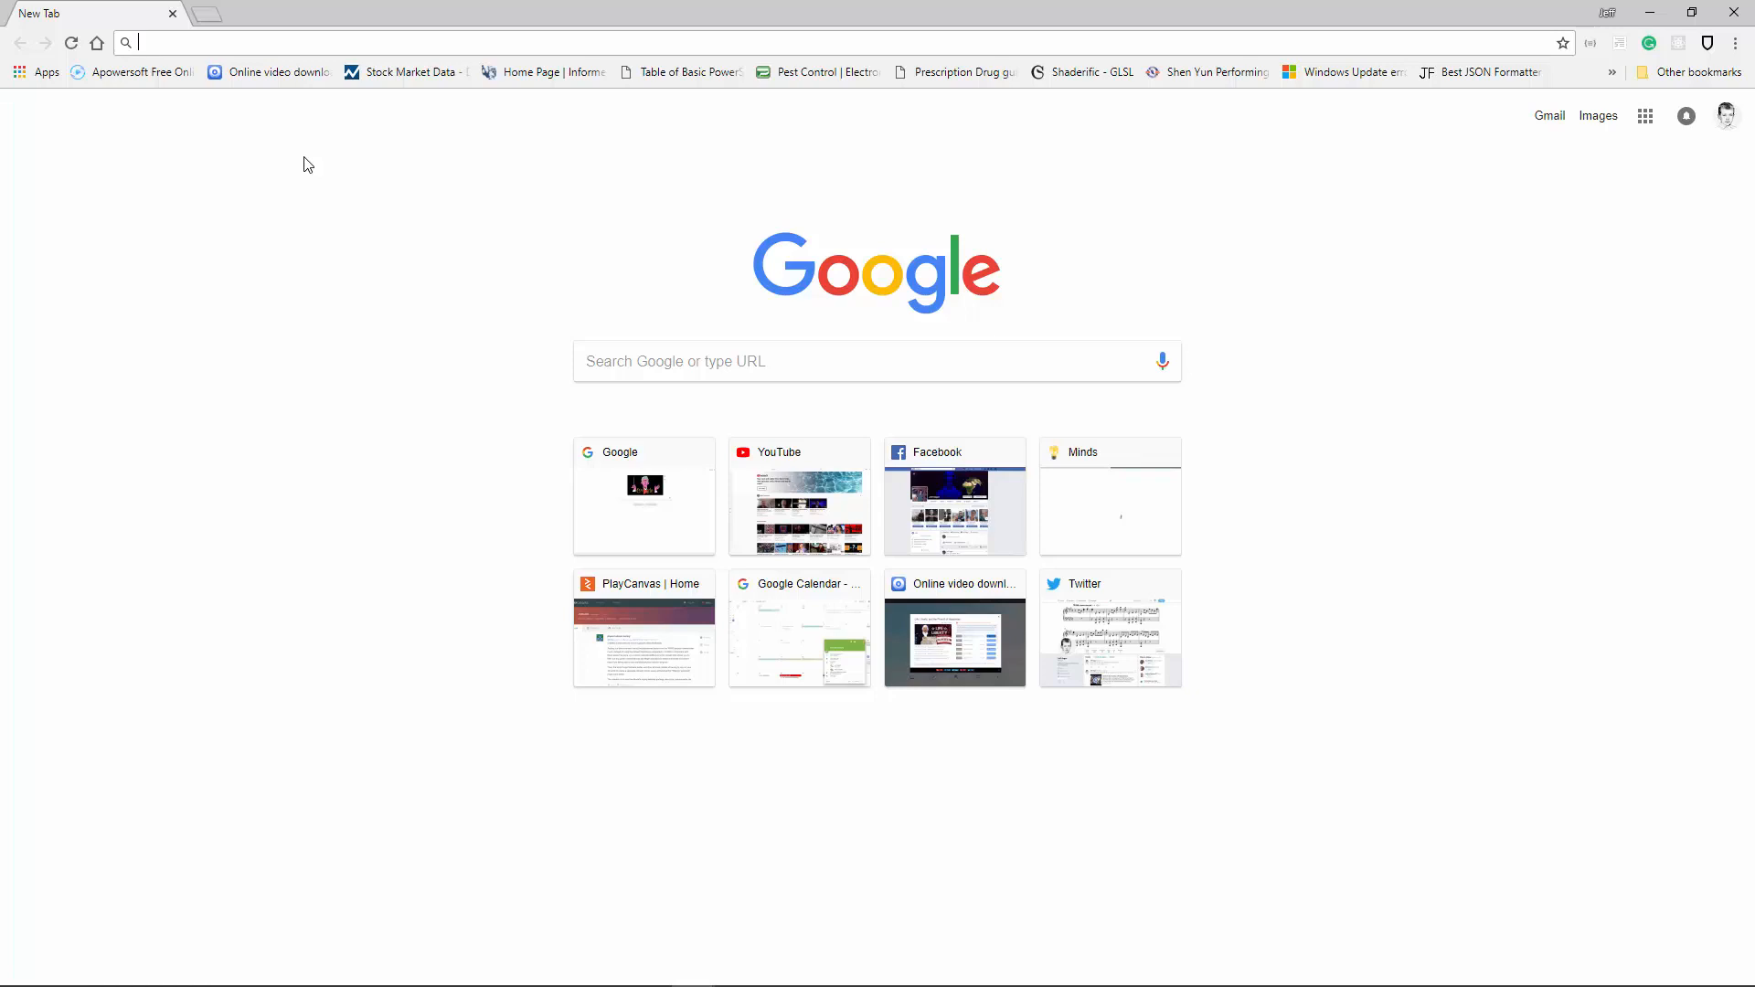
# Go to playcanvas.com and open the Gravitational Field project from the account's projects.
pyautogui.write('playcanvas.com')
pyautogui.press('Return')
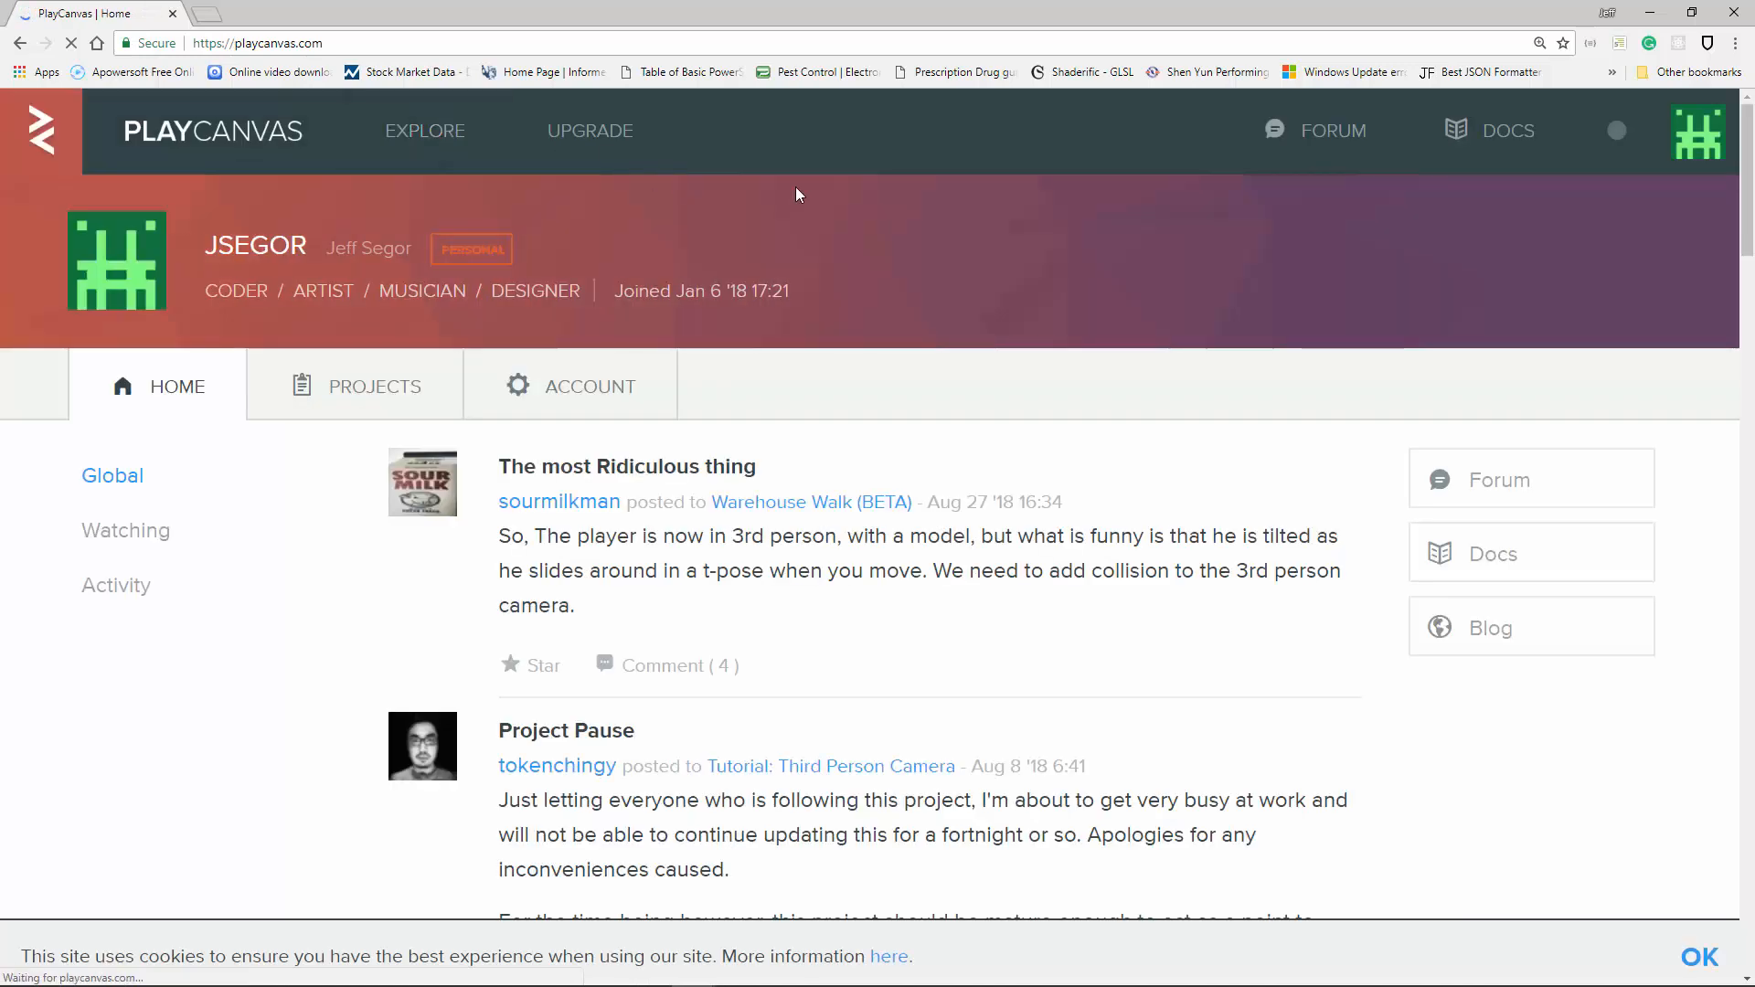
pyautogui.click(371, 391)
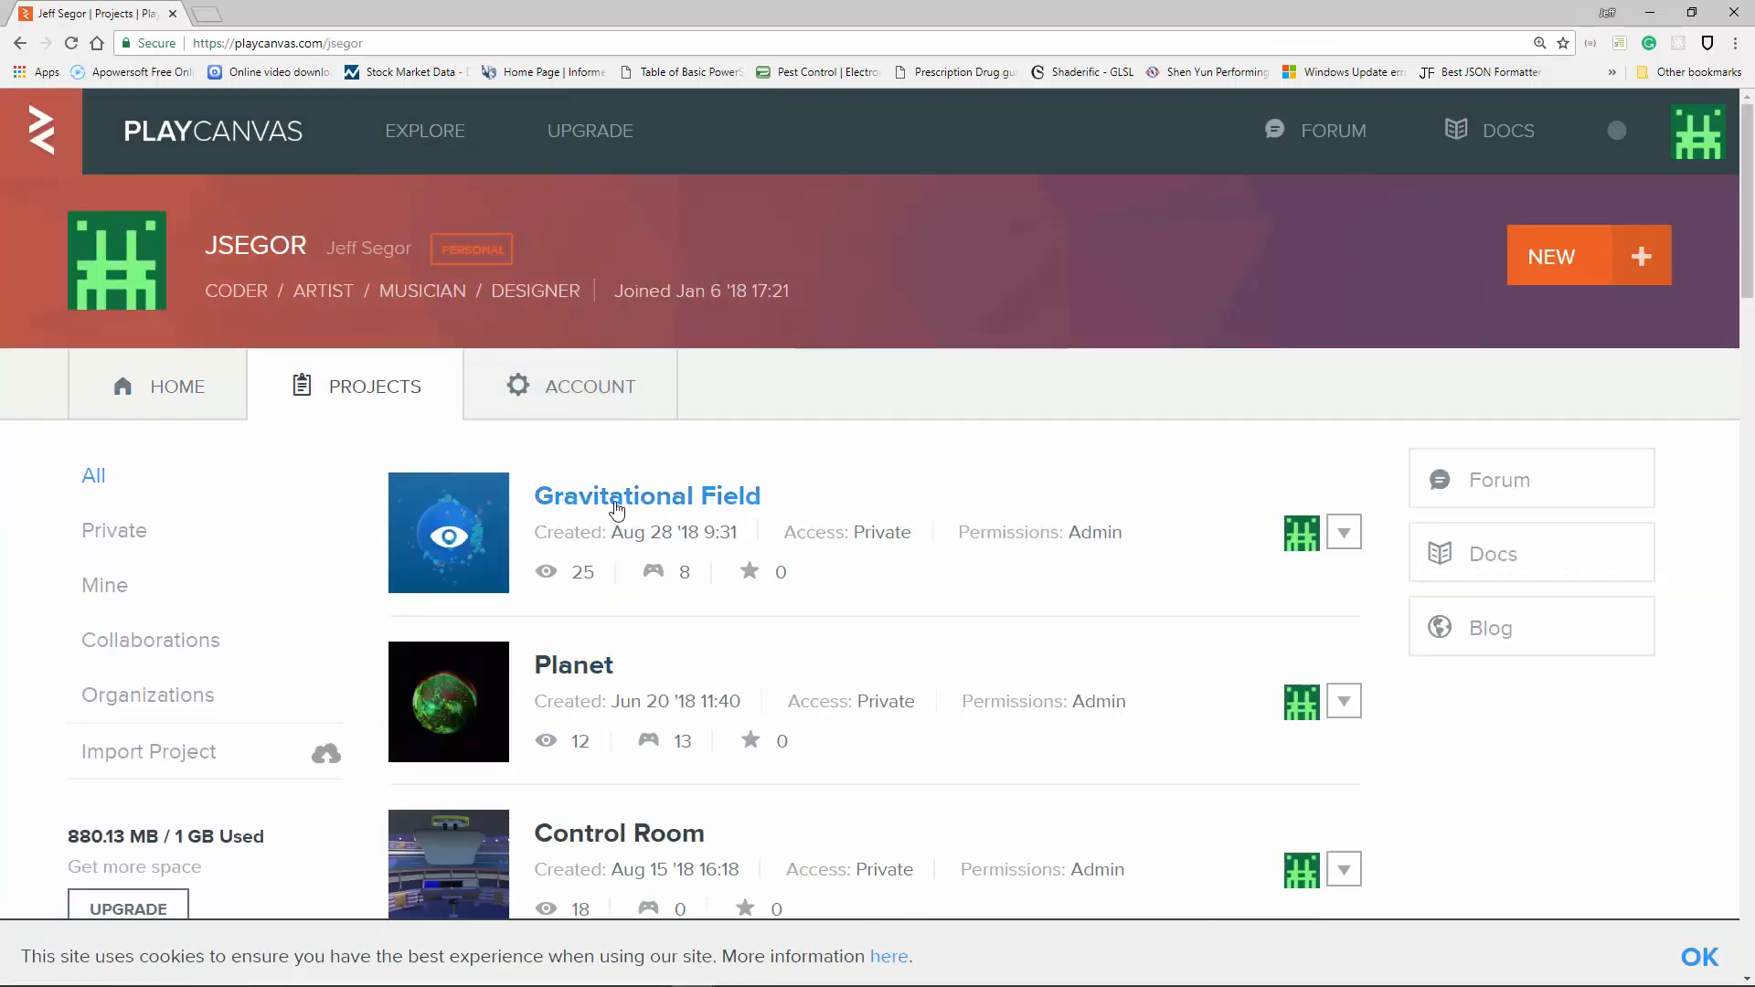
pyautogui.click(619, 503)
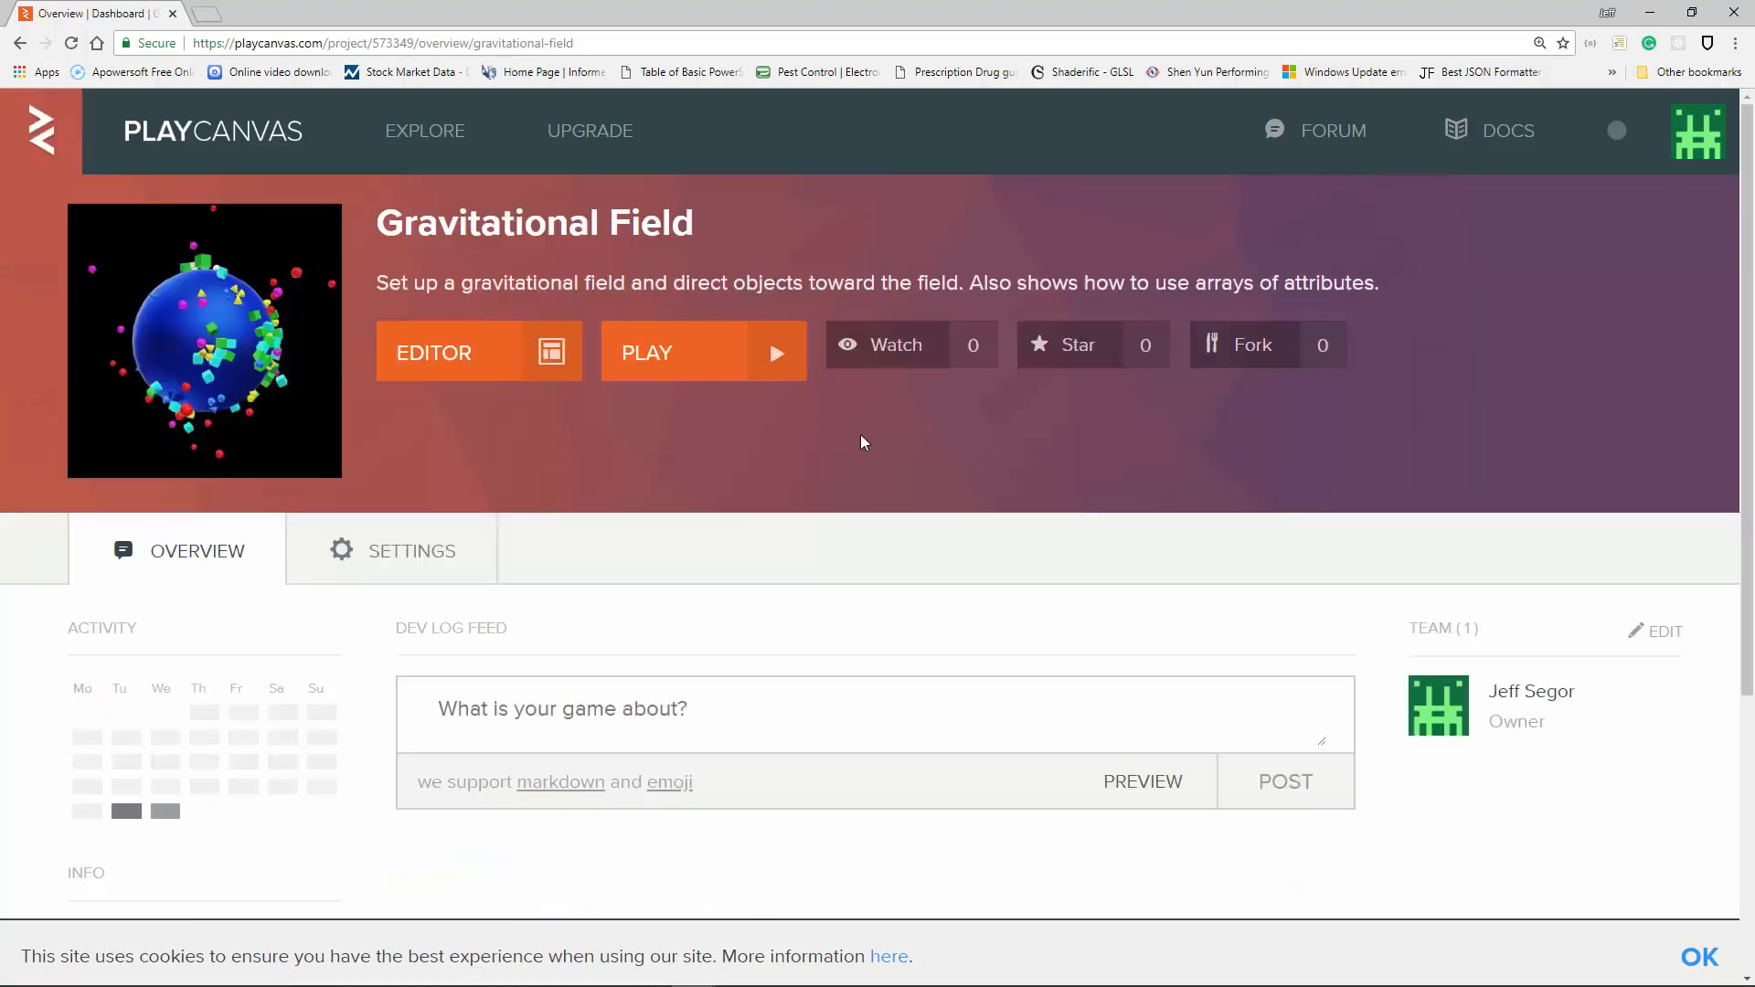
# Play the published Gravitational Field demo, close it and return to the project list.
pyautogui.click(677, 374)
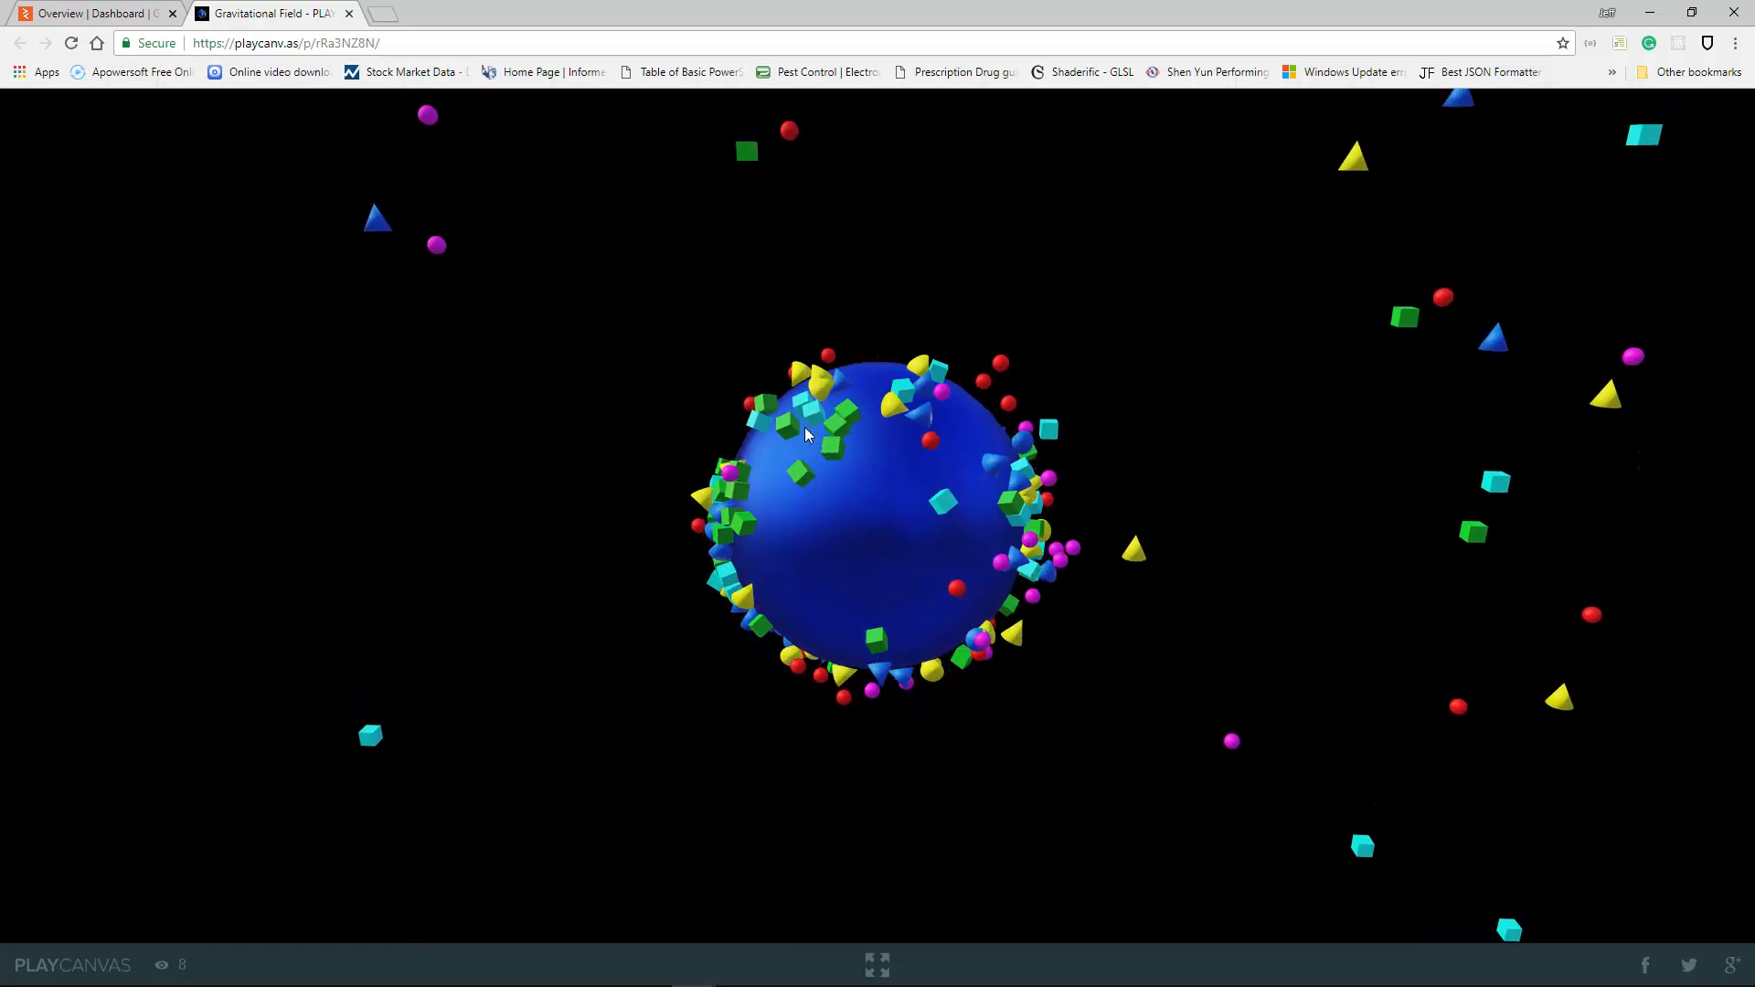
pyautogui.click(348, 14)
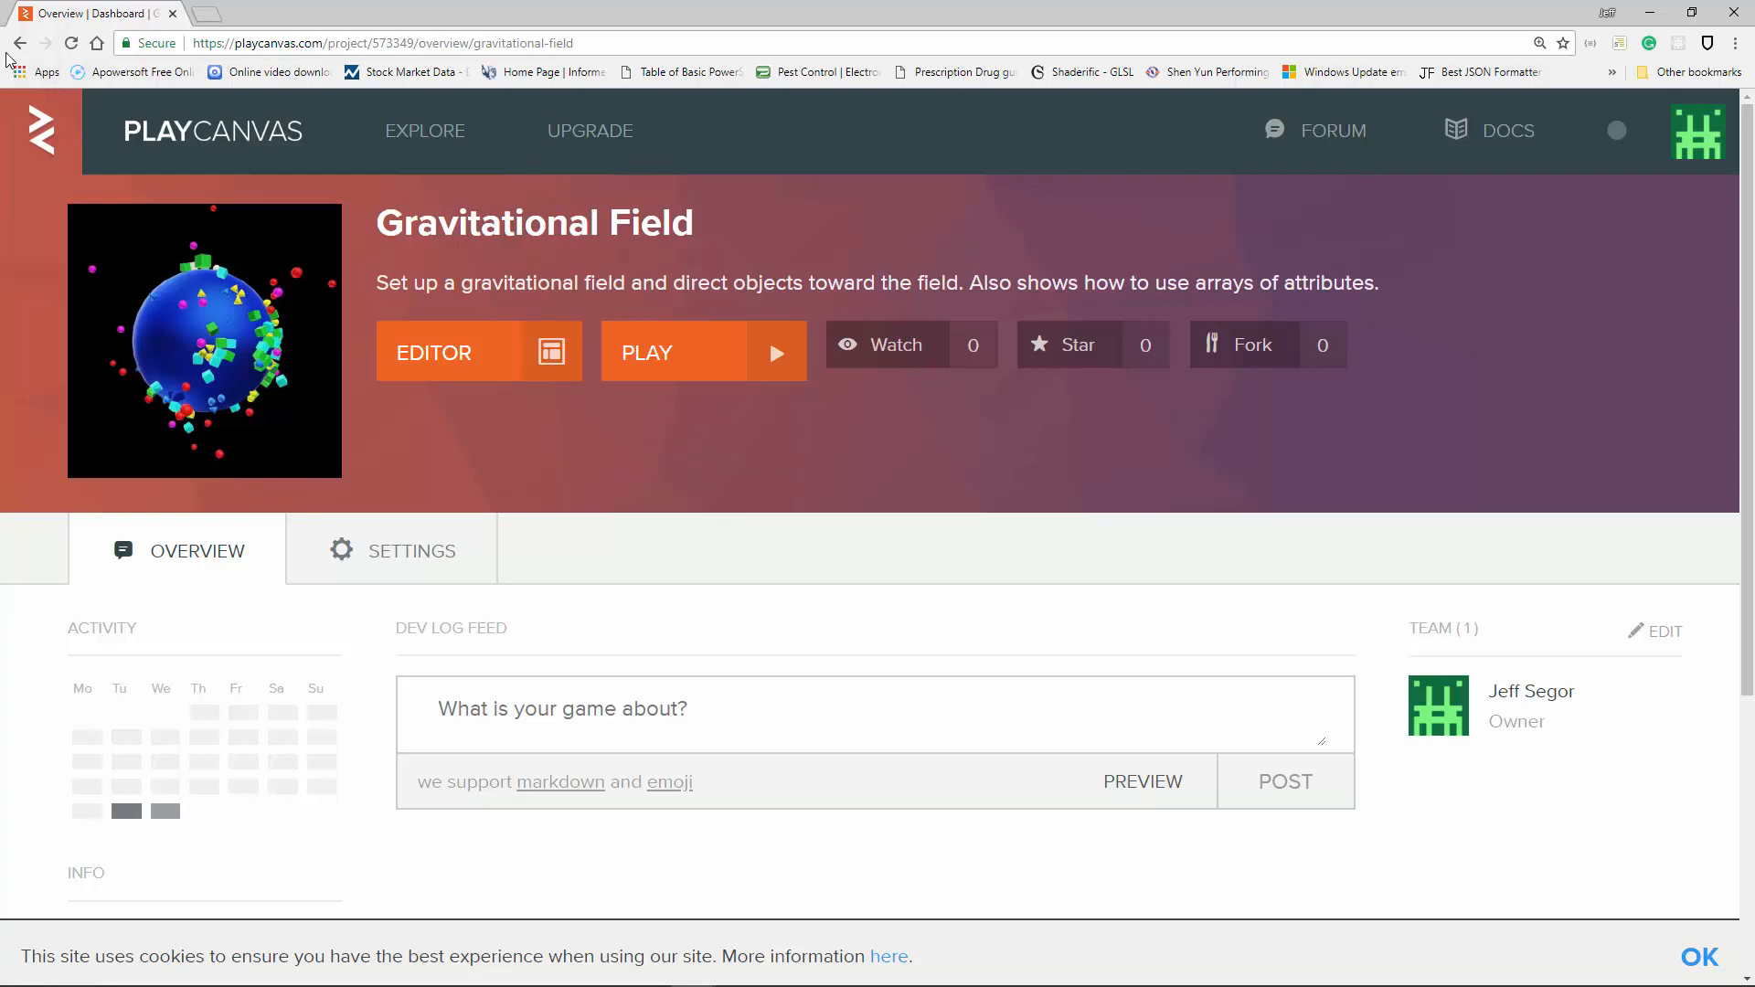
pyautogui.click(28, 52)
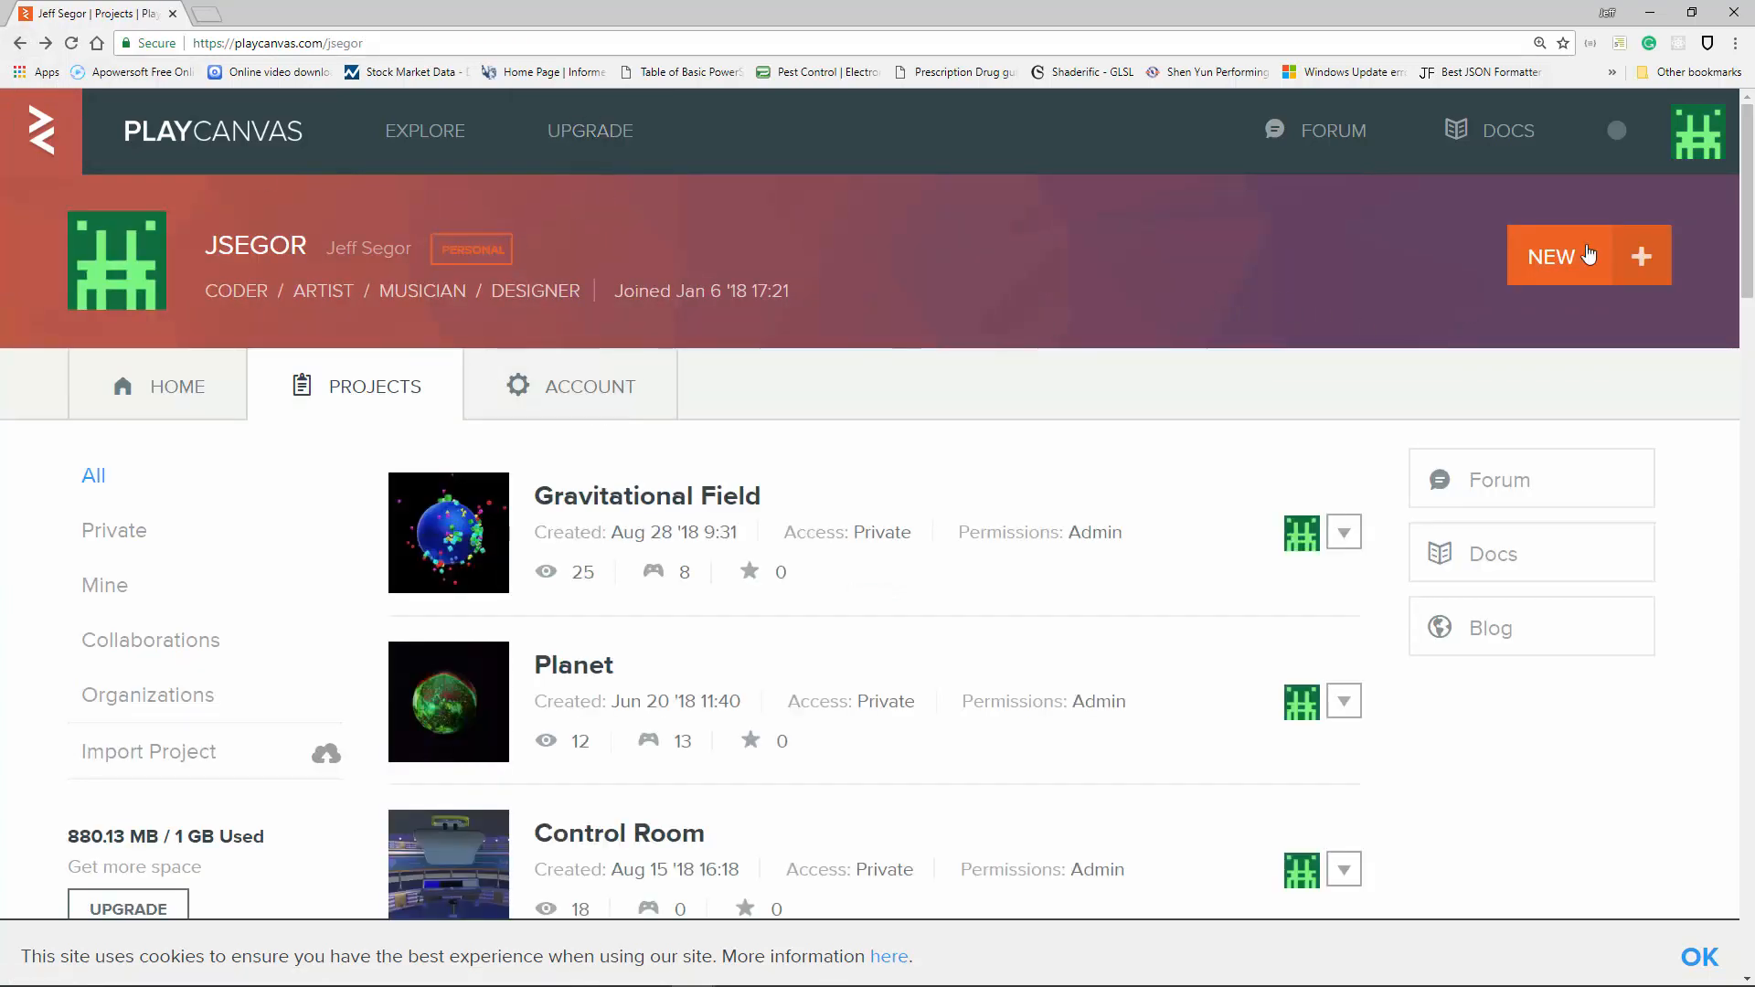
# Create a private project named Demo from the Model Viewer Starter Kit and open its Main scene in the editor.
pyautogui.click(1547, 267)
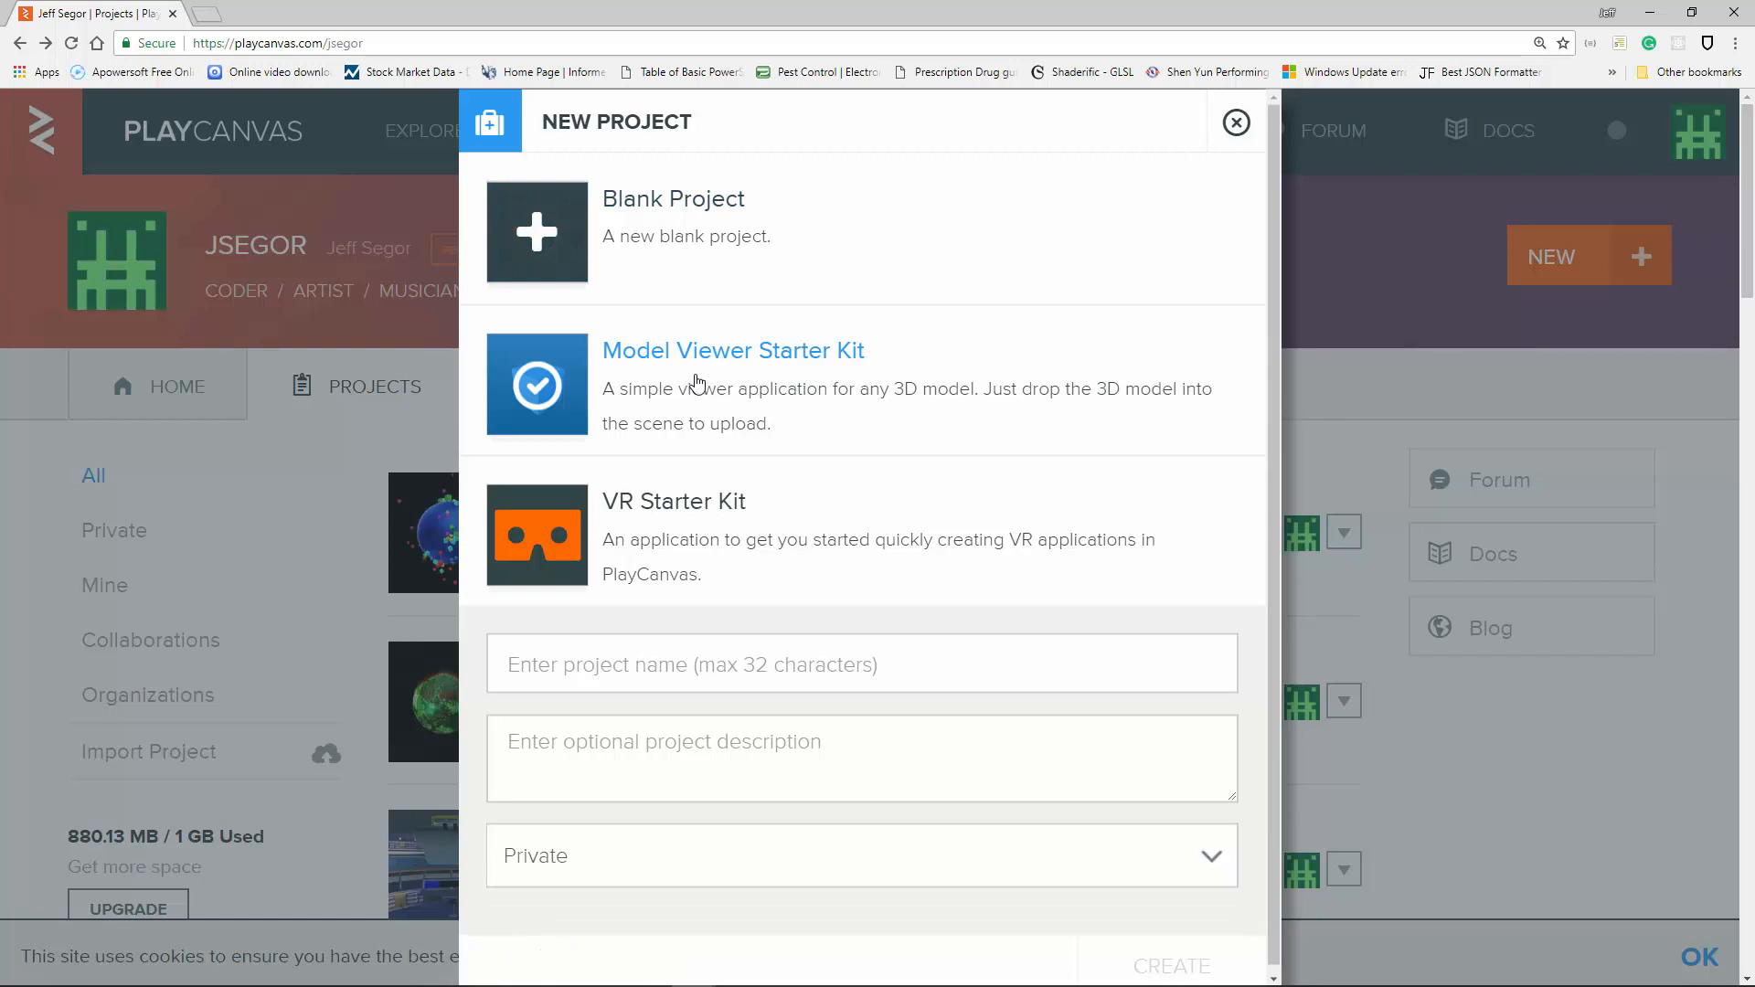
pyautogui.click(657, 668)
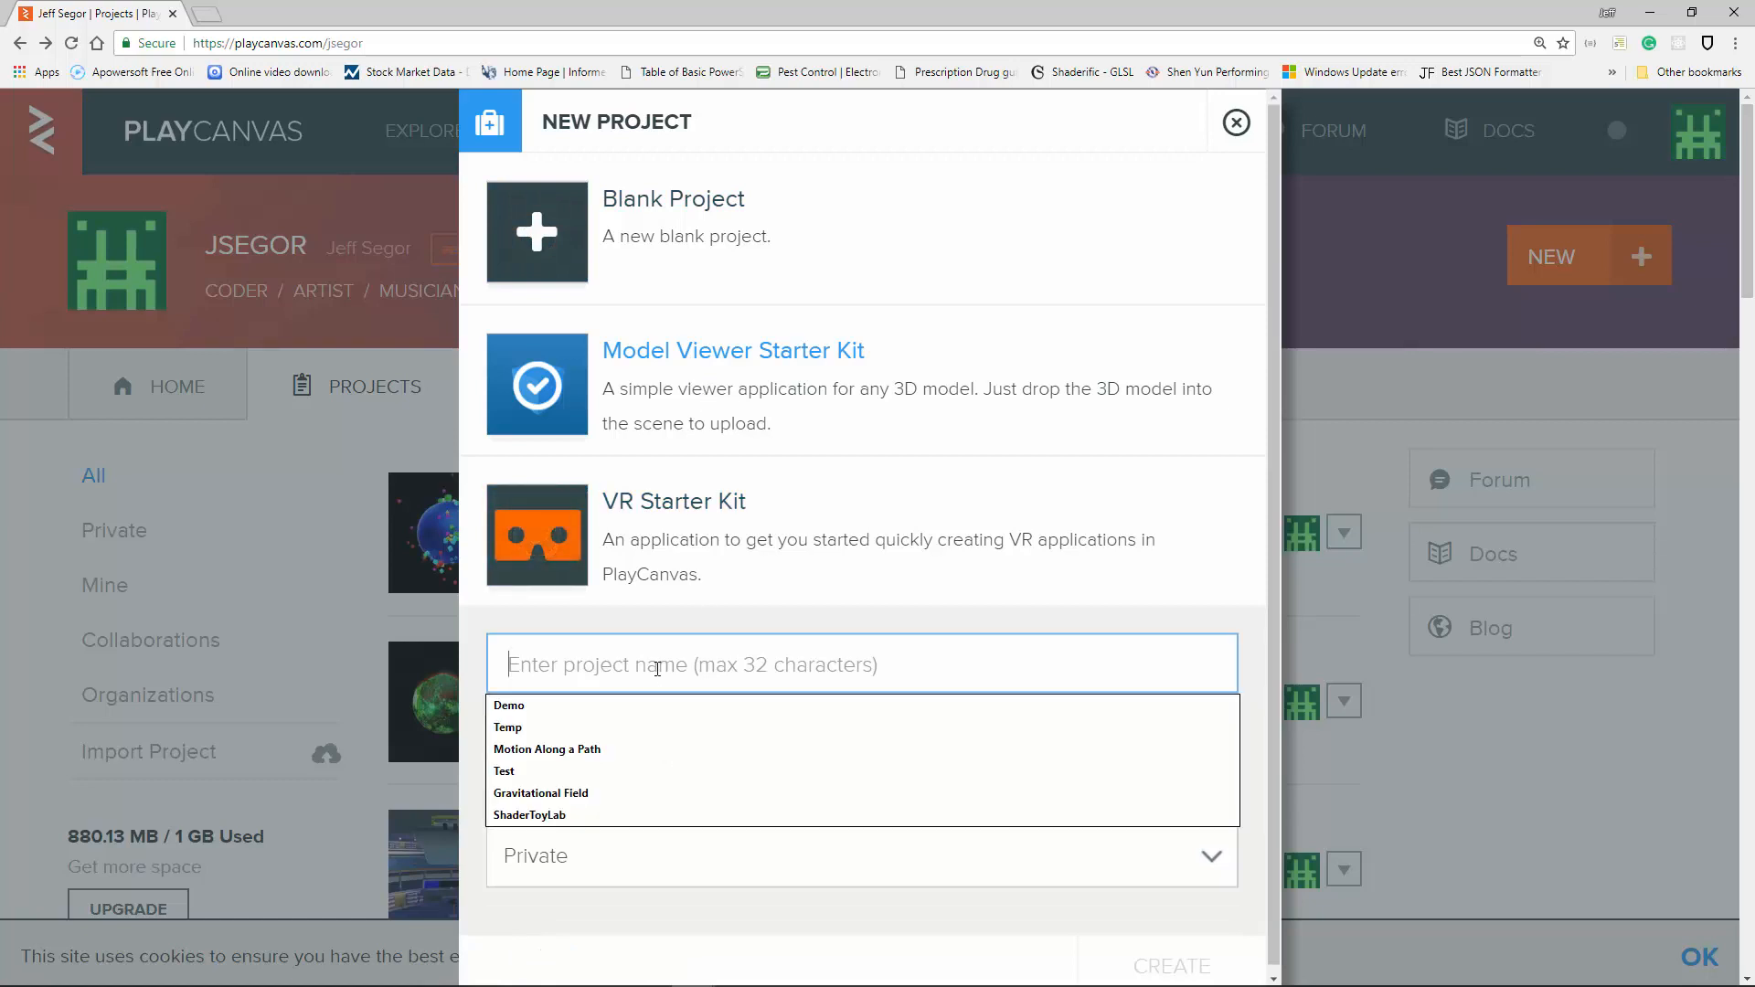
pyautogui.click(546, 708)
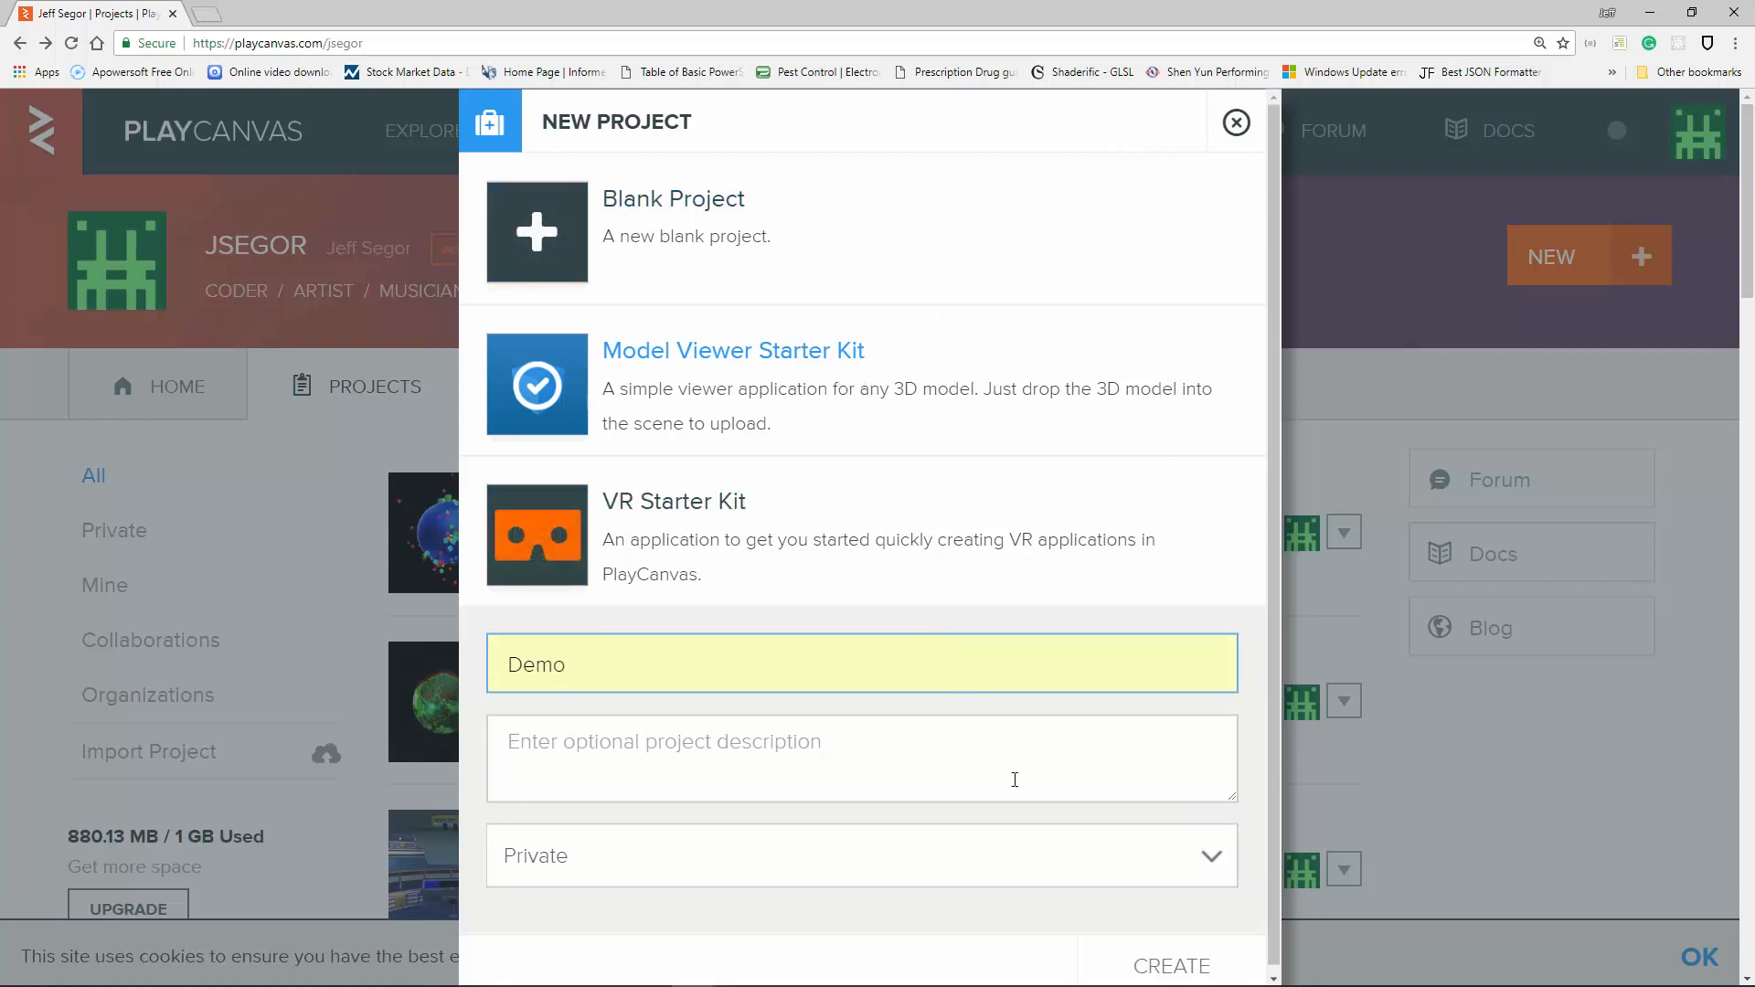
pyautogui.click(1200, 966)
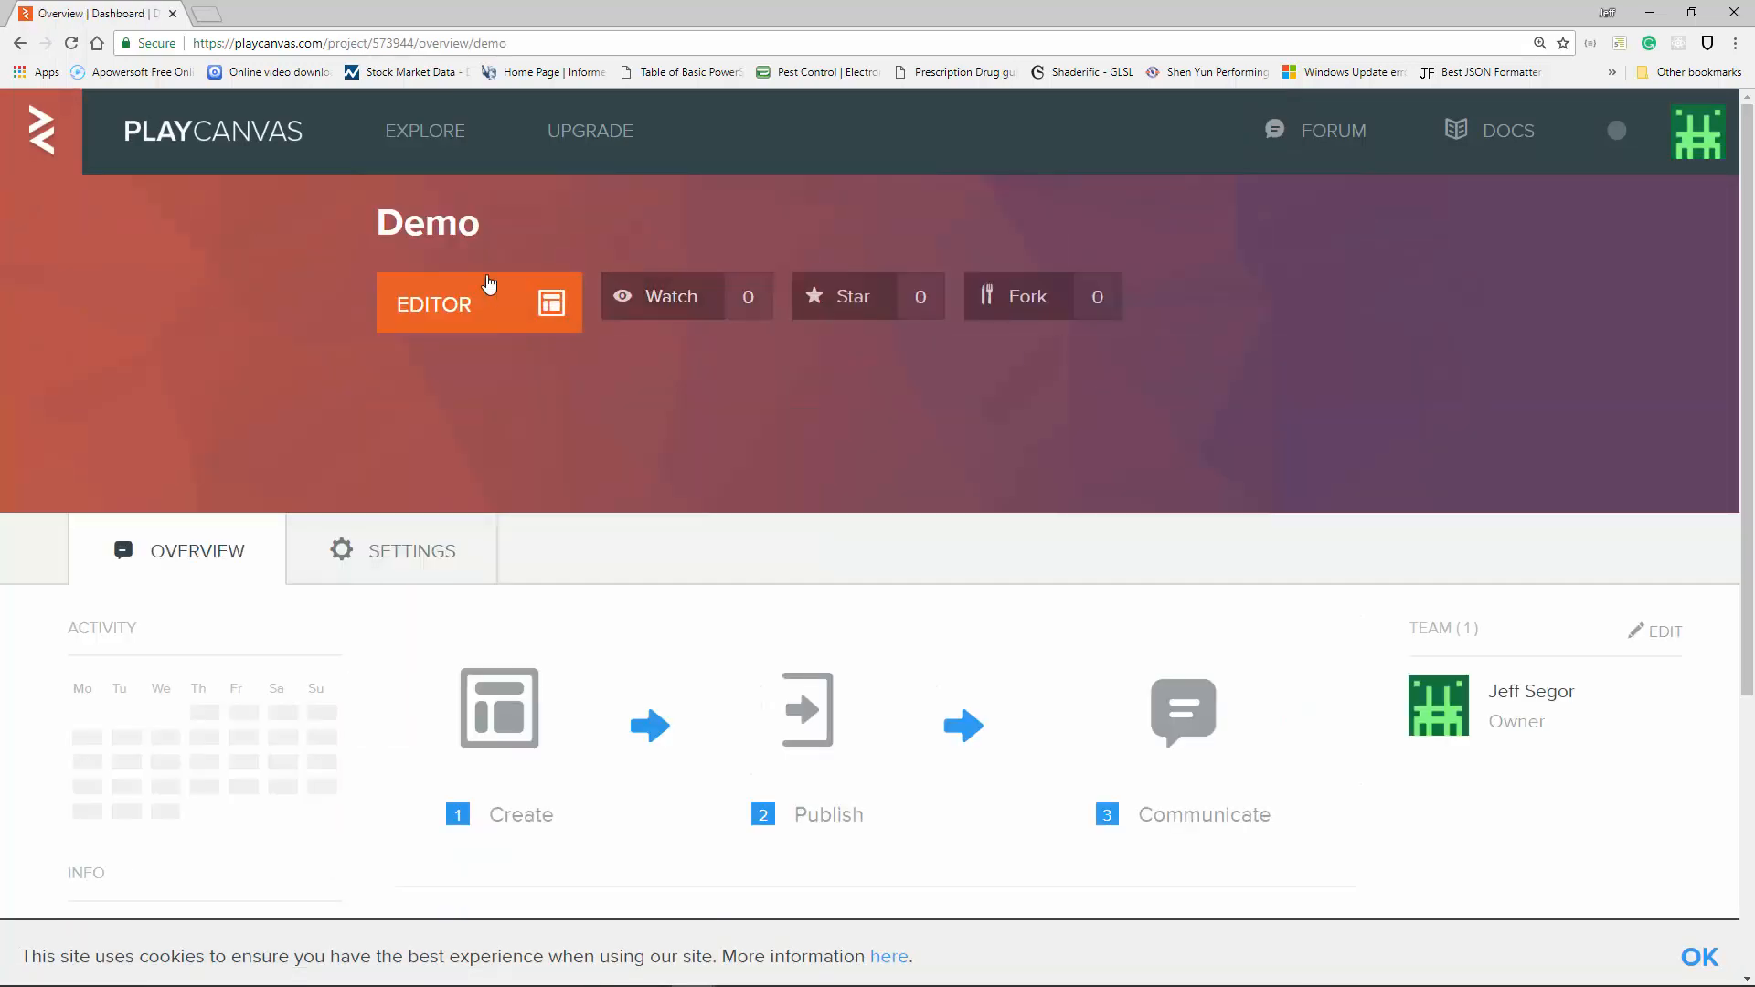
pyautogui.click(425, 298)
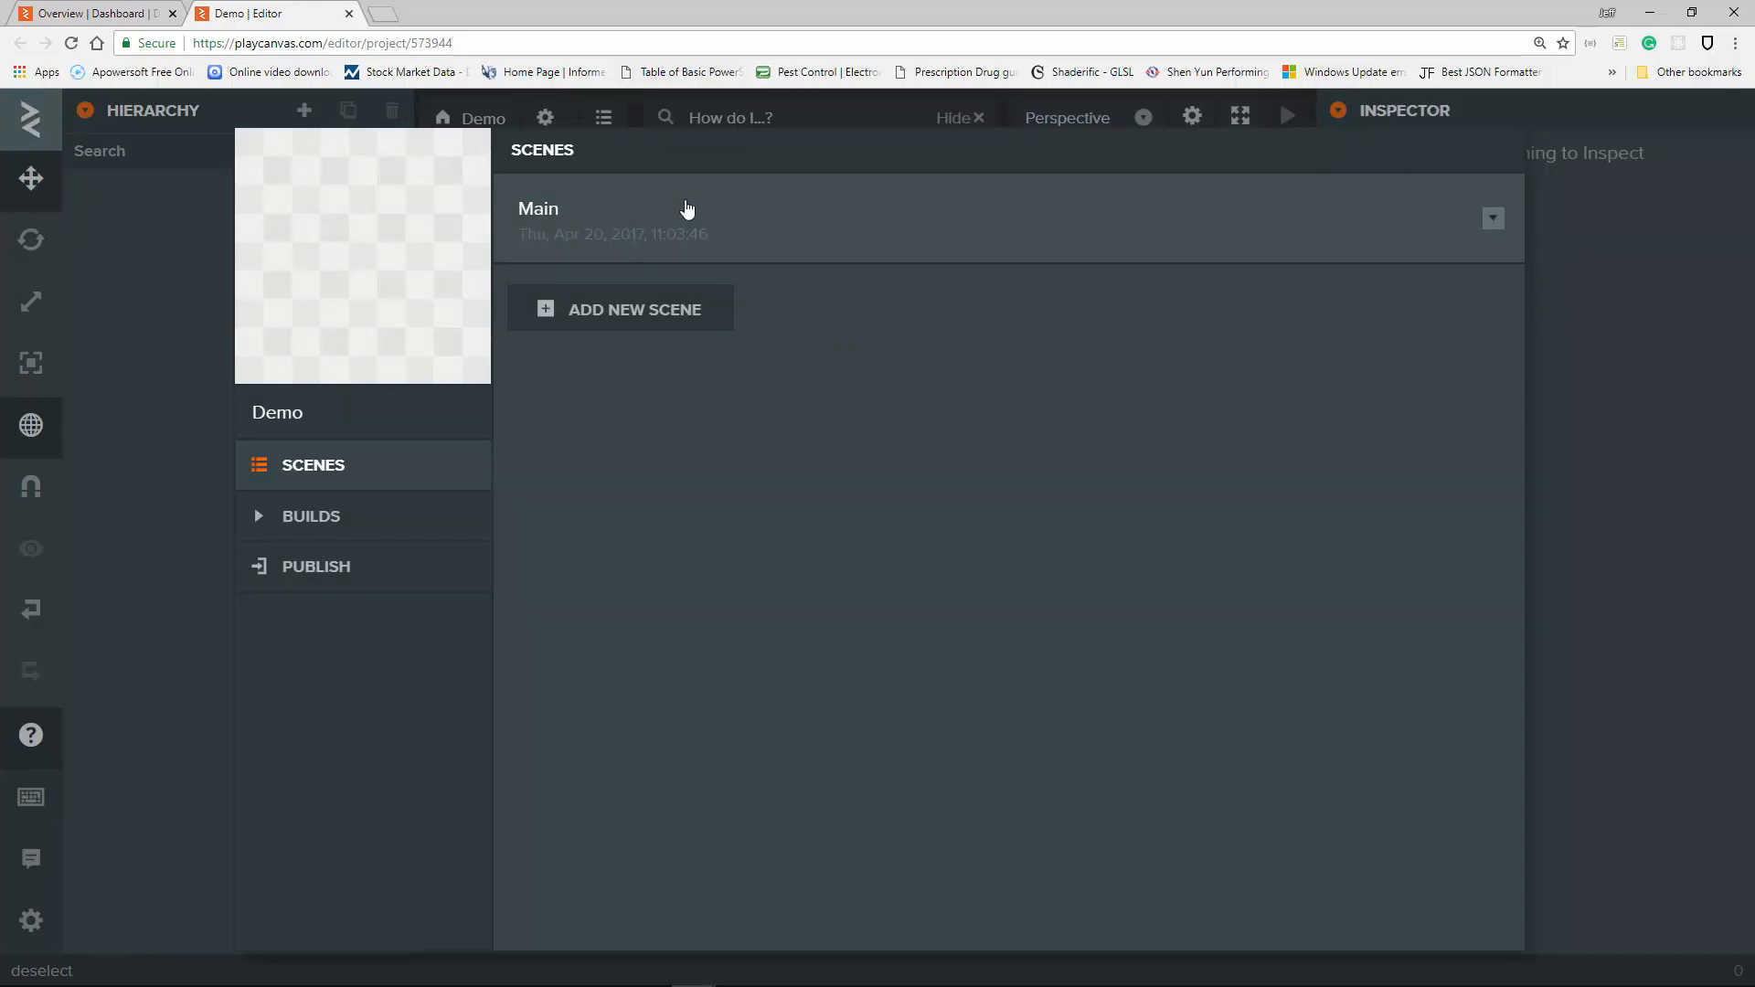
pyautogui.click(607, 223)
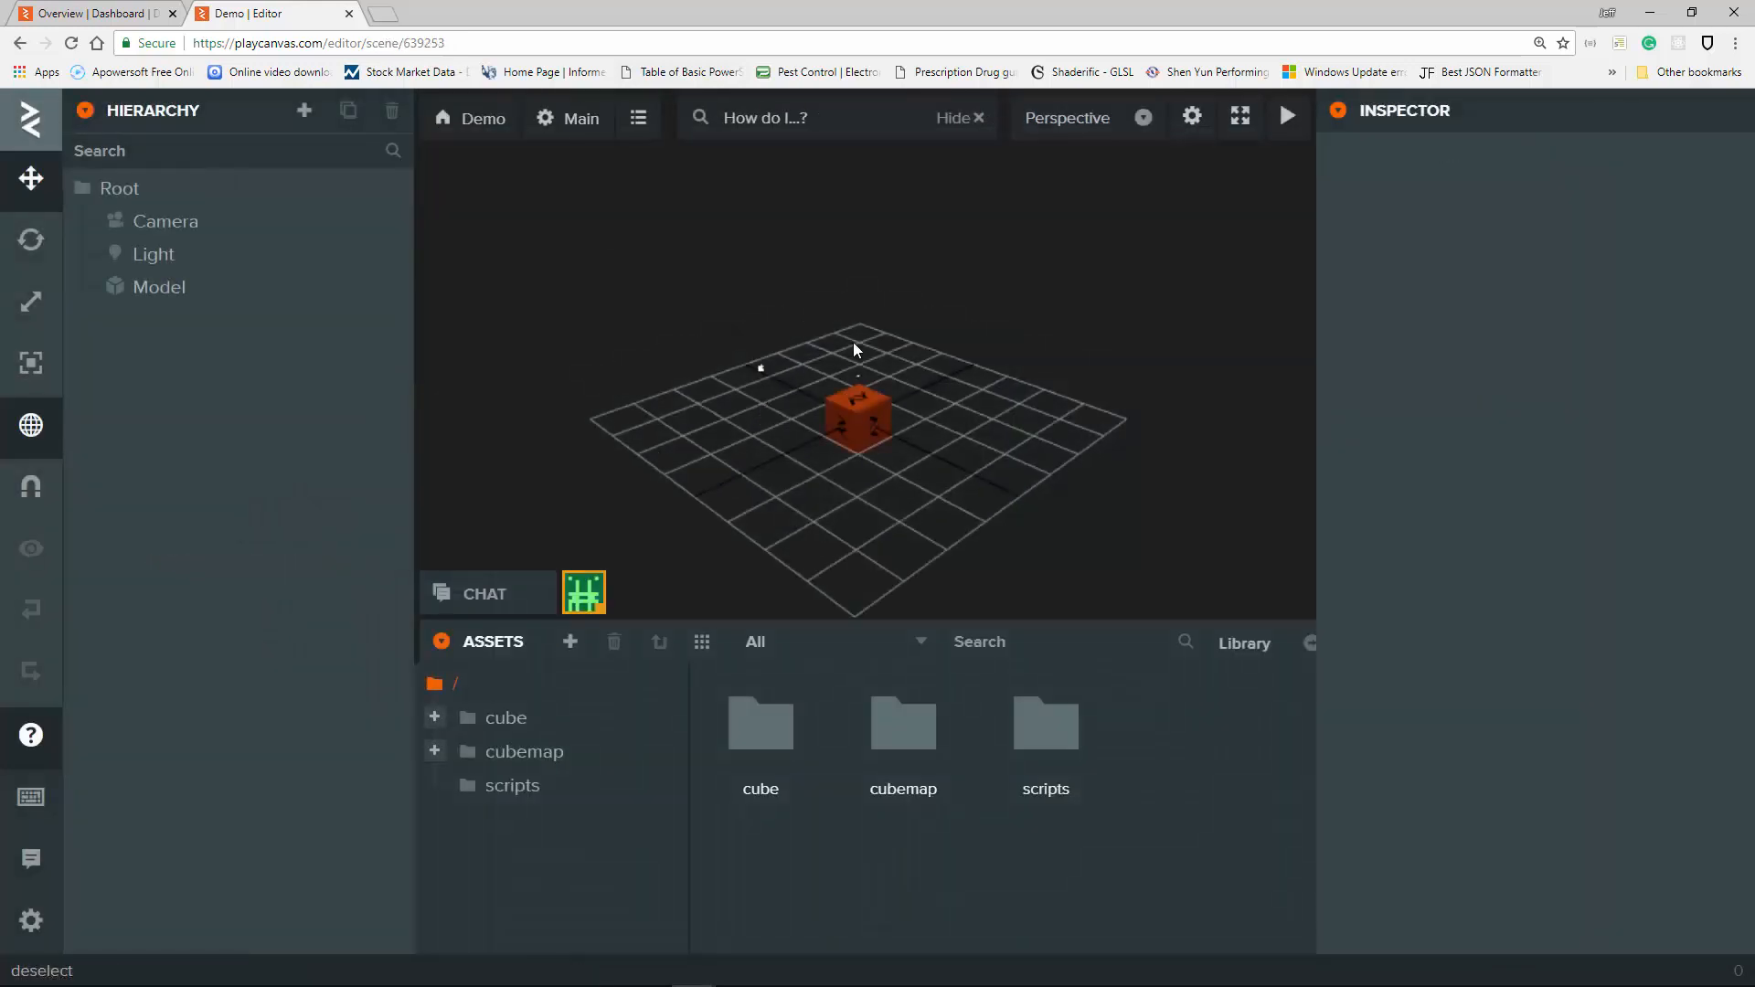
# Launch the Main scene, orbit around the cube to examine it, and close the preview.
pyautogui.click(1284, 108)
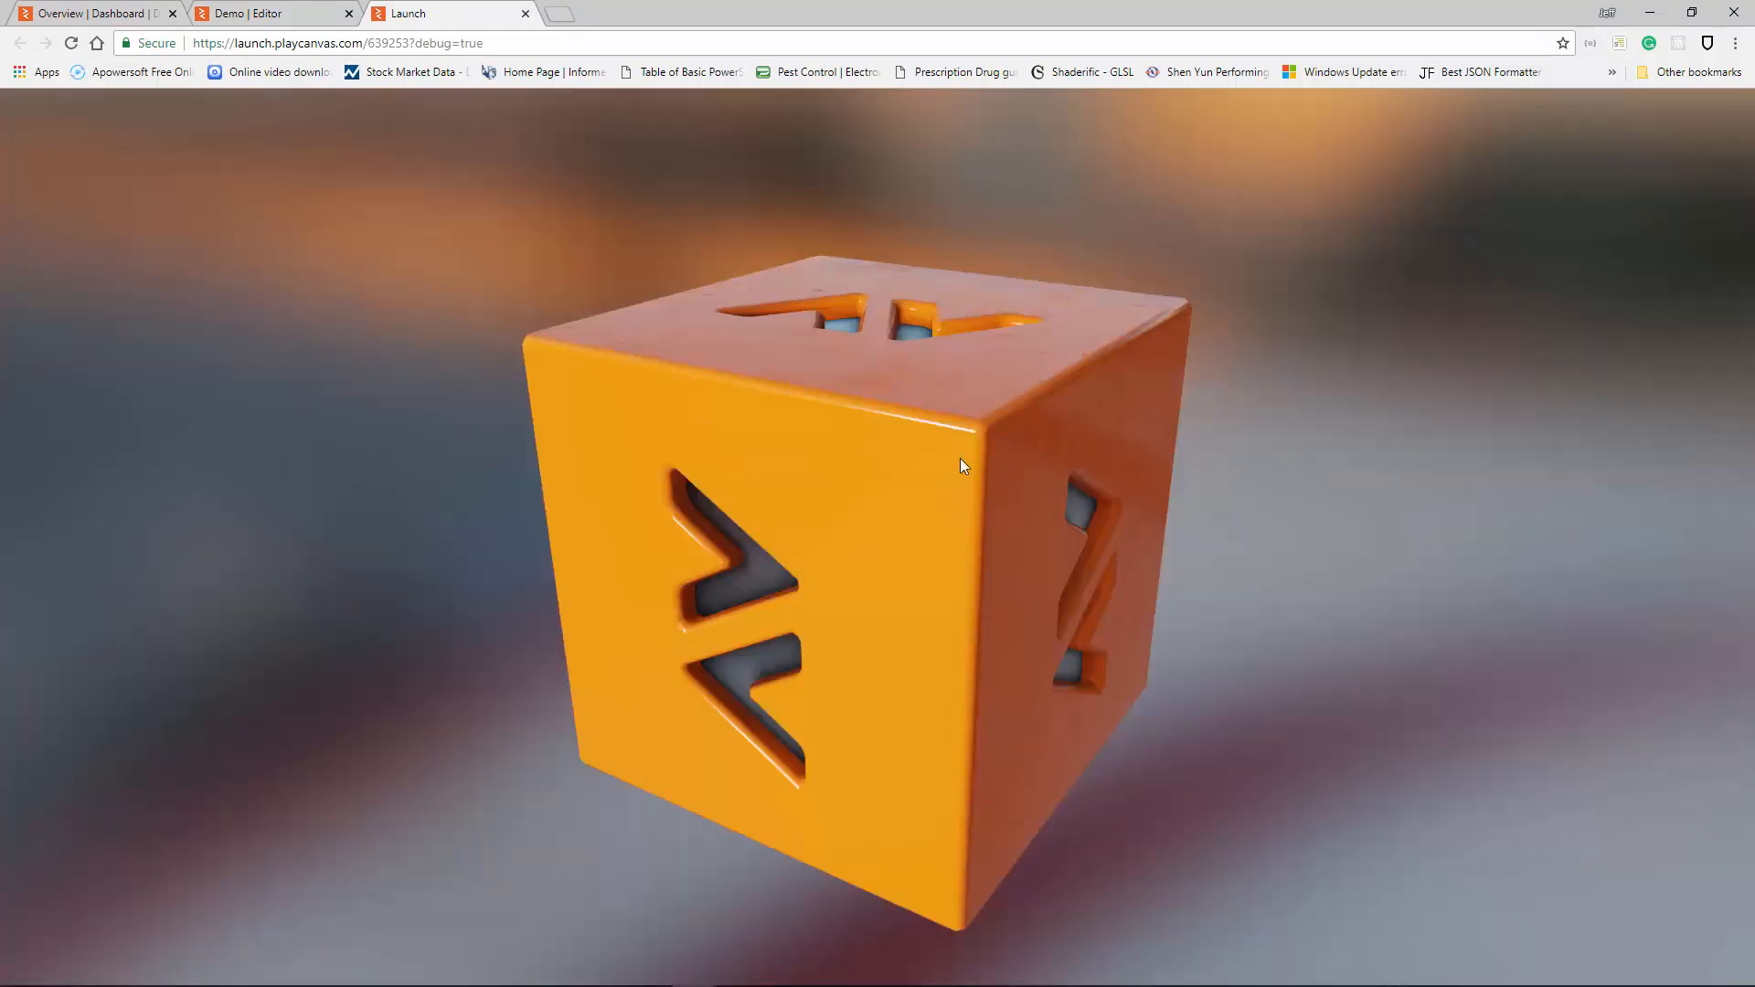
pyautogui.moveTo(960, 458); pyautogui.dragTo(1006, 524)
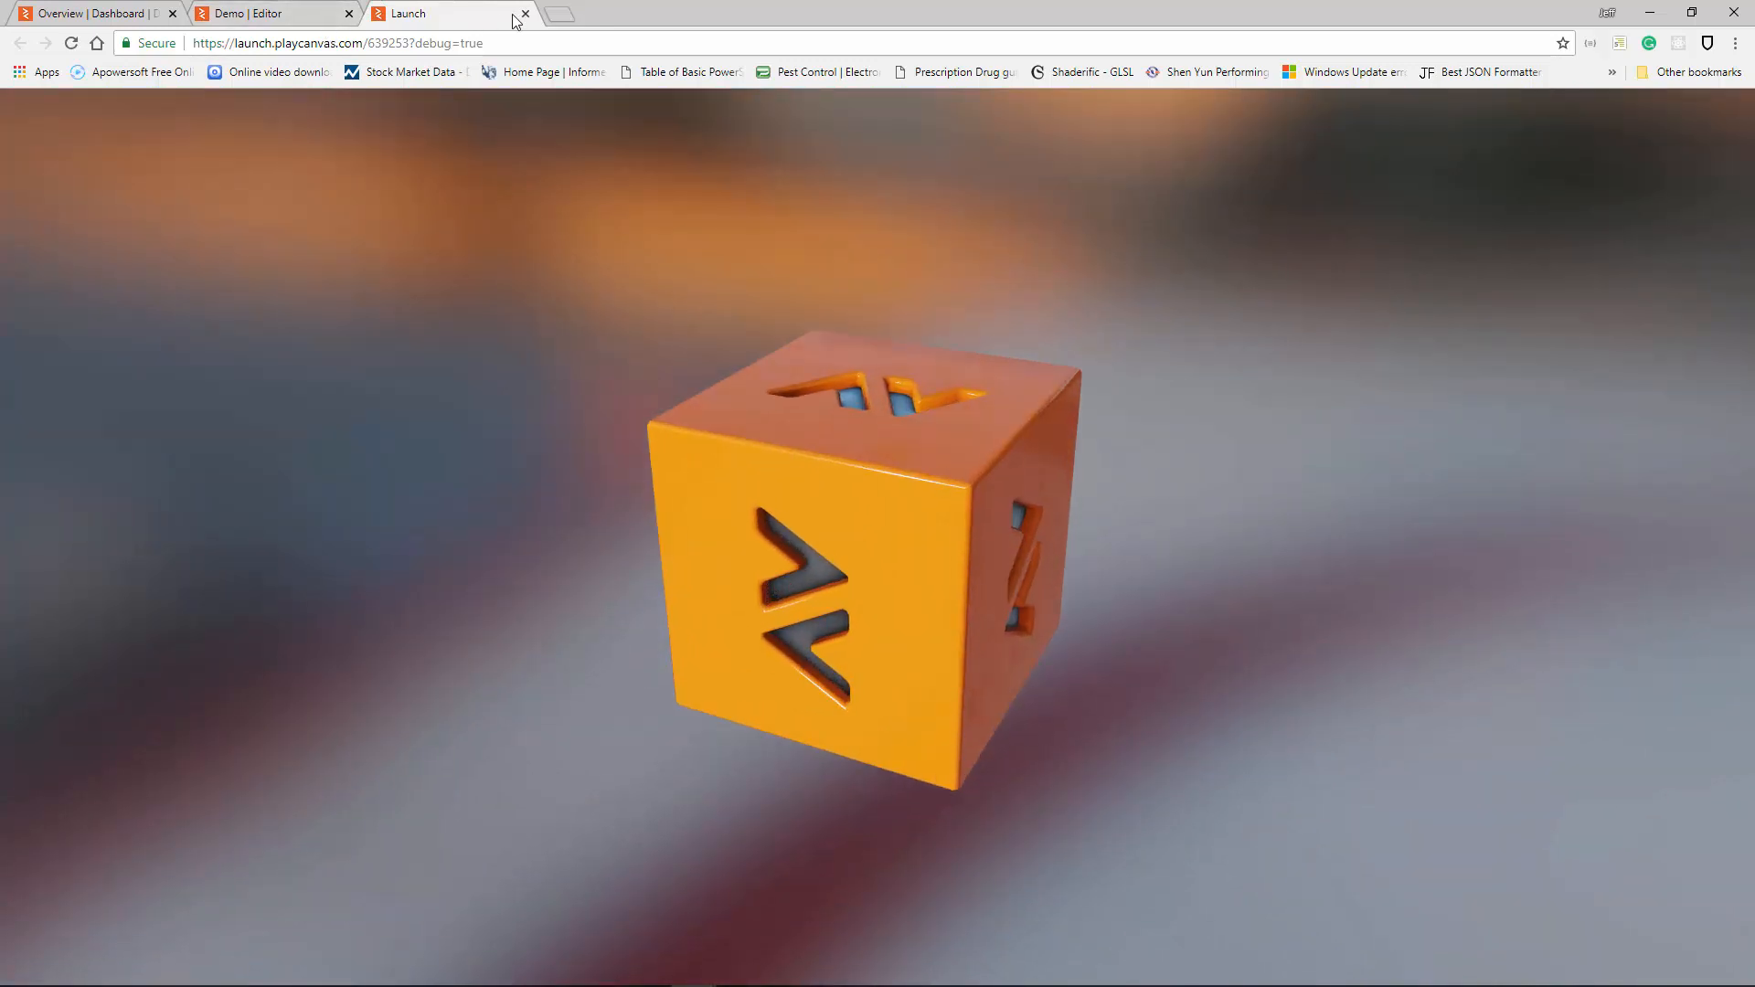
pyautogui.click(525, 13)
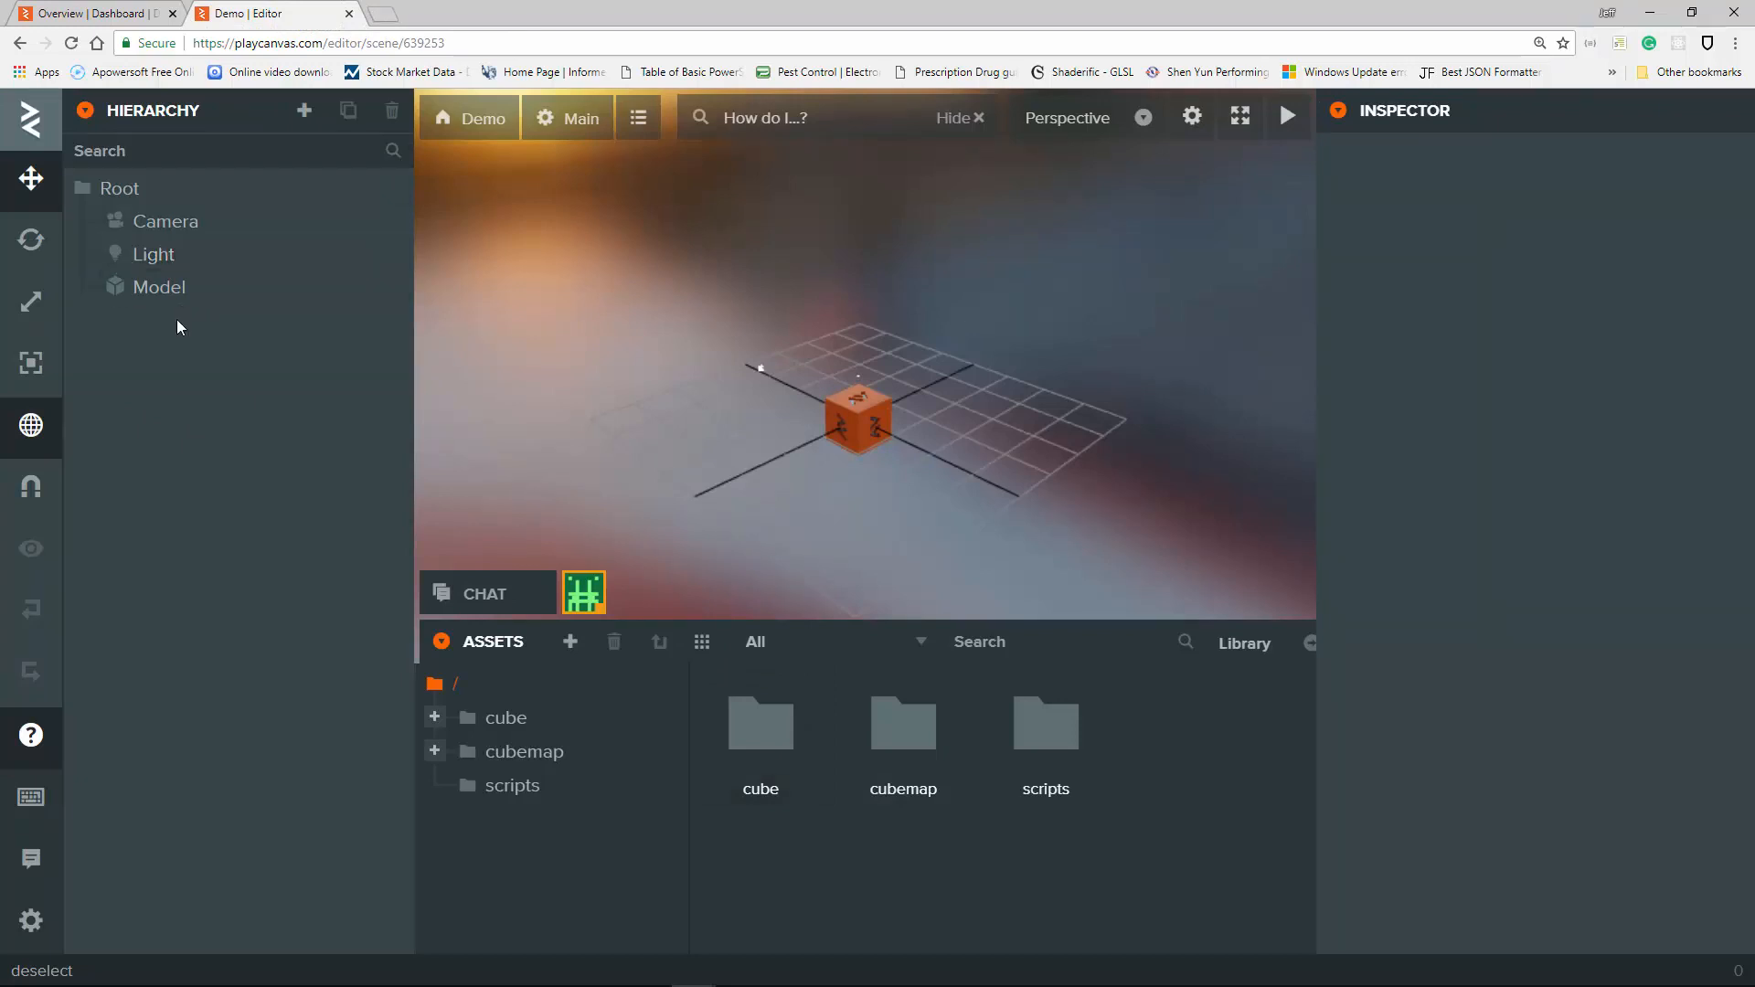
# Delete the Model entity from the scene.
pyautogui.click(176, 287)
pyautogui.rightClick(177, 291)
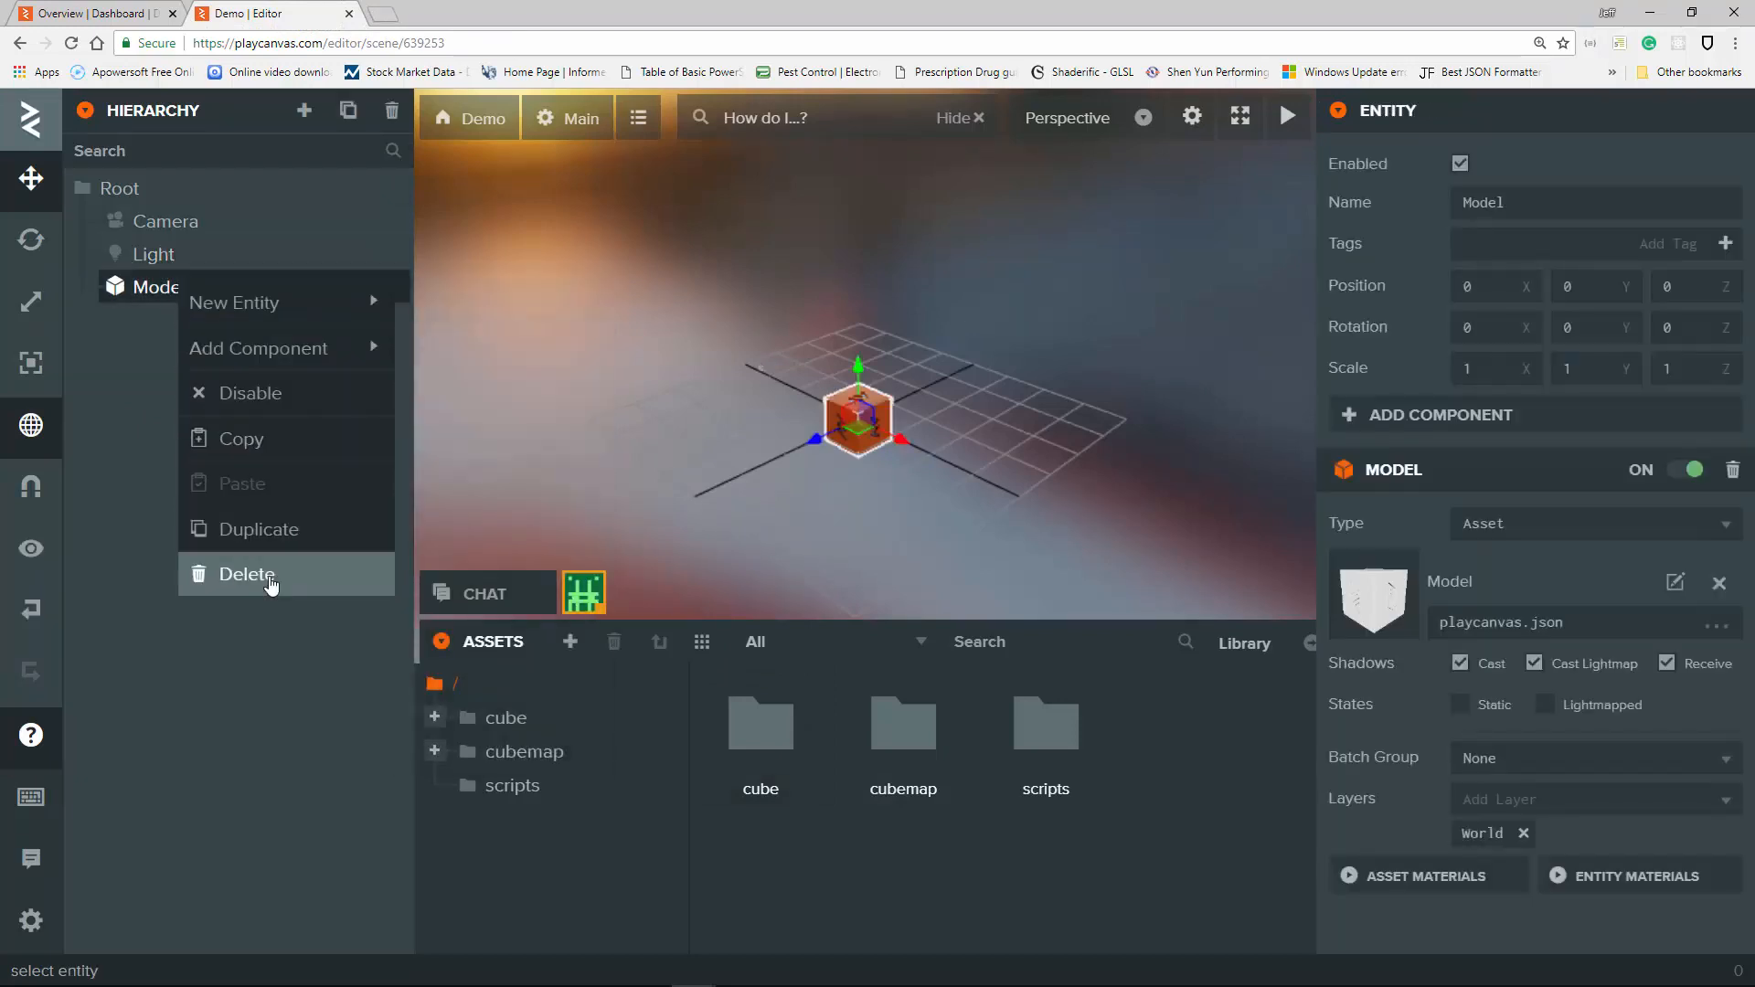
pyautogui.click(246, 574)
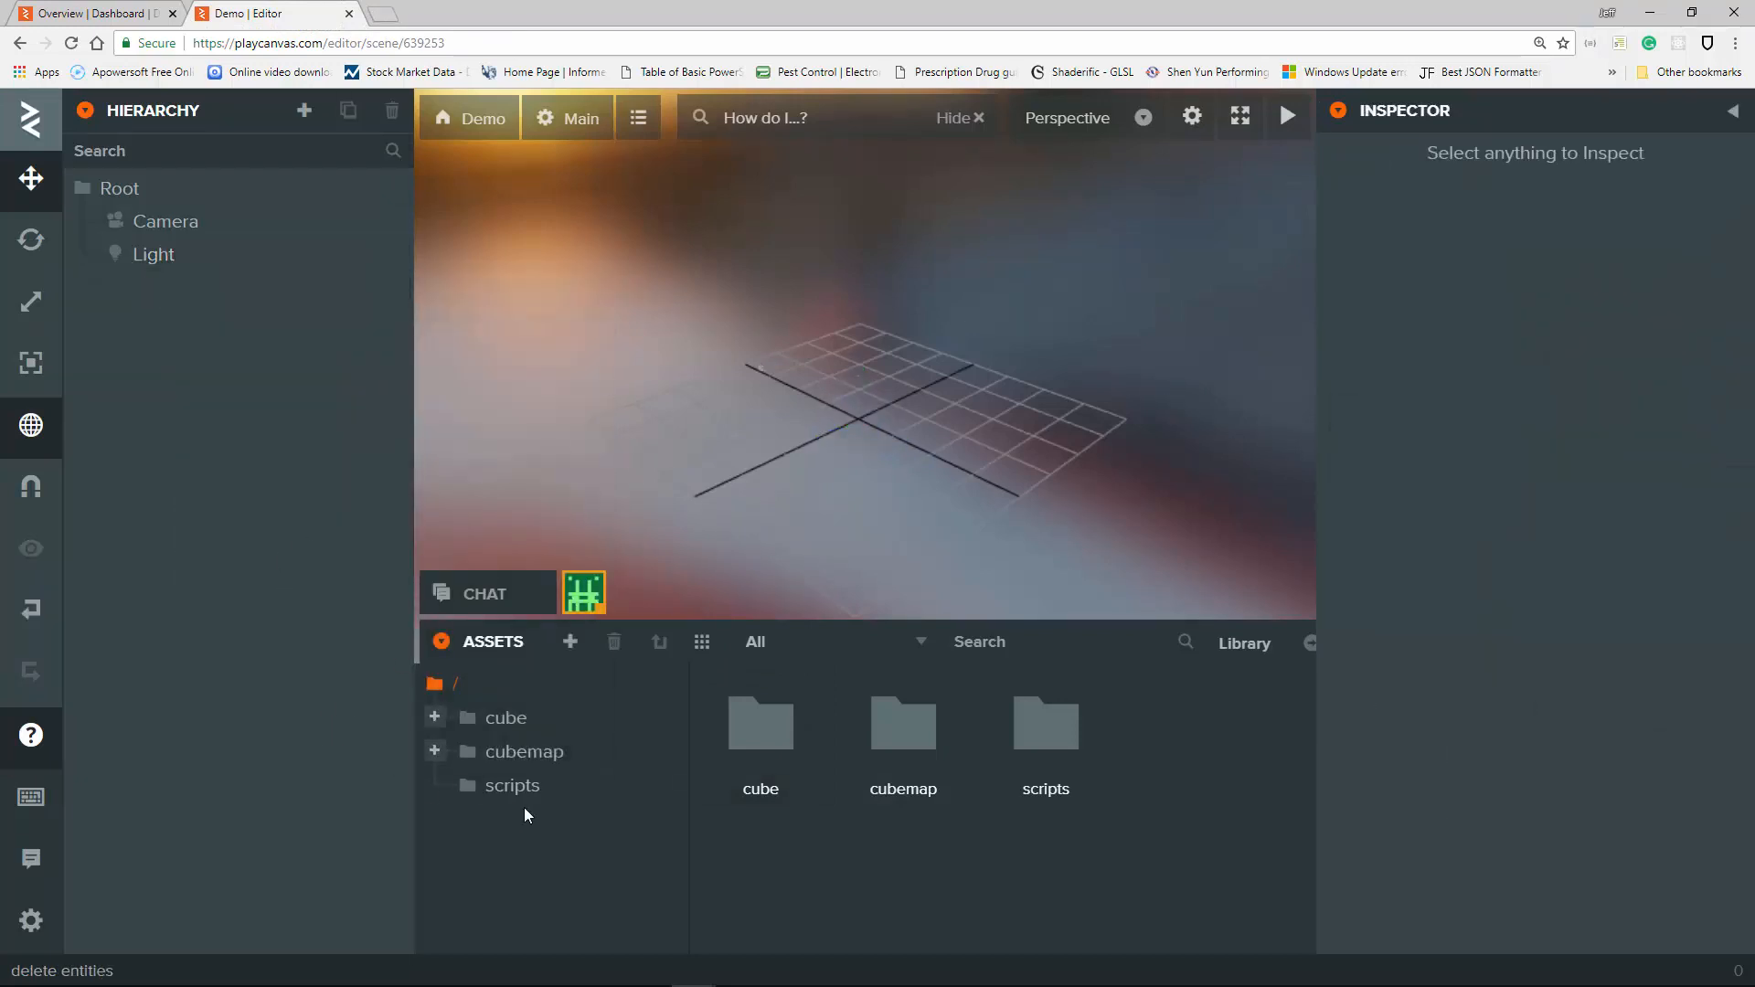
# Delete the Helipad cubemap and its six Helipad face textures from the cubemap folder.
pyautogui.click(512, 752)
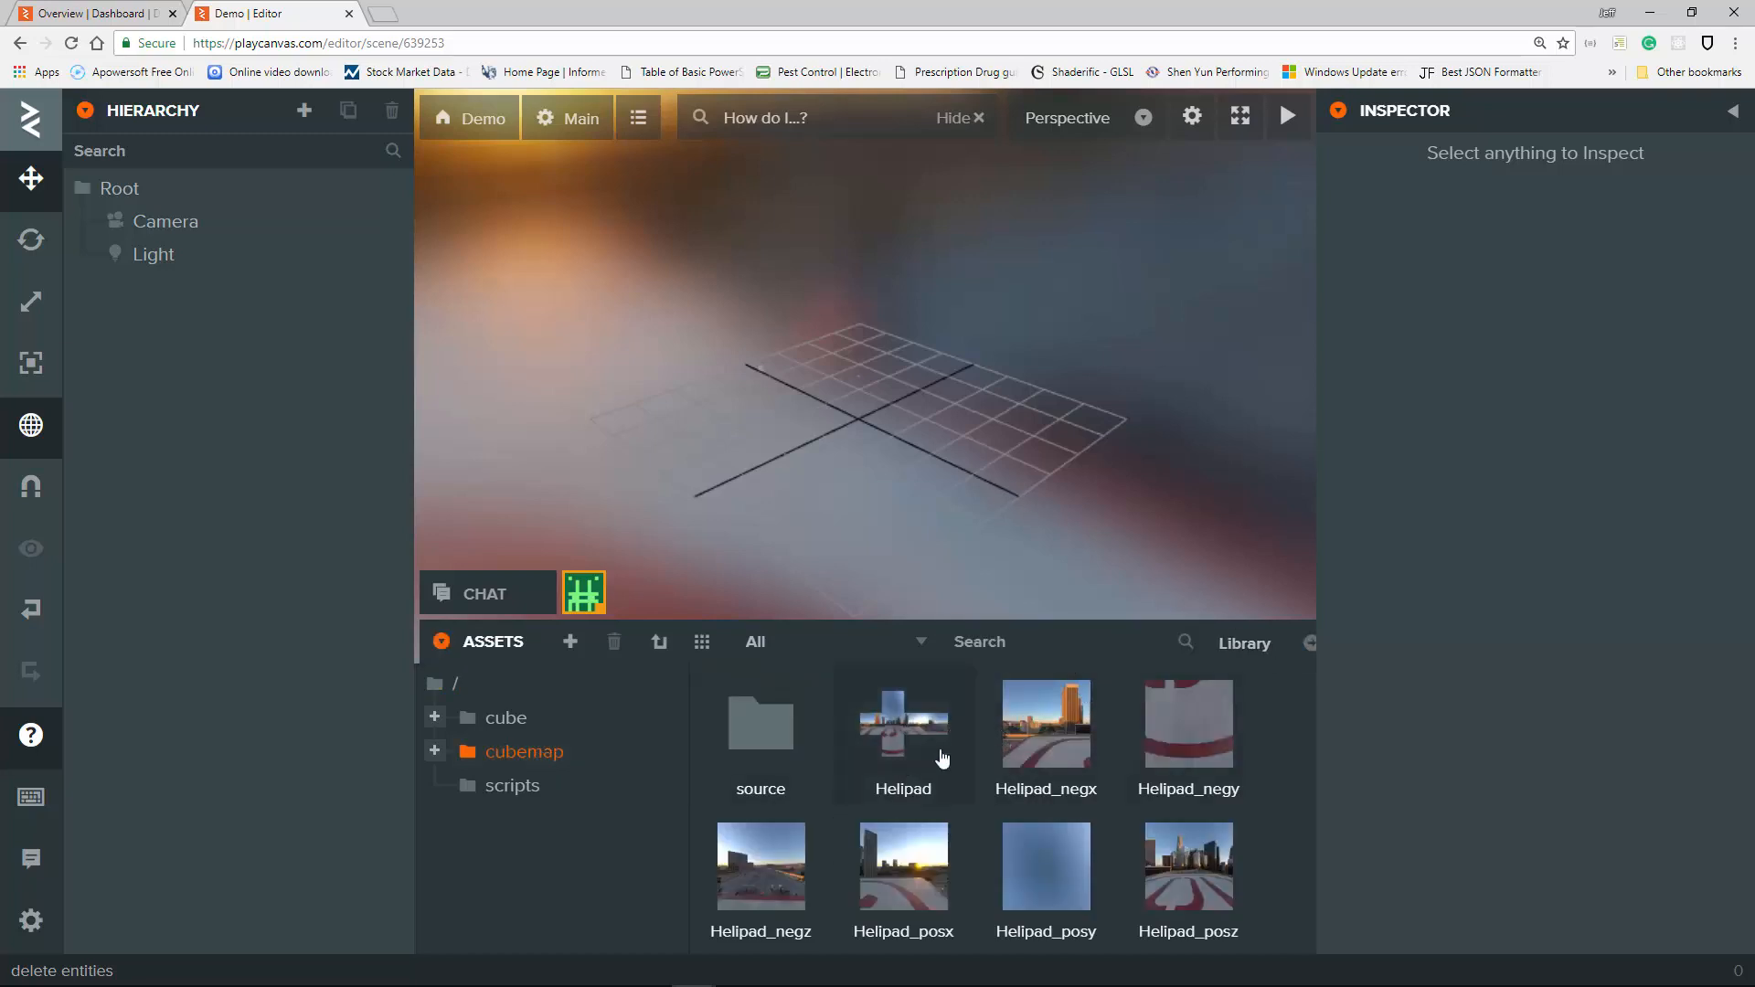
pyautogui.click(894, 733)
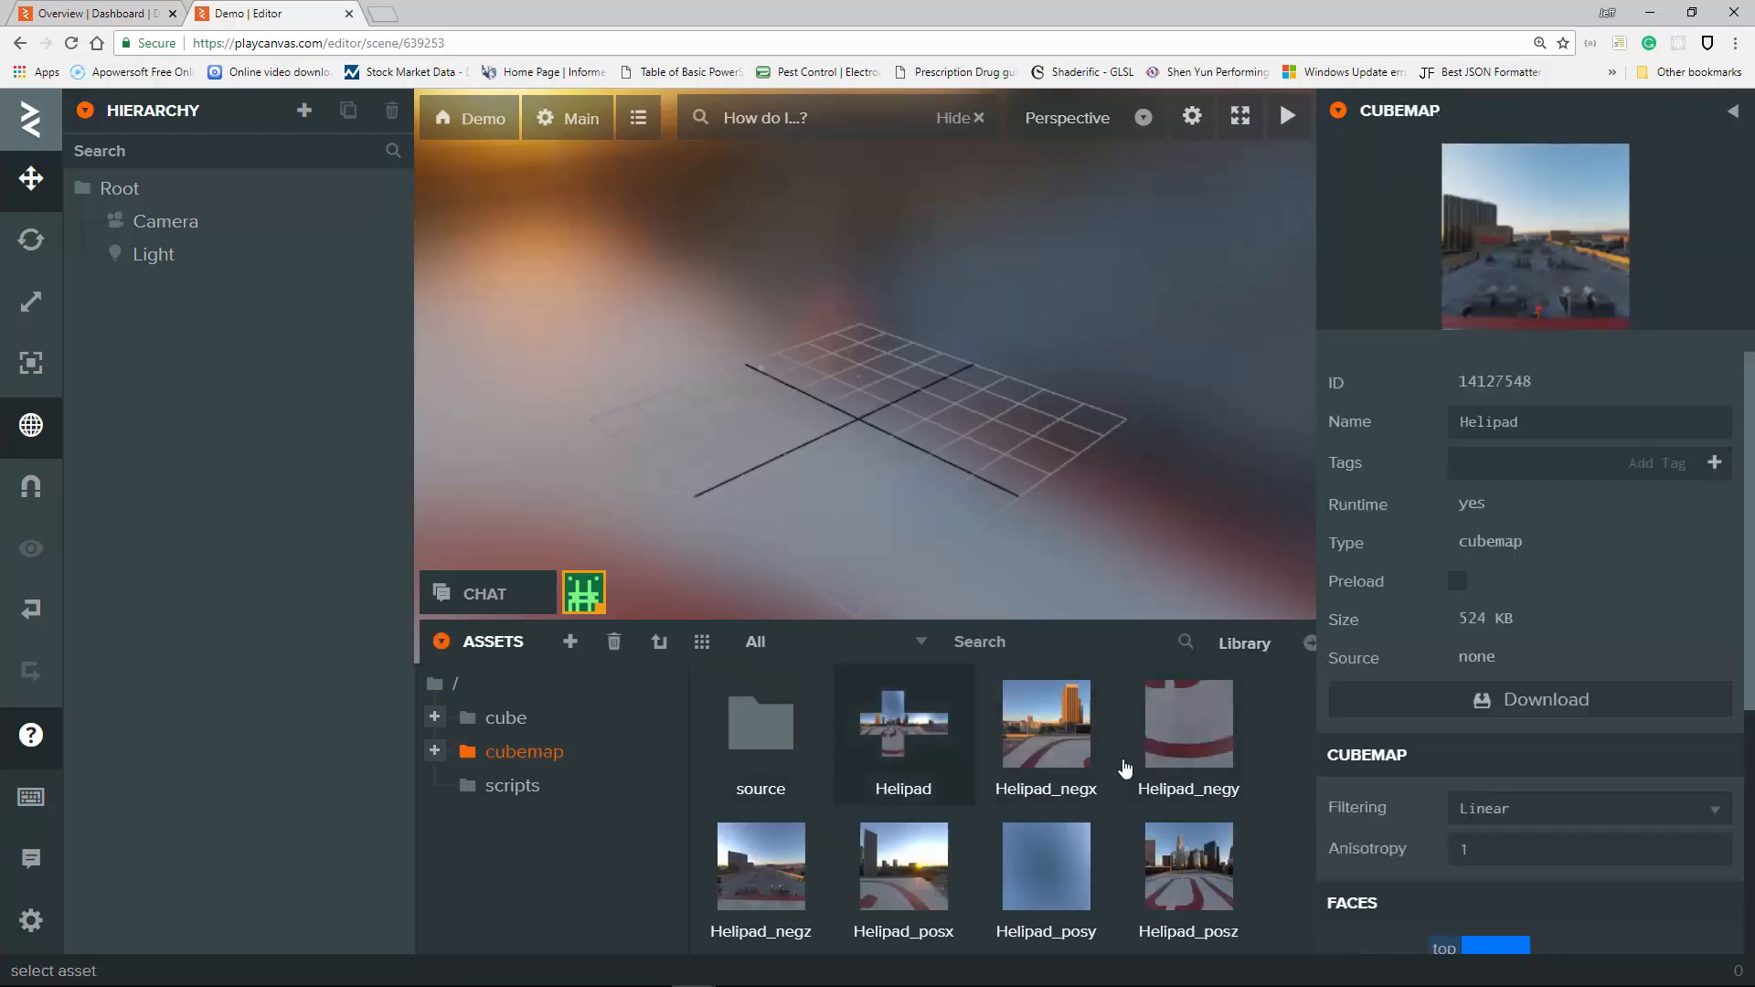
pyautogui.keyDown('shift'); pyautogui.click(1179, 901); pyautogui.keyUp('shift')
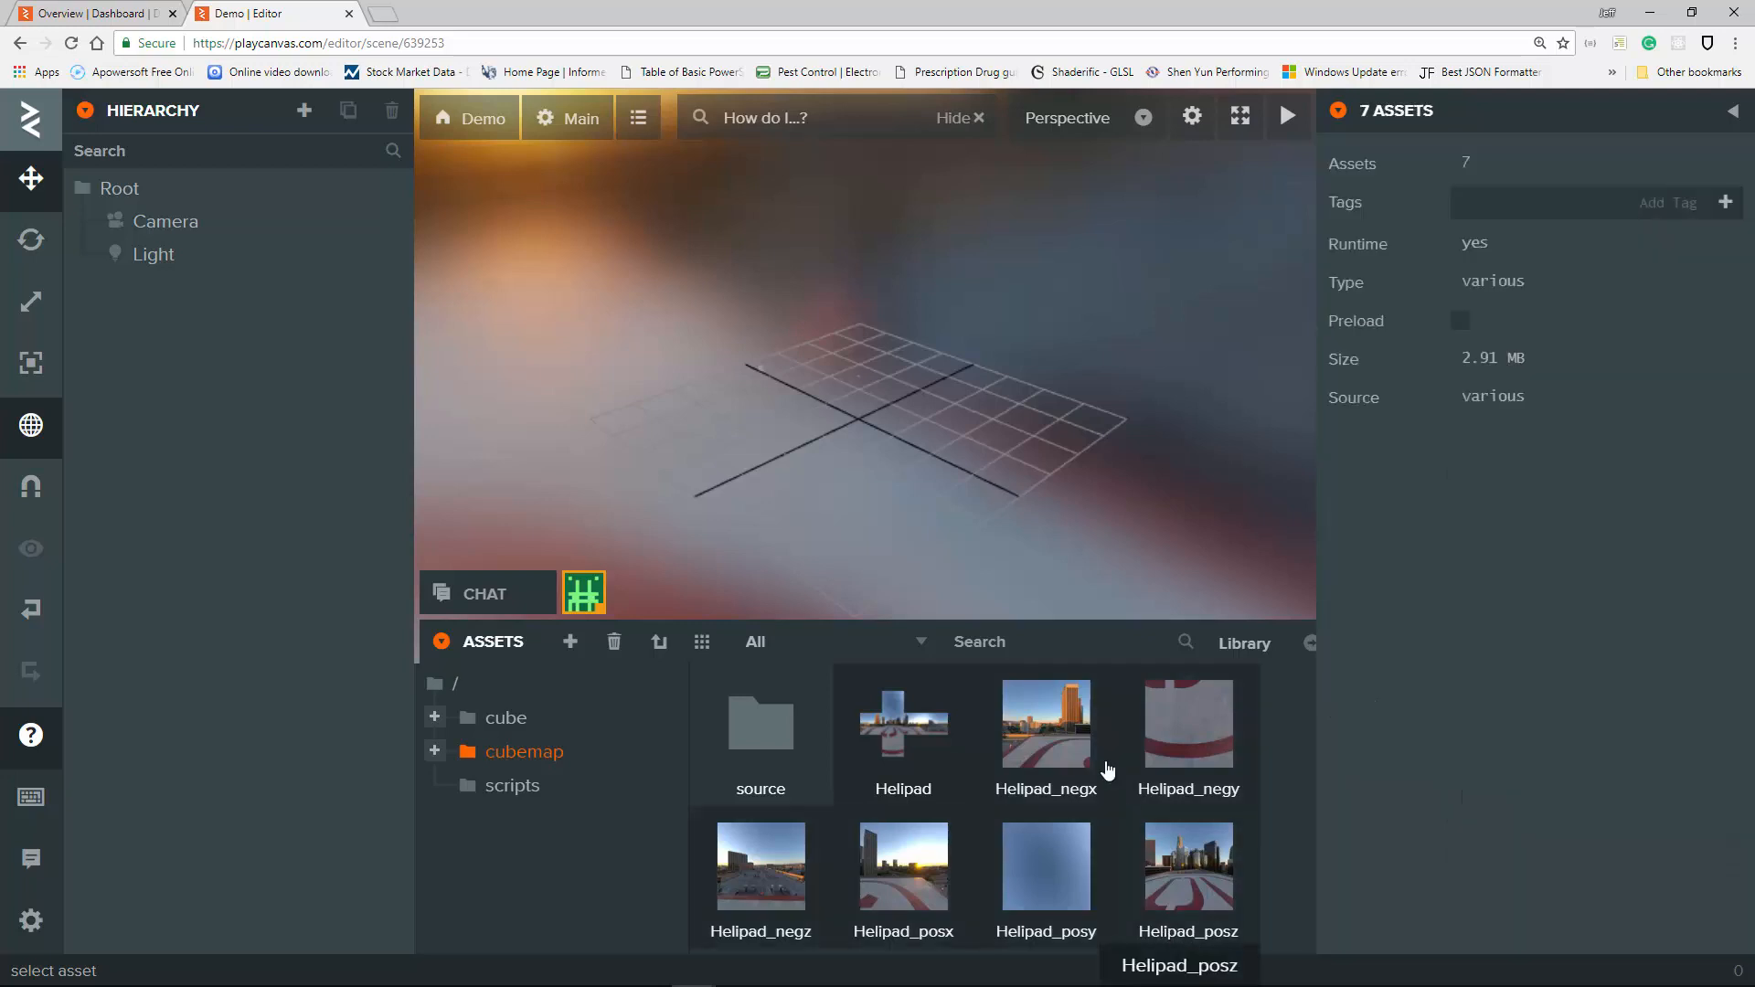
pyautogui.rightClick(1062, 728)
pyautogui.click(1174, 962)
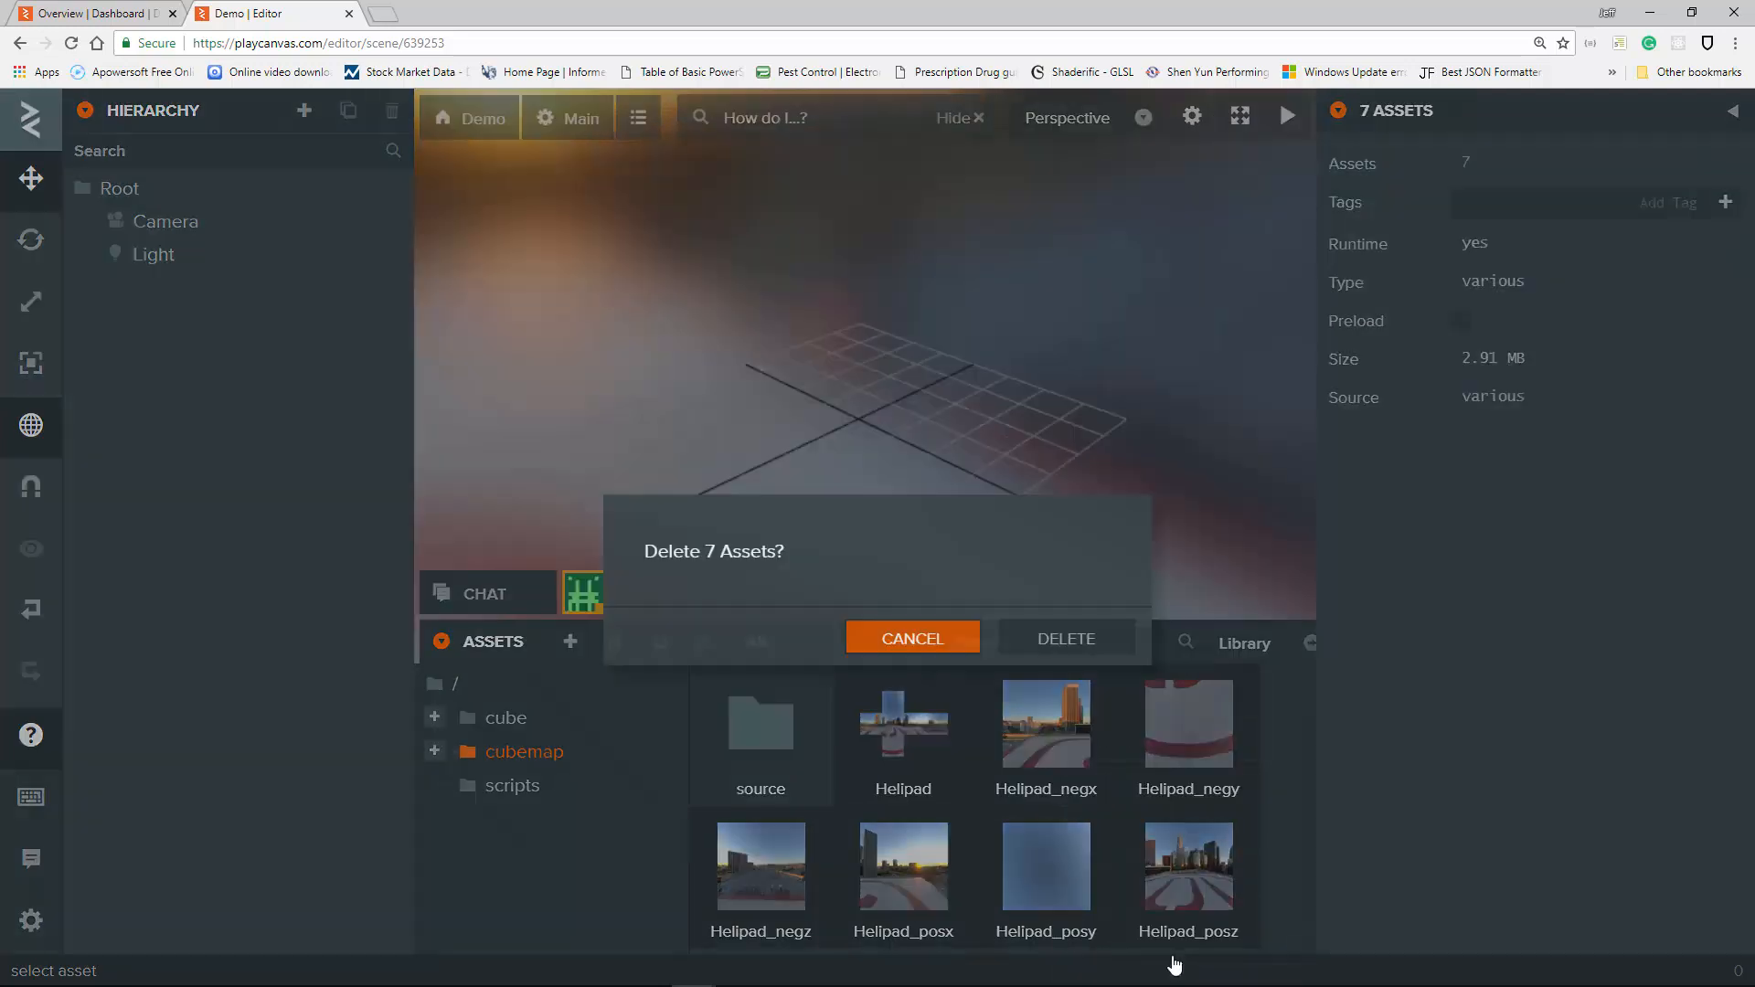
pyautogui.click(1071, 644)
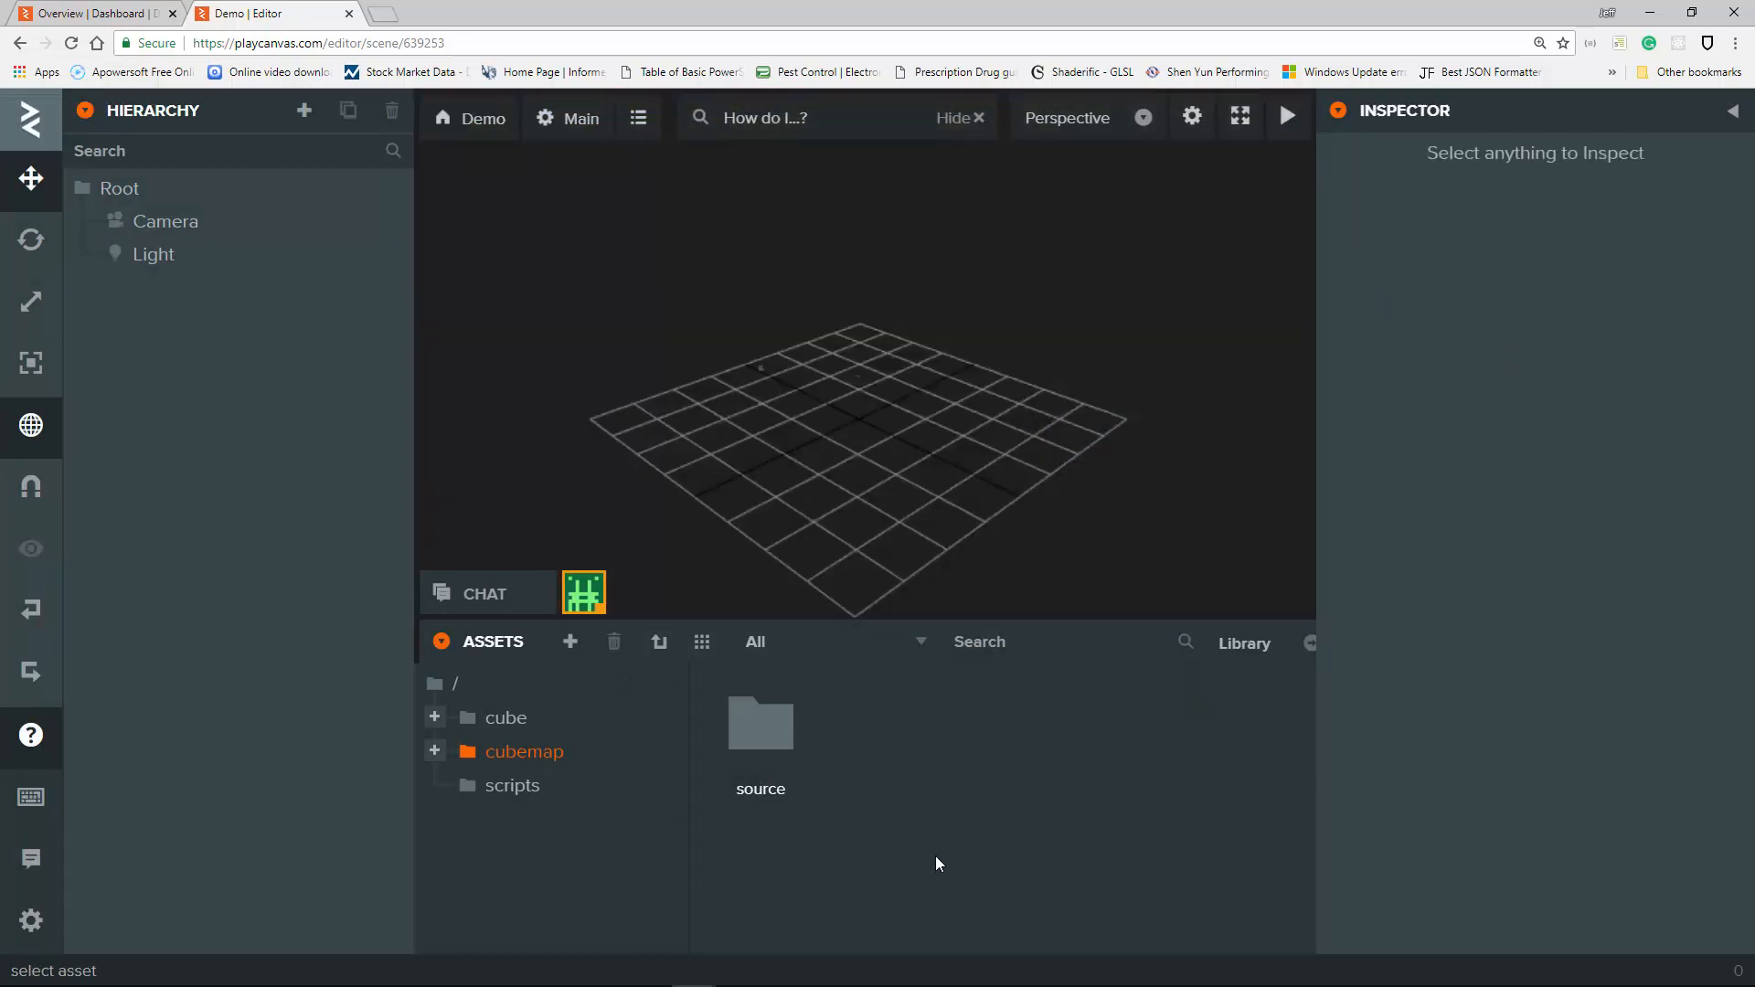
# Delete the source folder inside the cubemap folder.
pyautogui.click(766, 722)
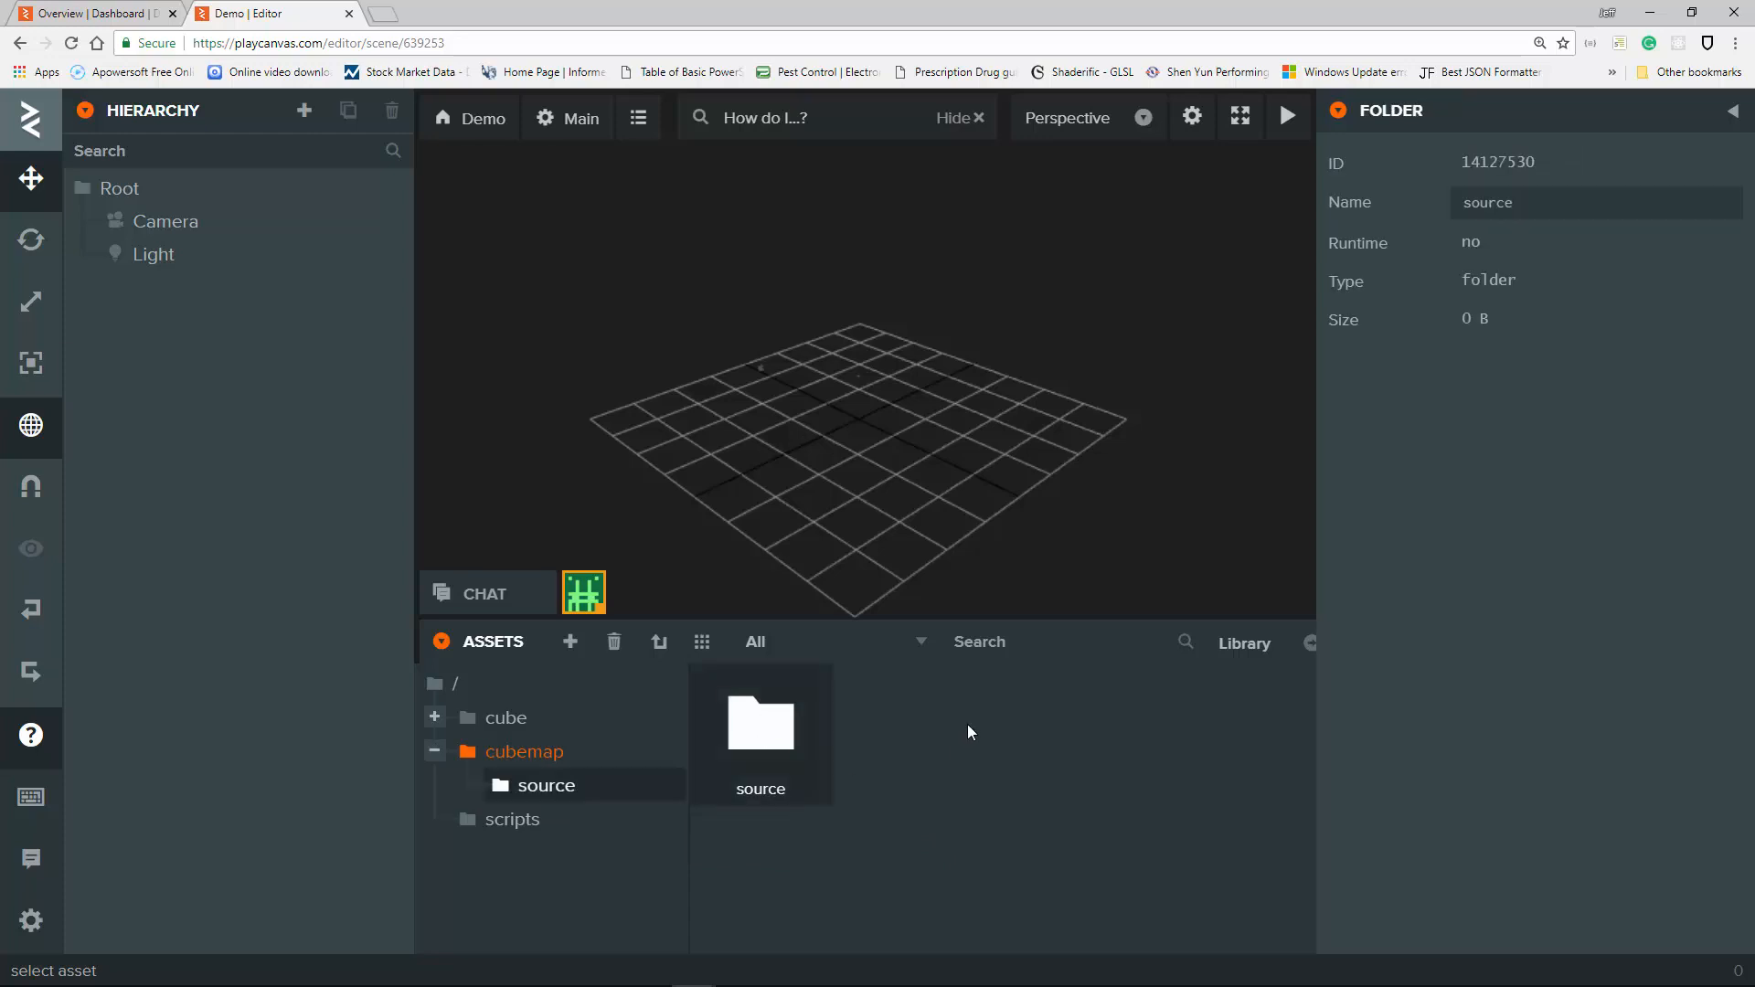
pyautogui.rightClick(758, 727)
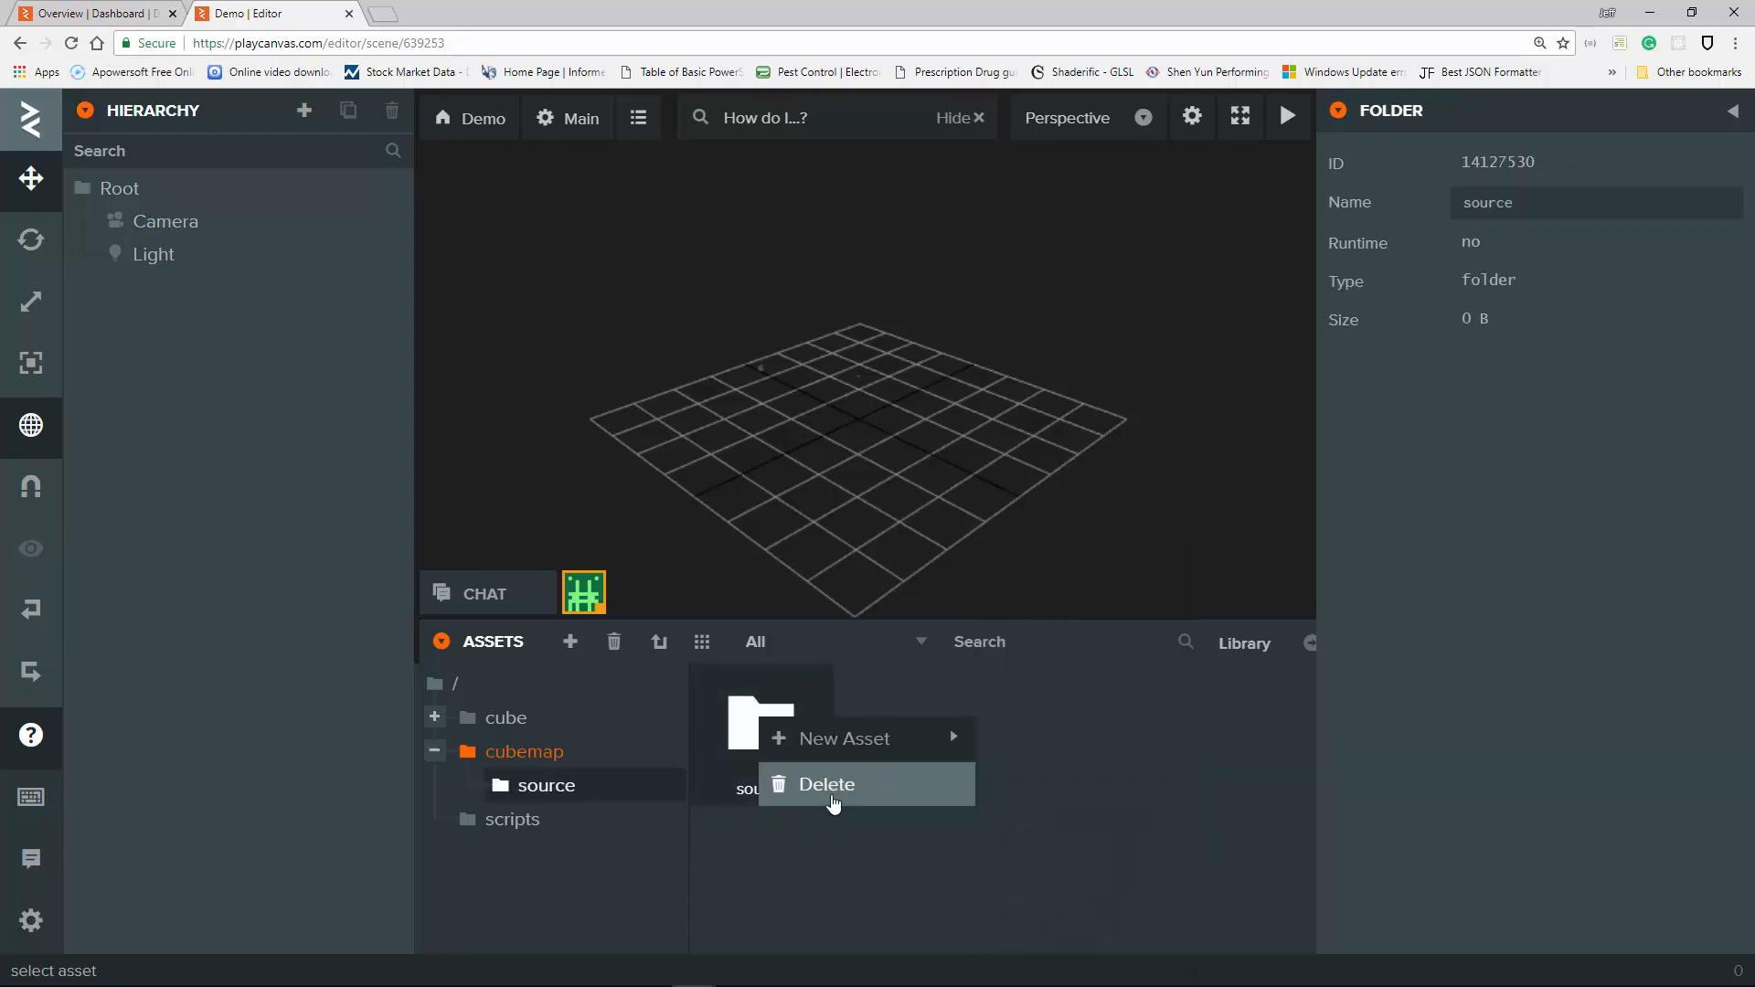
pyautogui.click(827, 786)
pyautogui.click(1042, 642)
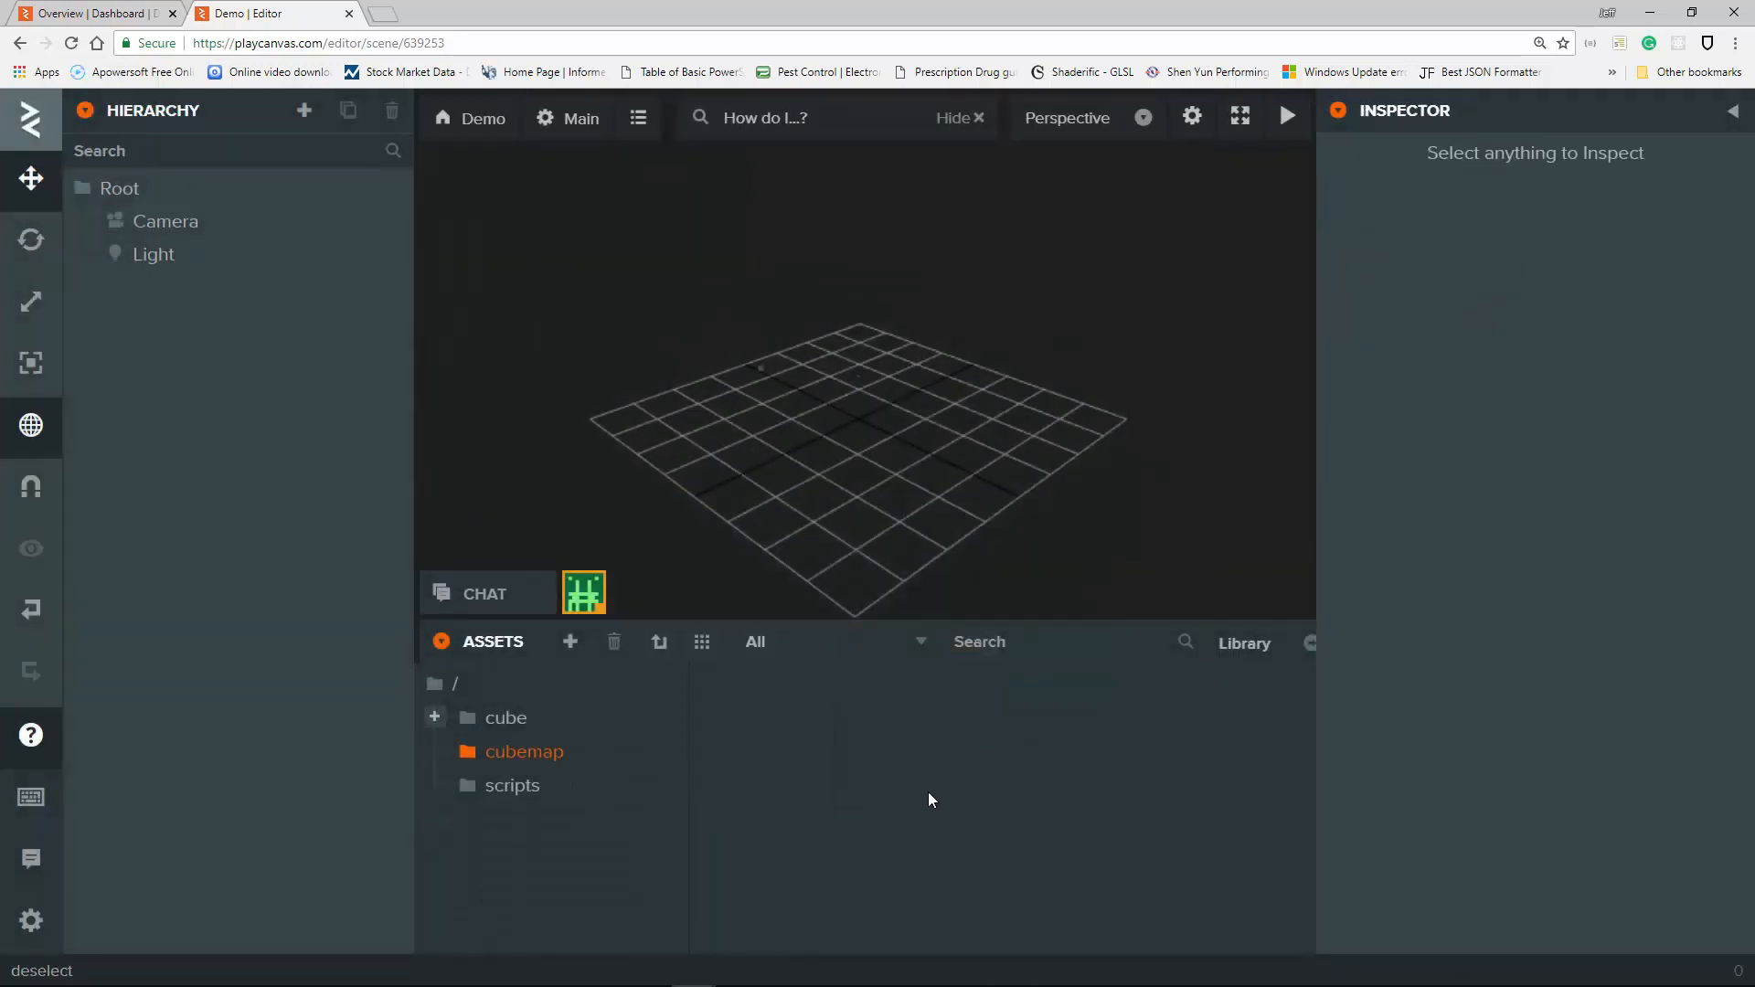
# Create a new CubeMap asset in the cubemap folder.
pyautogui.rightClick(869, 761)
pyautogui.moveTo(940, 773)
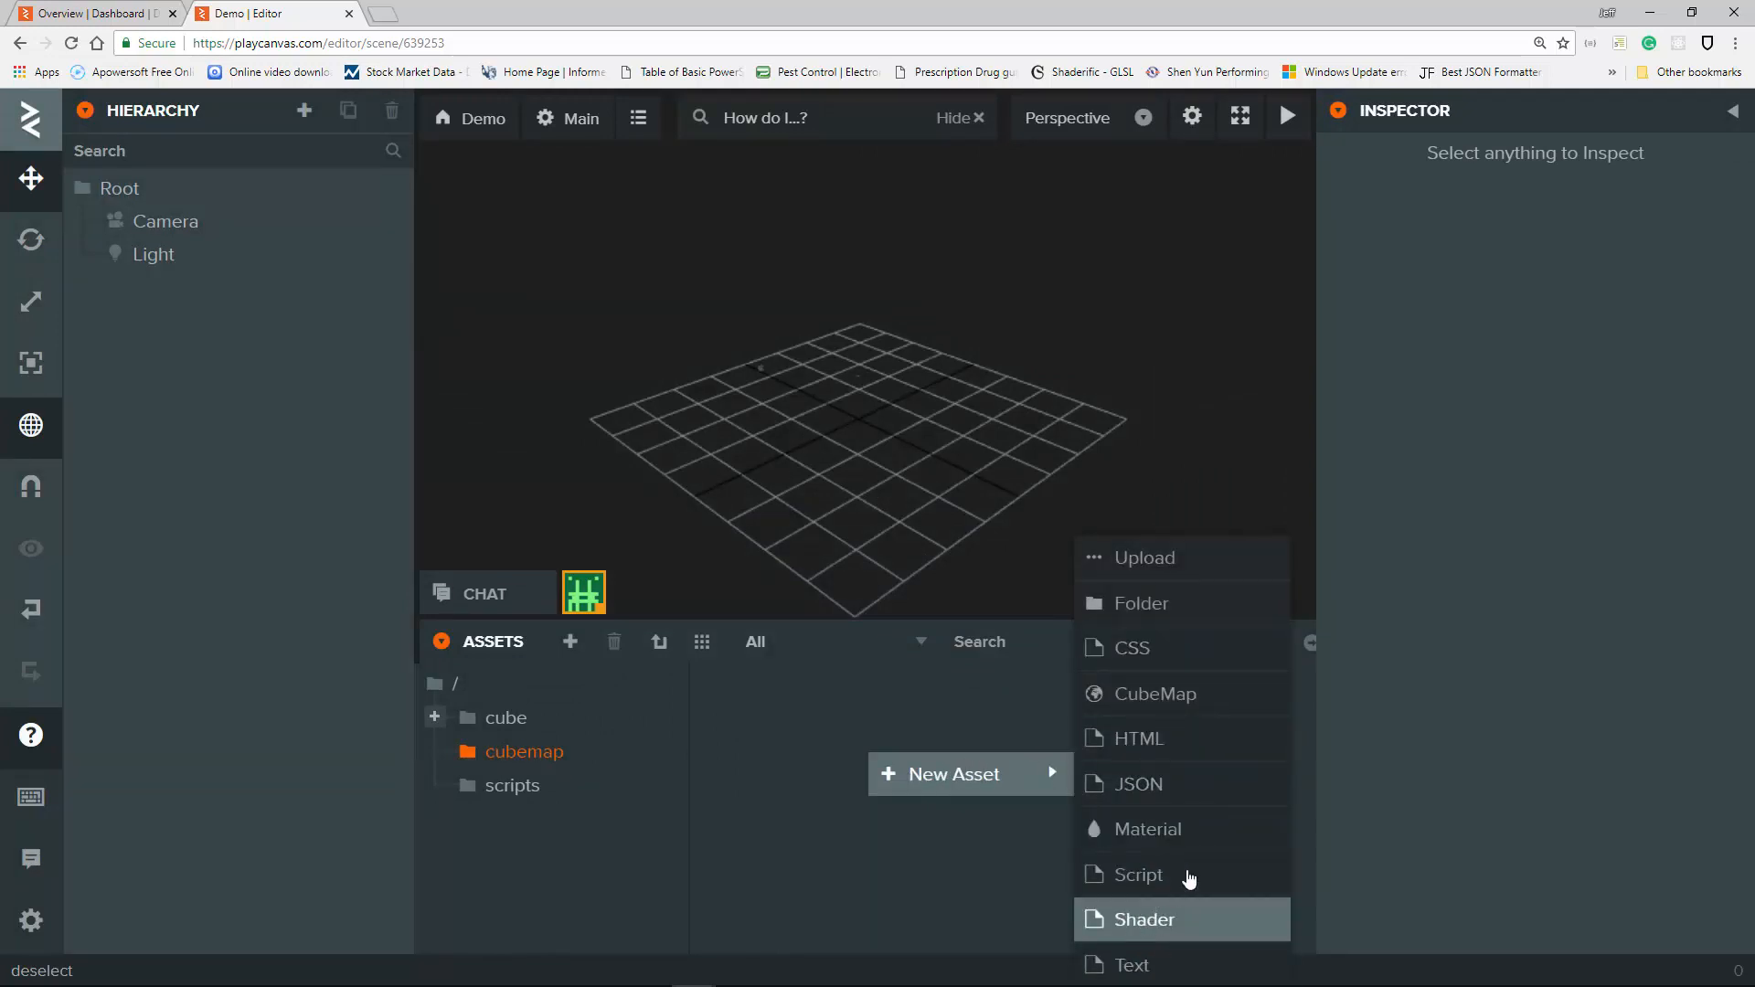
pyautogui.click(1176, 707)
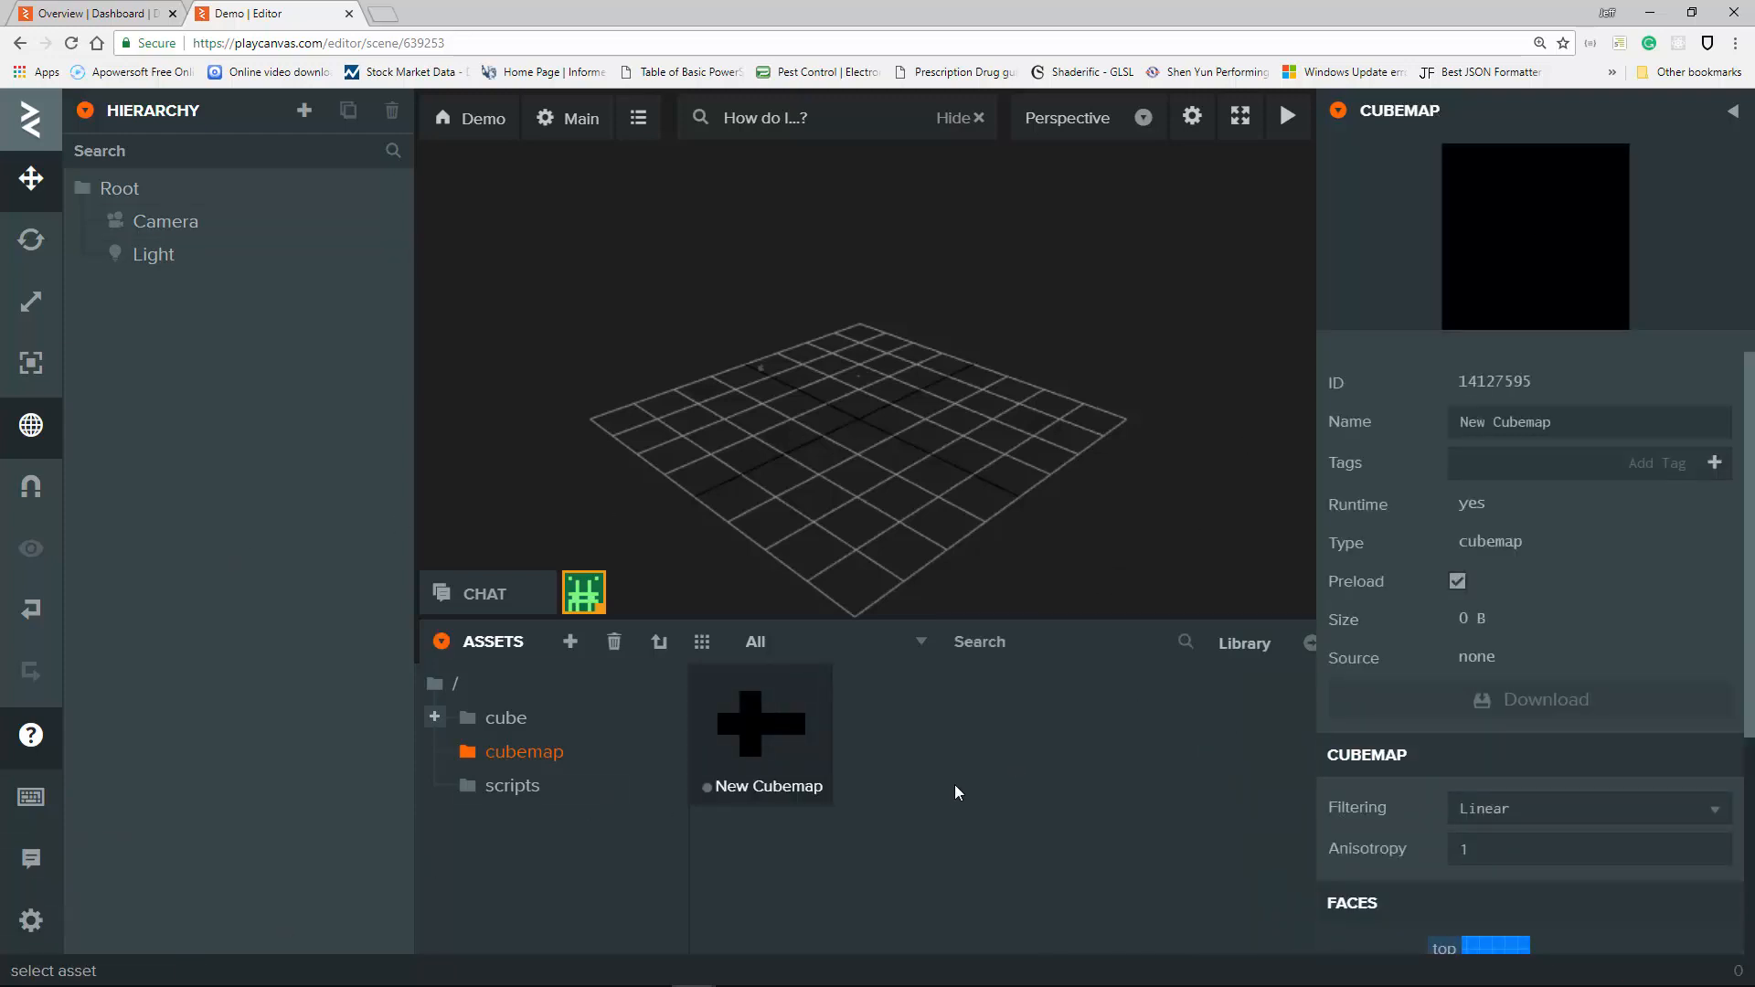
pyautogui.click(819, 810)
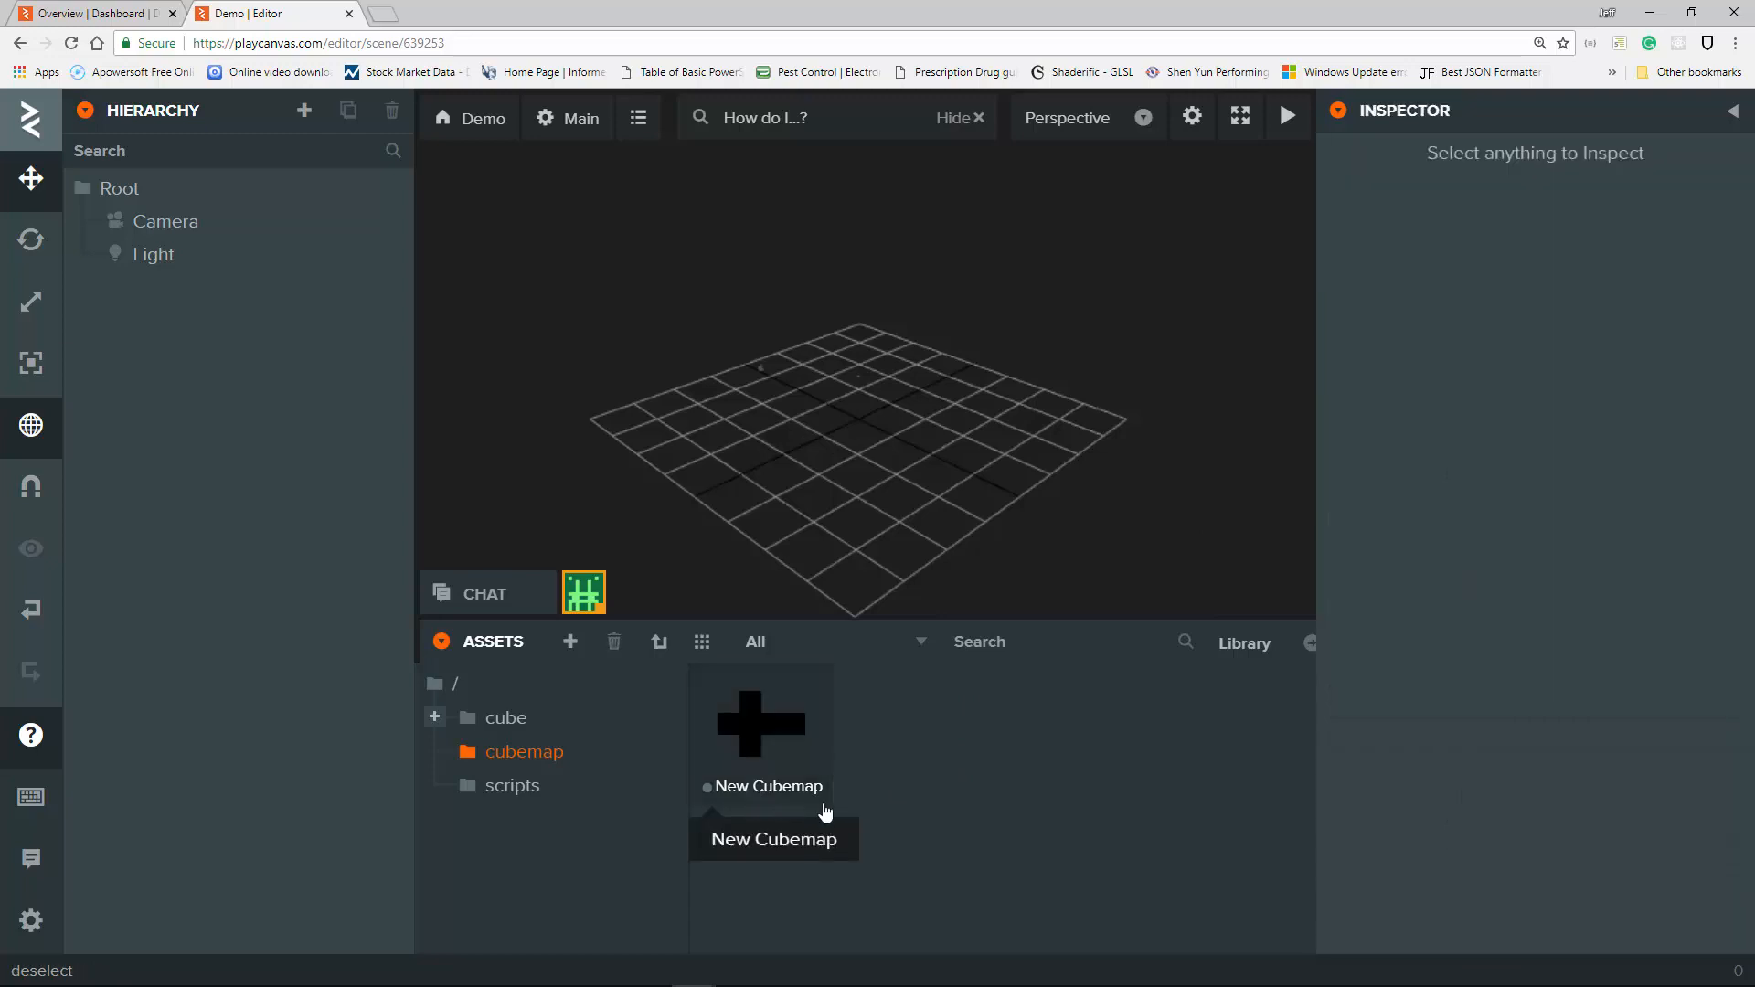
# Rename the new cubemap asset as skybox.
pyautogui.click(800, 786)
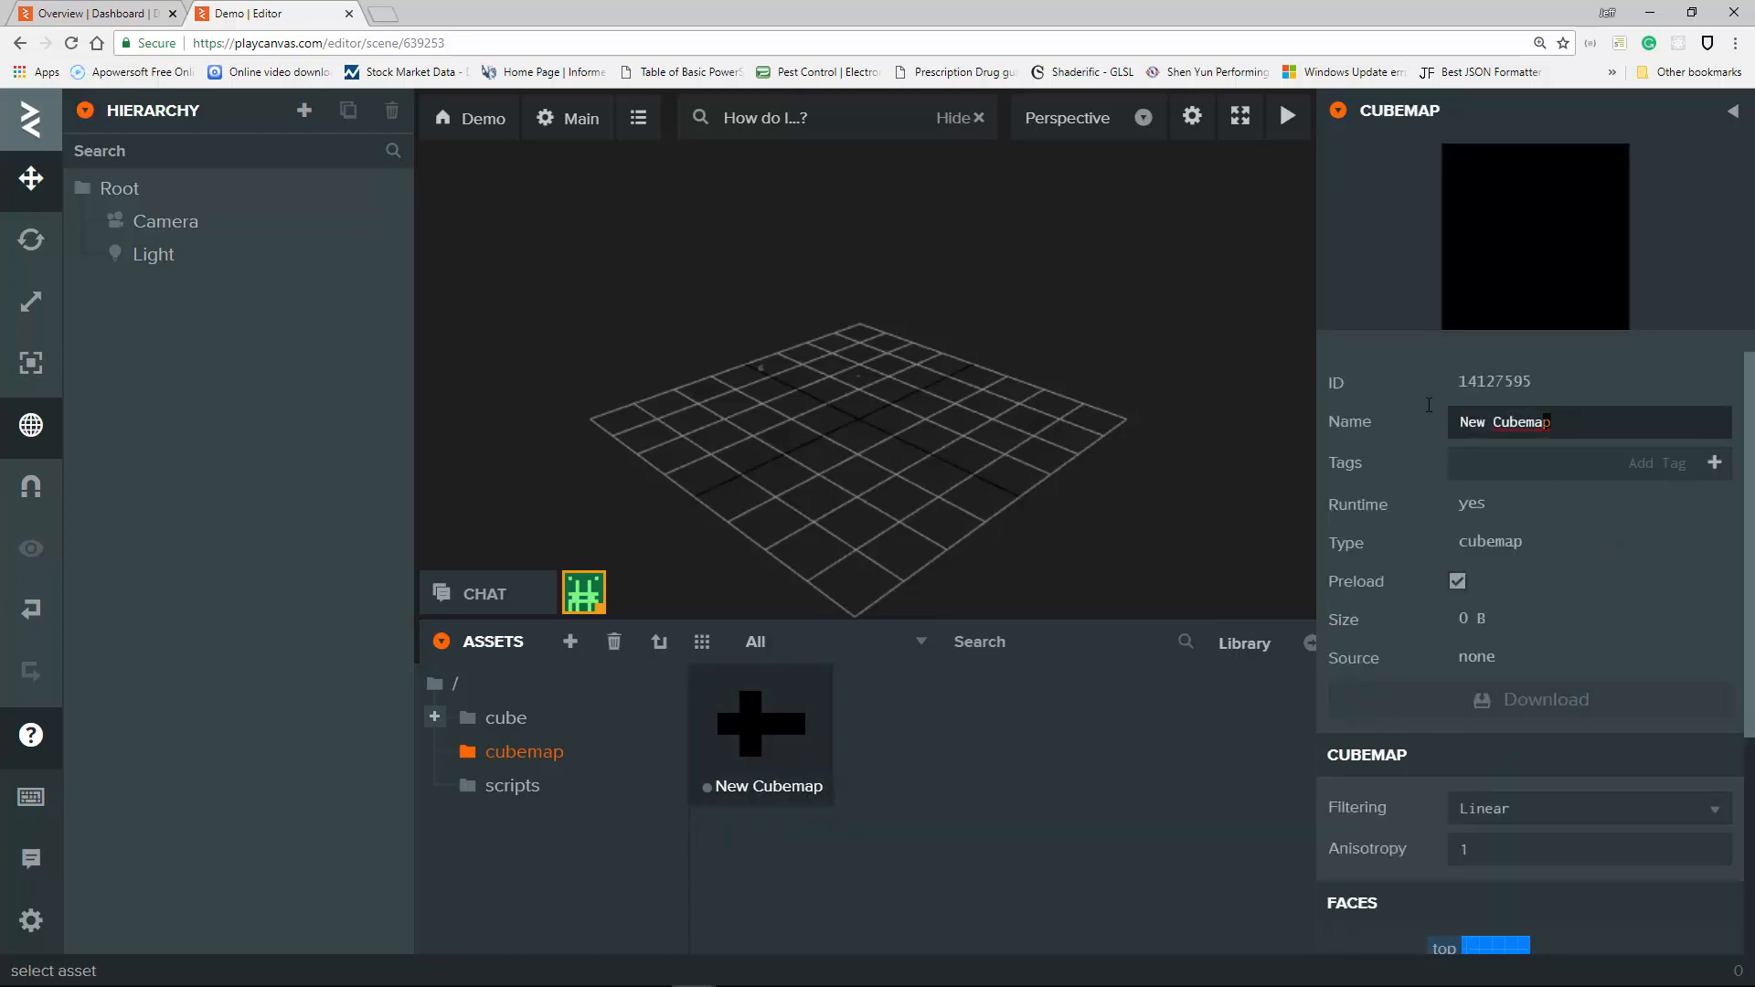
pyautogui.moveTo(1550, 421); pyautogui.dragTo(1372, 402)
pyautogui.write('skyb')
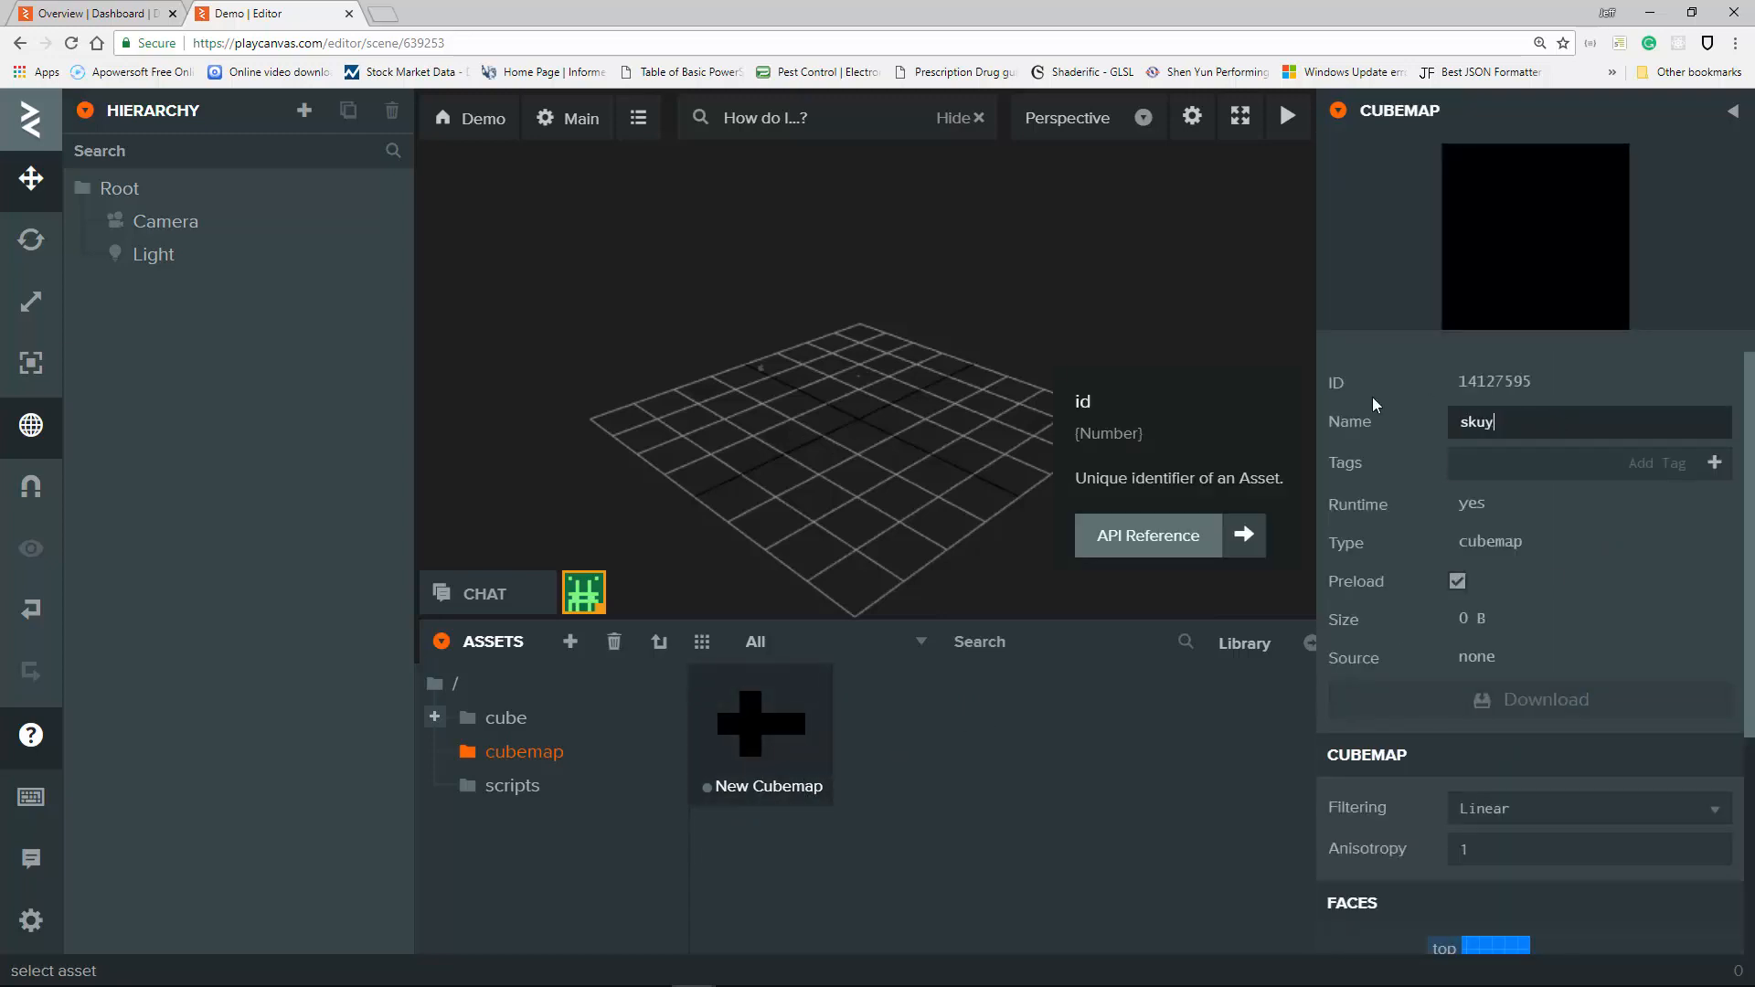
pyautogui.press('BackSpace')
pyautogui.press('BackSpace')
pyautogui.write('ybox')
pyautogui.press('Return')
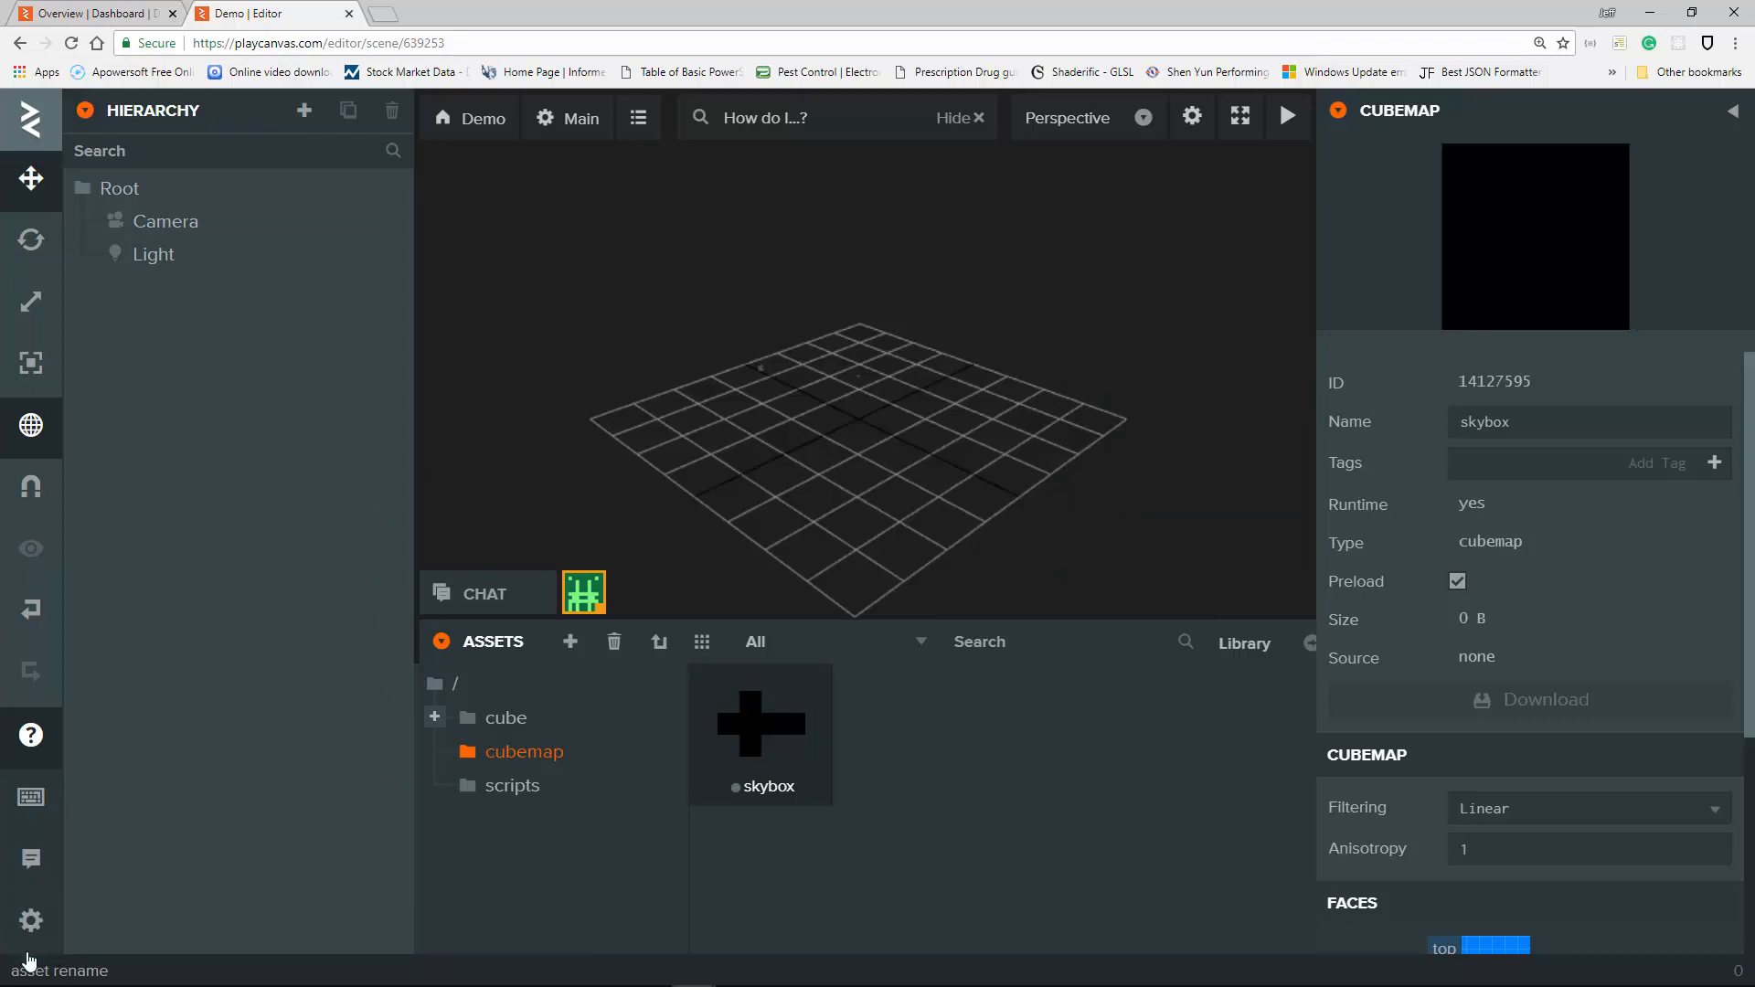
# Assign the skybox cubemap as the scene's skybox in the rendering settings and launch the scene to check it.
pyautogui.click(31, 921)
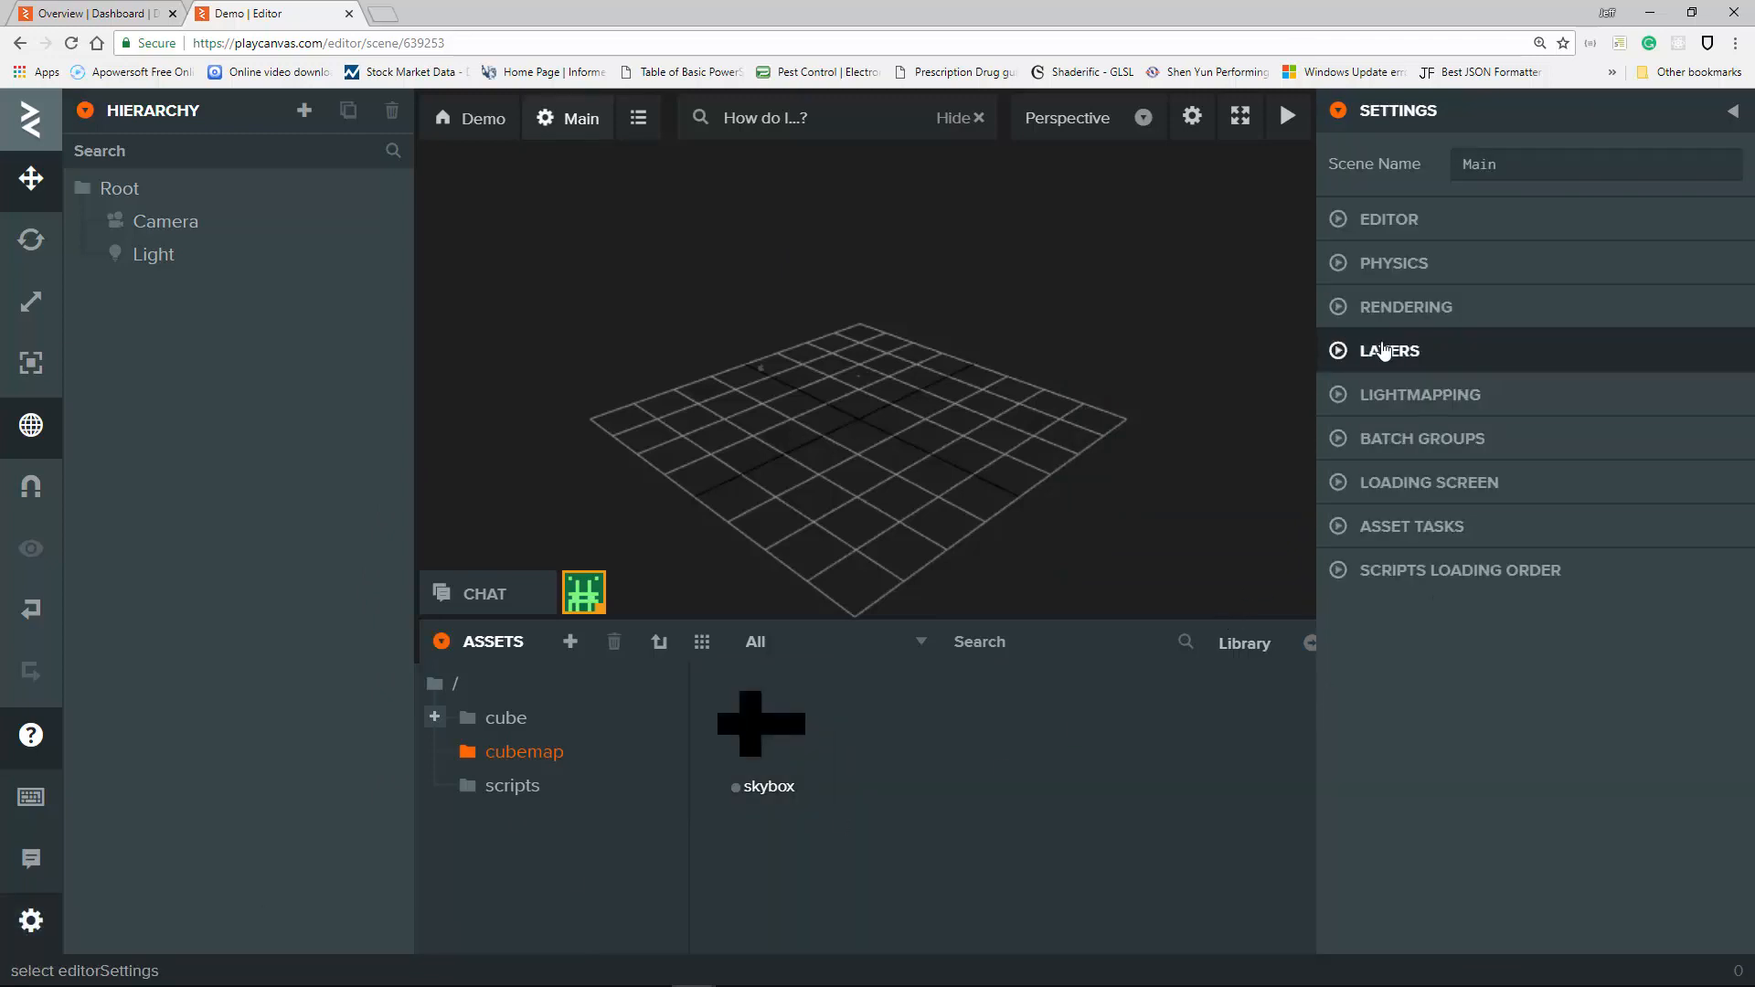
pyautogui.click(1402, 309)
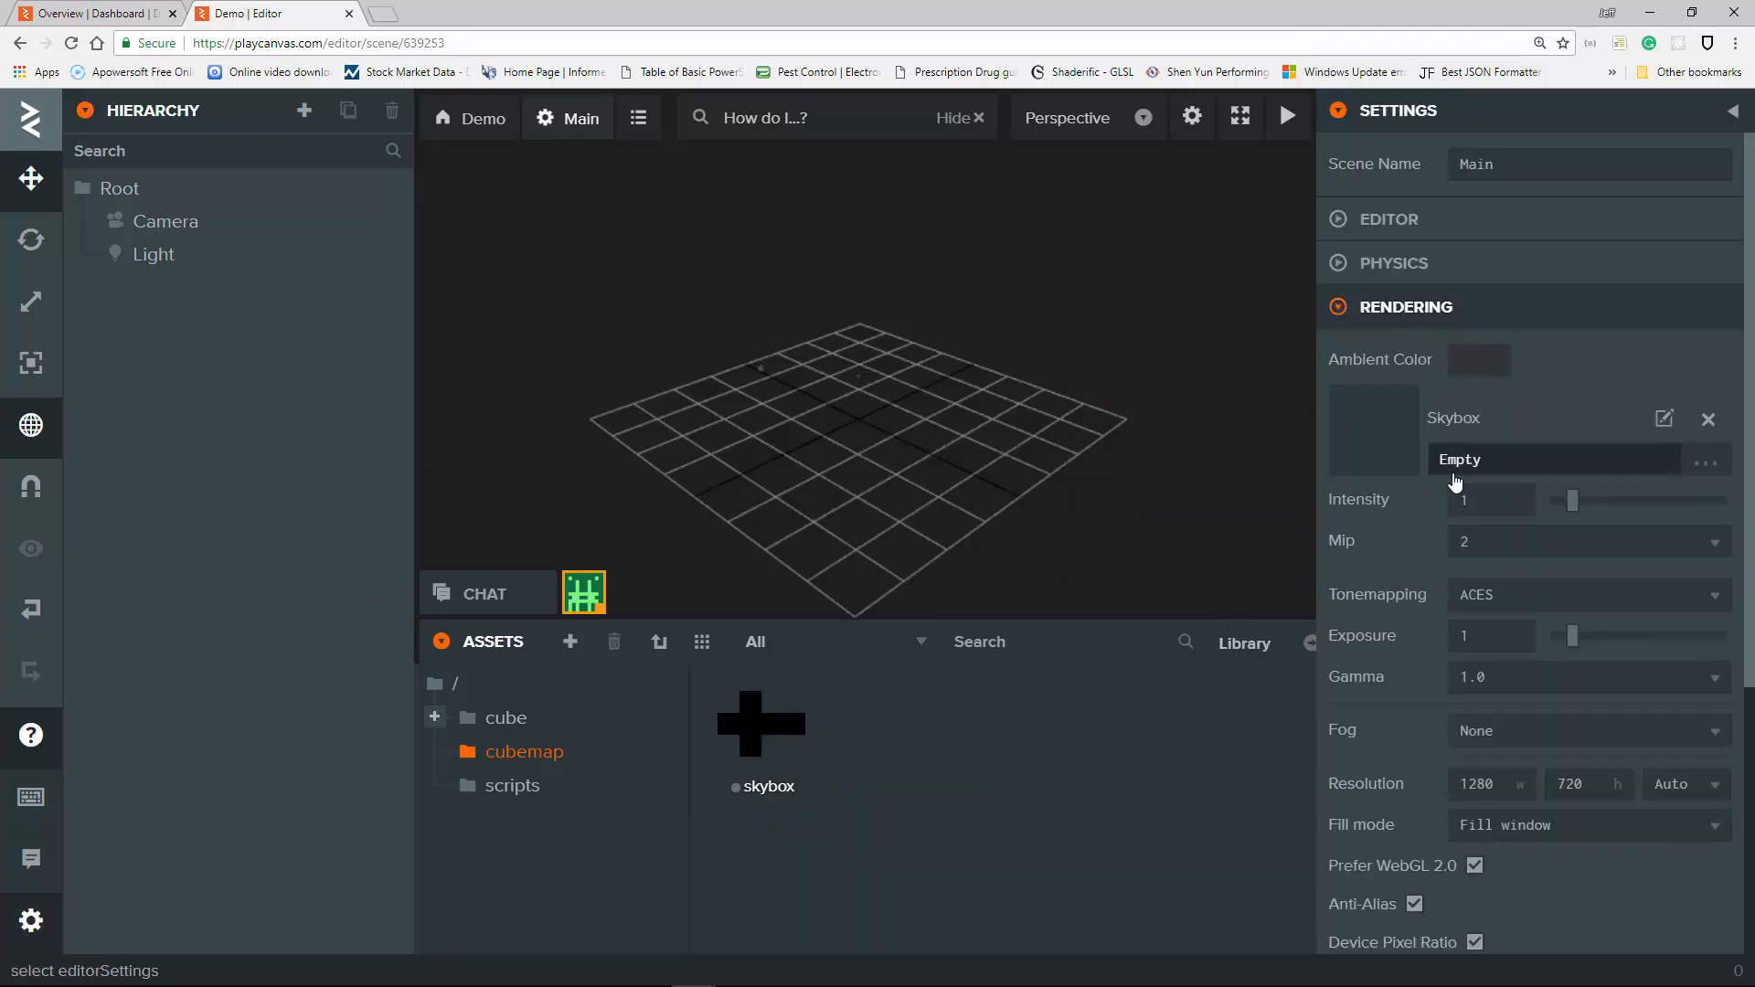
pyautogui.moveTo(736, 764); pyautogui.dragTo(1484, 459)
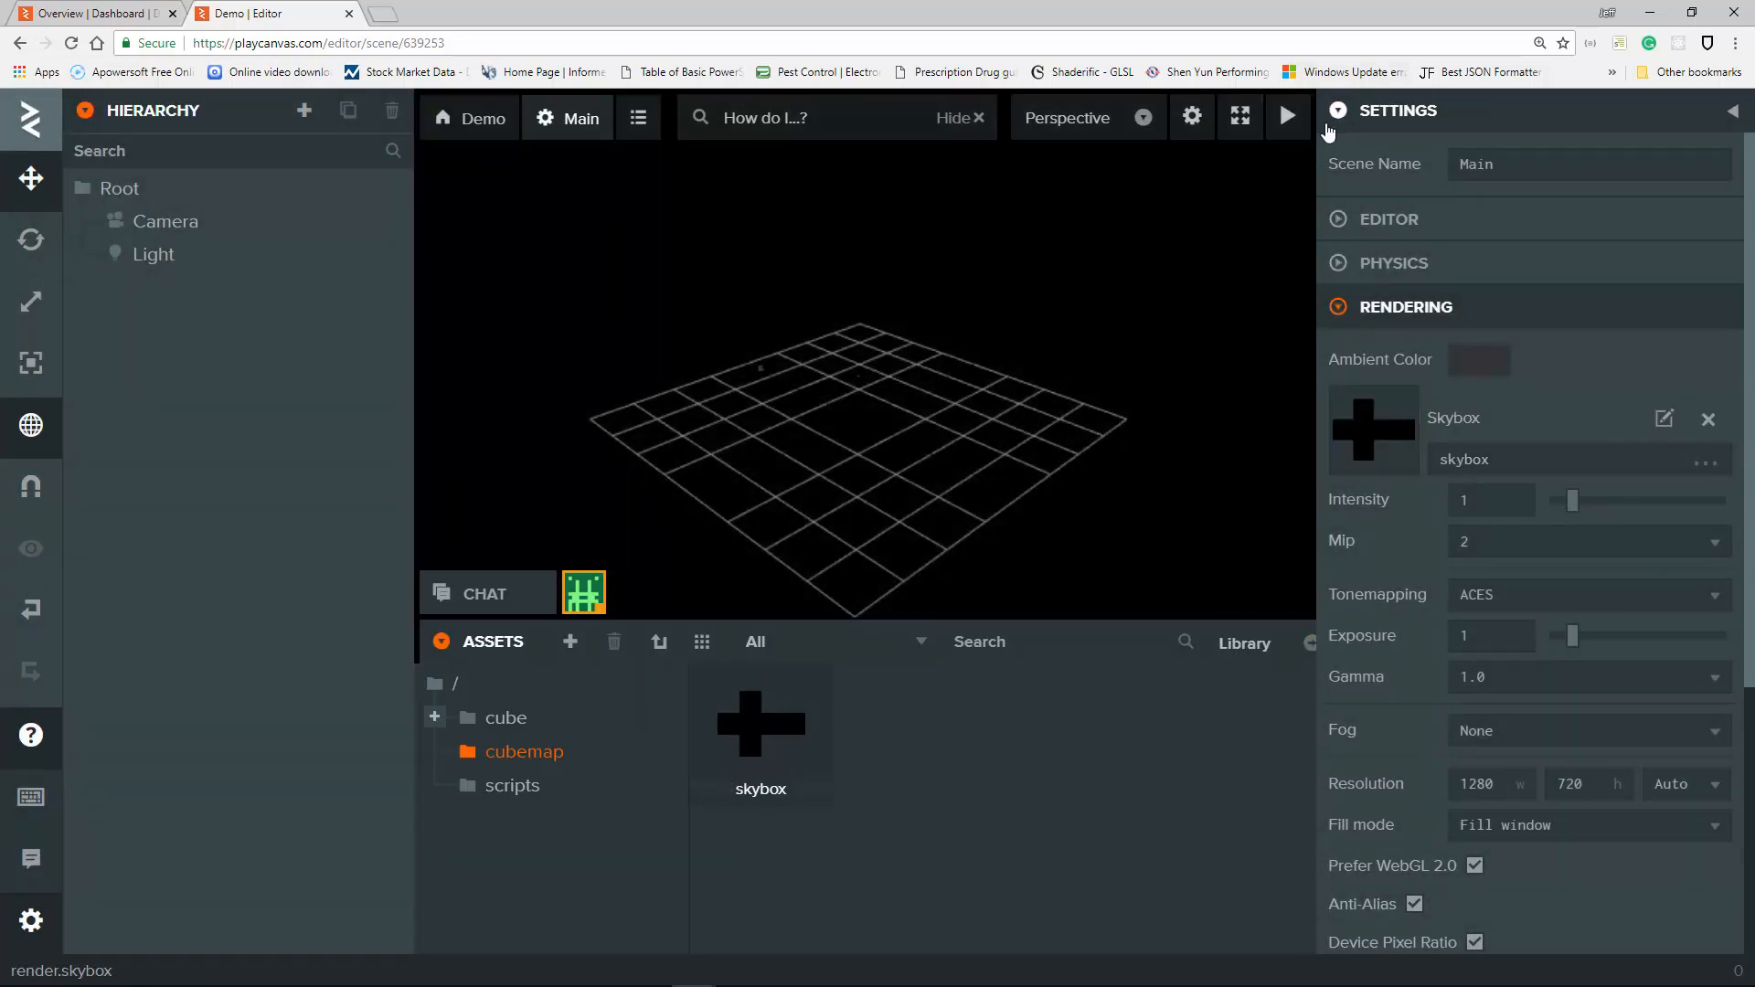
pyautogui.click(1289, 119)
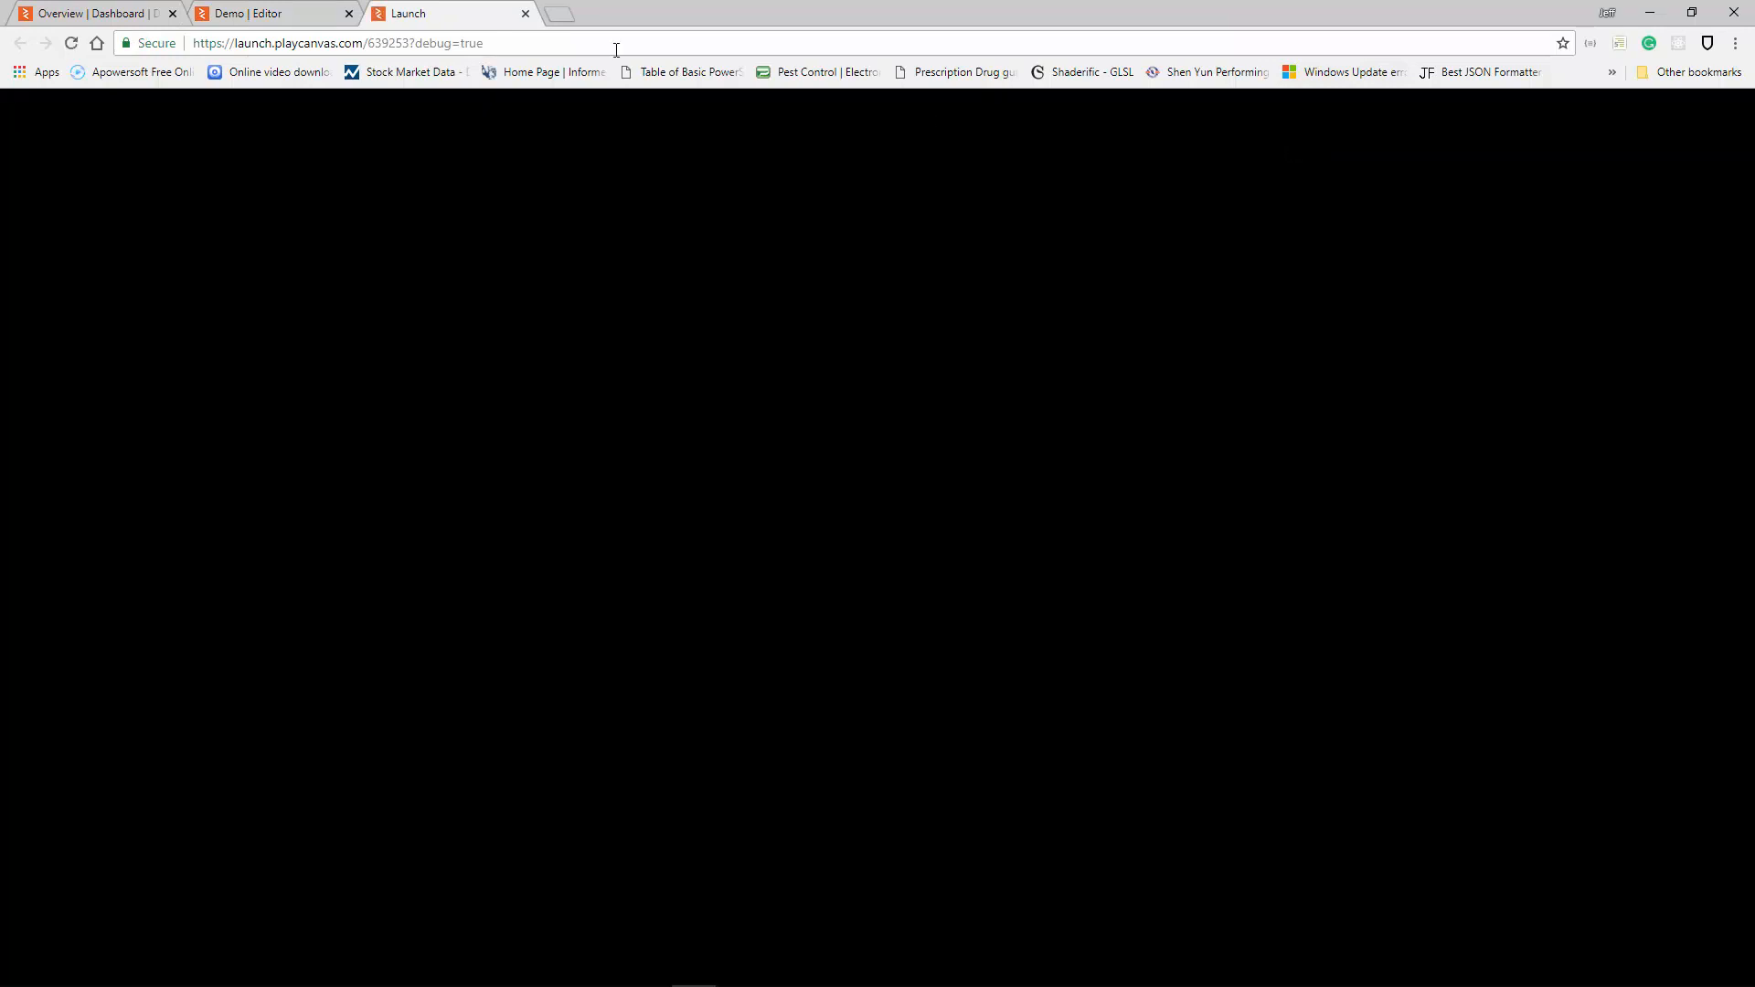
# Close the launched scene and set the skybox Mip level to 1 in the rendering settings.
pyautogui.click(525, 14)
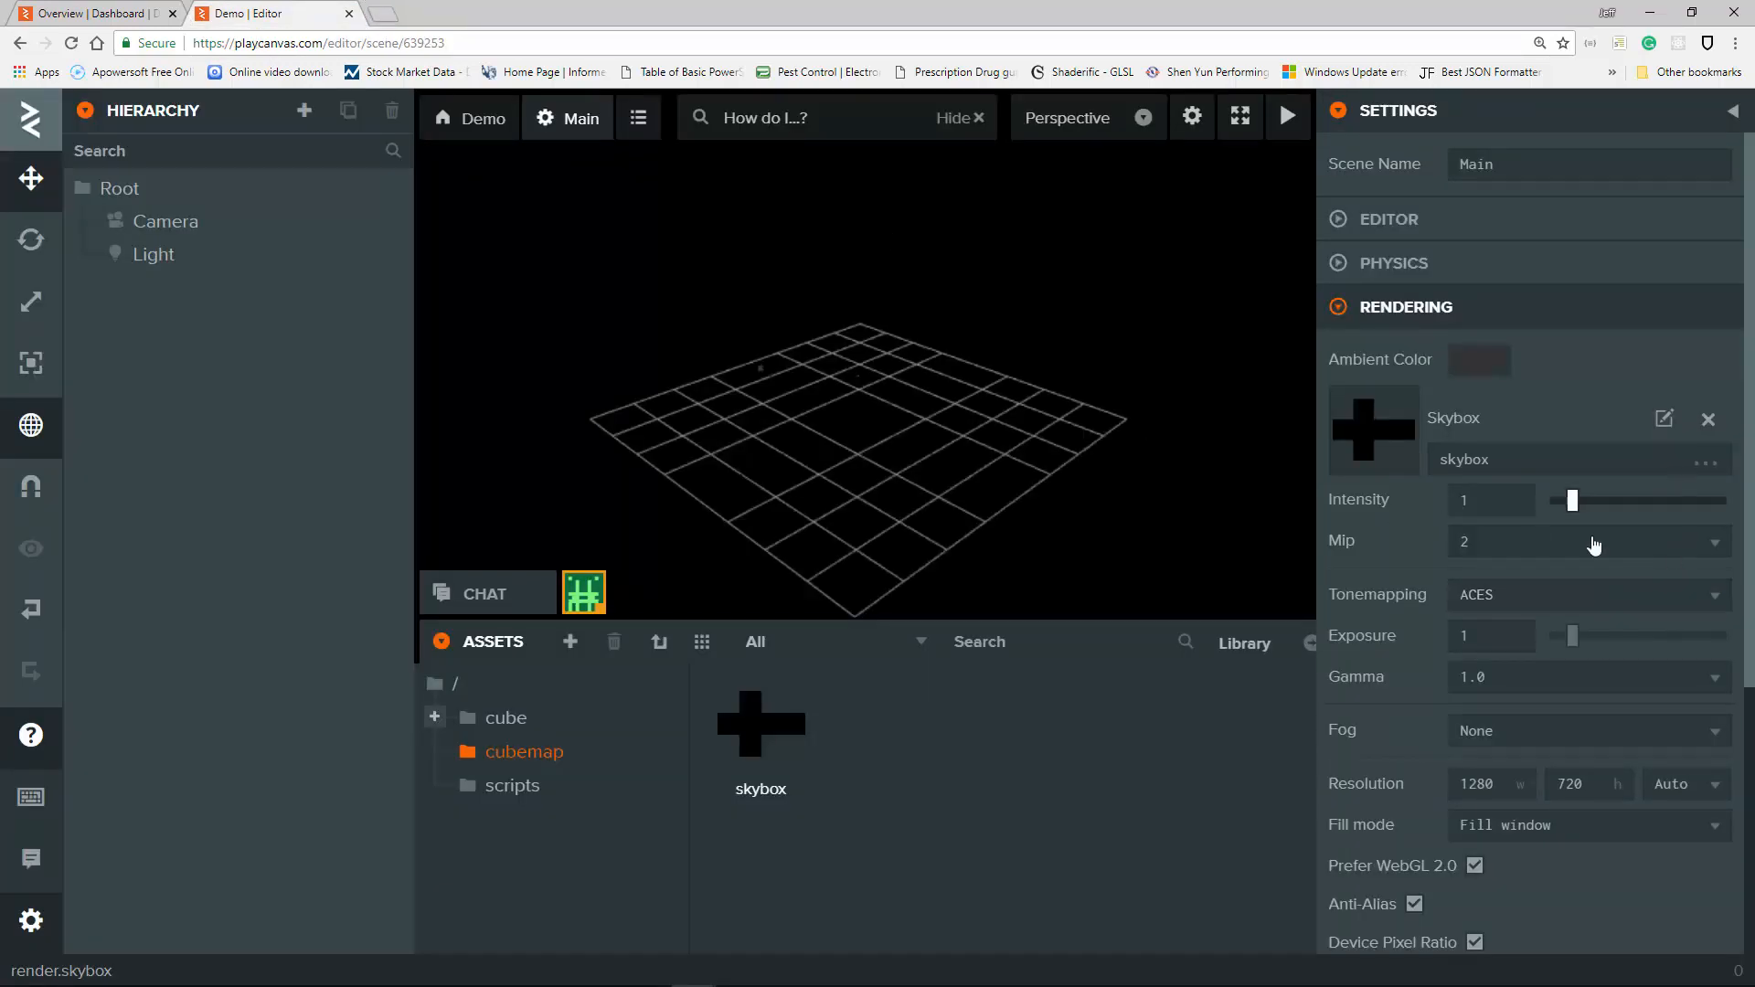
pyautogui.click(1517, 541)
pyautogui.click(1503, 517)
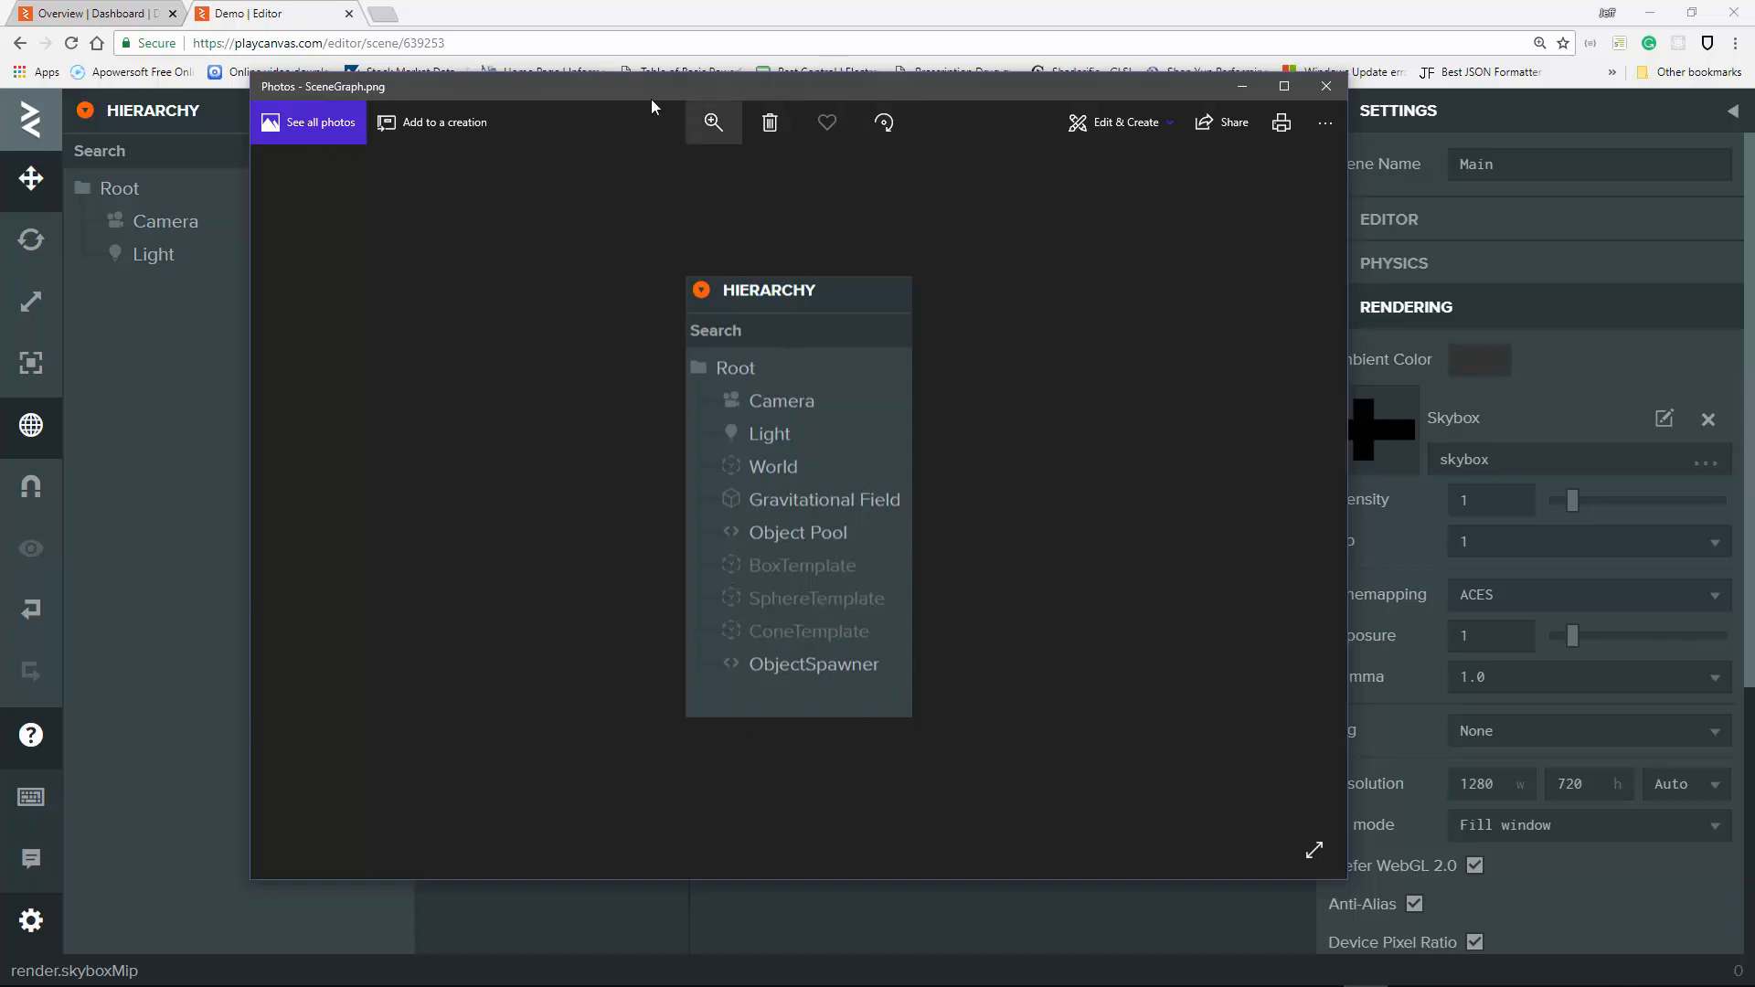
# Move the scene graph reference image out of the way, add a sphere primitive under Root and name it World.
pyautogui.moveTo(716, 85); pyautogui.dragTo(1754, 97)
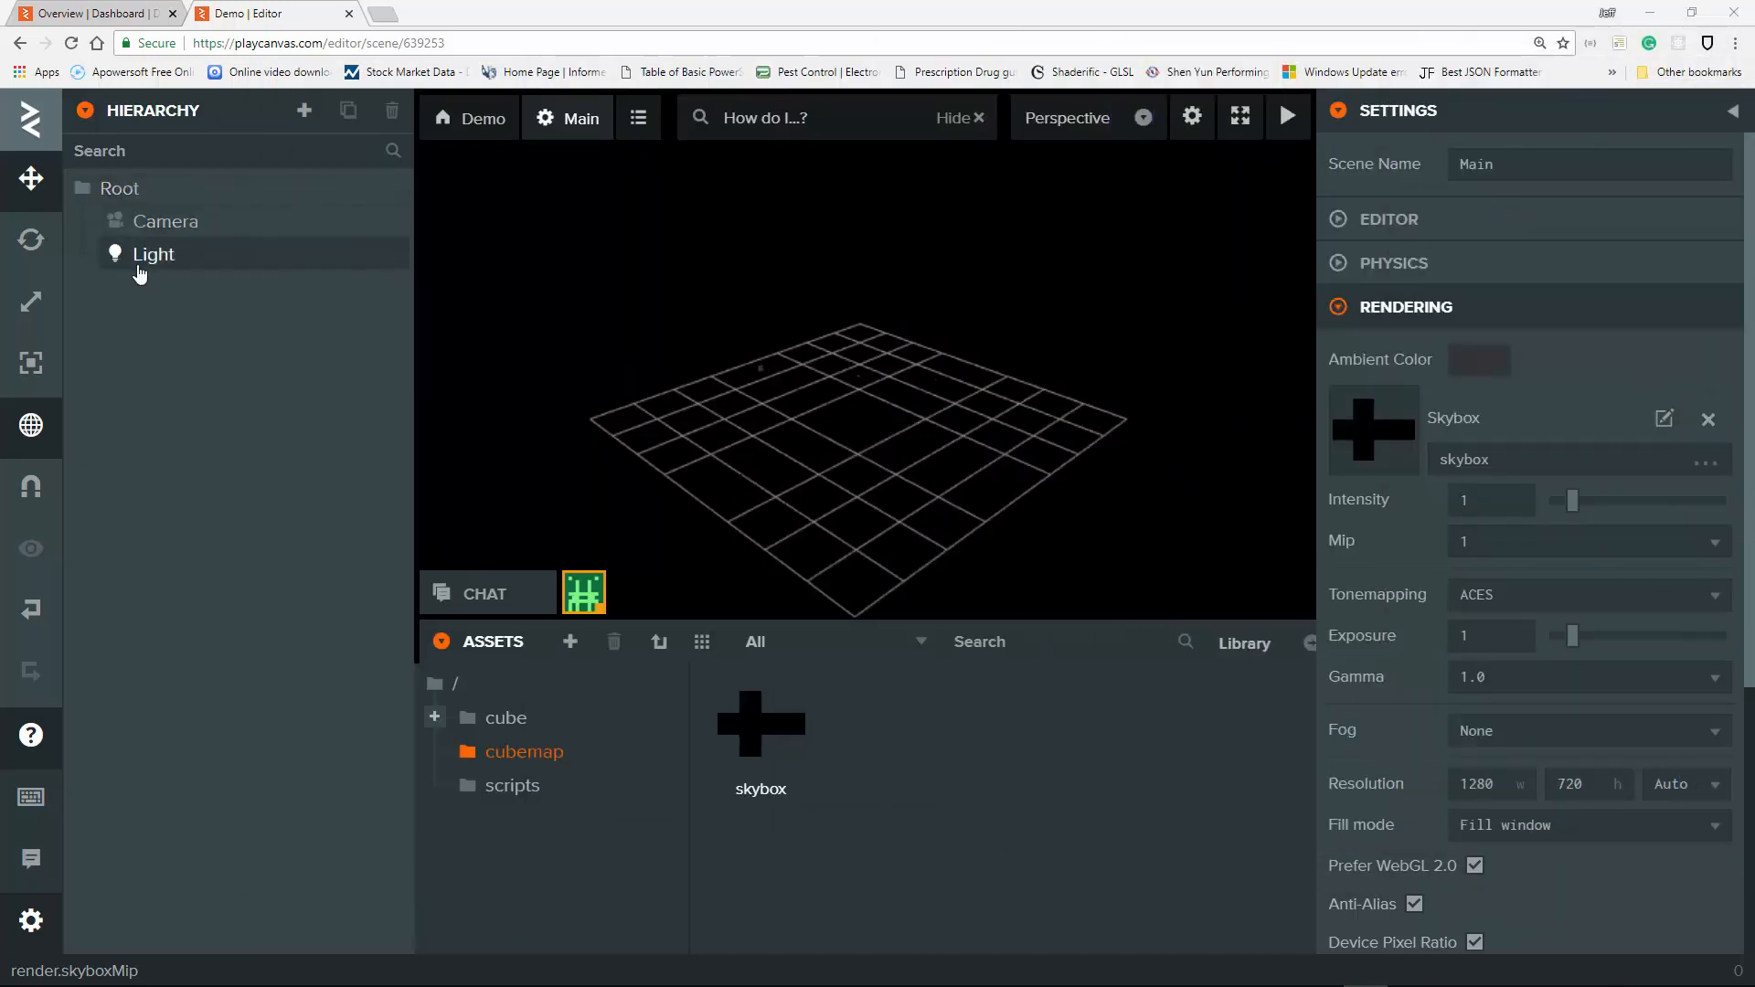
pyautogui.click(127, 193)
pyautogui.rightClick(127, 194)
pyautogui.moveTo(266, 208)
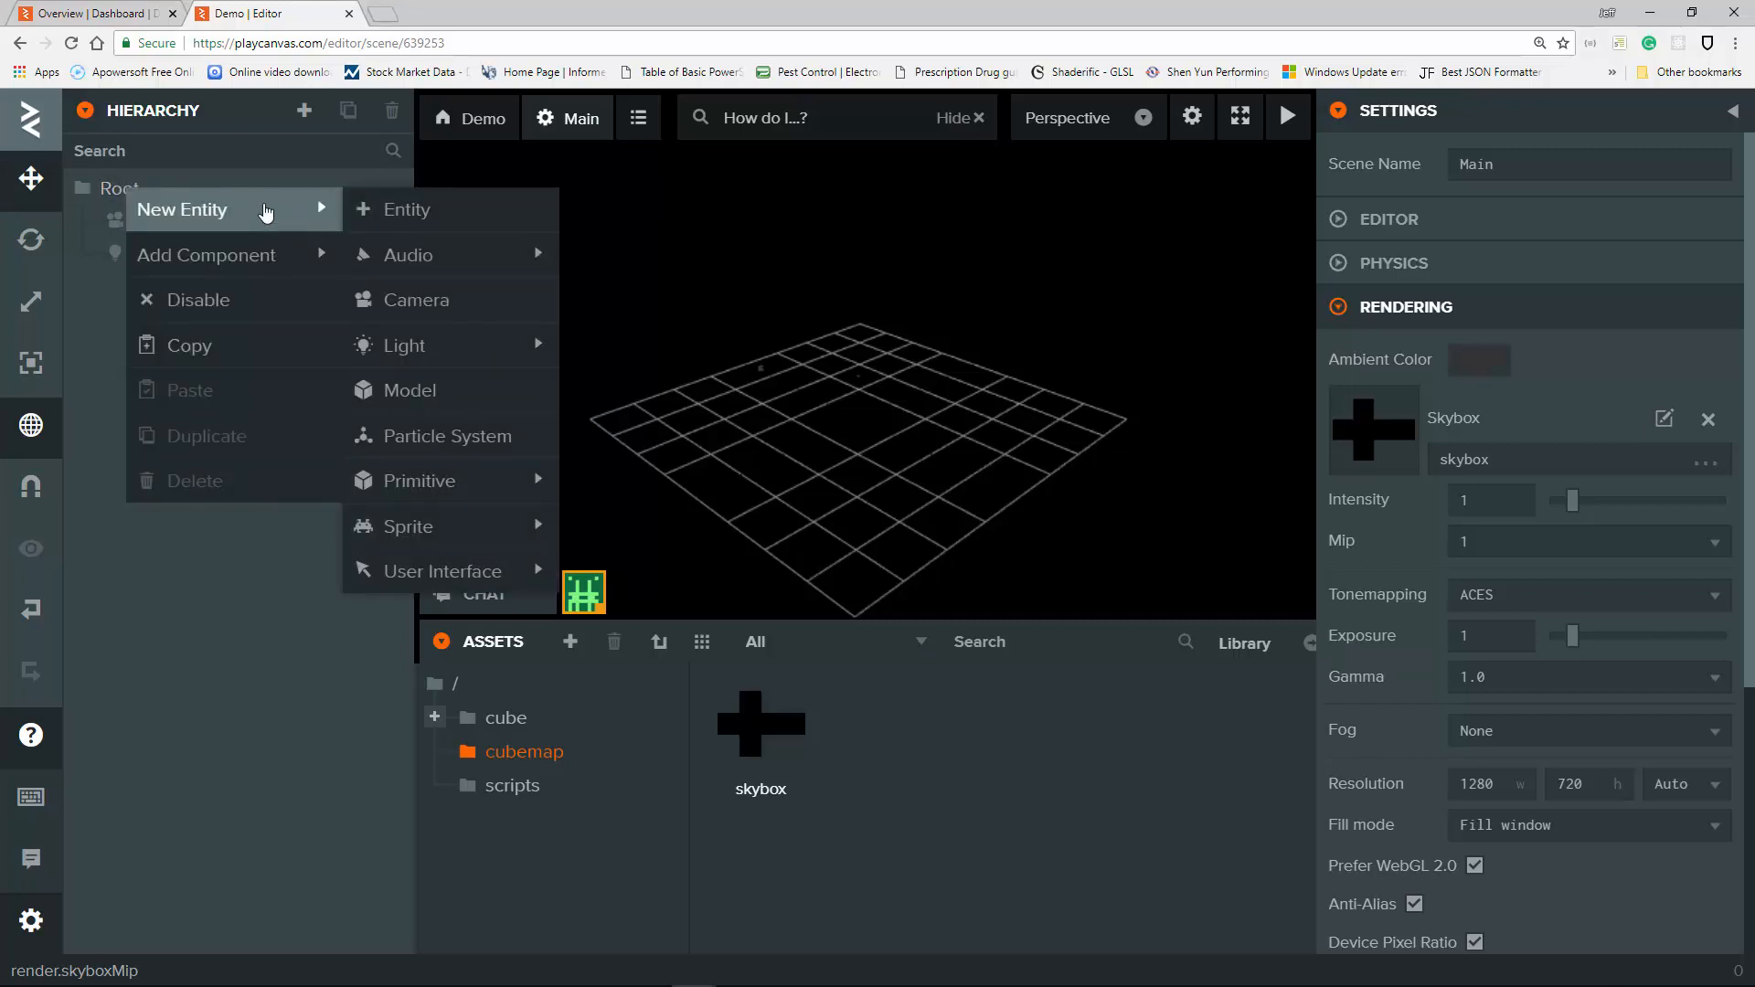
pyautogui.moveTo(494, 477)
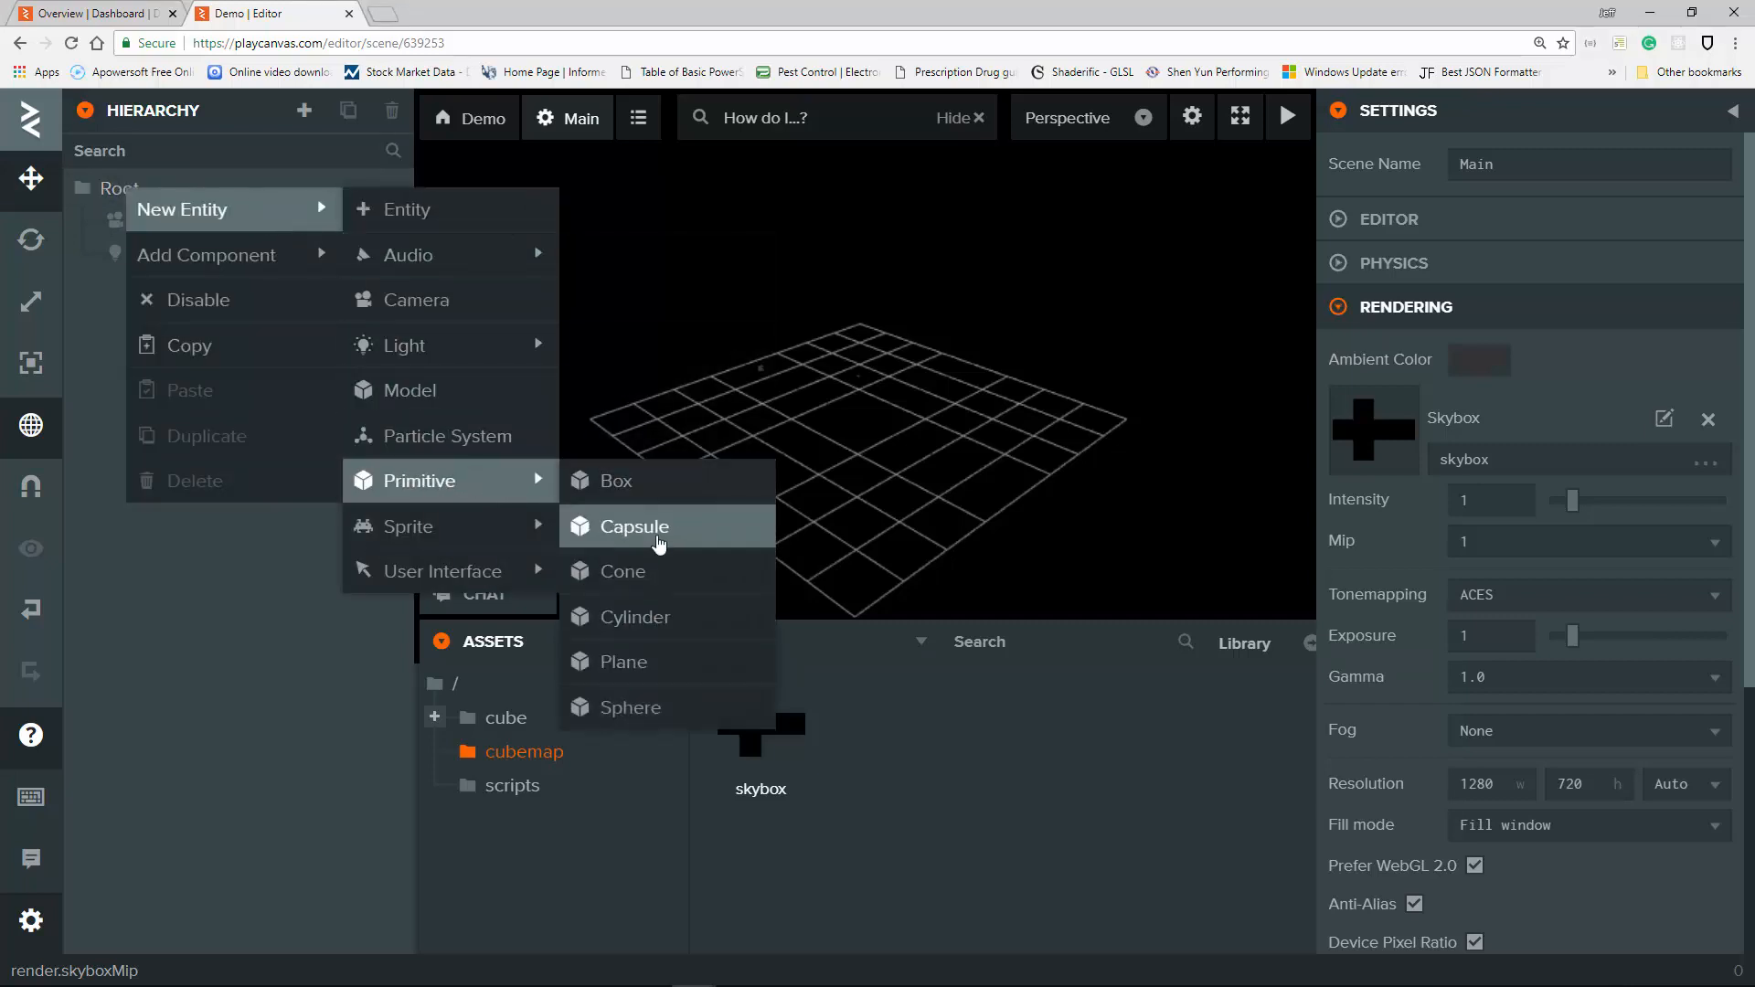
pyautogui.click(631, 708)
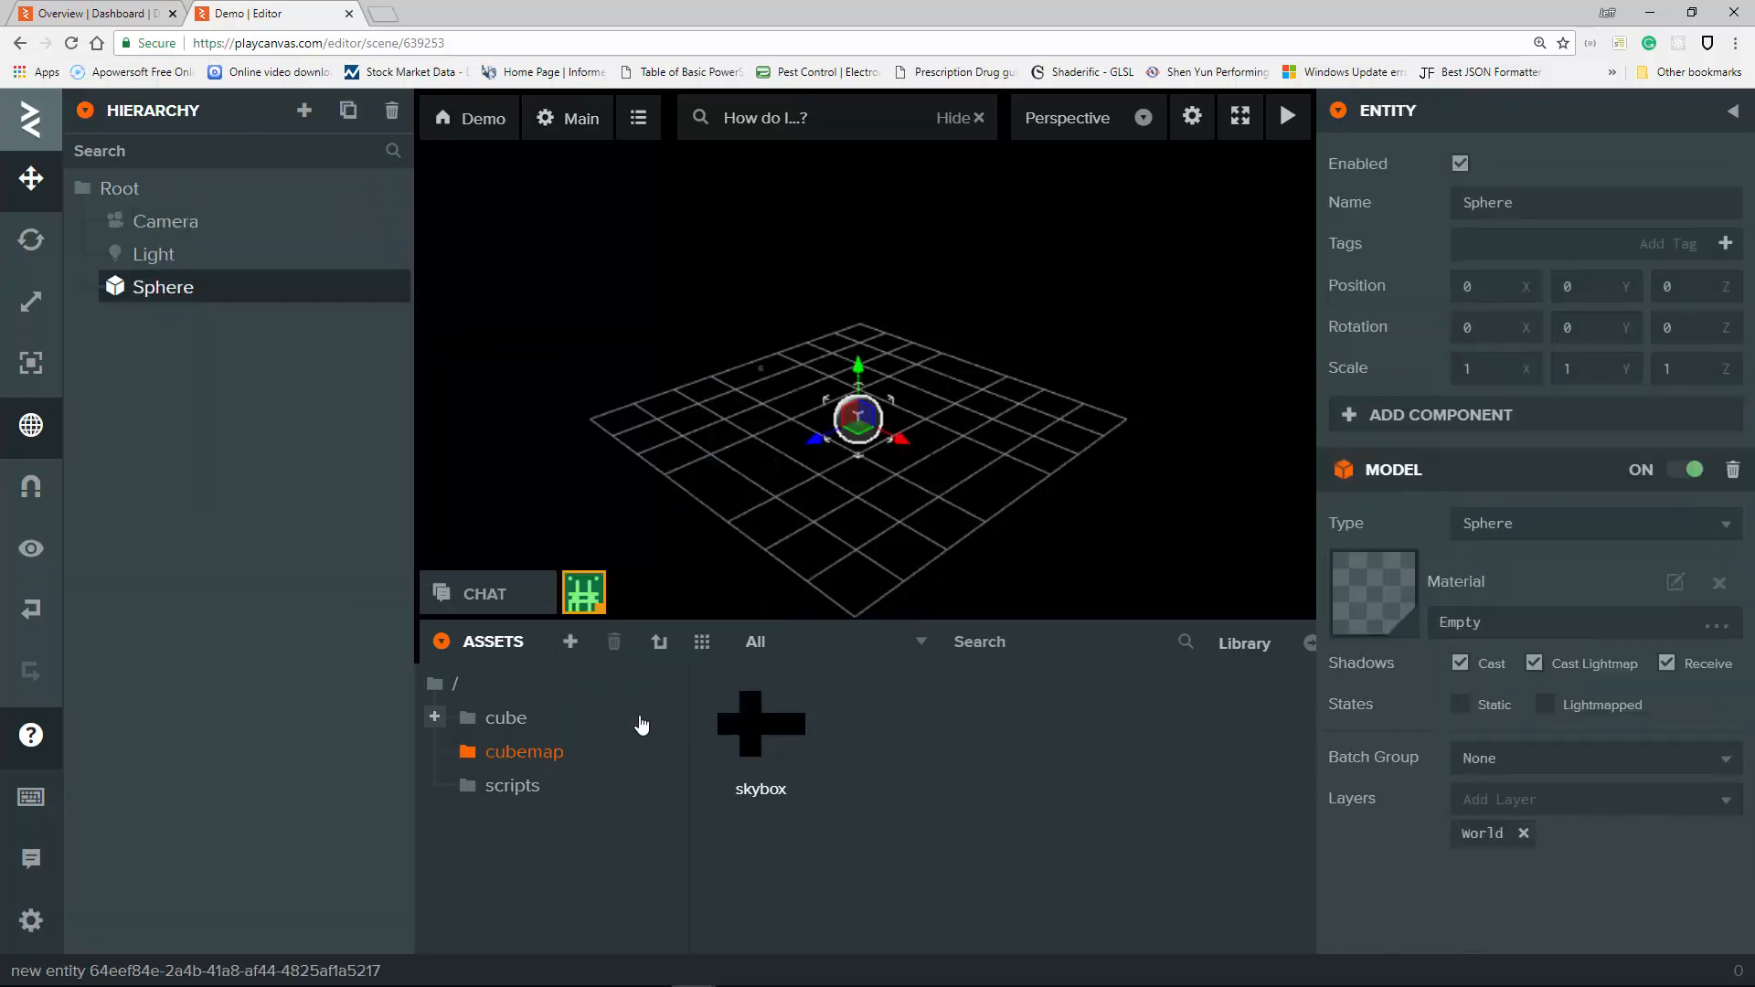
pyautogui.doubleClick(1529, 204)
pyautogui.write('Wo')
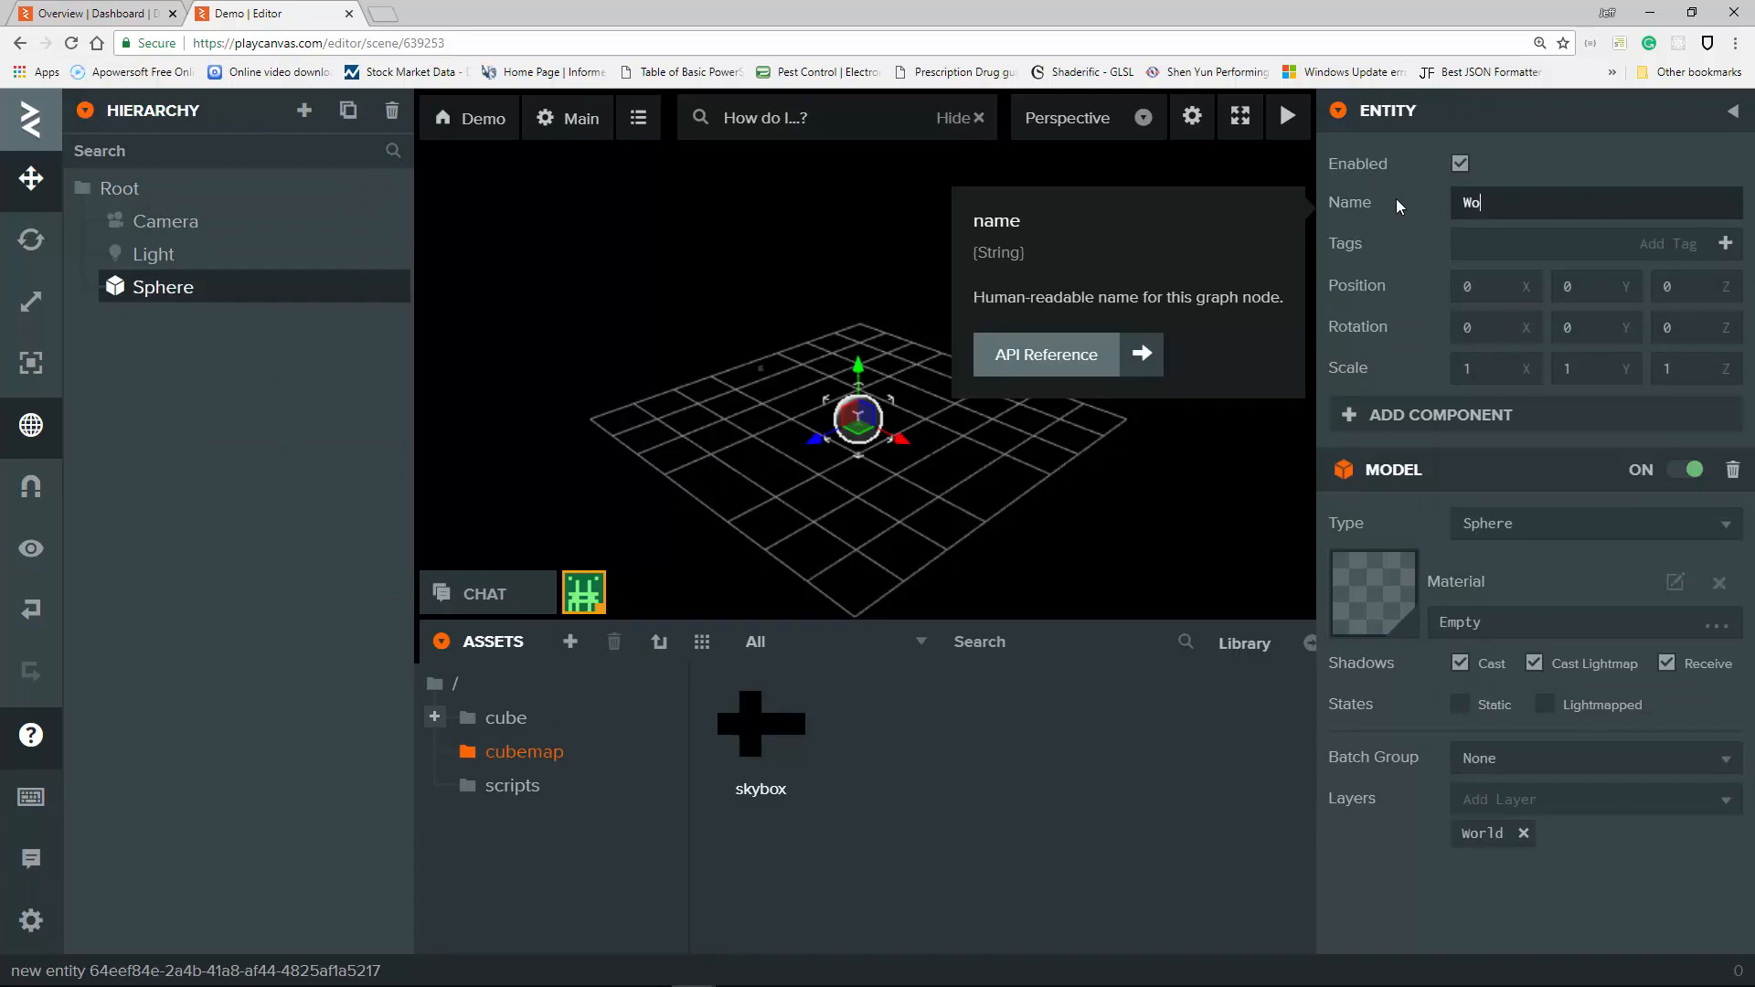
pyautogui.write('rld')
pyautogui.press('Return')
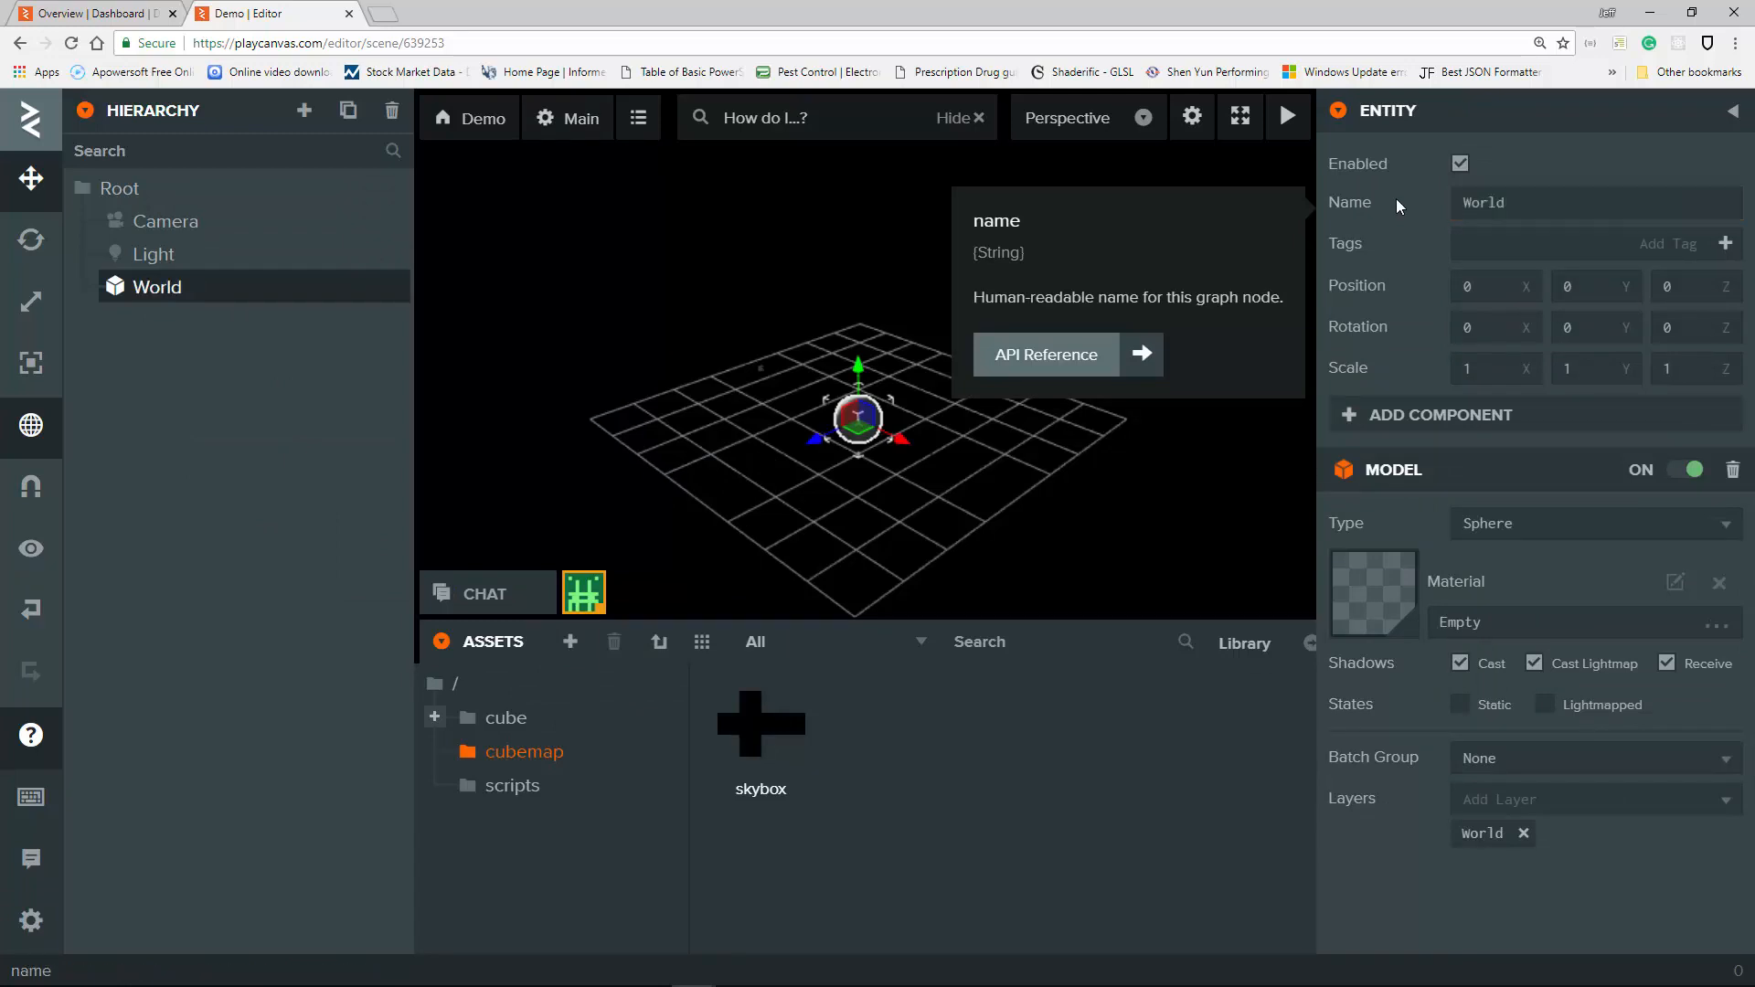
# Add a second sphere primitive under Root and name it Gravitational Field.
pyautogui.rightClick(142, 195)
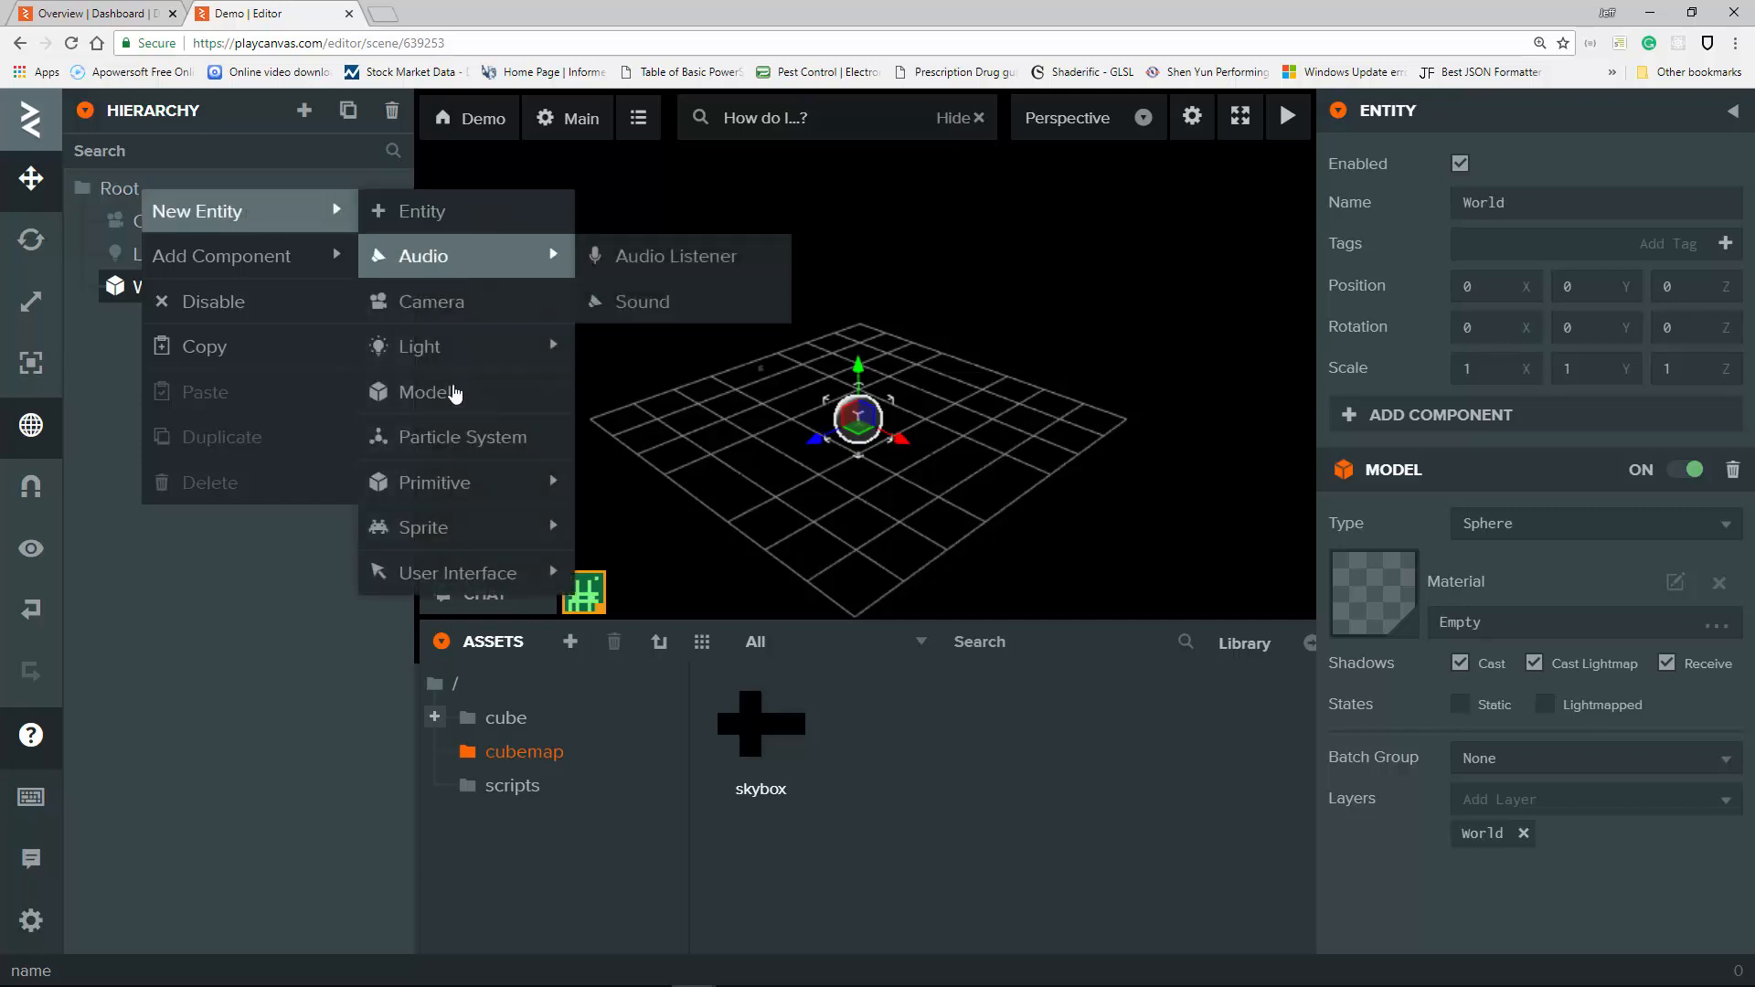
pyautogui.moveTo(537, 487)
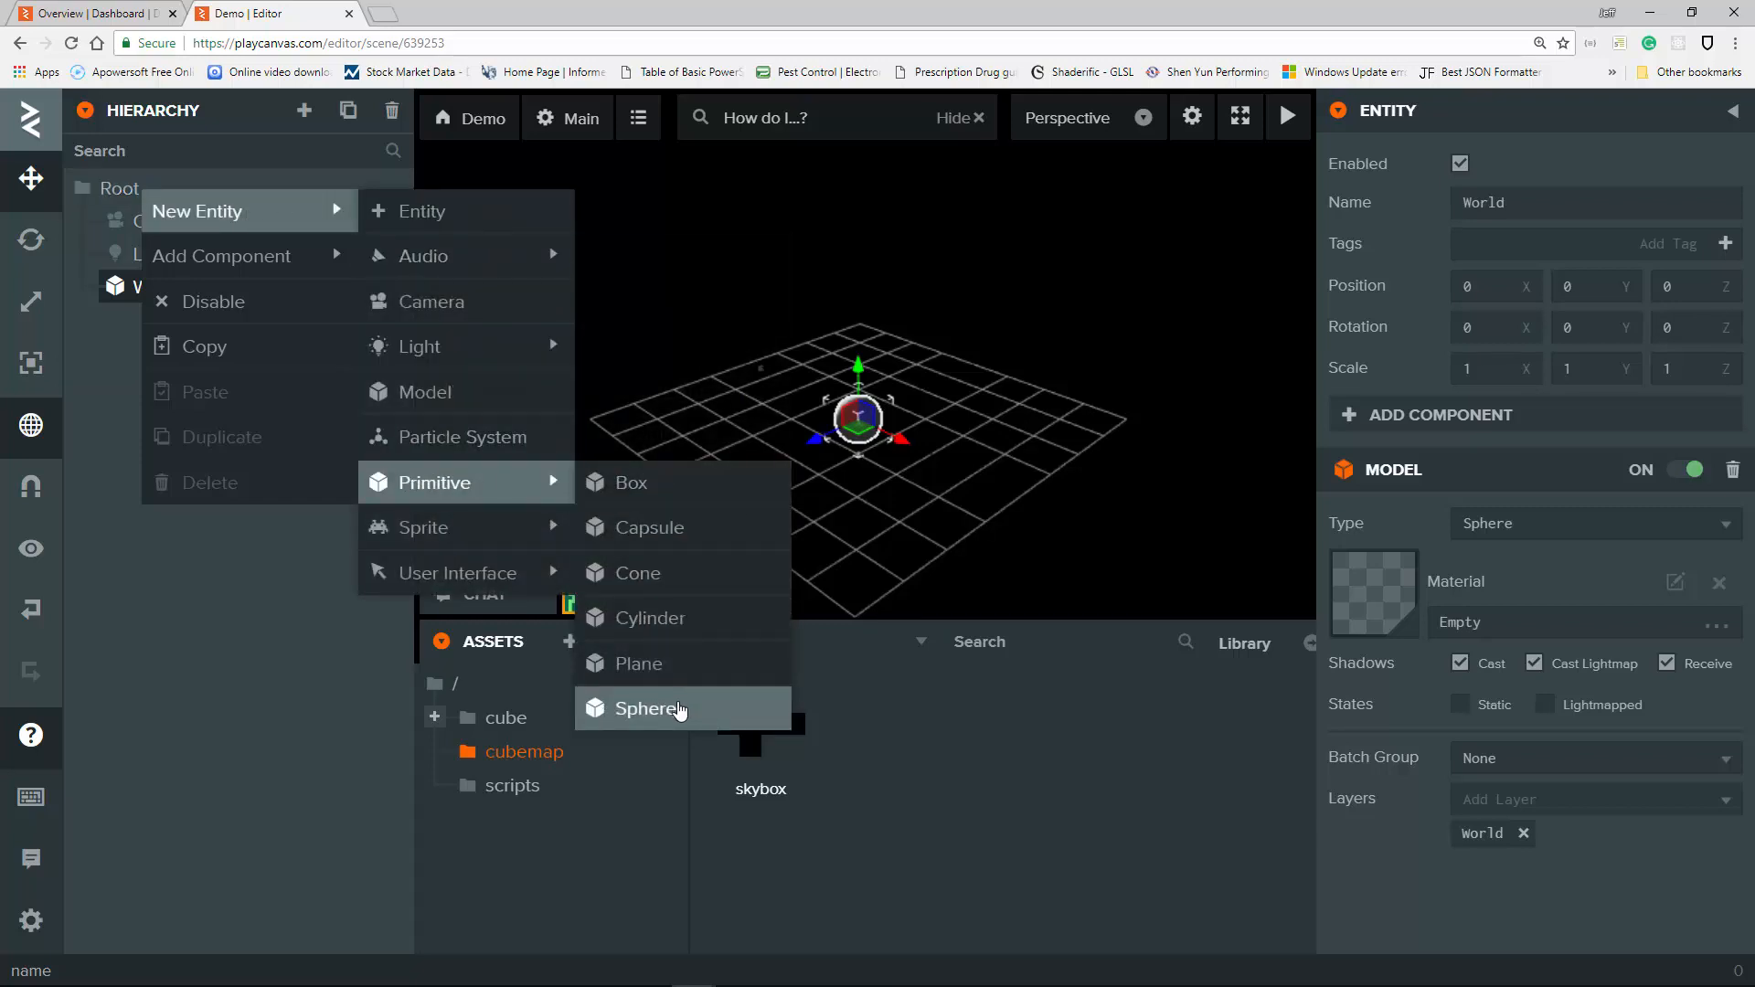
pyautogui.click(680, 711)
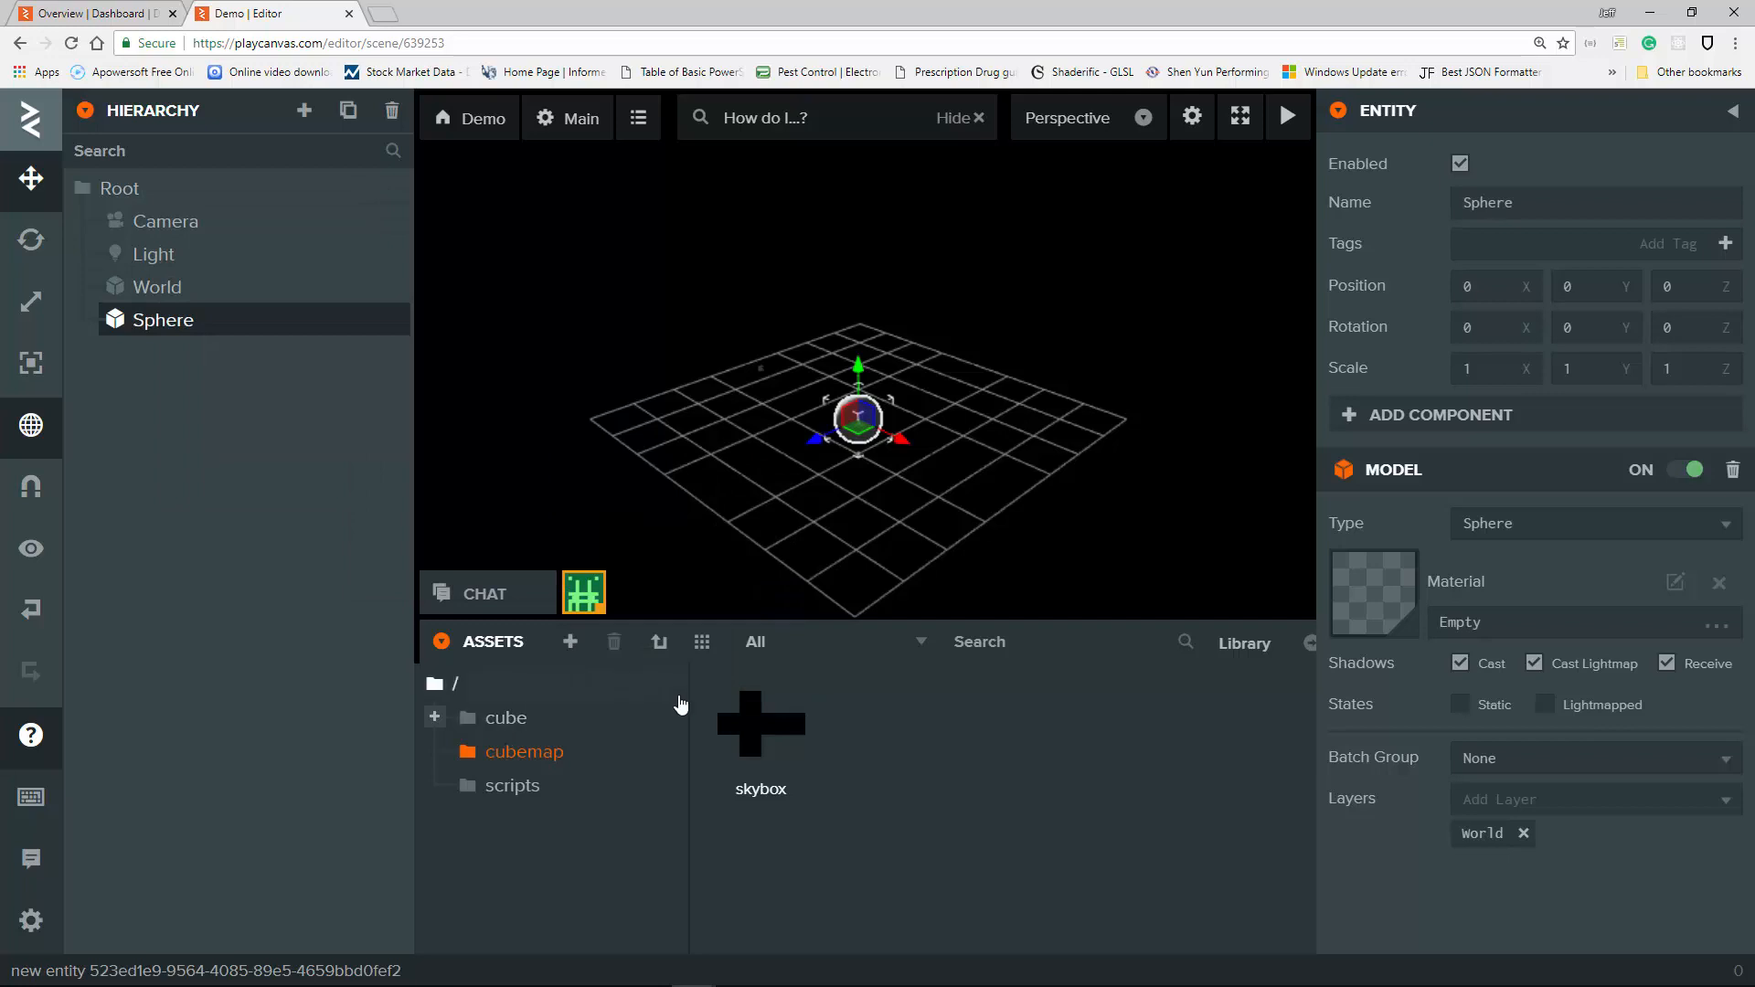
pyautogui.moveTo(1544, 202); pyautogui.dragTo(1398, 198)
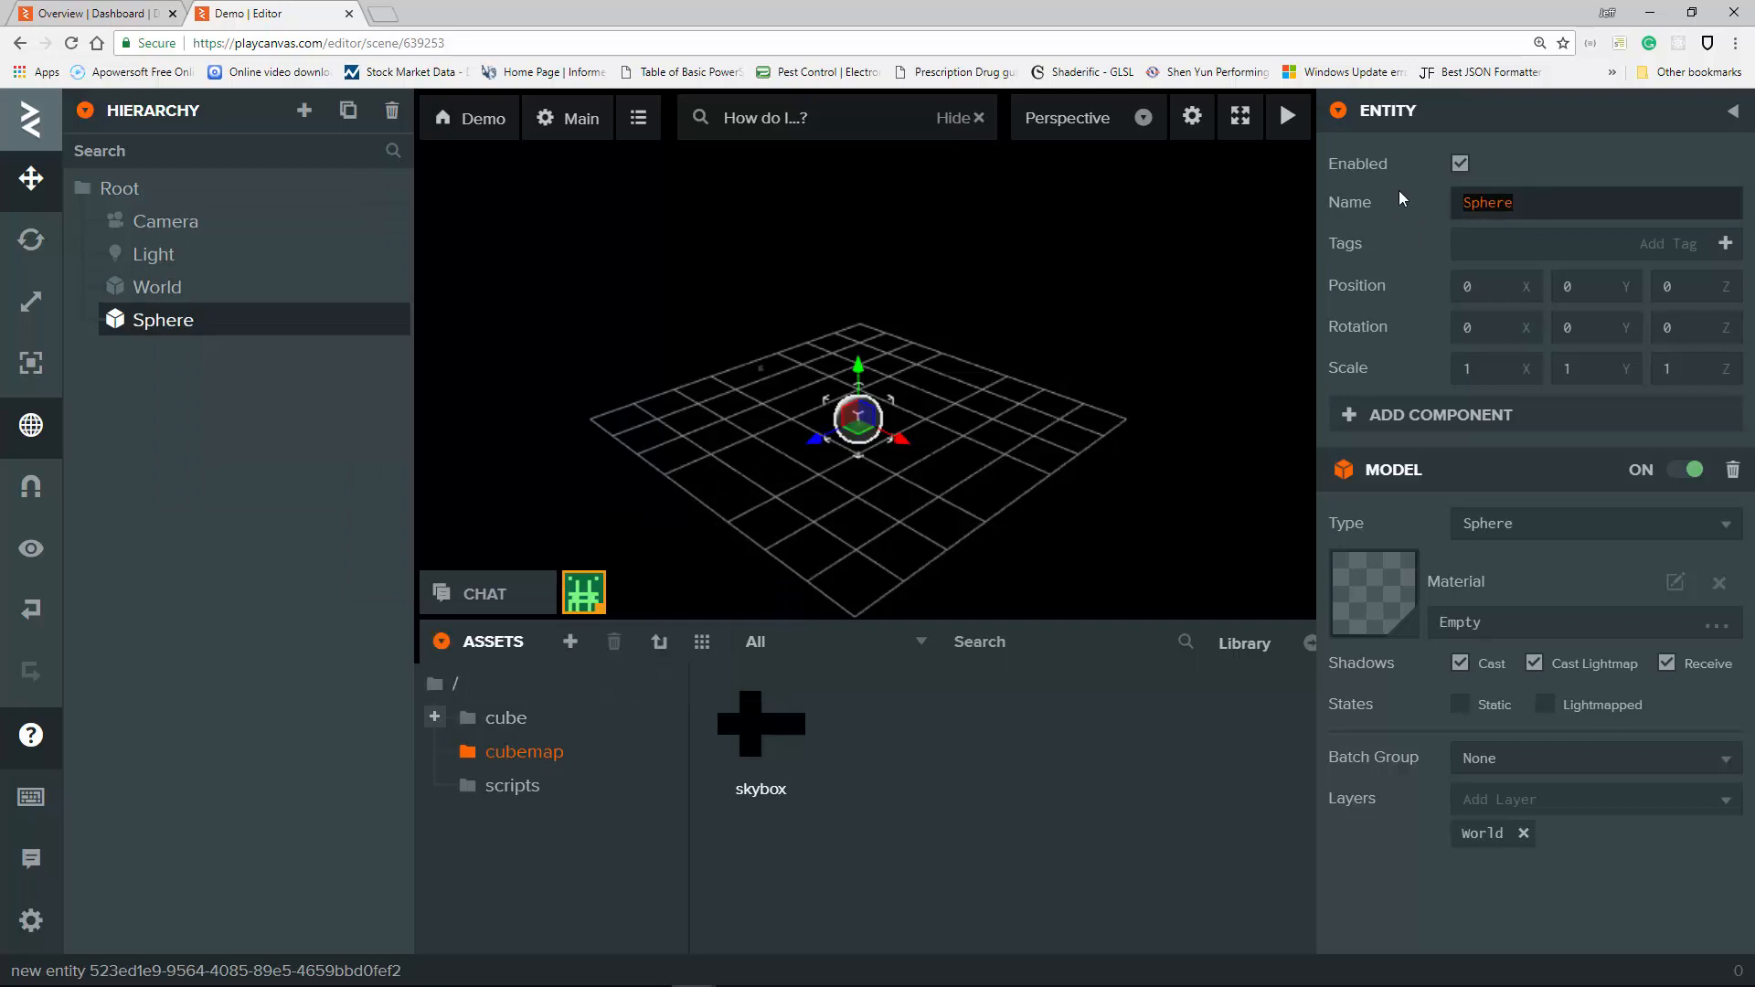
pyautogui.moveTo(1400, 195)
pyautogui.write('ravitational ')
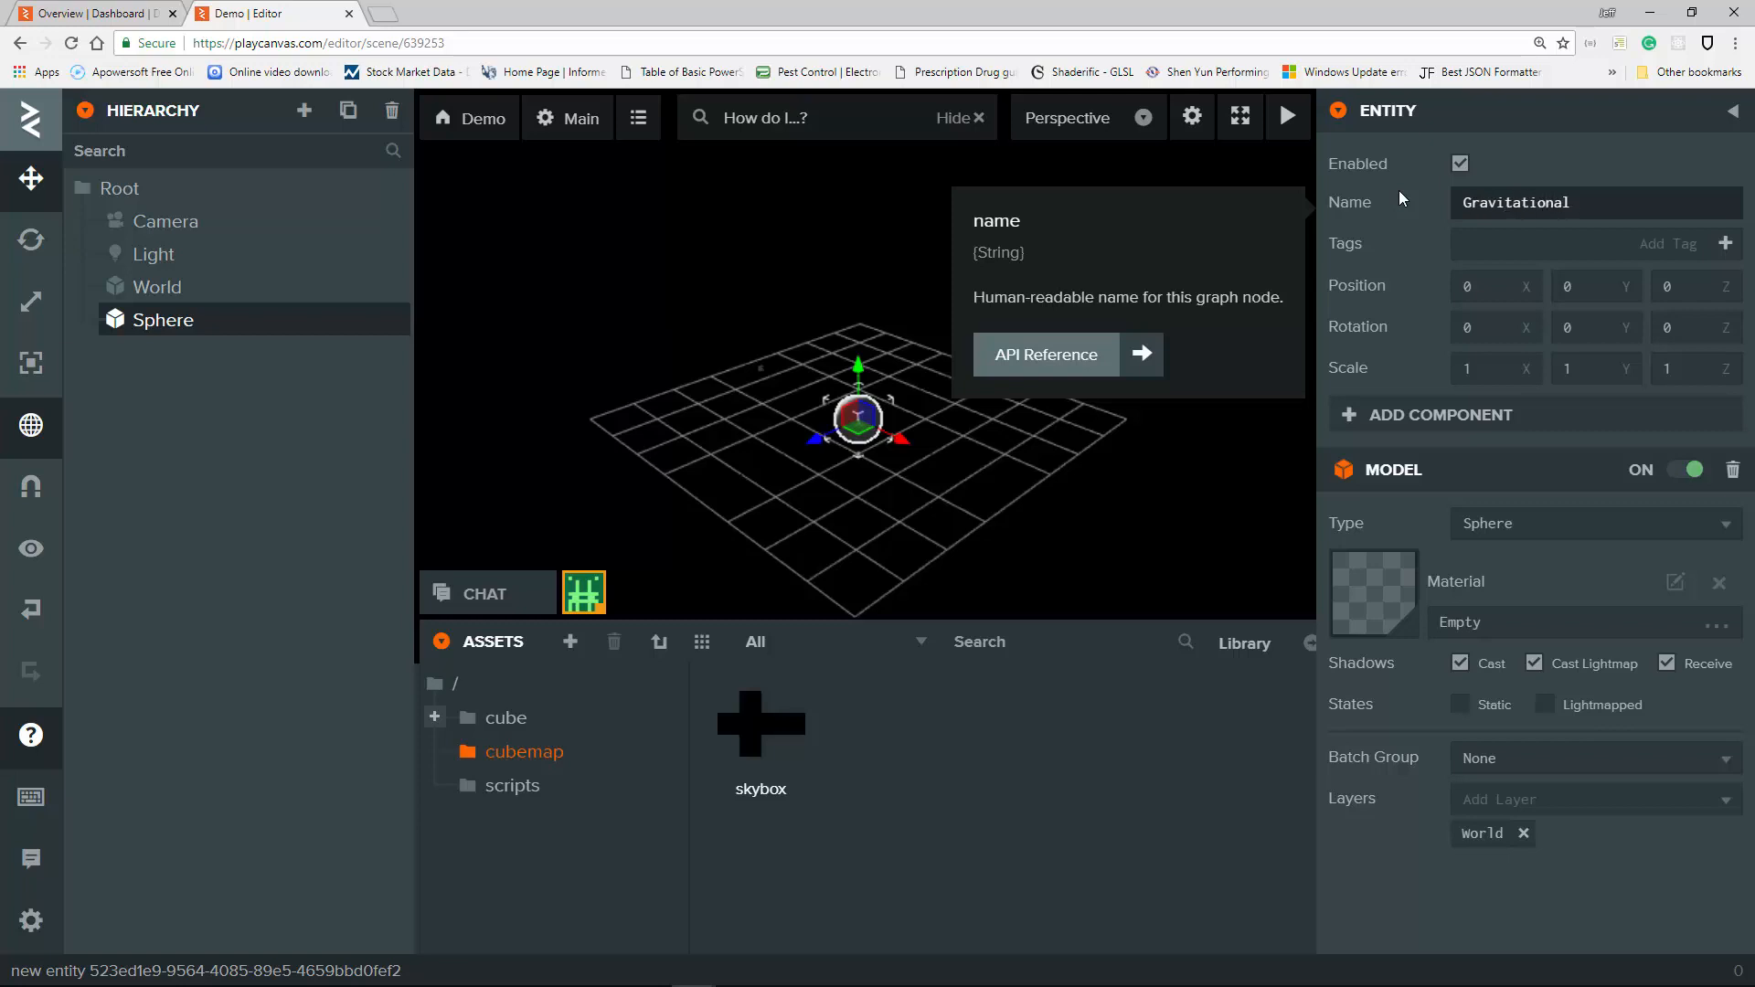
pyautogui.write('Field')
pyautogui.press('Return')
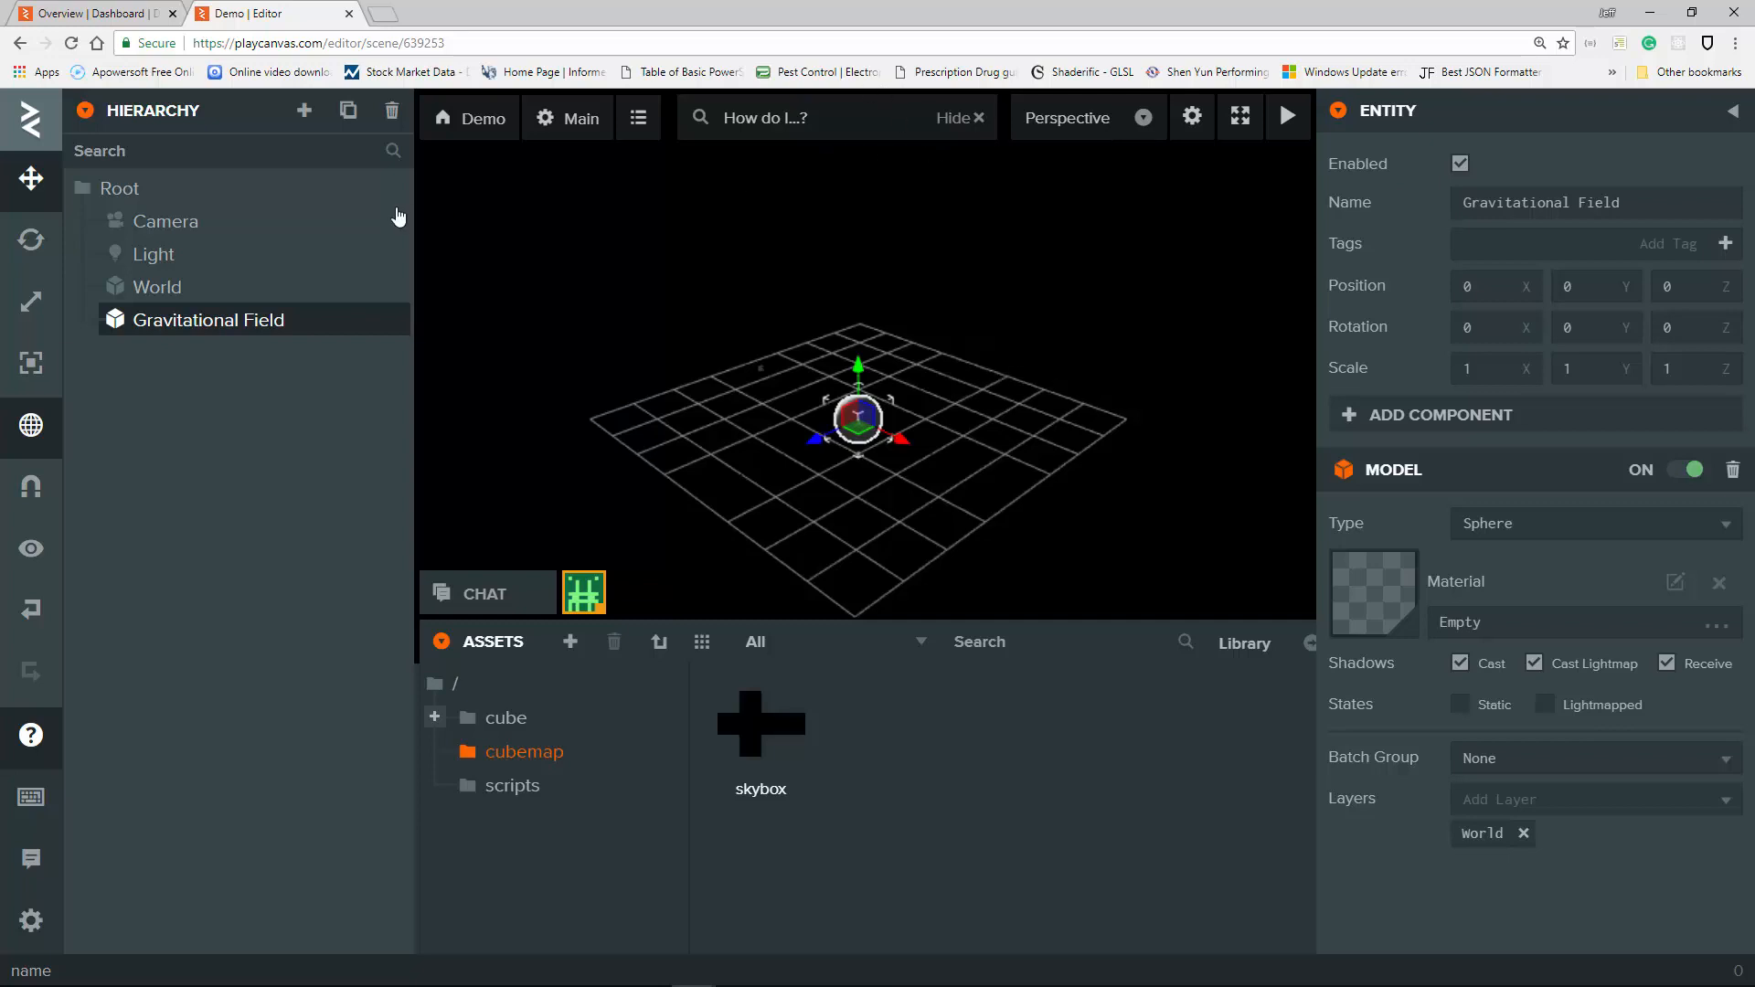
# Create an empty entity under Root and add a Script component to it.
pyautogui.click(128, 193)
pyautogui.rightClick(128, 194)
pyautogui.moveTo(196, 210)
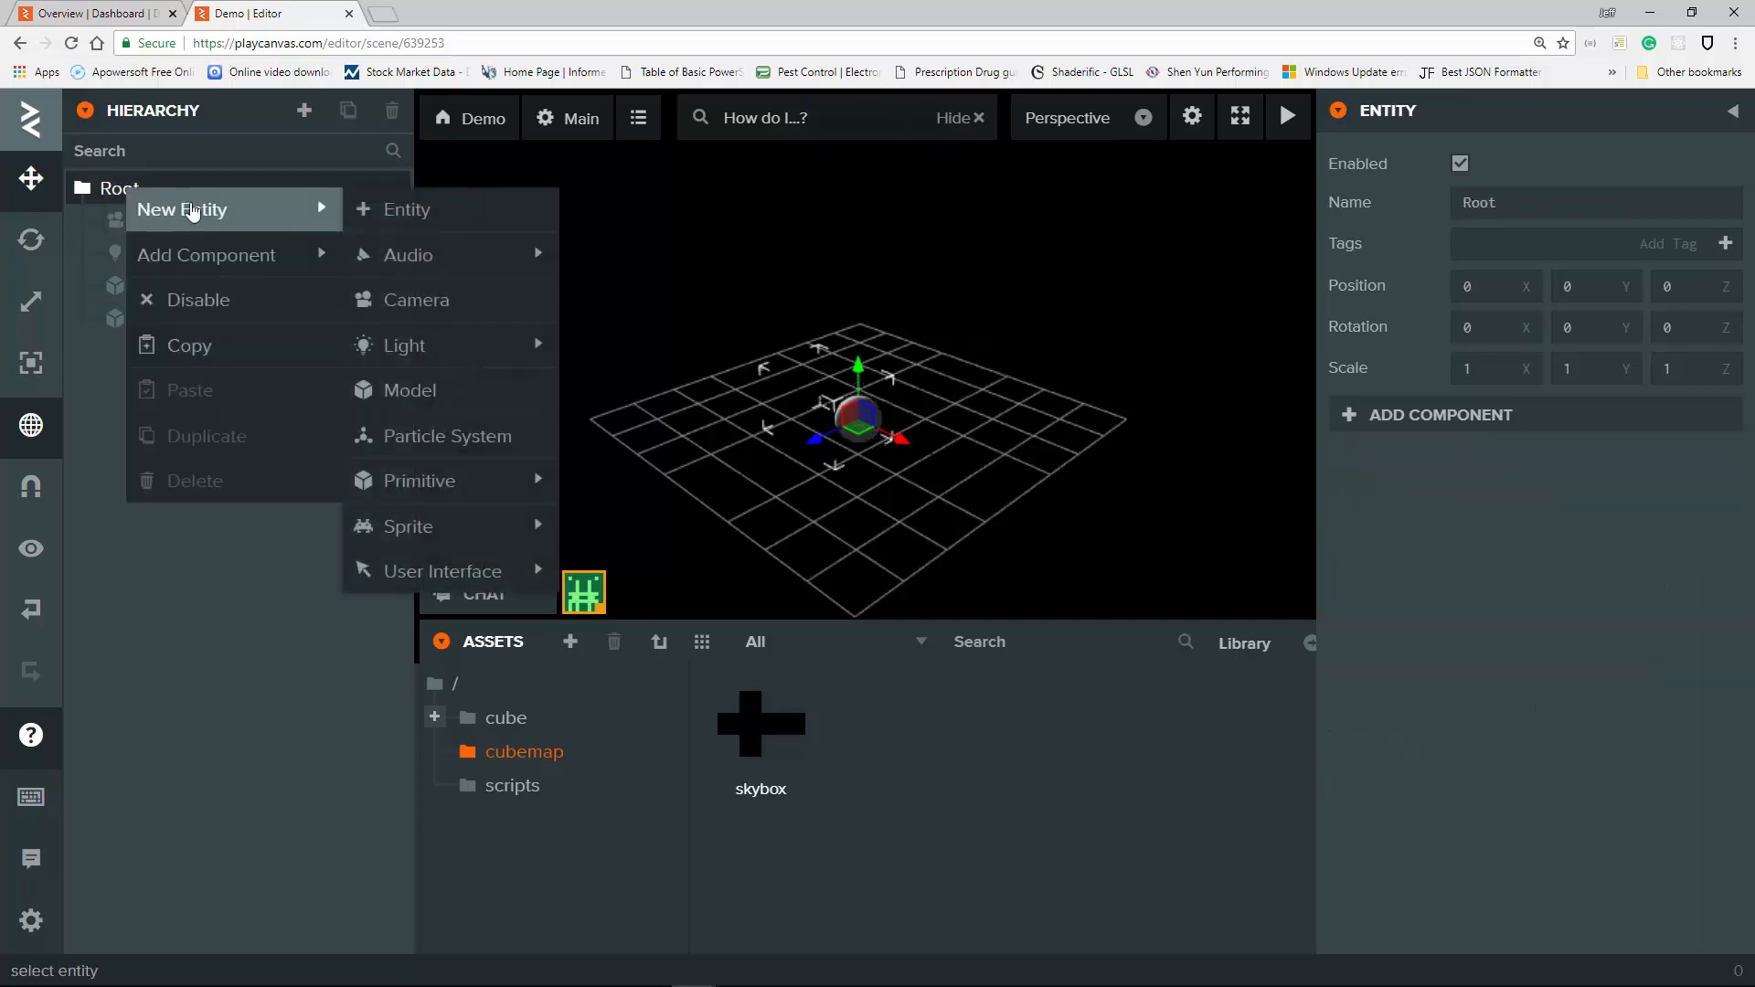
pyautogui.click(443, 217)
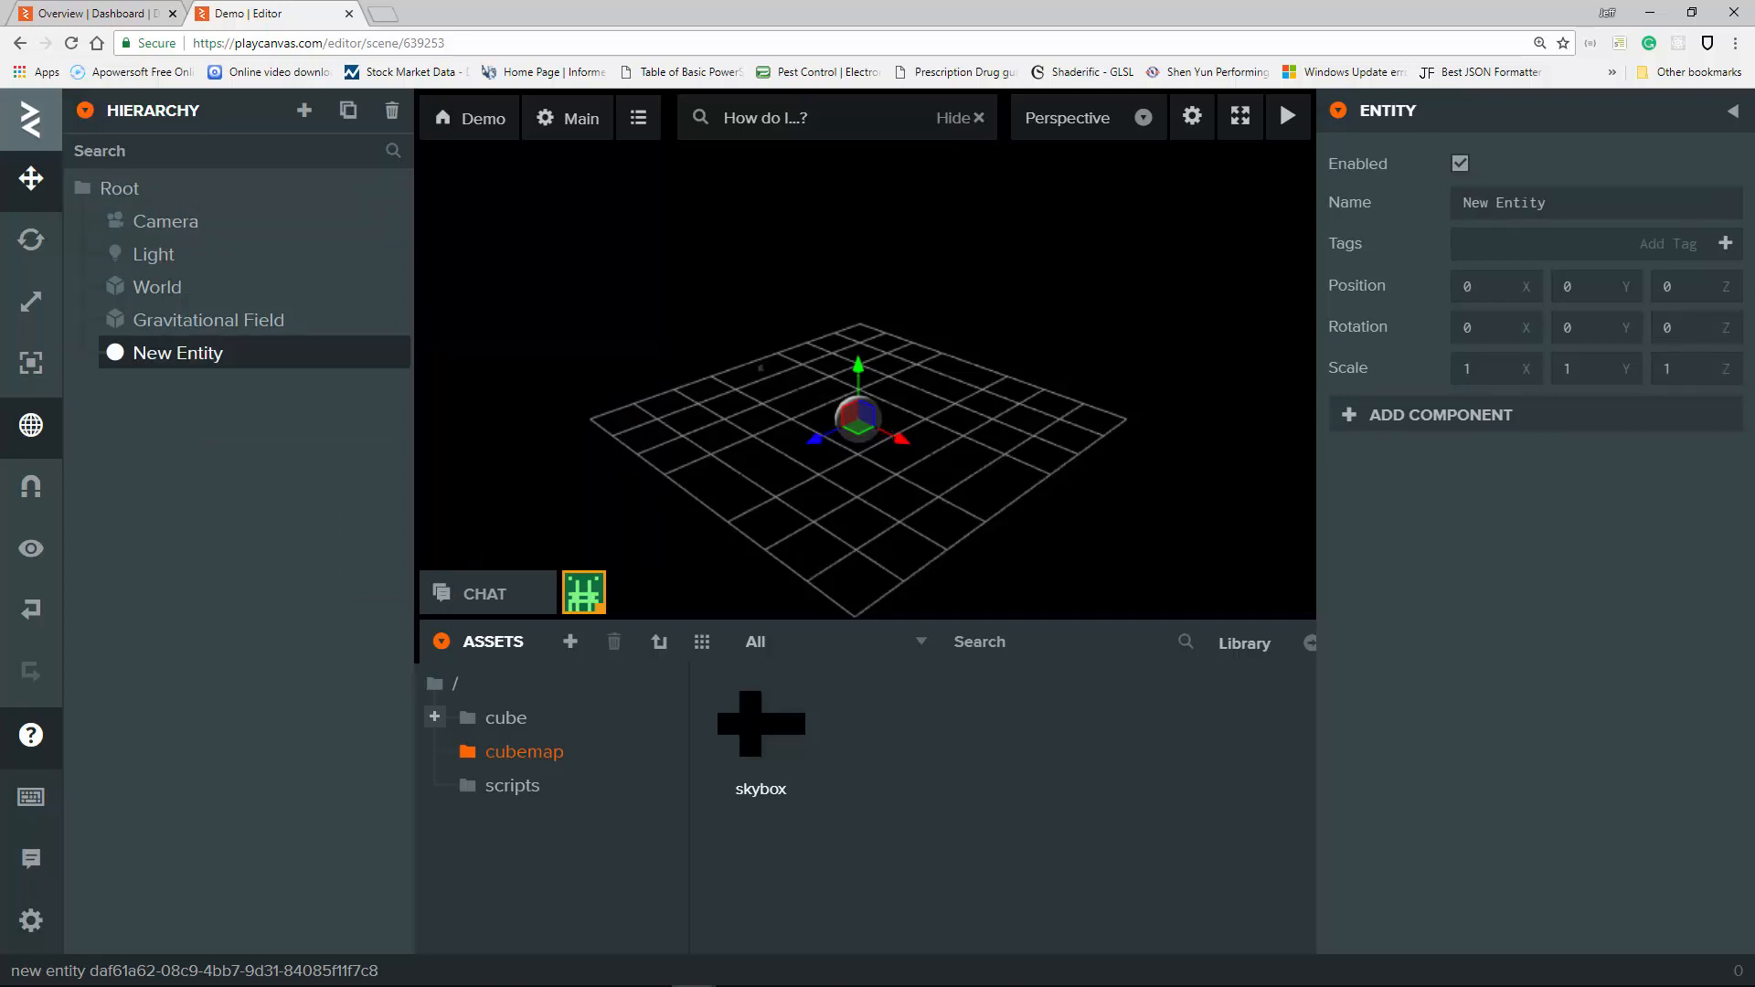
pyautogui.click(1463, 416)
pyautogui.click(1501, 828)
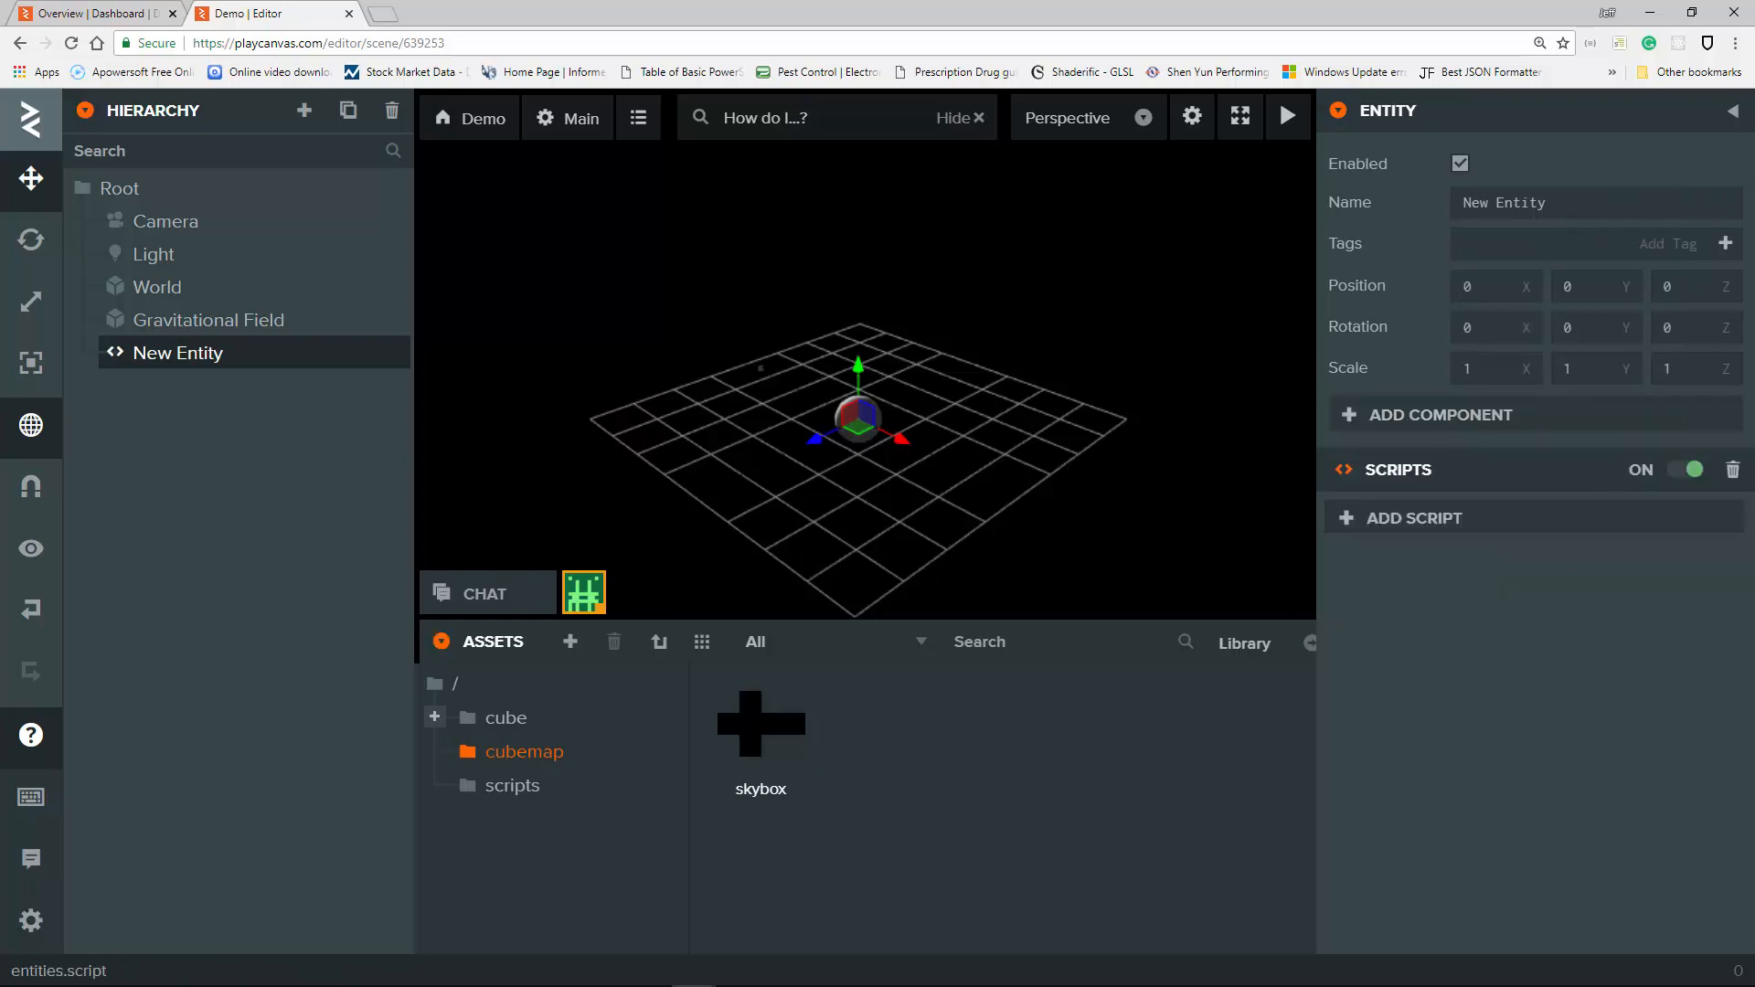
# Rename the new scripted entity as Object Pool.
pyautogui.click(1522, 203)
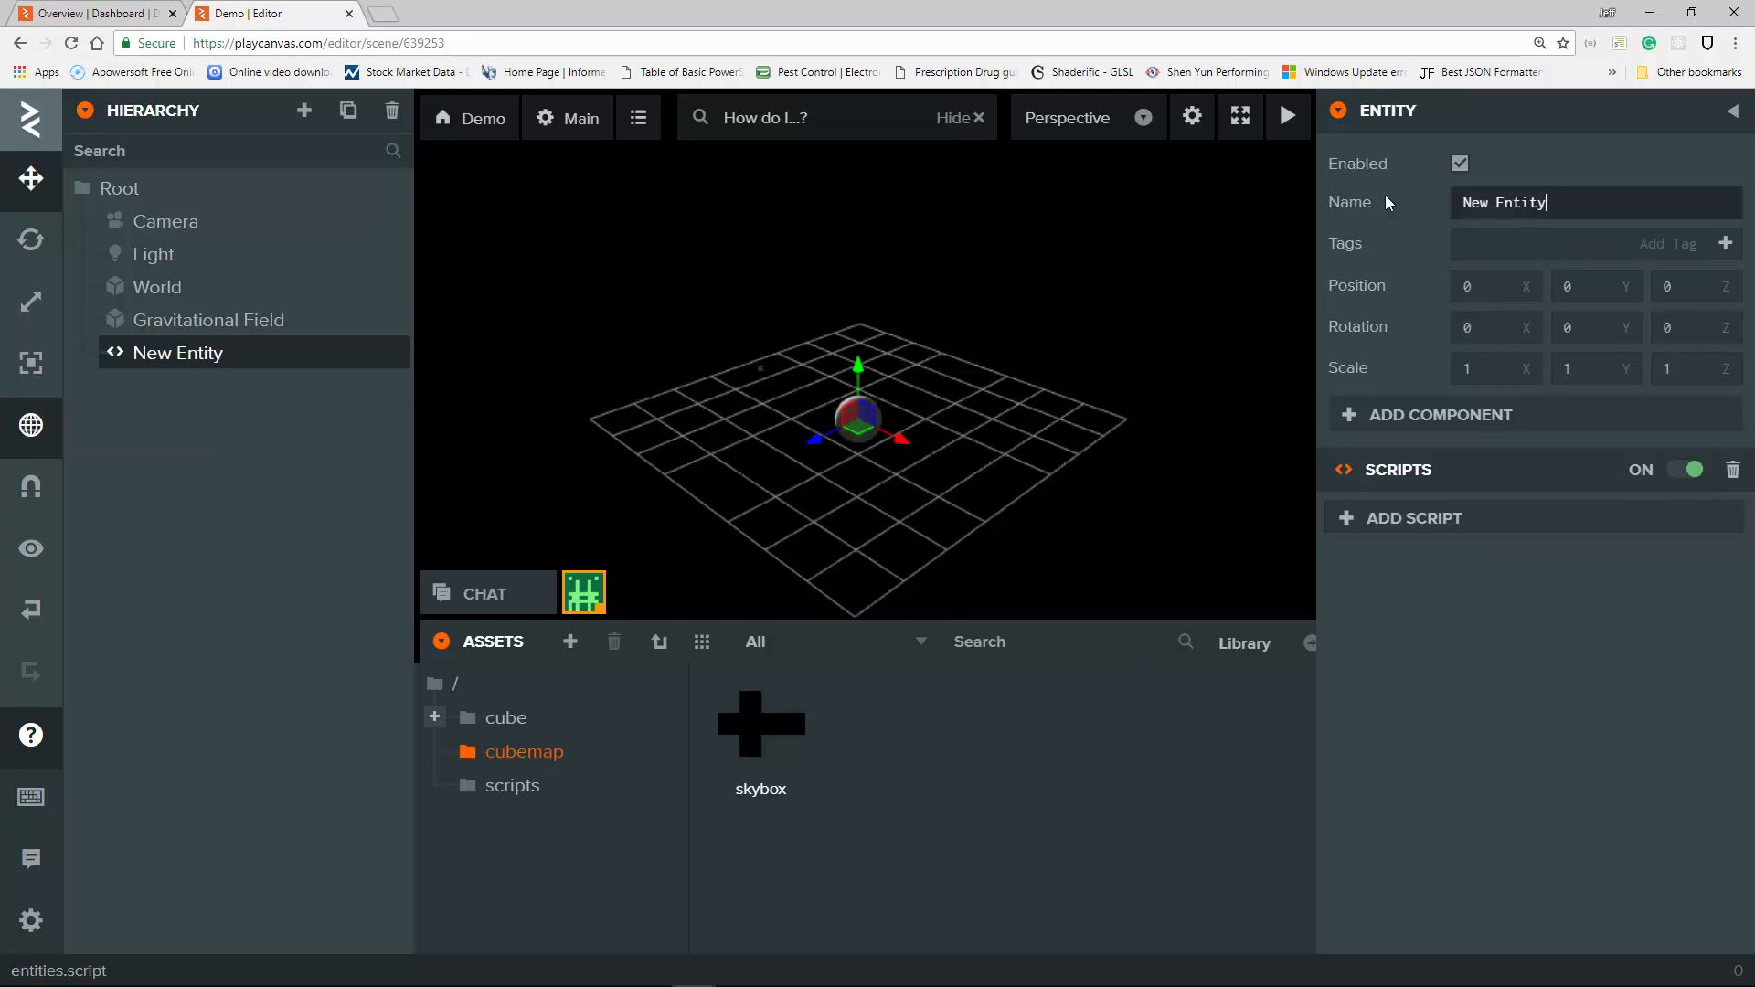
pyautogui.moveTo(1360, 201)
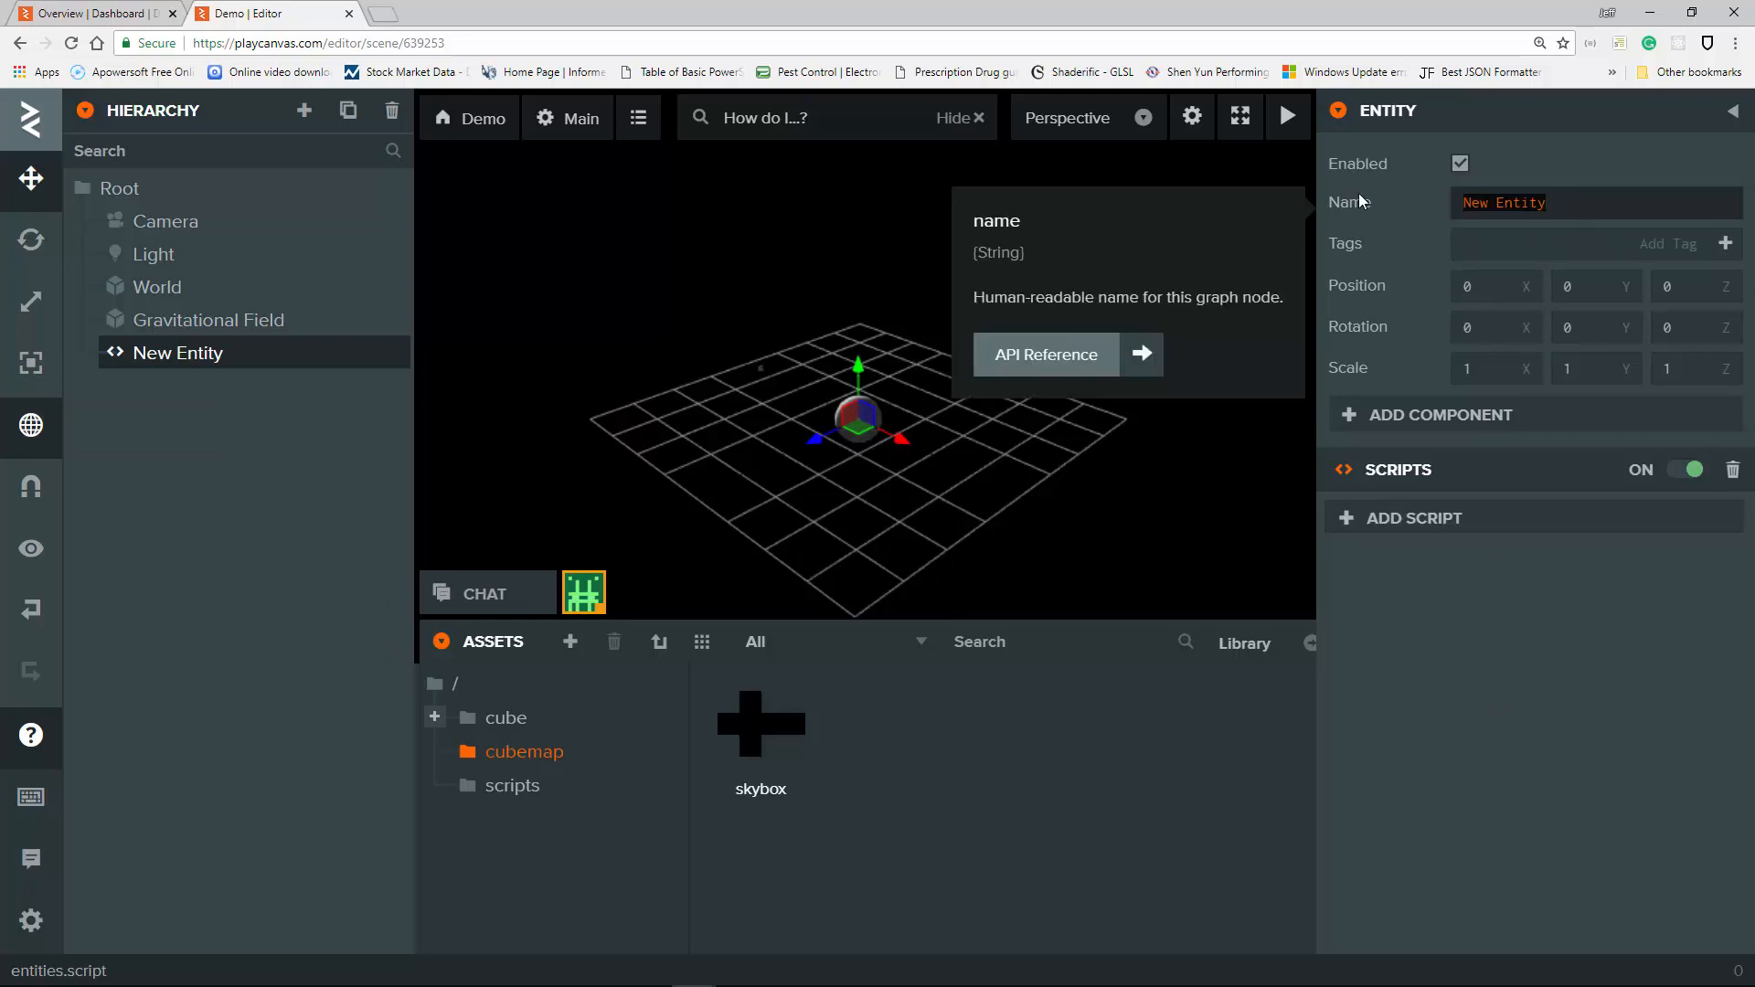
pyautogui.write('Object Pool')
pyautogui.press('Return')
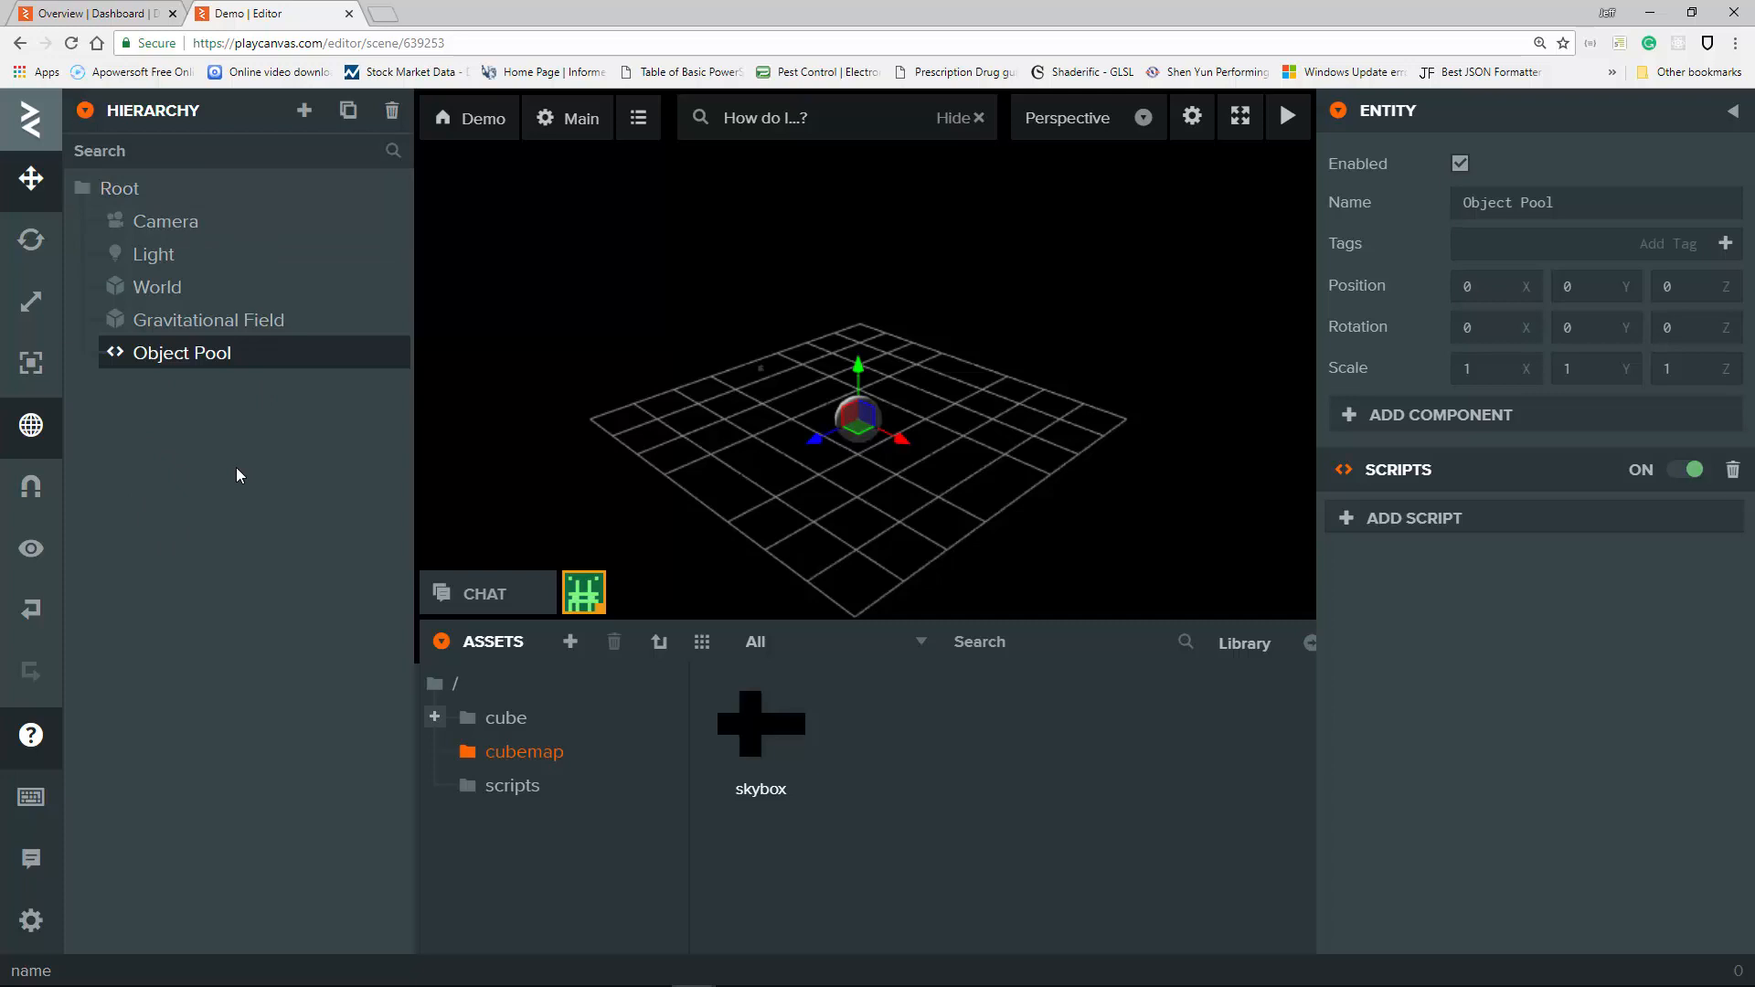
# Add a box primitive under Root.
pyautogui.rightClick(149, 187)
pyautogui.moveTo(219, 194)
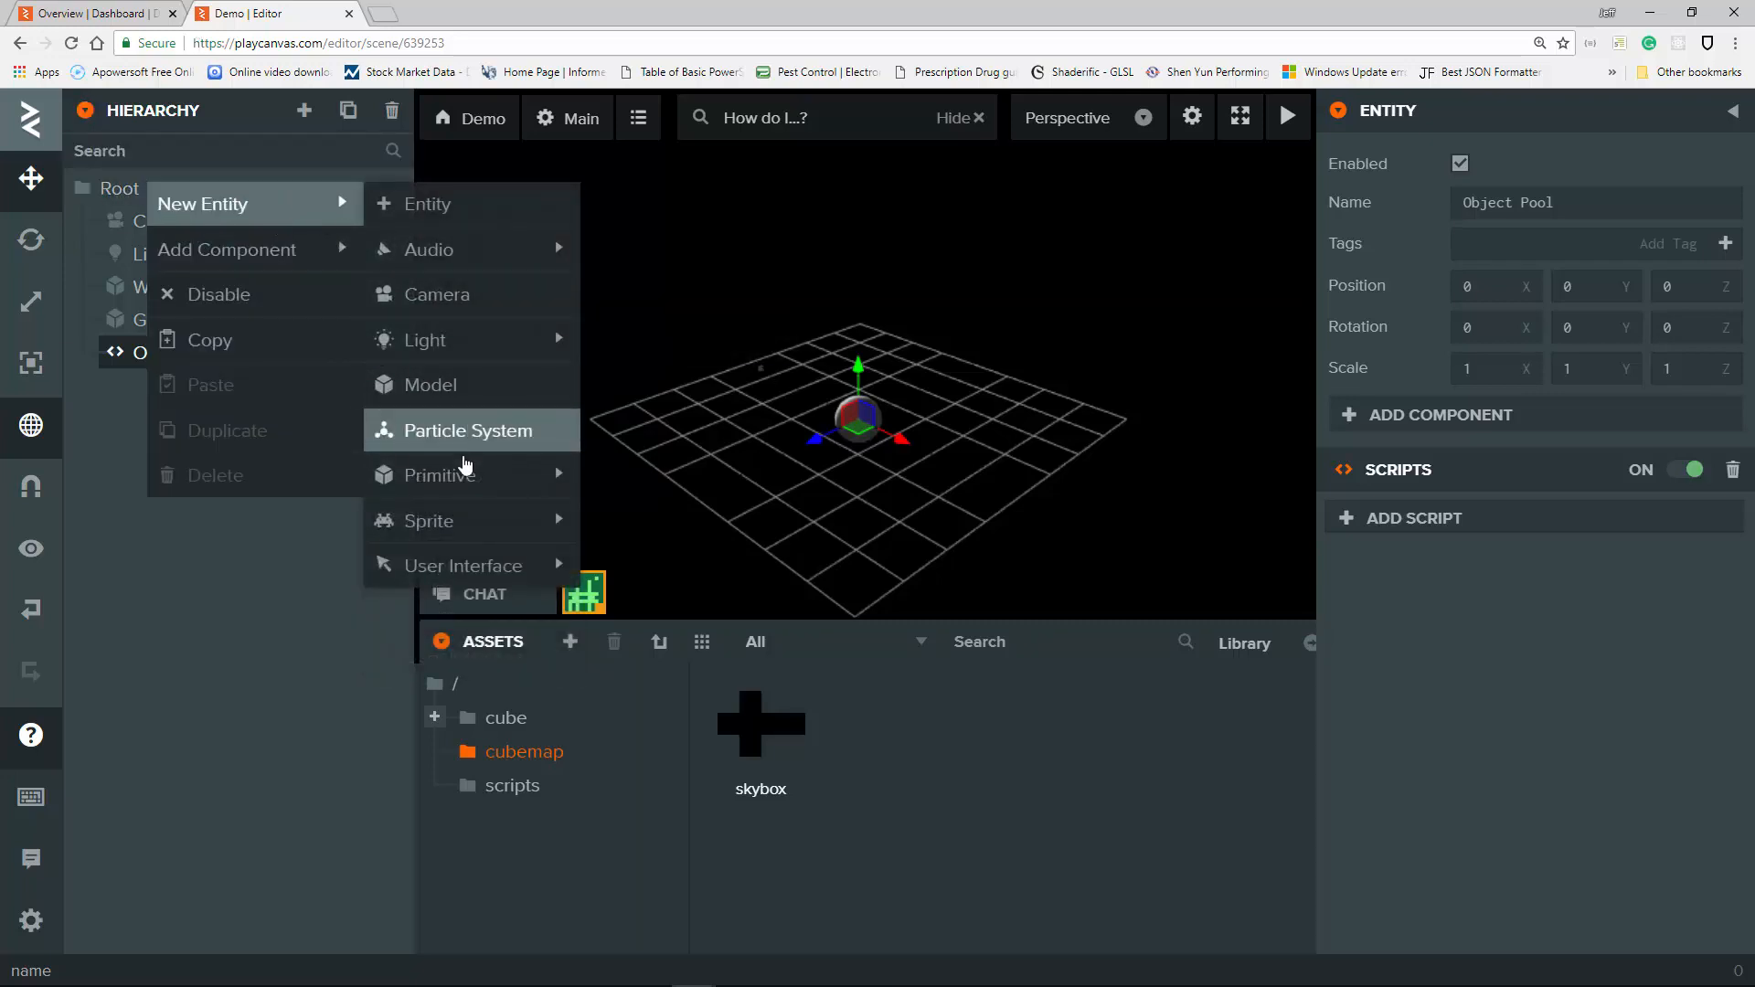
pyautogui.moveTo(548, 486)
pyautogui.click(698, 487)
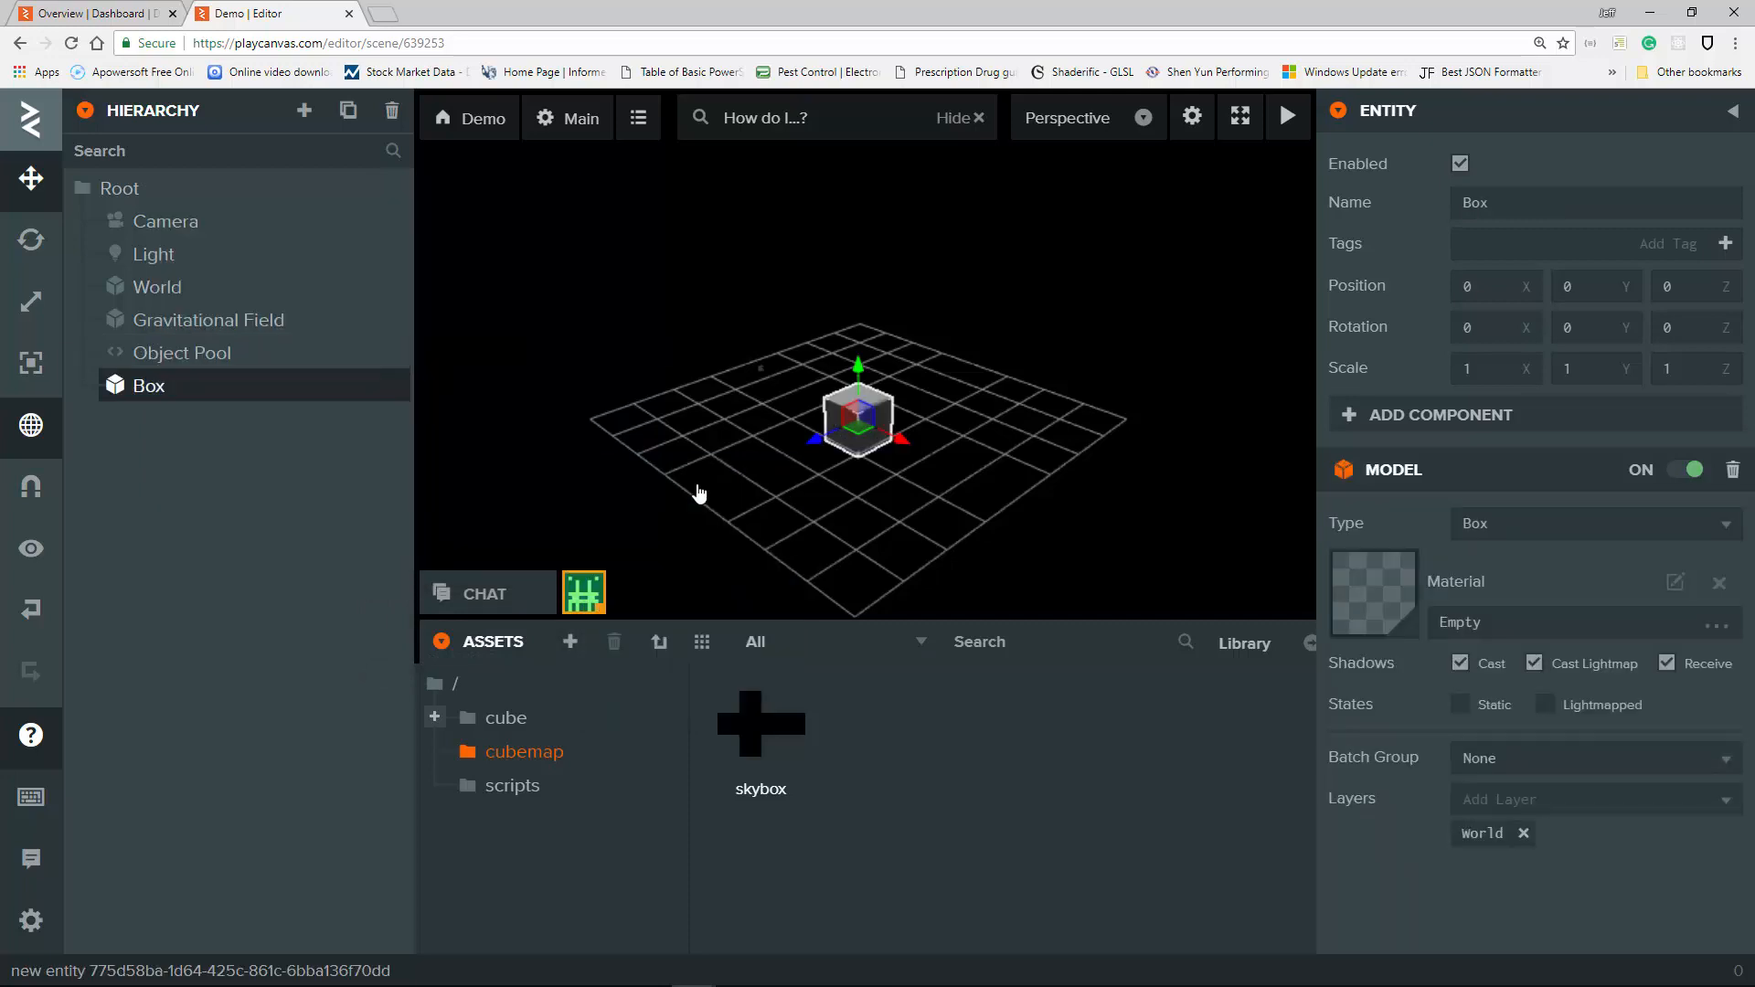
# Rename the box as BoxTemplate and disable the entity.
pyautogui.click(1511, 210)
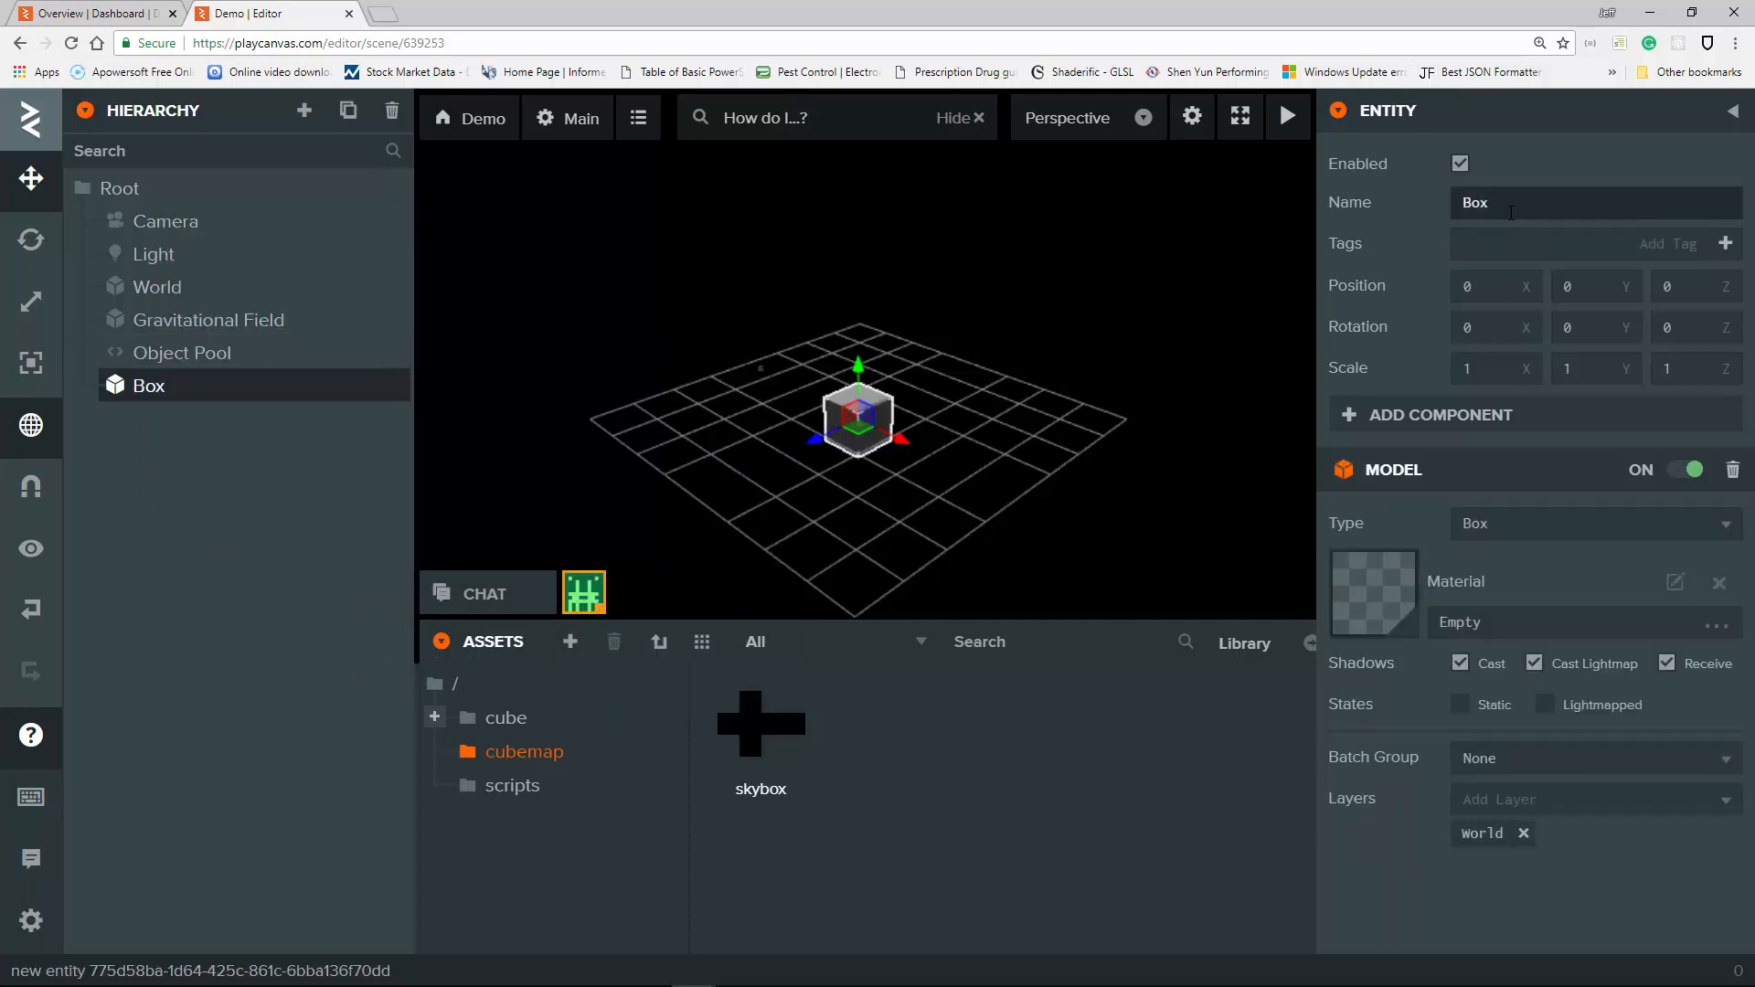
pyautogui.write('Template')
pyautogui.press('Return')
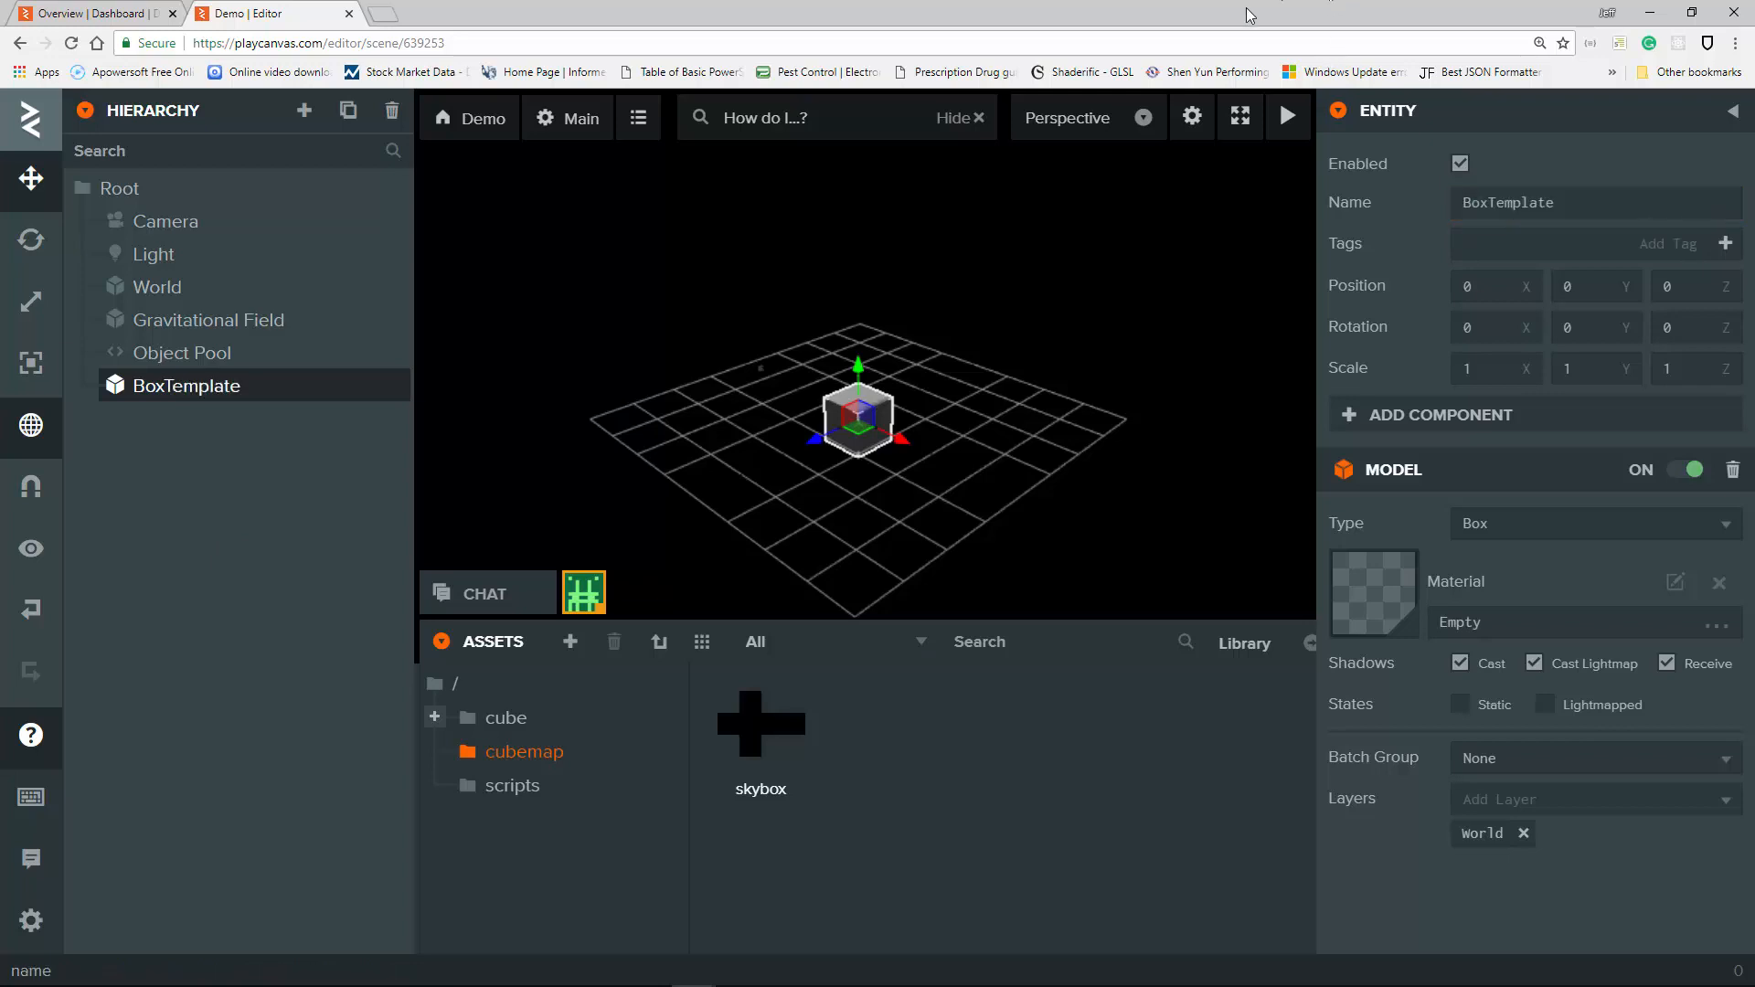
pyautogui.click(1460, 165)
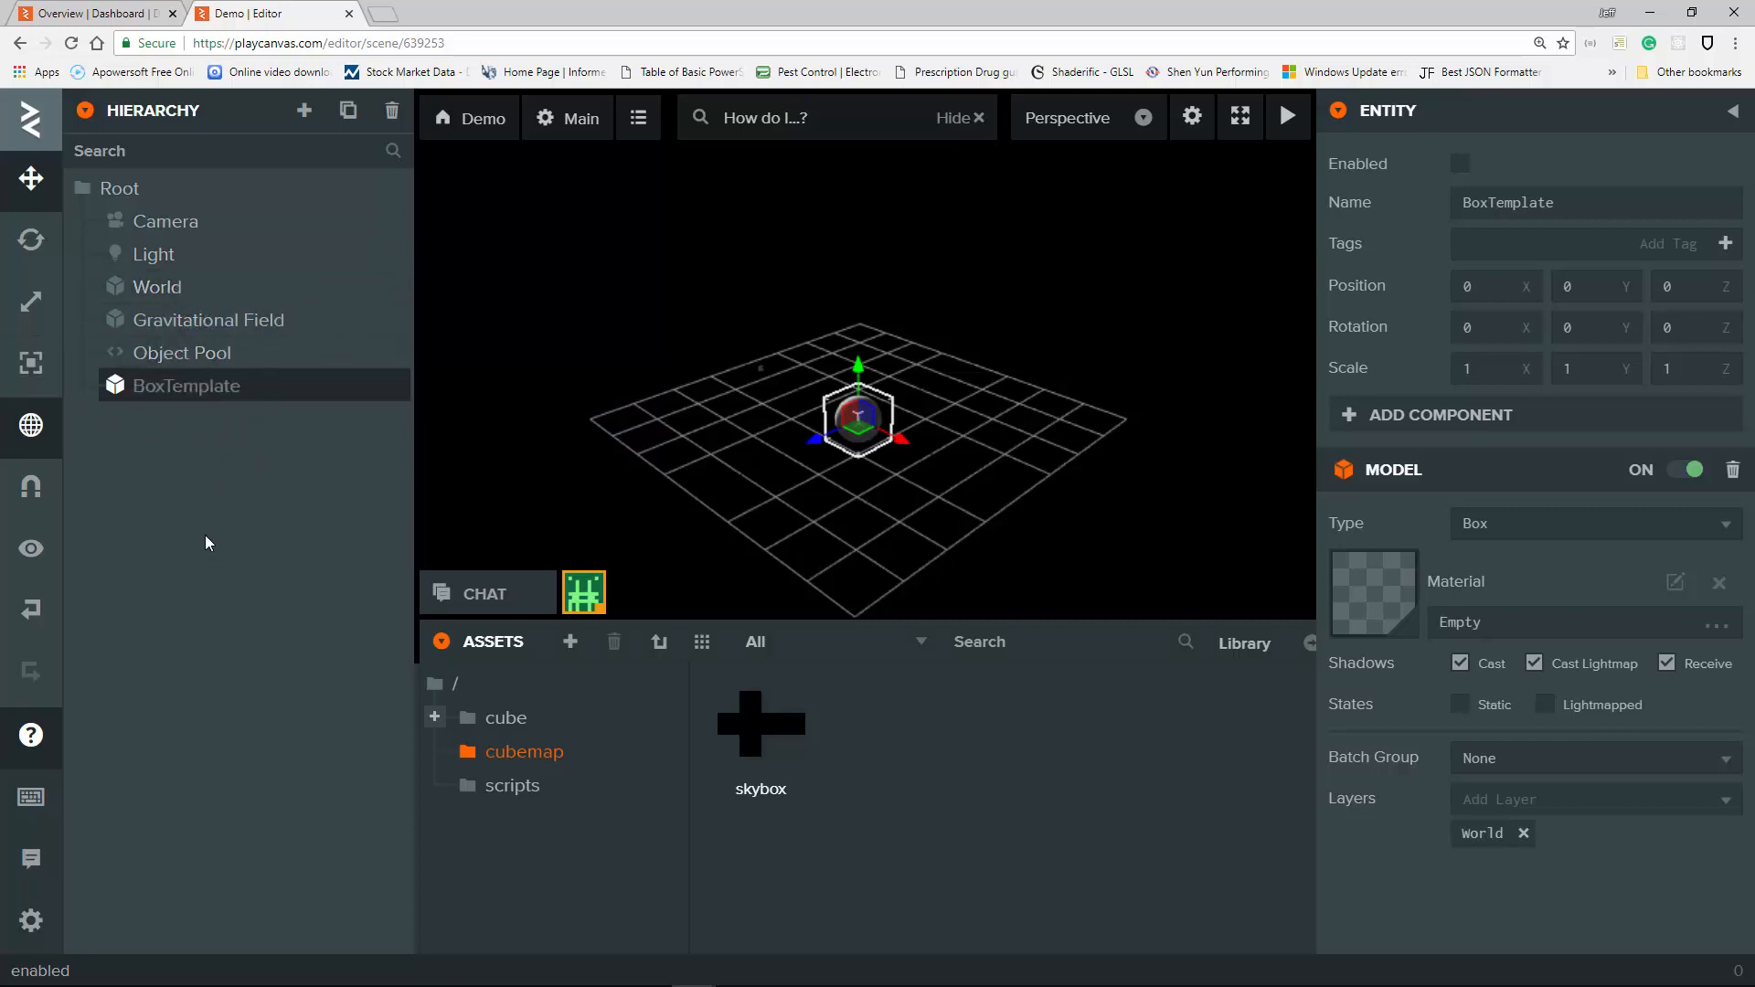
# Create another empty entity under Root and name it ObjectSpawner.
pyautogui.click(195, 201)
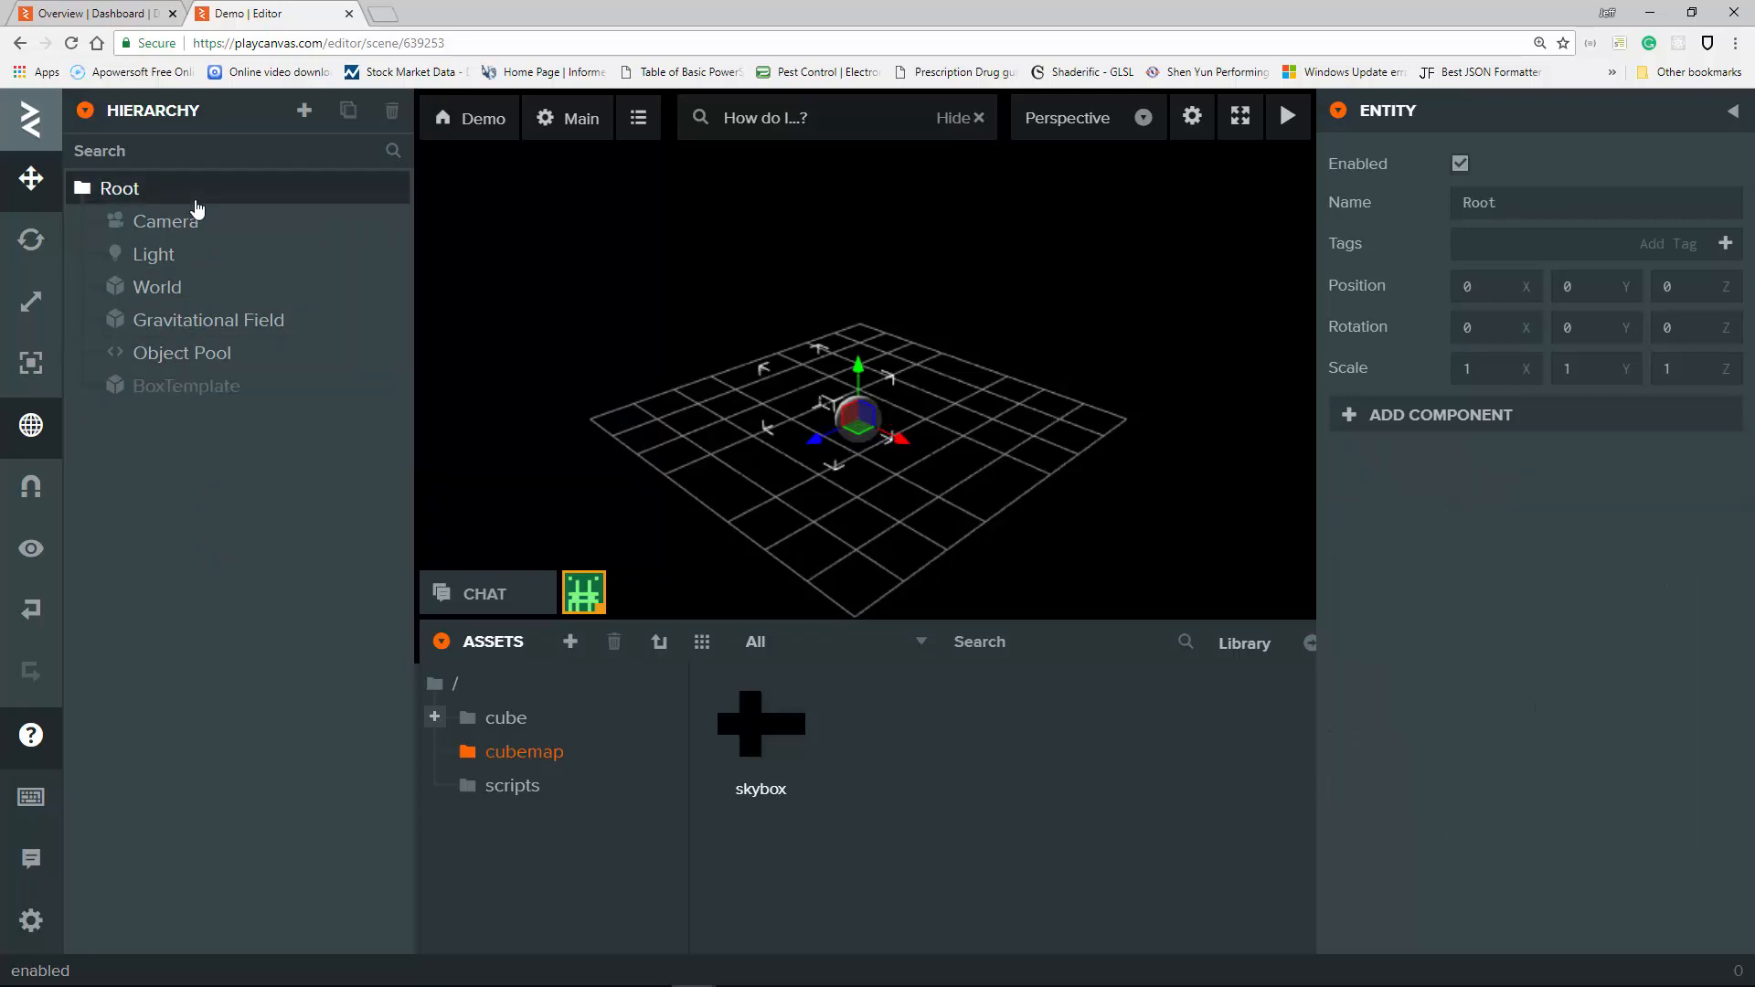
pyautogui.rightClick(196, 202)
pyautogui.moveTo(300, 213)
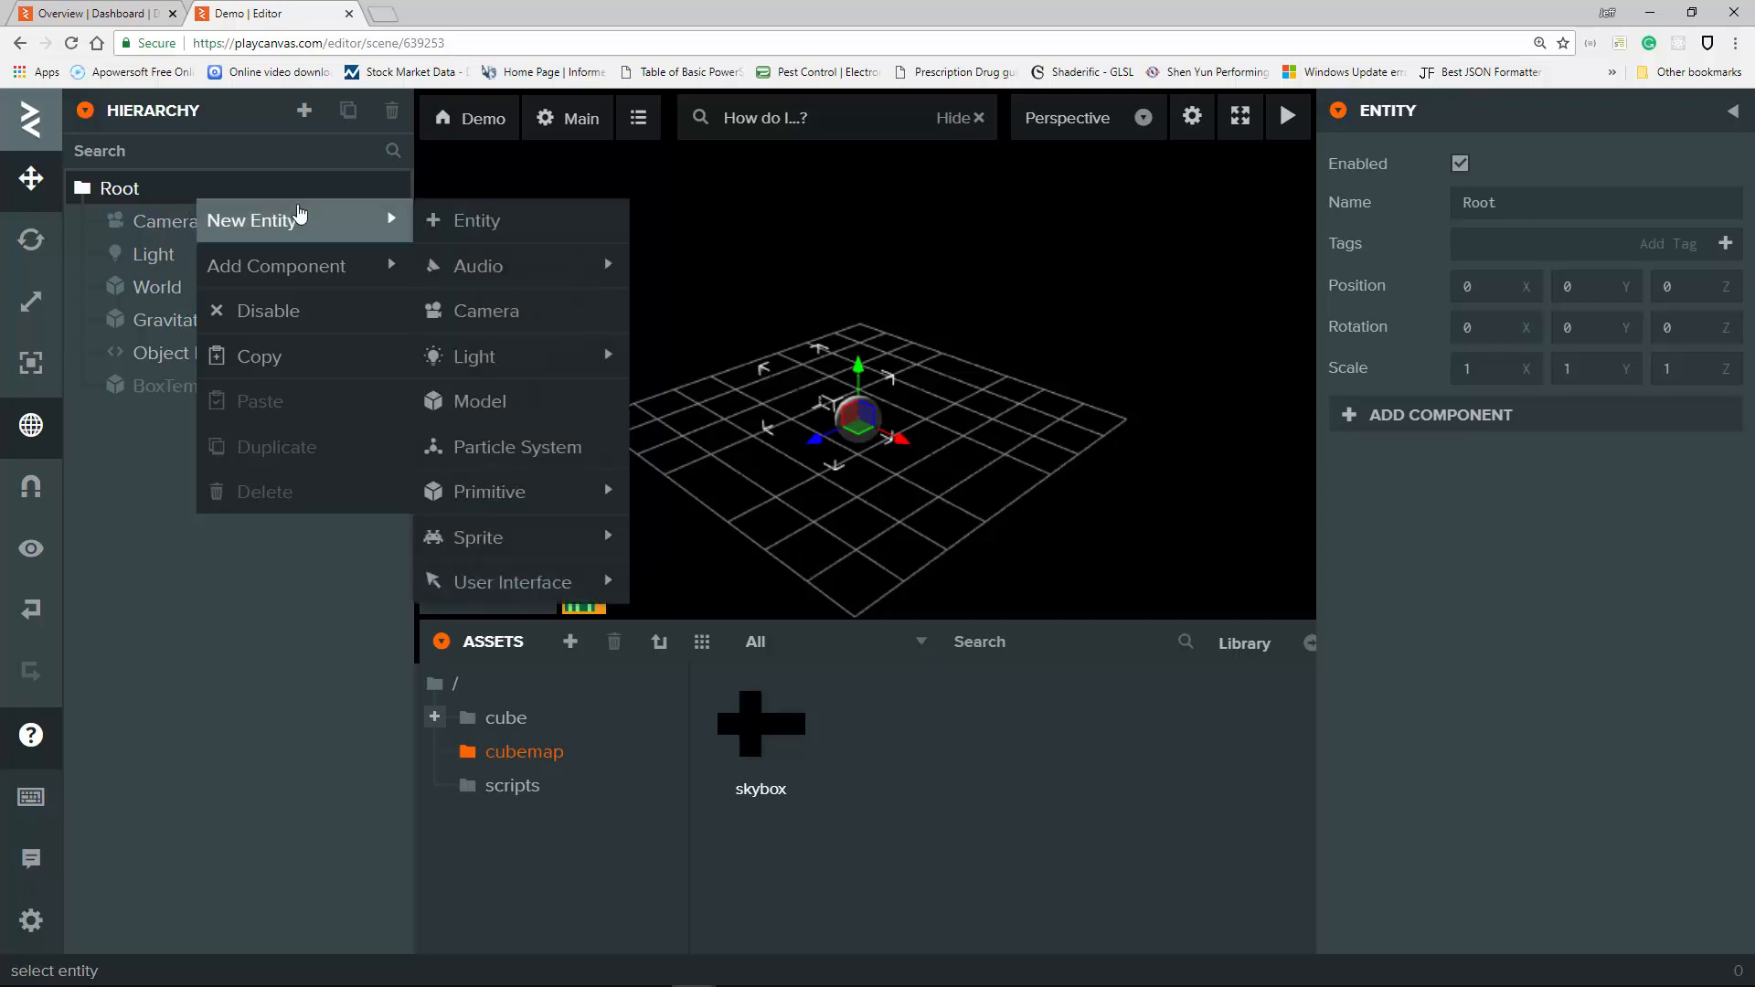
pyautogui.click(463, 220)
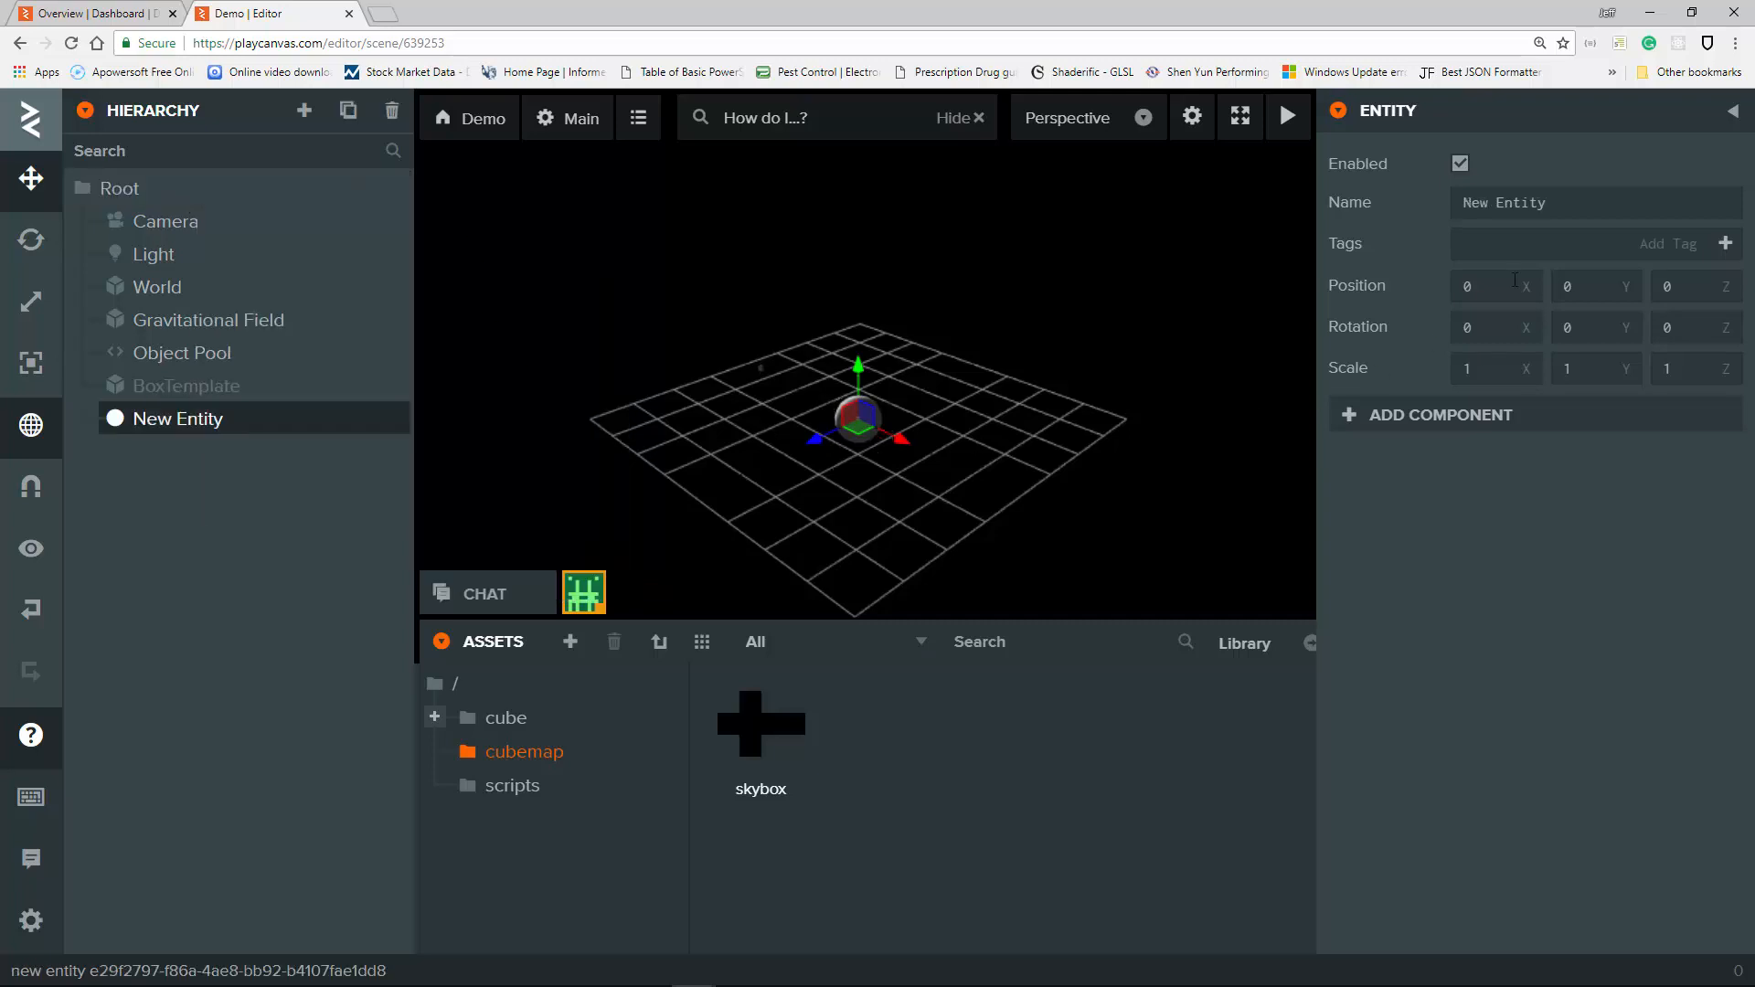
pyautogui.moveTo(1437, 200)
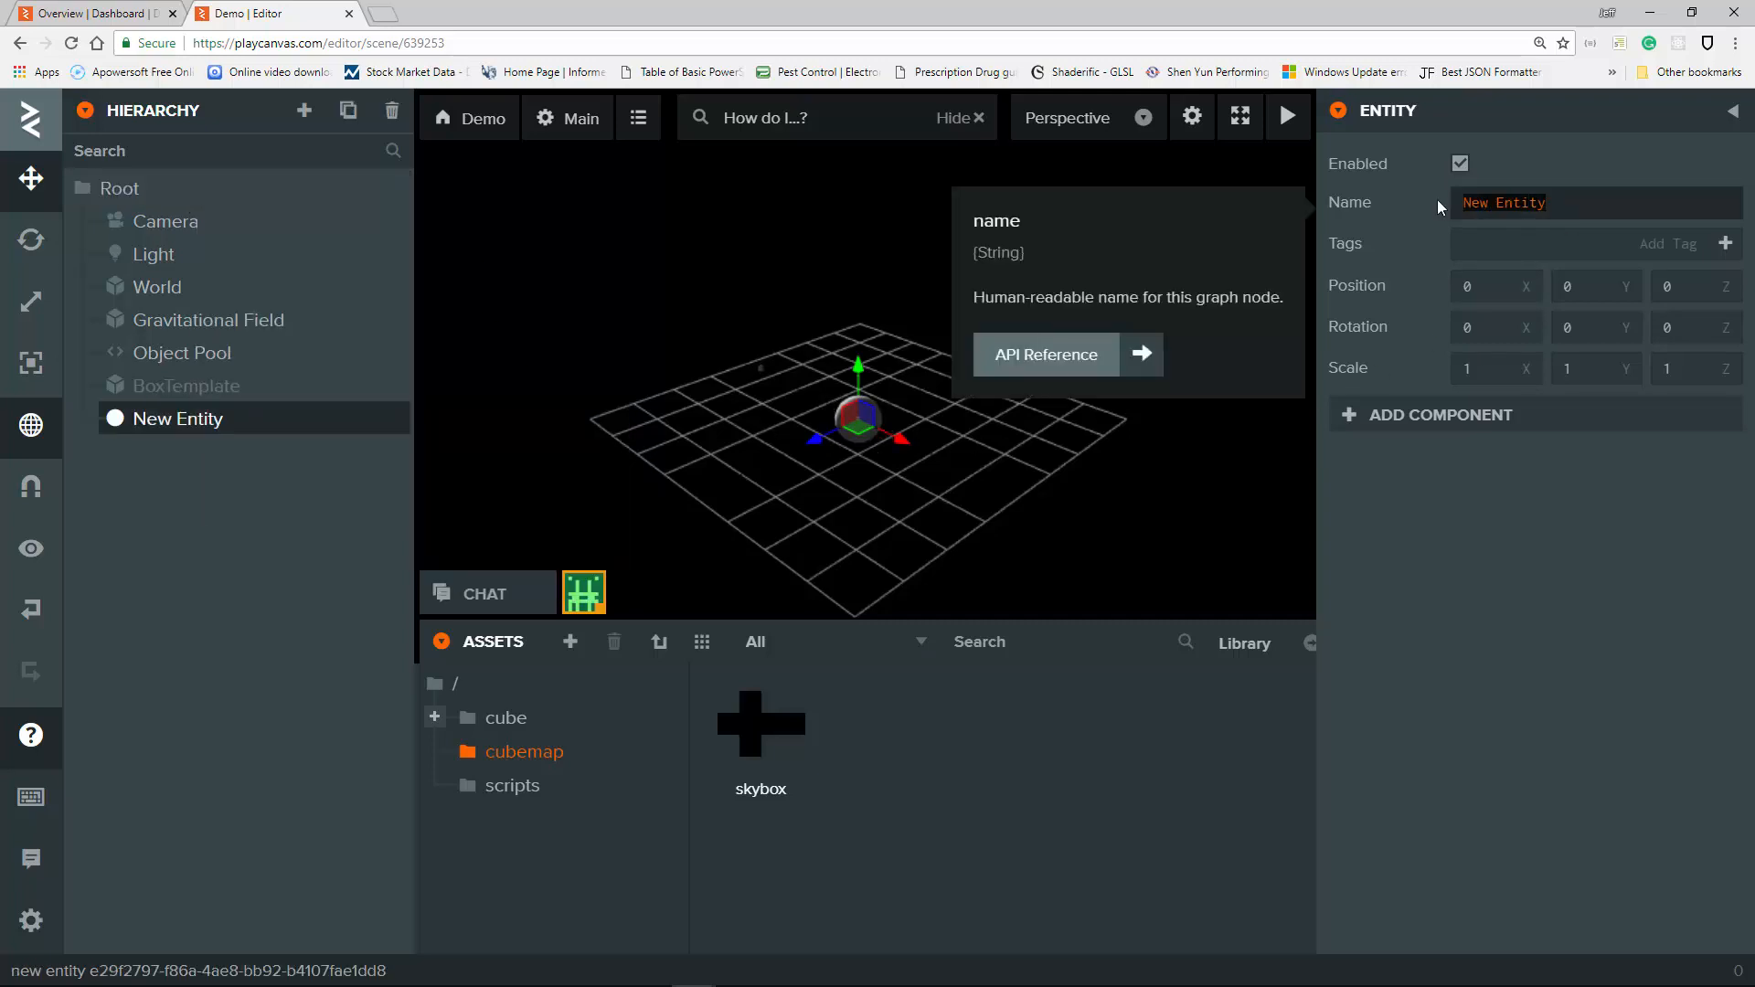
pyautogui.write('ObjectSpanwner')
pyautogui.press('Return')
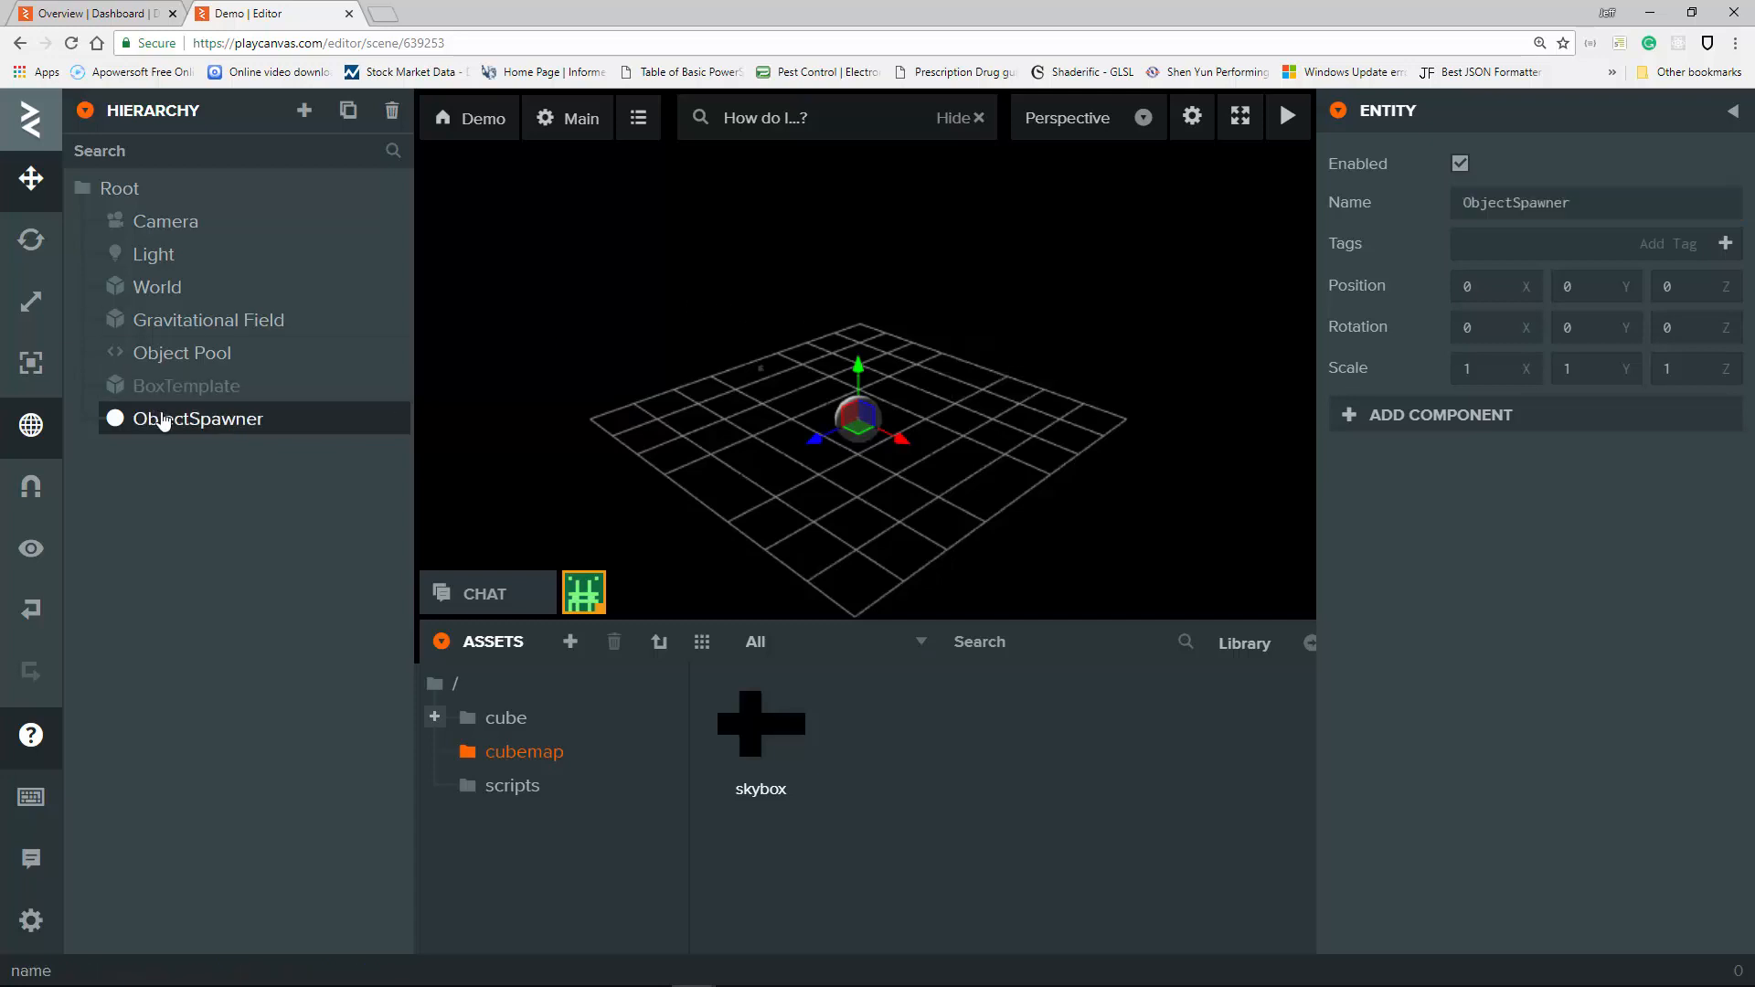
# Add a Script component to the ObjectSpawner entity.
pyautogui.click(1466, 415)
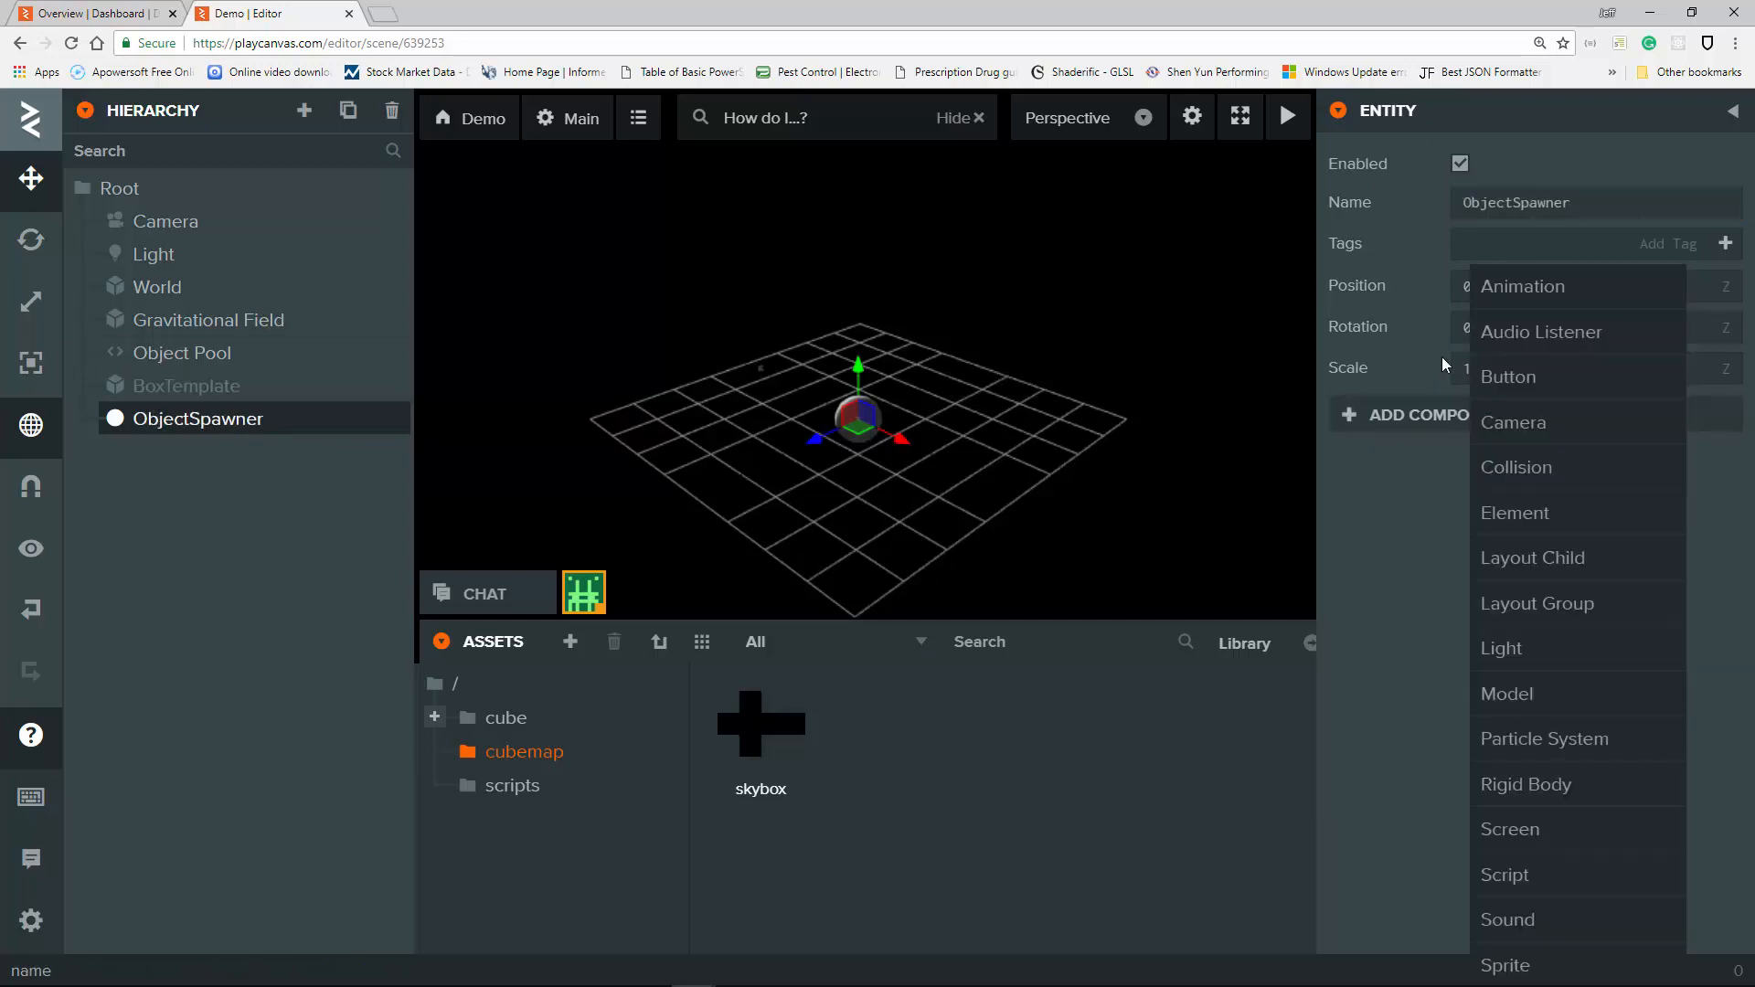
pyautogui.click(1553, 875)
pyautogui.click(1515, 519)
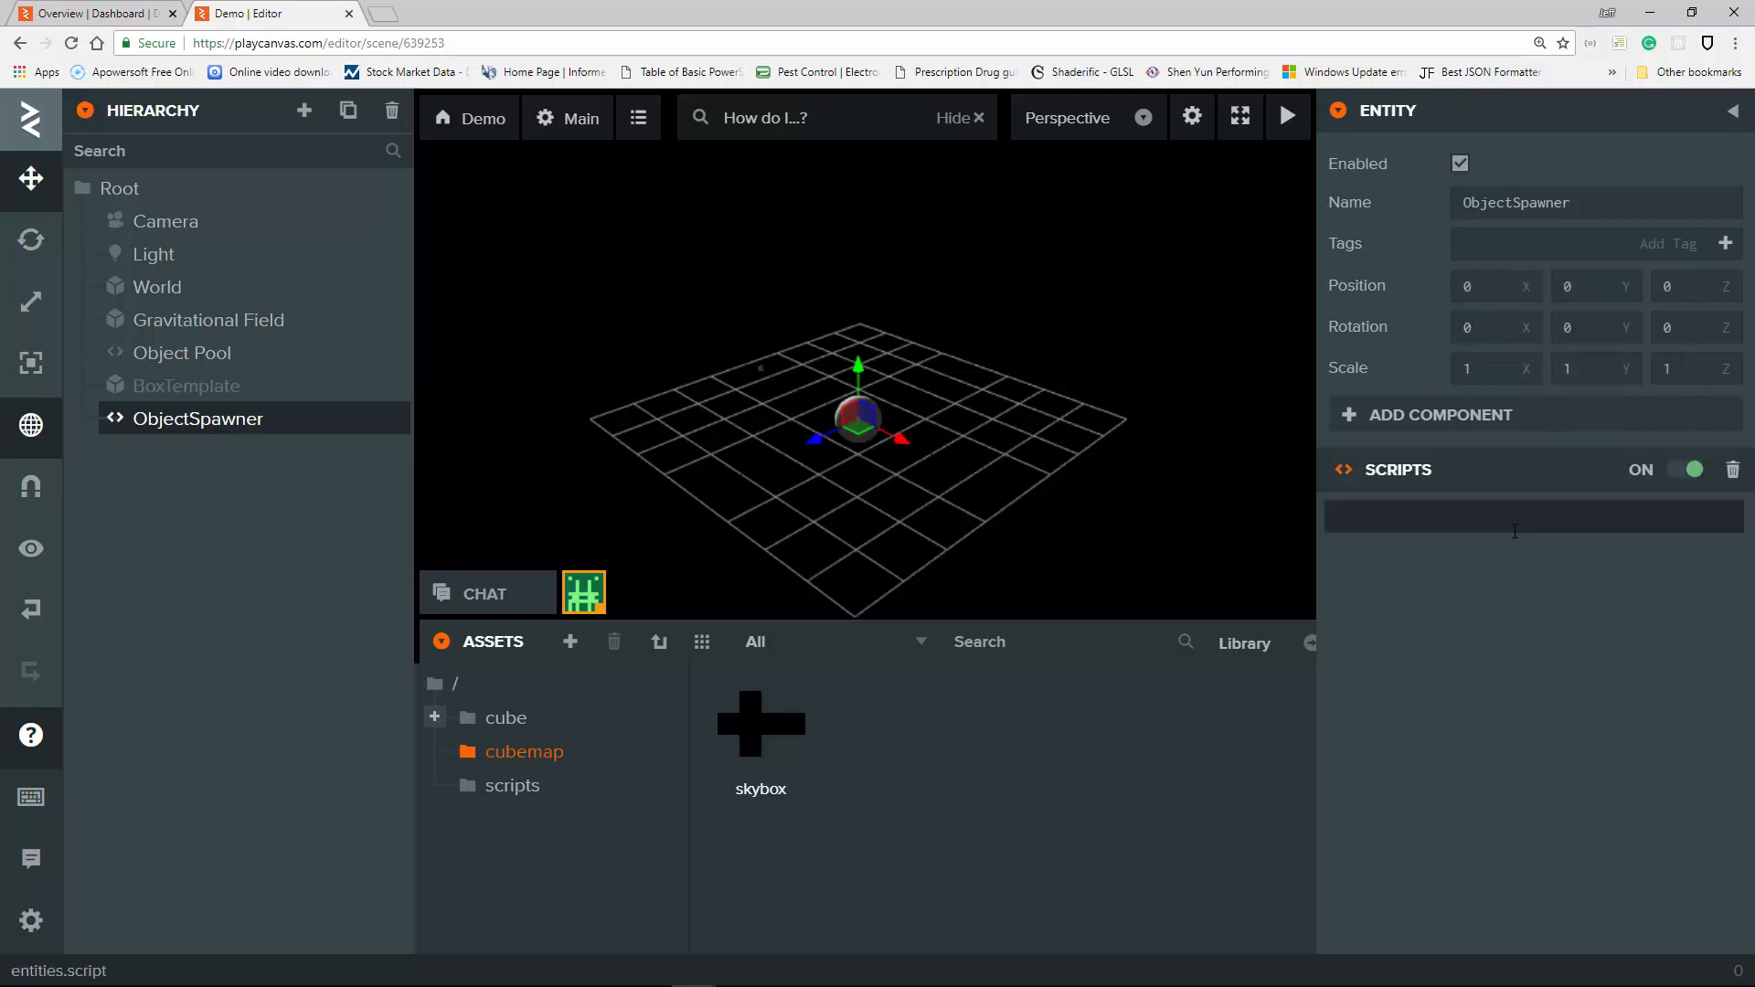
pyautogui.click(236, 395)
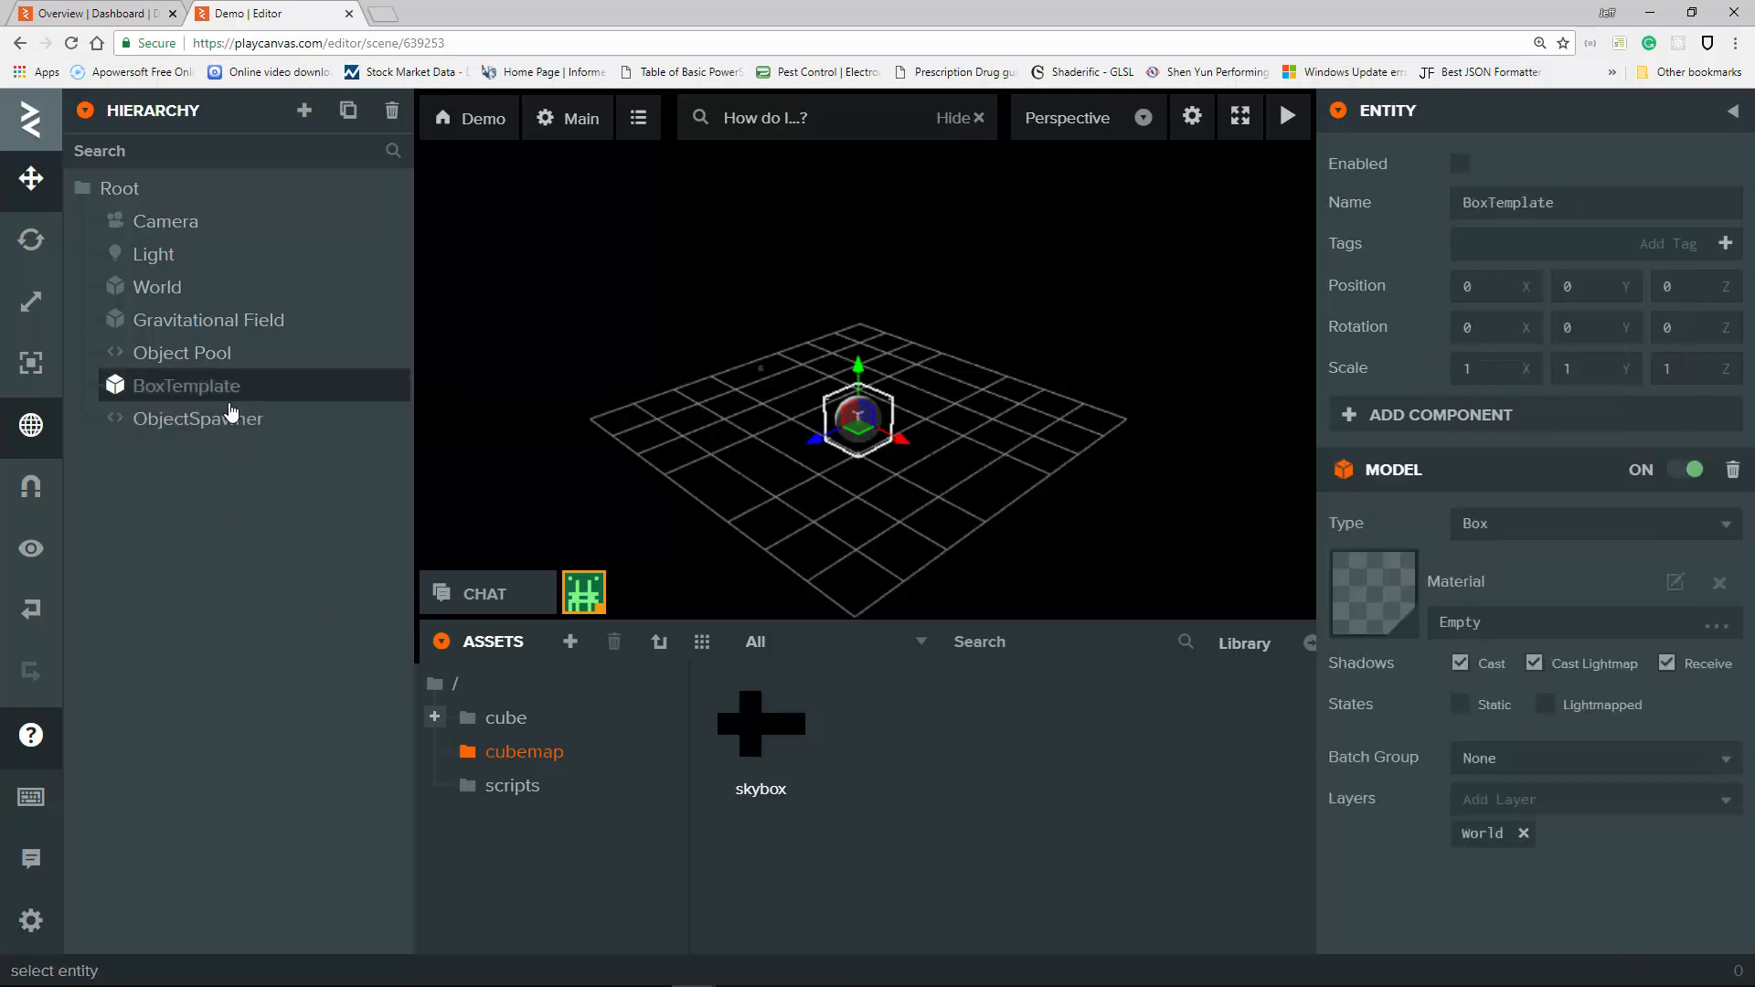
pyautogui.click(224, 418)
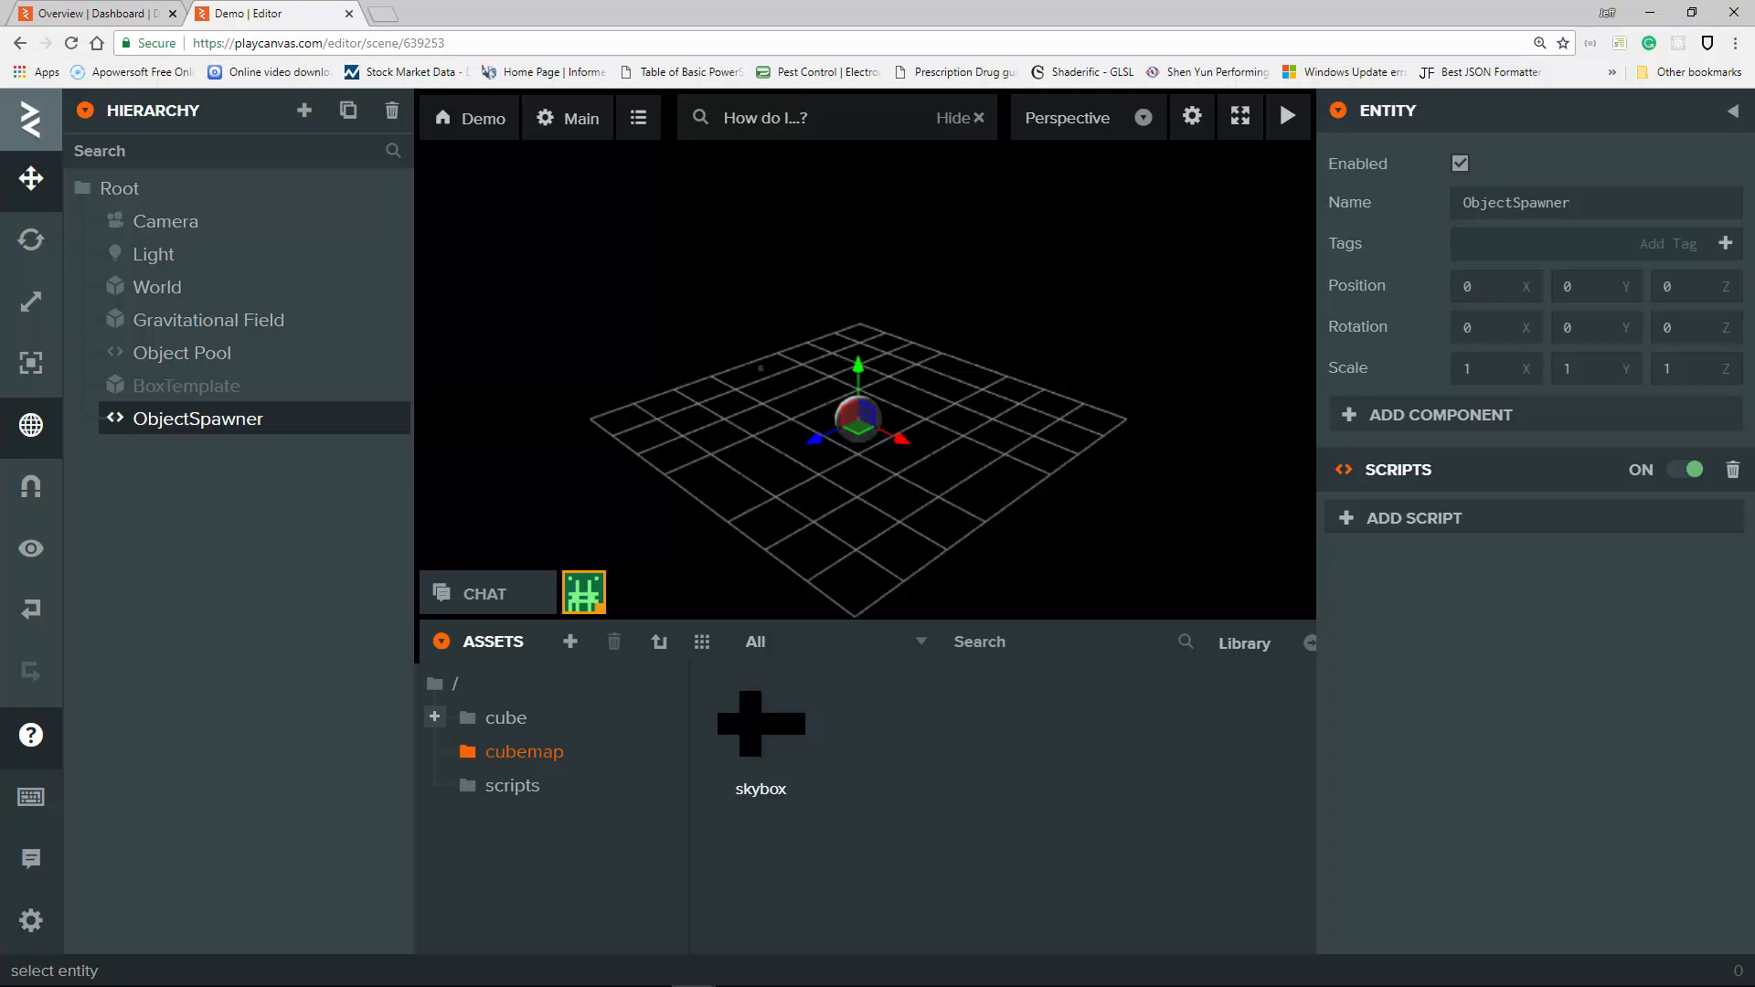
pyautogui.hotkey('alt', 'Tab')
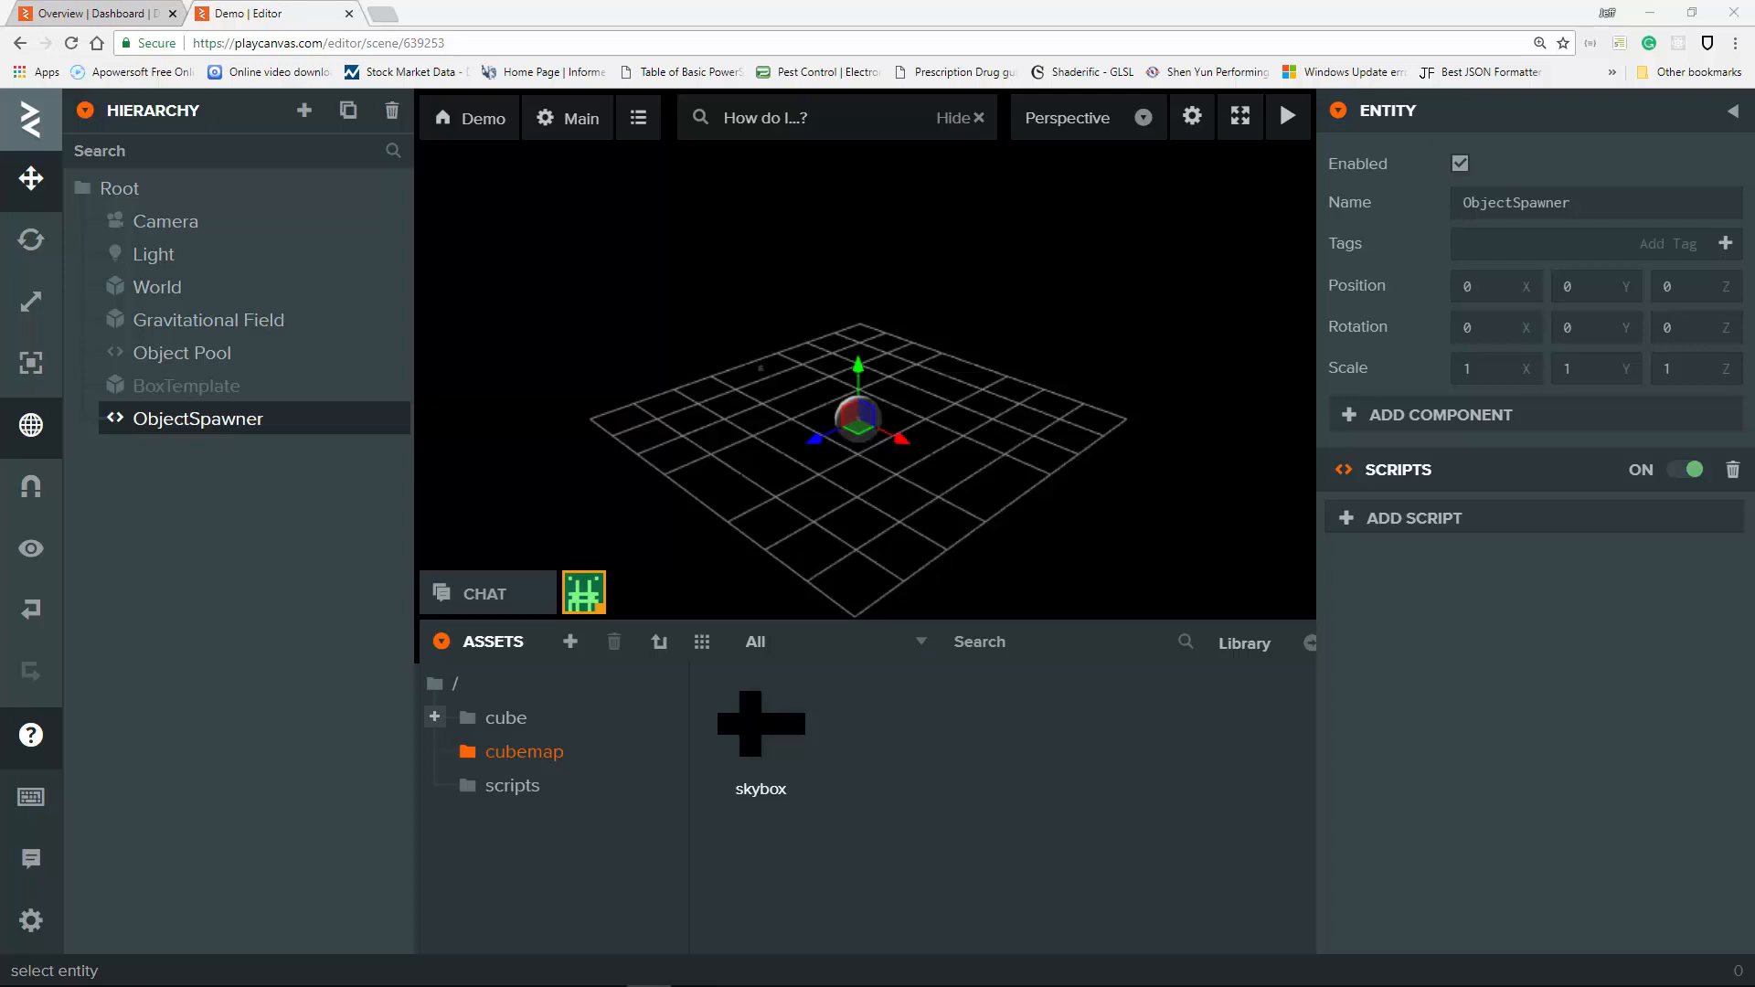
# Bring up Notes.txt in Notepad and review the Camera, Light and World settings, especially the World's position, rotation and scale.
pyautogui.moveTo(1754, 163); pyautogui.dragTo(959, 167)
pyautogui.scroll(20, 1033, 557)
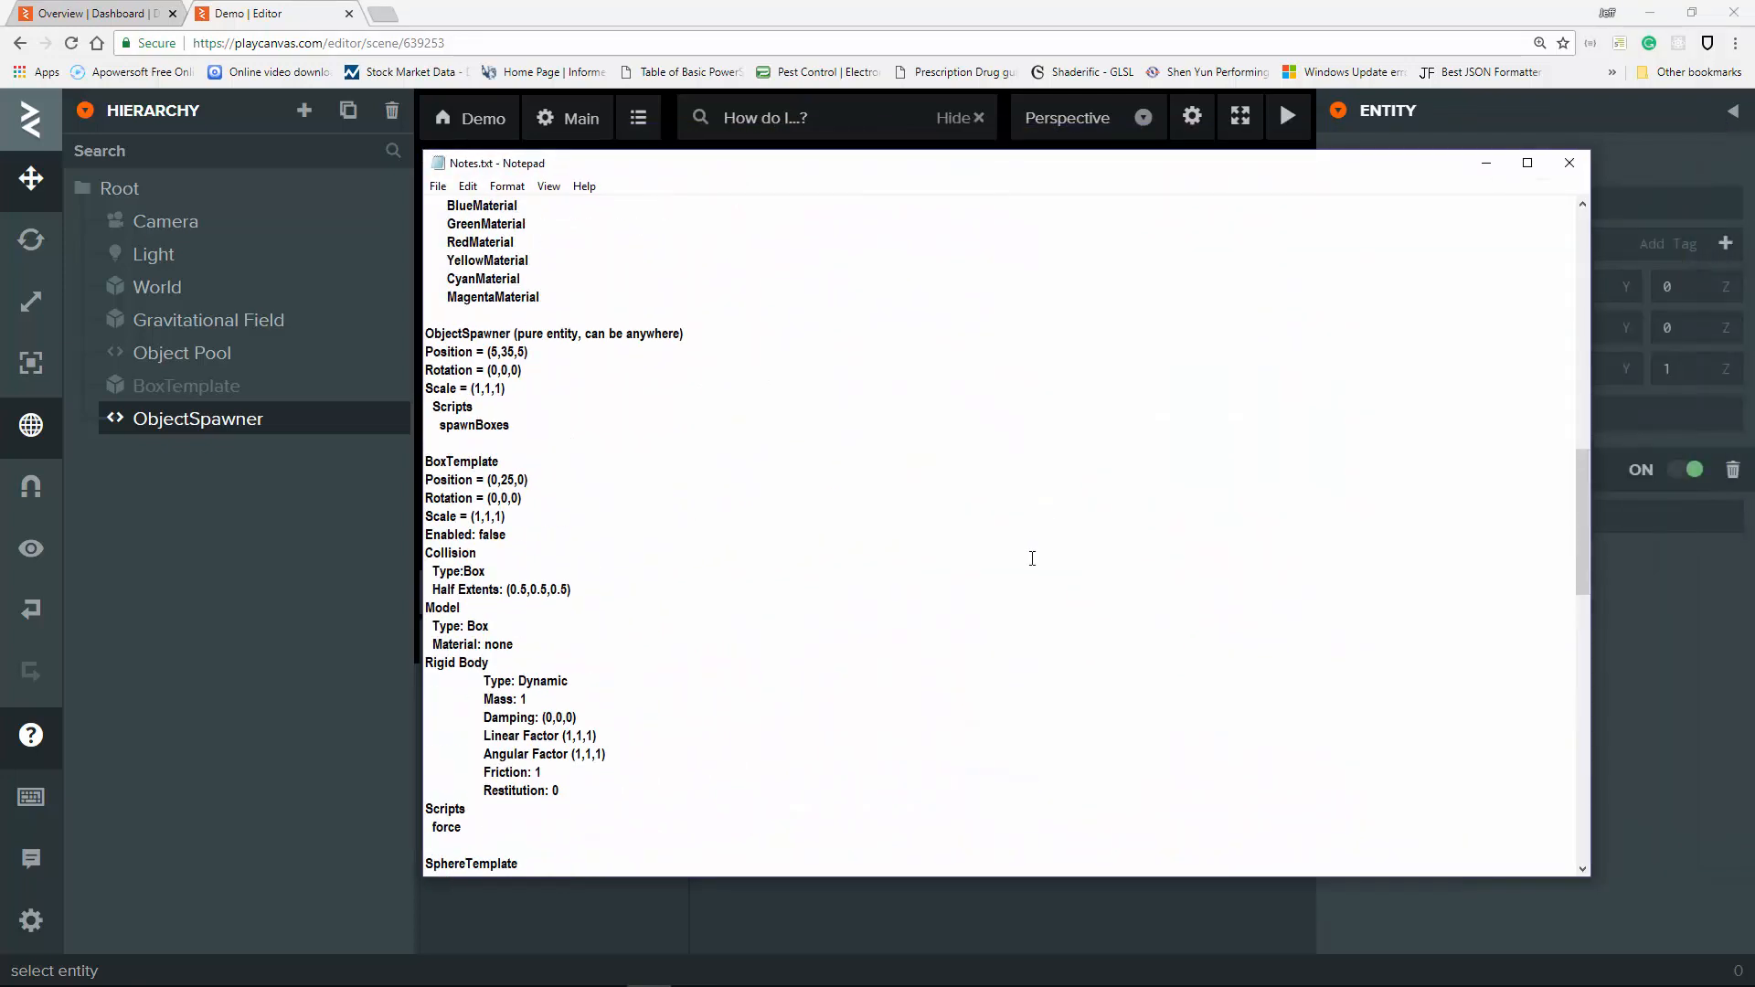
pyautogui.scroll(4, 1032, 558)
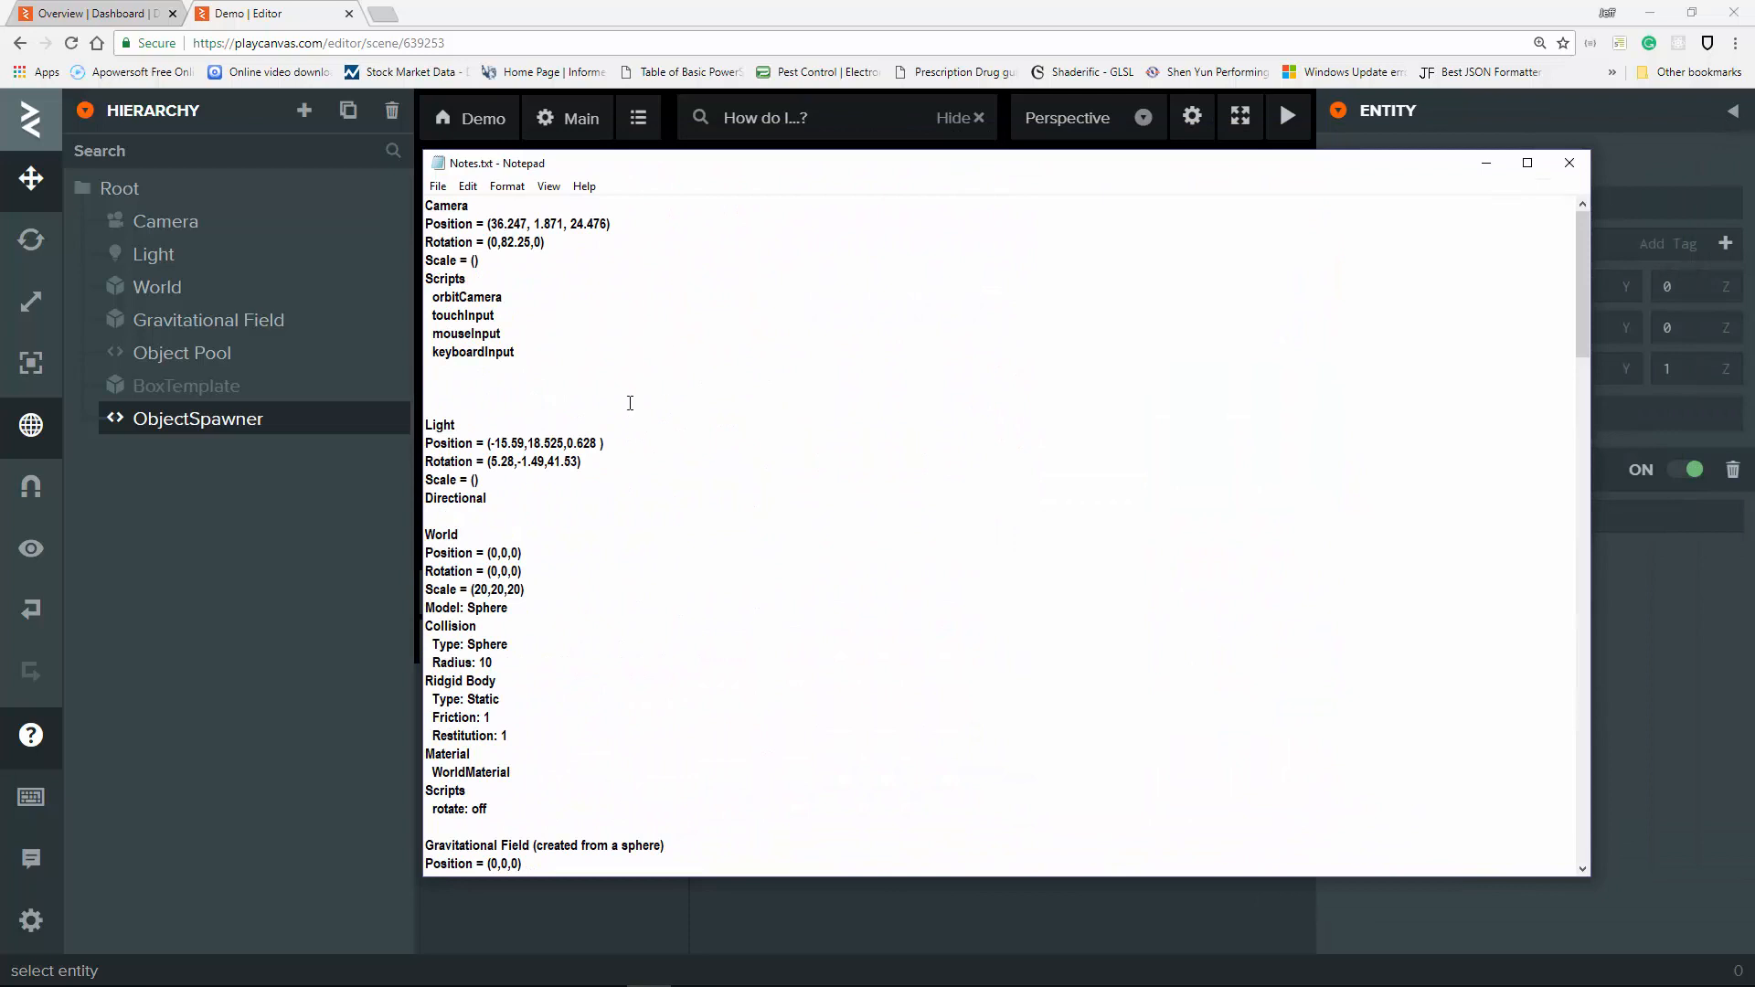
pyautogui.scroll(-1, 557, 258)
pyautogui.scroll(1, 558, 296)
pyautogui.scroll(-1, 528, 557)
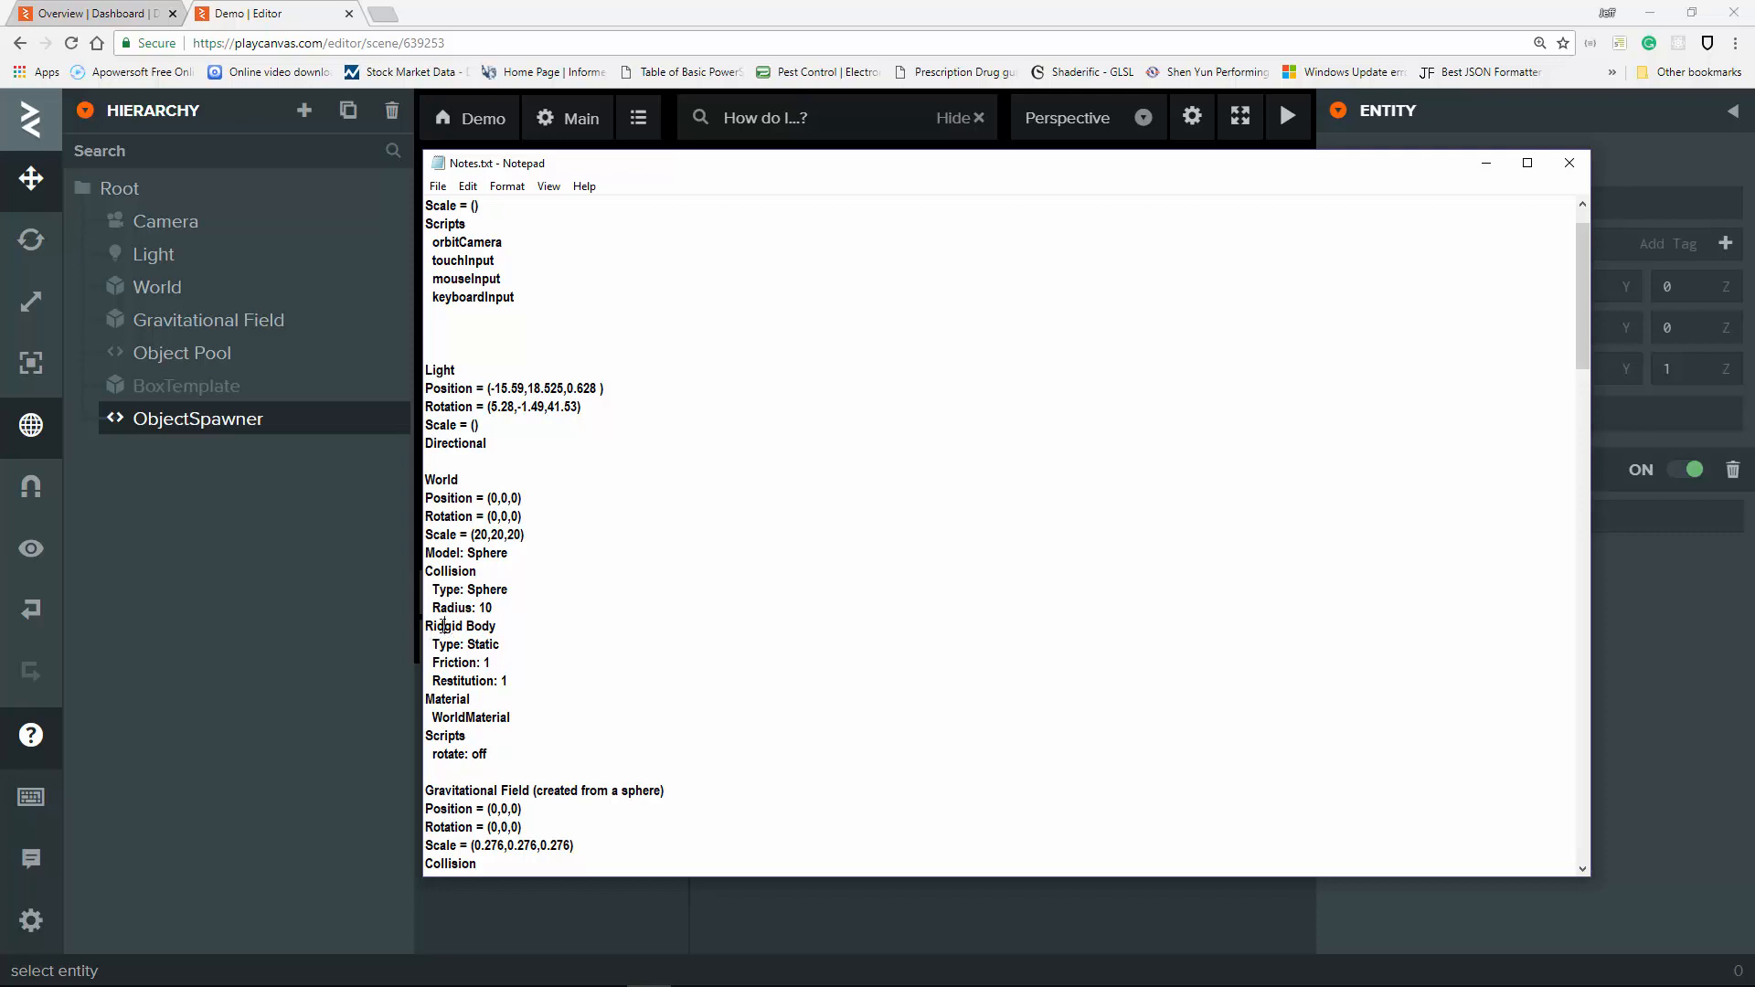
pyautogui.press('BackSpace')
pyautogui.moveTo(426, 497); pyautogui.dragTo(560, 550)
pyautogui.click(652, 556)
pyautogui.moveTo(842, 172); pyautogui.dragTo(1754, 128)
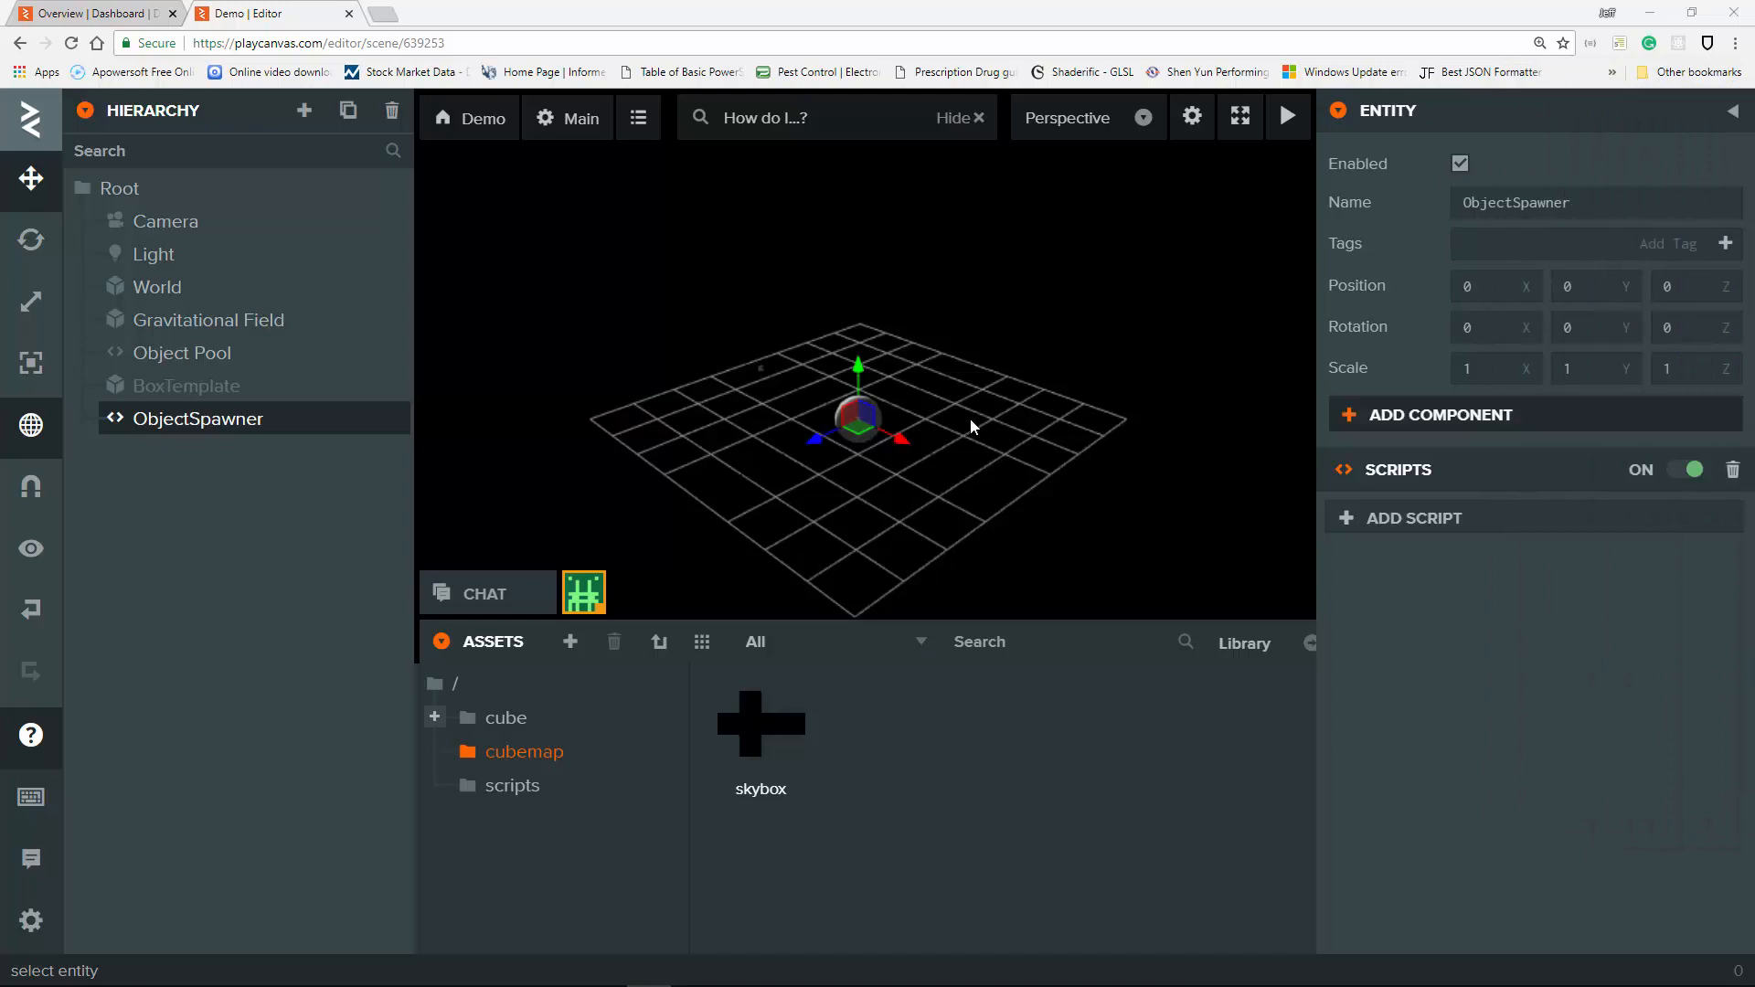
# Create a new folder named world in the root of the PlayCanvas project's assets.
pyautogui.click(188, 302)
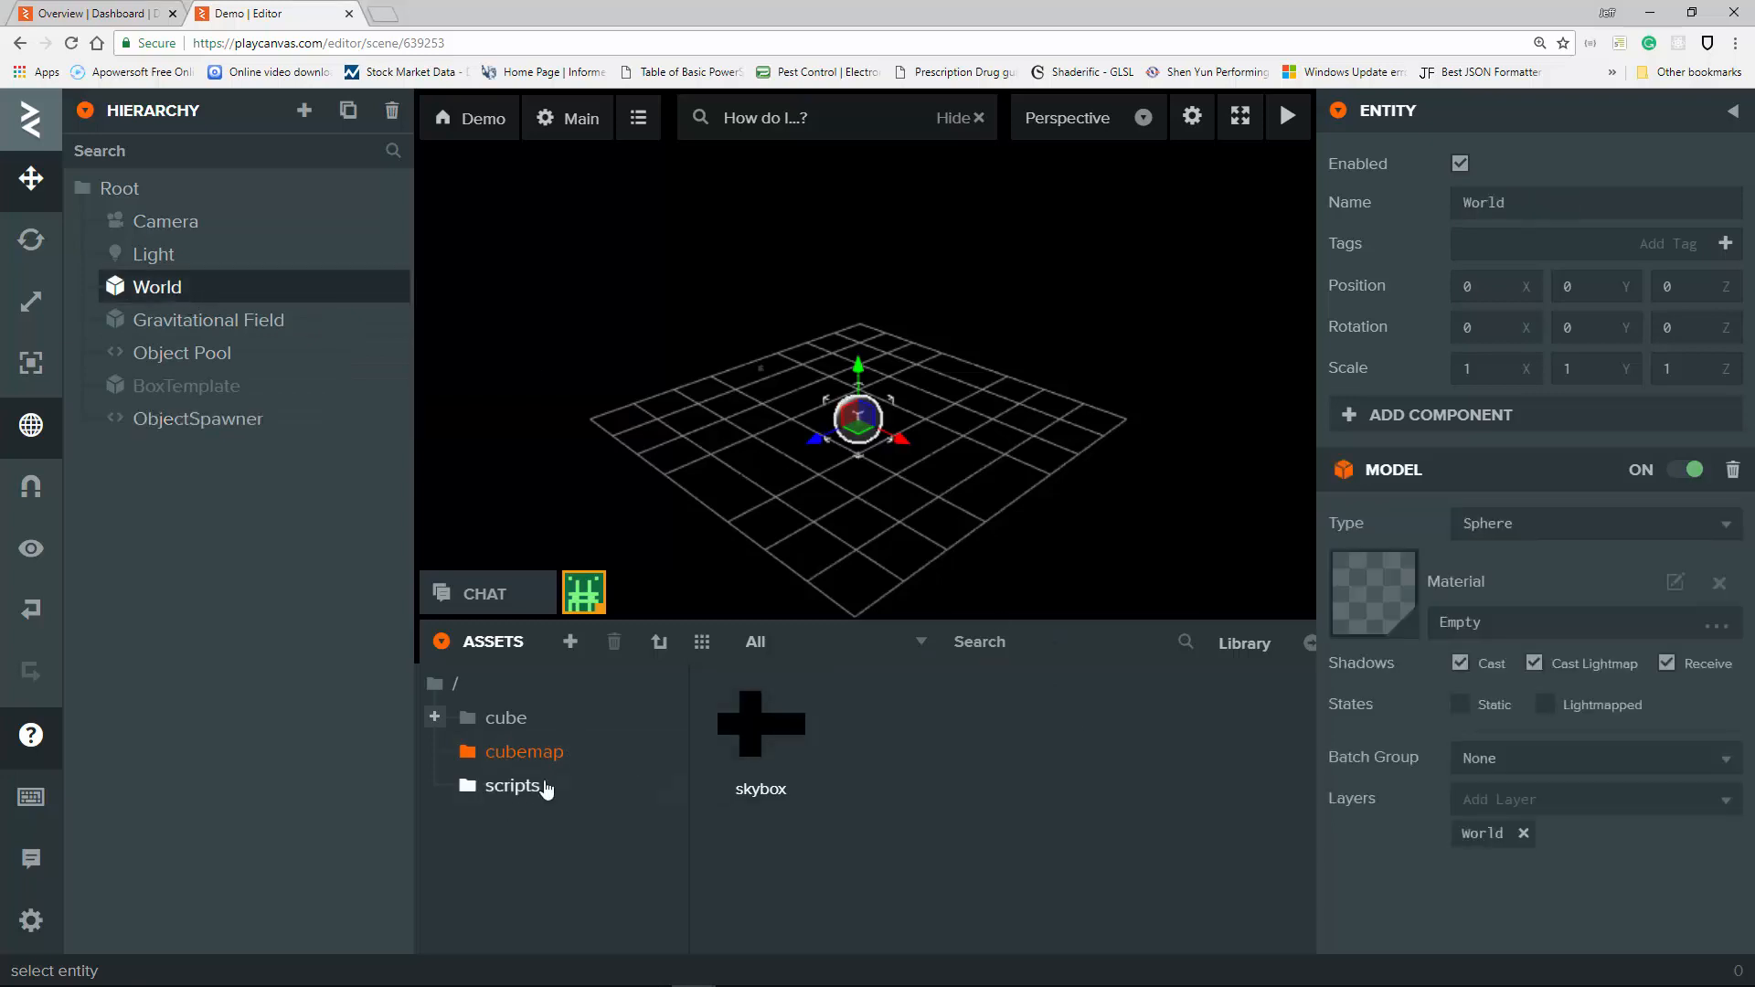
pyautogui.click(472, 687)
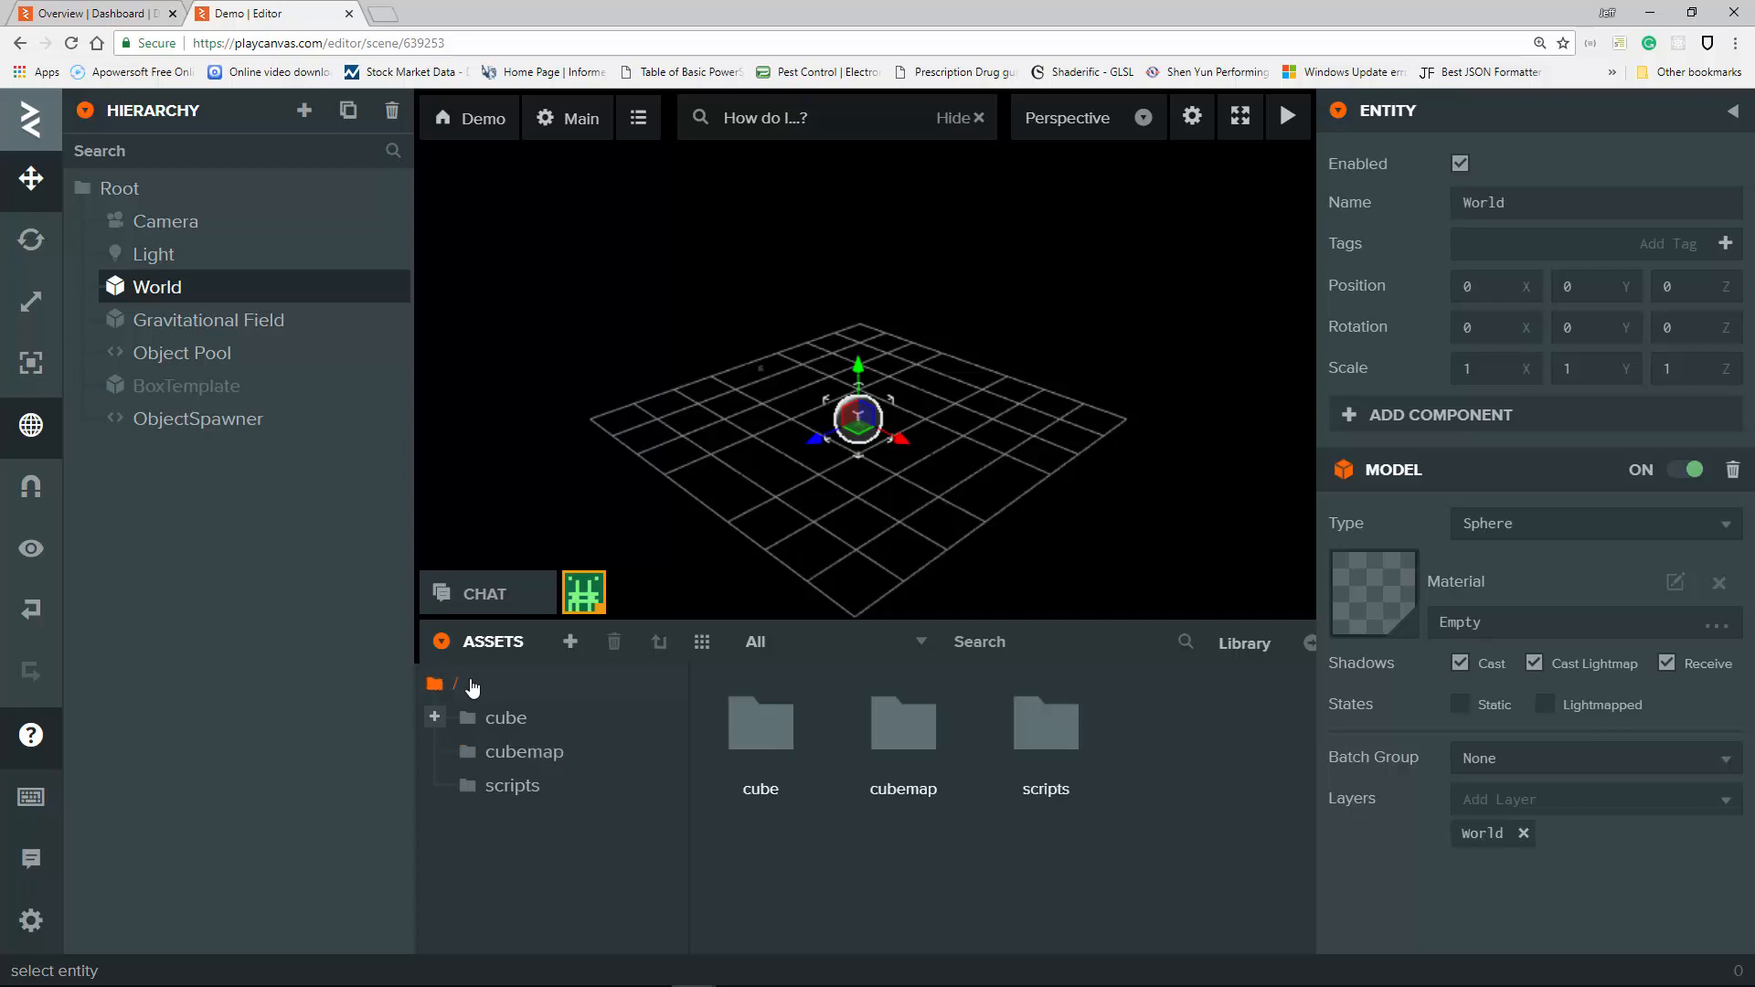
pyautogui.rightClick(473, 691)
pyautogui.moveTo(627, 714)
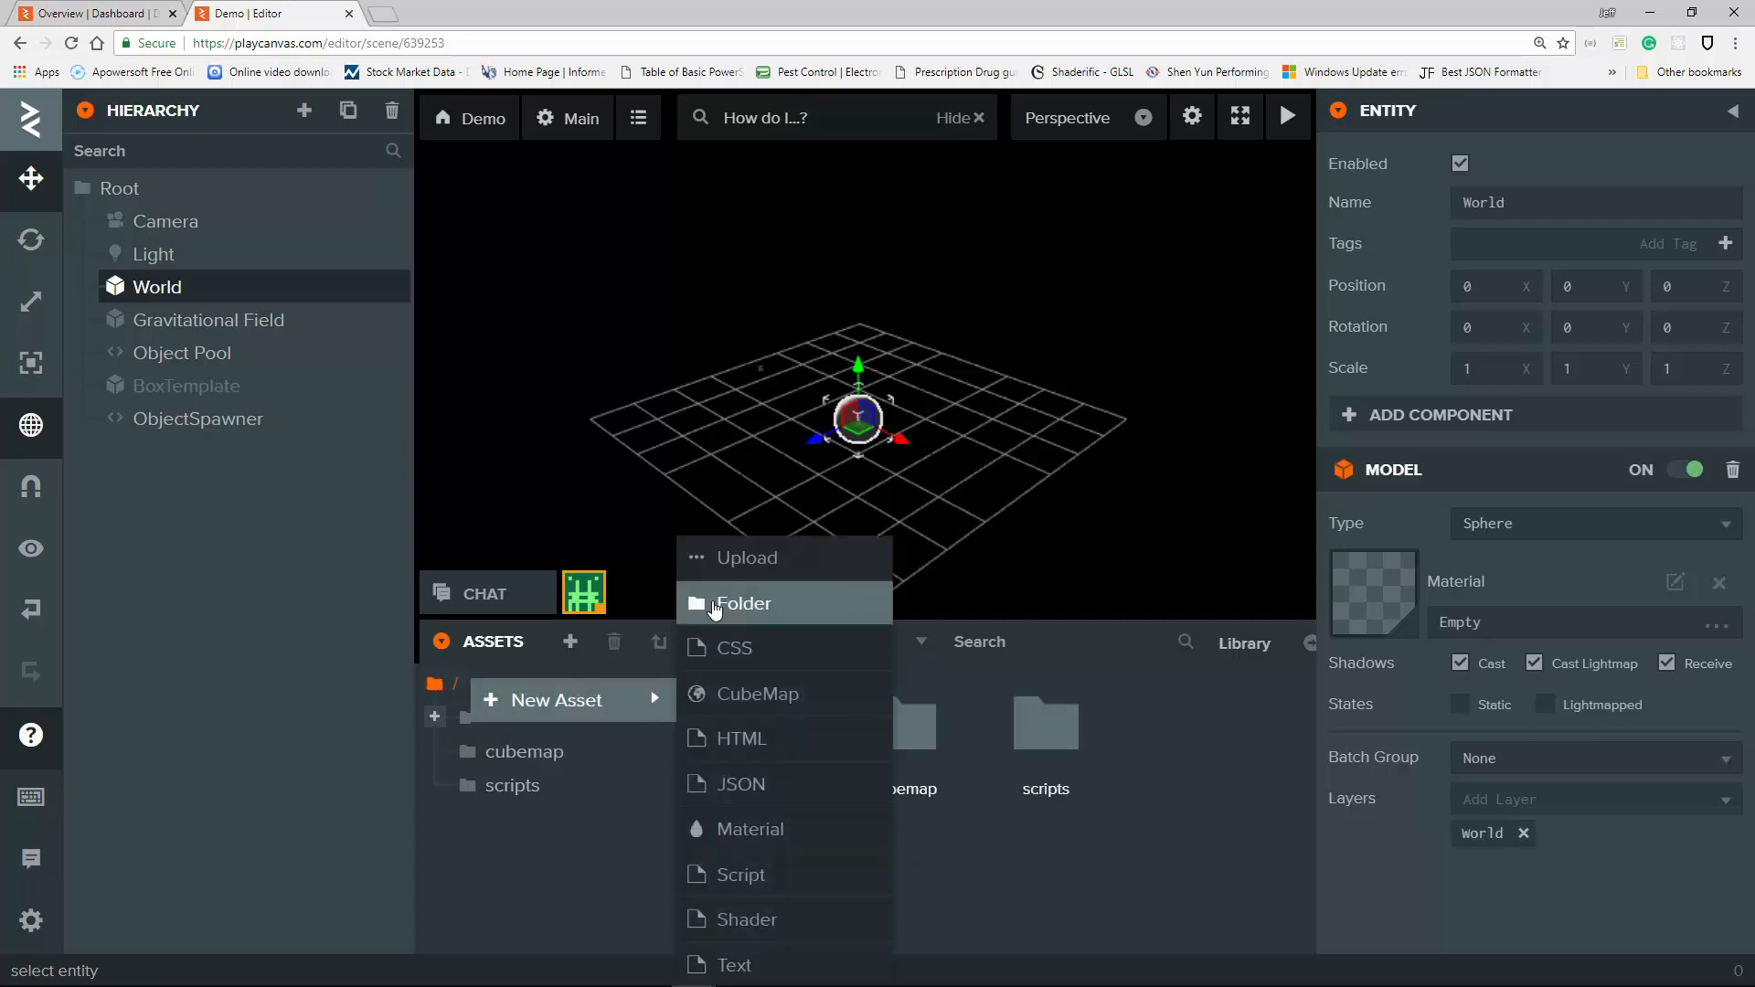
pyautogui.click(736, 604)
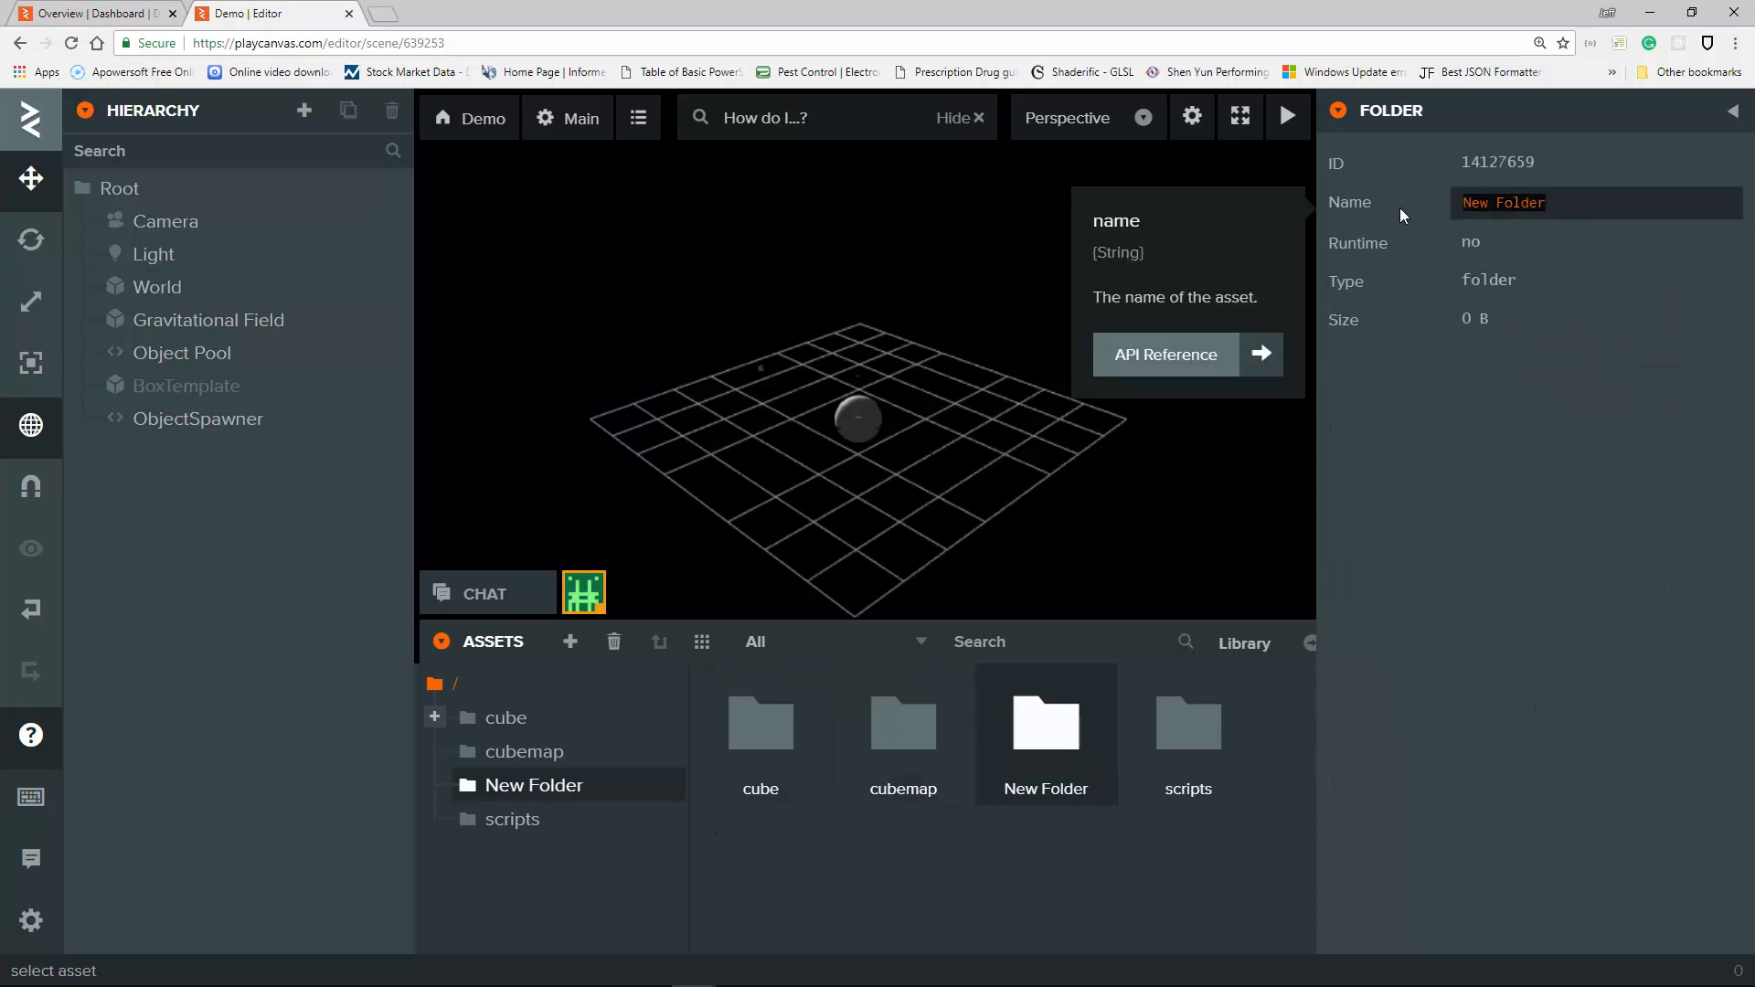
pyautogui.write('world')
pyautogui.press('Return')
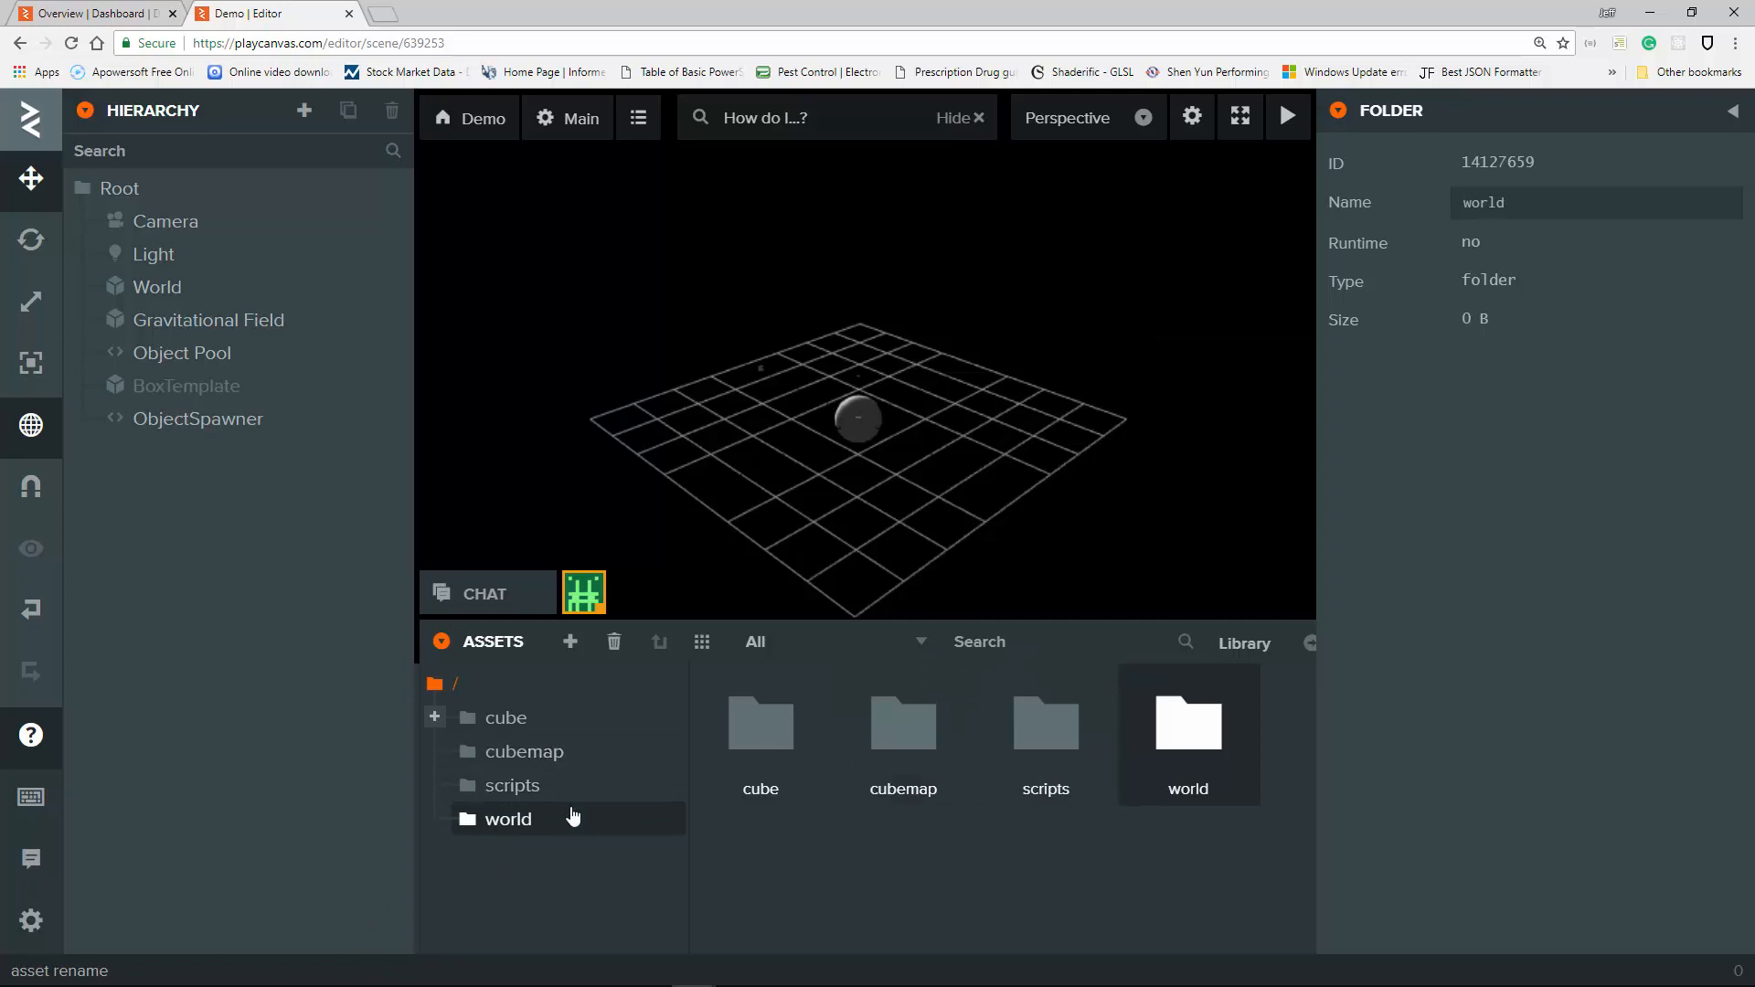
# Set the World entity's scale to 20 on the X, Y and Z axes.
pyautogui.click(183, 301)
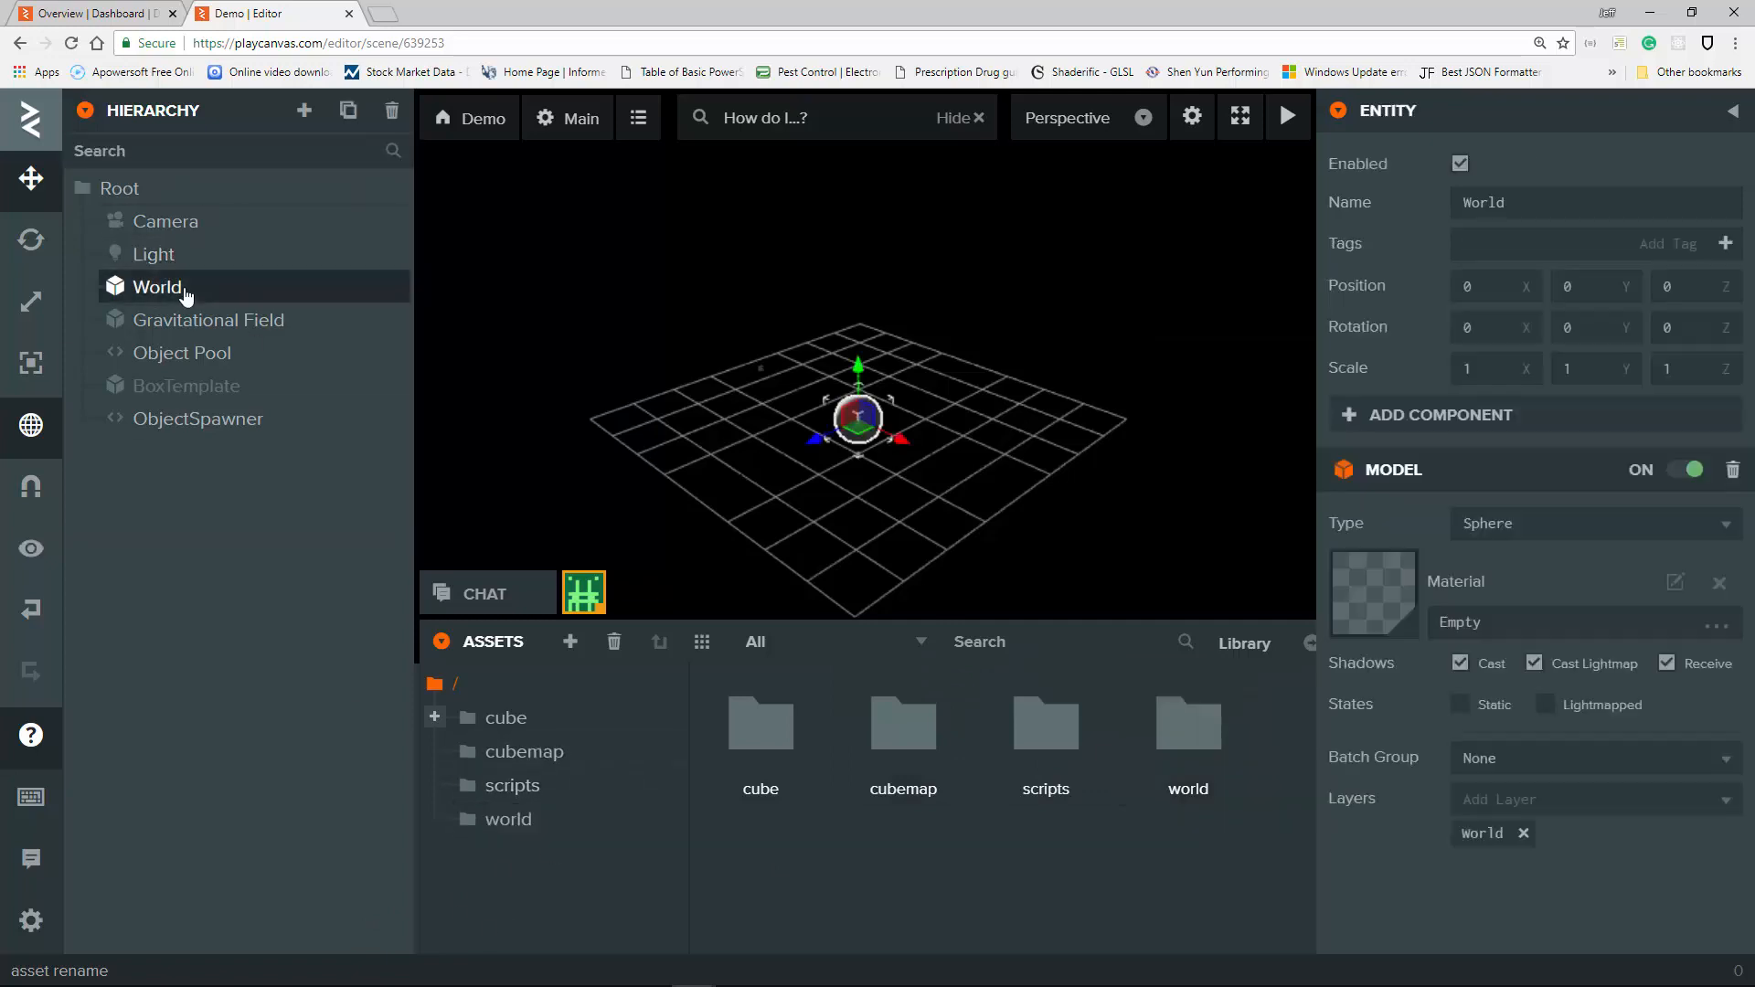
pyautogui.doubleClick(1488, 368)
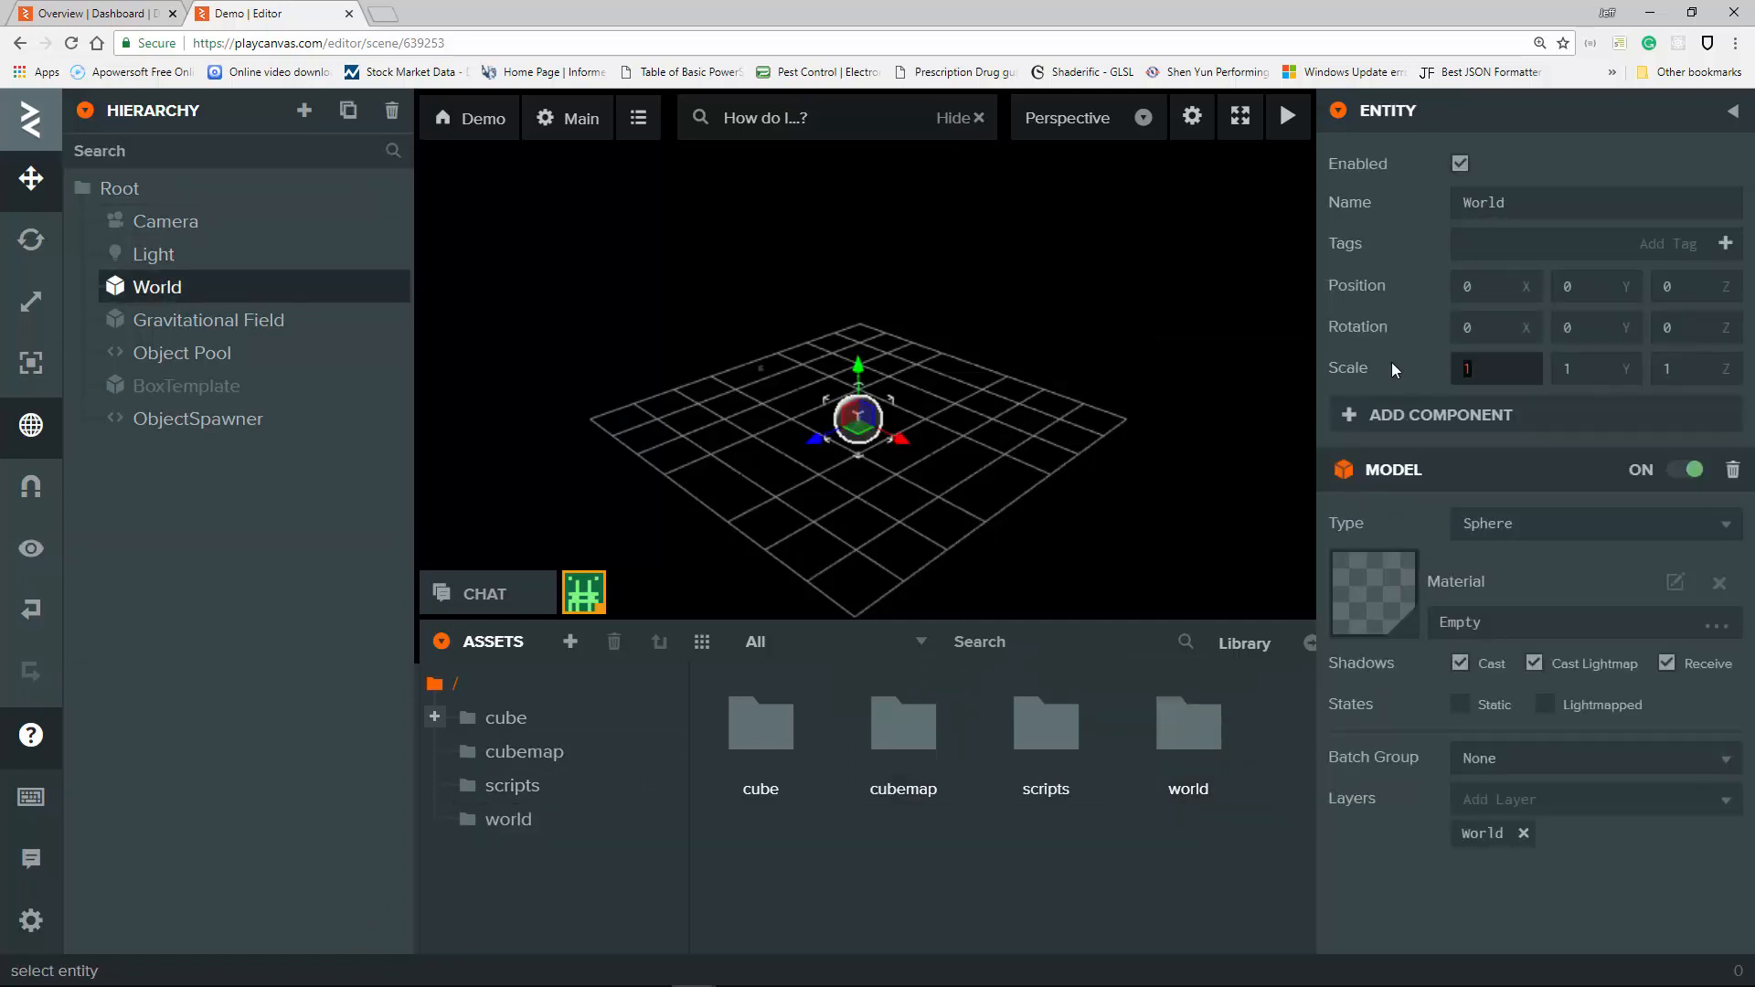
pyautogui.moveTo(1391, 364)
pyautogui.write('20')
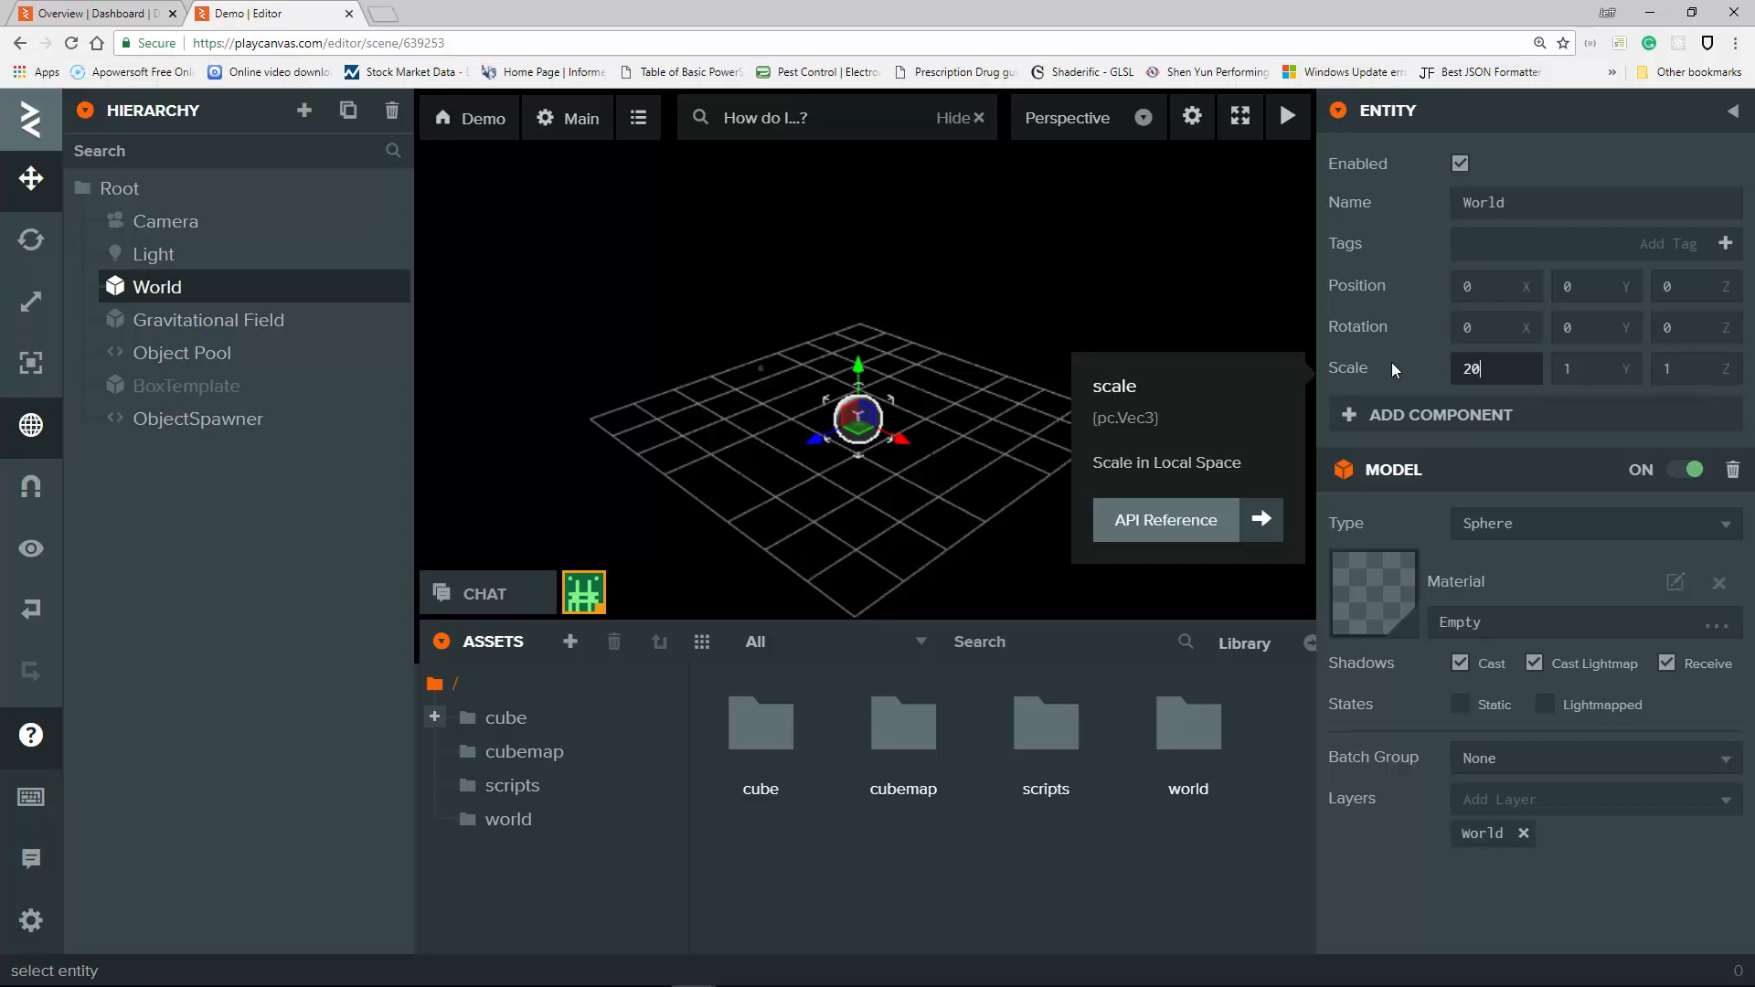
pyautogui.click(1548, 371)
pyautogui.doubleClick(1547, 372)
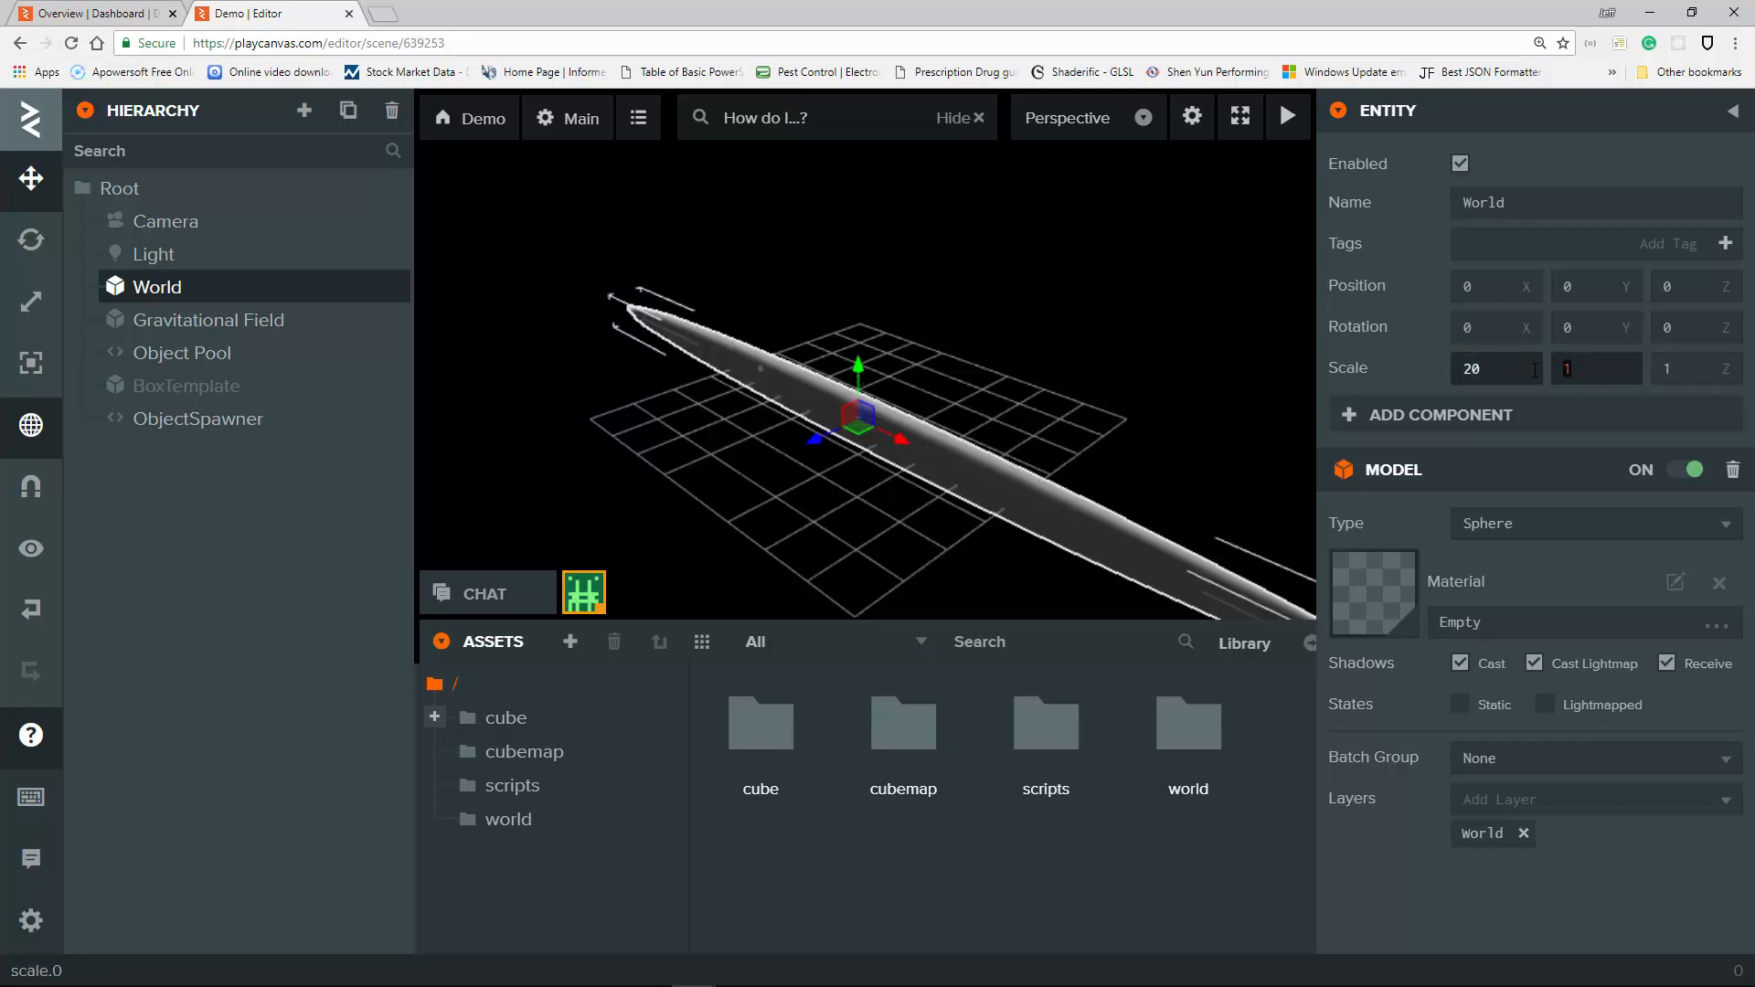
pyautogui.write('20')
pyautogui.click(1655, 366)
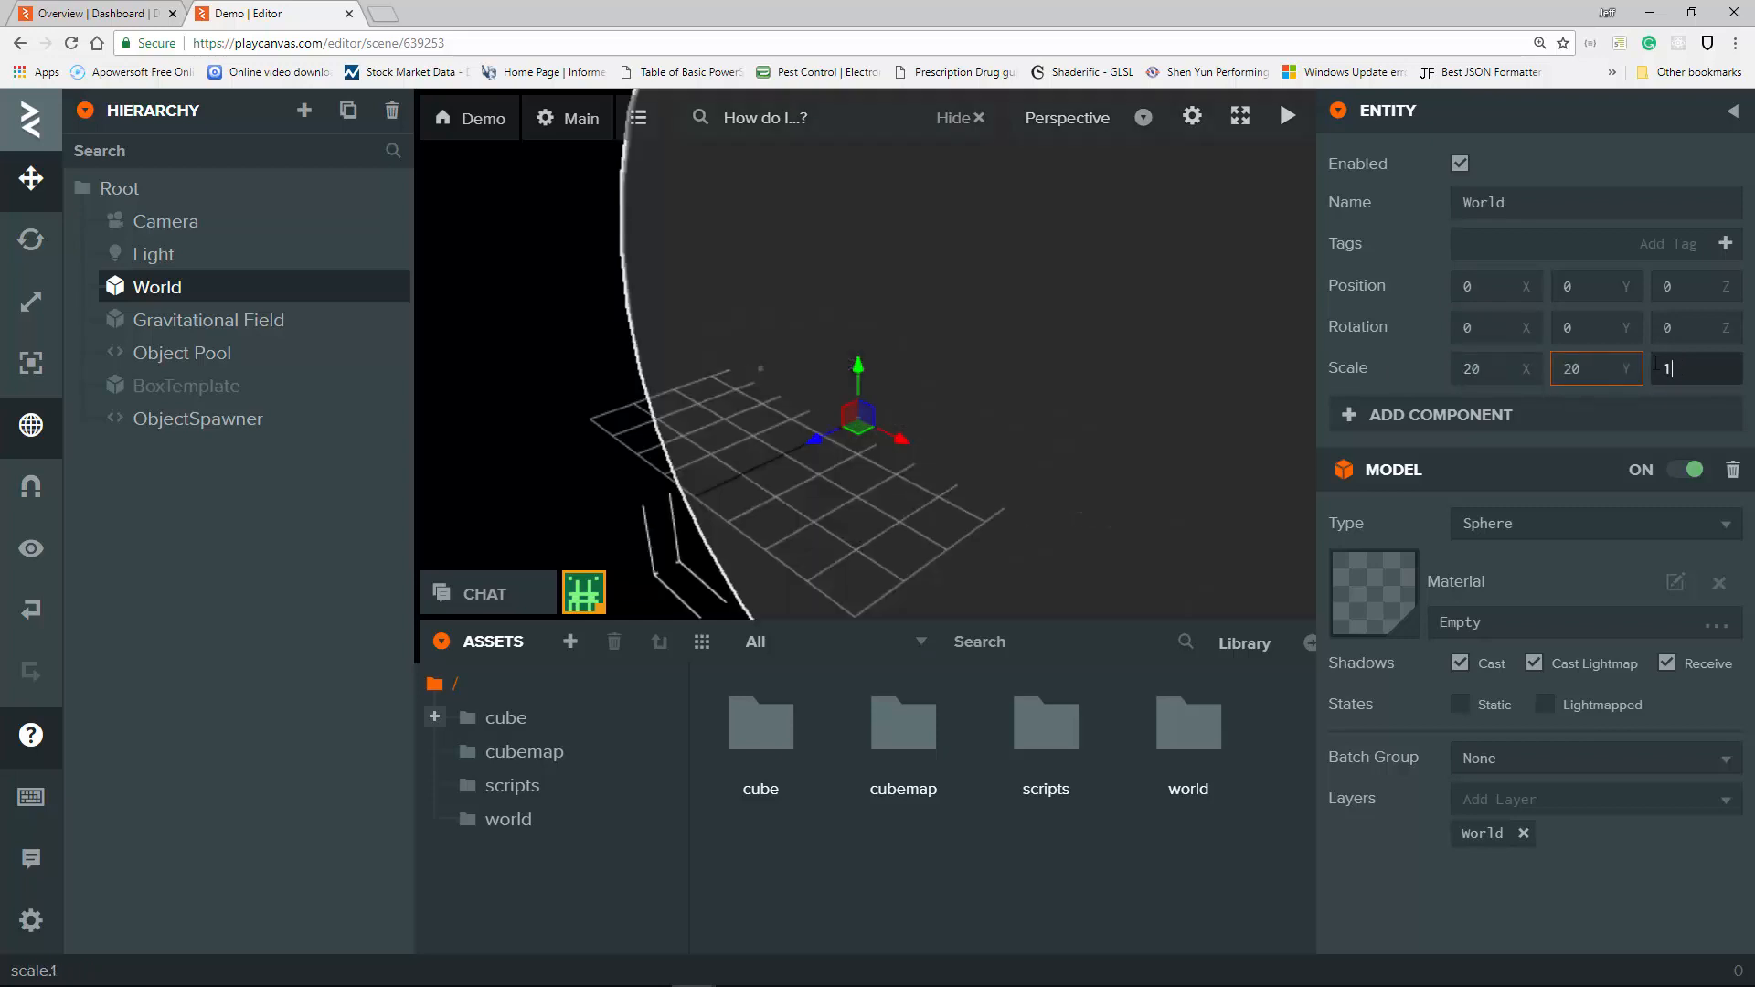
pyautogui.doubleClick(1655, 365)
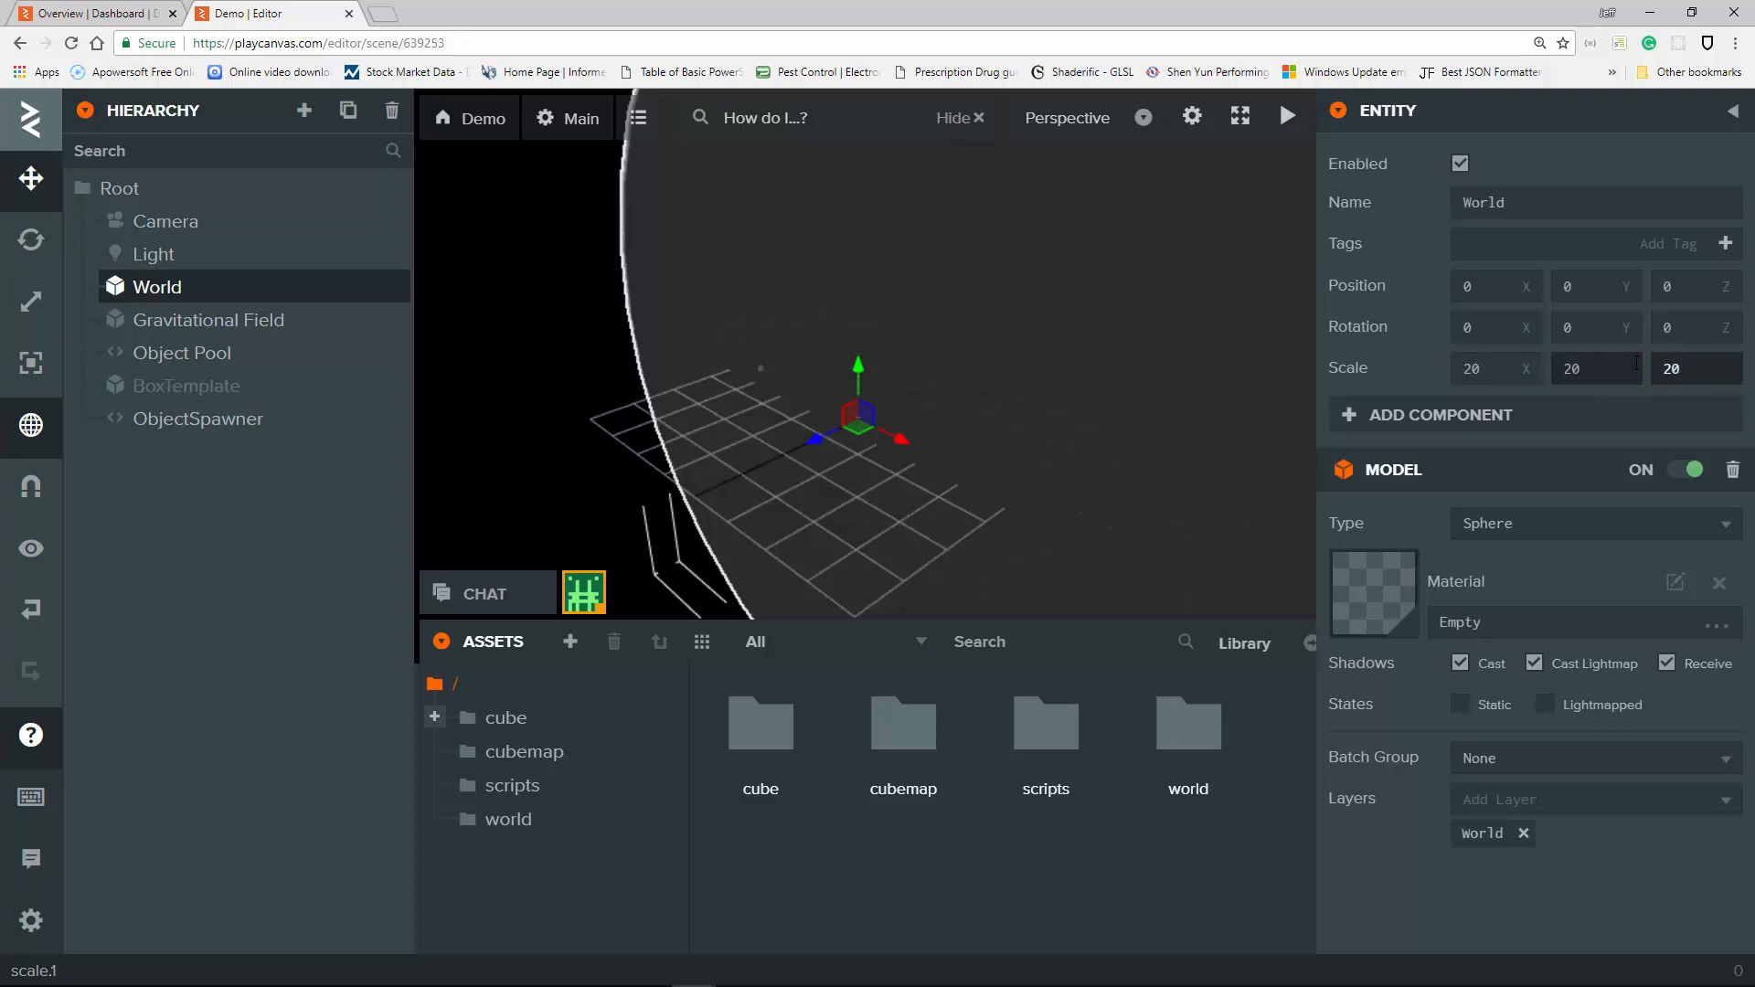
pyautogui.click(1641, 364)
# Focus the viewport on the World sphere and examine it from different distances.
pyautogui.scroll(-7, 879, 430)
pyautogui.scroll(-3, 878, 436)
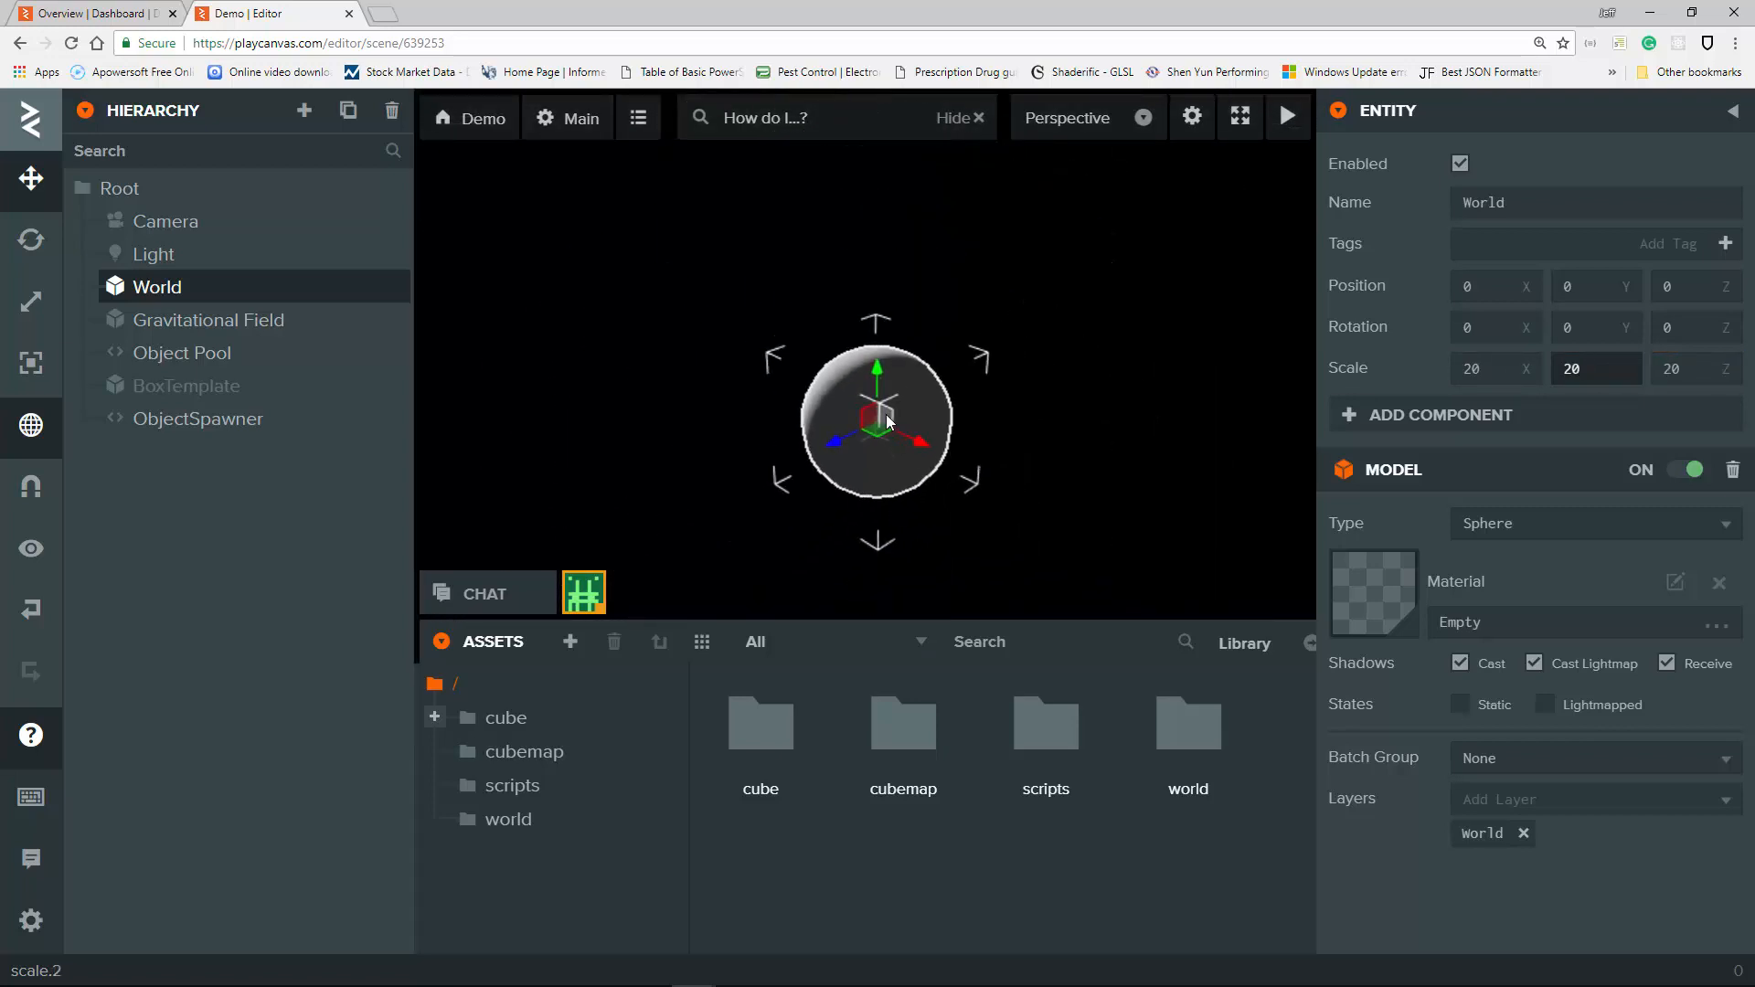
pyautogui.scroll(4, 892, 407)
pyautogui.scroll(-4, 892, 407)
pyautogui.scroll(4, 1014, 365)
pyautogui.scroll(-4, 1124, 320)
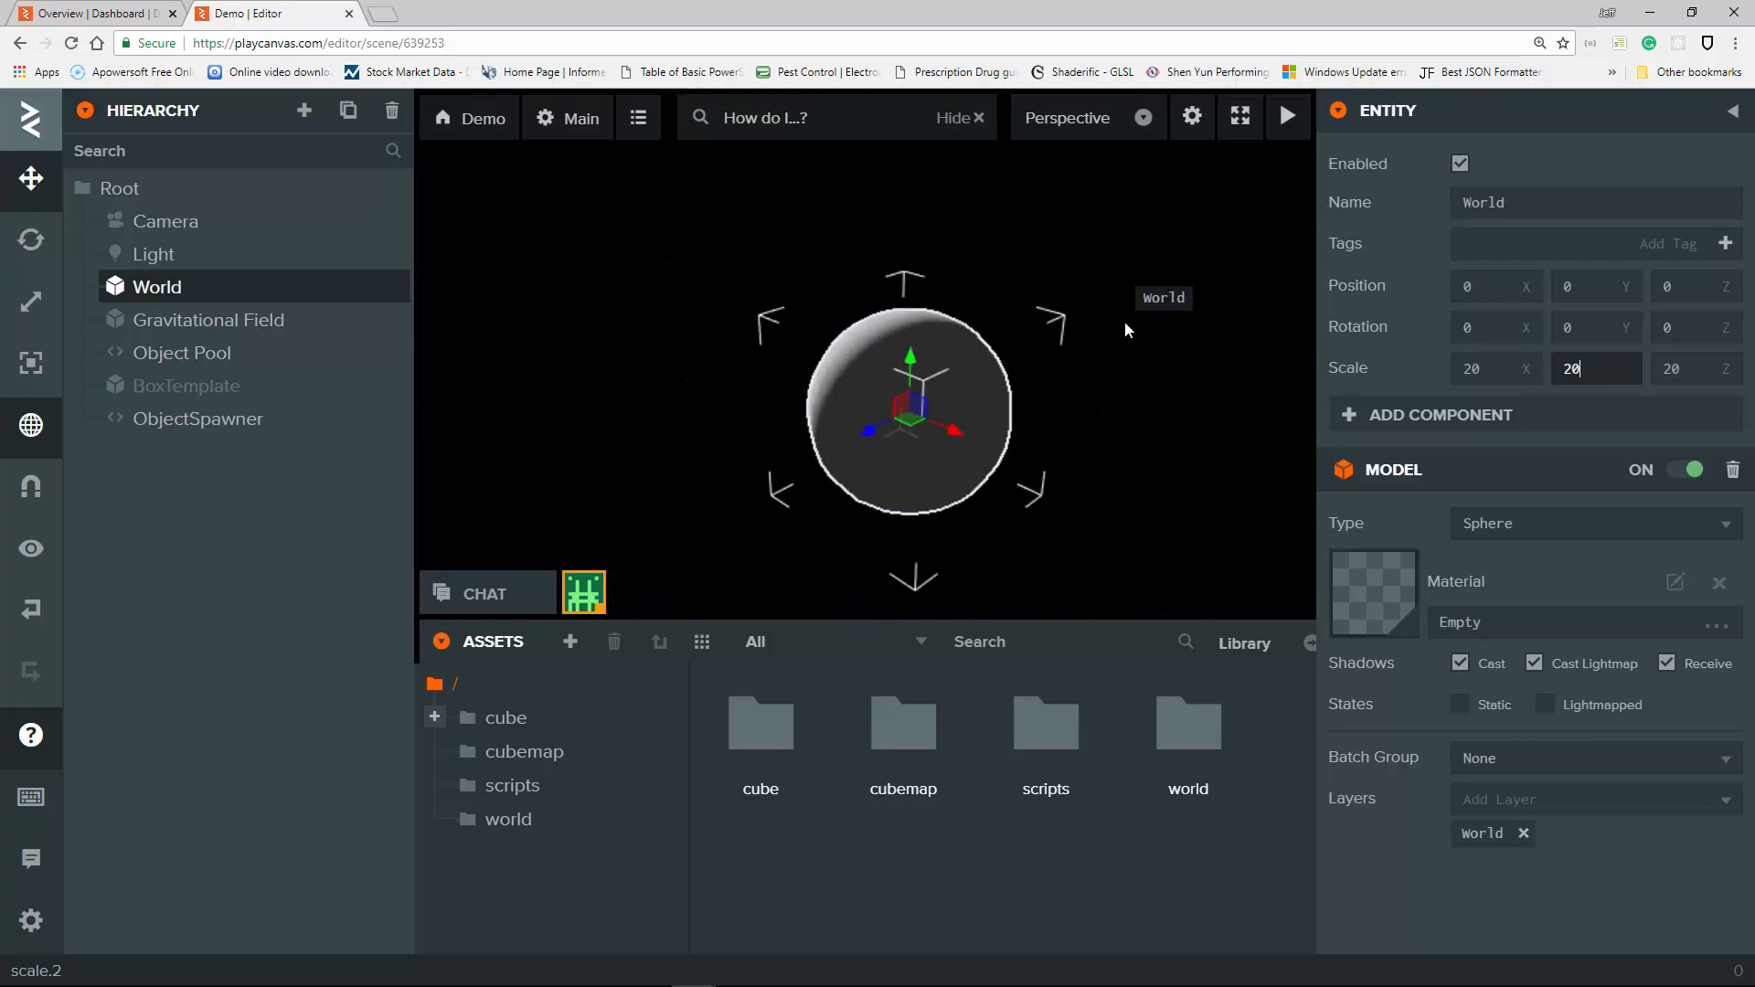
pyautogui.scroll(7, 1111, 340)
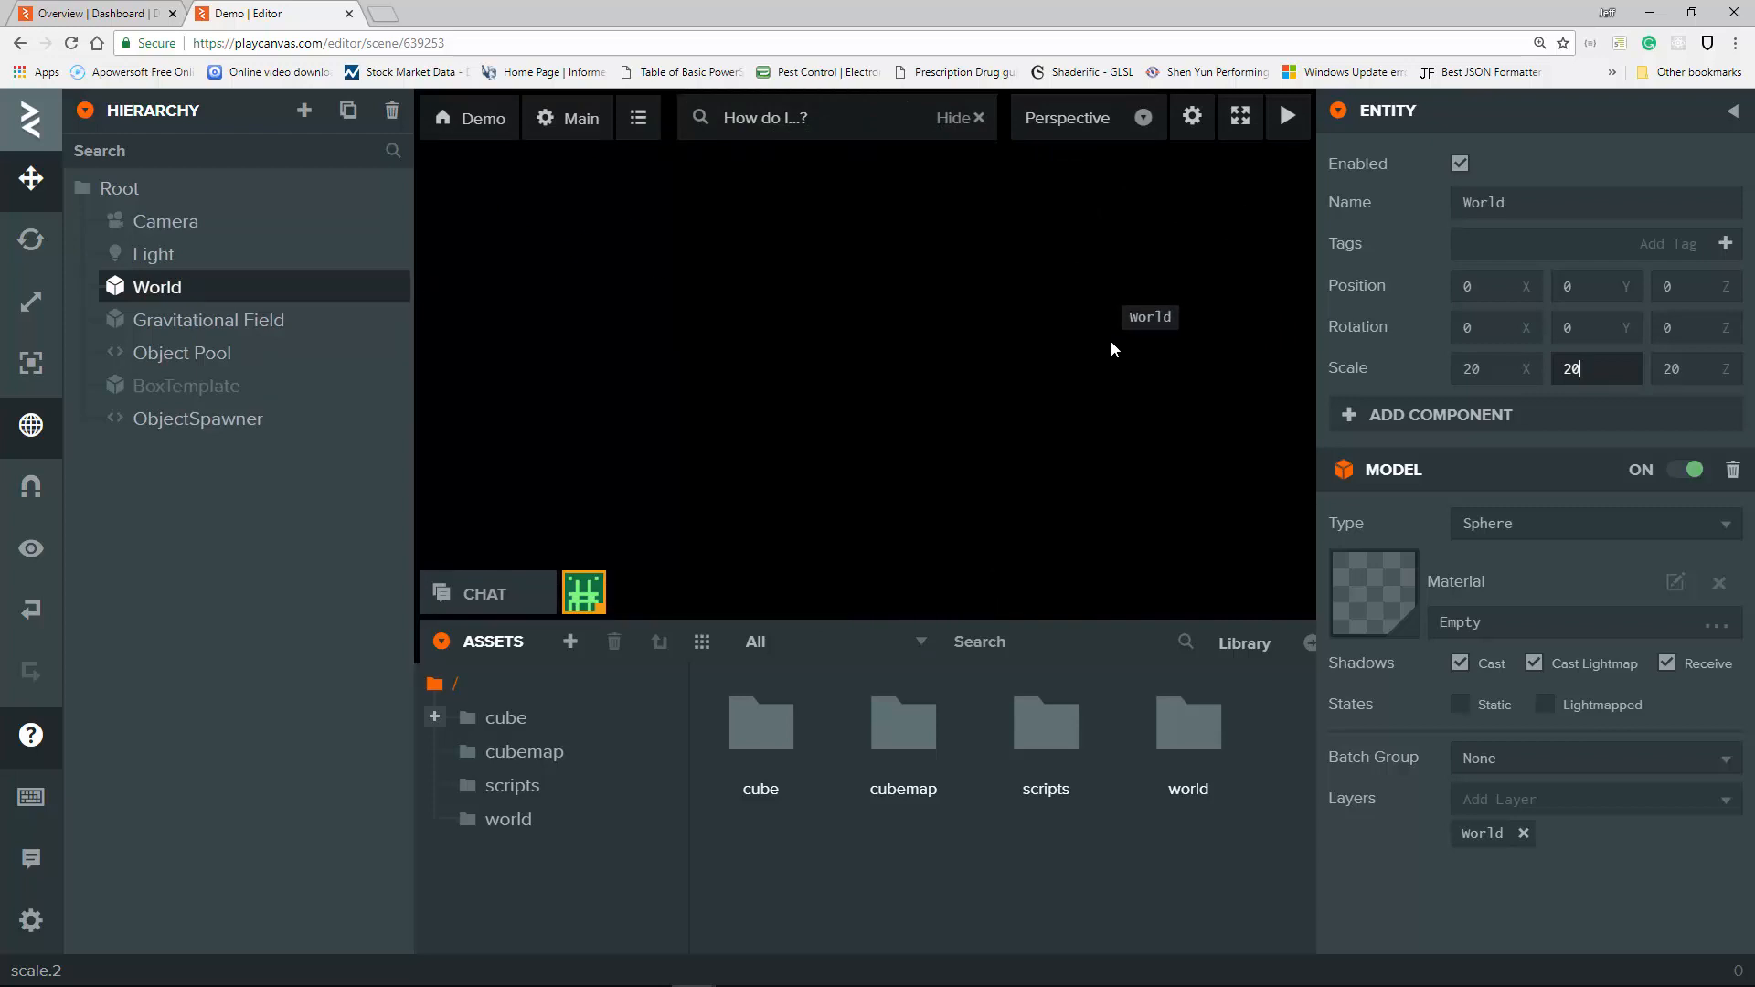
pyautogui.write('f')
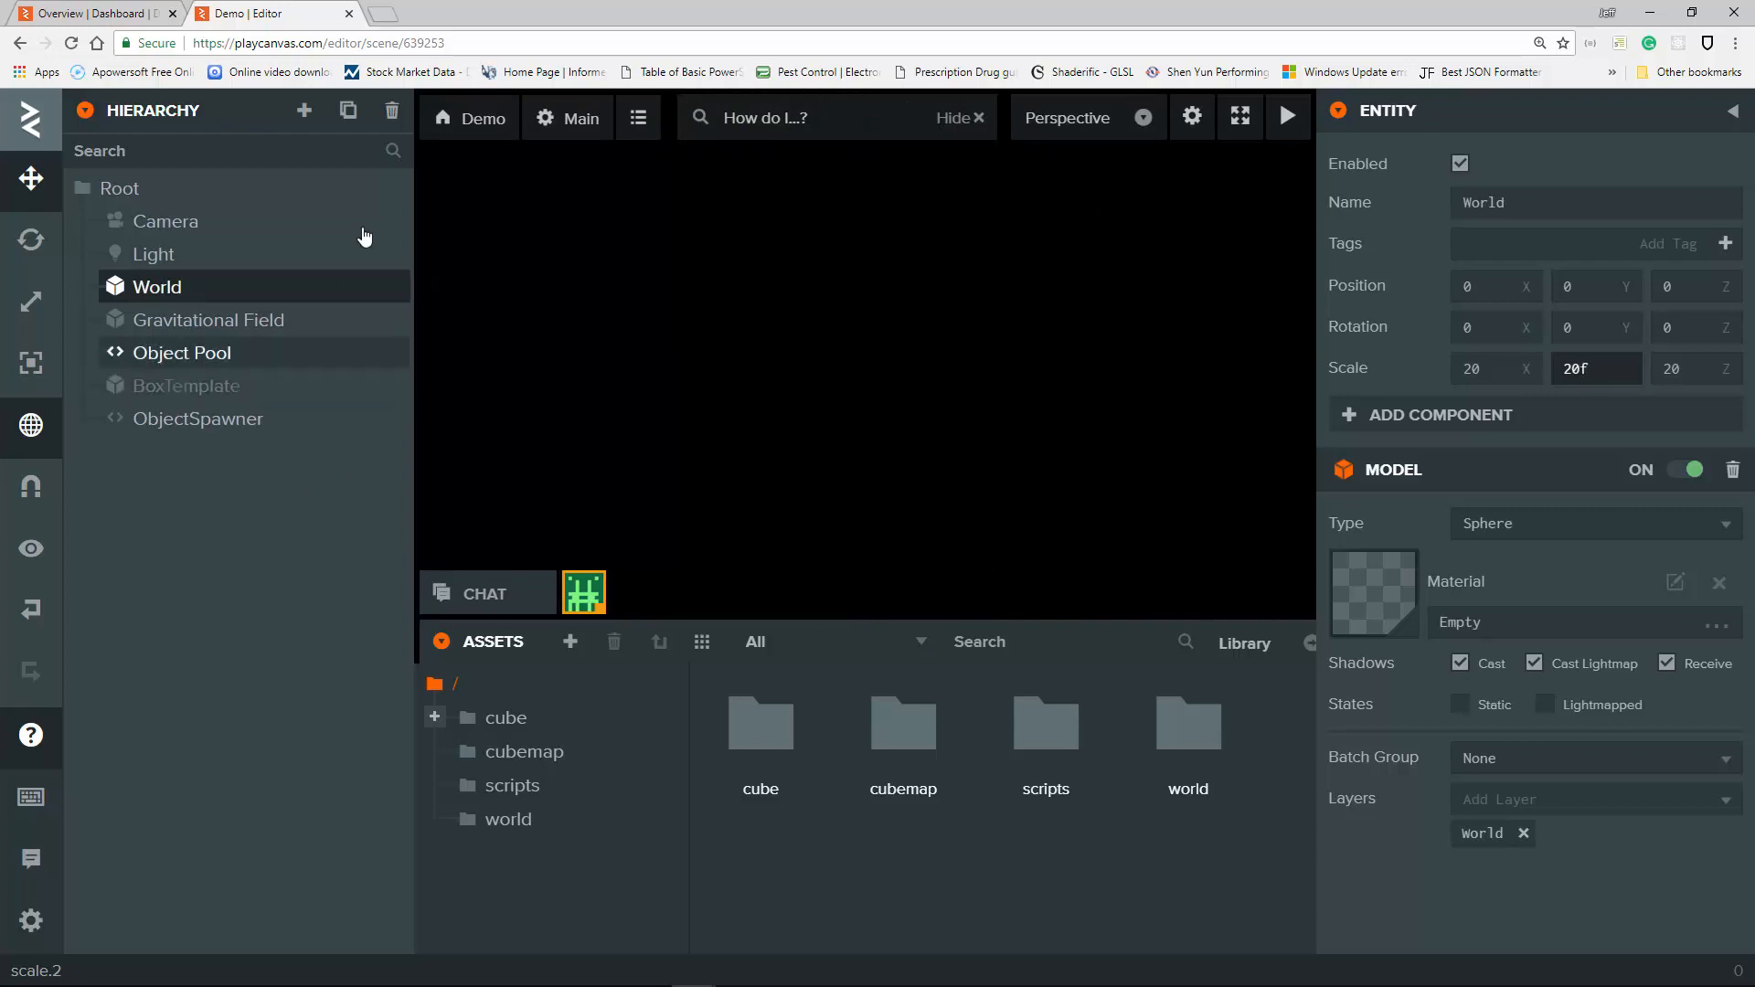
pyautogui.click(1055, 182)
pyautogui.press('f')
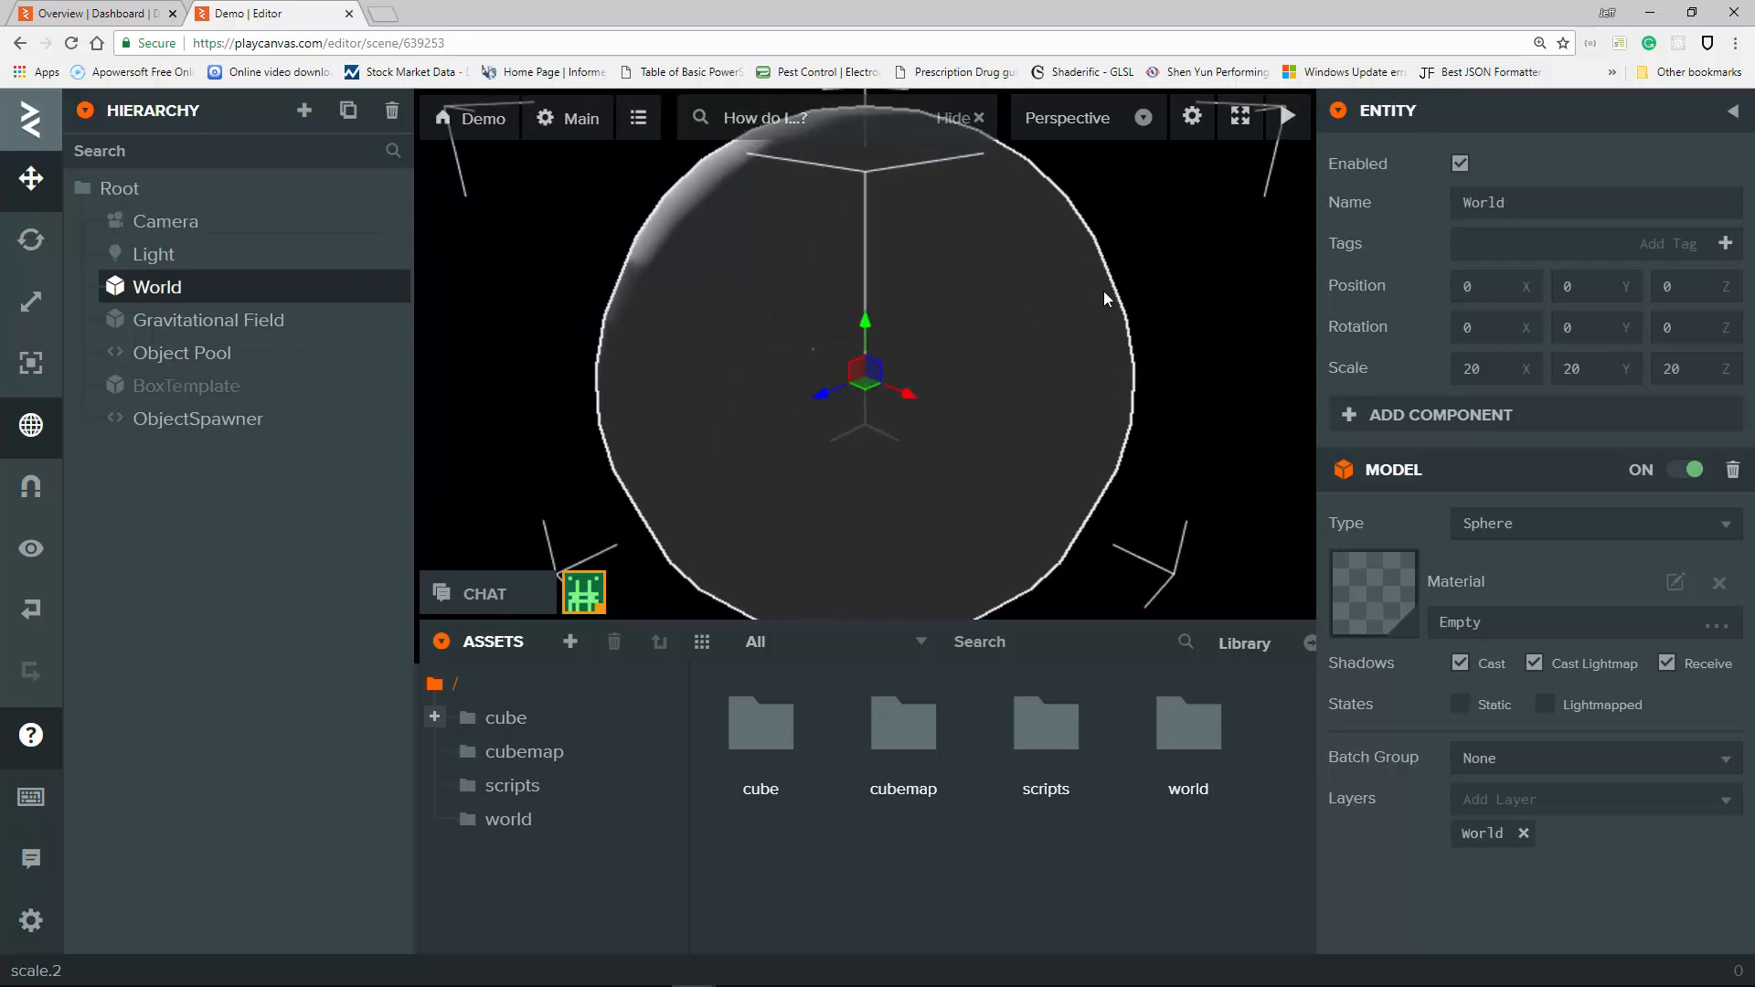
pyautogui.scroll(-3, 1104, 291)
pyautogui.scroll(2, 1039, 219)
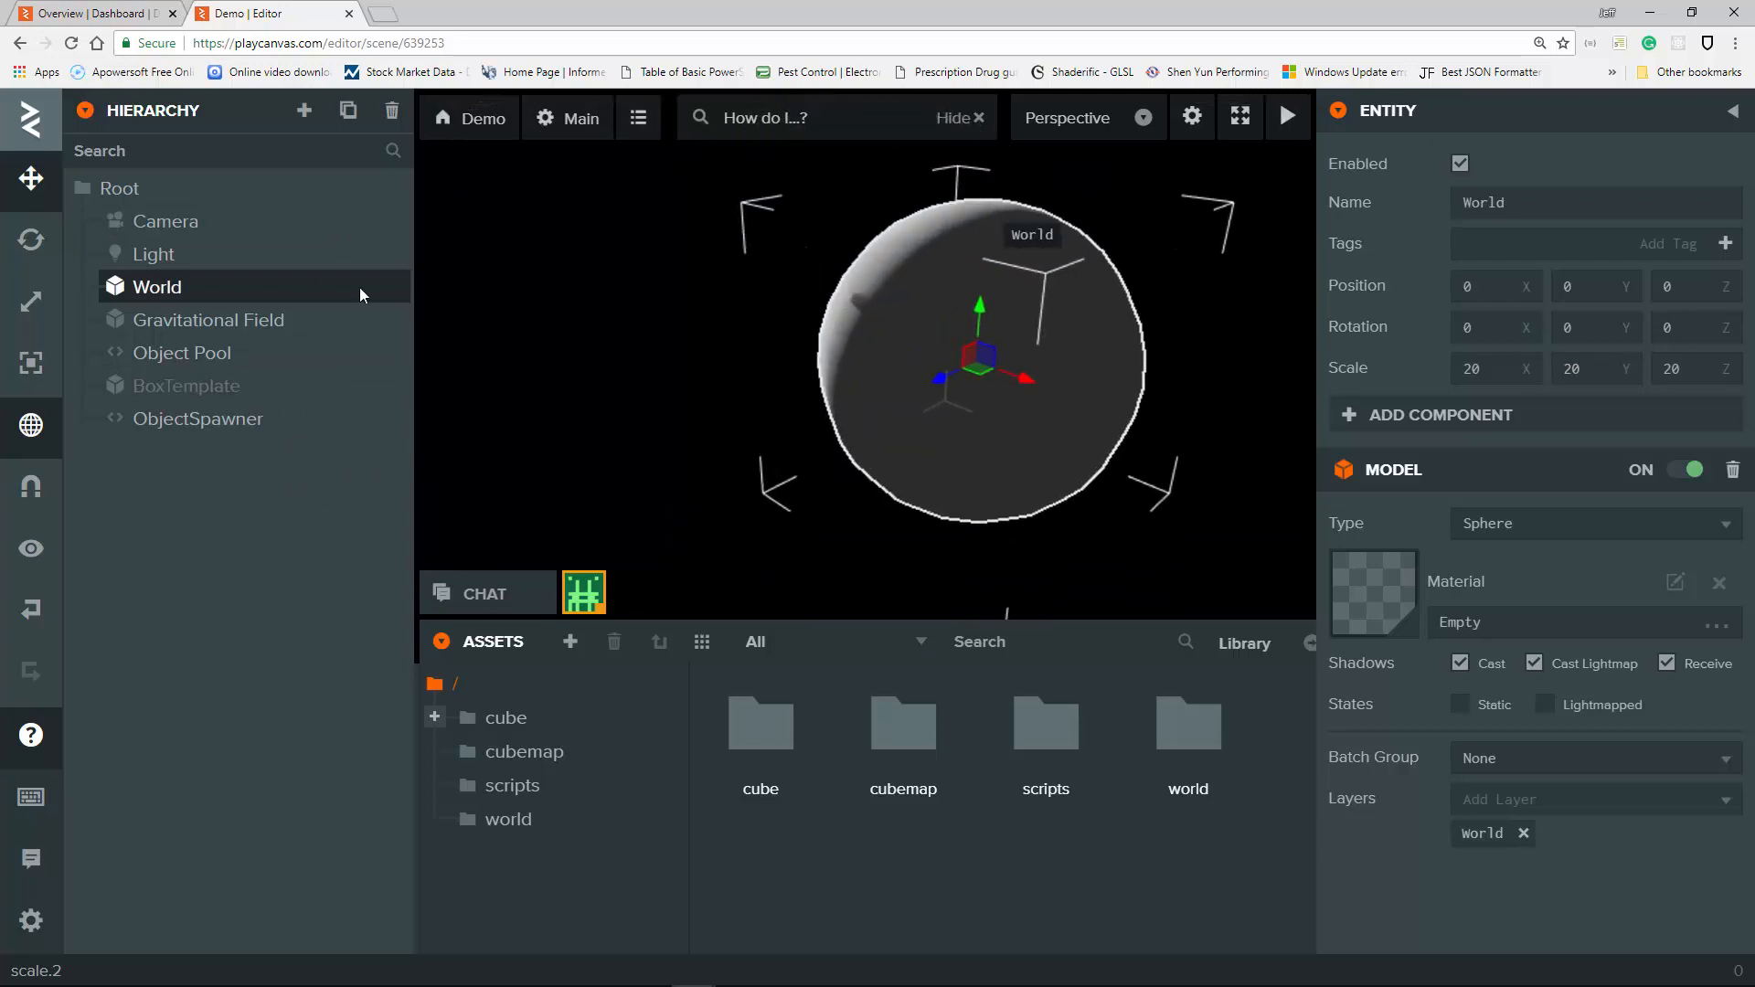
pyautogui.scroll(4, 1223, 247)
pyautogui.scroll(-3, 1216, 247)
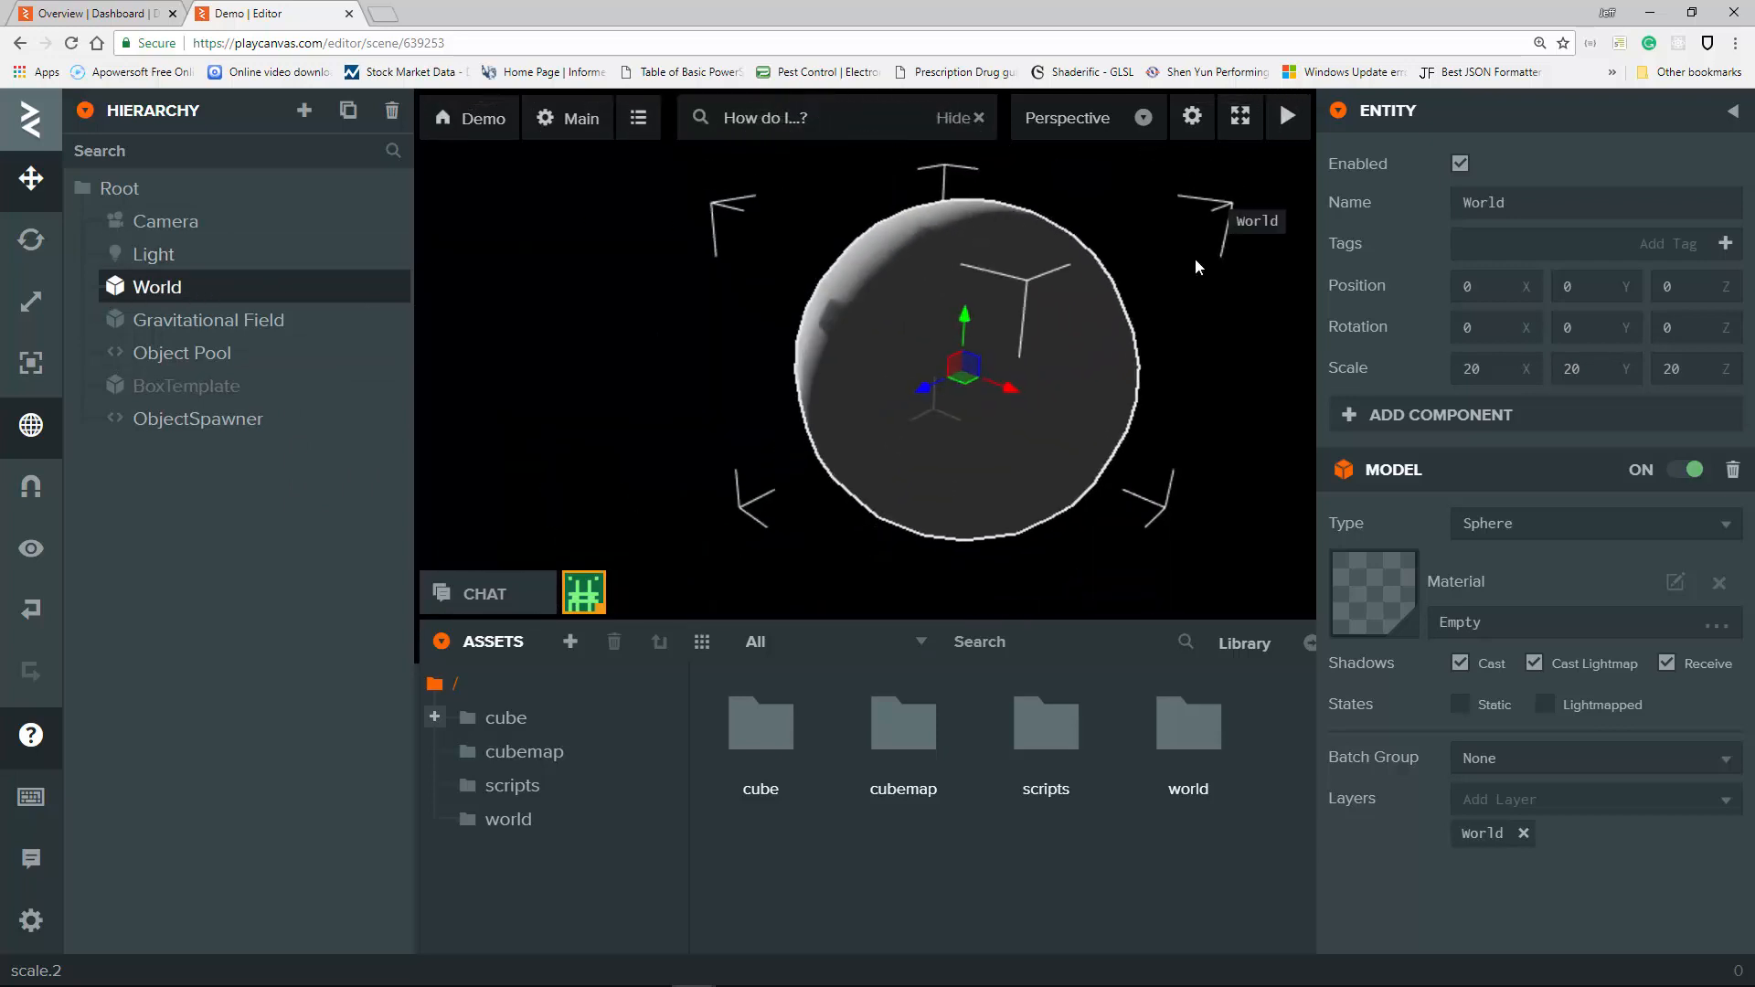
pyautogui.scroll(1, 1094, 305)
pyautogui.scroll(-2, 1092, 299)
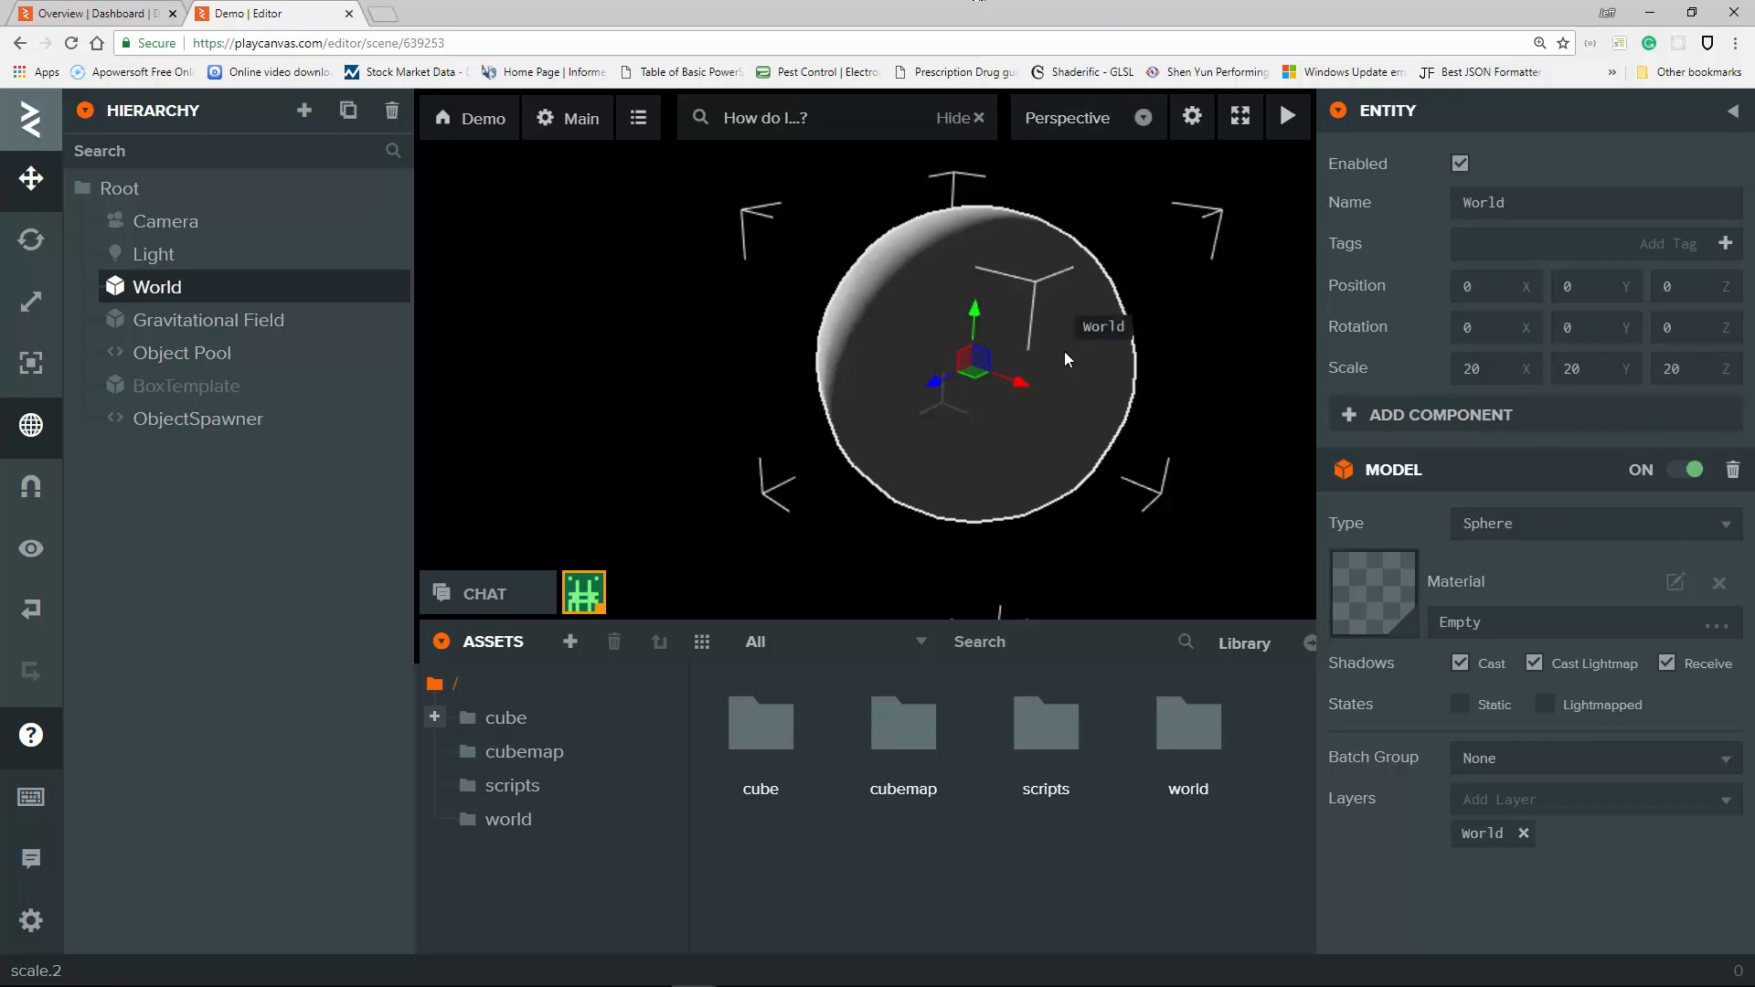
# Add a Collision component to the World entity with type Sphere and radius 10.
pyautogui.click(1458, 421)
pyautogui.click(1532, 460)
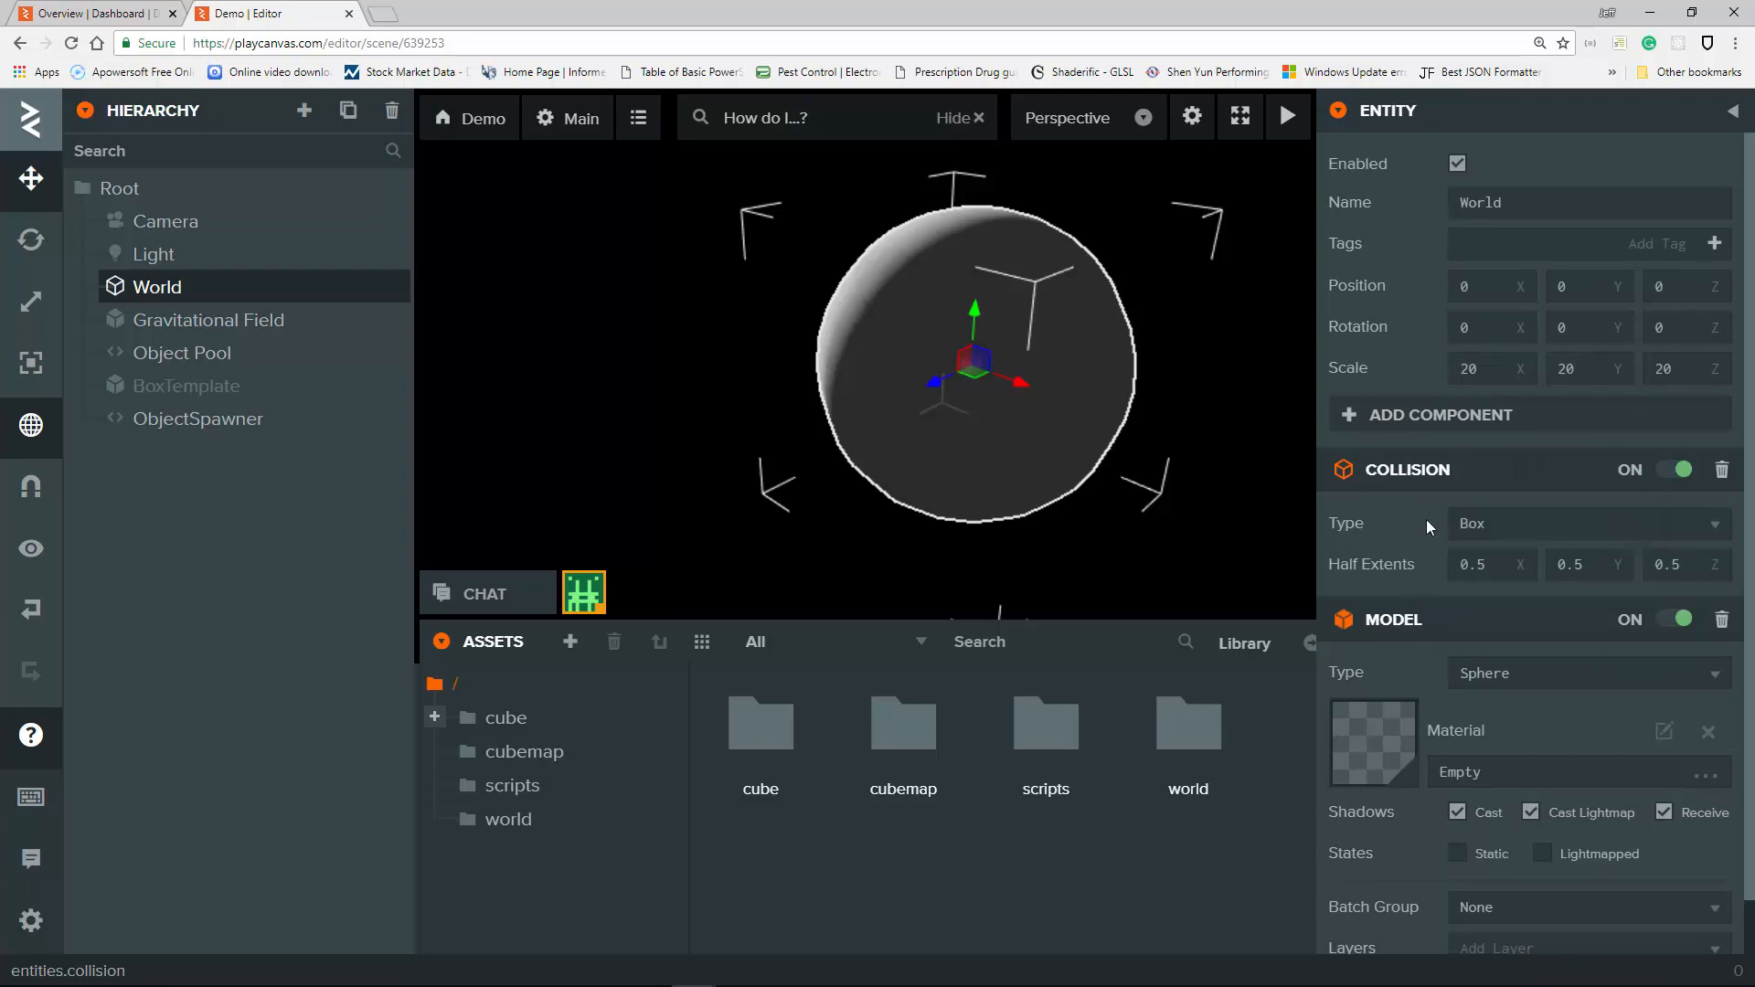
pyautogui.click(1531, 524)
pyautogui.click(1531, 554)
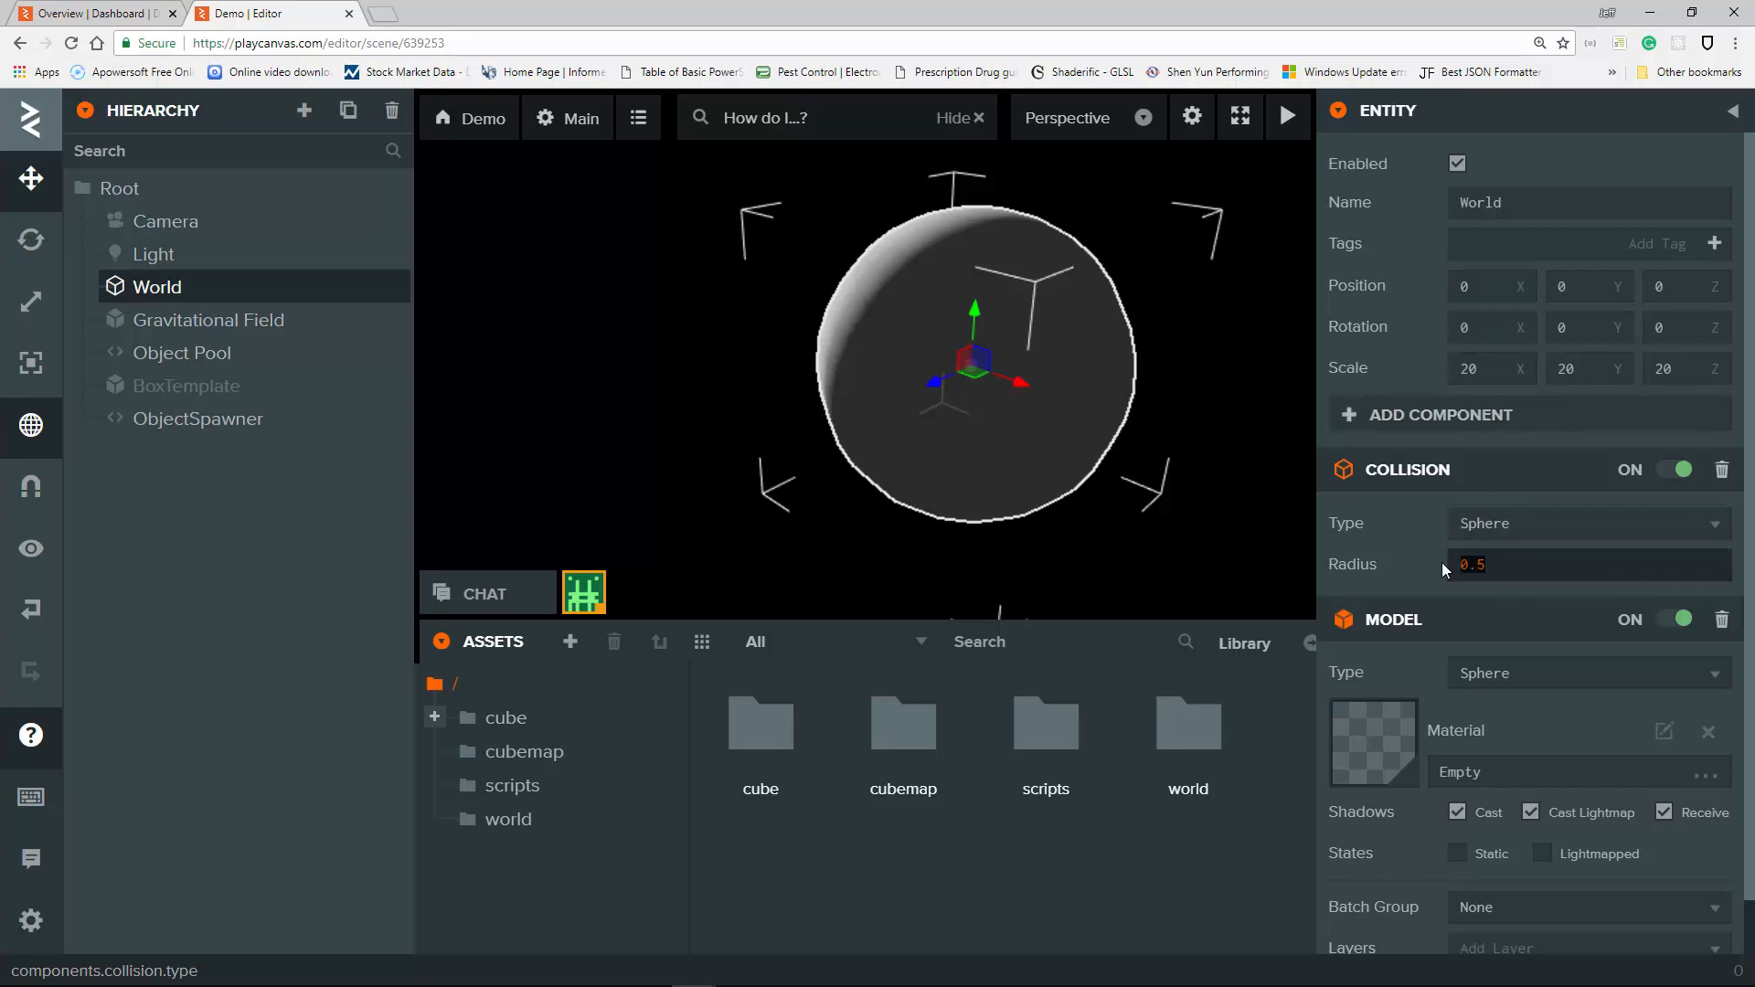
pyautogui.write('0')
pyautogui.press('Return')
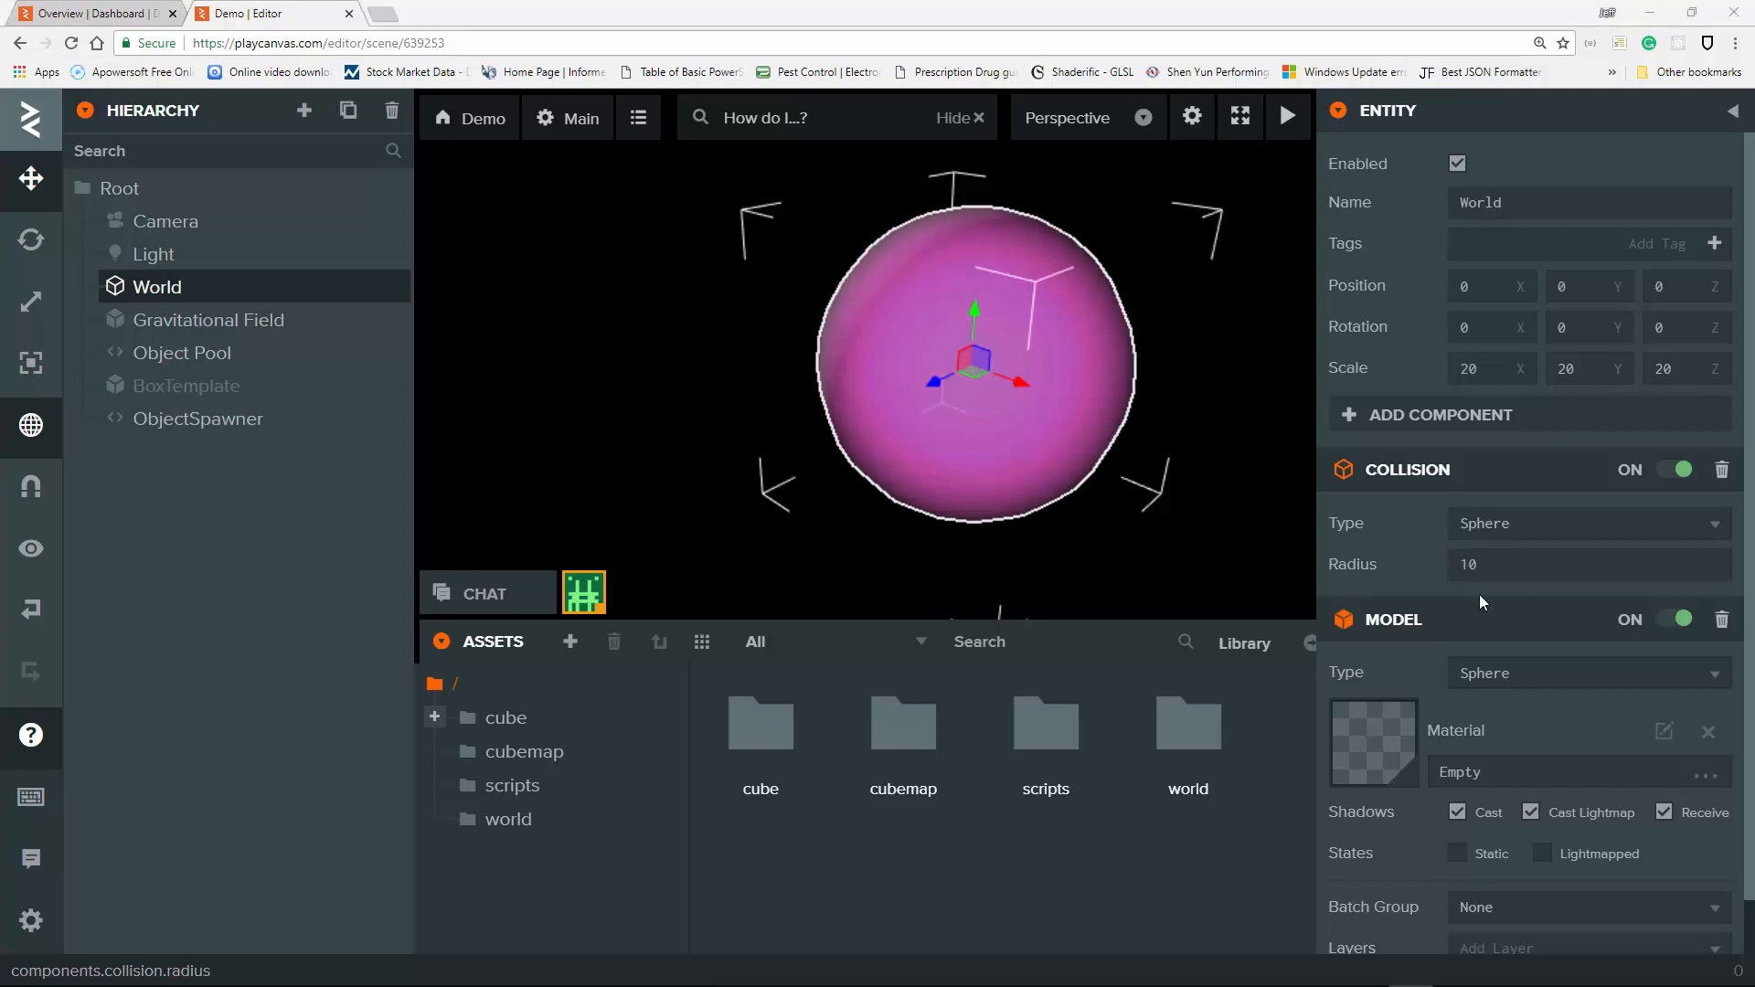
# Add a Rigid Body component to the World entity and bring its settings into view.
pyautogui.click(1397, 416)
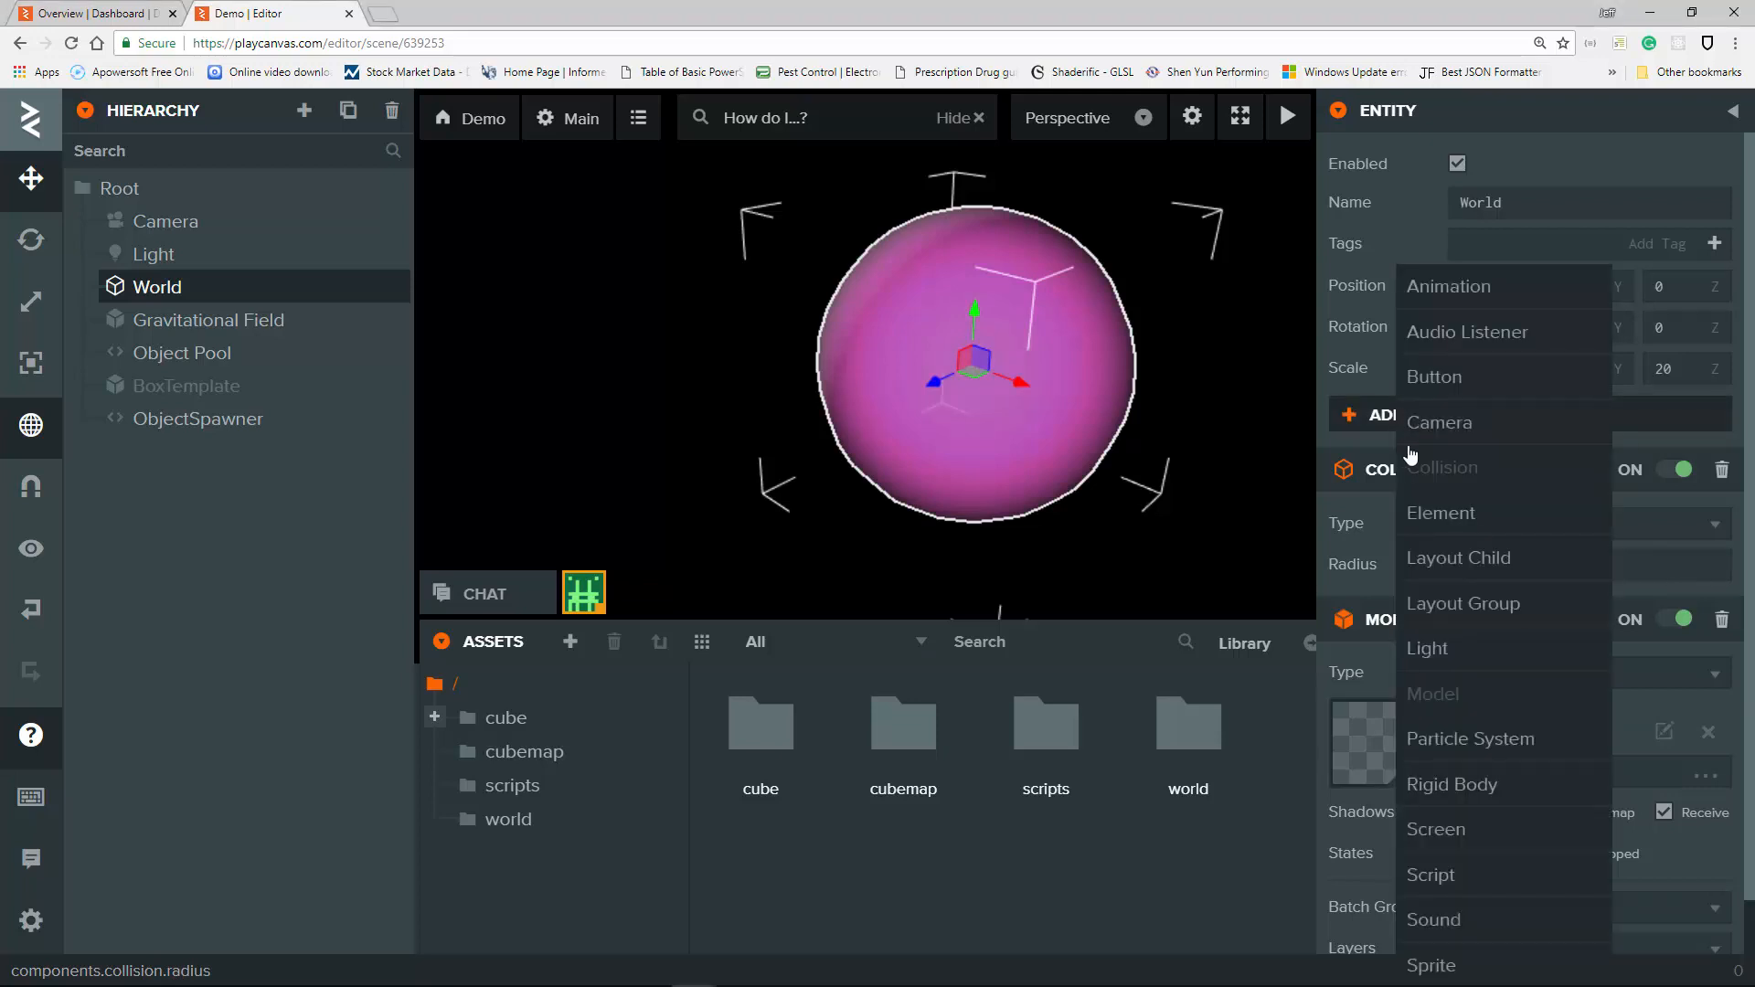
pyautogui.click(1453, 784)
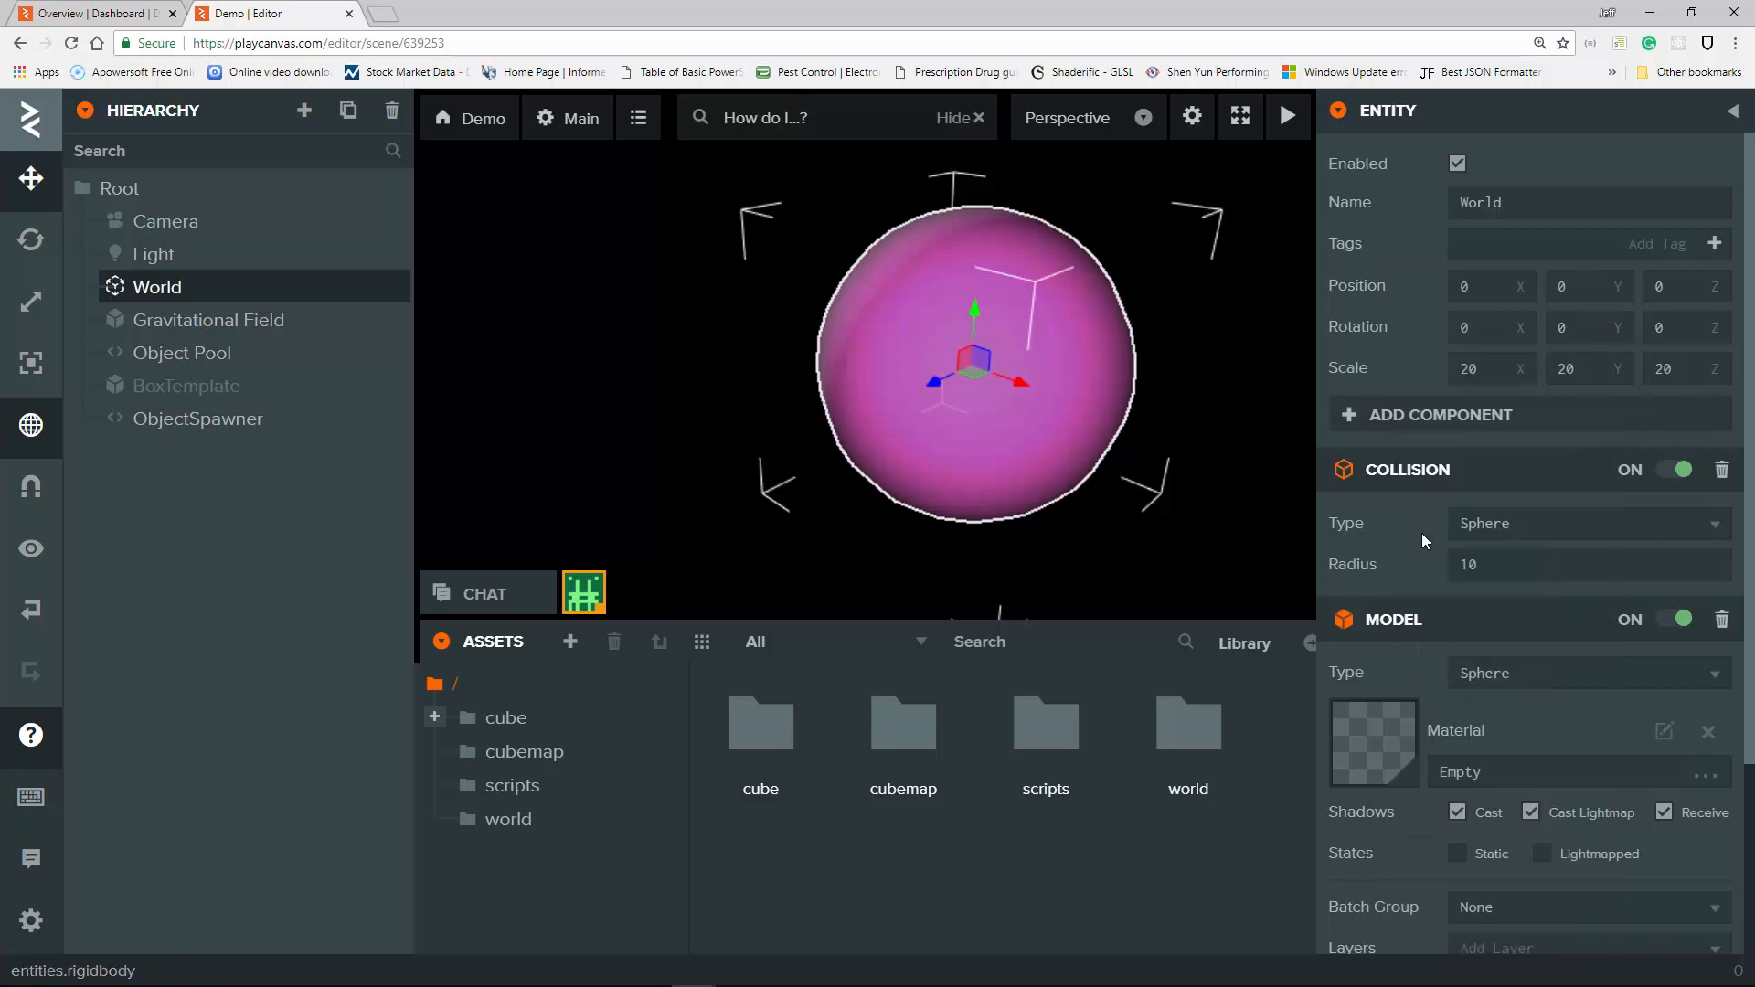
pyautogui.scroll(-3, 1422, 533)
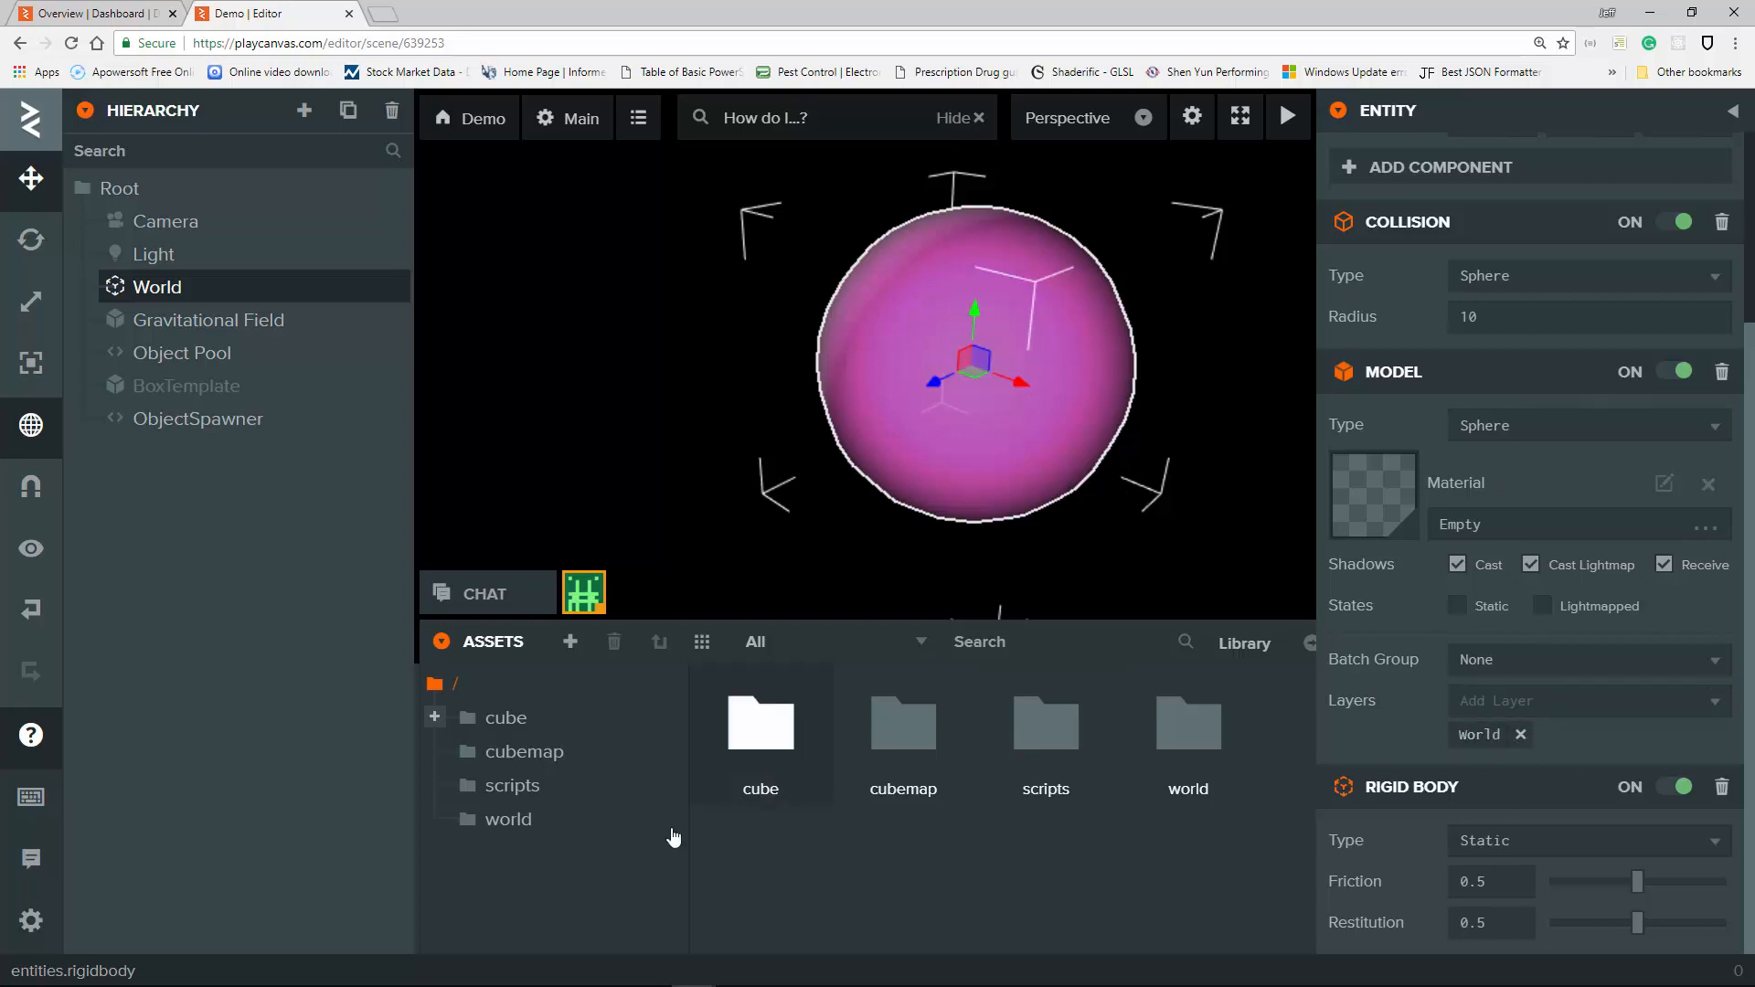
# Create a new material asset inside the world folder.
pyautogui.click(511, 824)
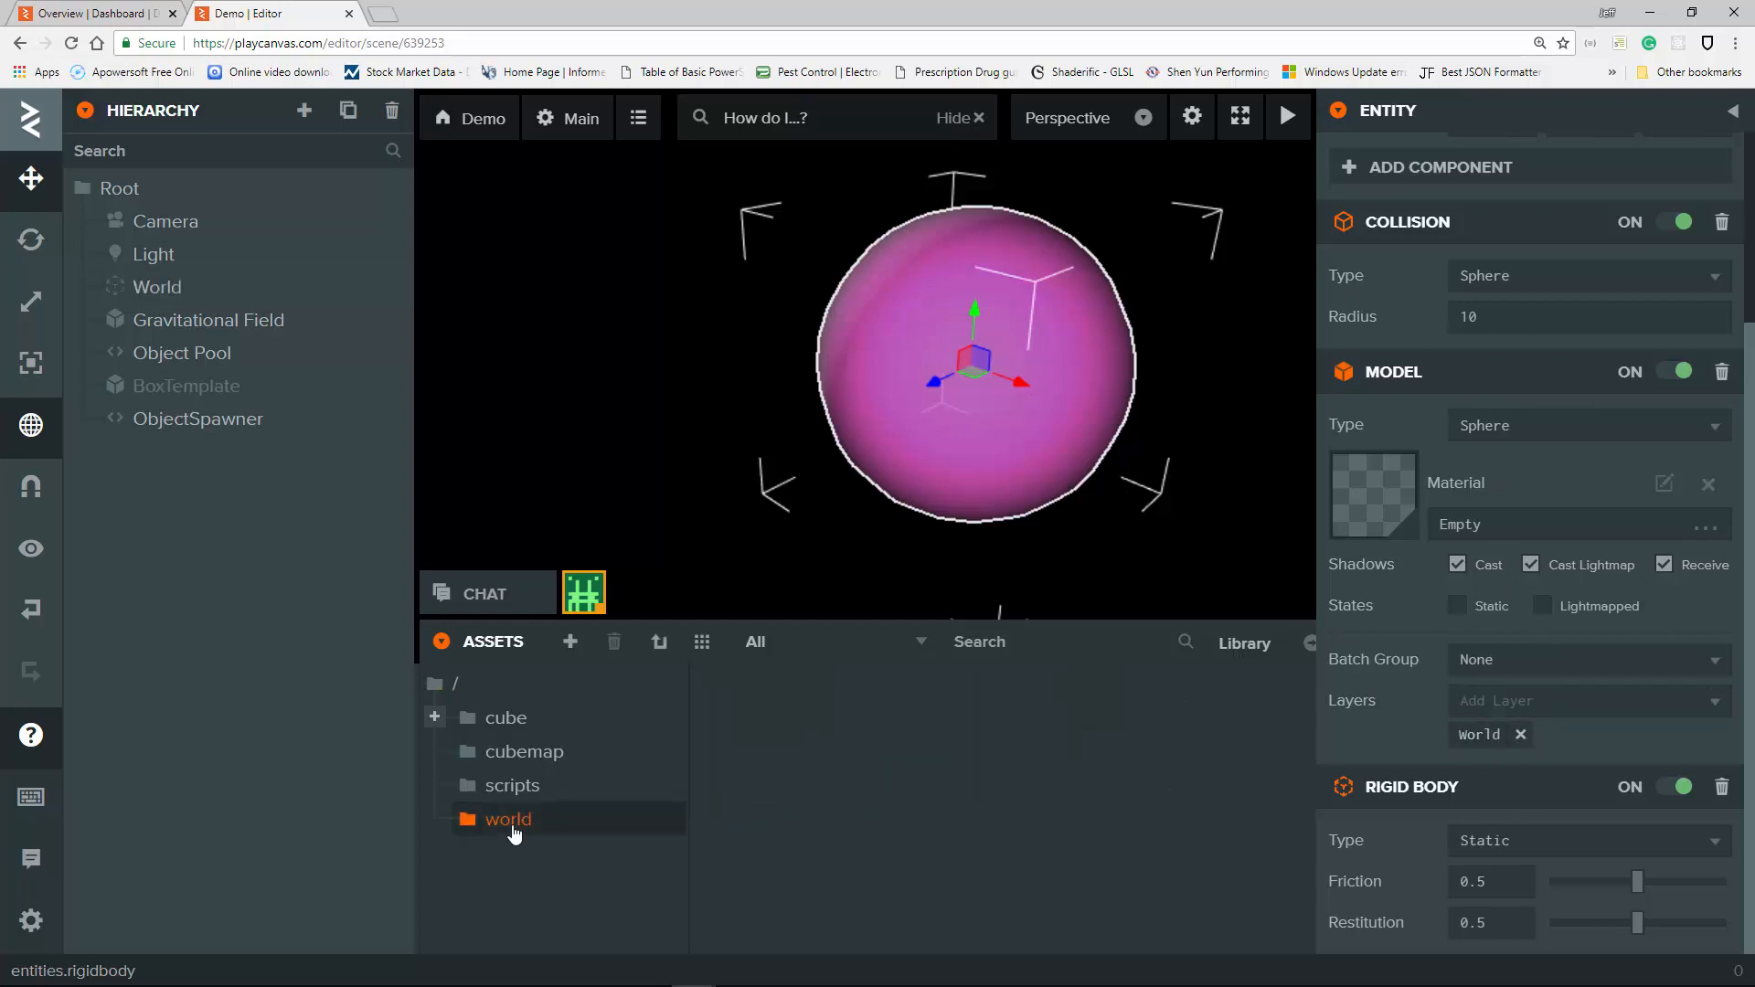
pyautogui.click(1131, 715)
pyautogui.rightClick(844, 707)
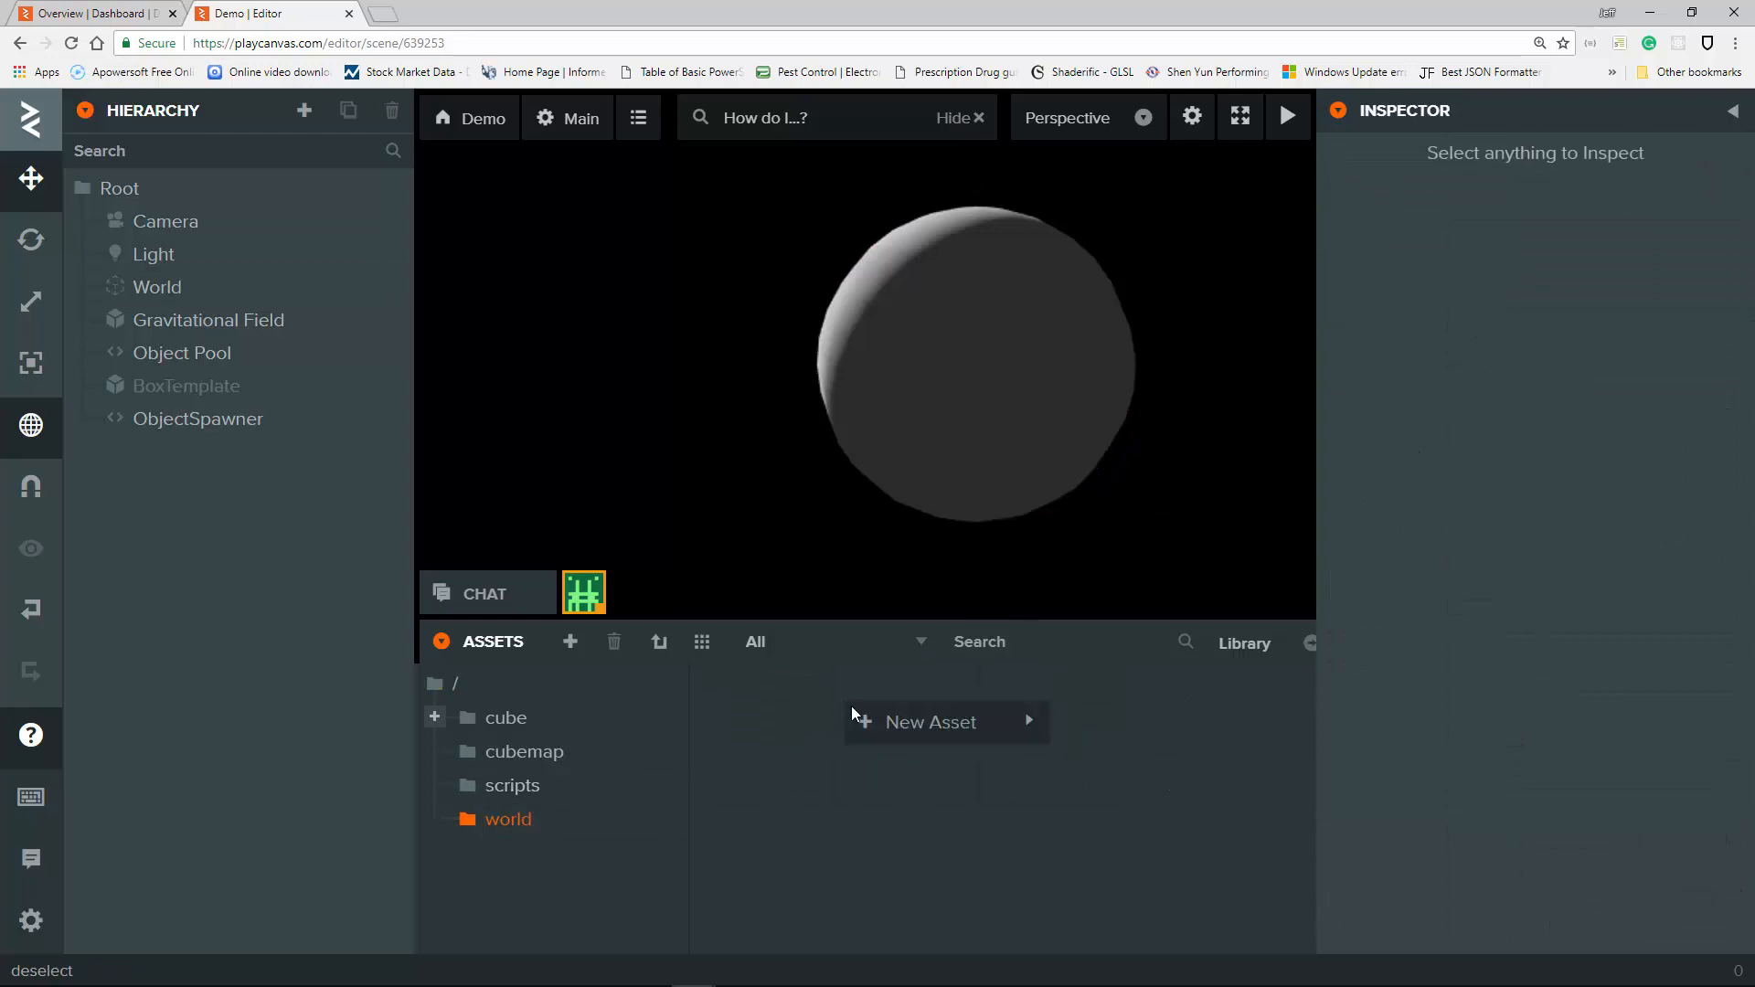
pyautogui.moveTo(1005, 720)
pyautogui.click(1143, 832)
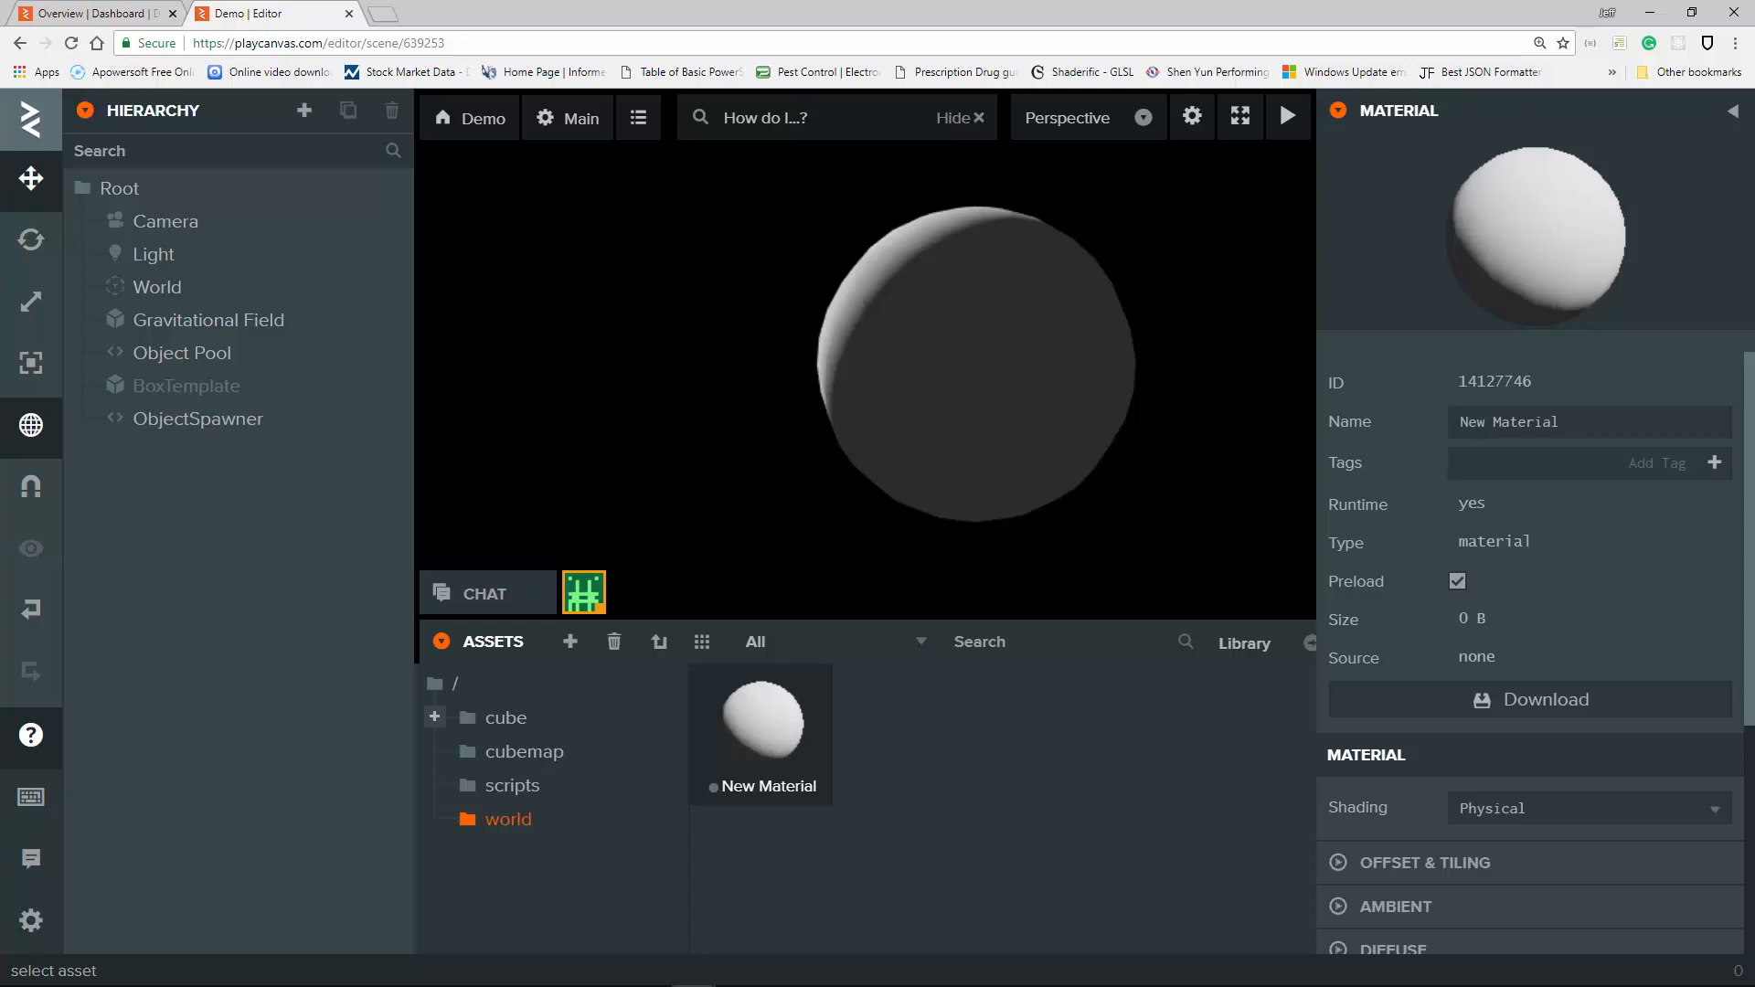
# Check the material name in the notes and rename the new material as WorldMaterial.
pyautogui.hotkey('alt', 'Tab')
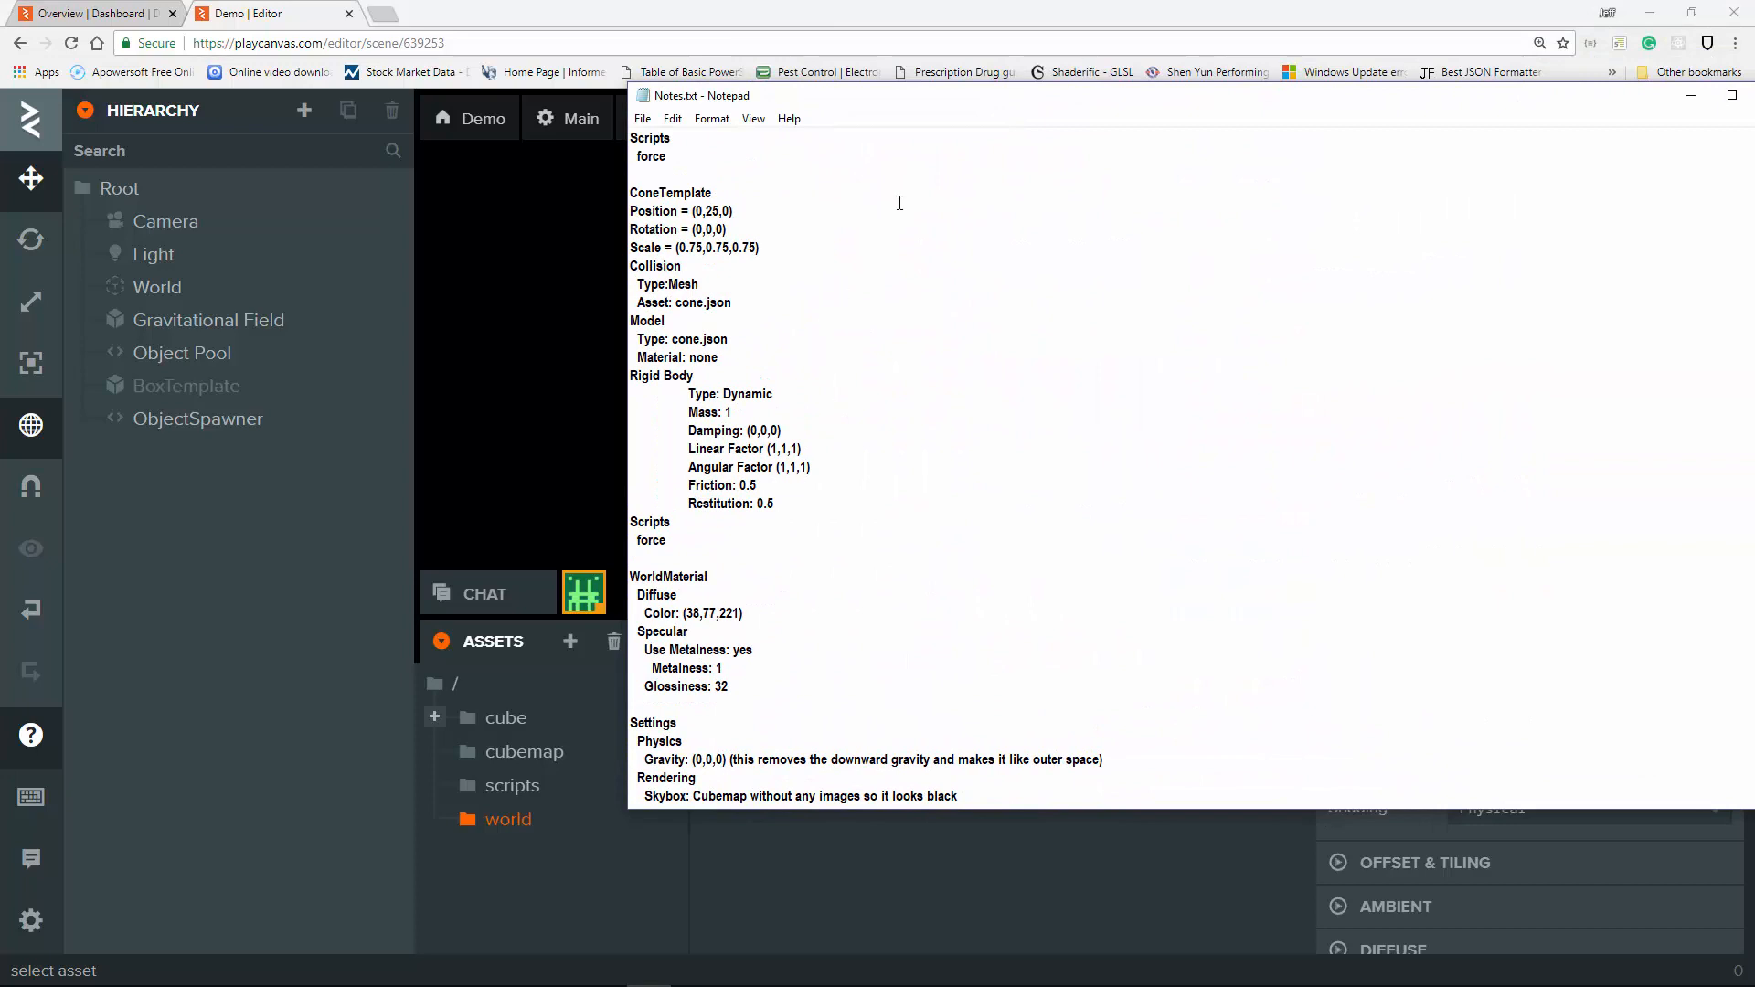
pyautogui.hotkey('alt', 'Tab')
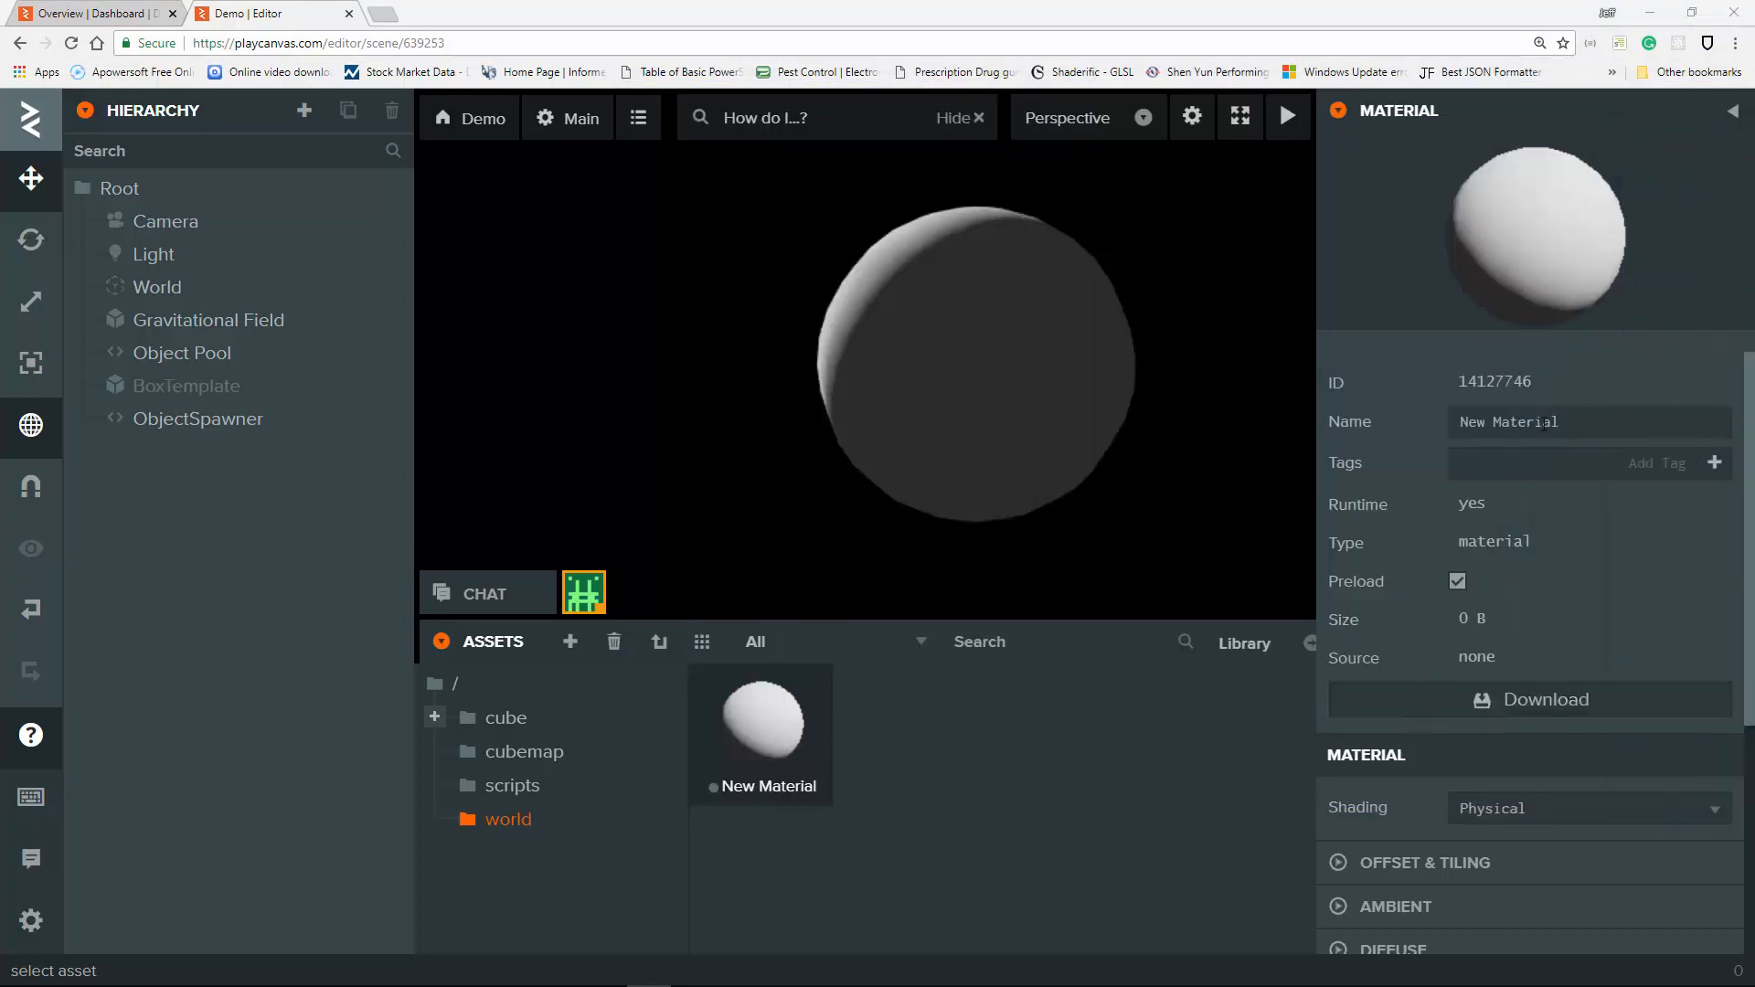
pyautogui.moveTo(1605, 422); pyautogui.dragTo(1420, 415)
pyautogui.write('W')
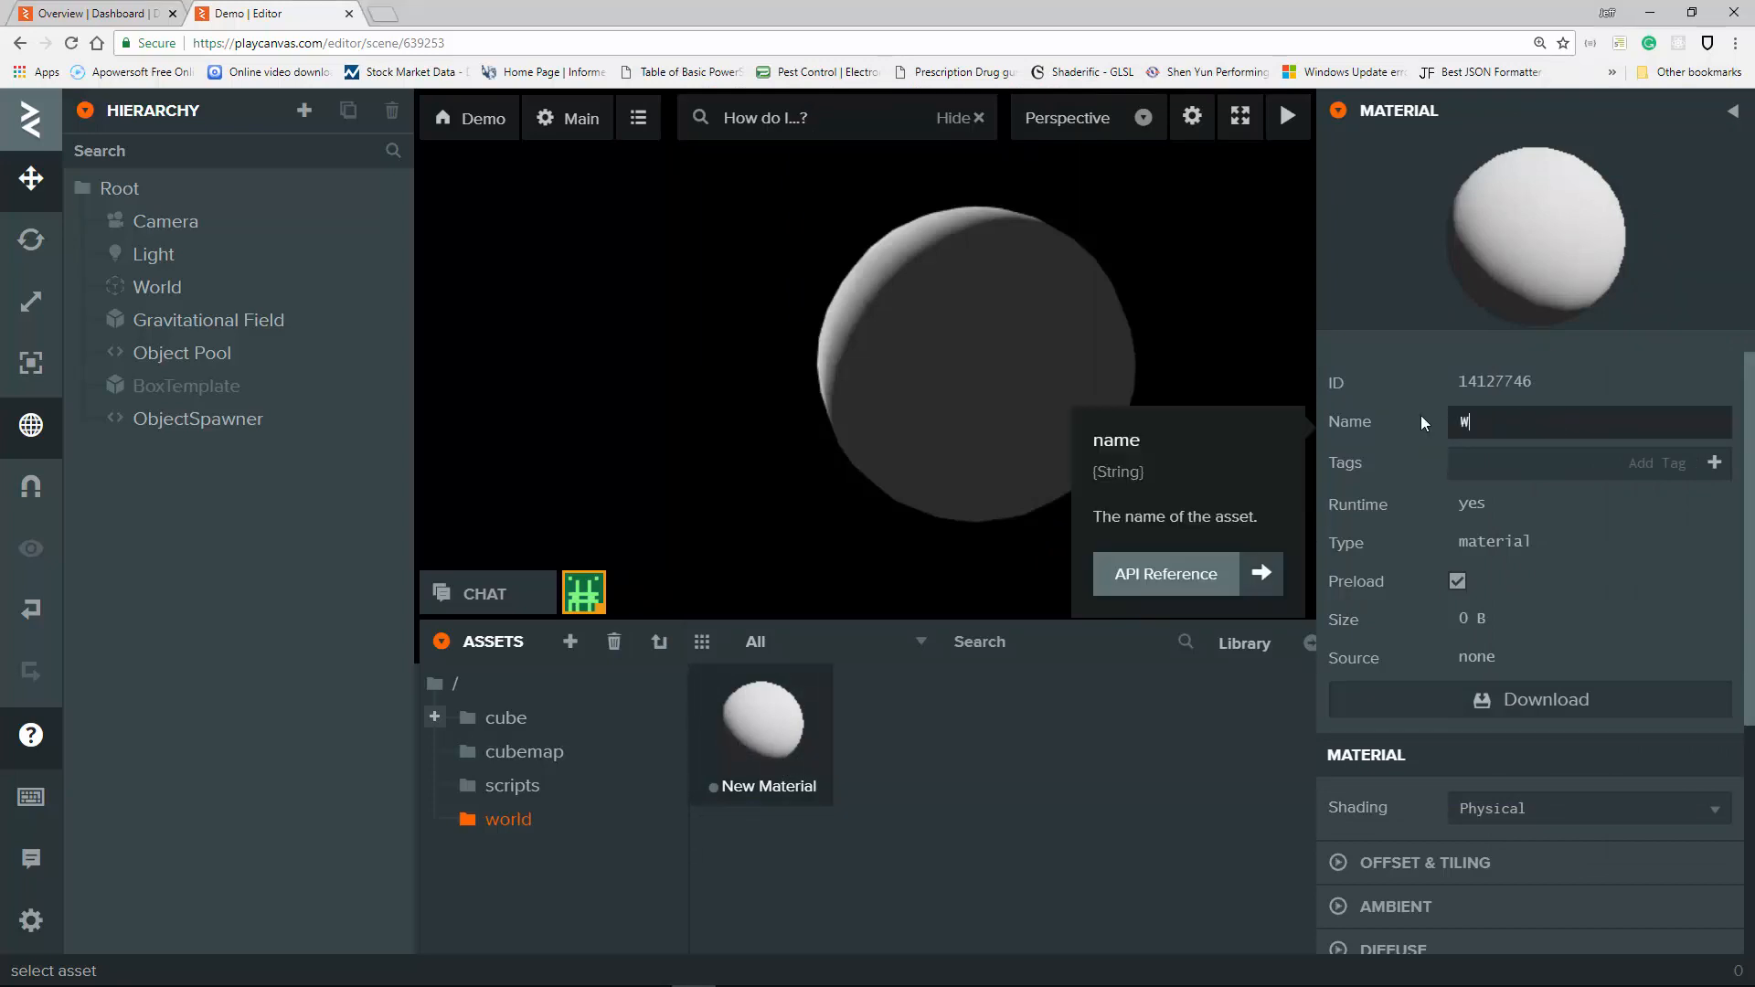
pyautogui.write('orldMaterial')
pyautogui.press('Return')
# Set WorldMaterial's diffuse color to RGB 38, 77, 221.
pyautogui.scroll(-3, 1637, 771)
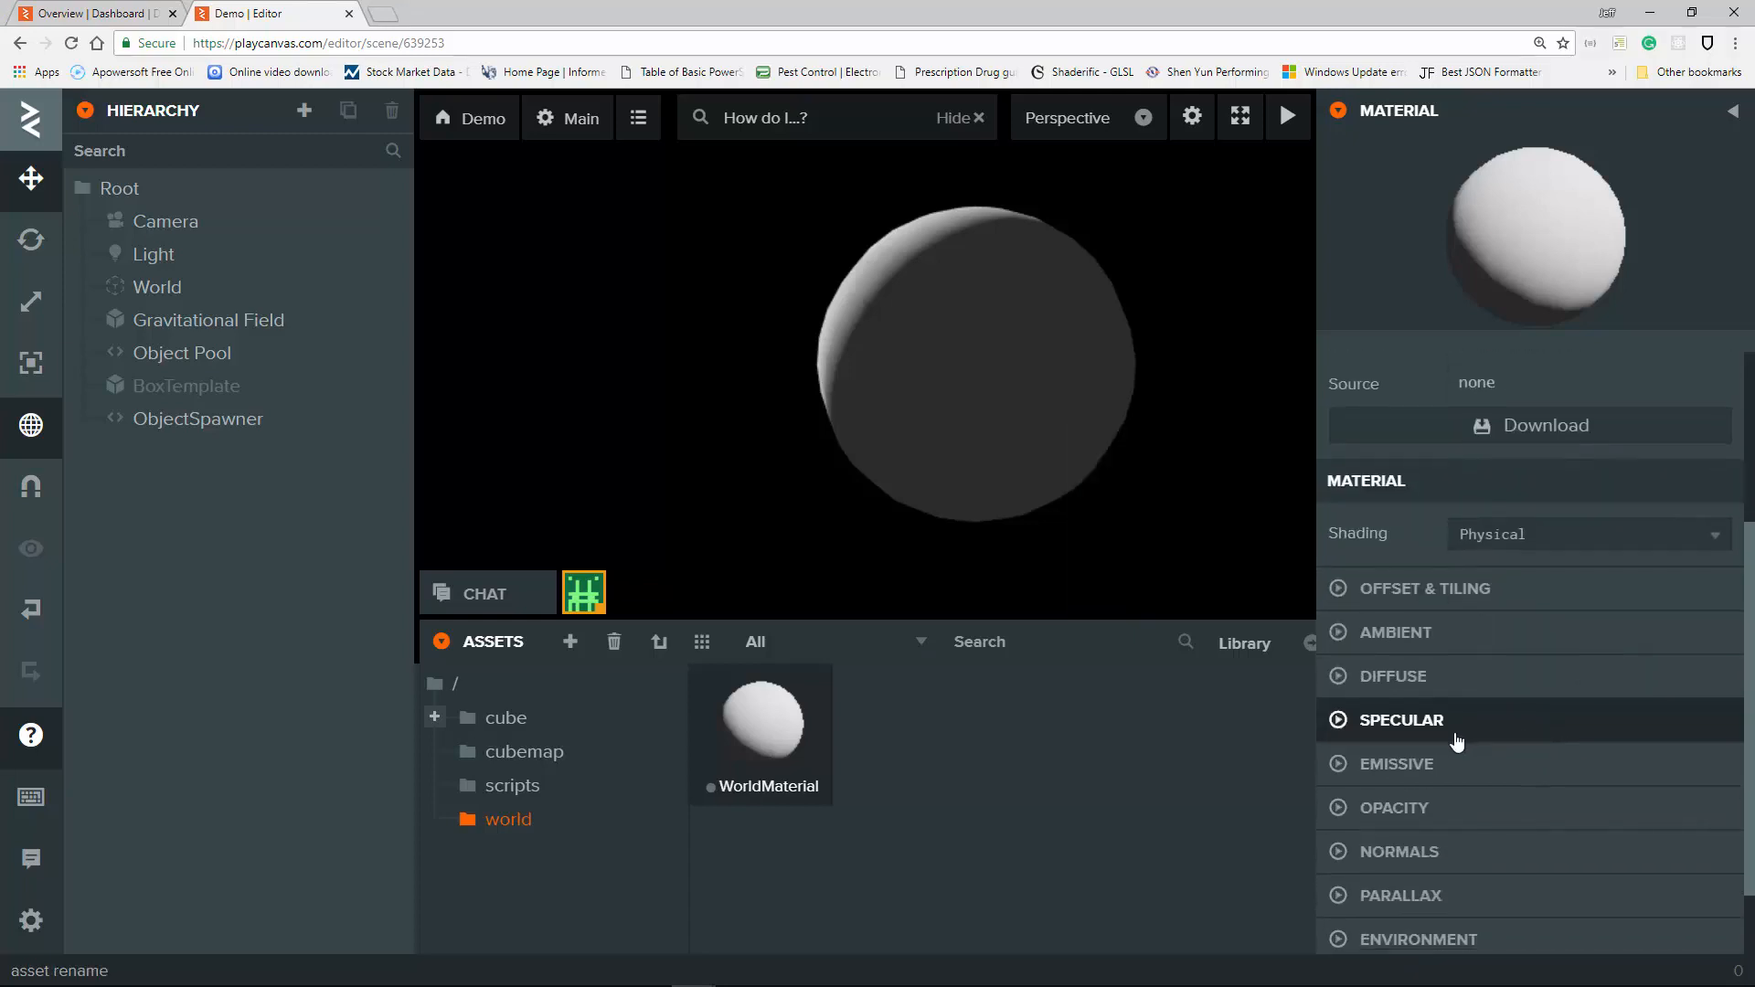
pyautogui.click(1393, 681)
pyautogui.scroll(-2, 1456, 742)
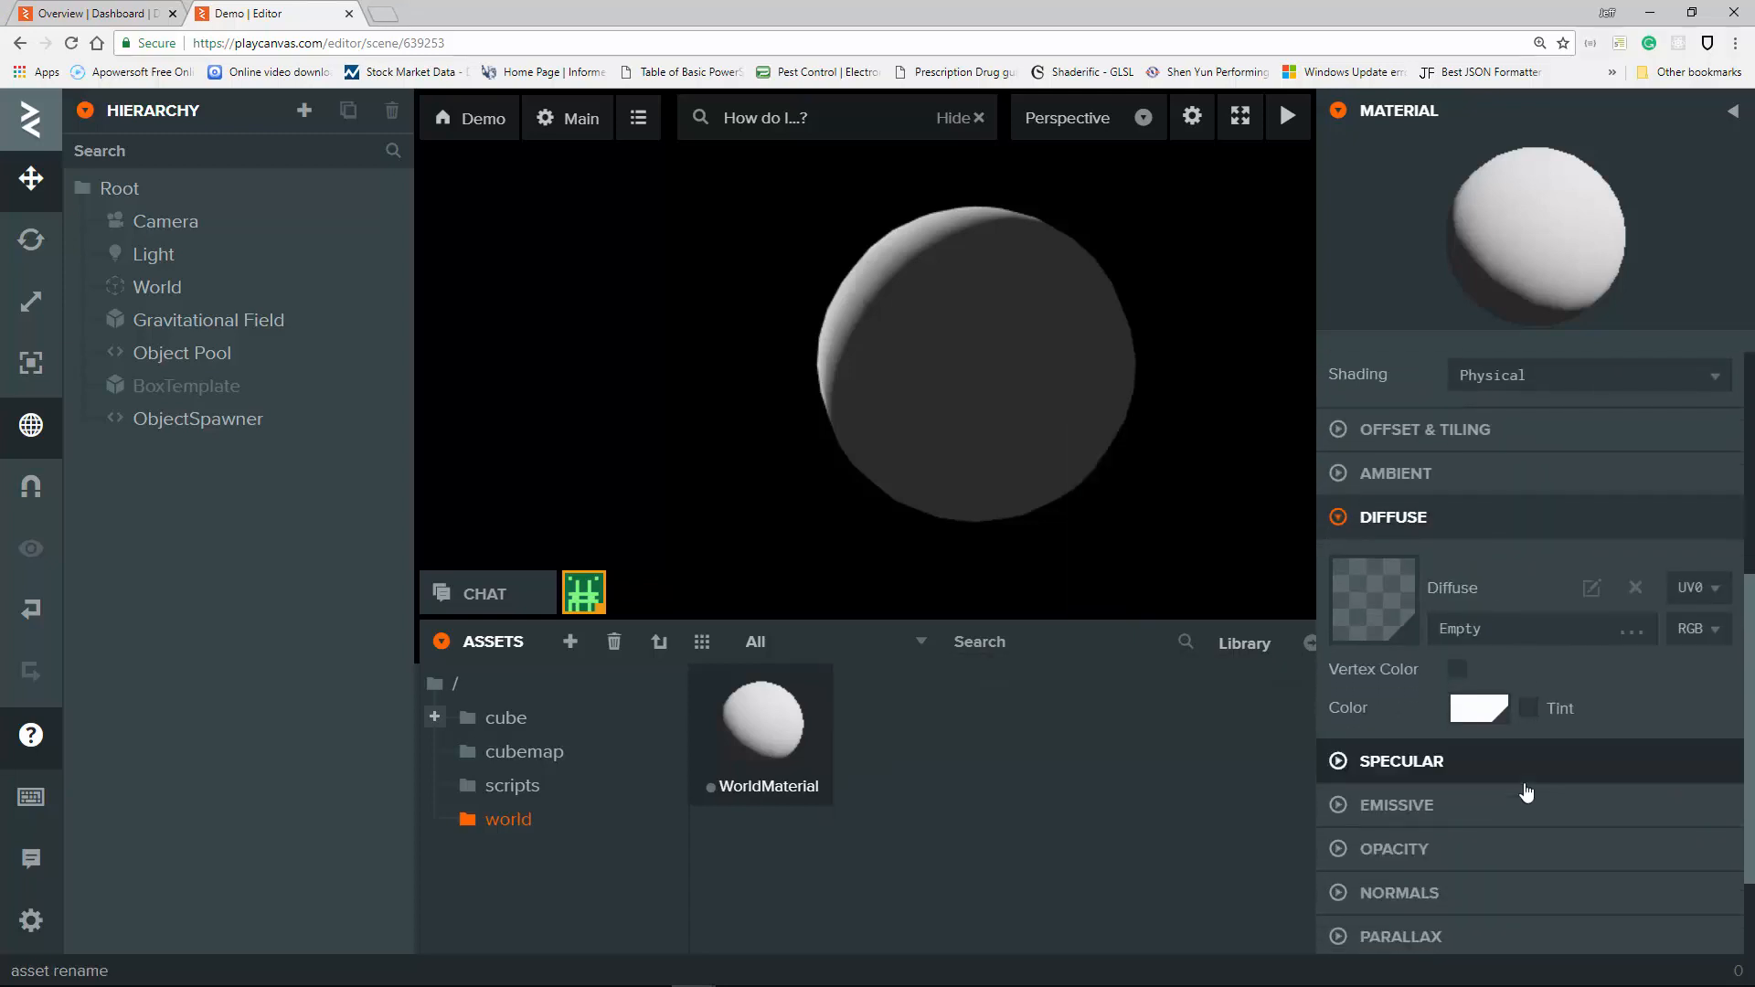
pyautogui.click(1474, 697)
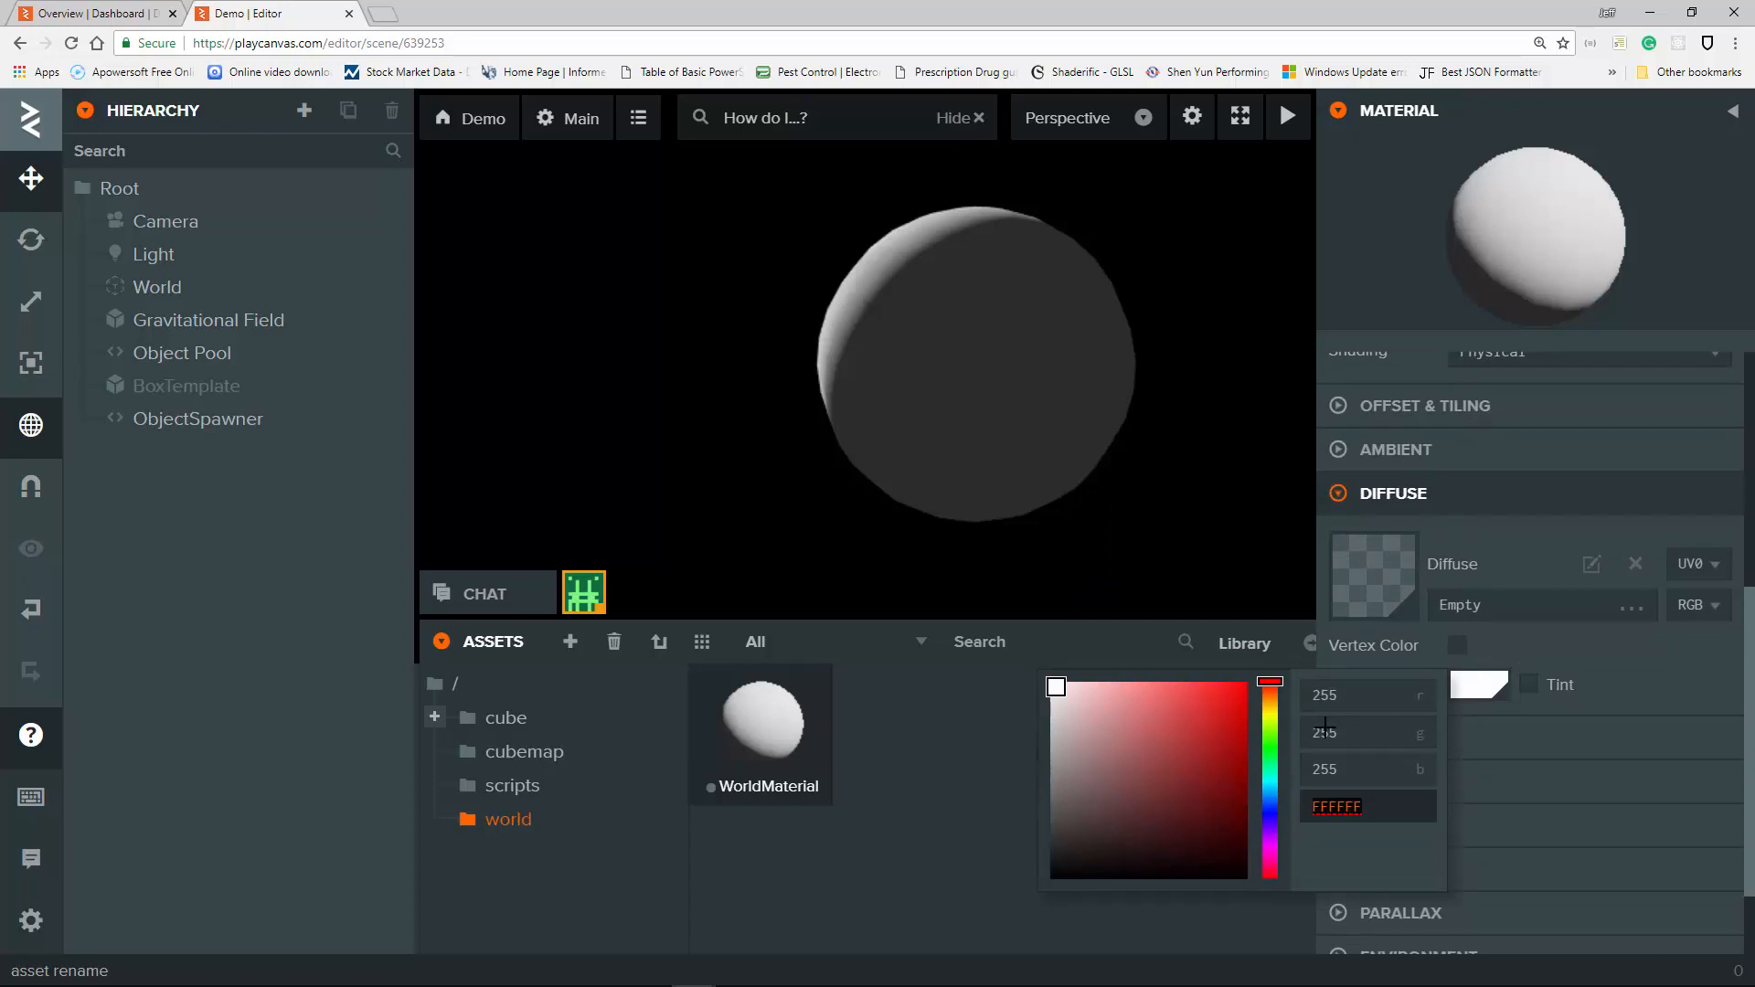
pyautogui.click(1320, 694)
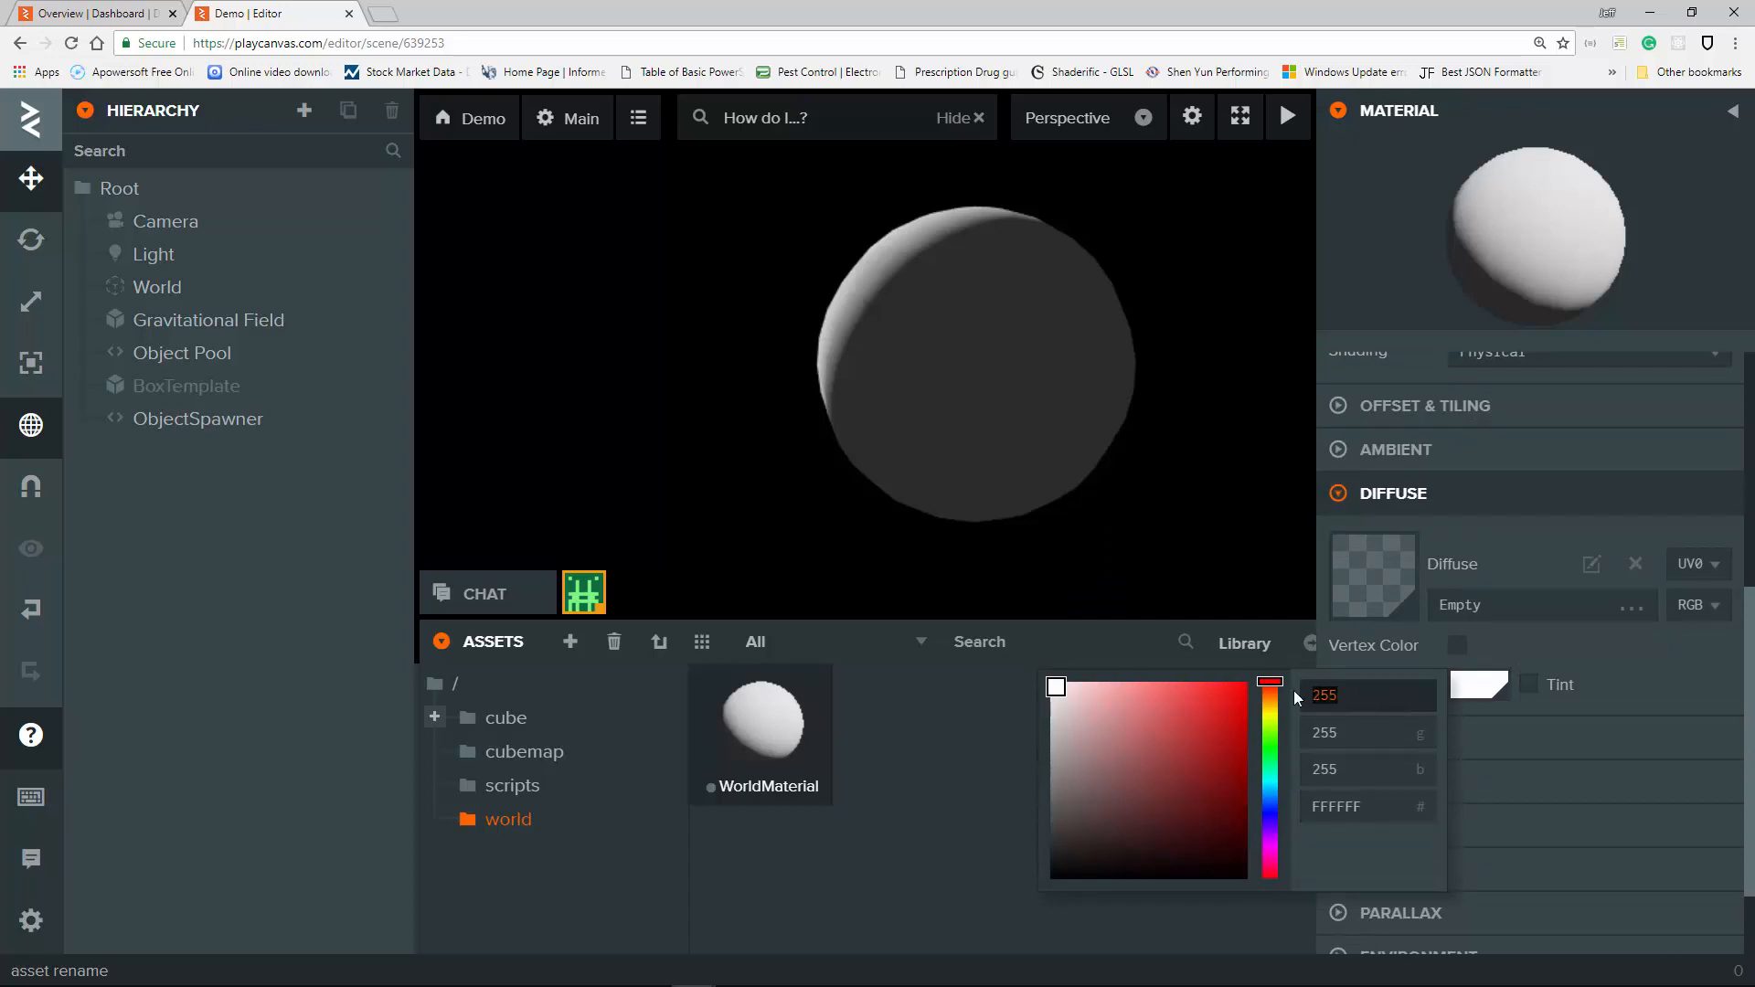
pyautogui.click(1360, 731)
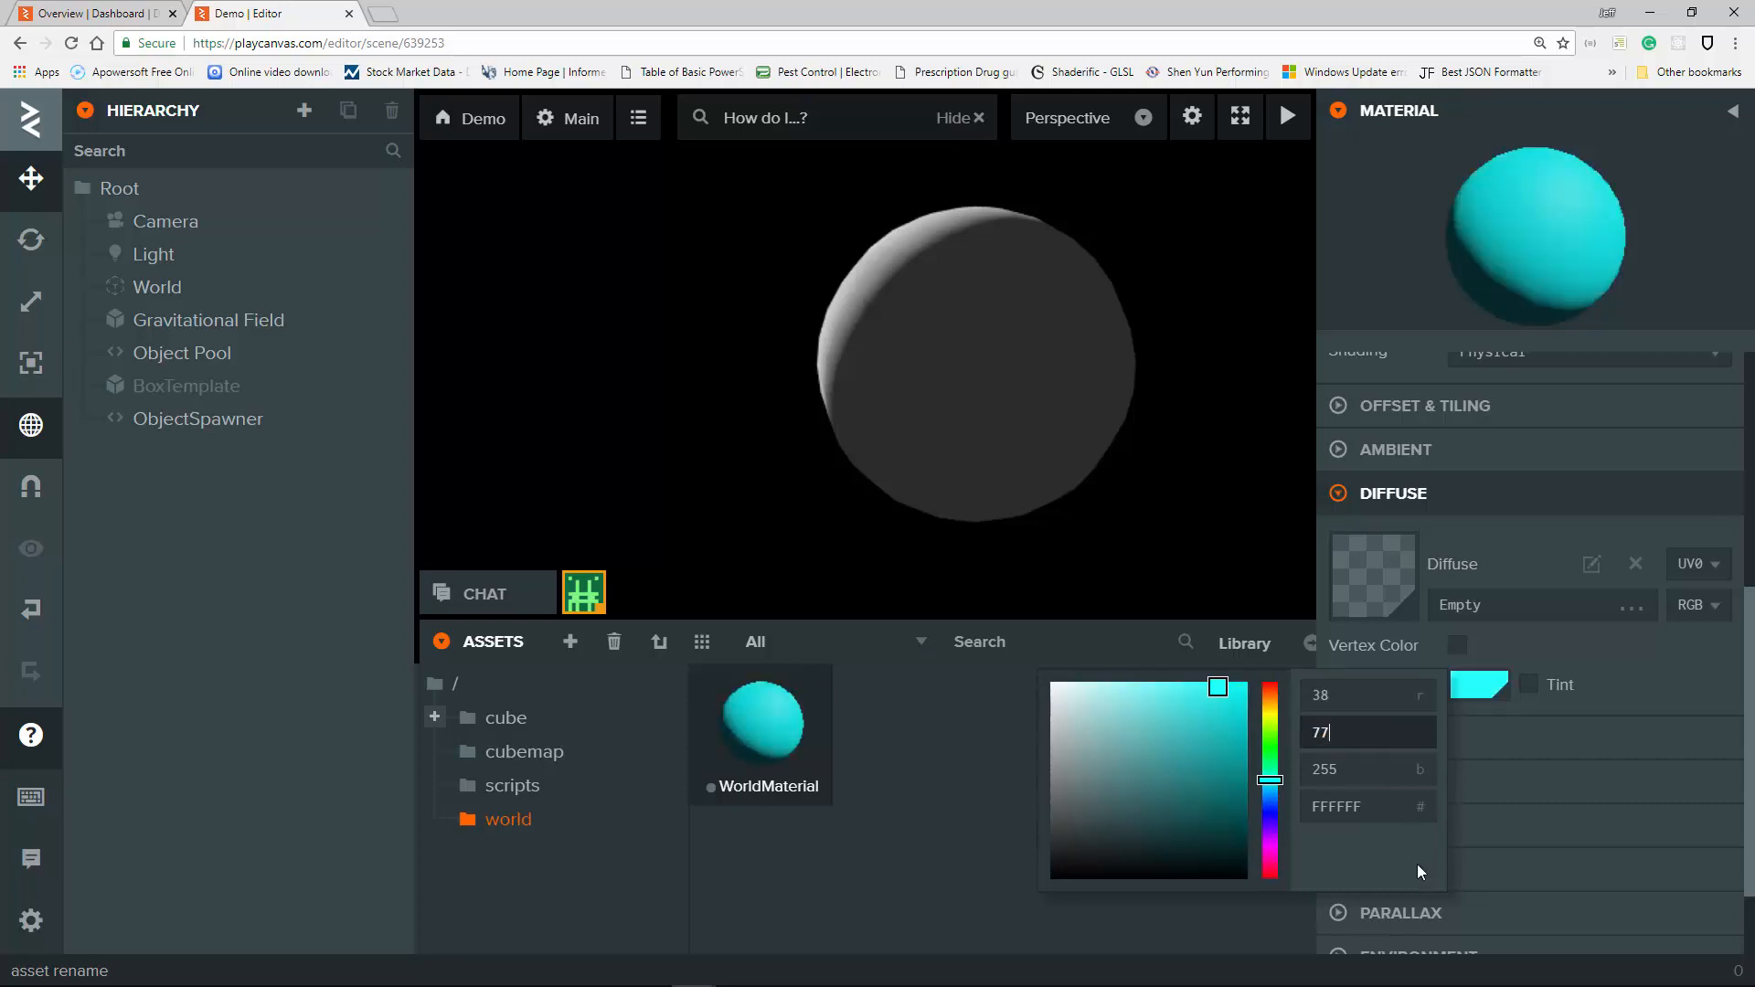
pyautogui.press('Tab')
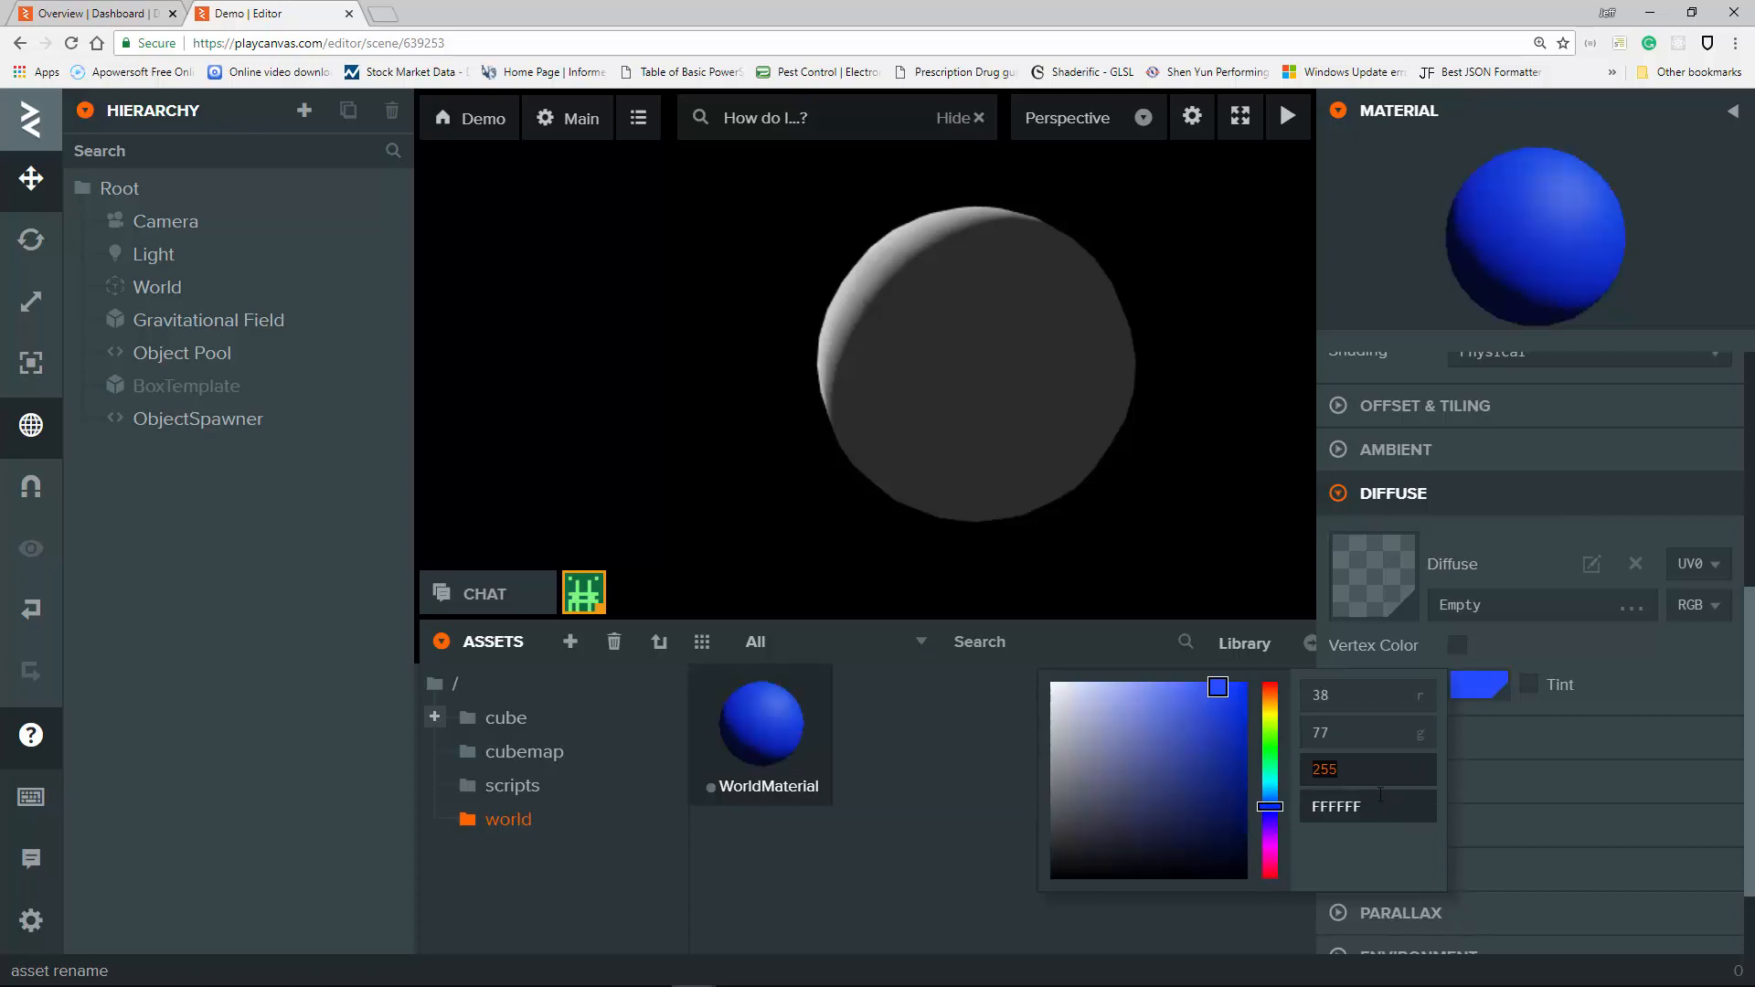
pyautogui.write('221')
pyautogui.click(903, 737)
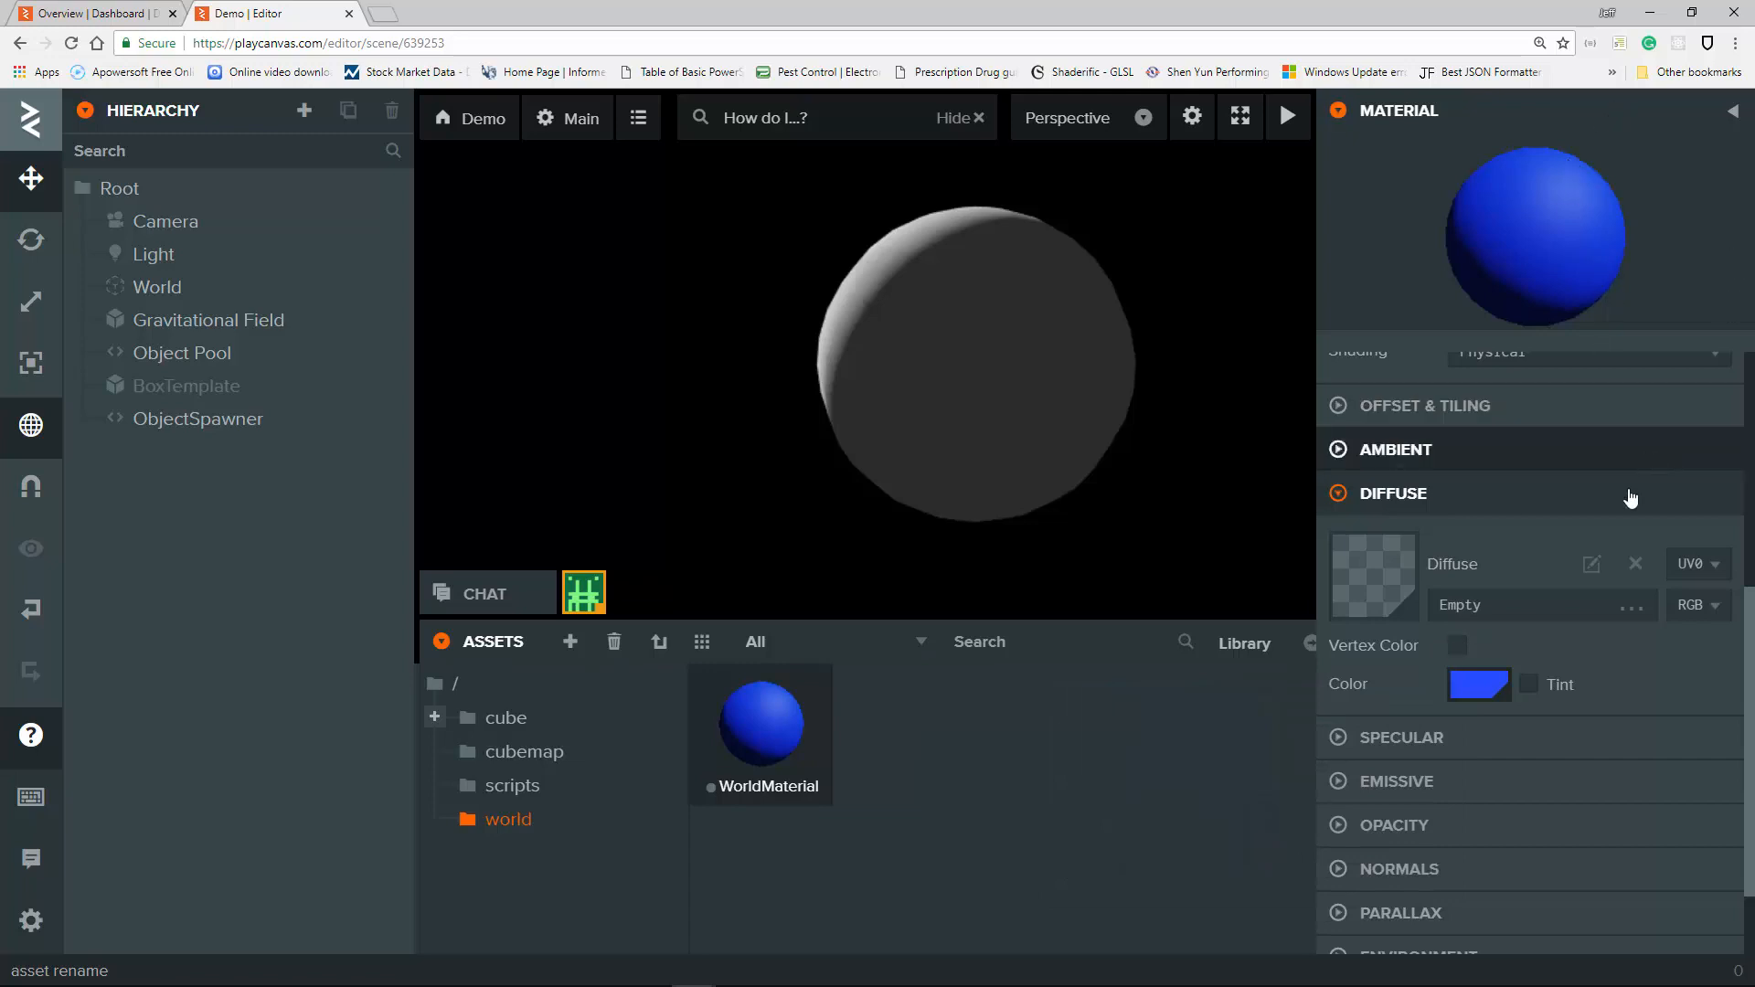
# Enable Use Metalness in WorldMaterial's specular settings.
pyautogui.scroll(-1, 1462, 658)
pyautogui.click(1375, 632)
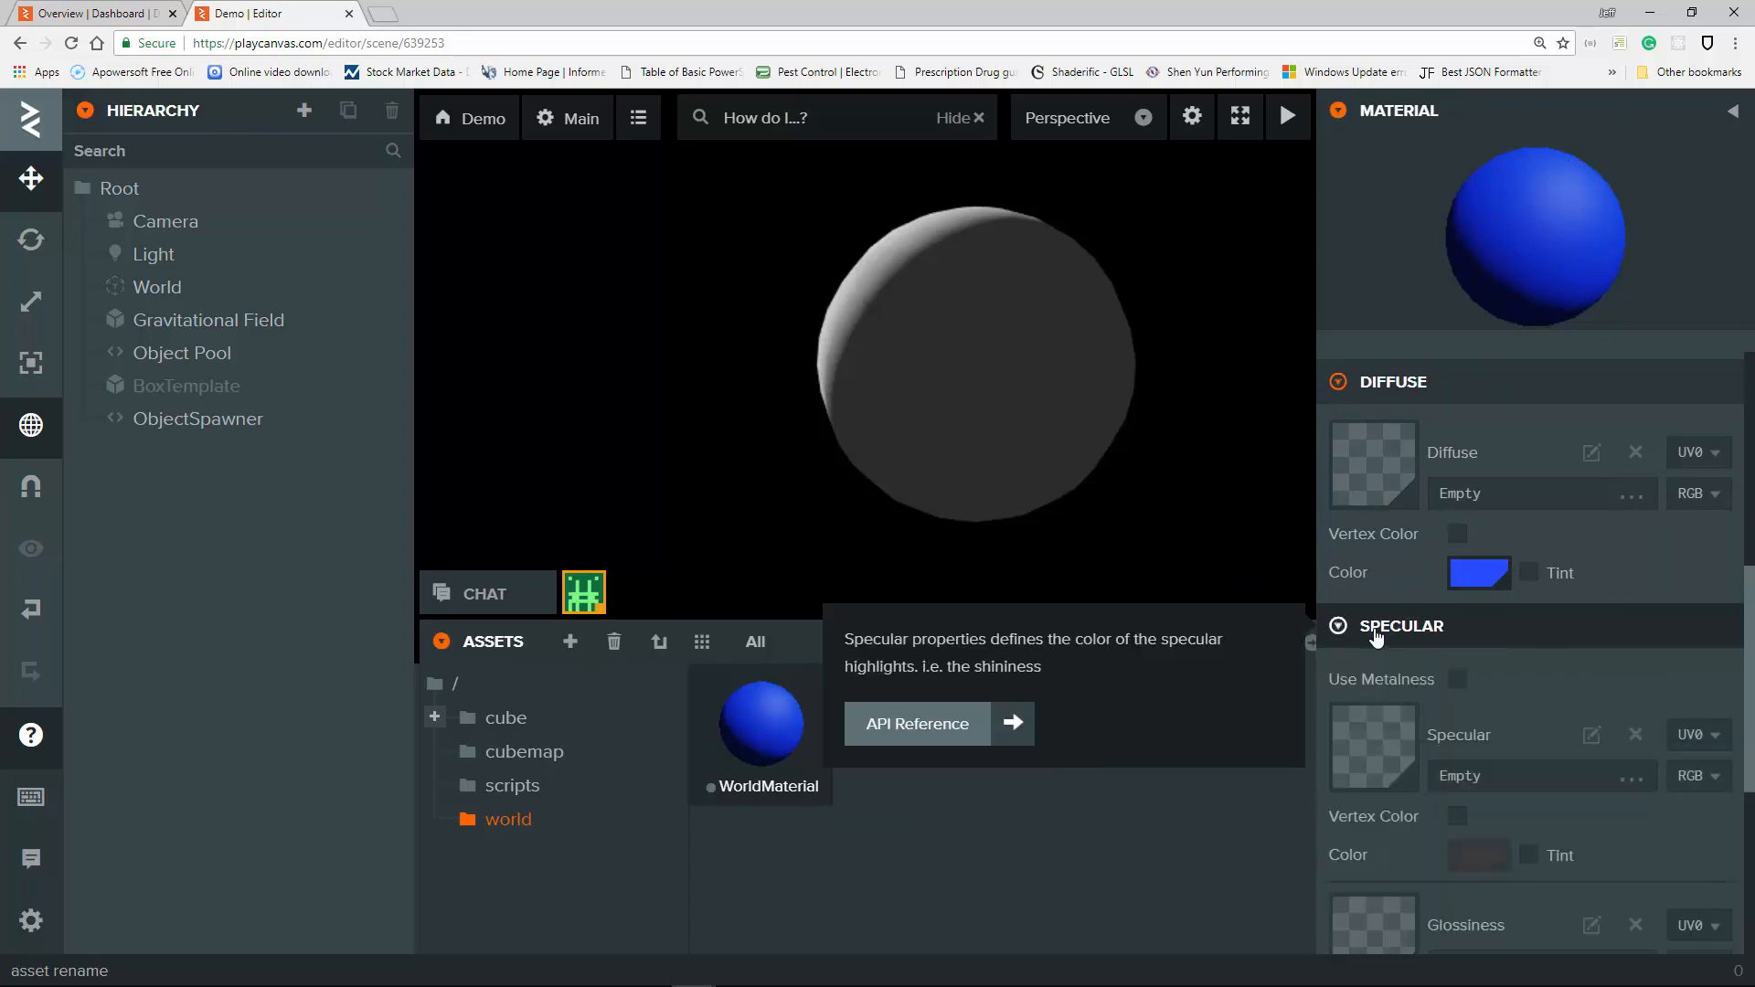
pyautogui.scroll(-2, 1473, 700)
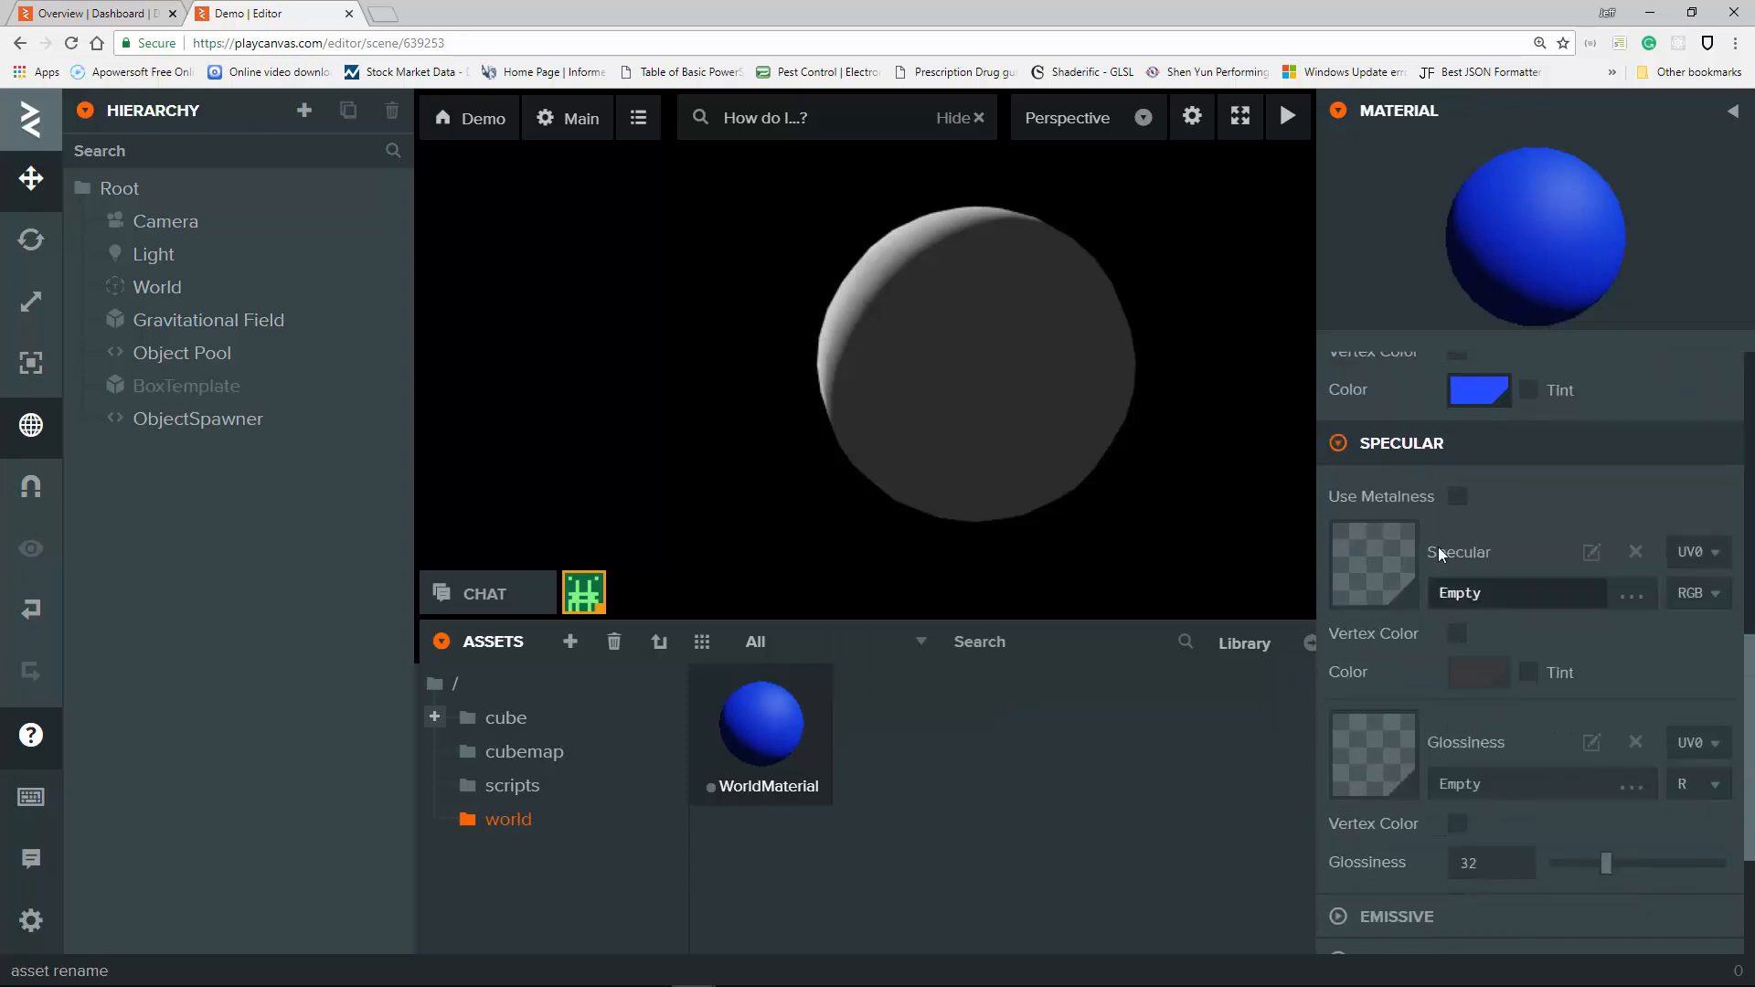
pyautogui.click(1456, 497)
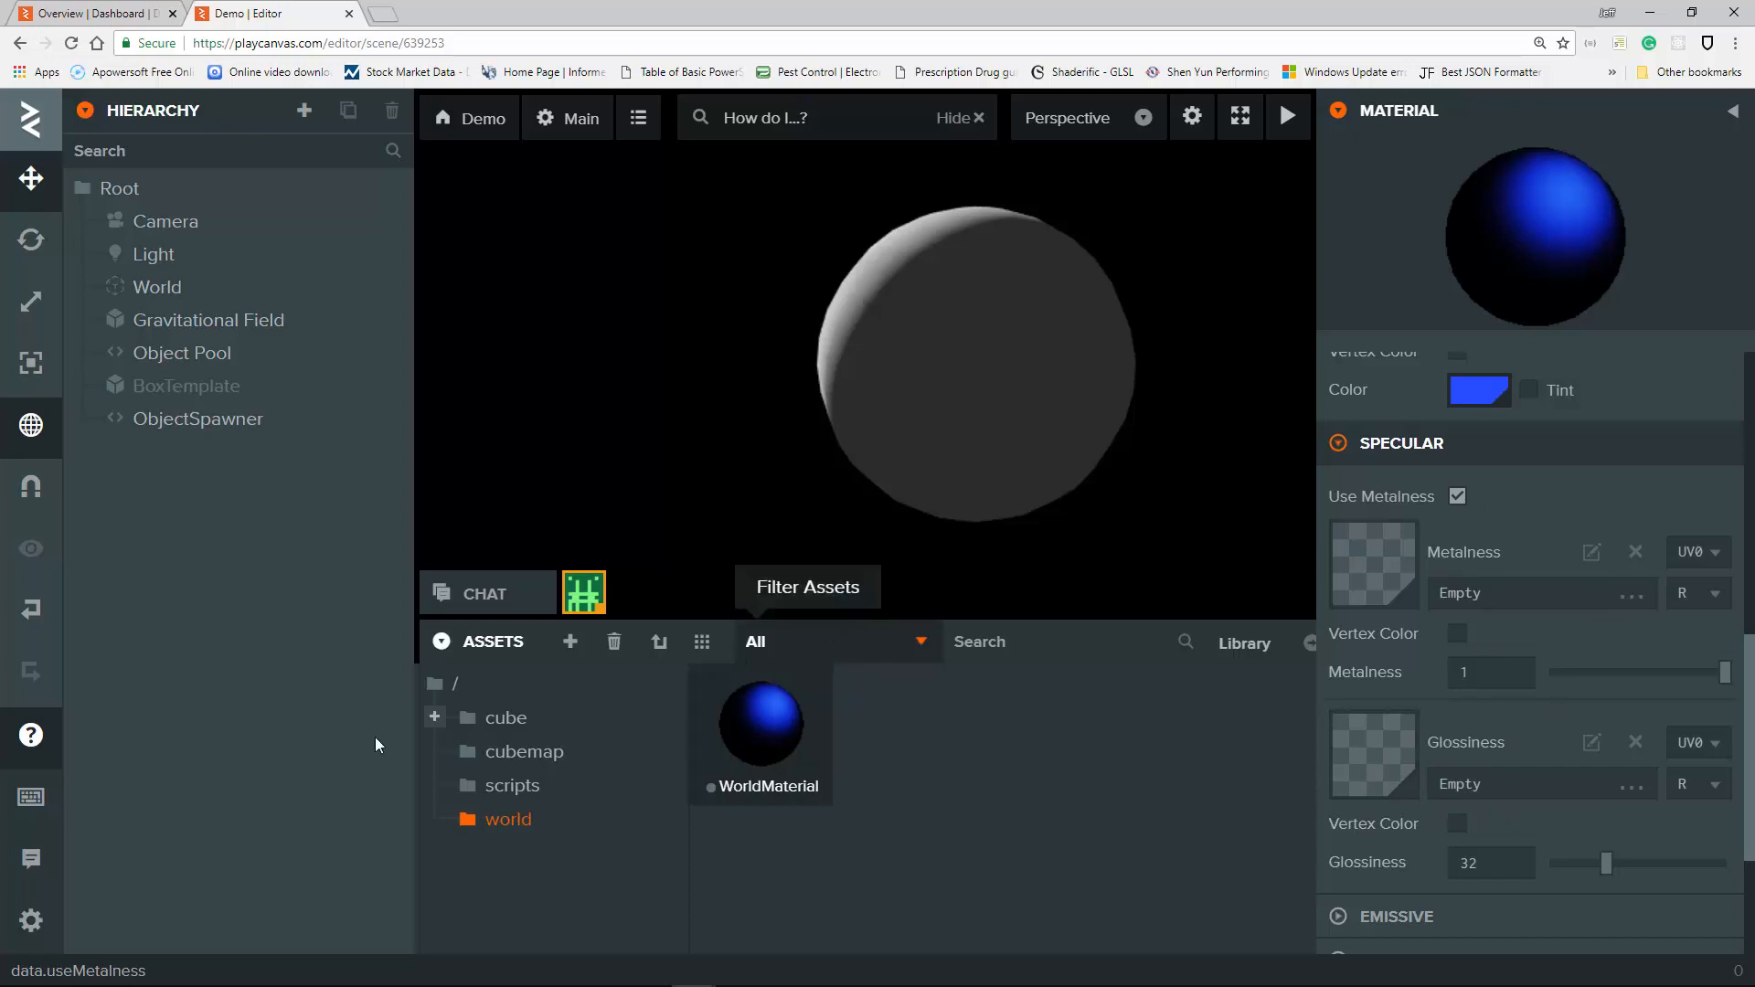
# Assign WorldMaterial to the World entity's model and launch the scene to preview it, returning to the editor.
pyautogui.click(187, 289)
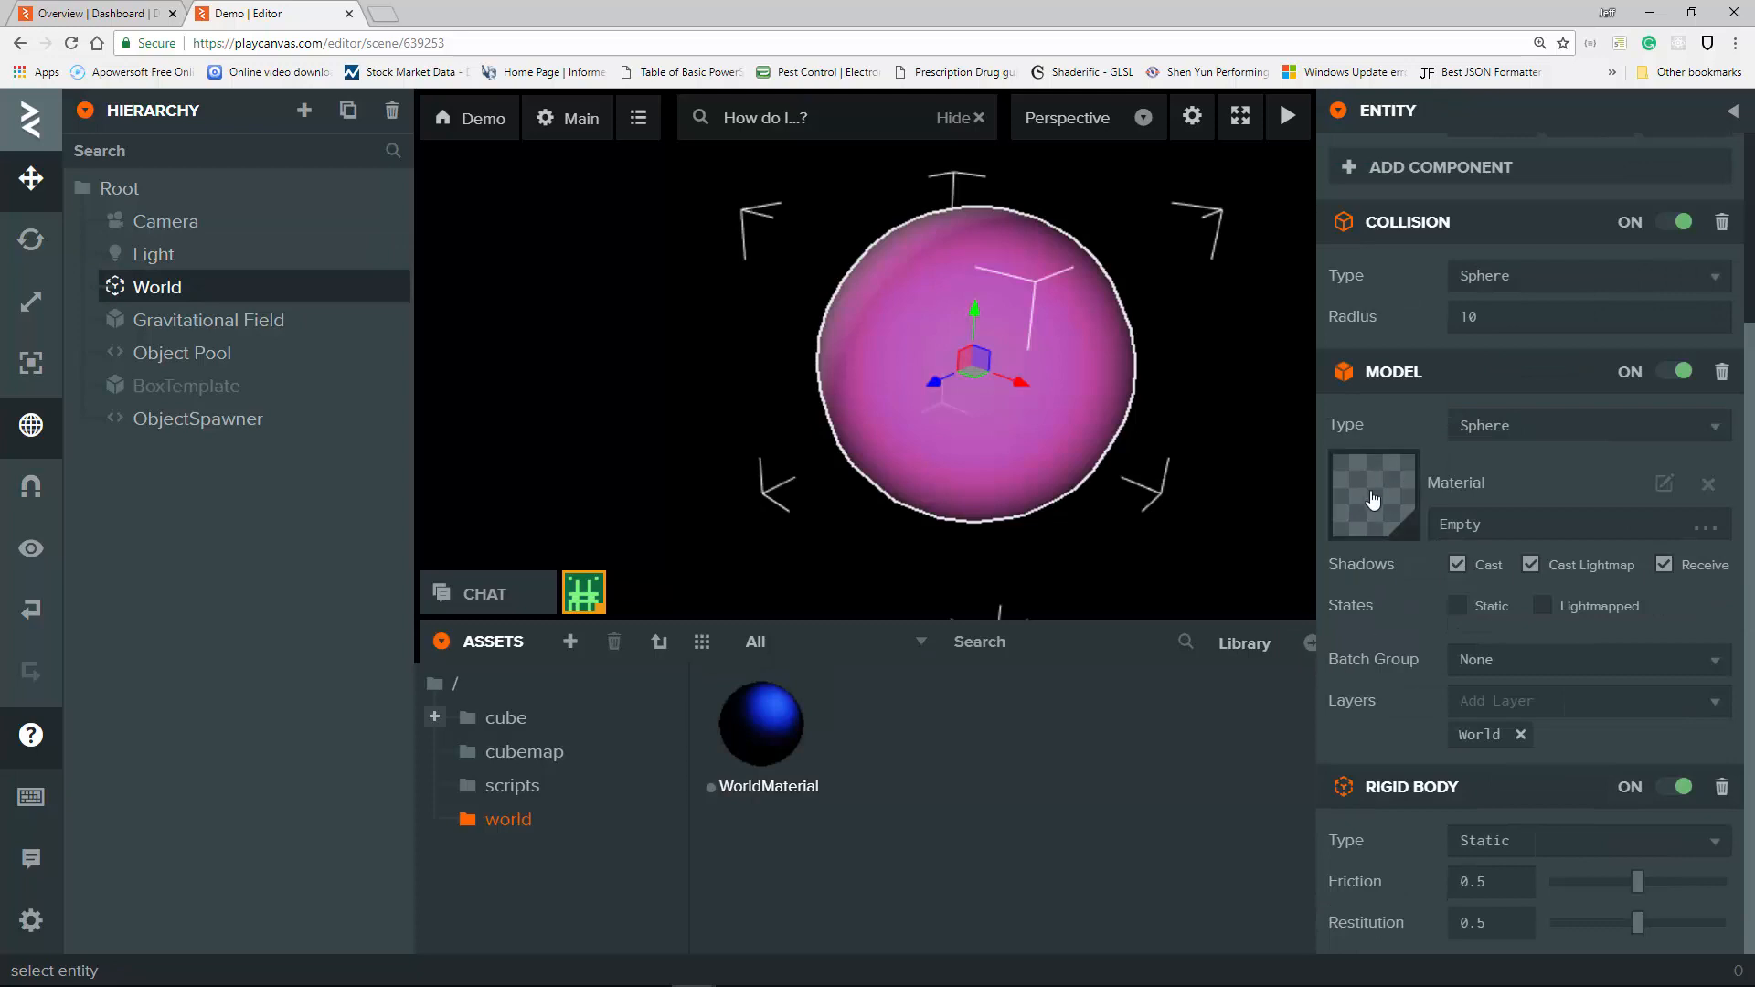
pyautogui.moveTo(764, 725)
pyautogui.mouseDown()
pyautogui.moveTo(1269, 620)
pyautogui.moveTo(1373, 498)
pyautogui.mouseUp()
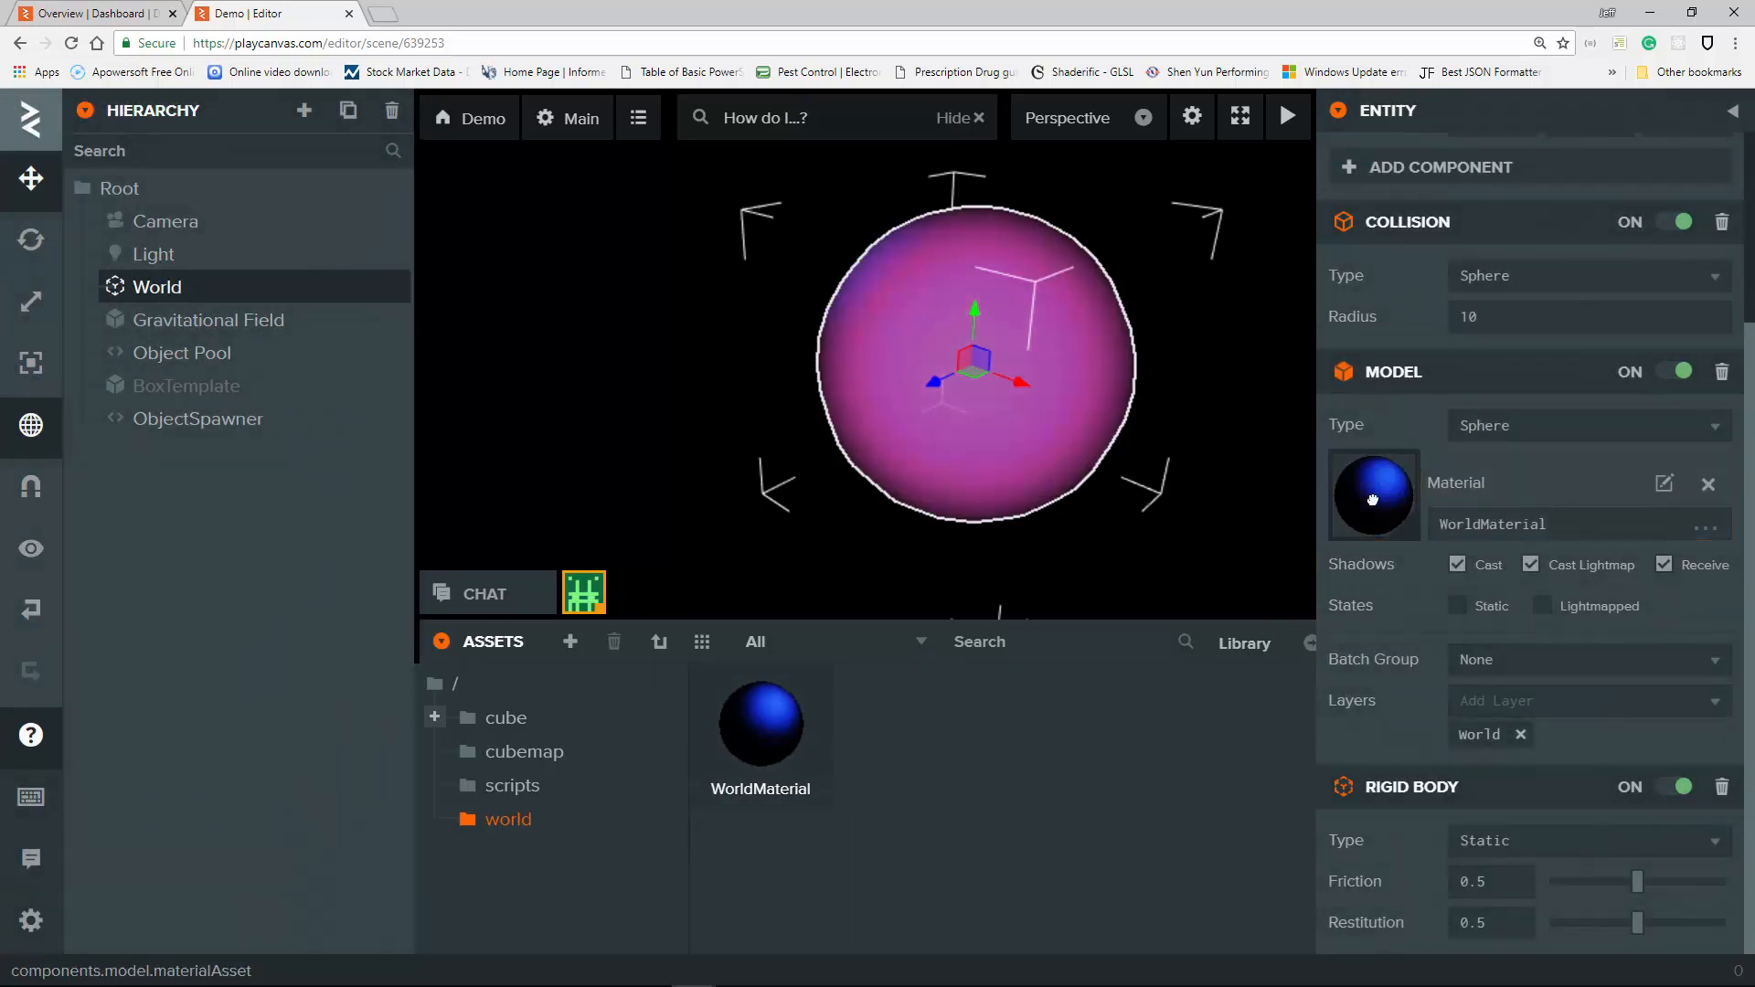
pyautogui.click(1287, 115)
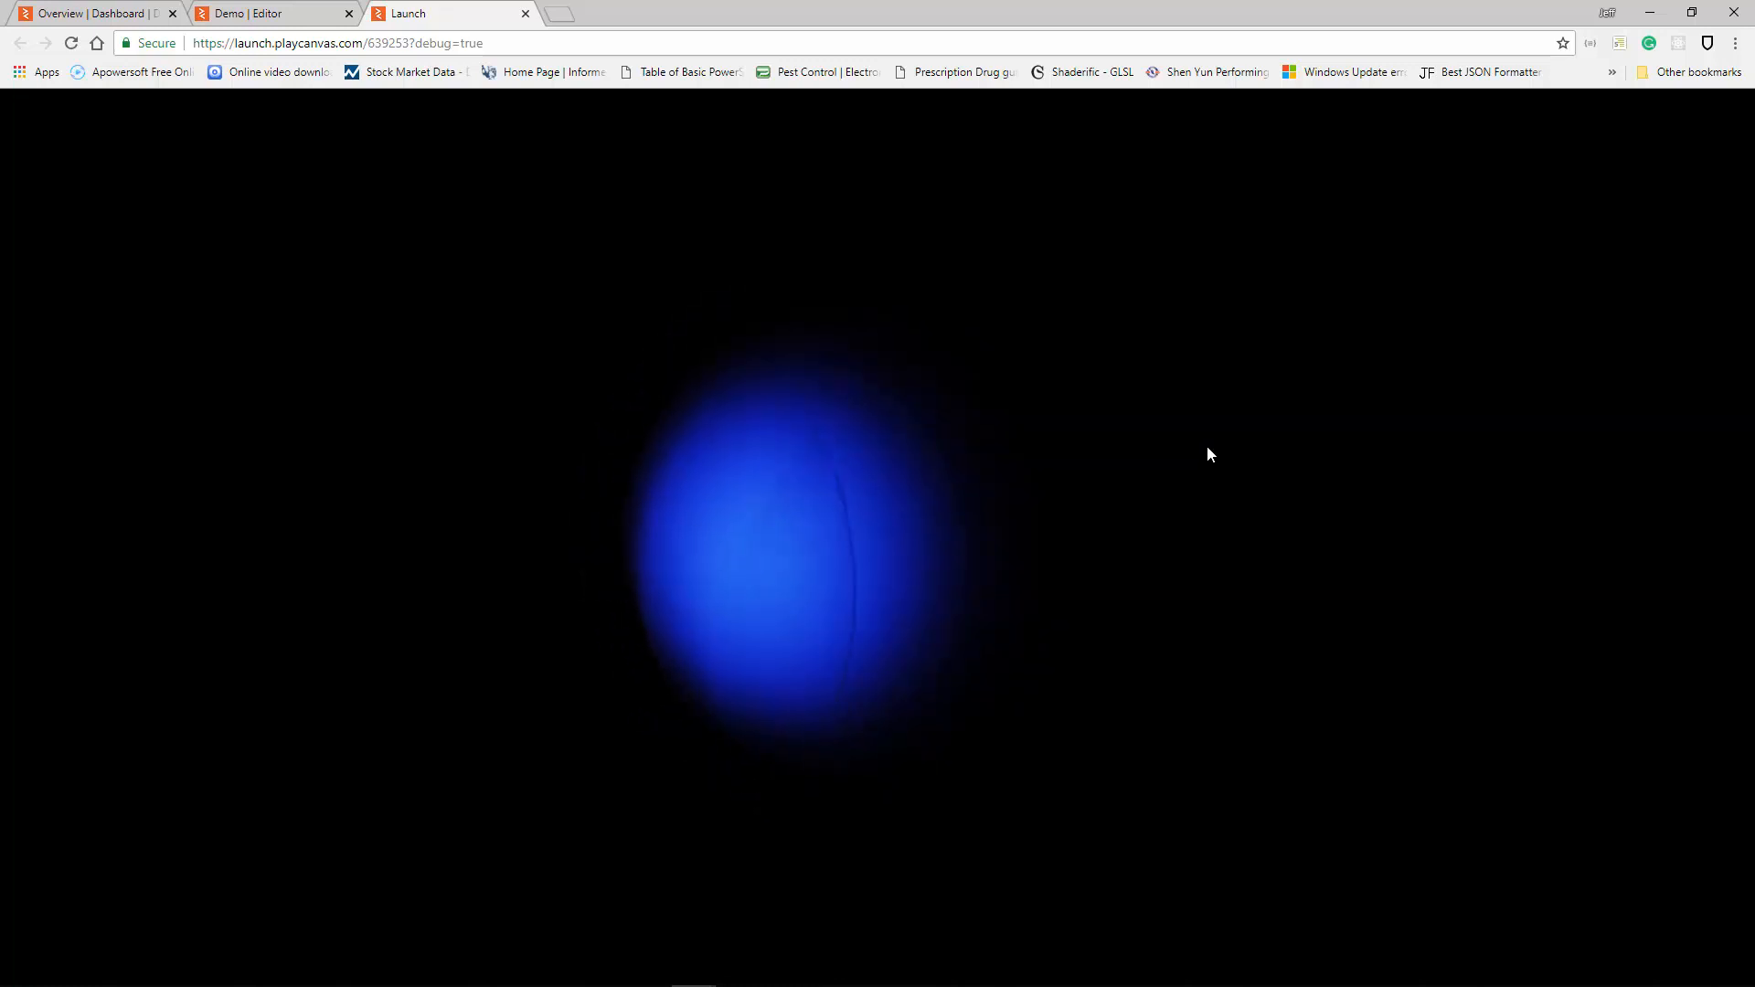
pyautogui.click(265, 14)
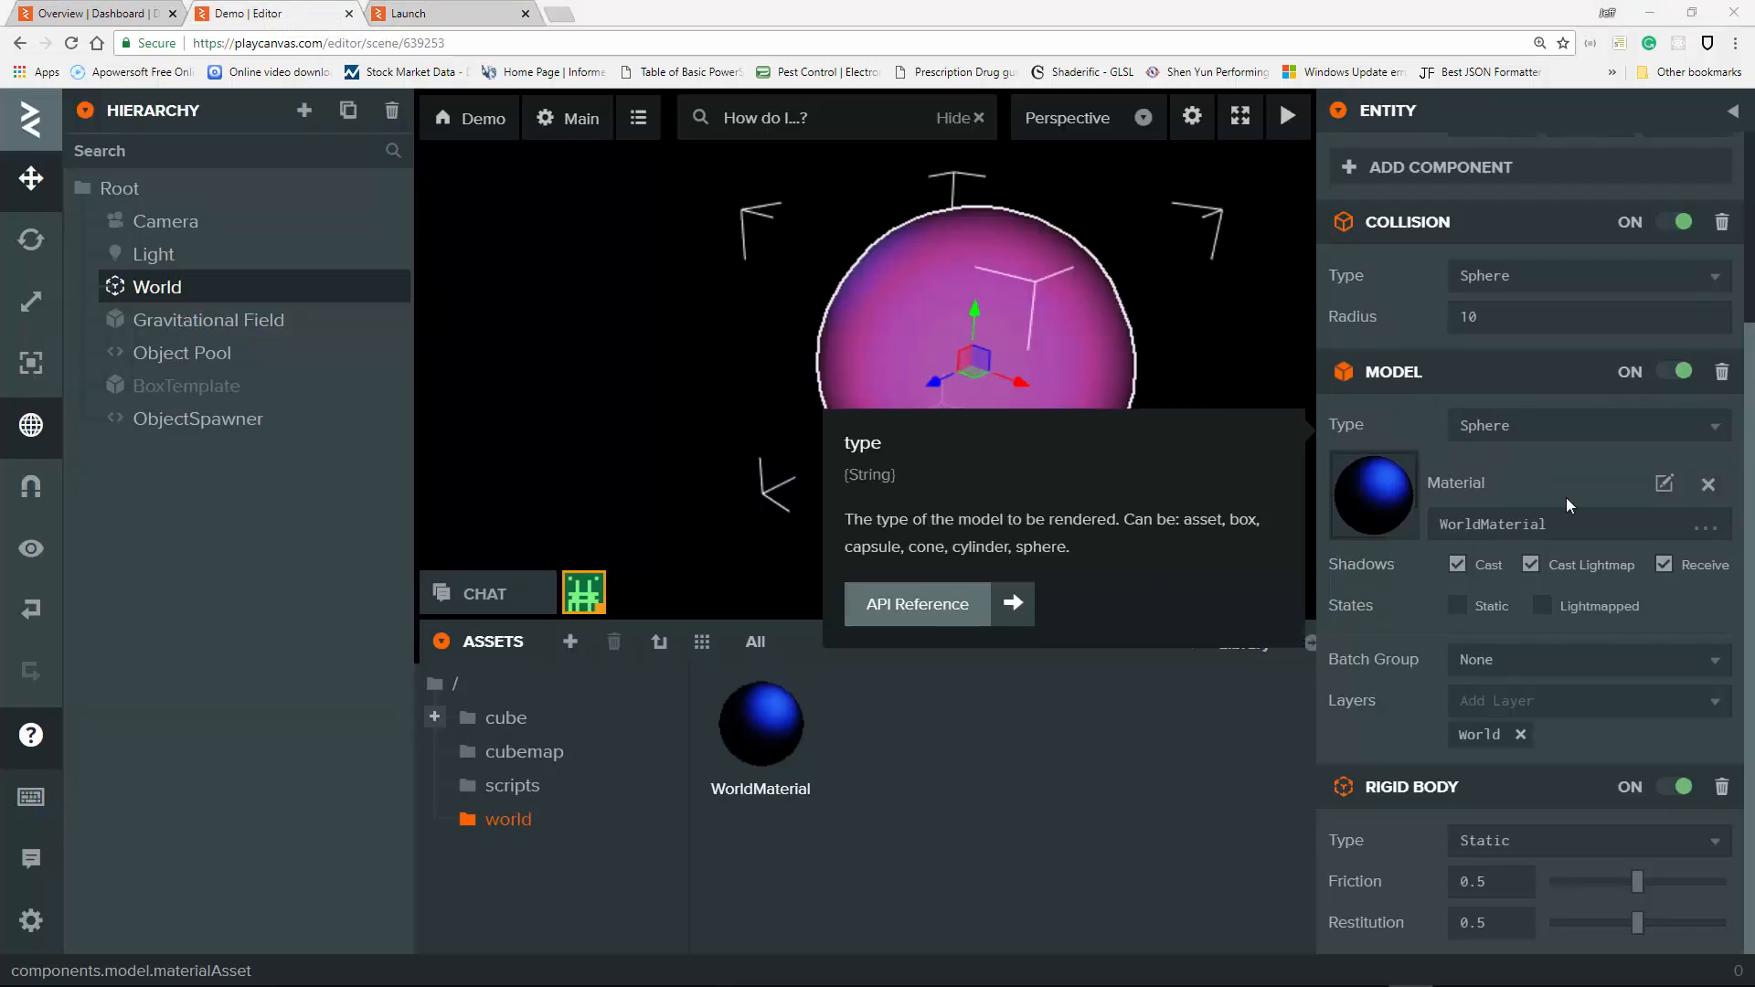
pyautogui.scroll(3, 1490, 407)
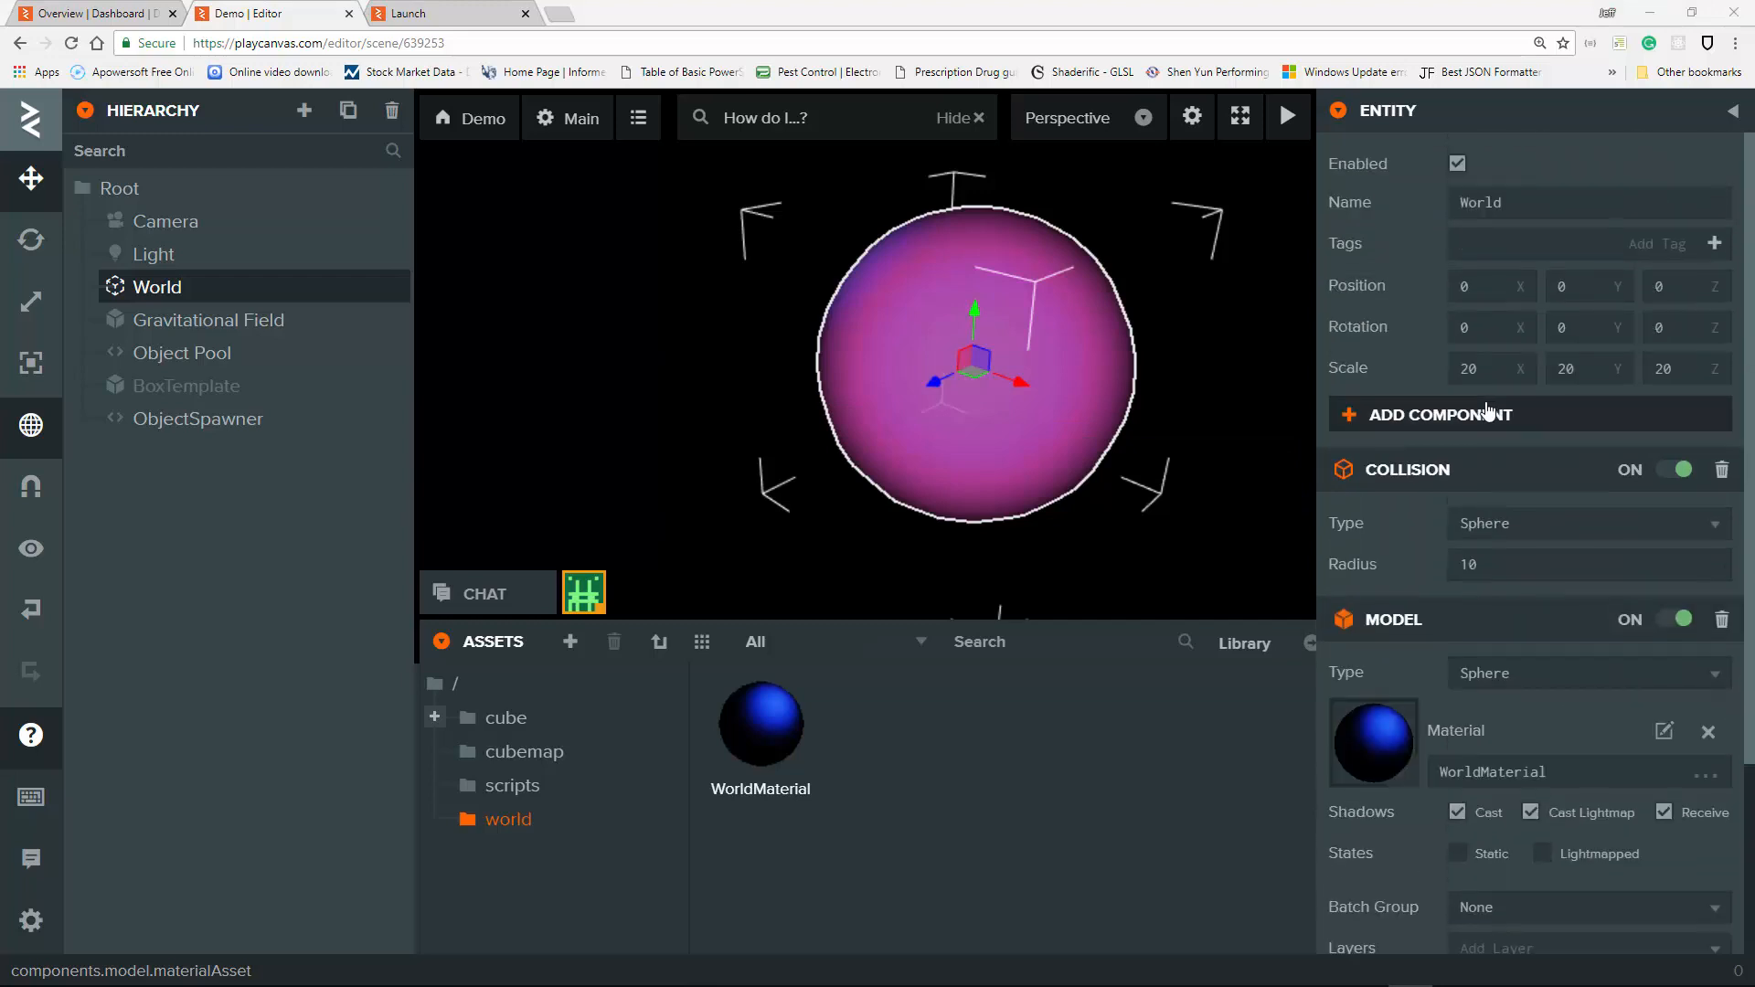
pyautogui.scroll(-3, 1486, 412)
pyautogui.scroll(3, 1486, 411)
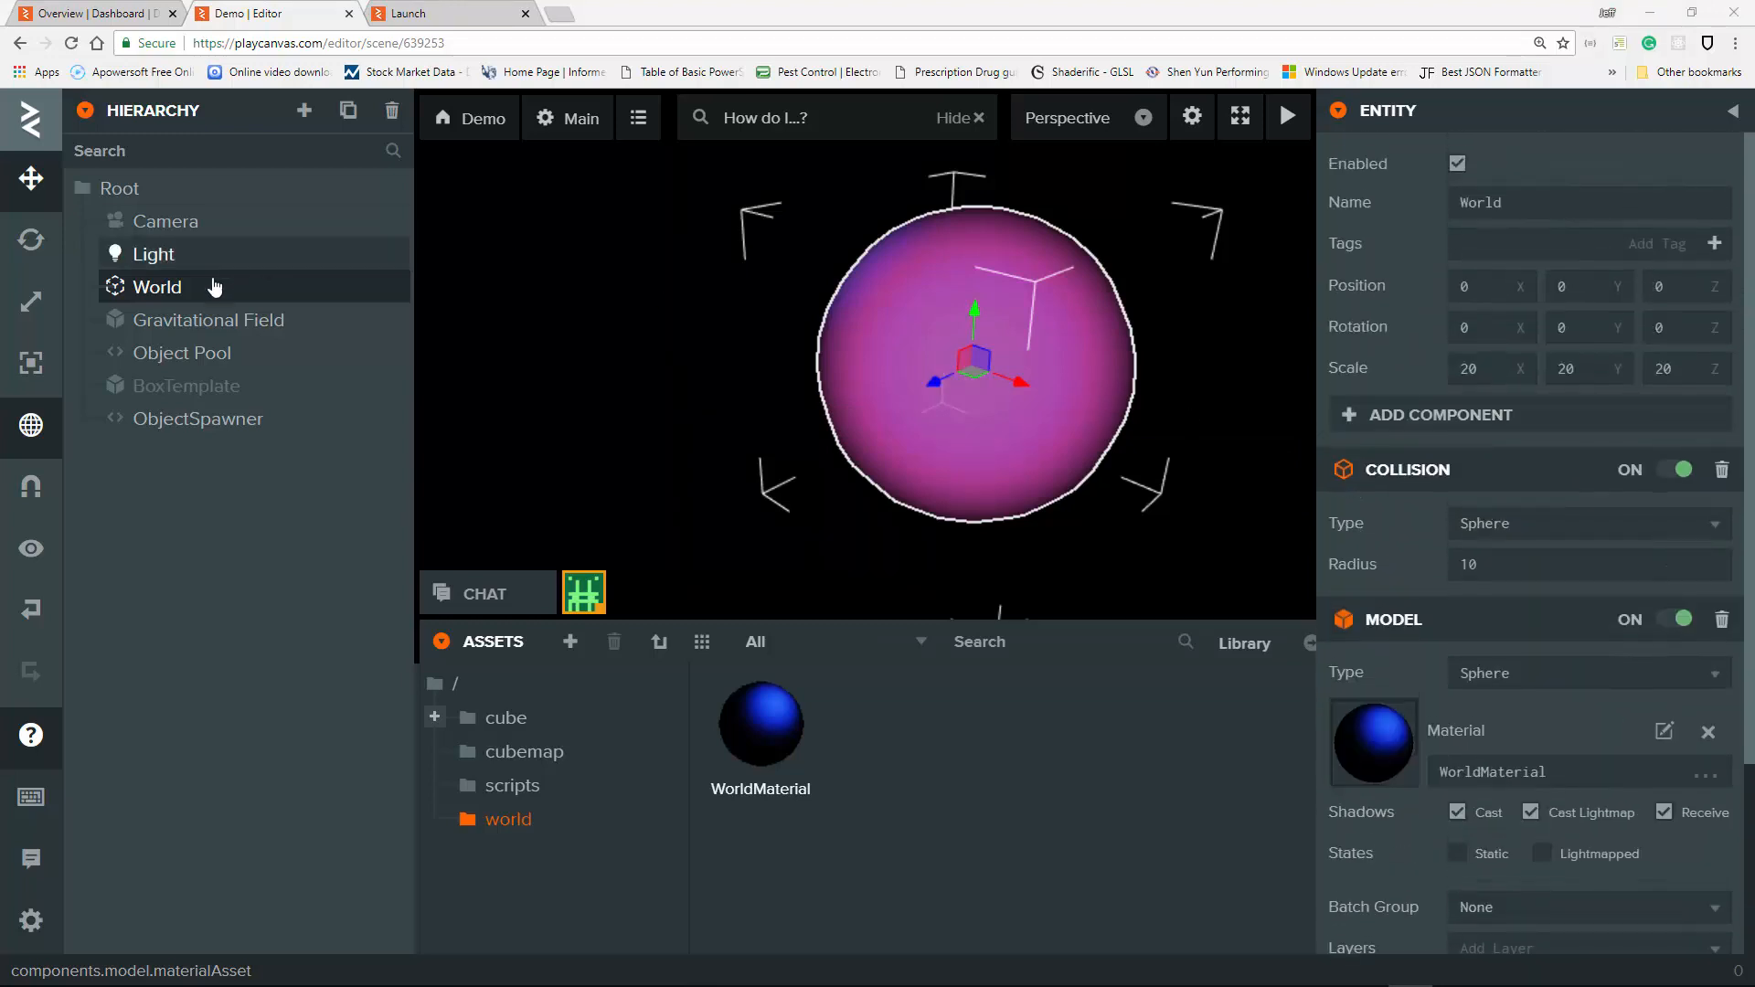
pyautogui.scroll(-3, 1490, 466)
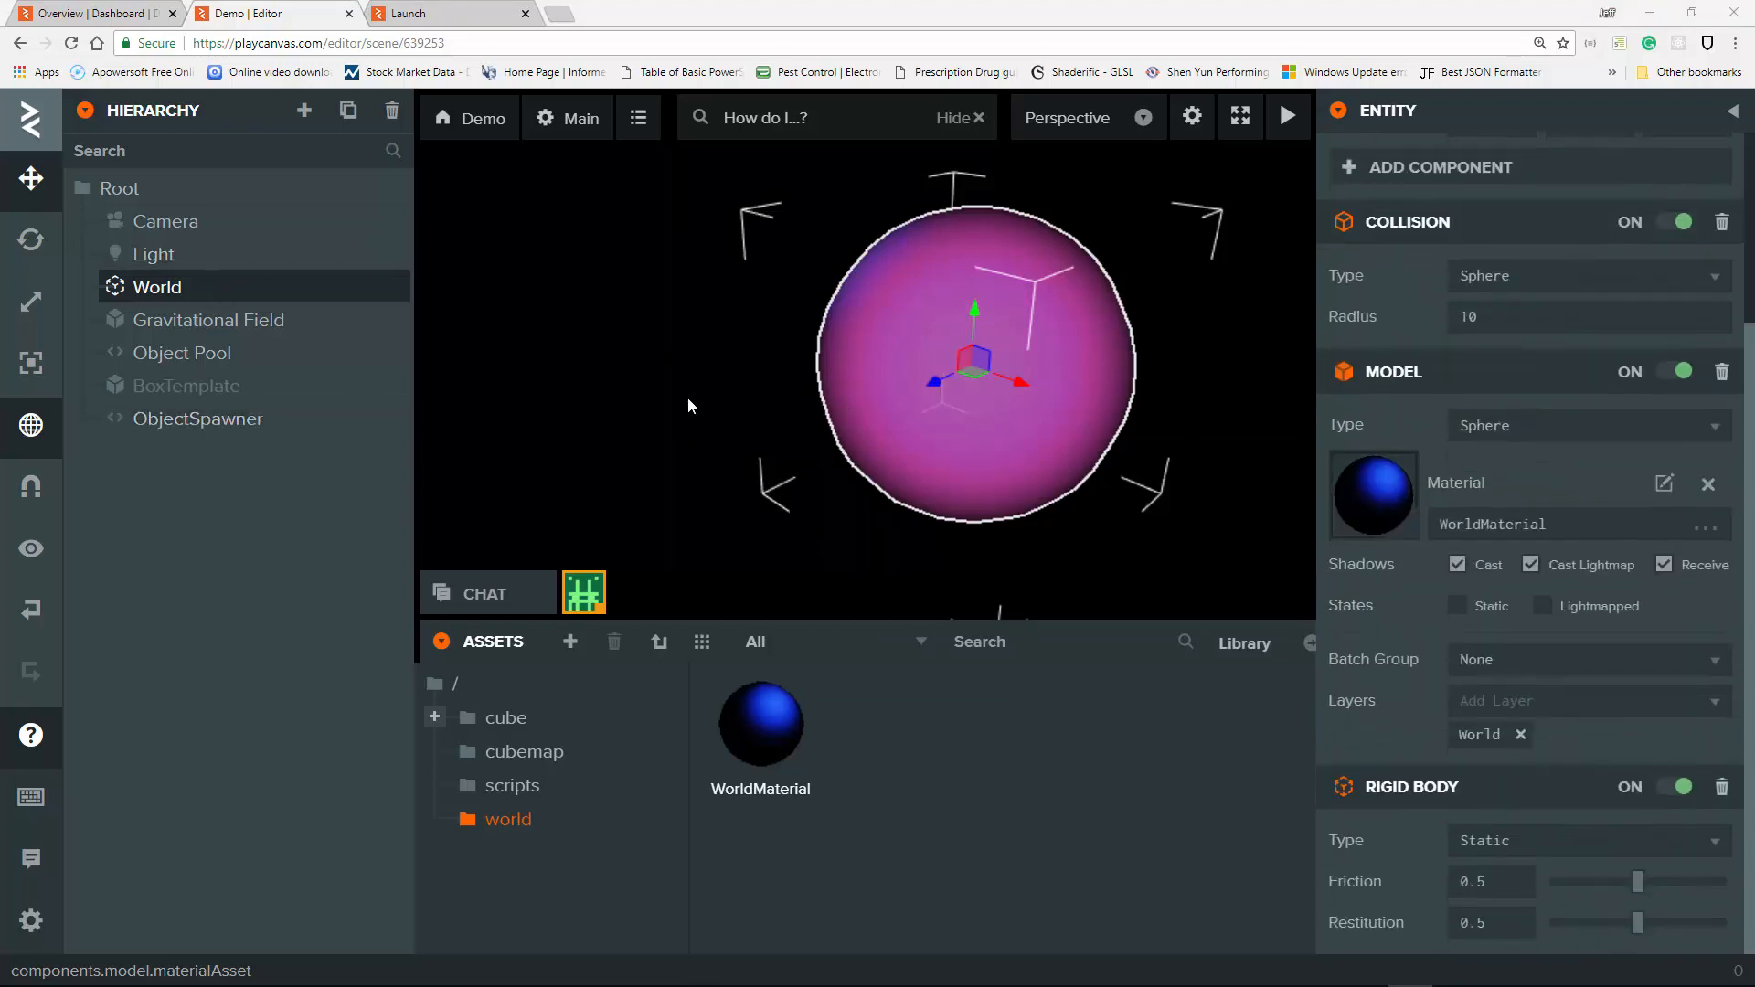
# Select the Gravitational Field entity and look up its settings in Notes.txt.
pyautogui.click(276, 322)
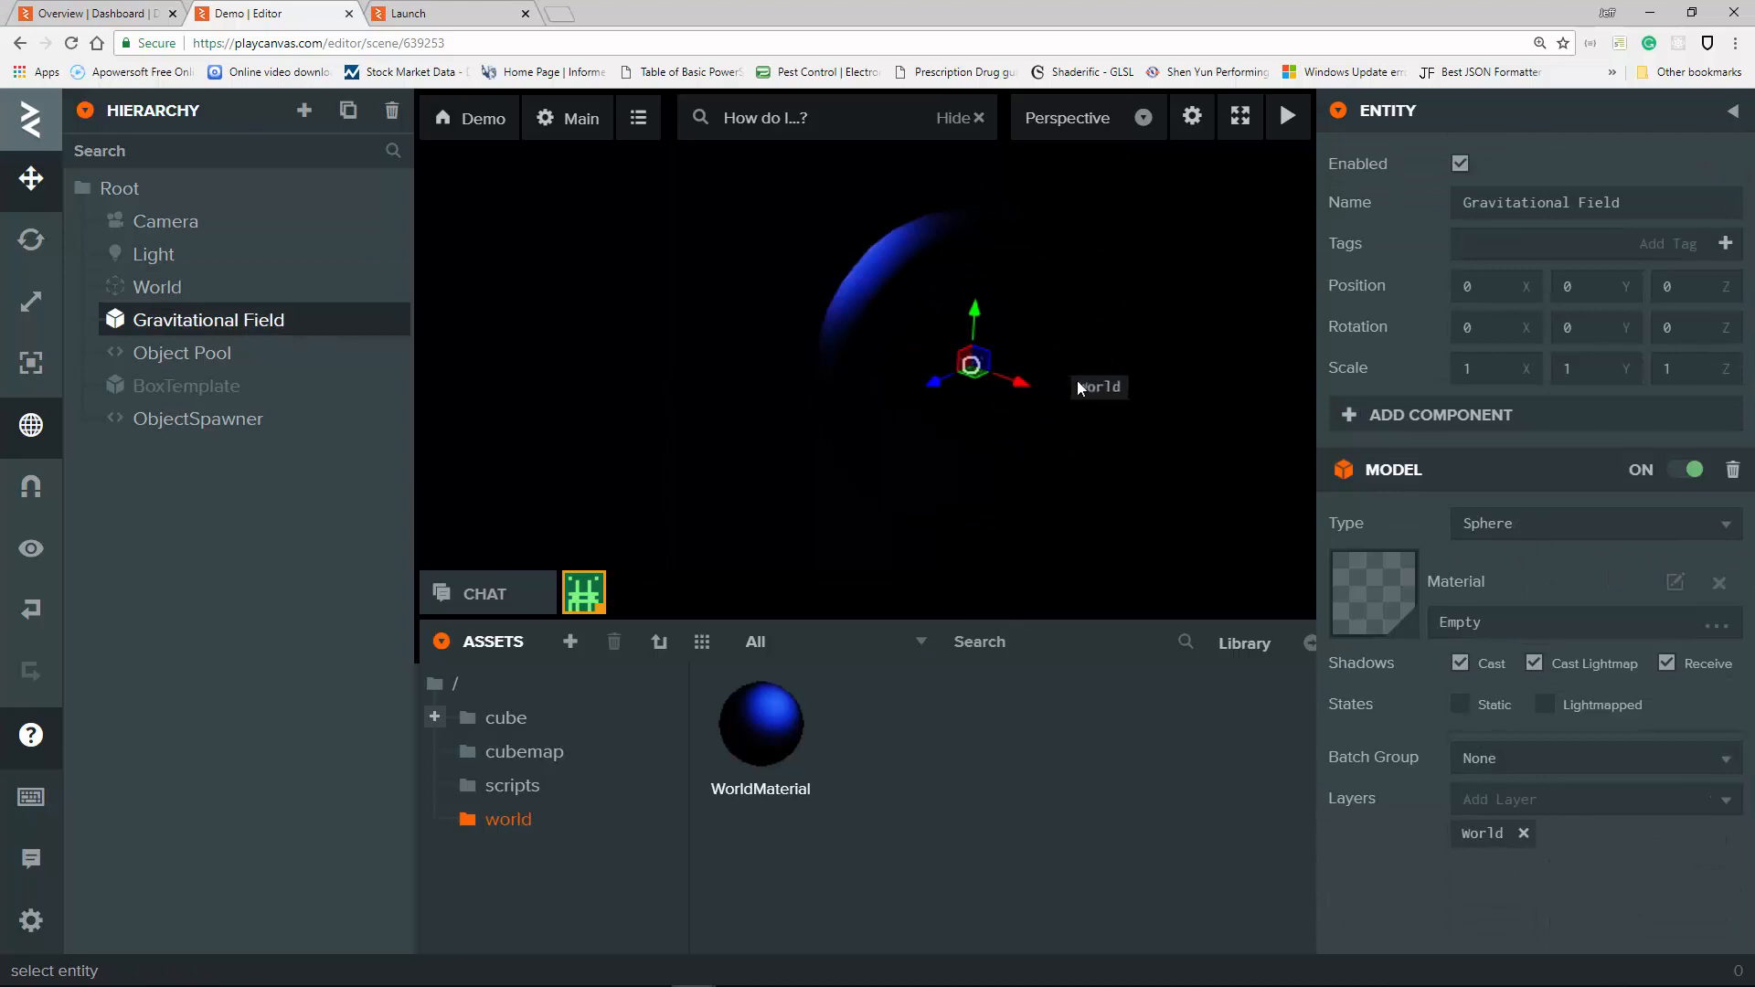
pyautogui.scroll(3, 1077, 382)
pyautogui.scroll(-2, 1078, 382)
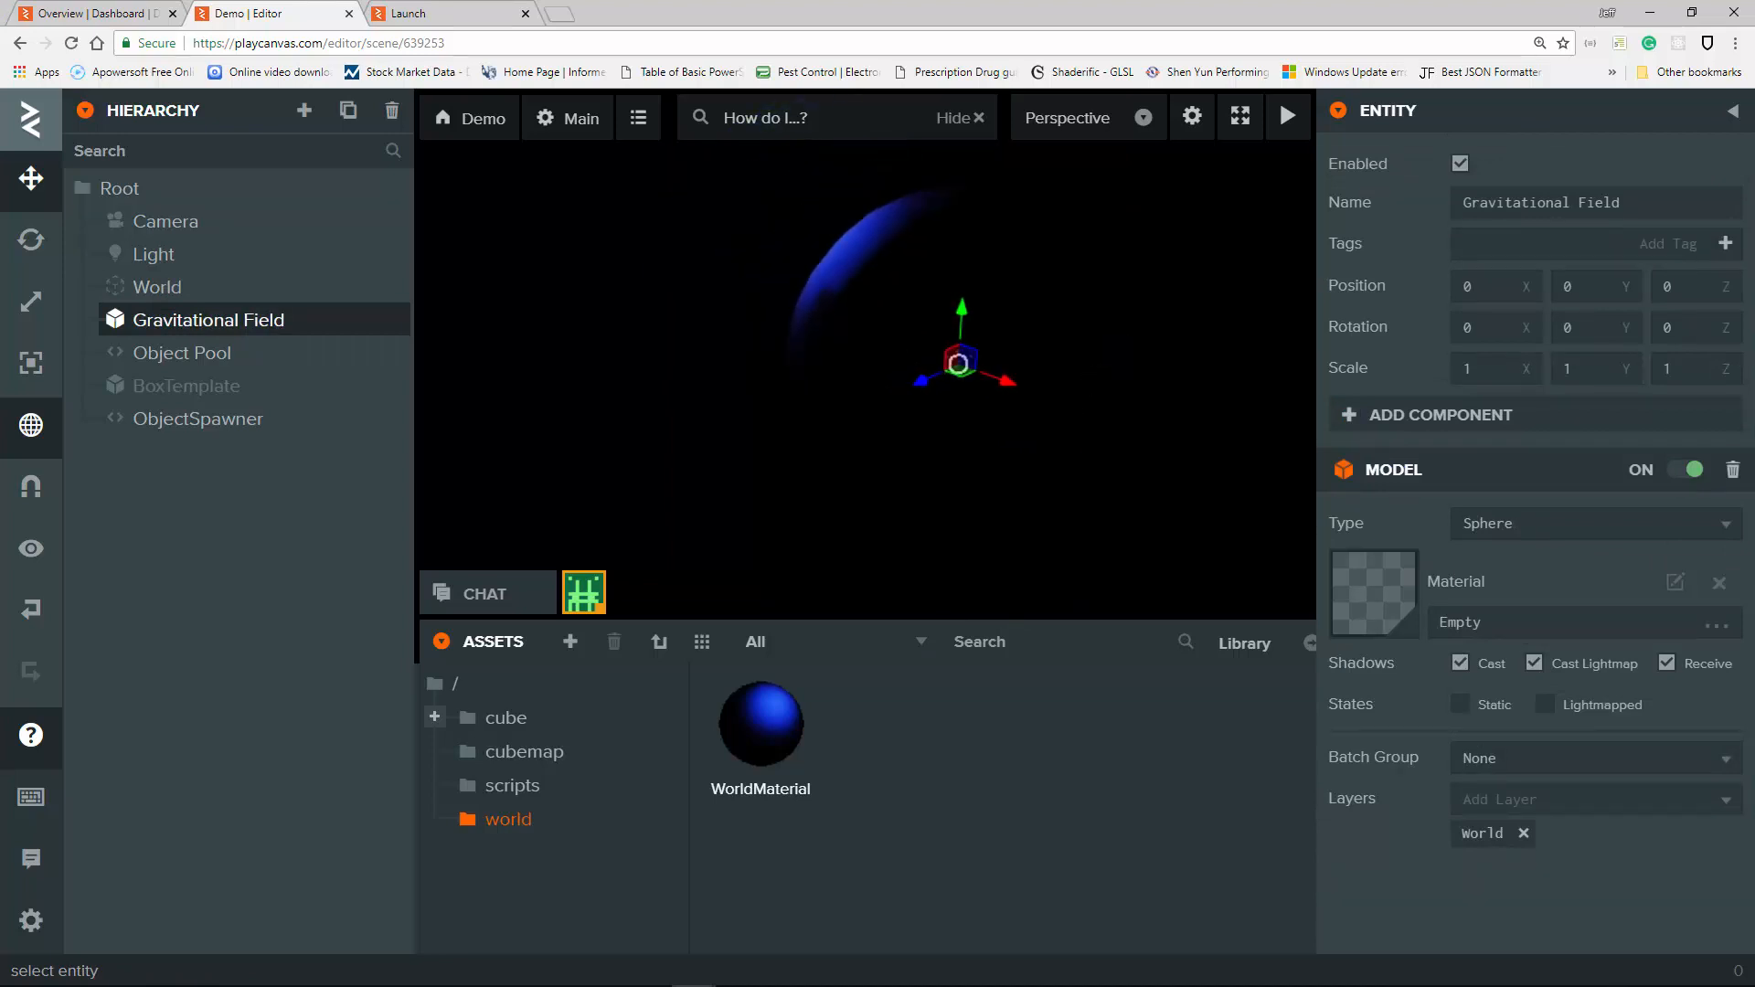
pyautogui.hotkey('alt', 'Tab')
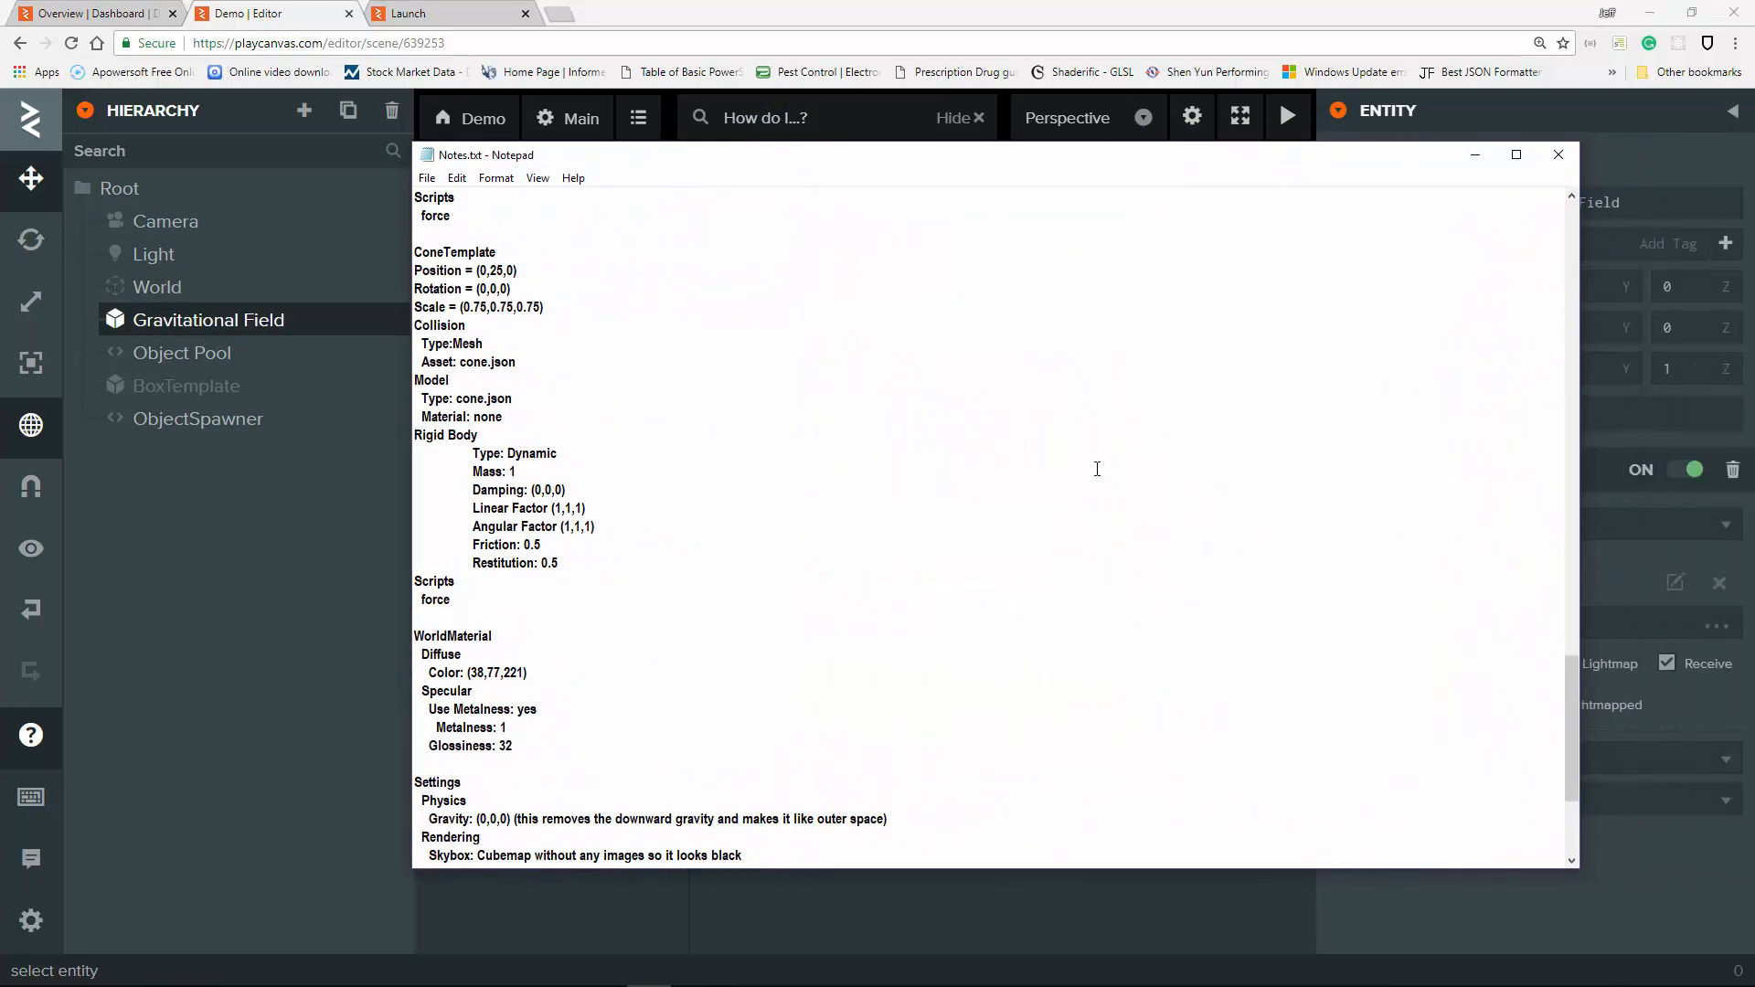
pyautogui.moveTo(1570, 719); pyautogui.dragTo(1598, 348)
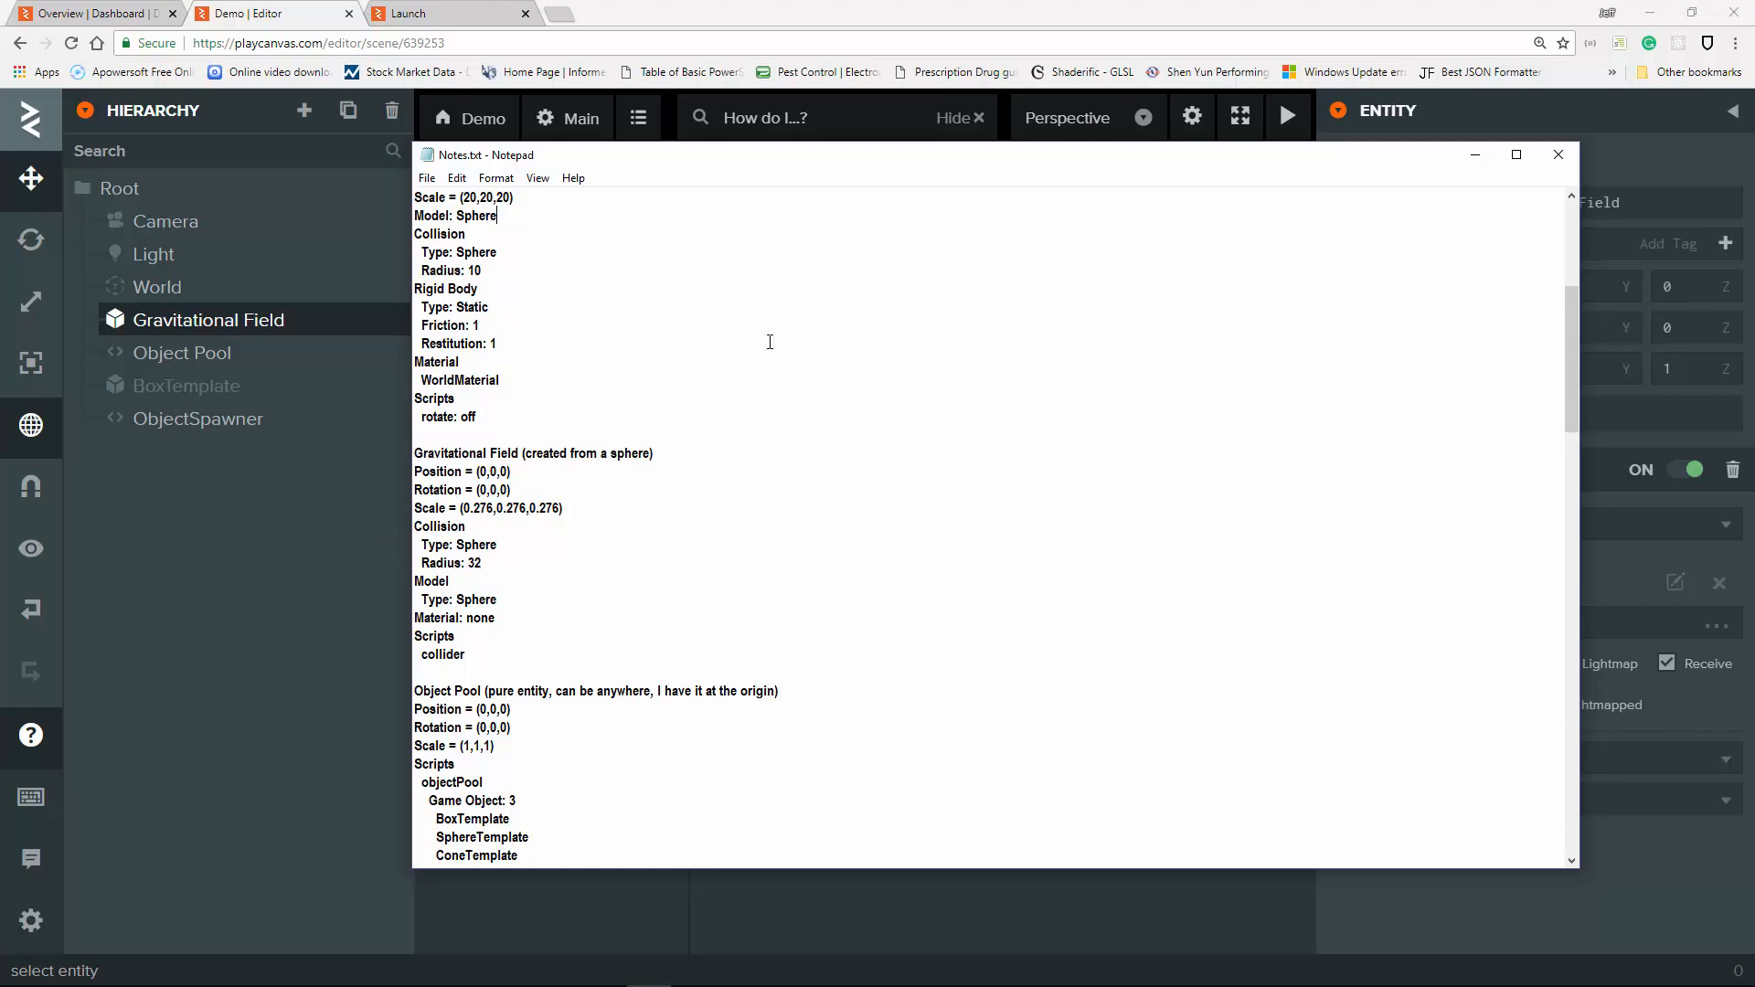
pyautogui.moveTo(868, 166); pyautogui.dragTo(1753, 68)
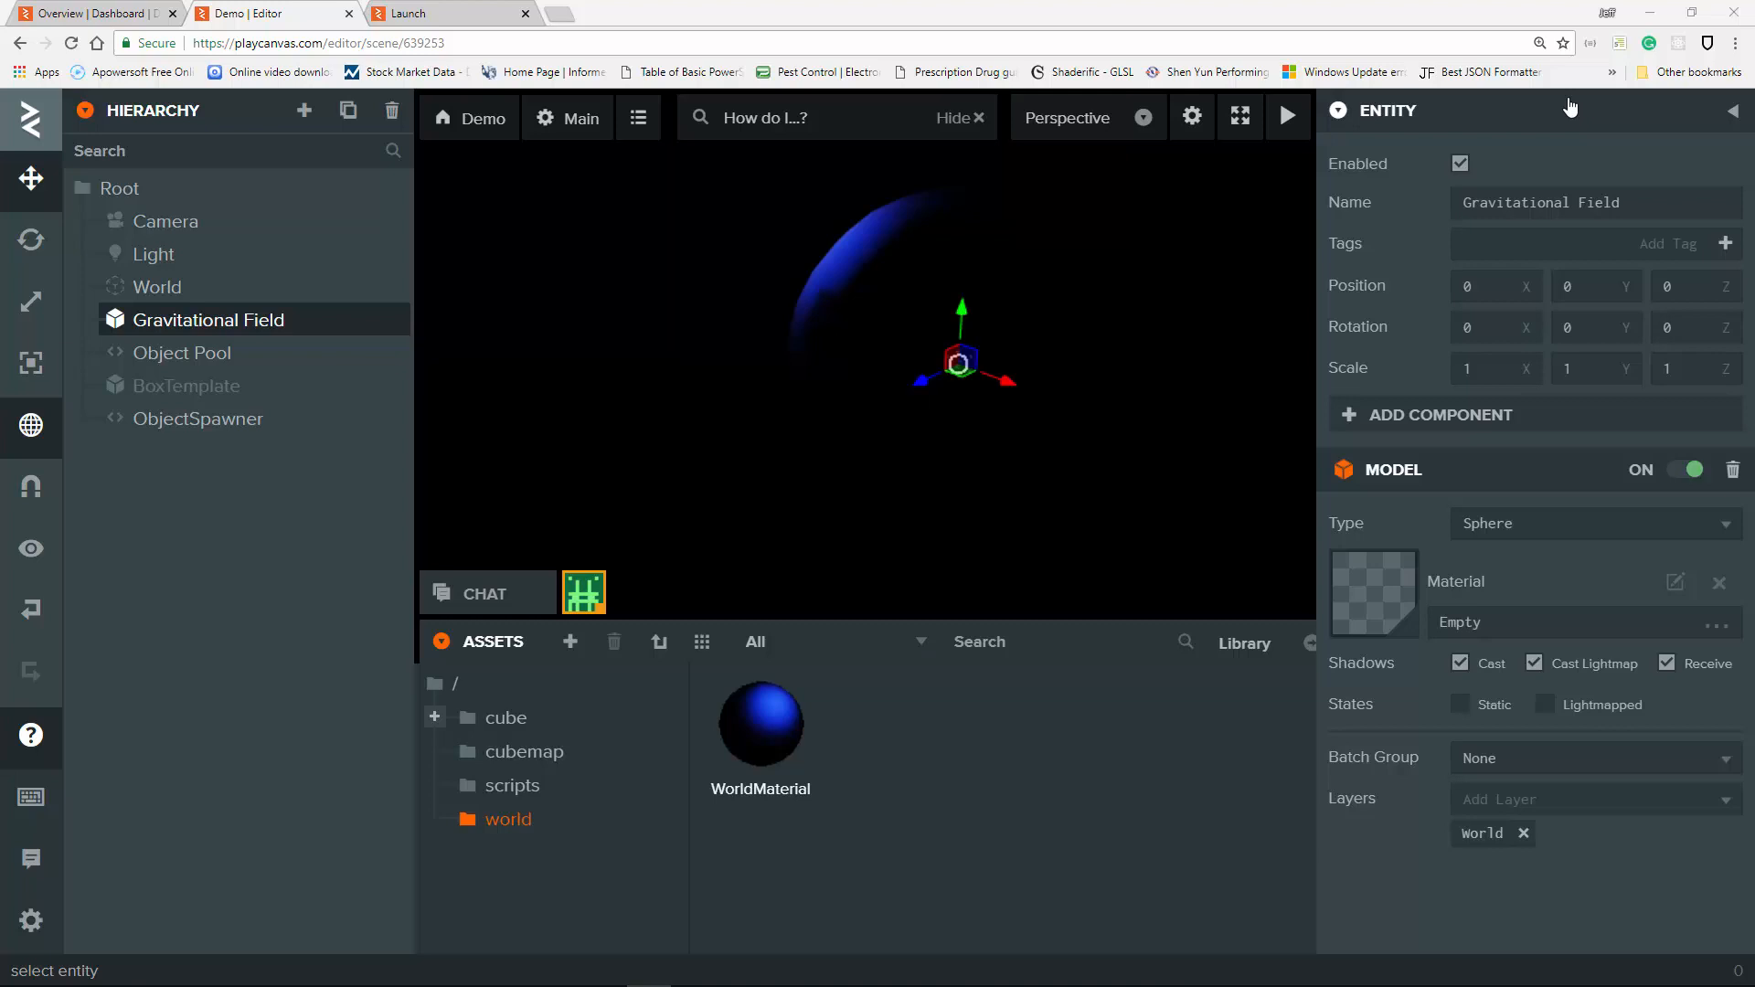
# Replace the Gravitational Field's Model component with a Collision component of type Sphere and radius 32.
pyautogui.click(1733, 474)
pyautogui.click(1461, 415)
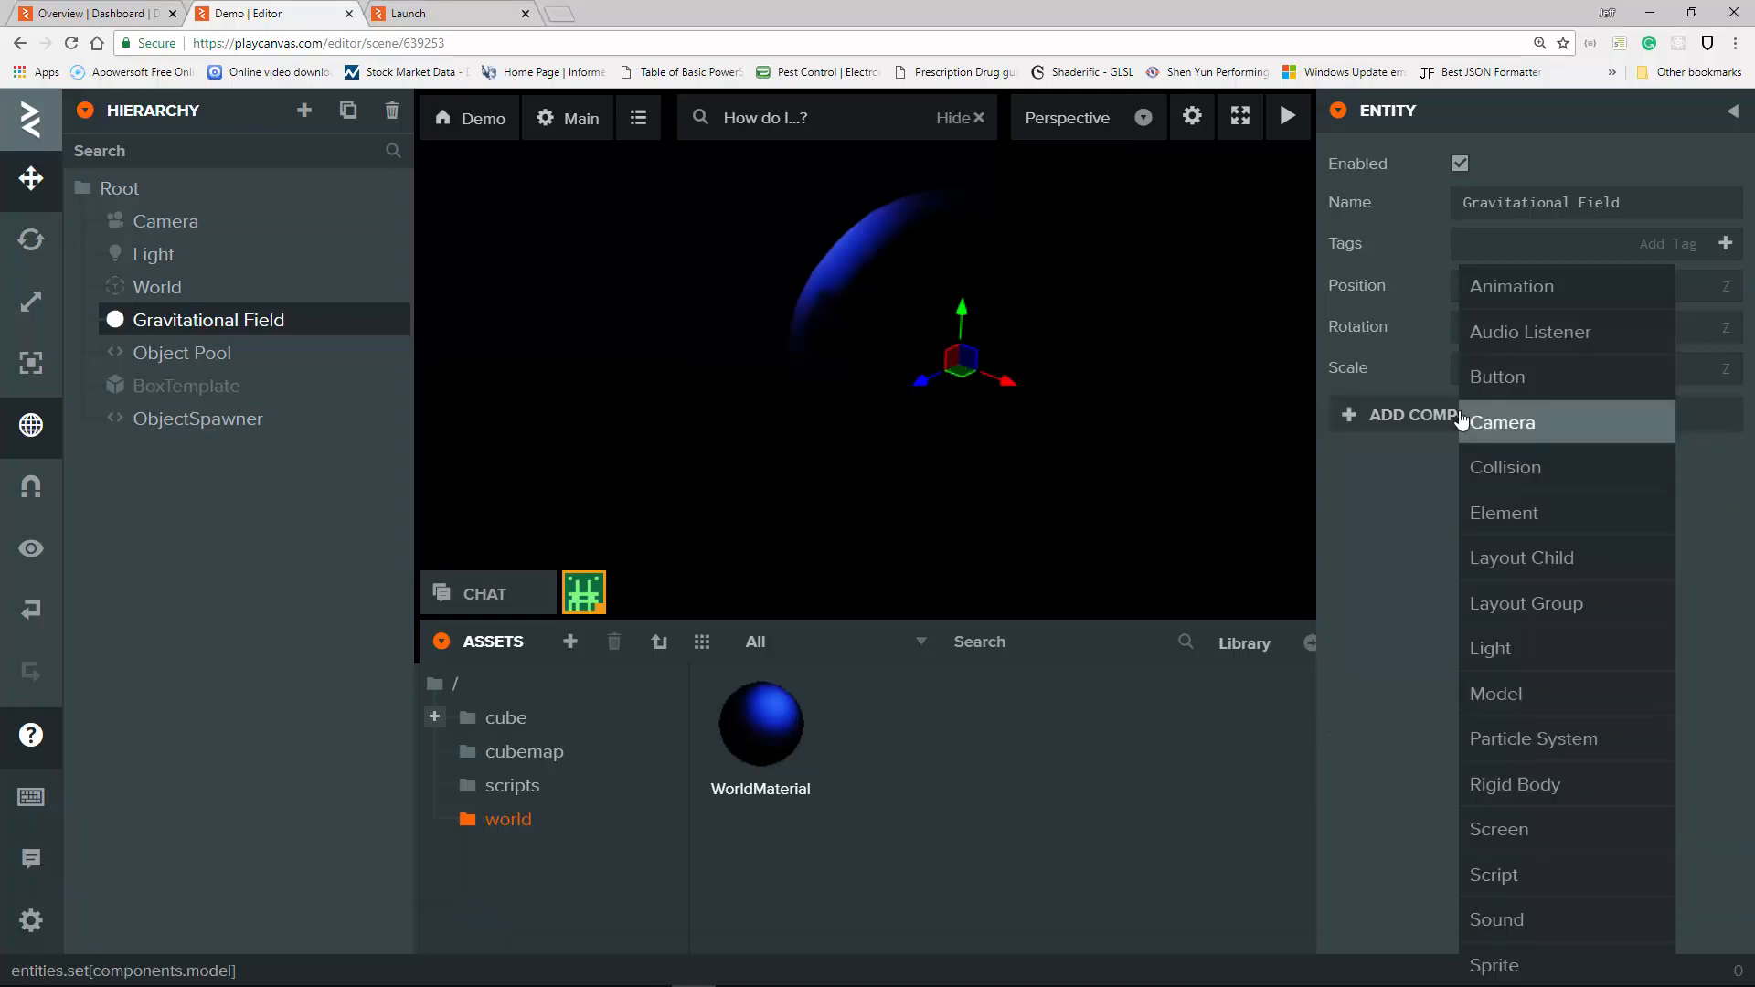
pyautogui.click(1556, 477)
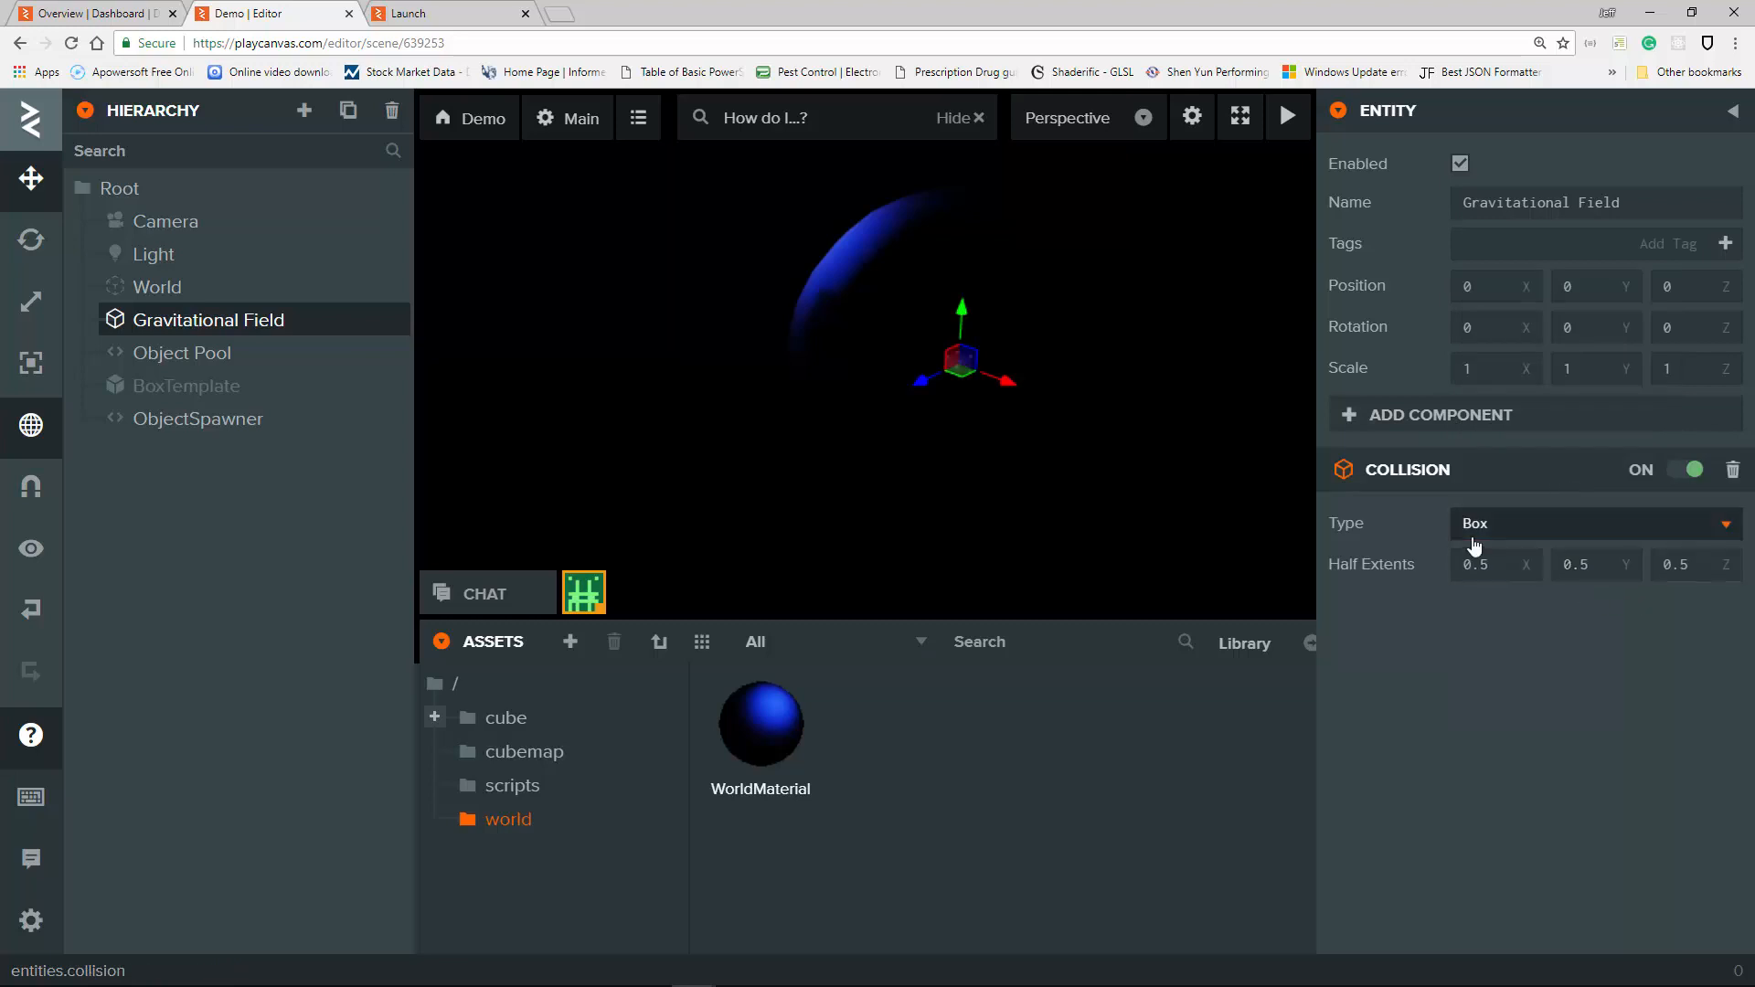
pyautogui.click(1551, 535)
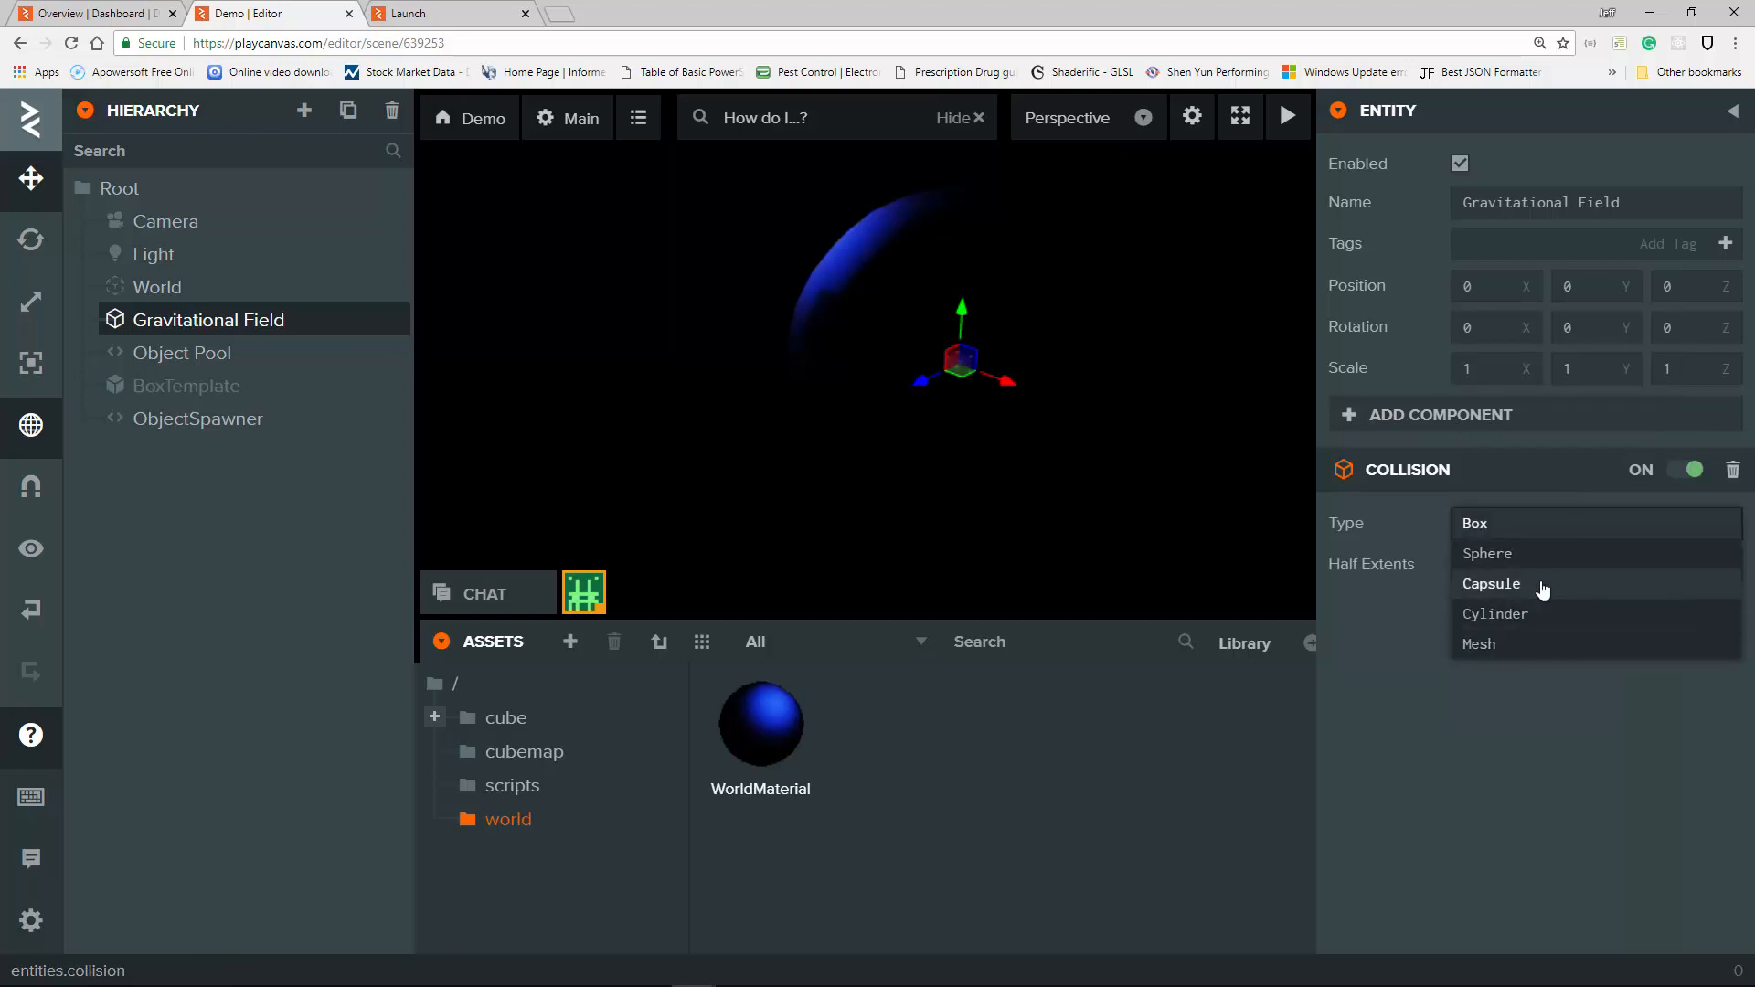
pyautogui.click(1535, 554)
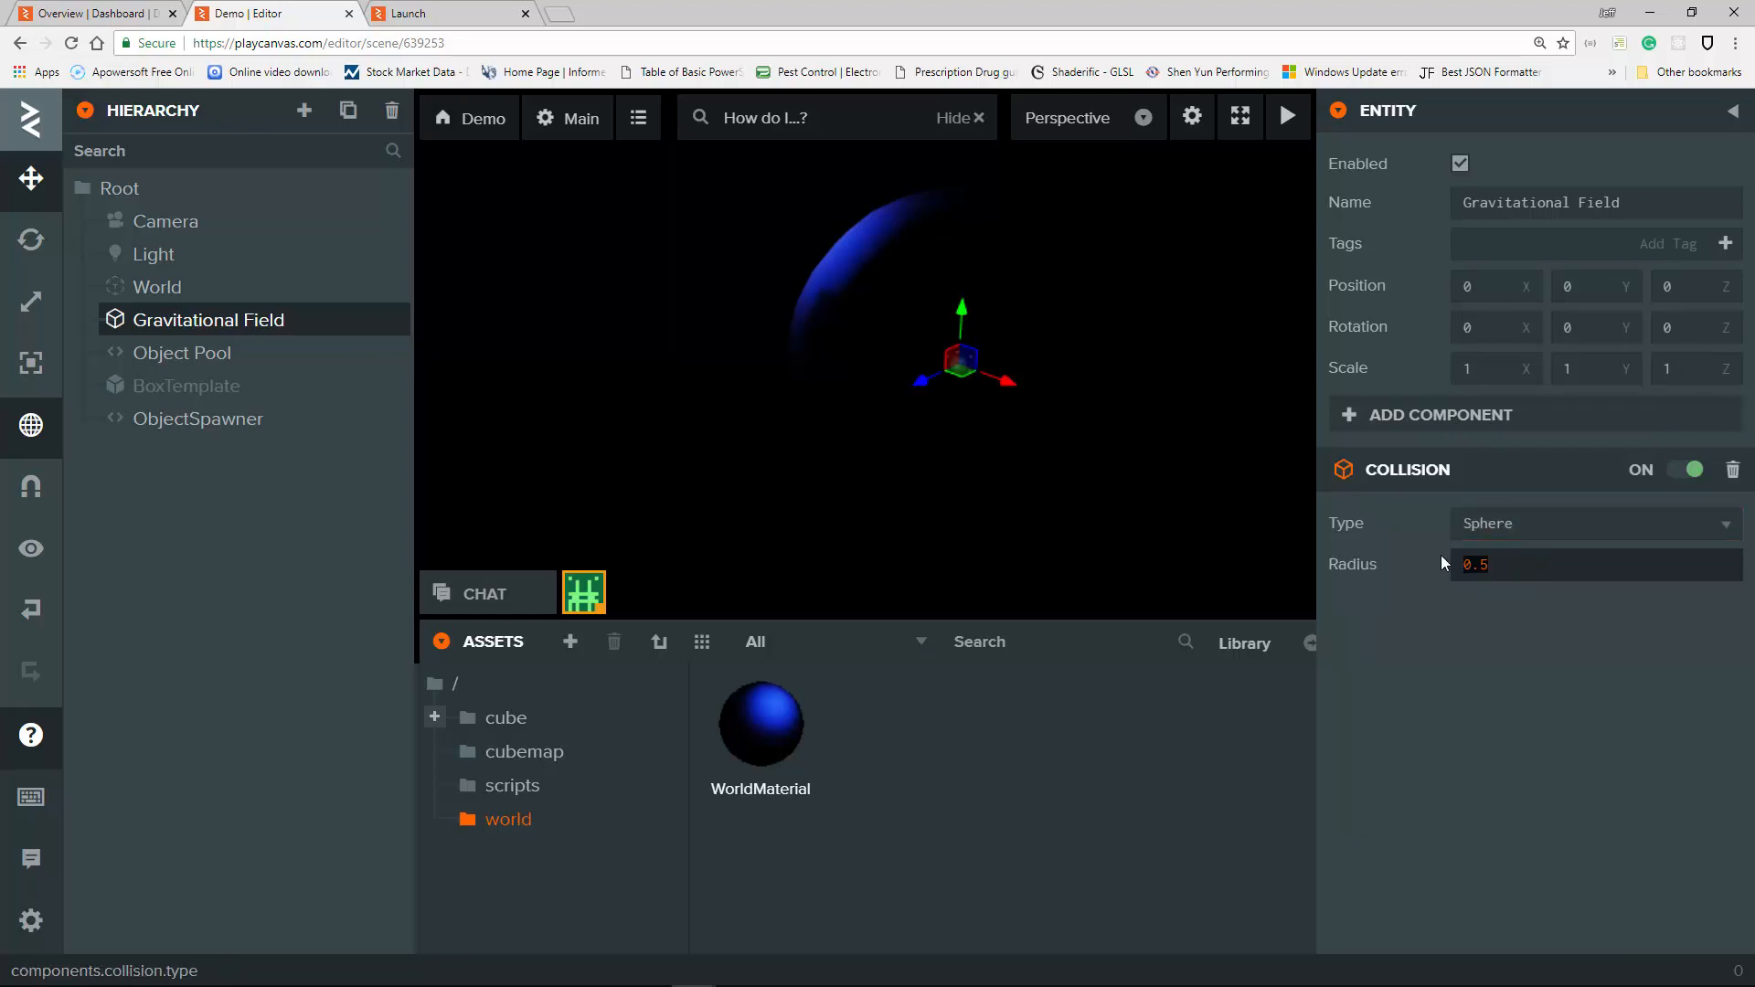
pyautogui.moveTo(1441, 561)
pyautogui.write('32')
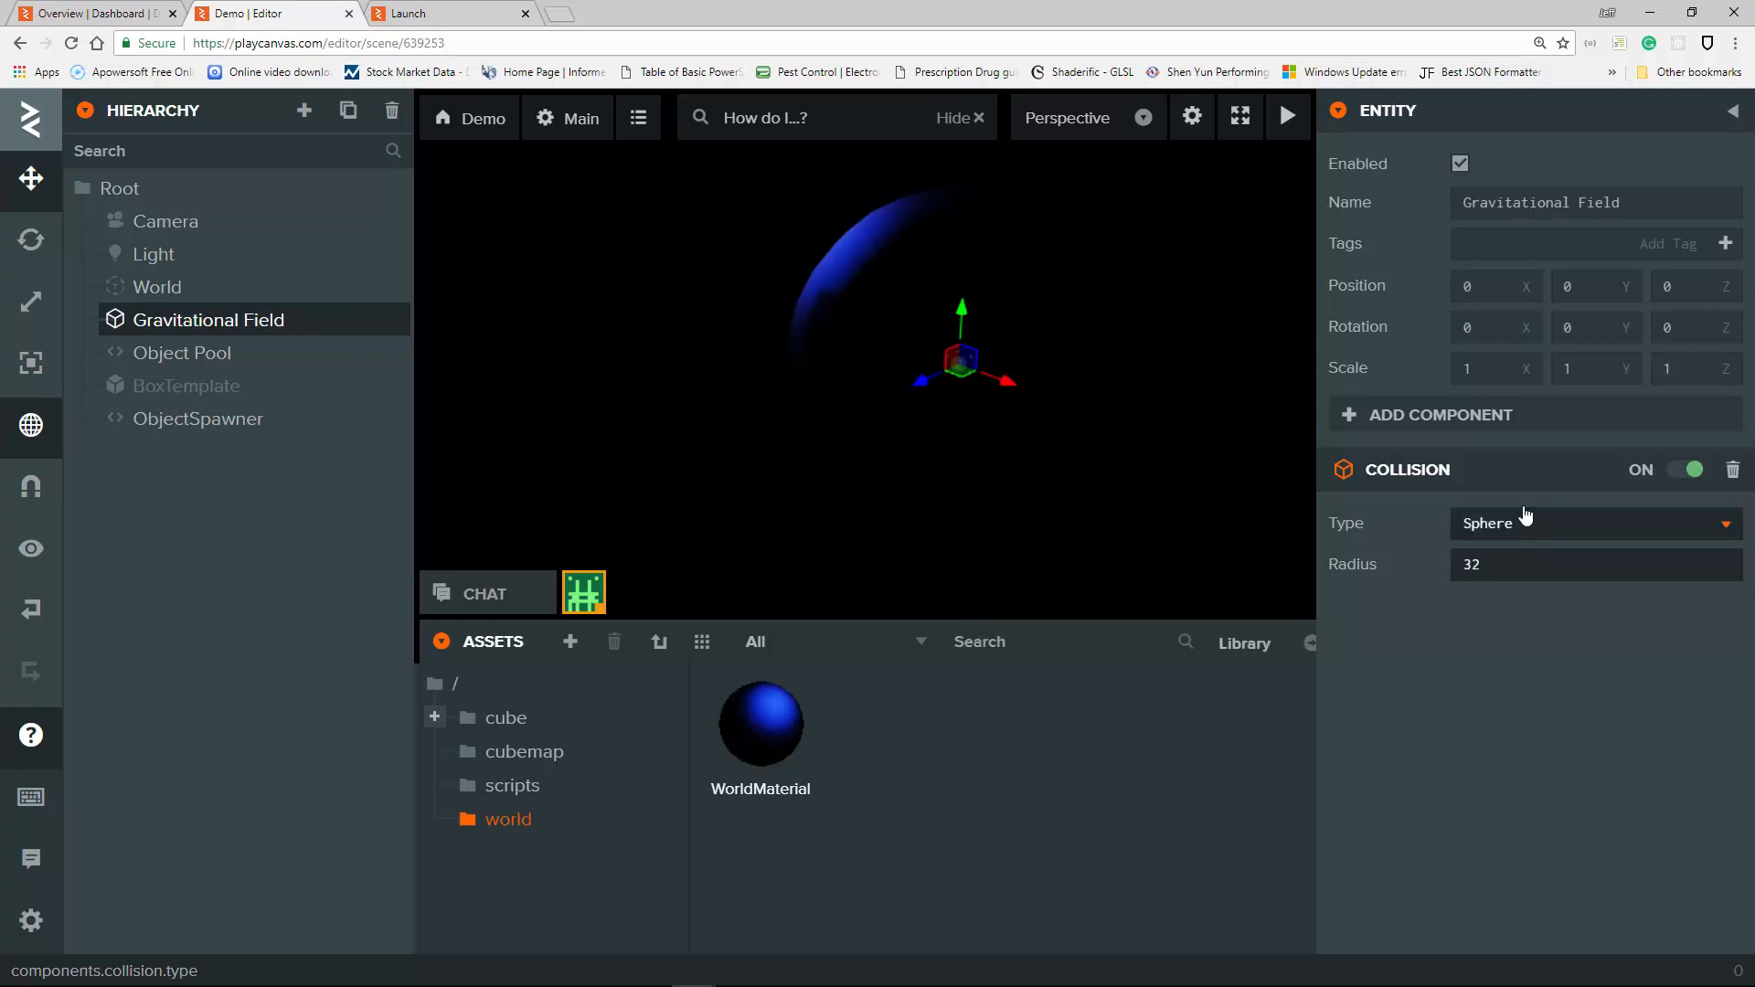
pyautogui.click(1495, 368)
# Examine the Gravitational Field's collision sphere around the World from different distances.
pyautogui.scroll(-5, 1159, 428)
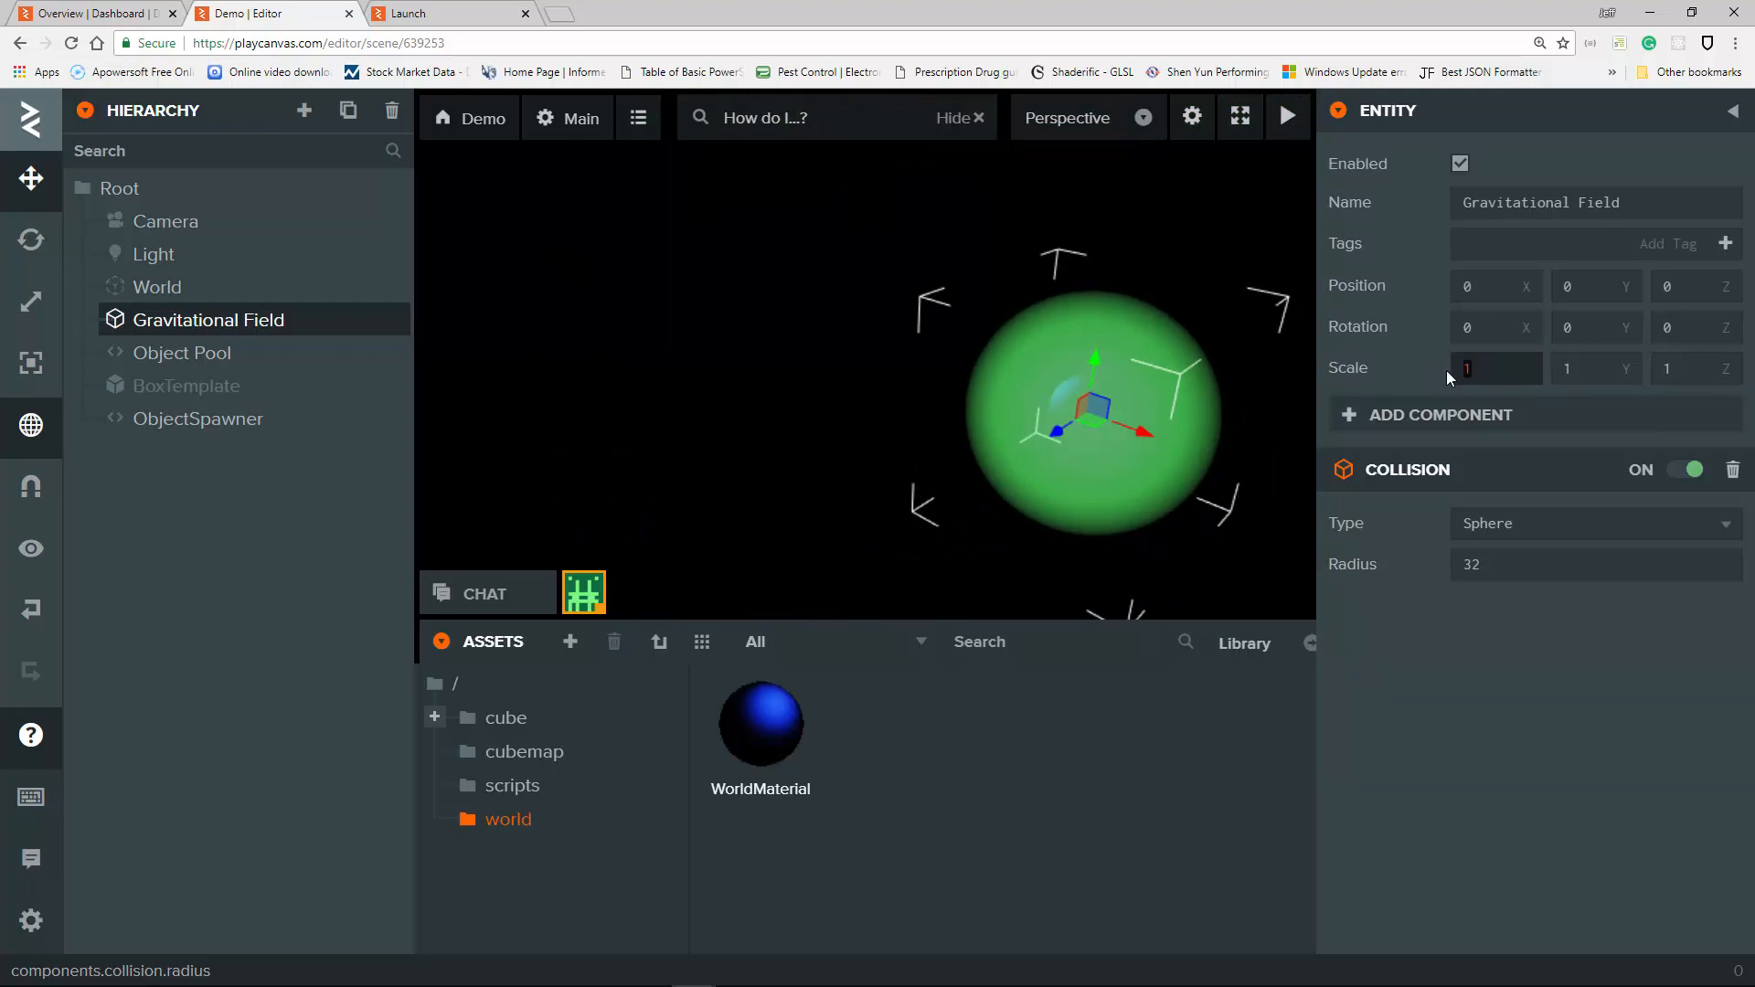
pyautogui.scroll(3, 1169, 373)
pyautogui.scroll(-3, 1159, 374)
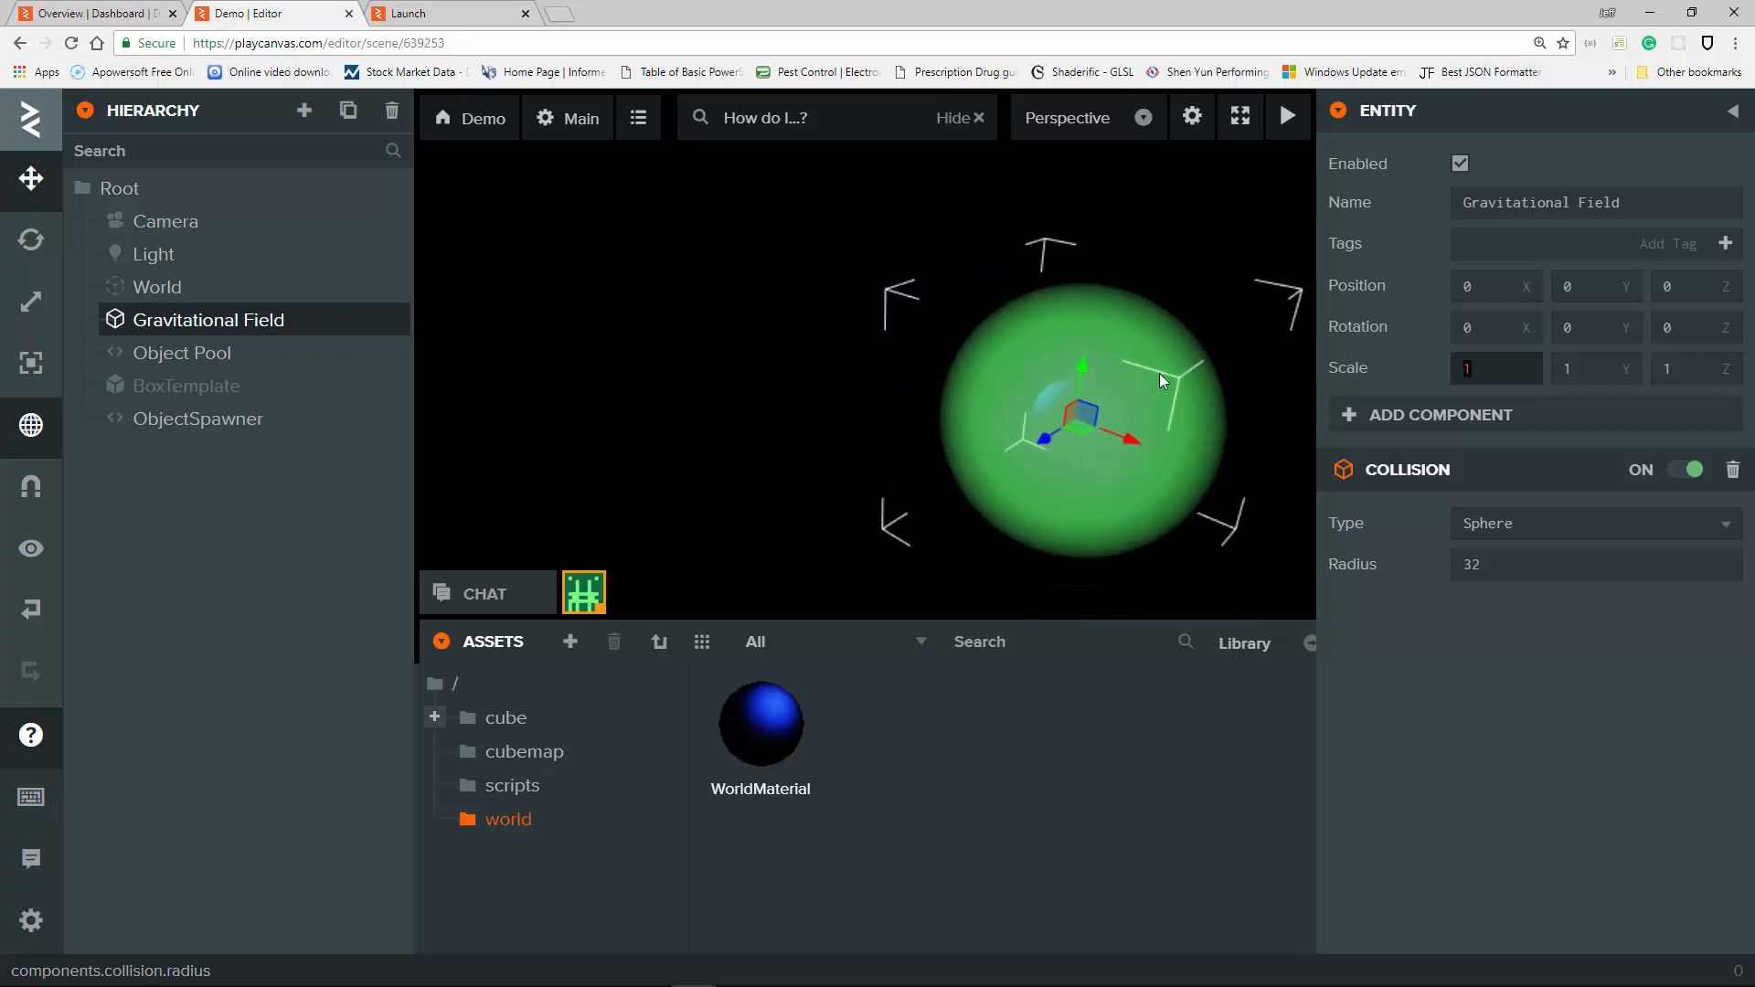
pyautogui.scroll(-1, 990, 422)
pyautogui.scroll(3, 1038, 414)
pyautogui.scroll(-2, 1038, 413)
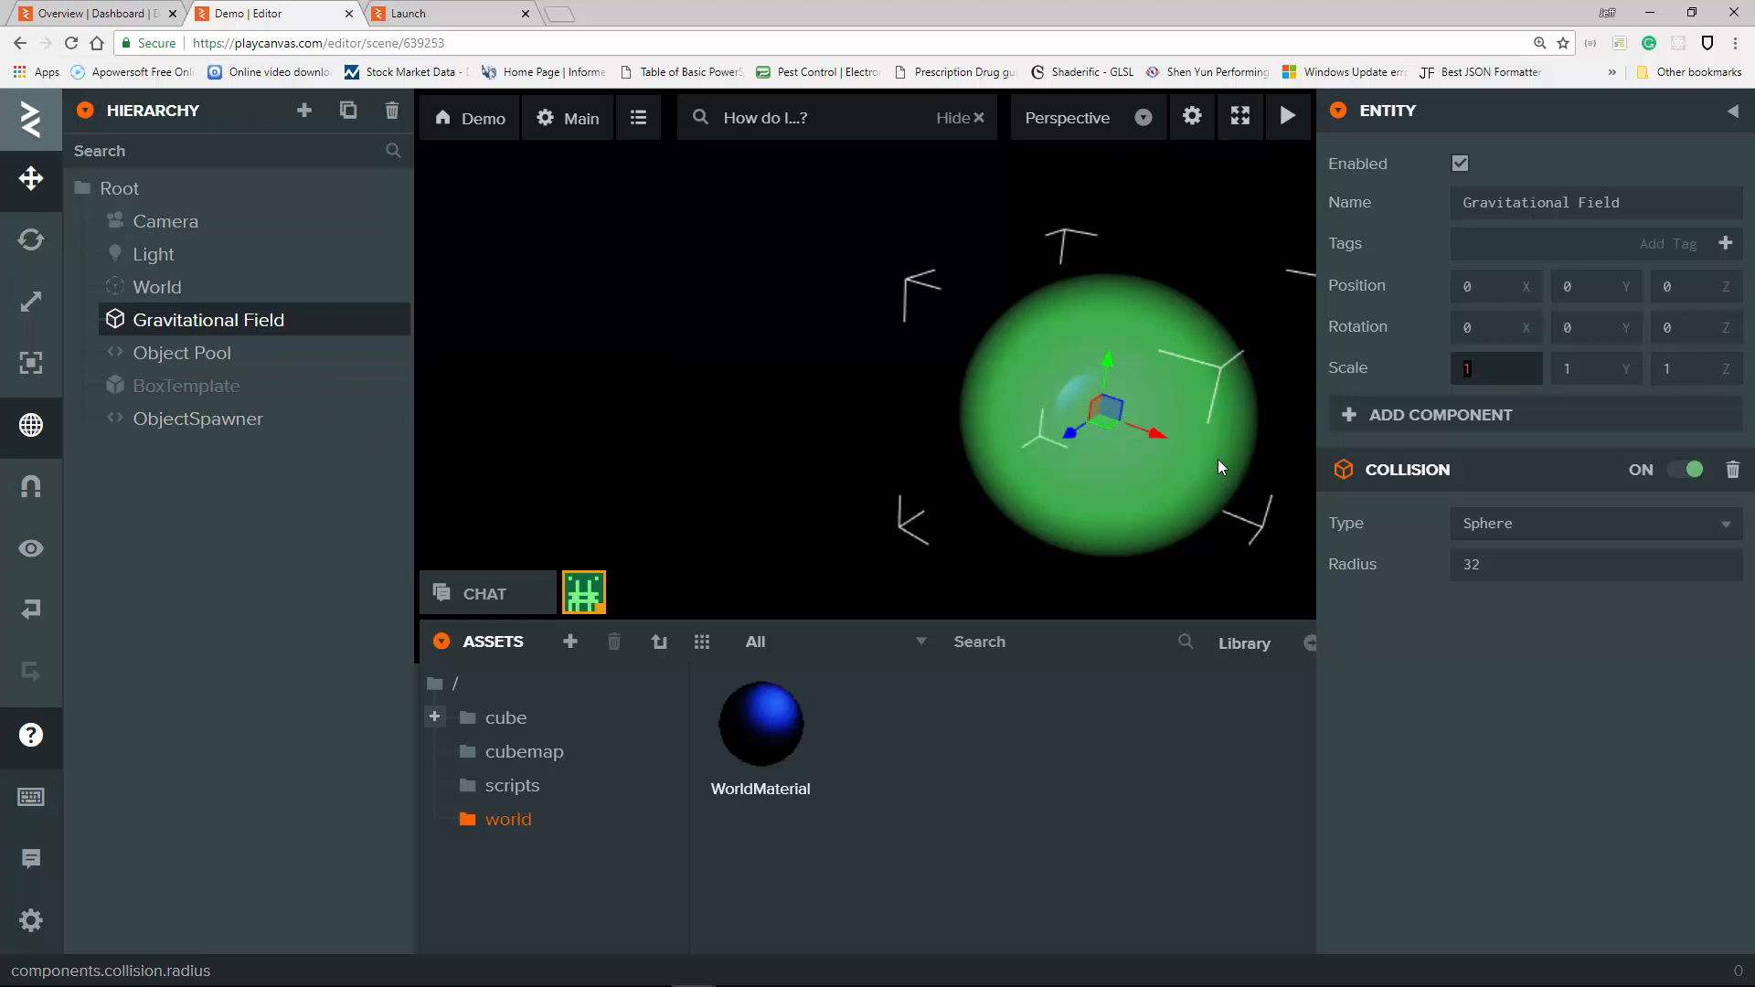
pyautogui.scroll(2, 1218, 457)
pyautogui.scroll(-2, 1210, 452)
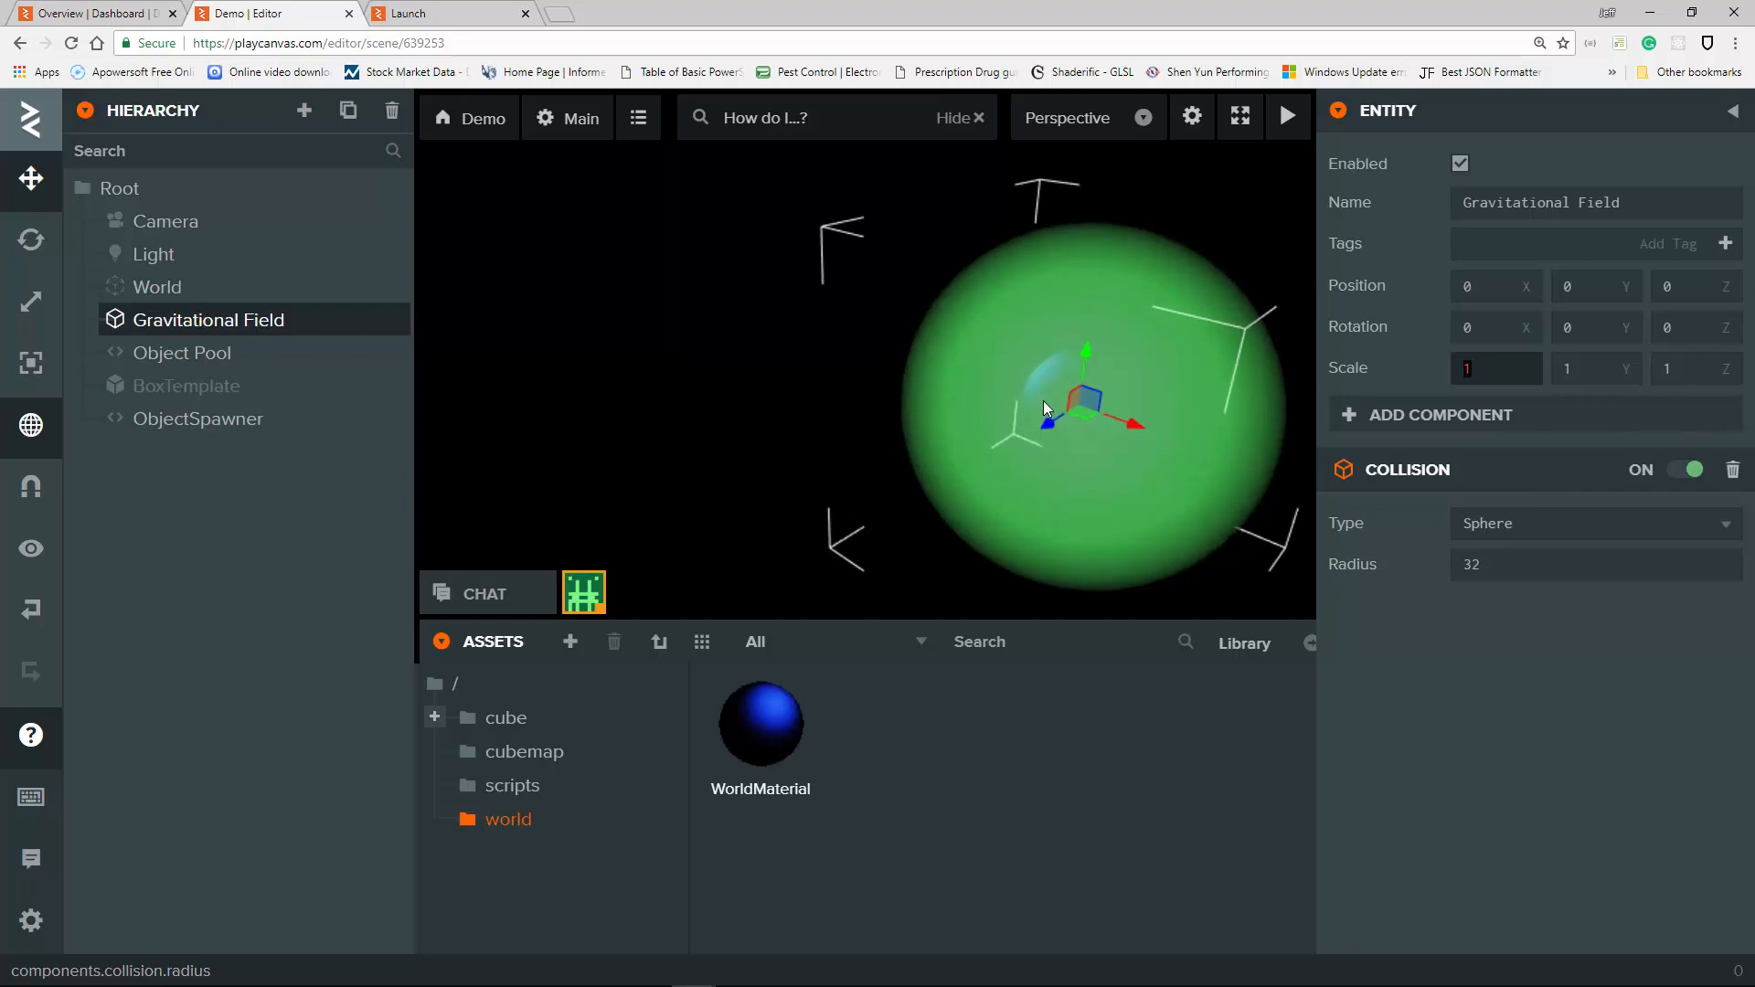
pyautogui.scroll(-1, 1051, 393)
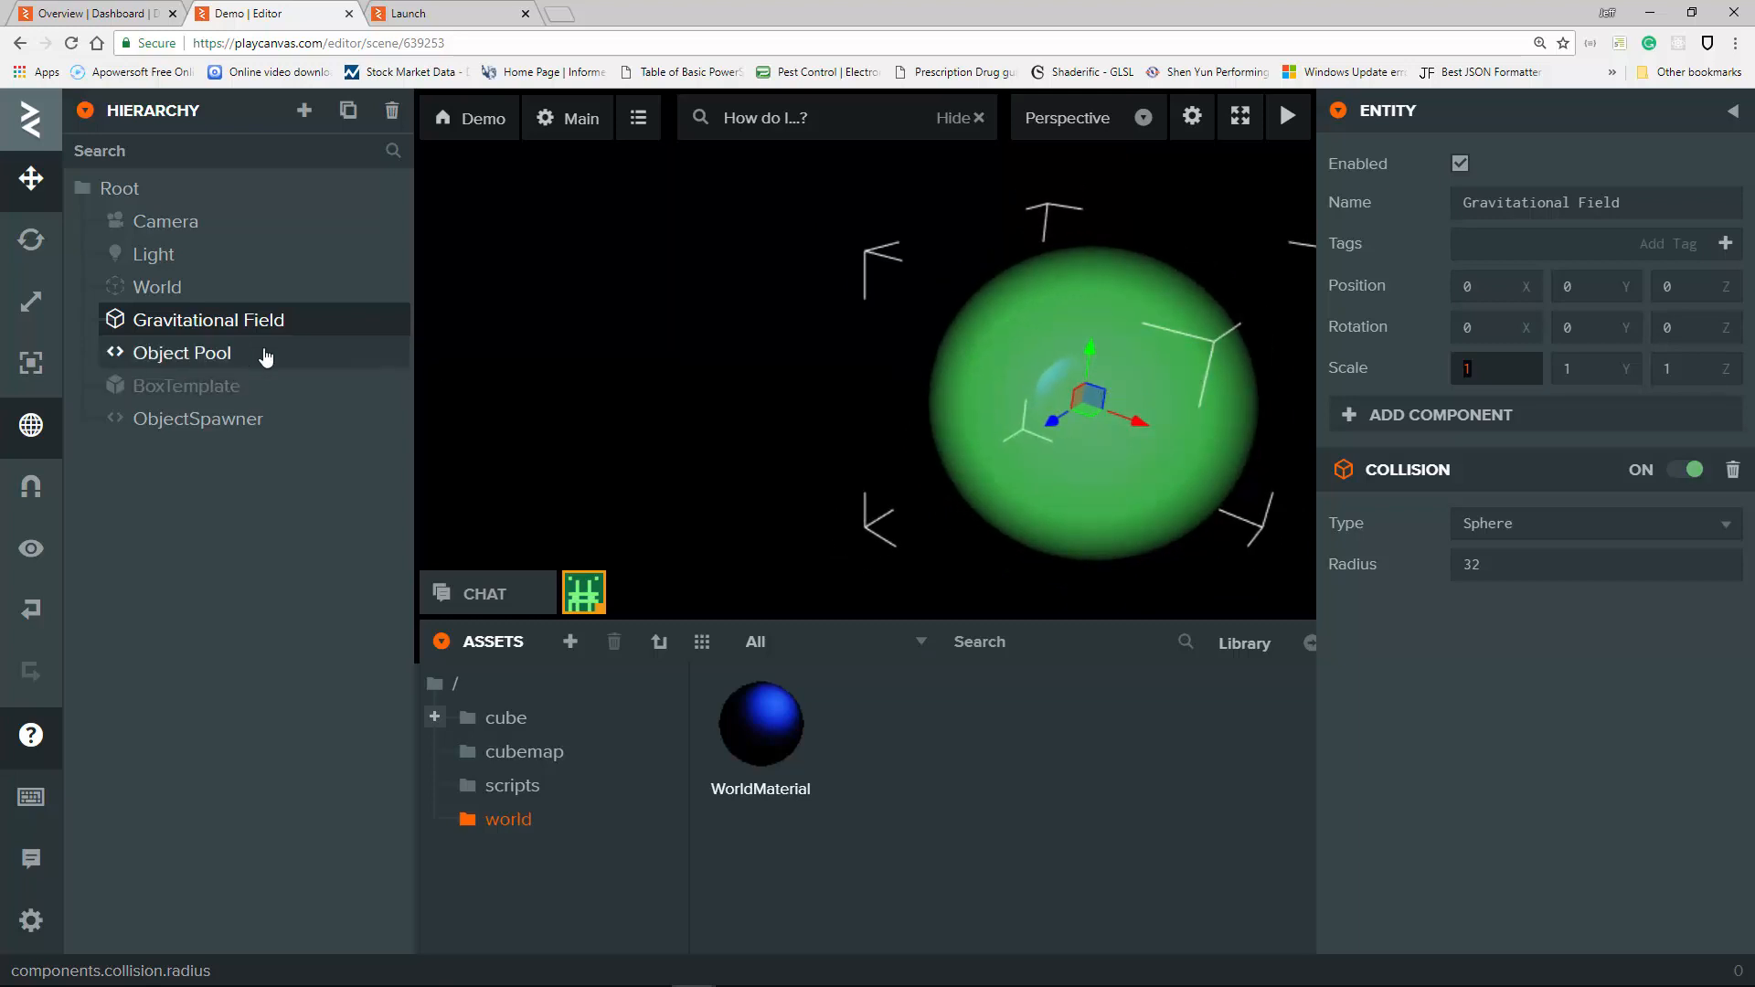
# Select the BoxTemplate entity and look up its component settings in Notes.txt.
pyautogui.click(221, 386)
pyautogui.scroll(5, 1214, 422)
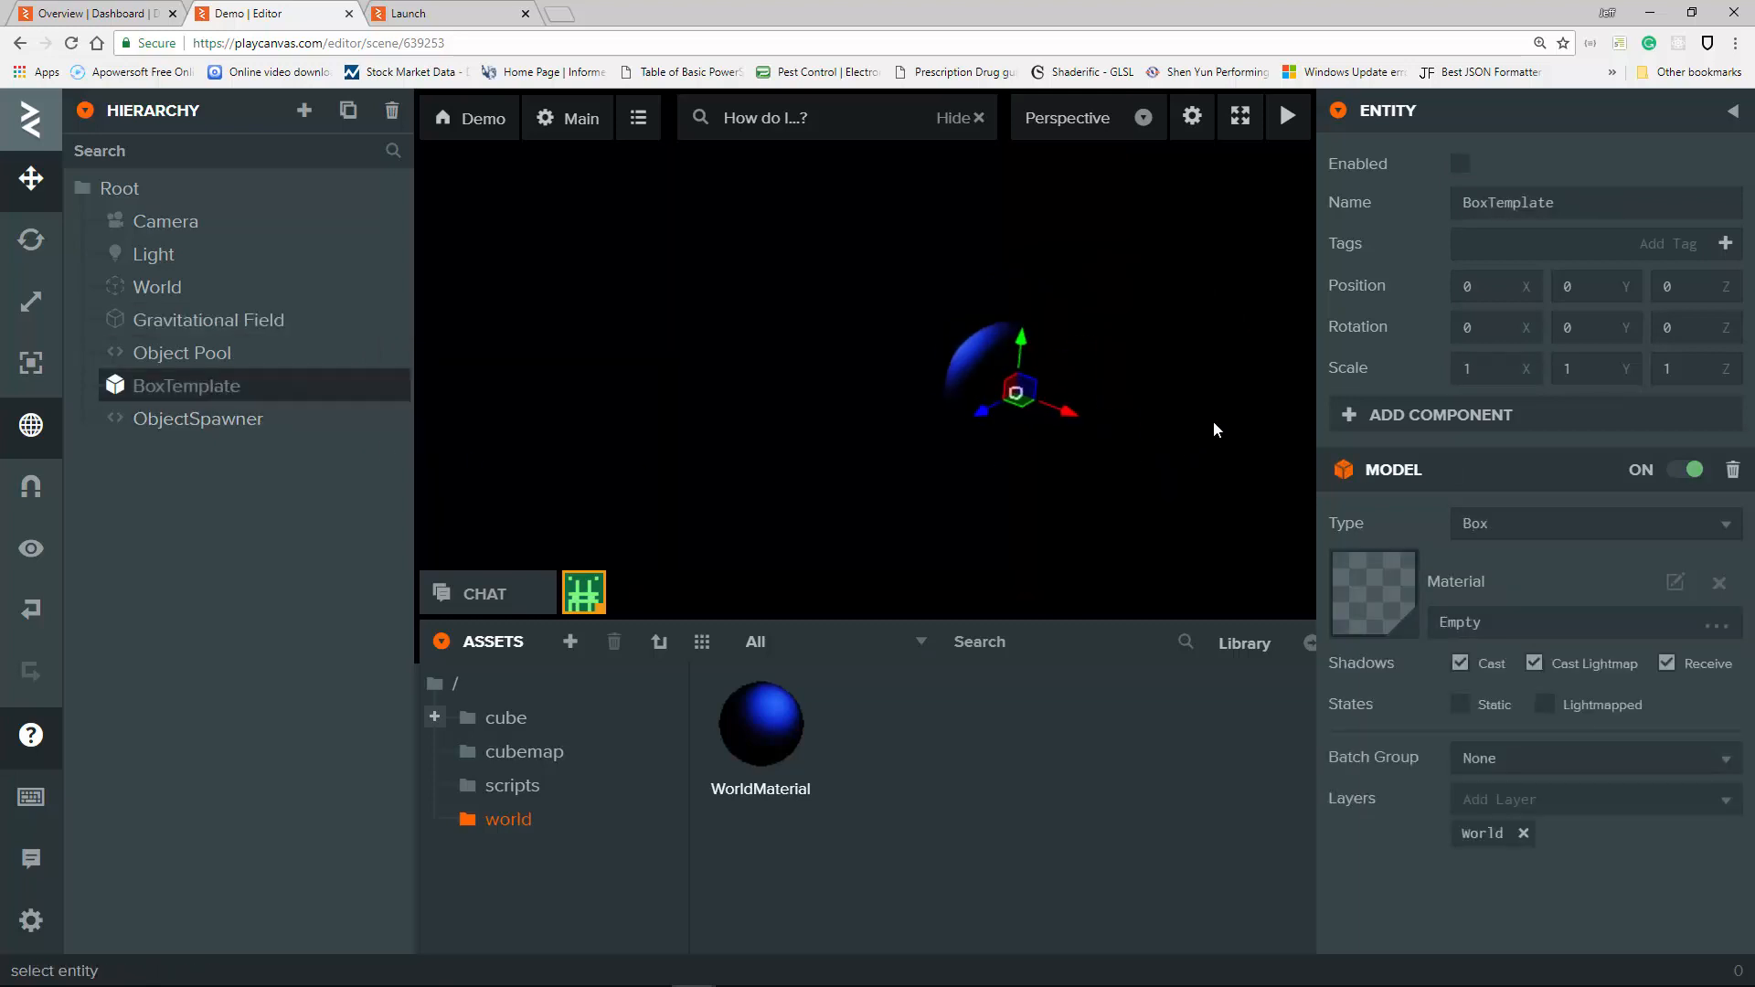
pyautogui.scroll(-2, 1006, 430)
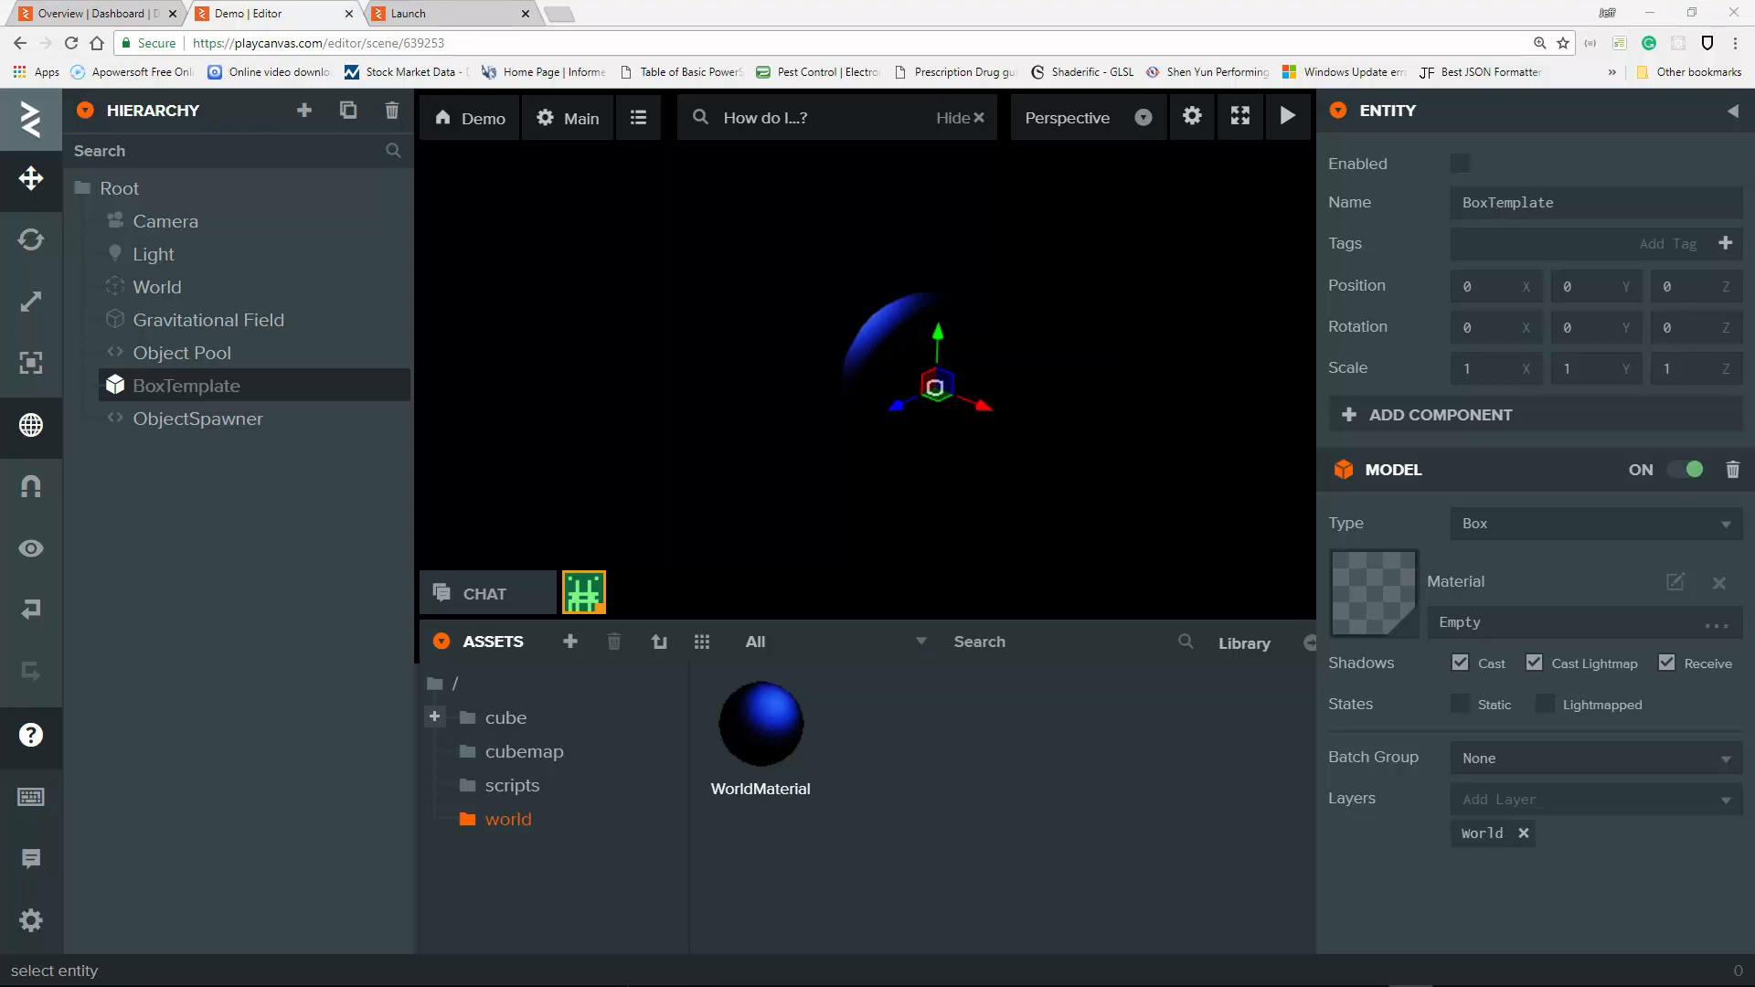
pyautogui.moveTo(1754, 274); pyautogui.dragTo(903, 179)
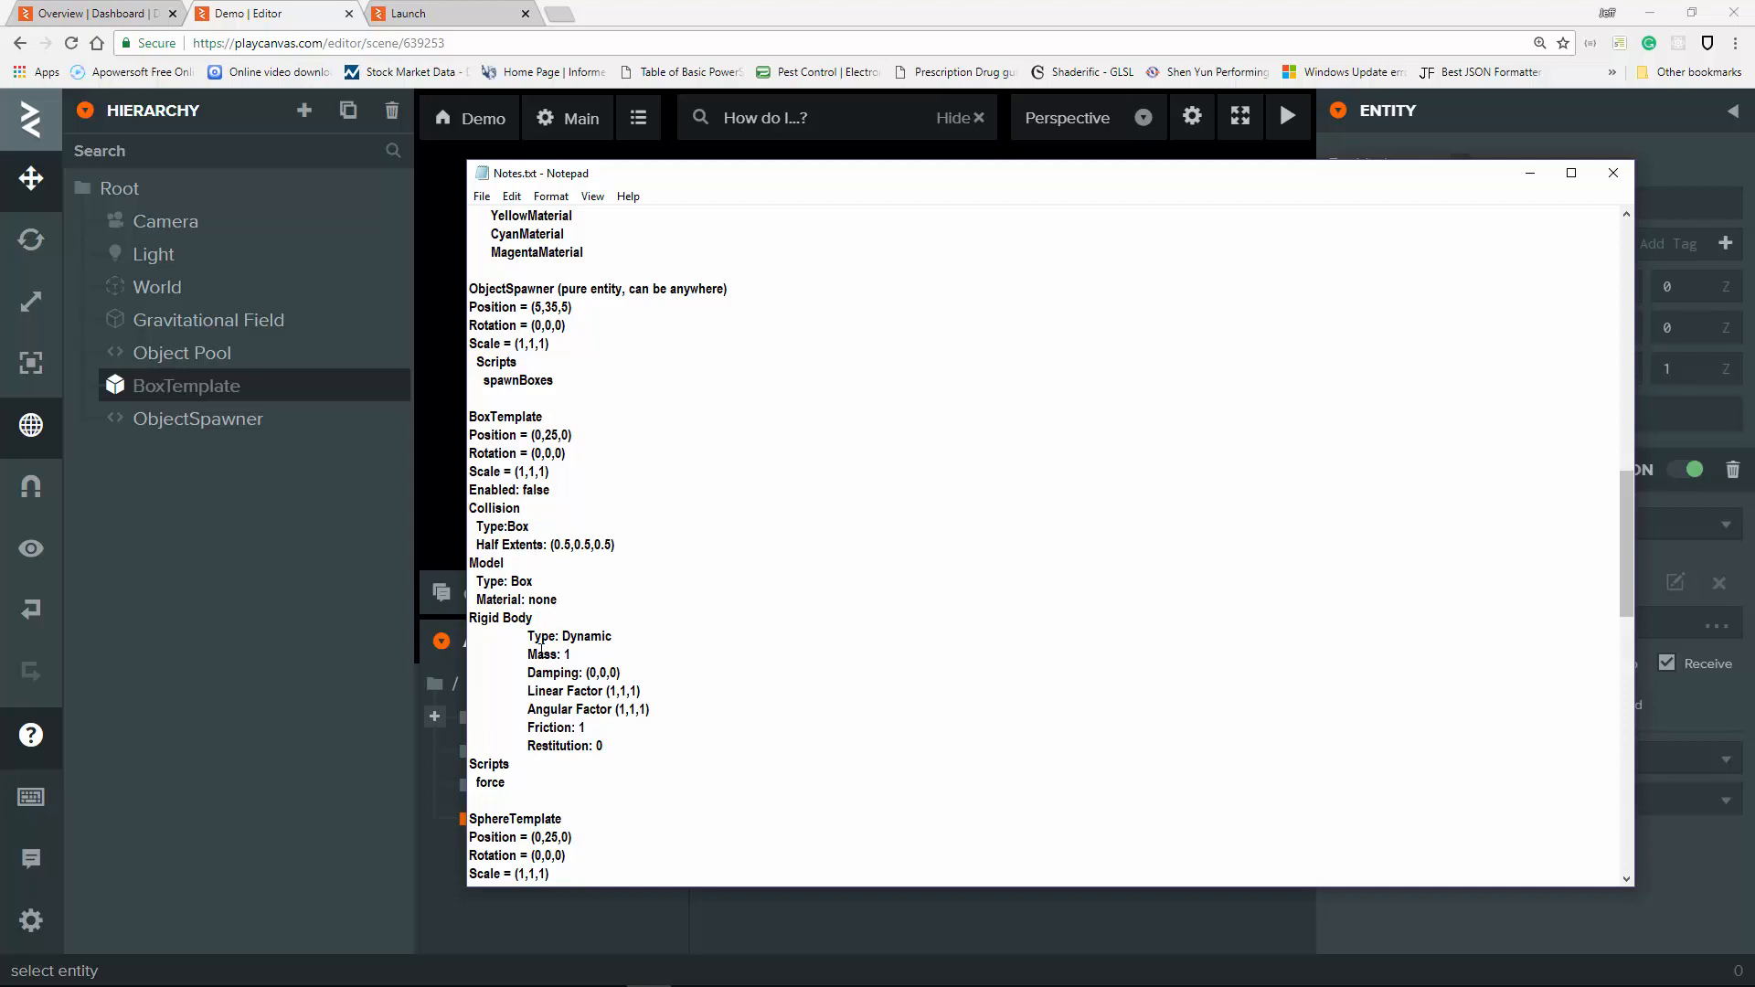
pyautogui.scroll(-2, 631, 667)
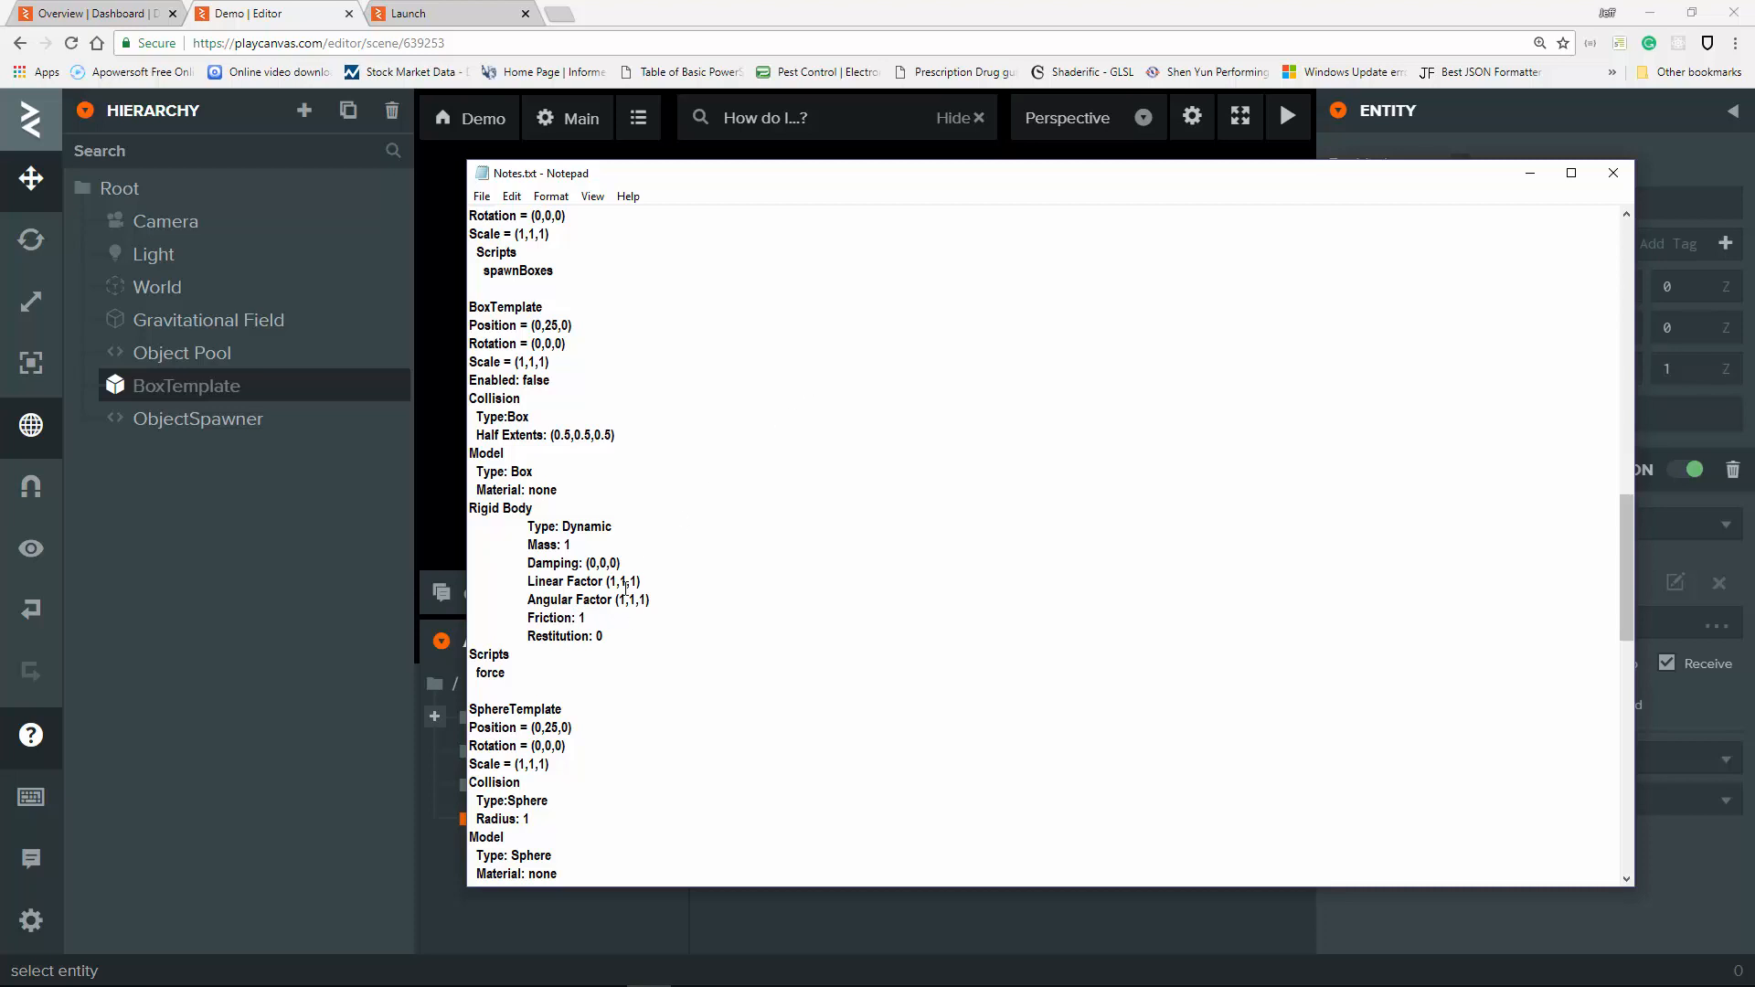
pyautogui.moveTo(914, 179); pyautogui.dragTo(1754, 153)
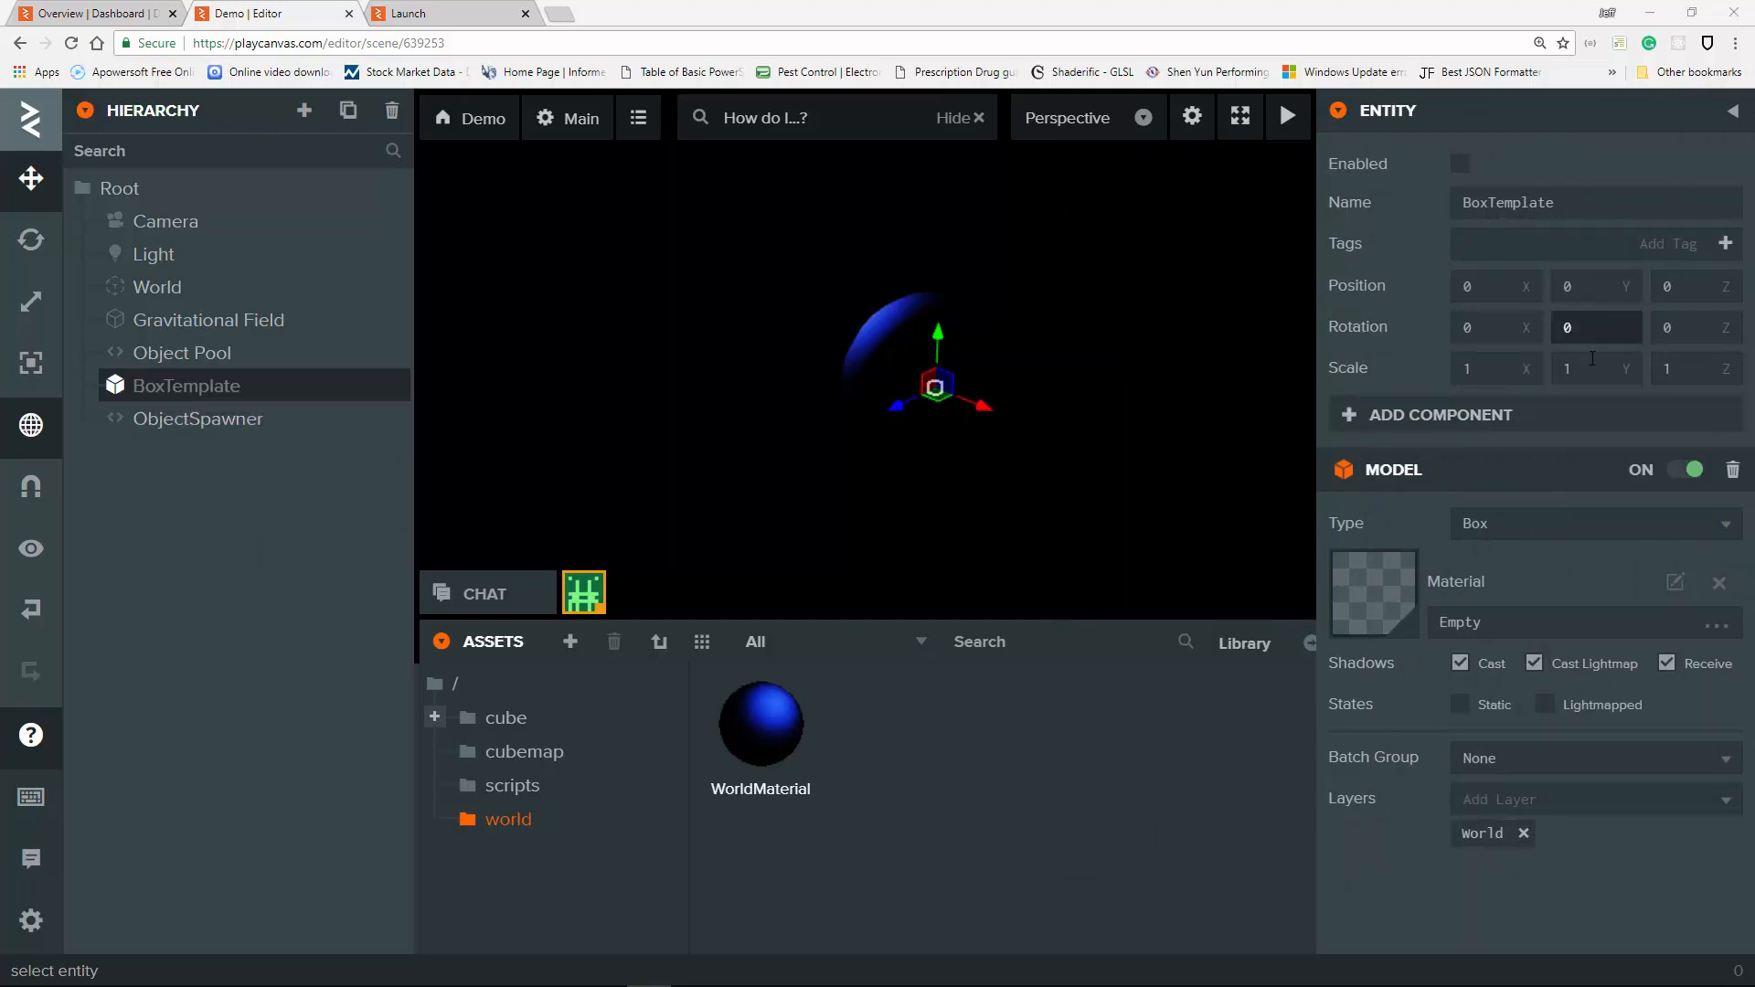
# Add a Collision component of type Box with half extents of 0.5 to BoxTemplate.
pyautogui.click(1481, 417)
pyautogui.click(1528, 467)
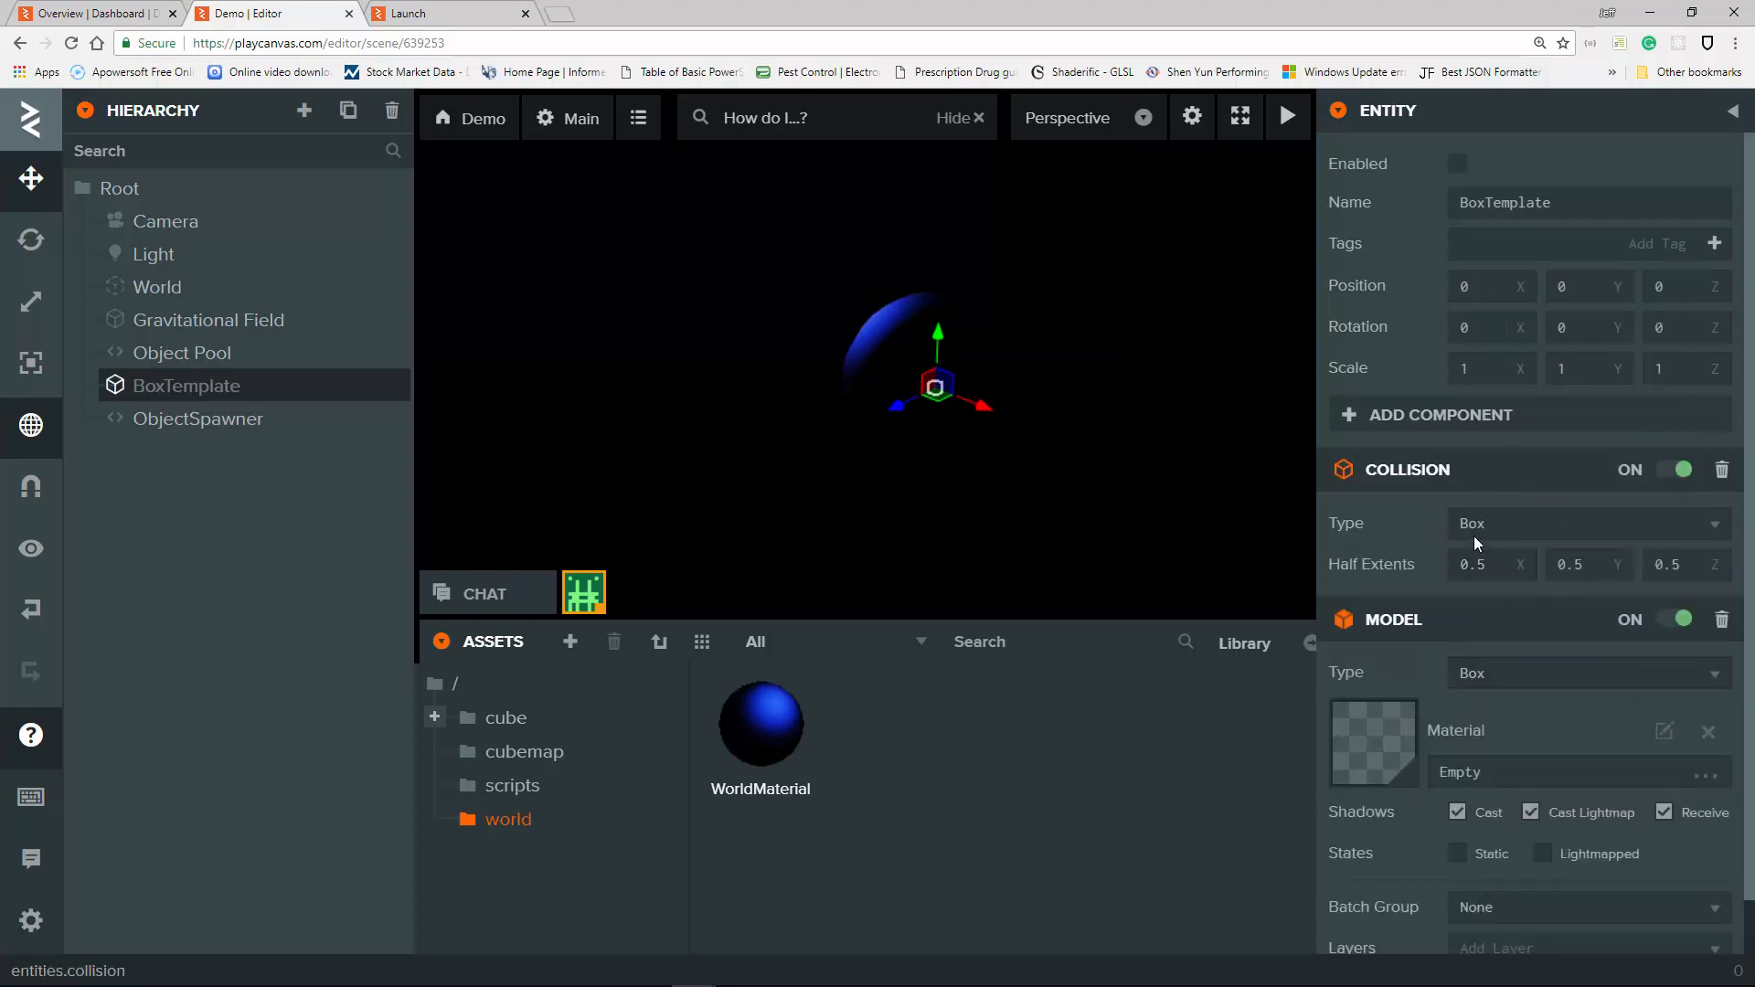
pyautogui.click(1516, 568)
pyautogui.click(1469, 373)
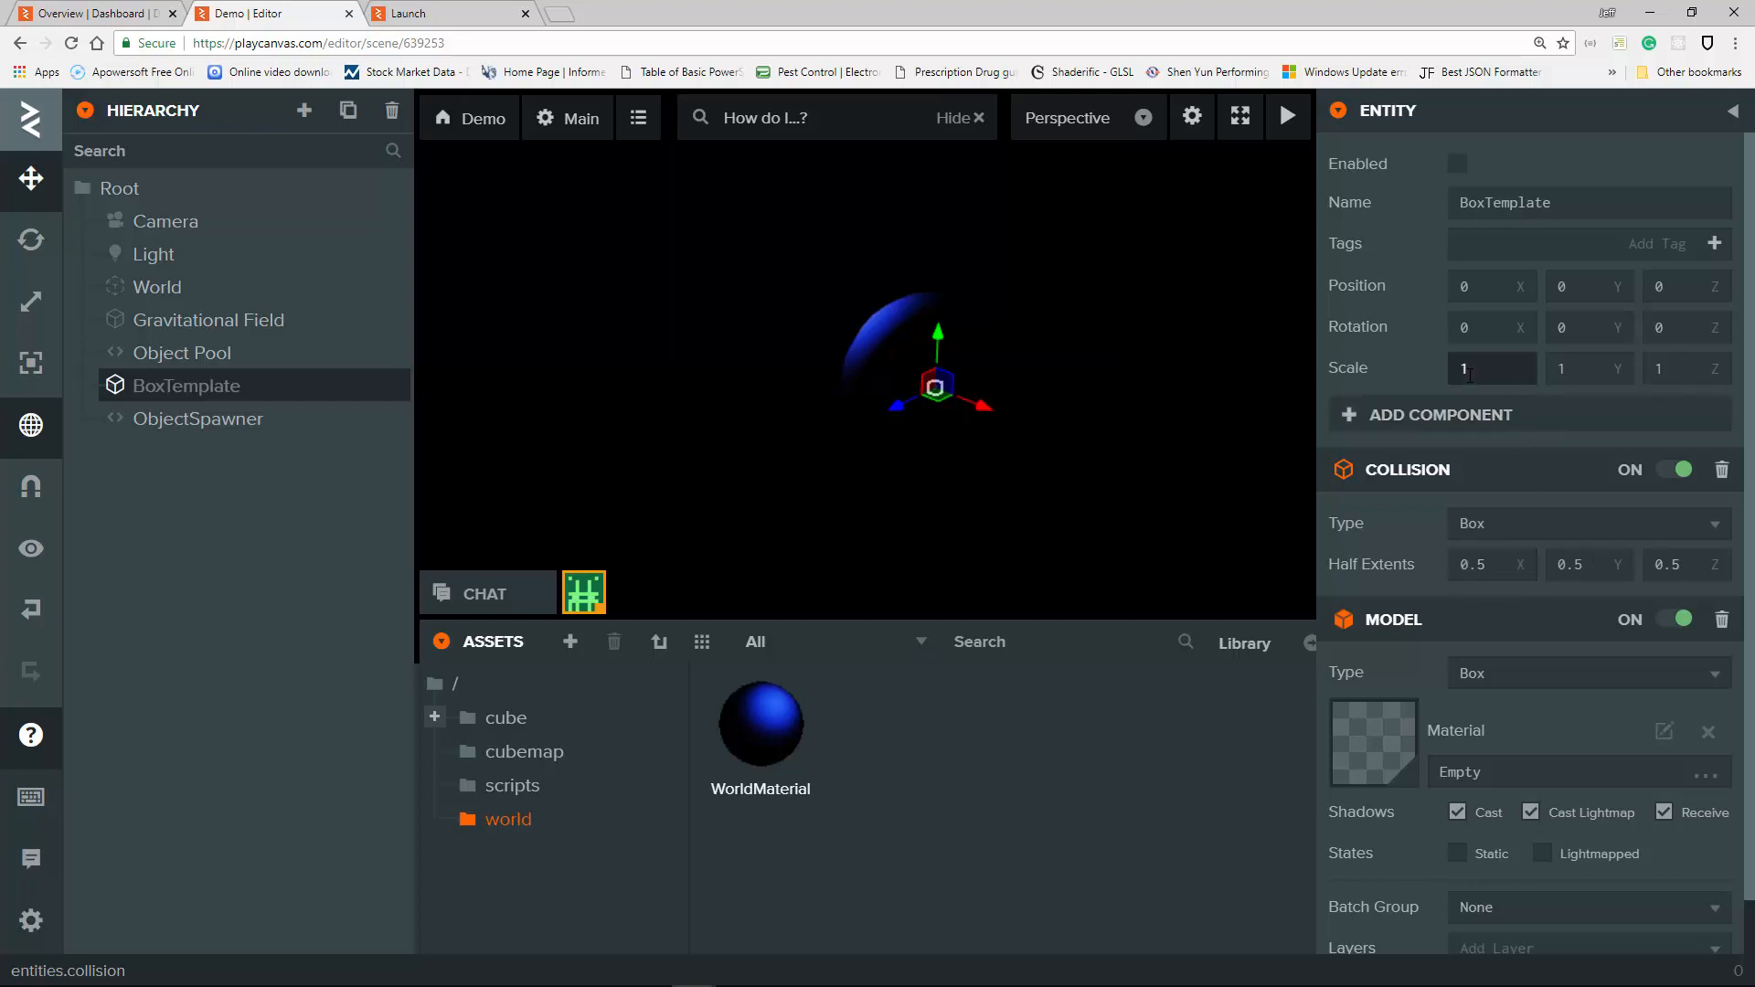
pyautogui.click(1488, 355)
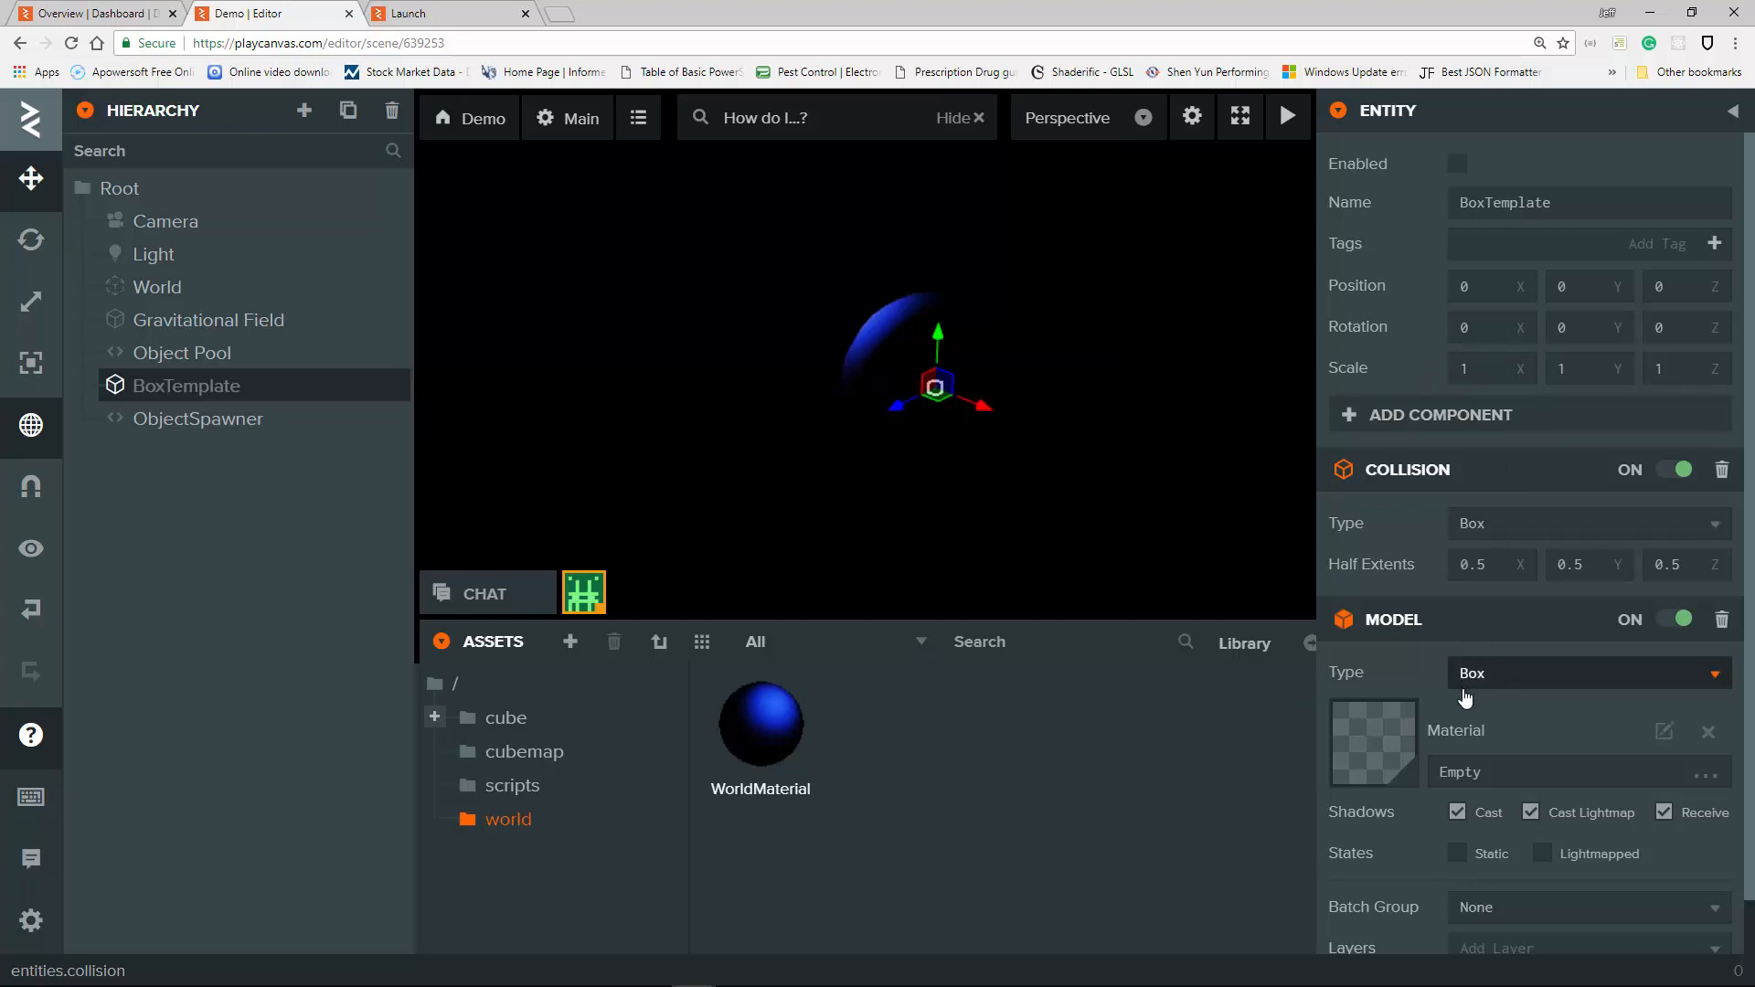
# Add a Rigid Body component to BoxTemplate with type Dynamic, friction 1 and restitution 0.
pyautogui.click(1445, 414)
pyautogui.click(1513, 784)
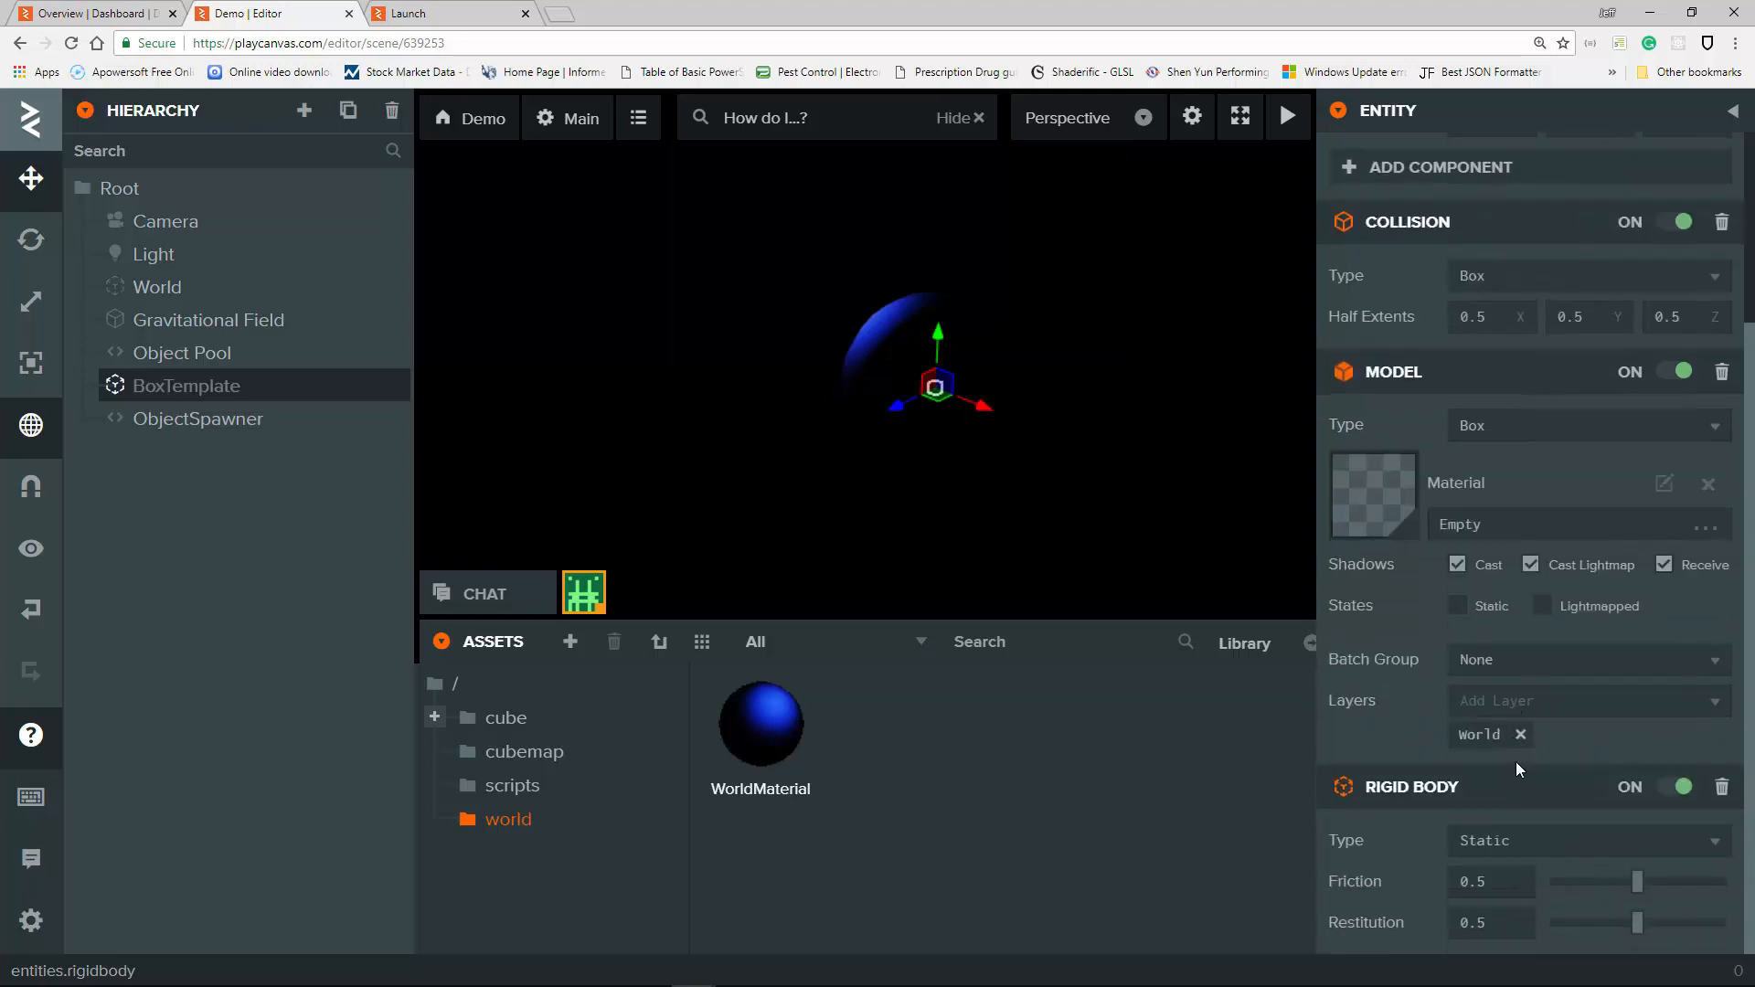
pyautogui.click(1534, 851)
pyautogui.click(1535, 870)
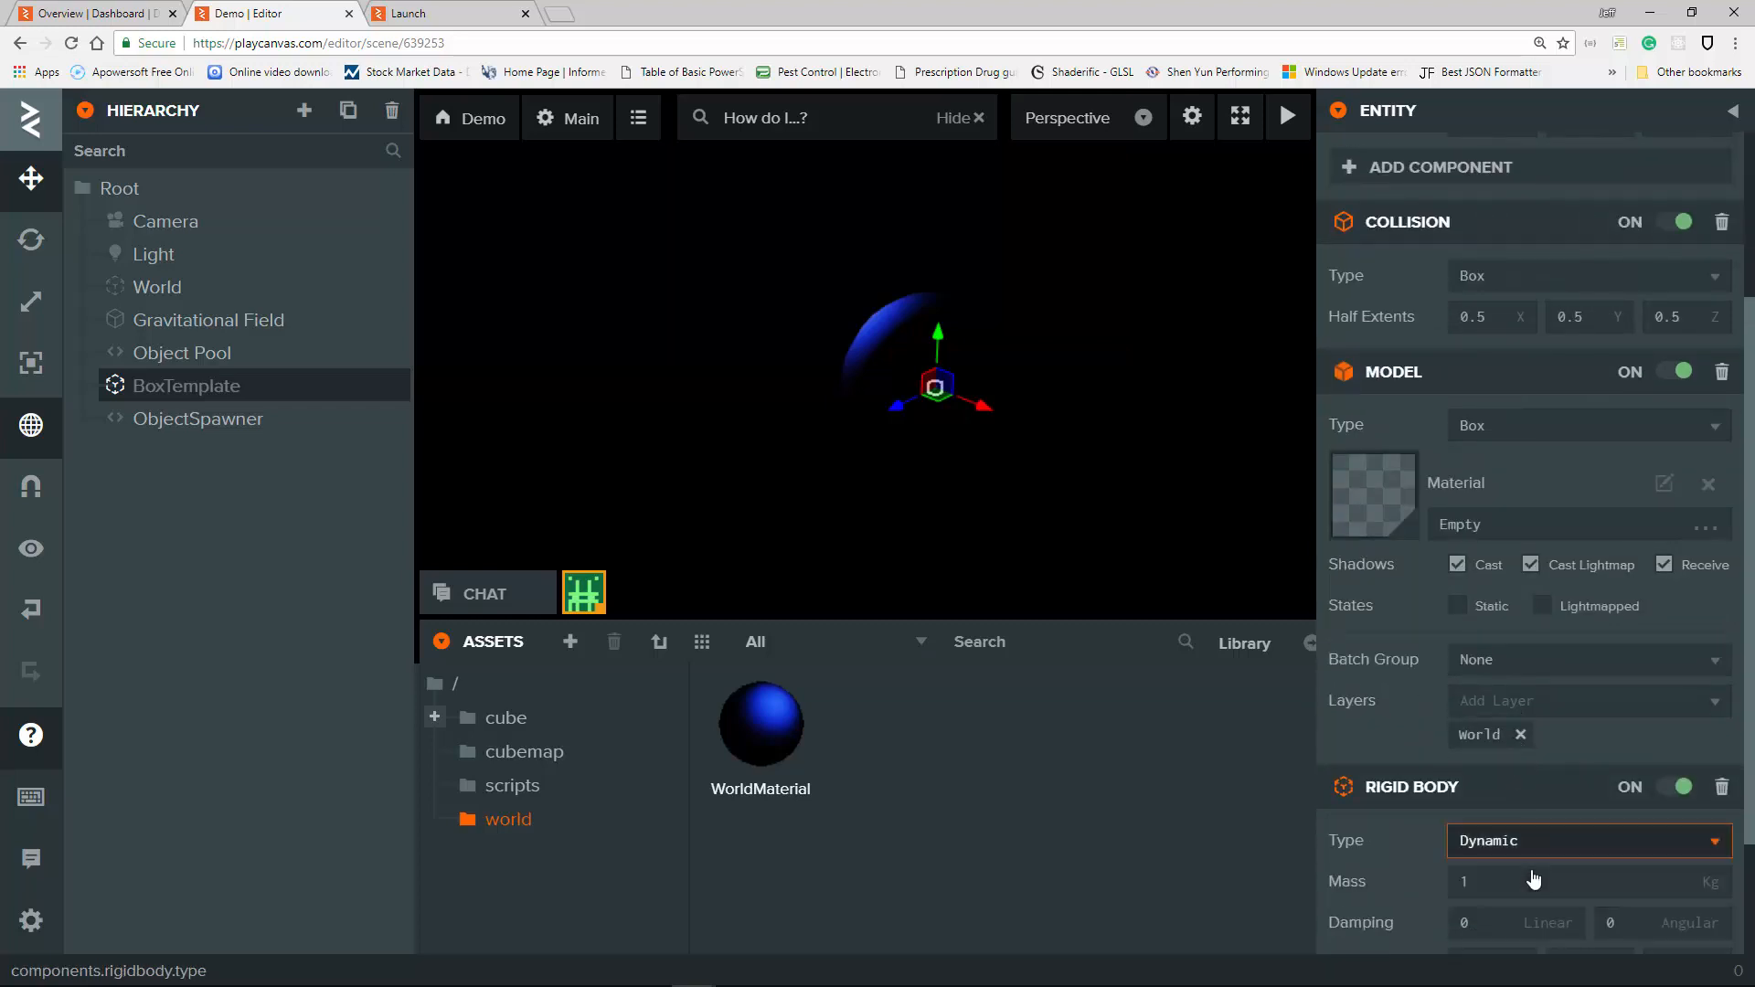
pyautogui.scroll(-2, 1535, 855)
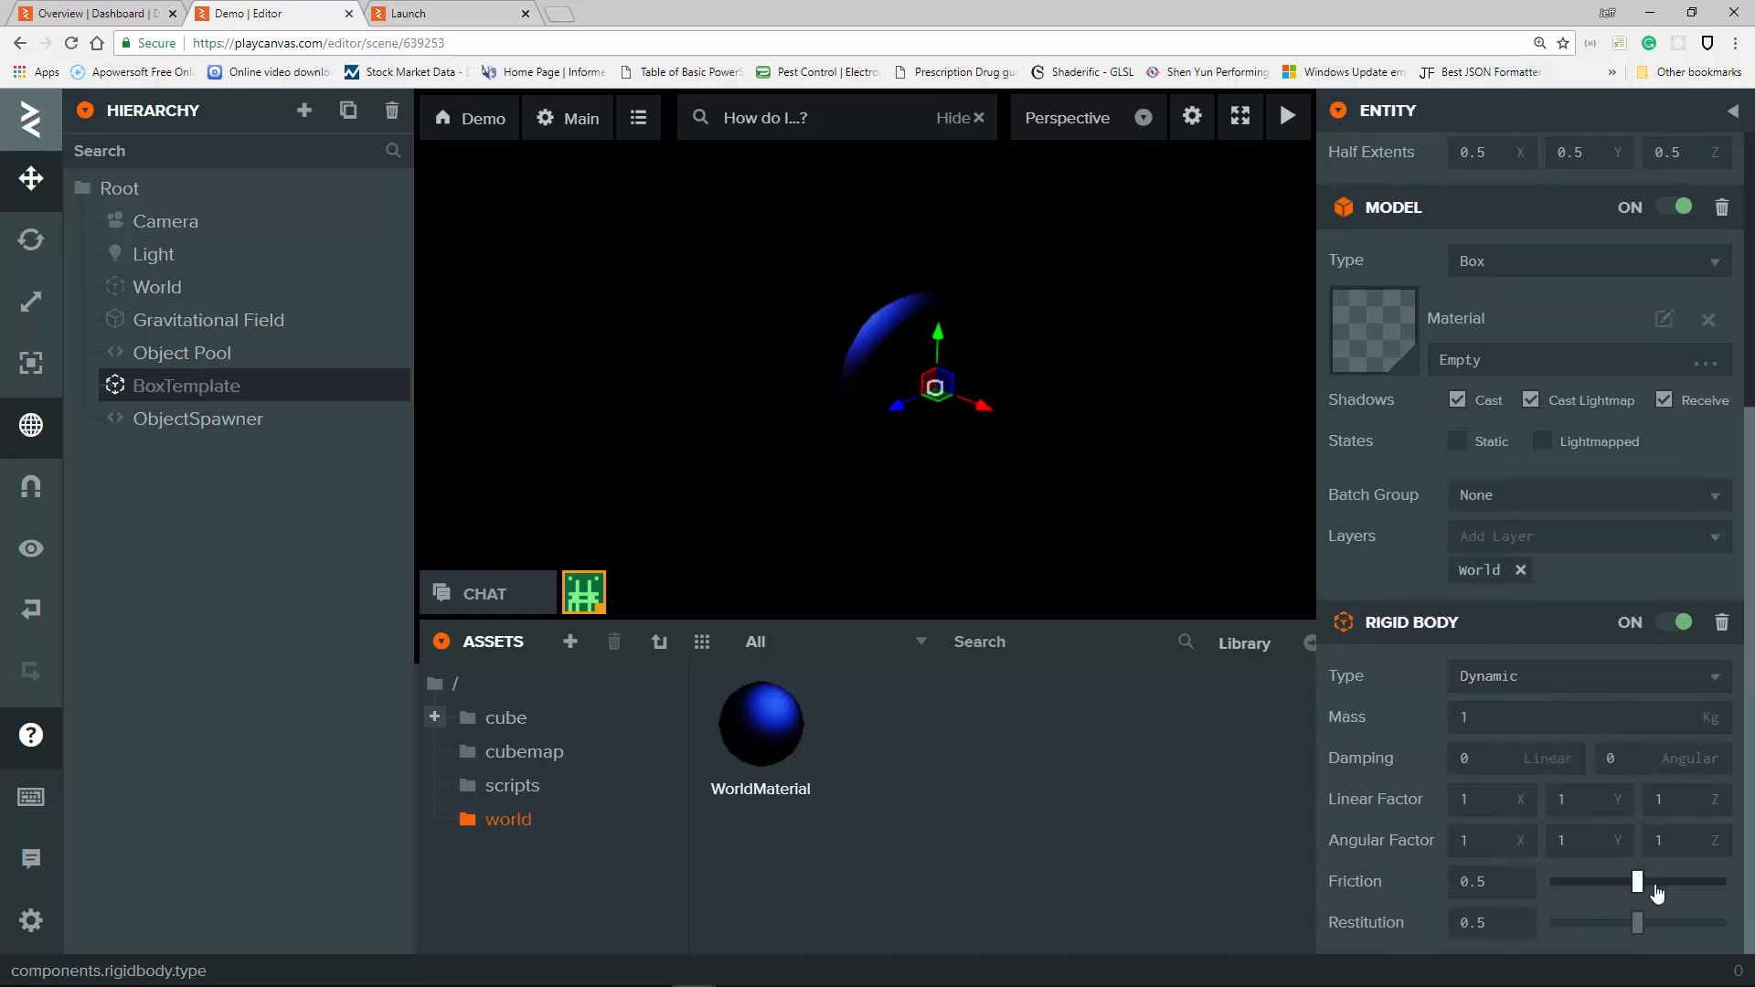
pyautogui.moveTo(1637, 883); pyautogui.dragTo(1751, 894)
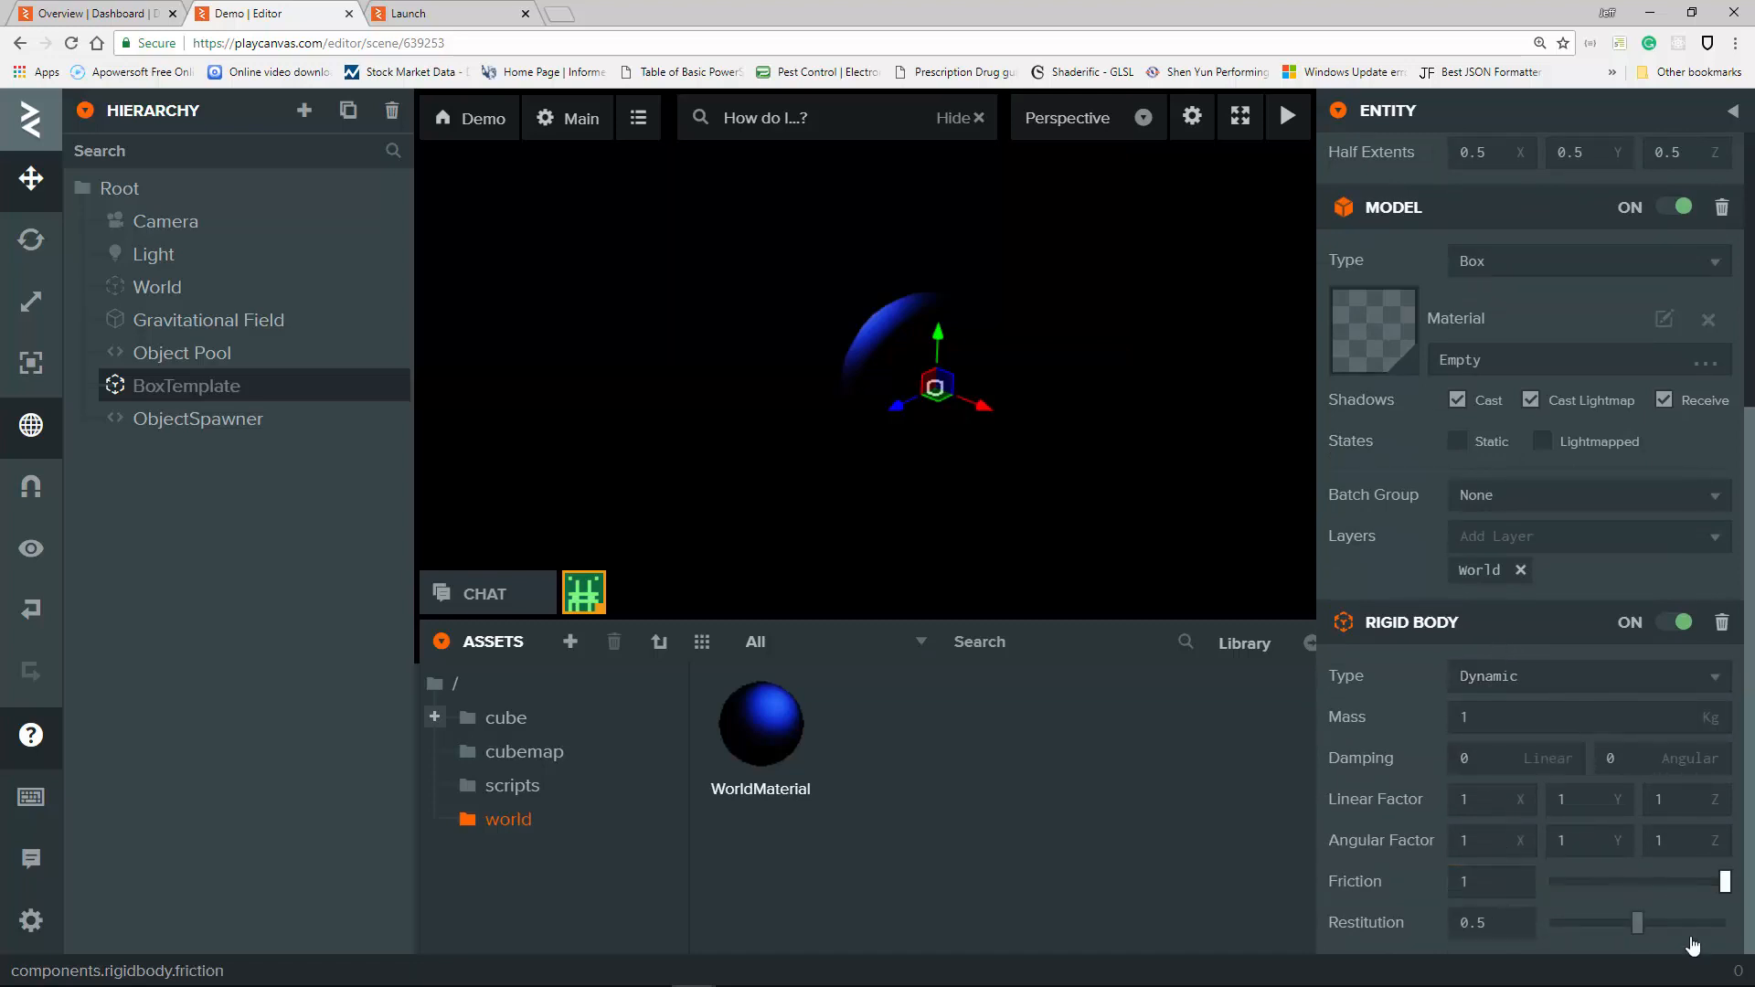
pyautogui.moveTo(1636, 923); pyautogui.dragTo(1527, 951)
# Set BoxTemplate's Y position to 25 and check its placement above the World.
pyautogui.scroll(5, 1546, 349)
pyautogui.click(1589, 286)
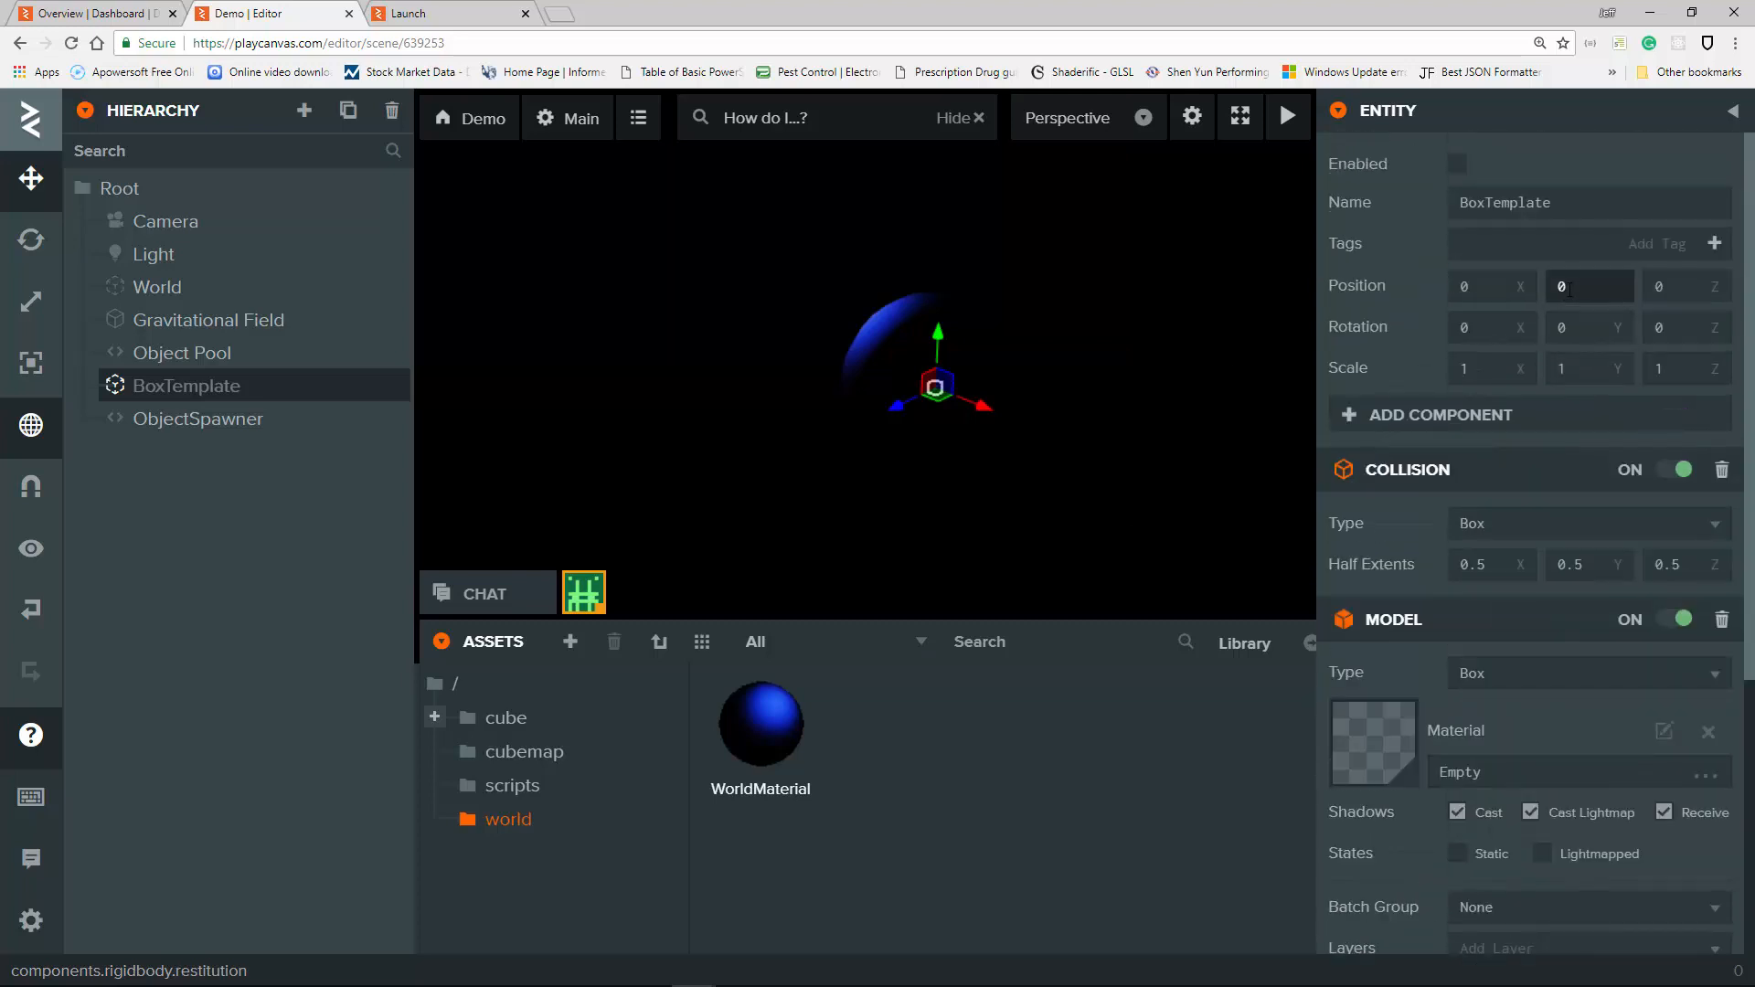
pyautogui.scroll(3, 875, 457)
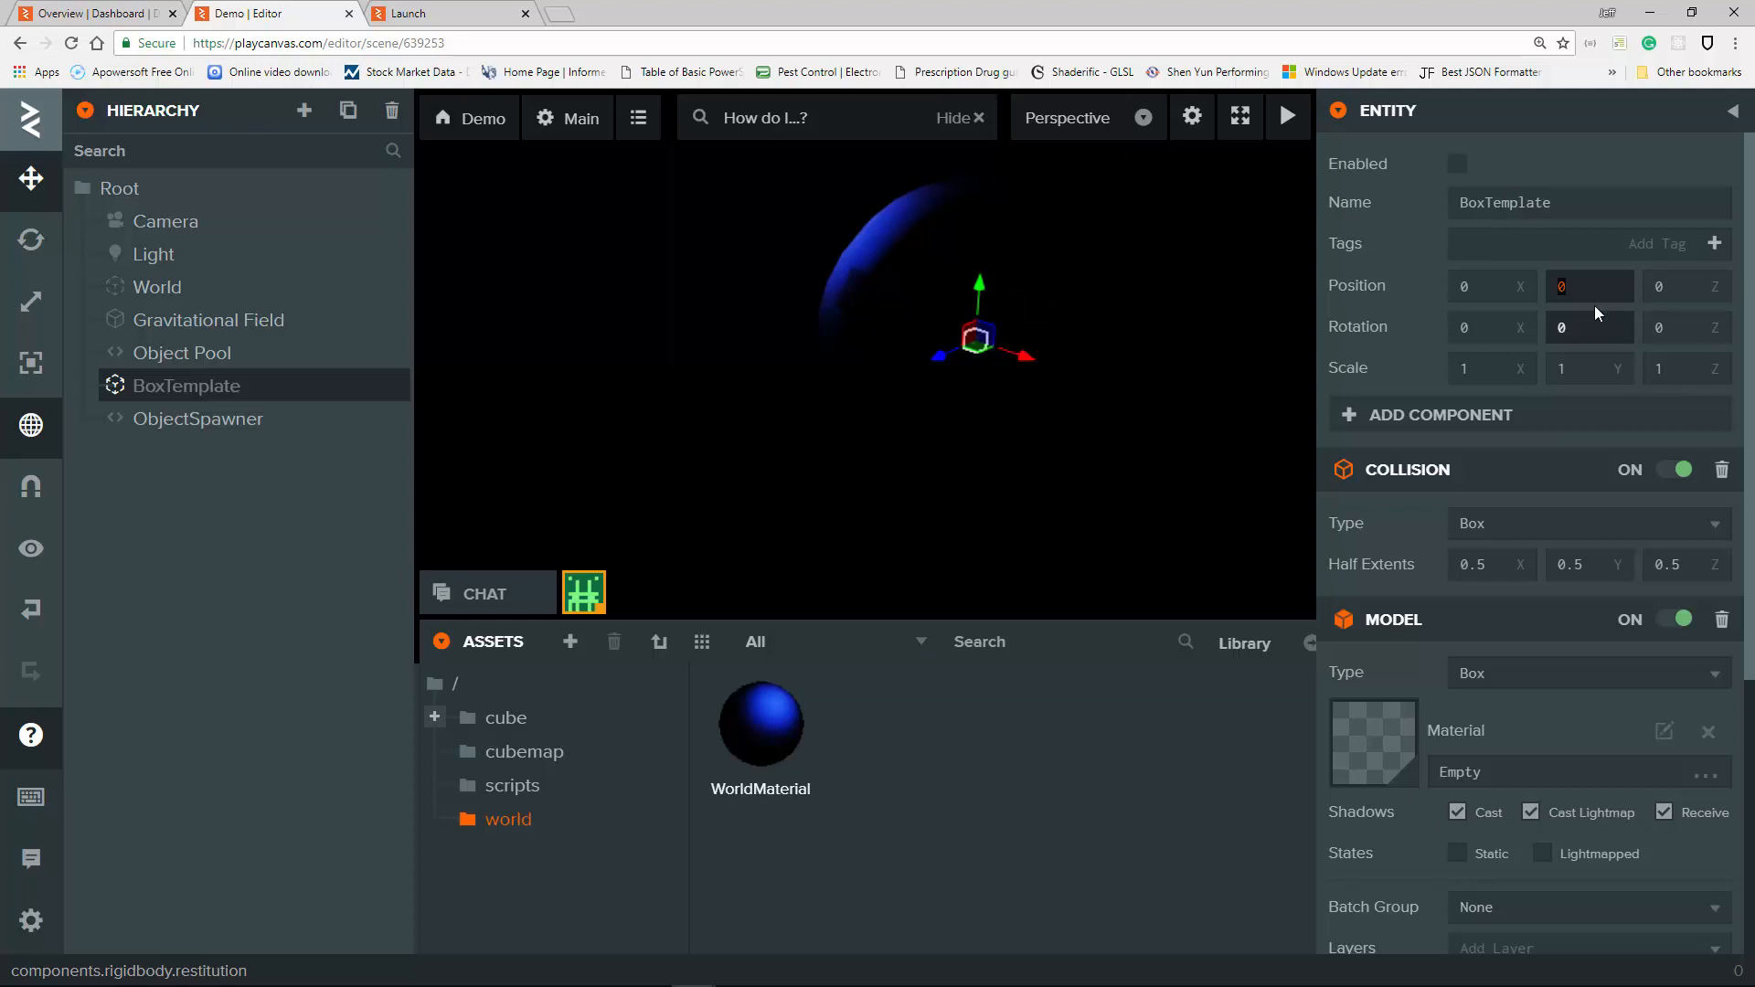
pyautogui.write('25')
pyautogui.click(1509, 292)
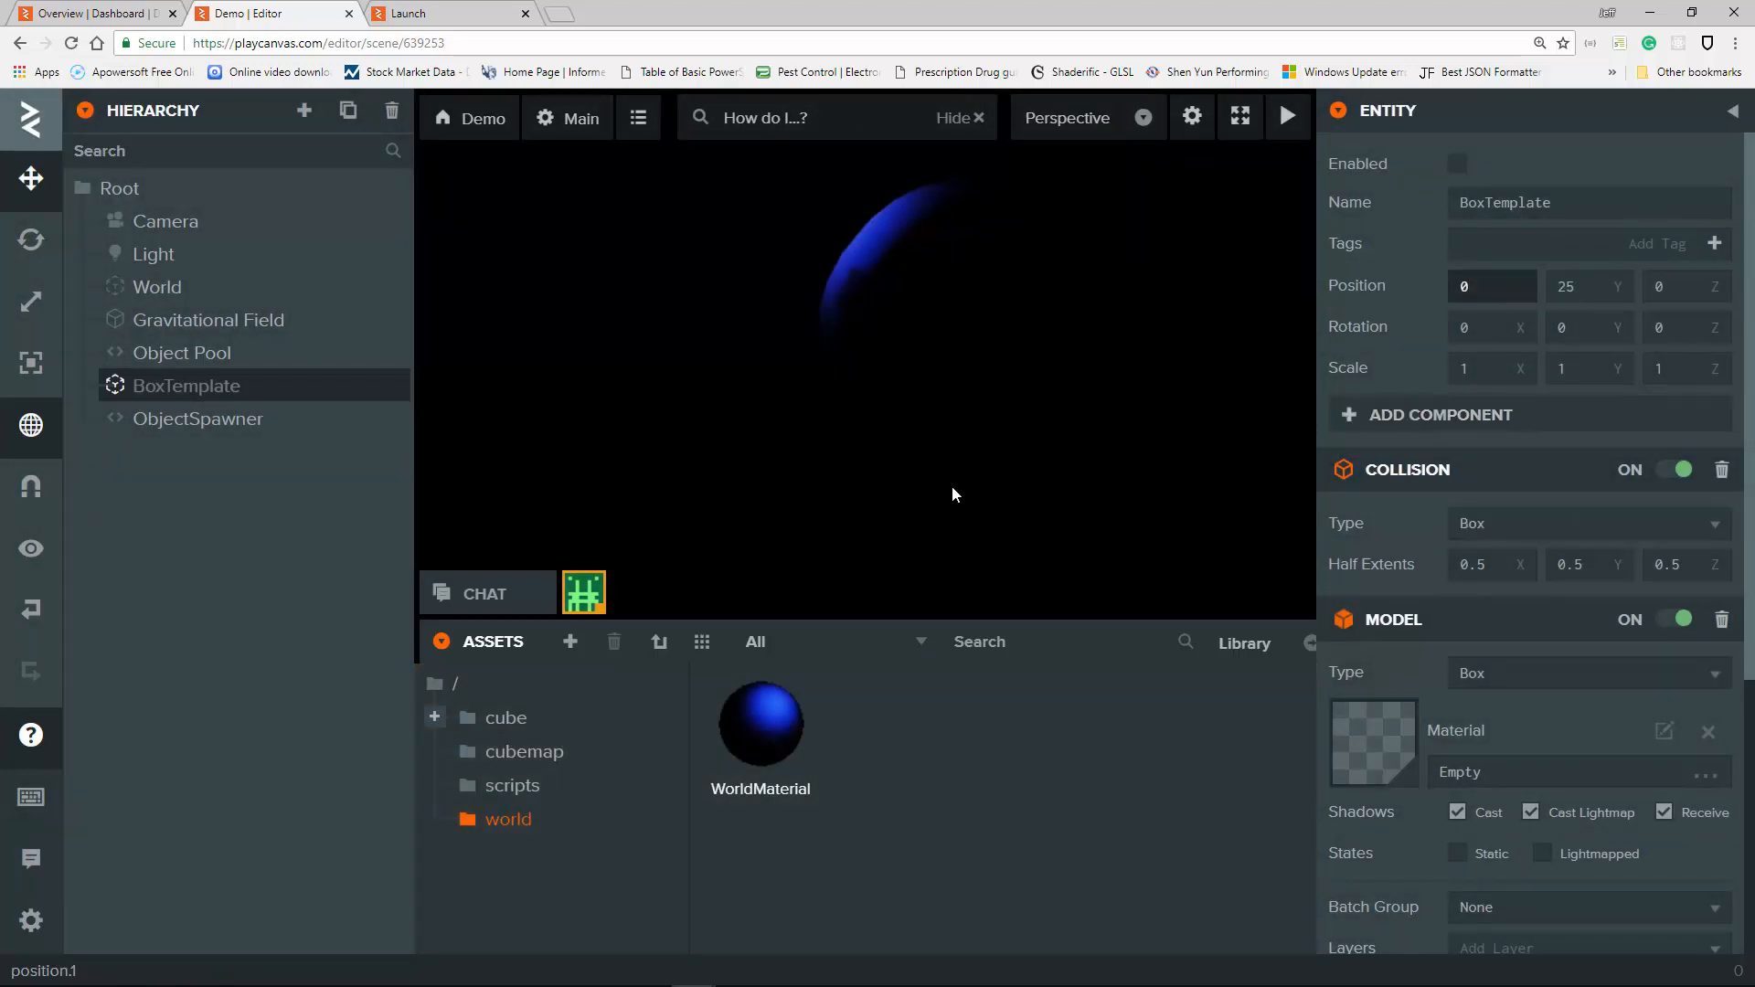
pyautogui.scroll(-5, 956, 492)
pyautogui.scroll(3, 963, 411)
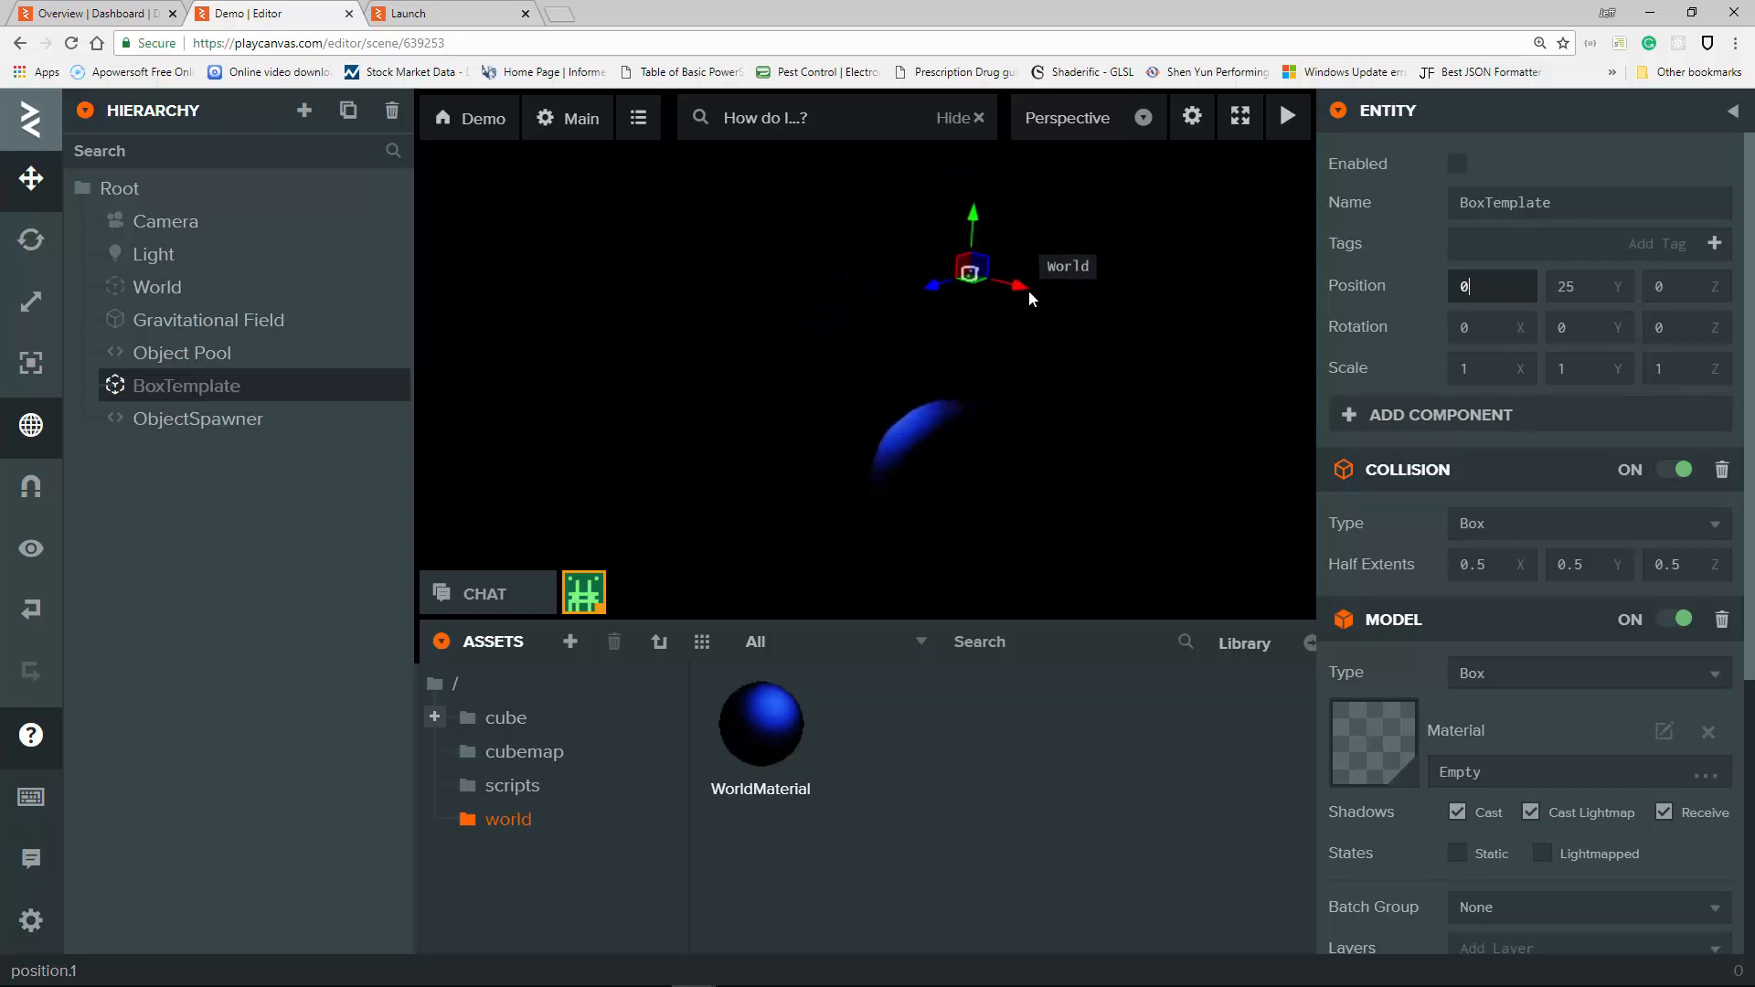
pyautogui.scroll(-3, 979, 541)
pyautogui.scroll(2, 978, 539)
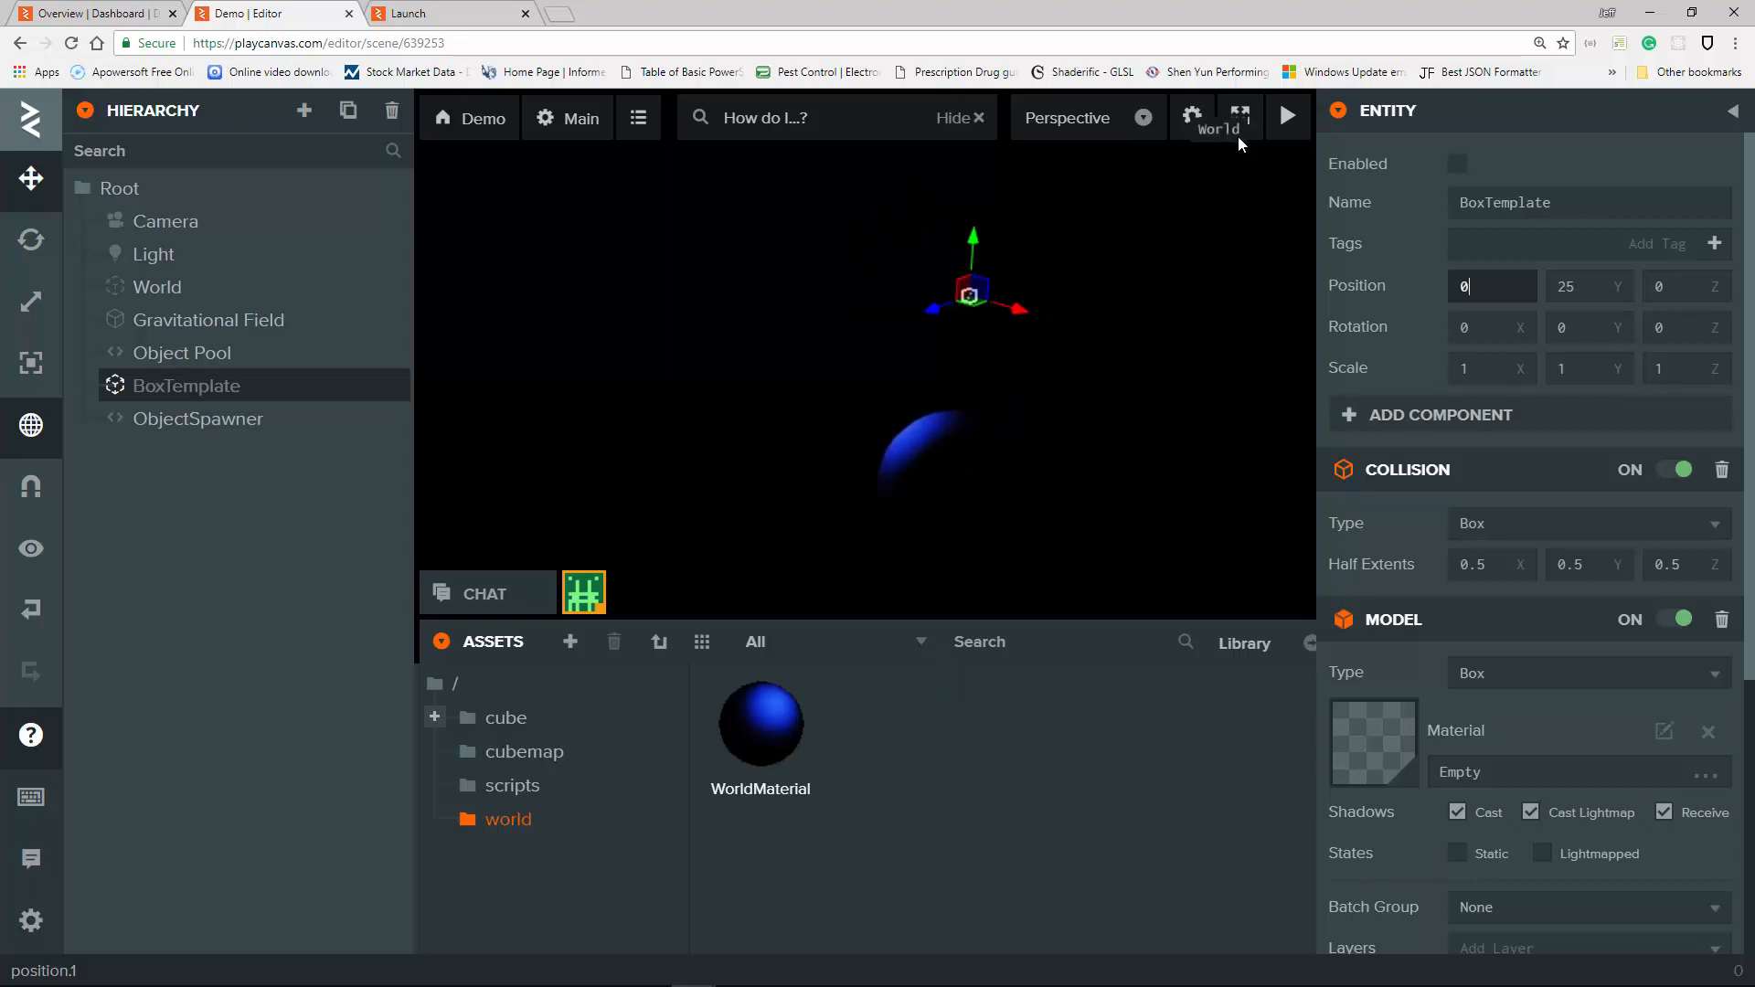
# Launch the scene to preview it, and close all launch pages to return to the editor.
pyautogui.moveTo(1279, 135)
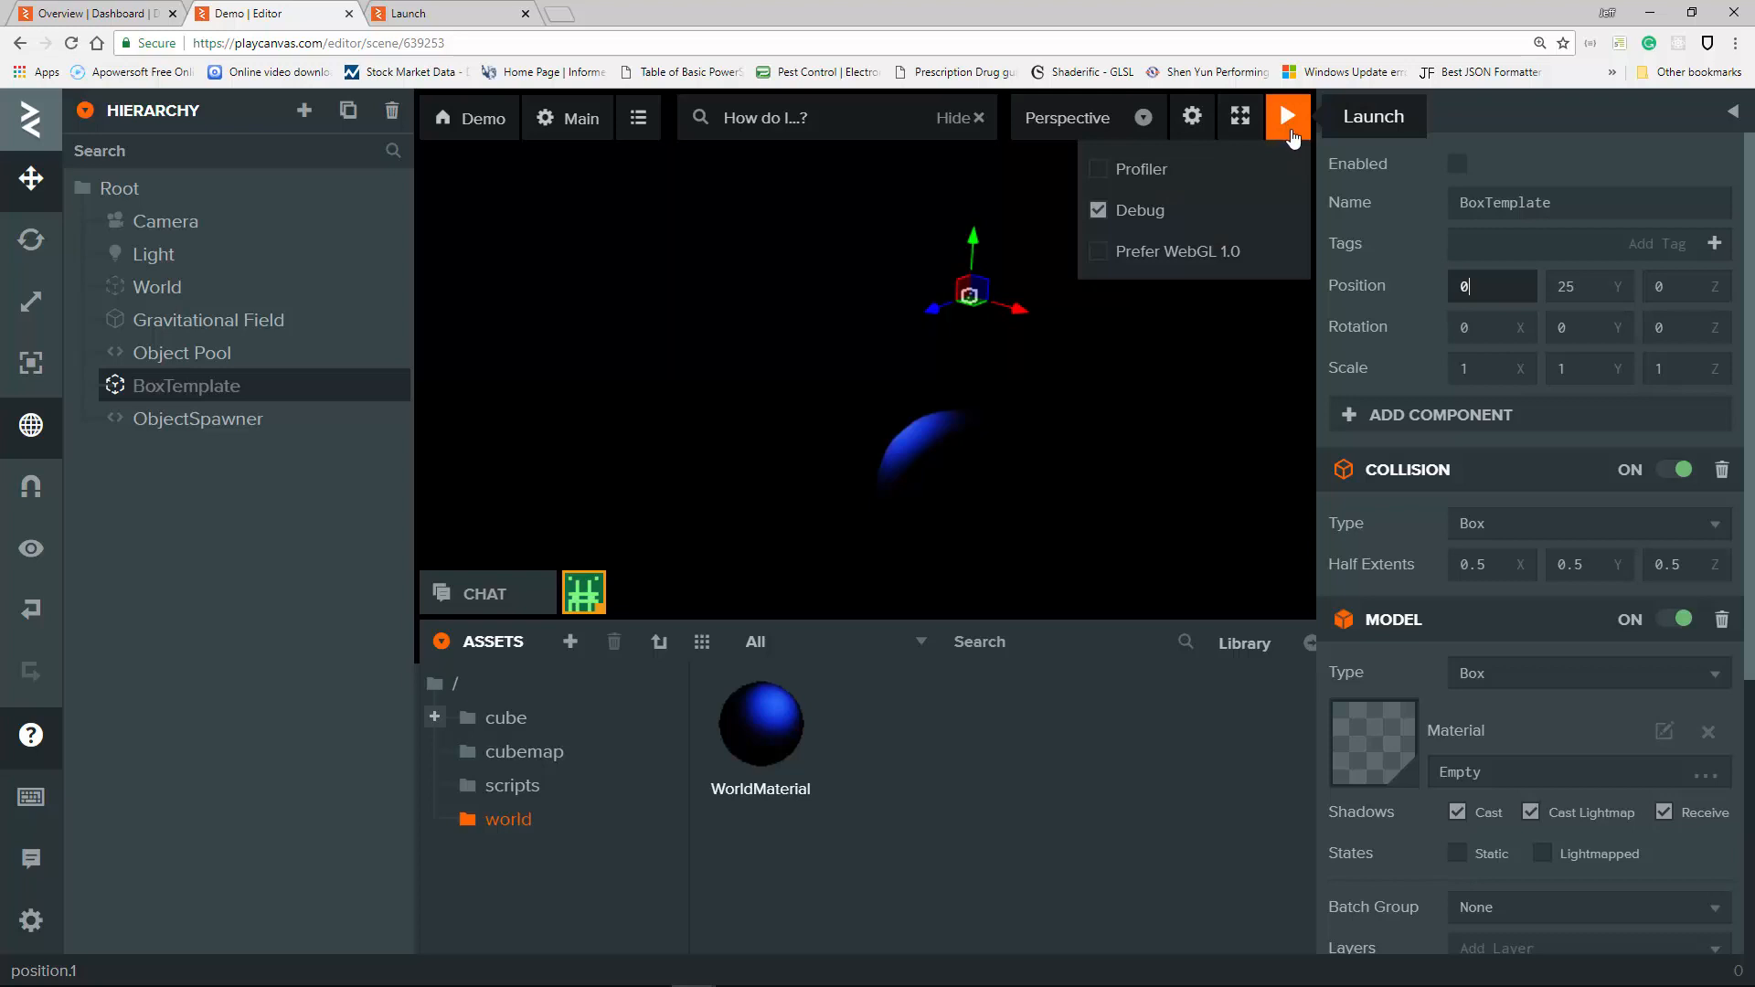
pyautogui.click(1287, 128)
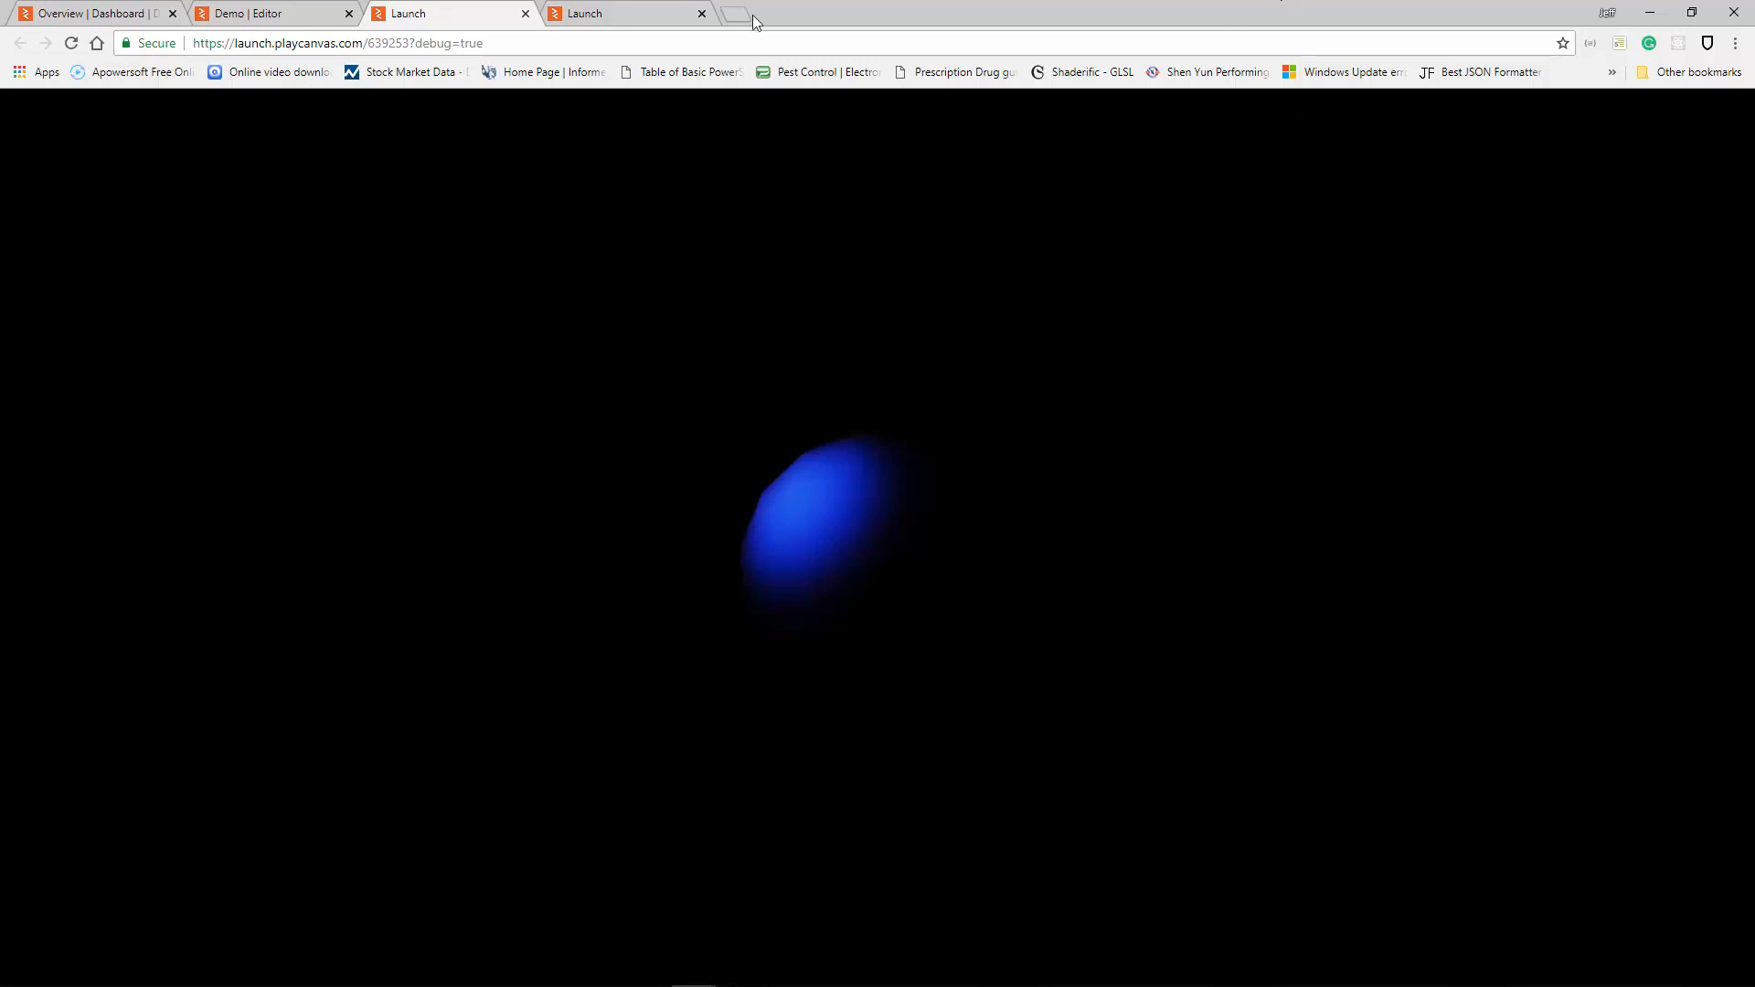
pyautogui.click(686, 16)
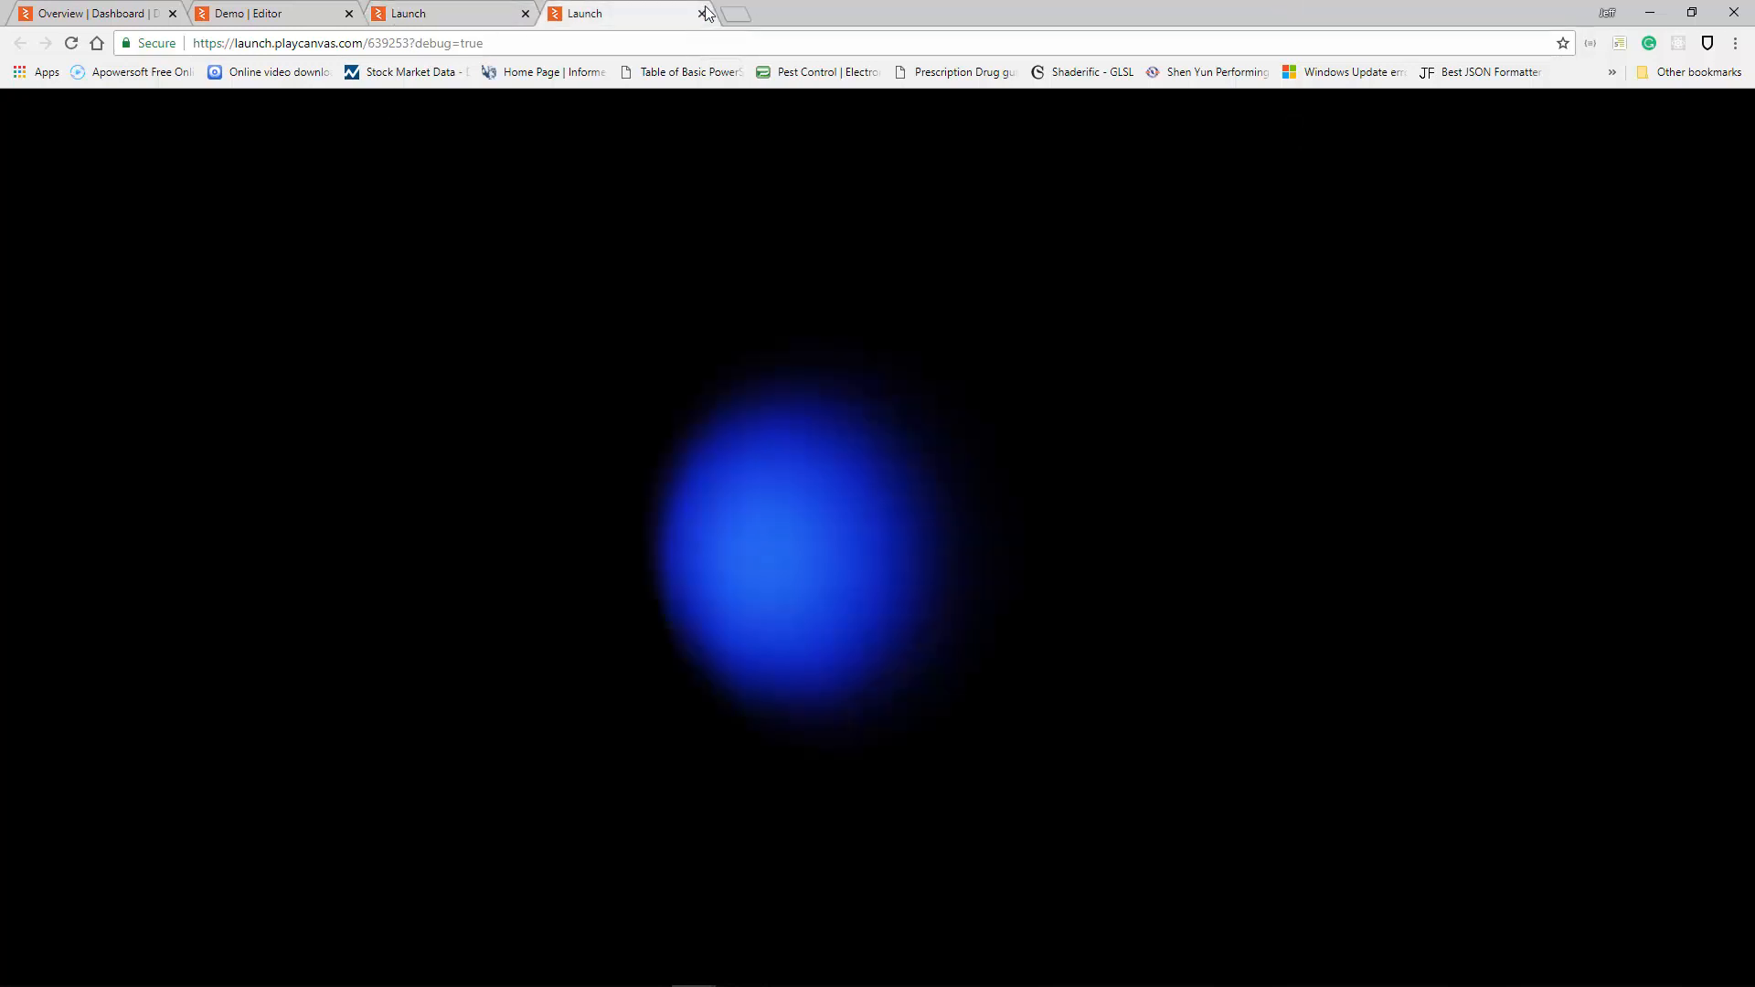
pyautogui.click(483, 12)
pyautogui.click(525, 14)
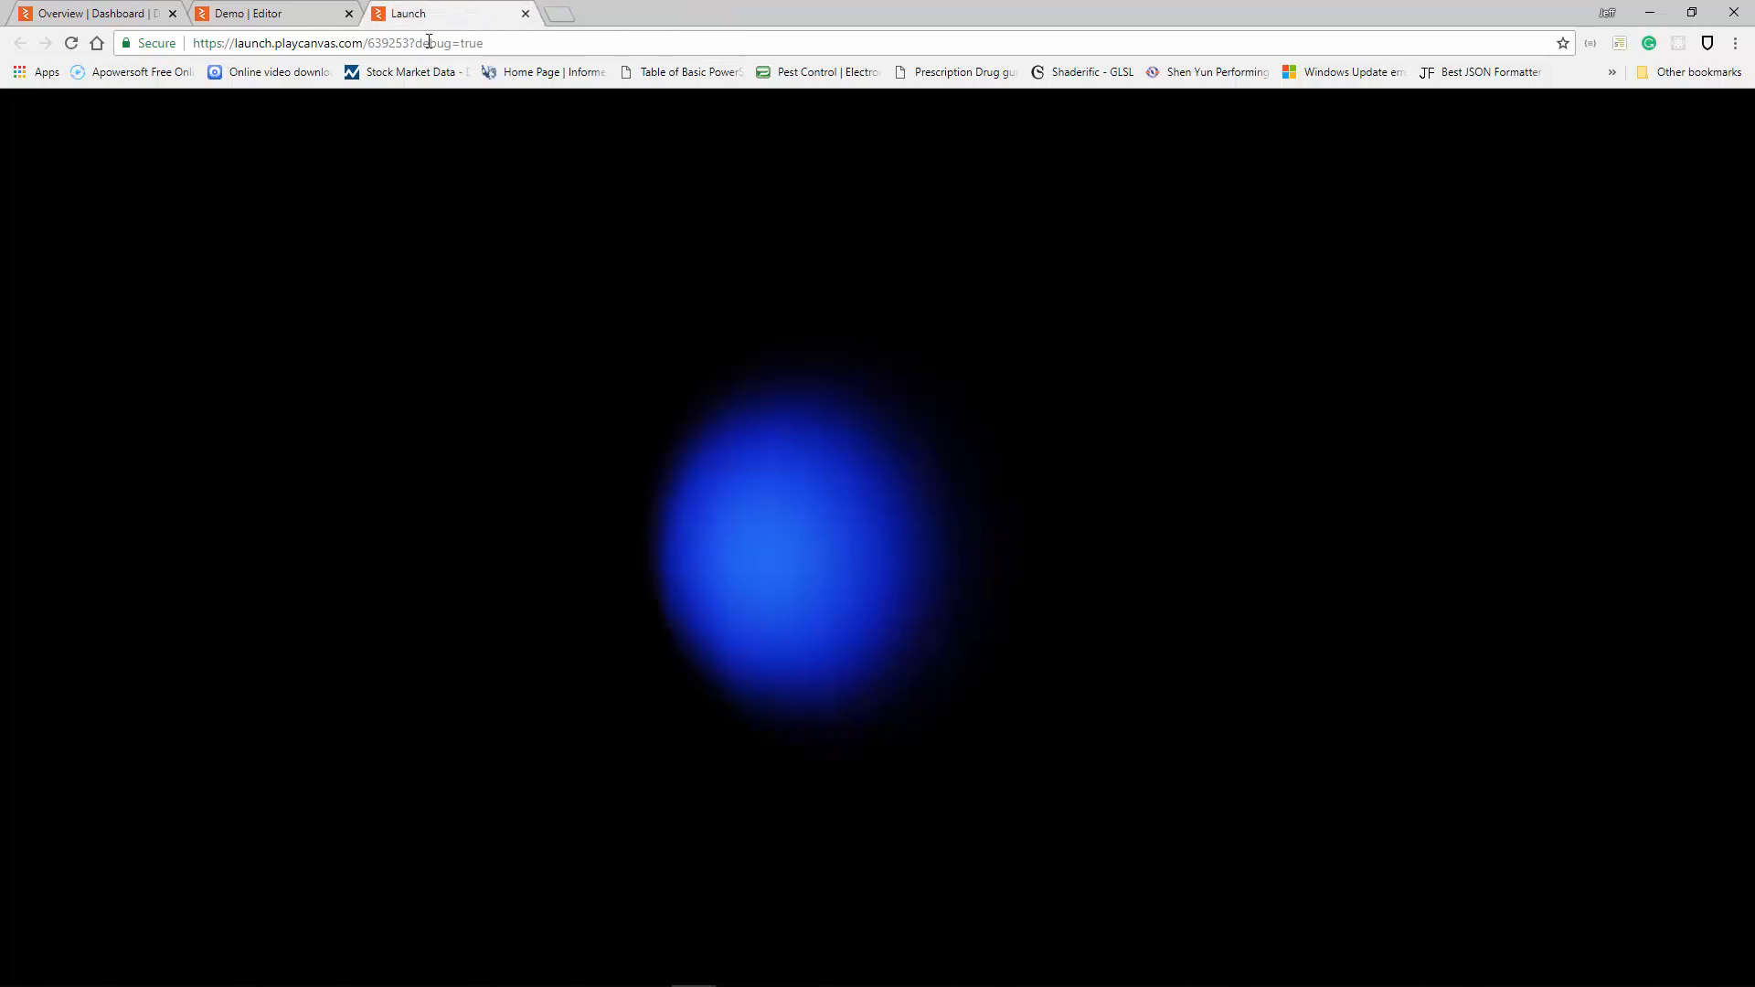
pyautogui.click(525, 15)
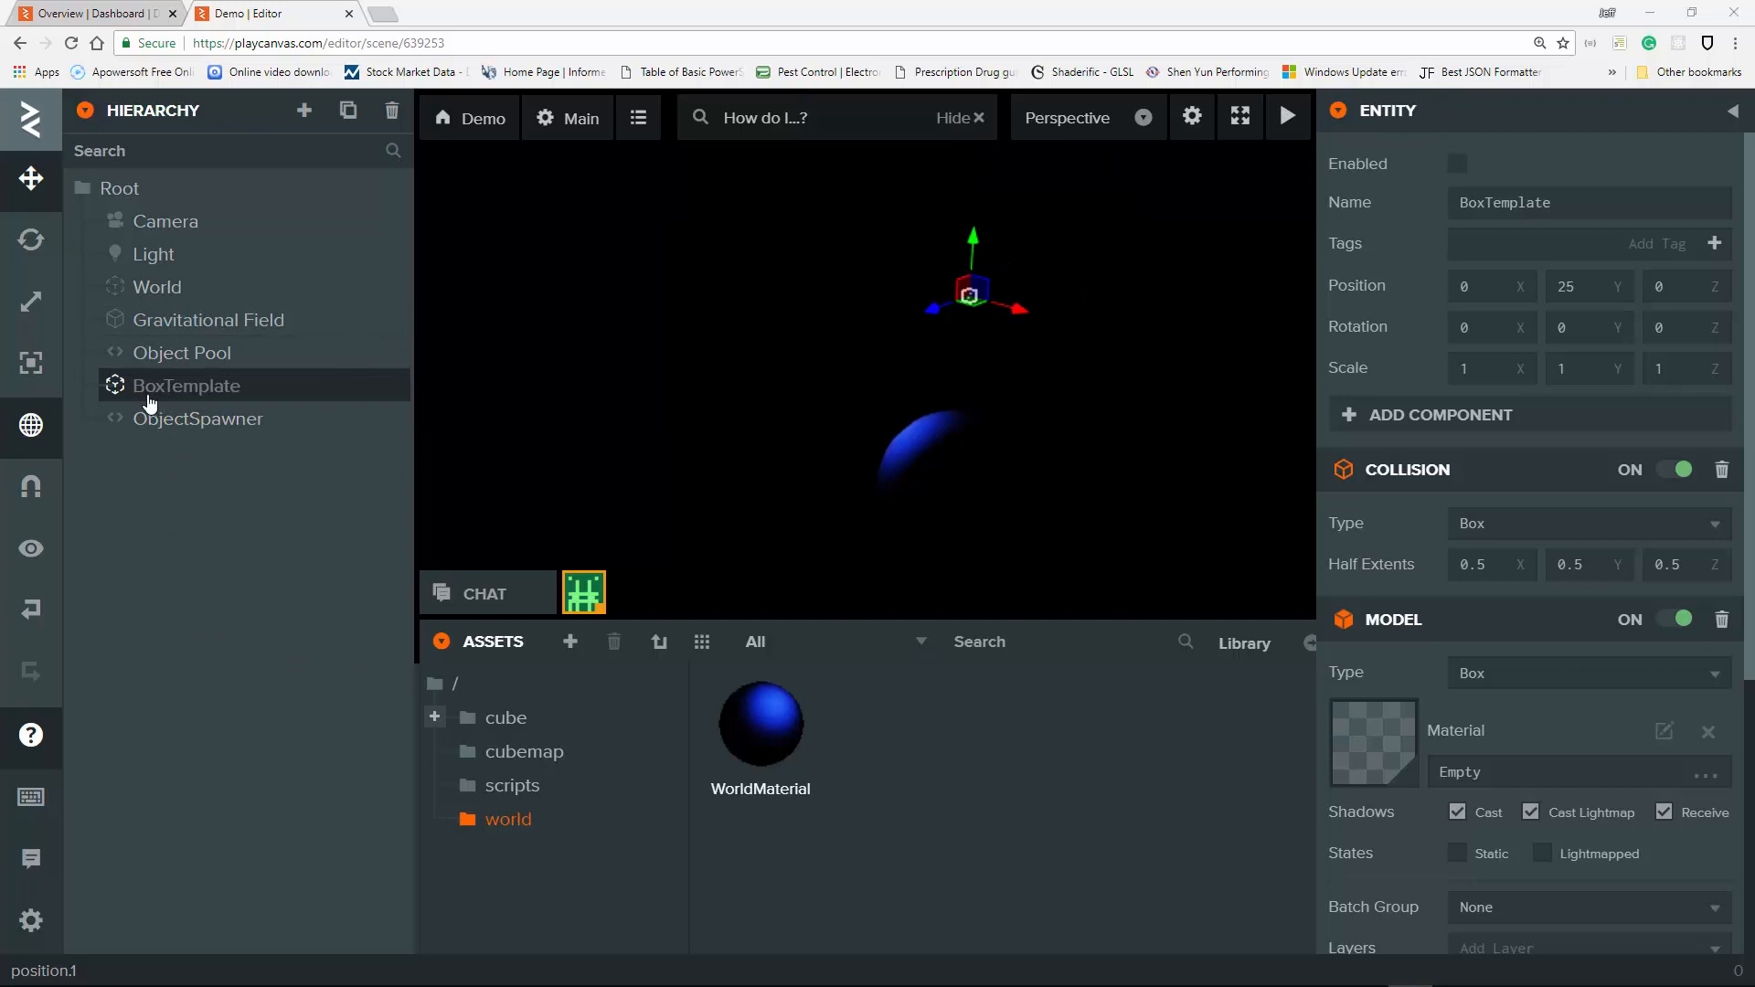
# Enable BoxTemplate for a test launch of the scene, close the preview and disable the entity again.
pyautogui.click(1459, 164)
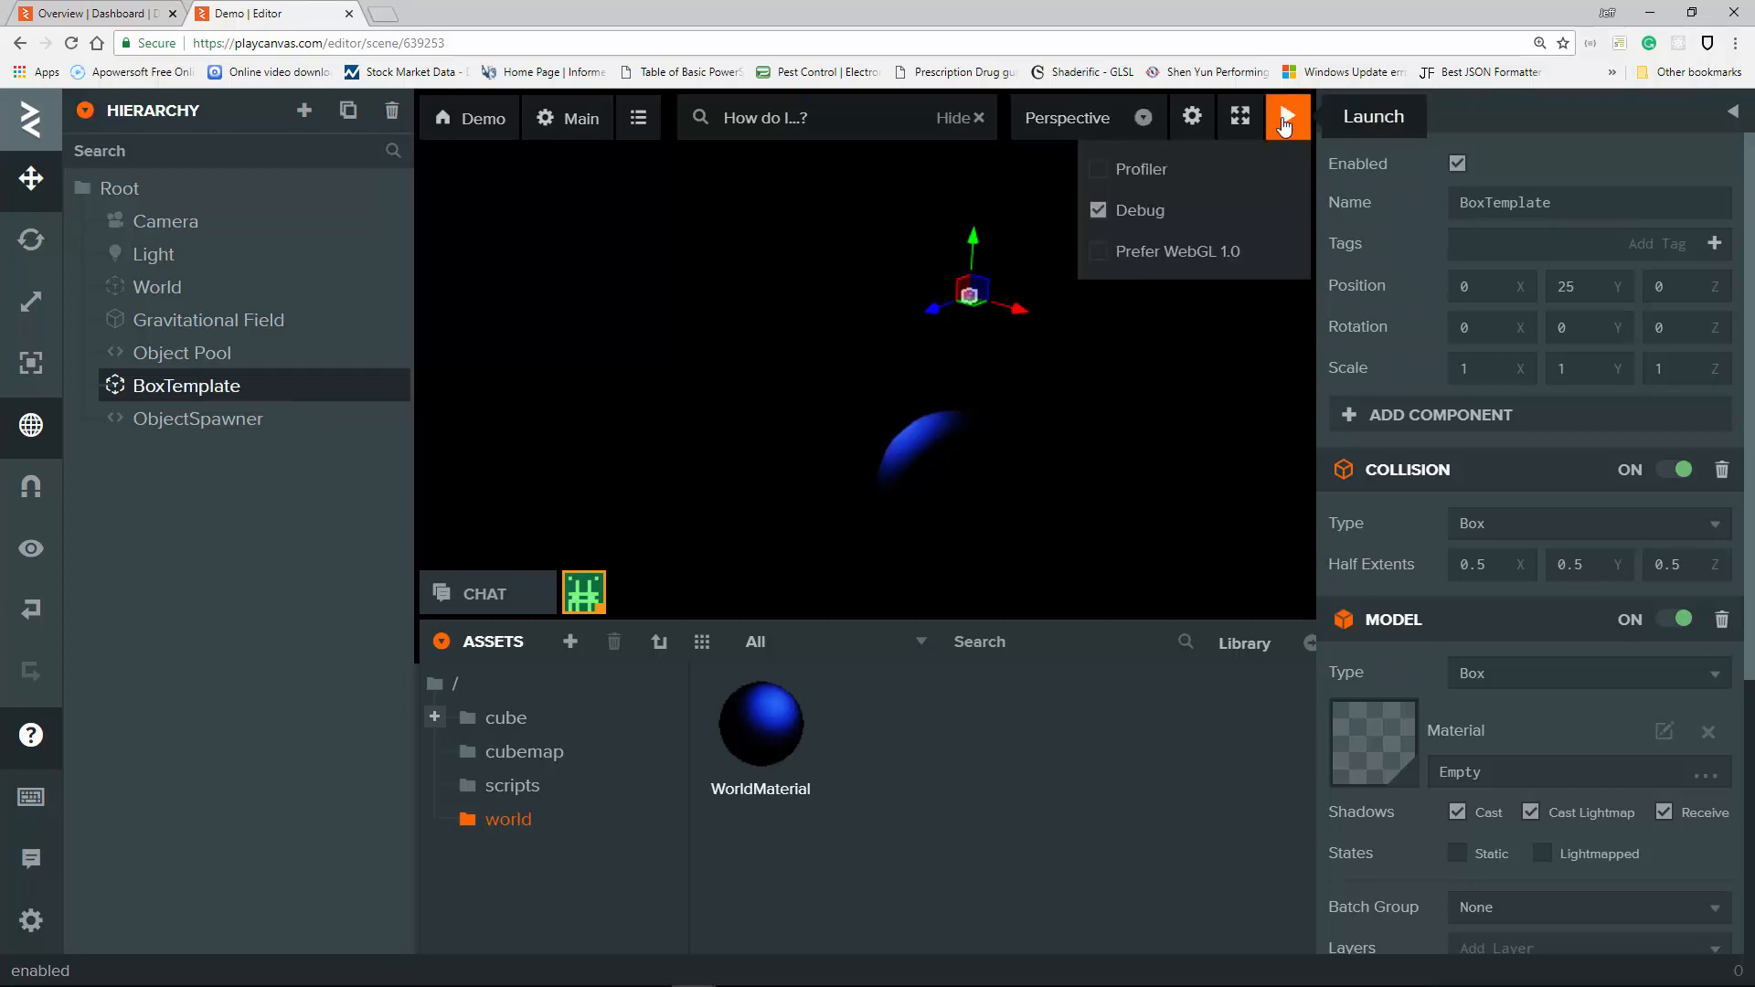
pyautogui.click(1286, 117)
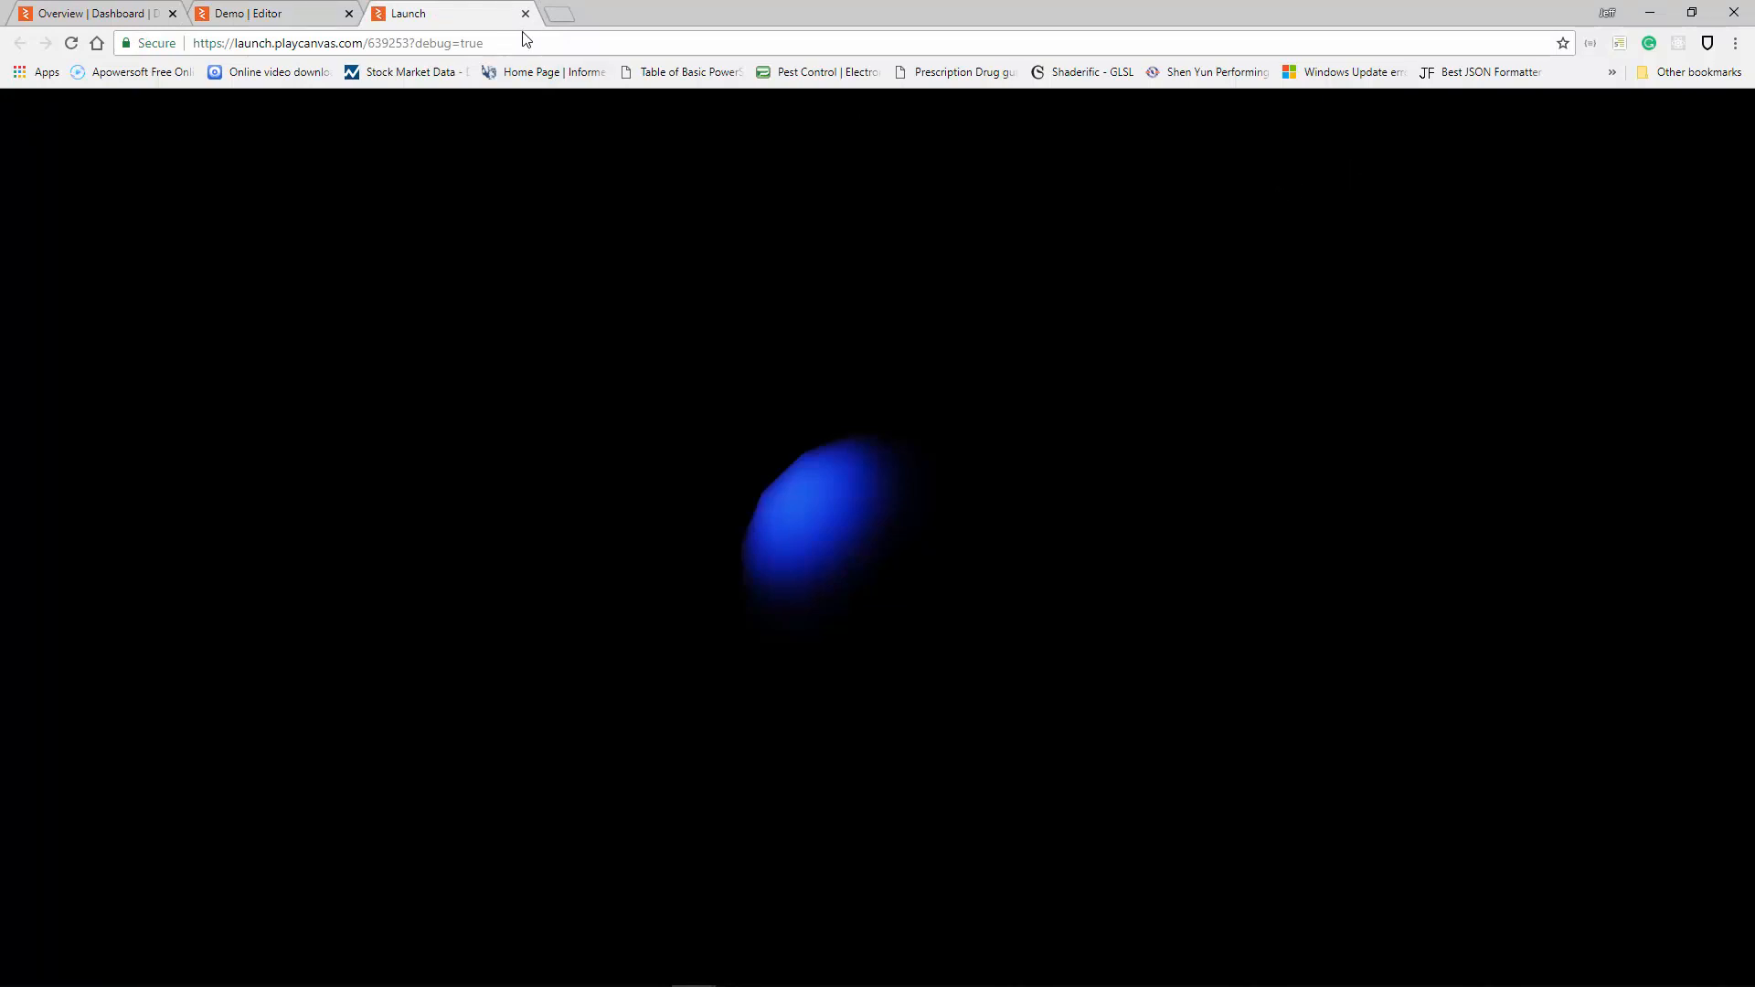
pyautogui.click(526, 13)
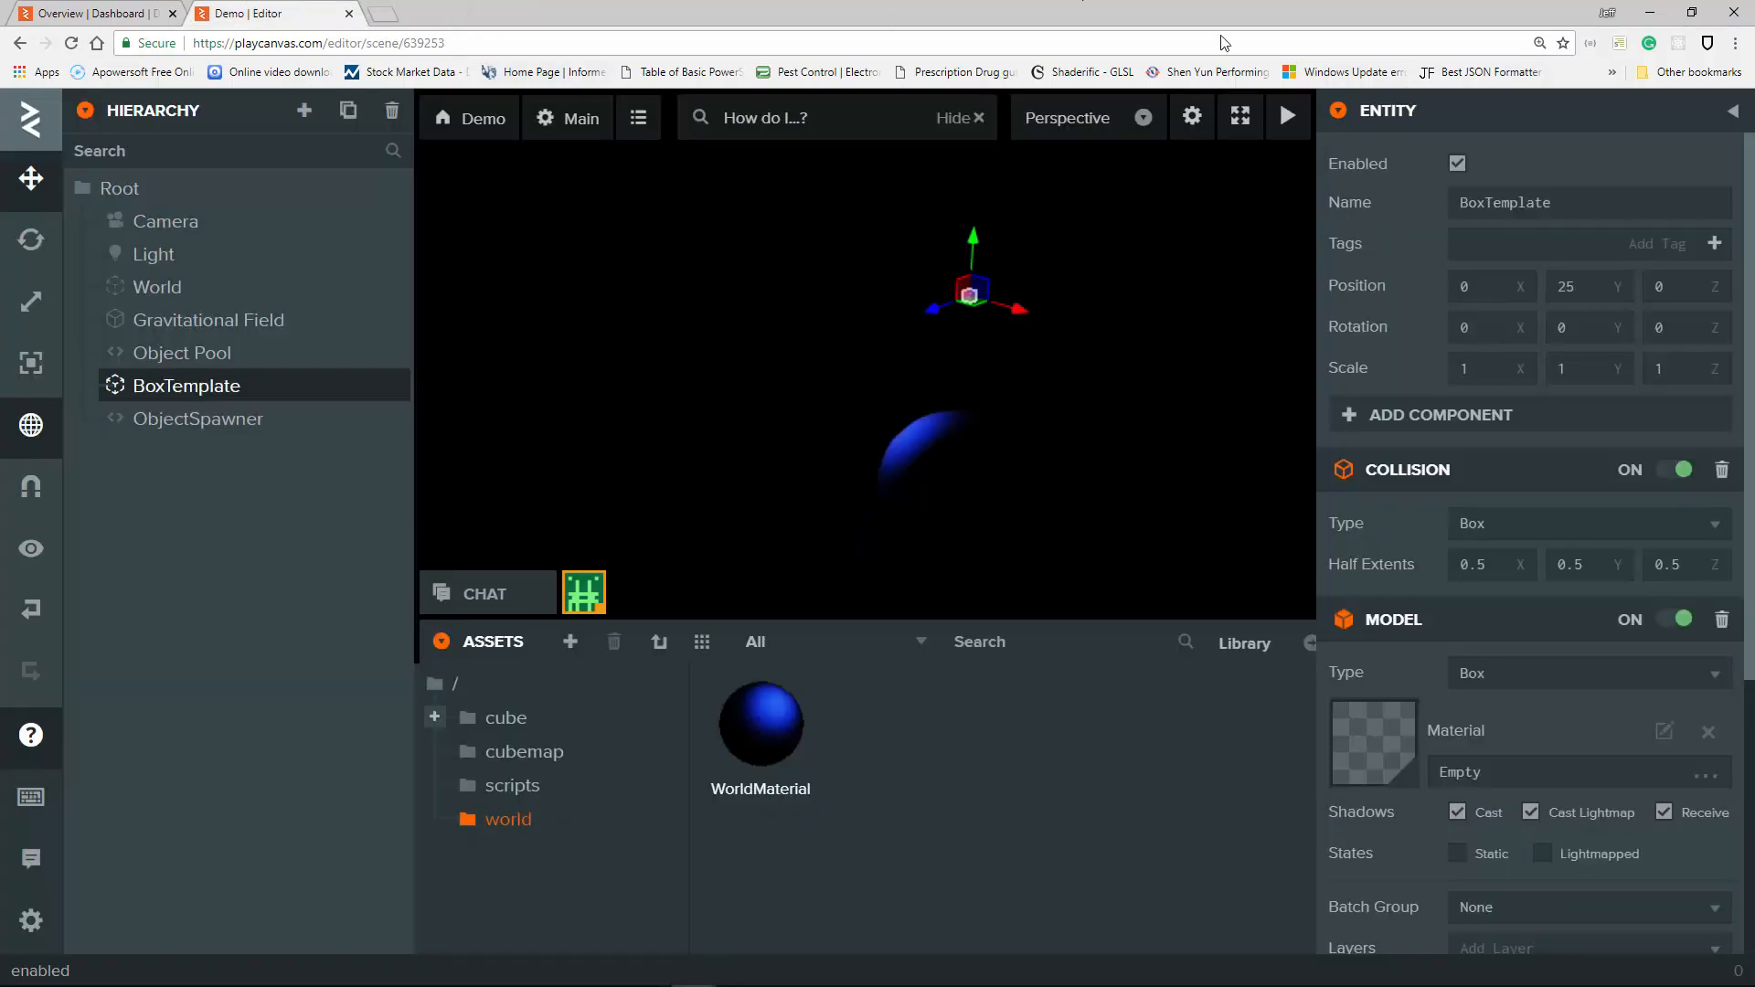
pyautogui.click(1457, 163)
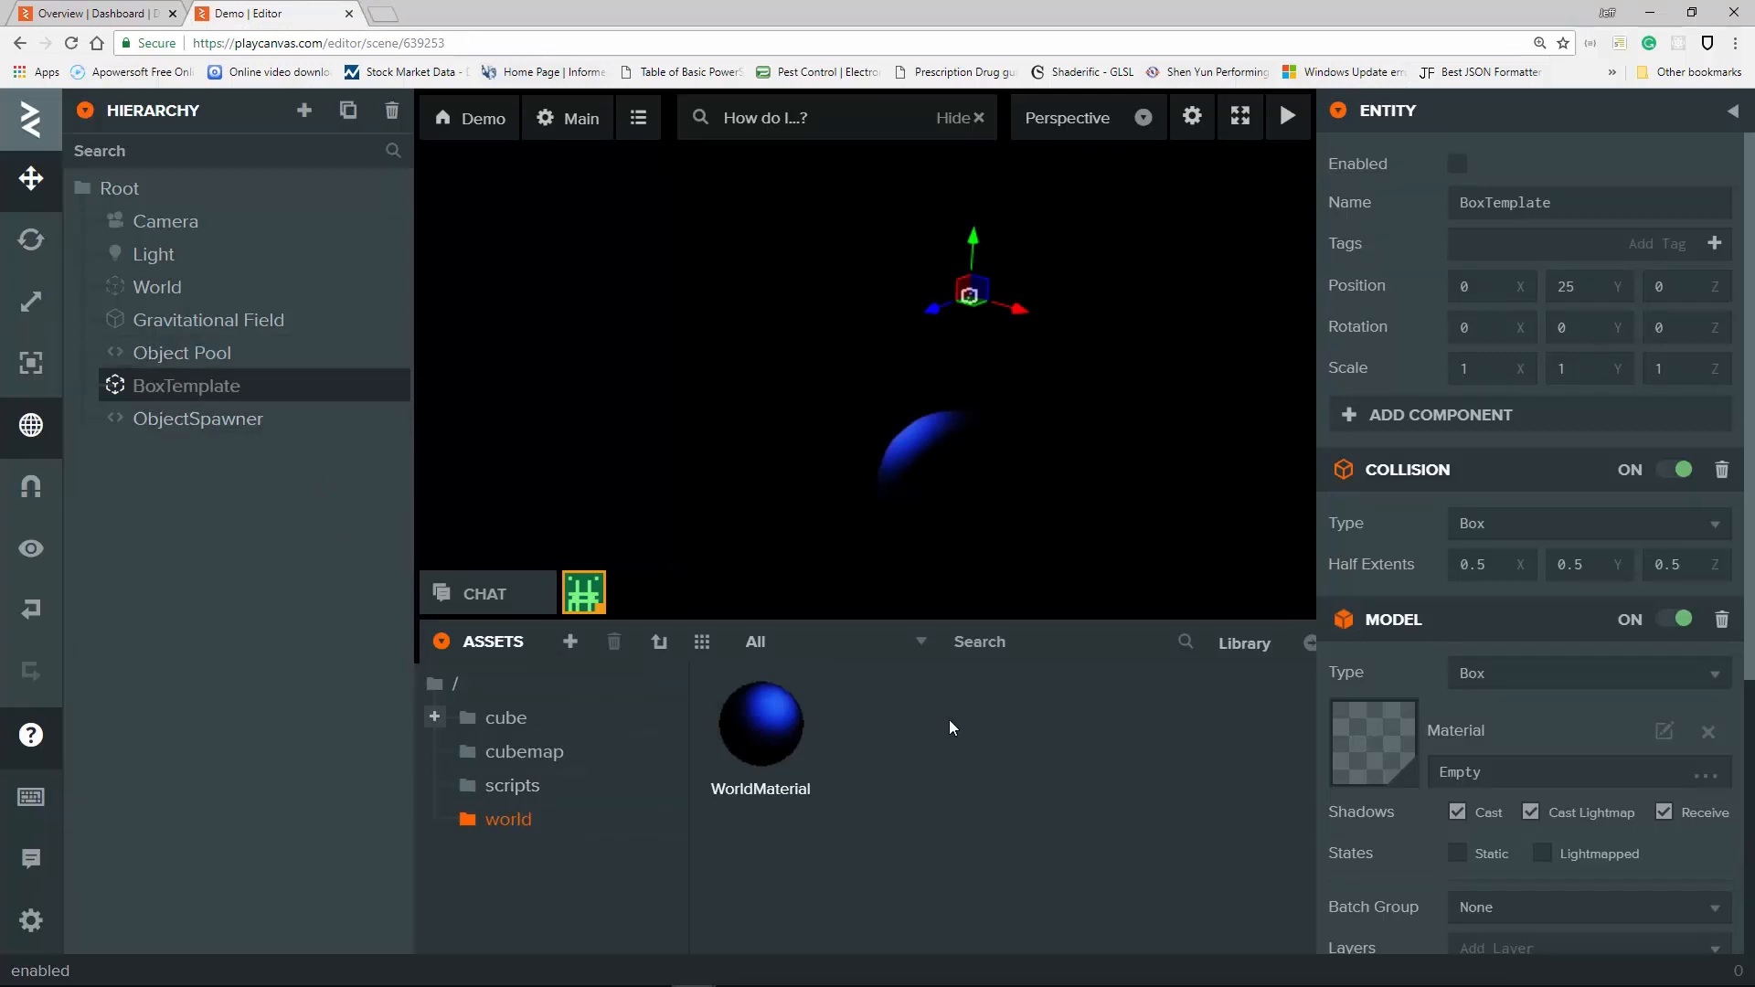
# Import collider.js, force.js, objectPool.js and spawnBoxes.js into the scripts folder of the project assets.
pyautogui.click(521, 787)
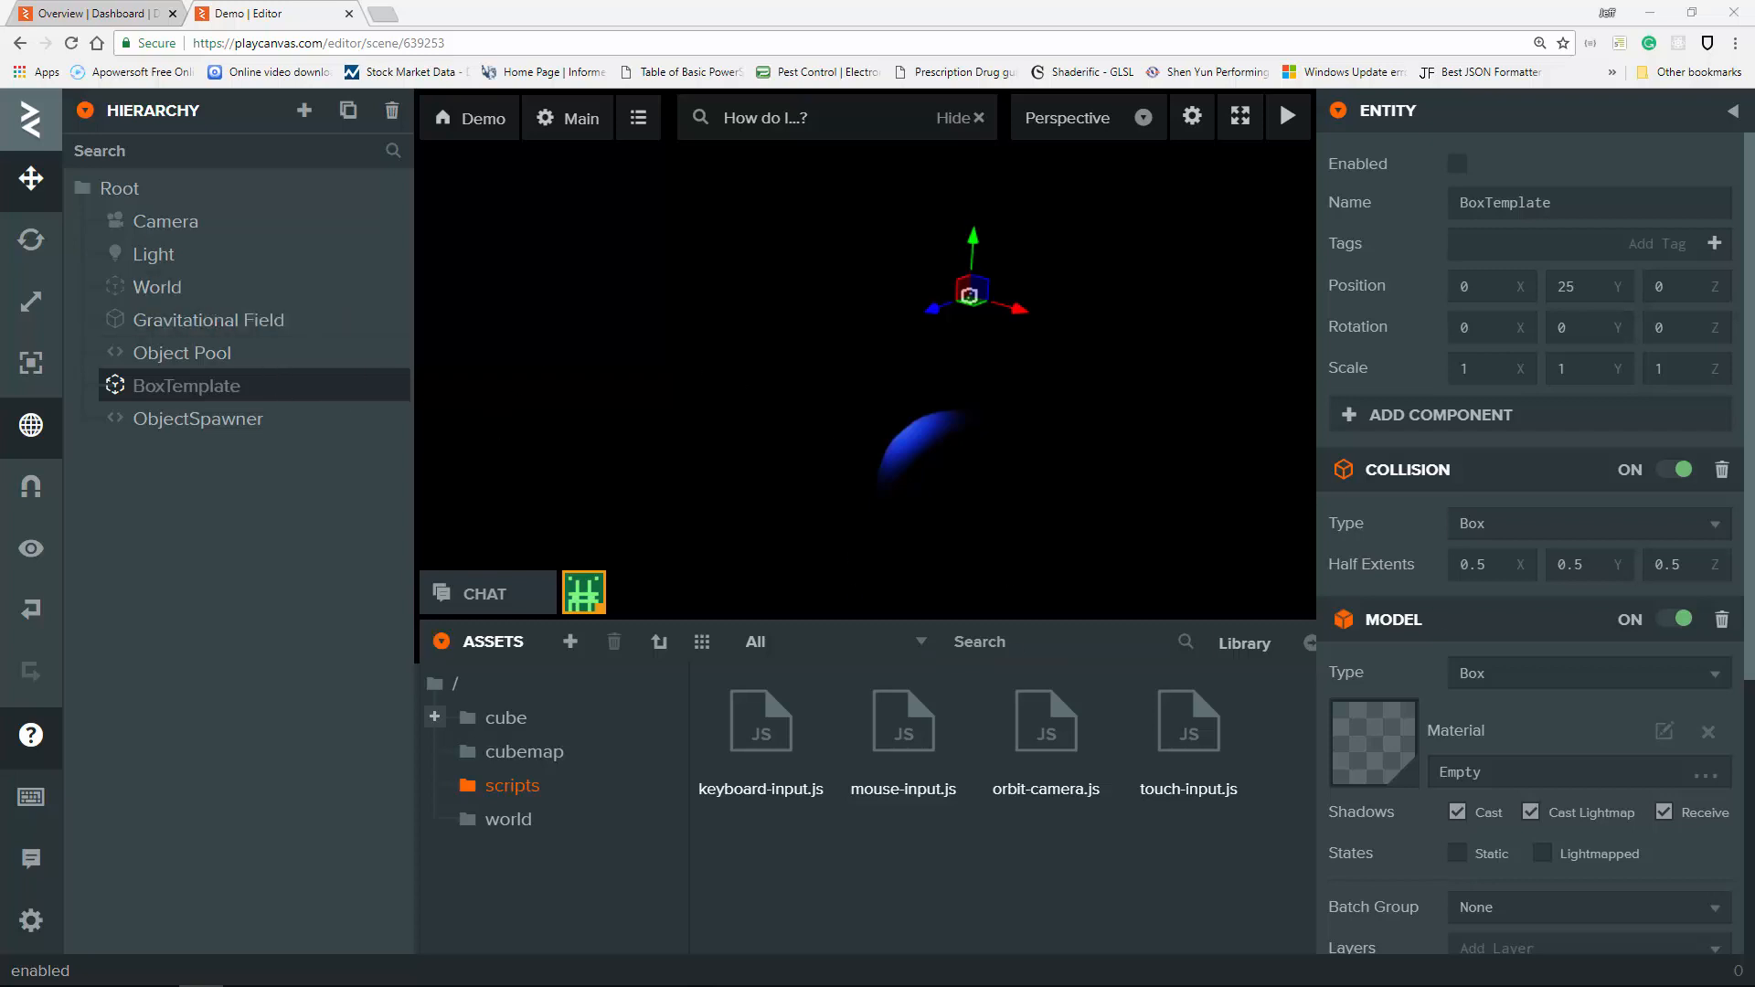
pyautogui.moveTo(1413, 699); pyautogui.dragTo(819, 894)
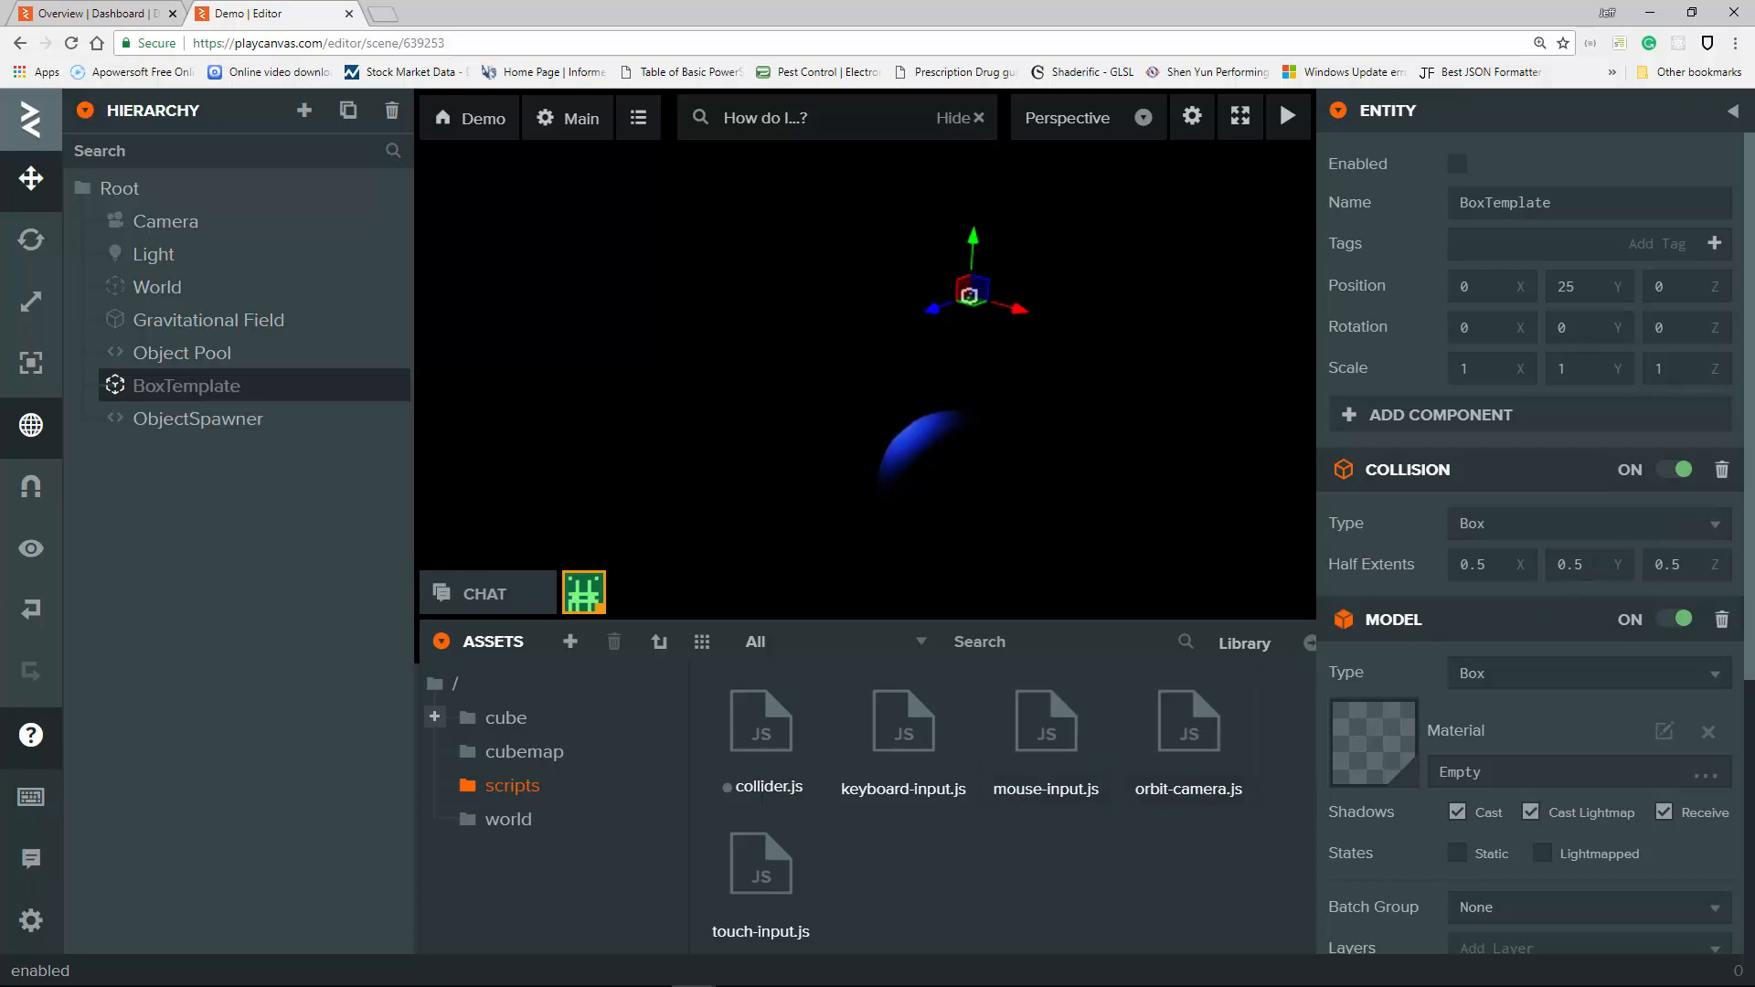
pyautogui.moveTo(1188, 940); pyautogui.dragTo(1003, 897)
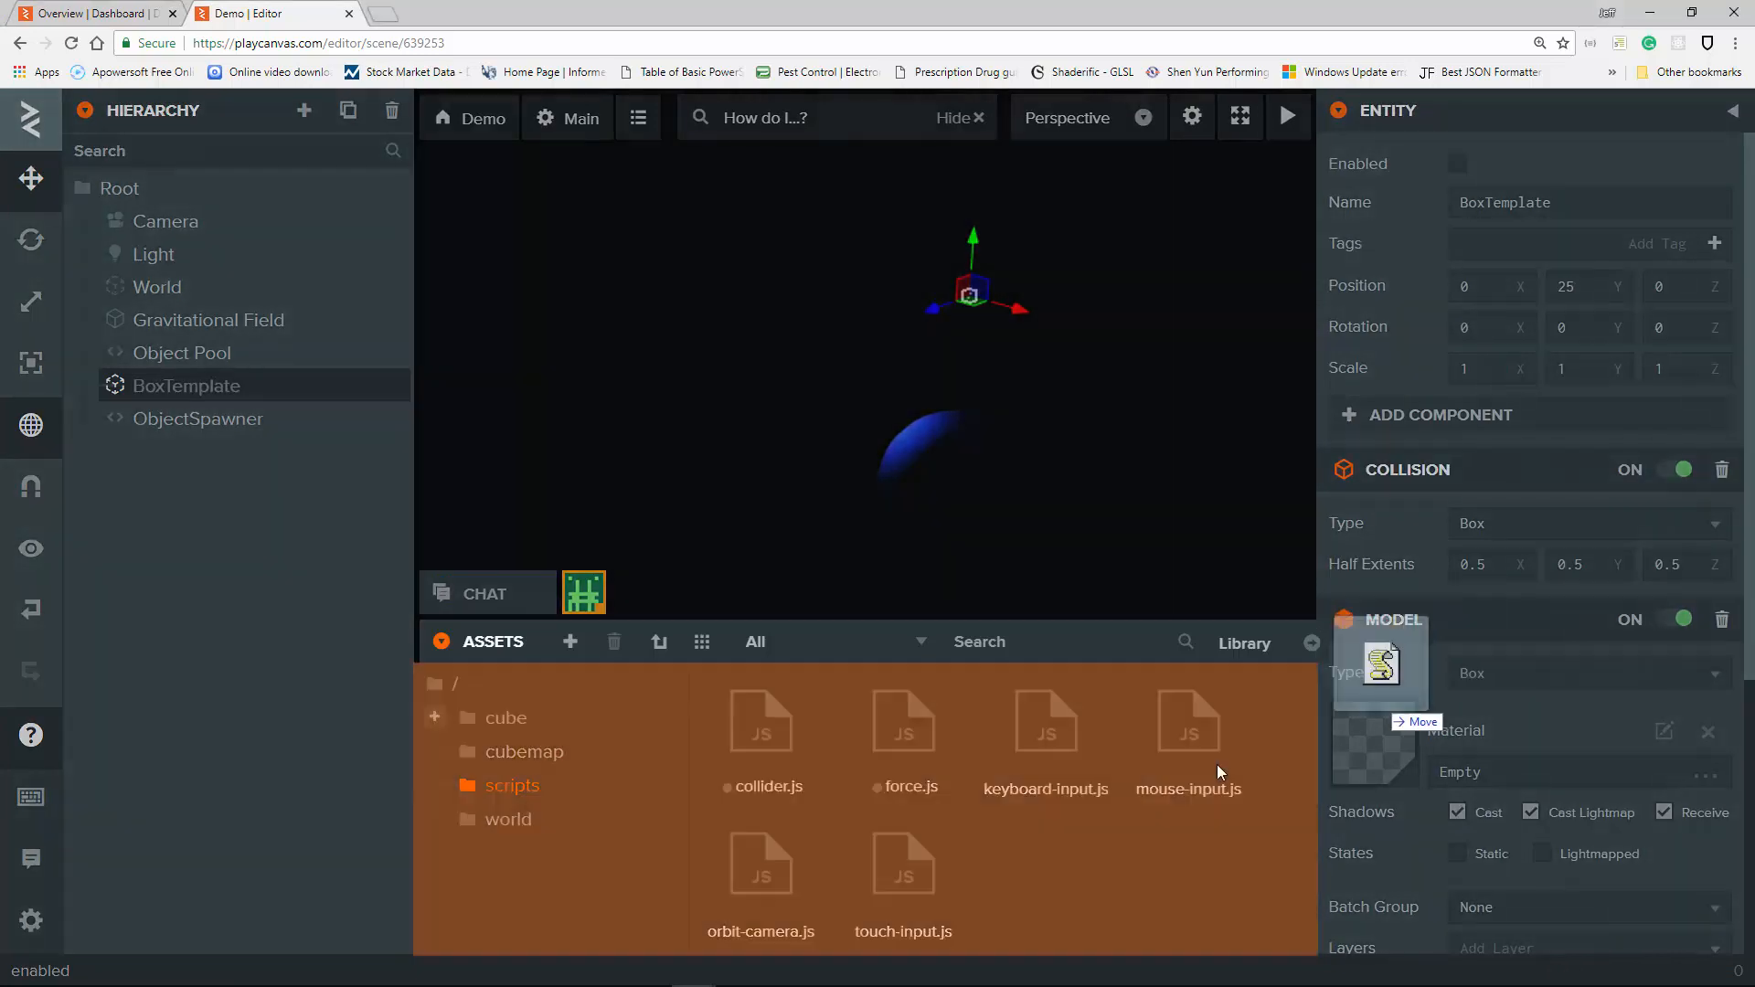
pyautogui.moveTo(1216, 764); pyautogui.dragTo(1022, 870)
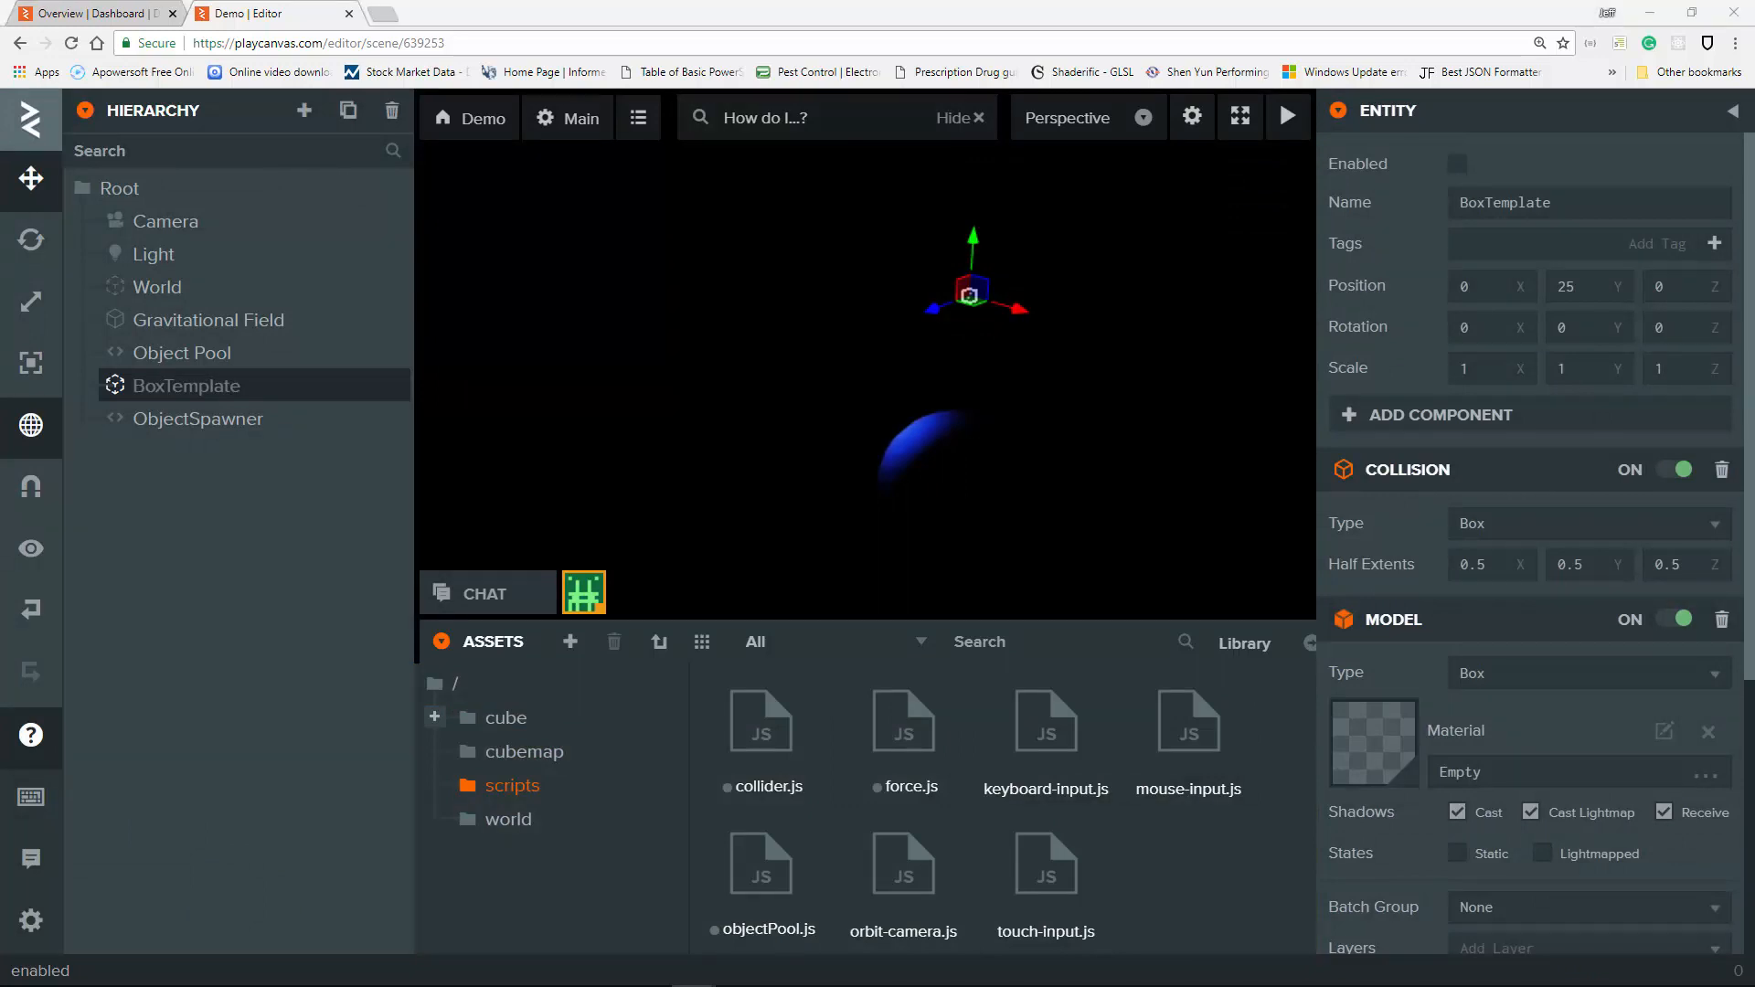
pyautogui.moveTo(1215, 764); pyautogui.dragTo(1137, 852)
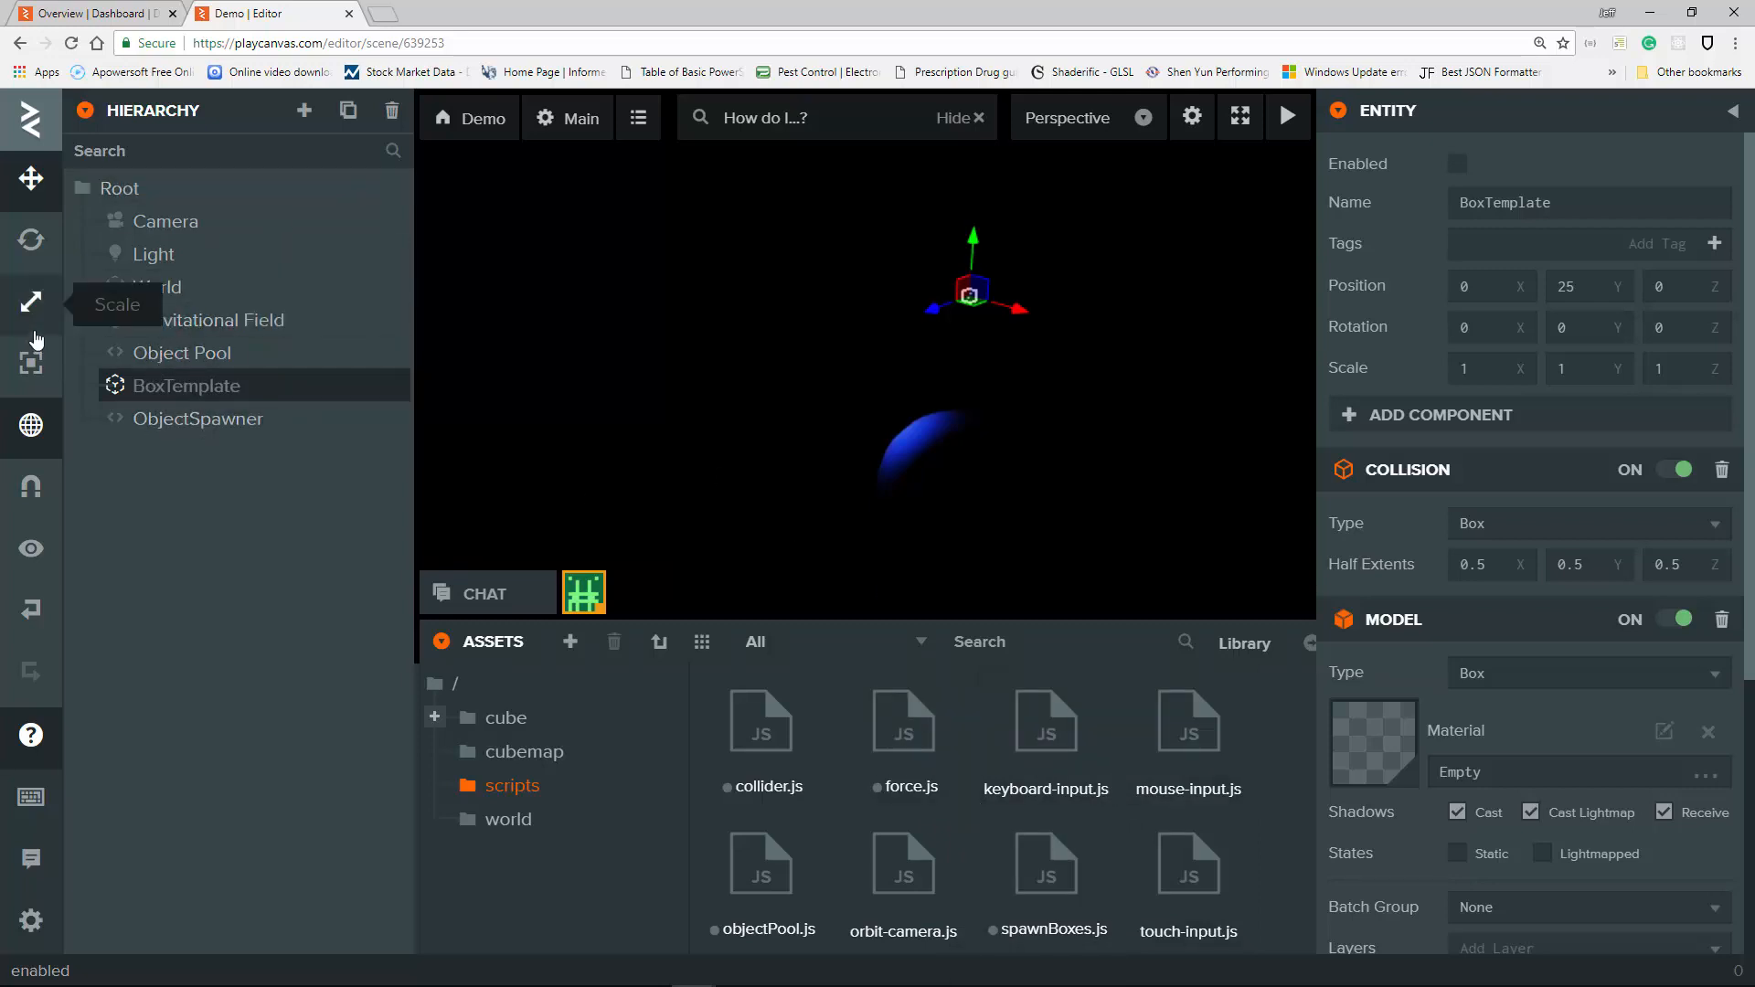
# Add a Script component to the Gravitational Field entity and attach the collider script to it.
pyautogui.click(178, 288)
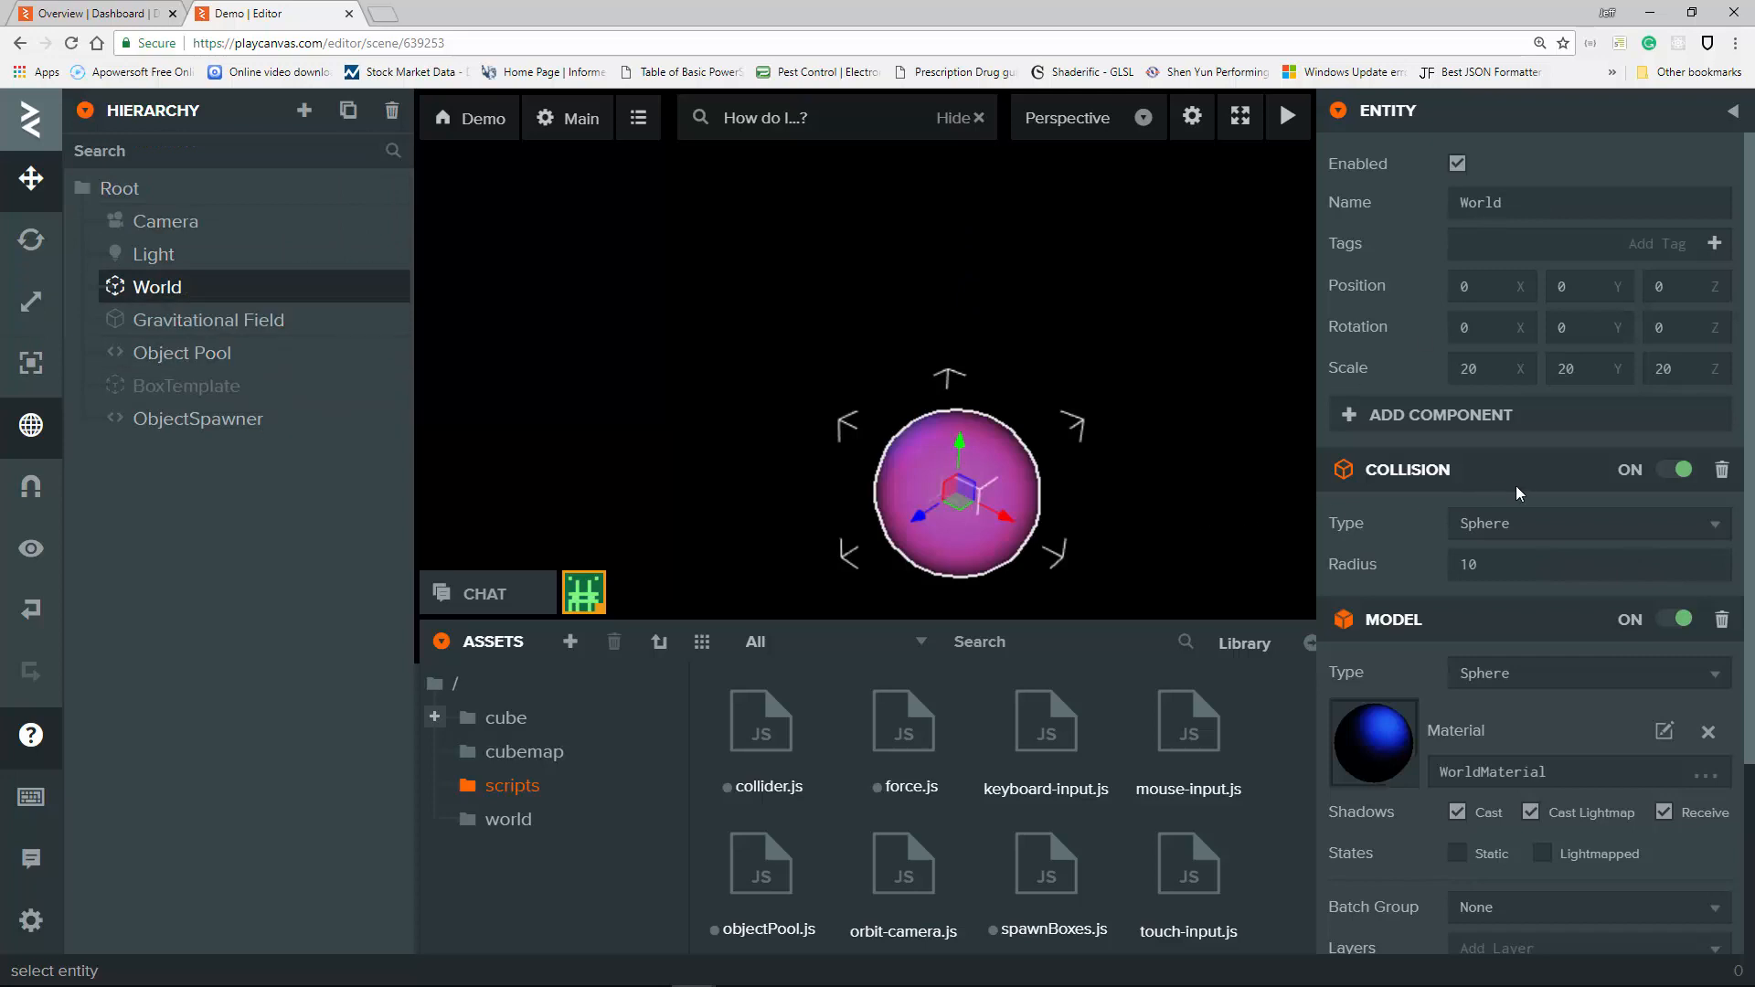
pyautogui.scroll(-3, 1517, 491)
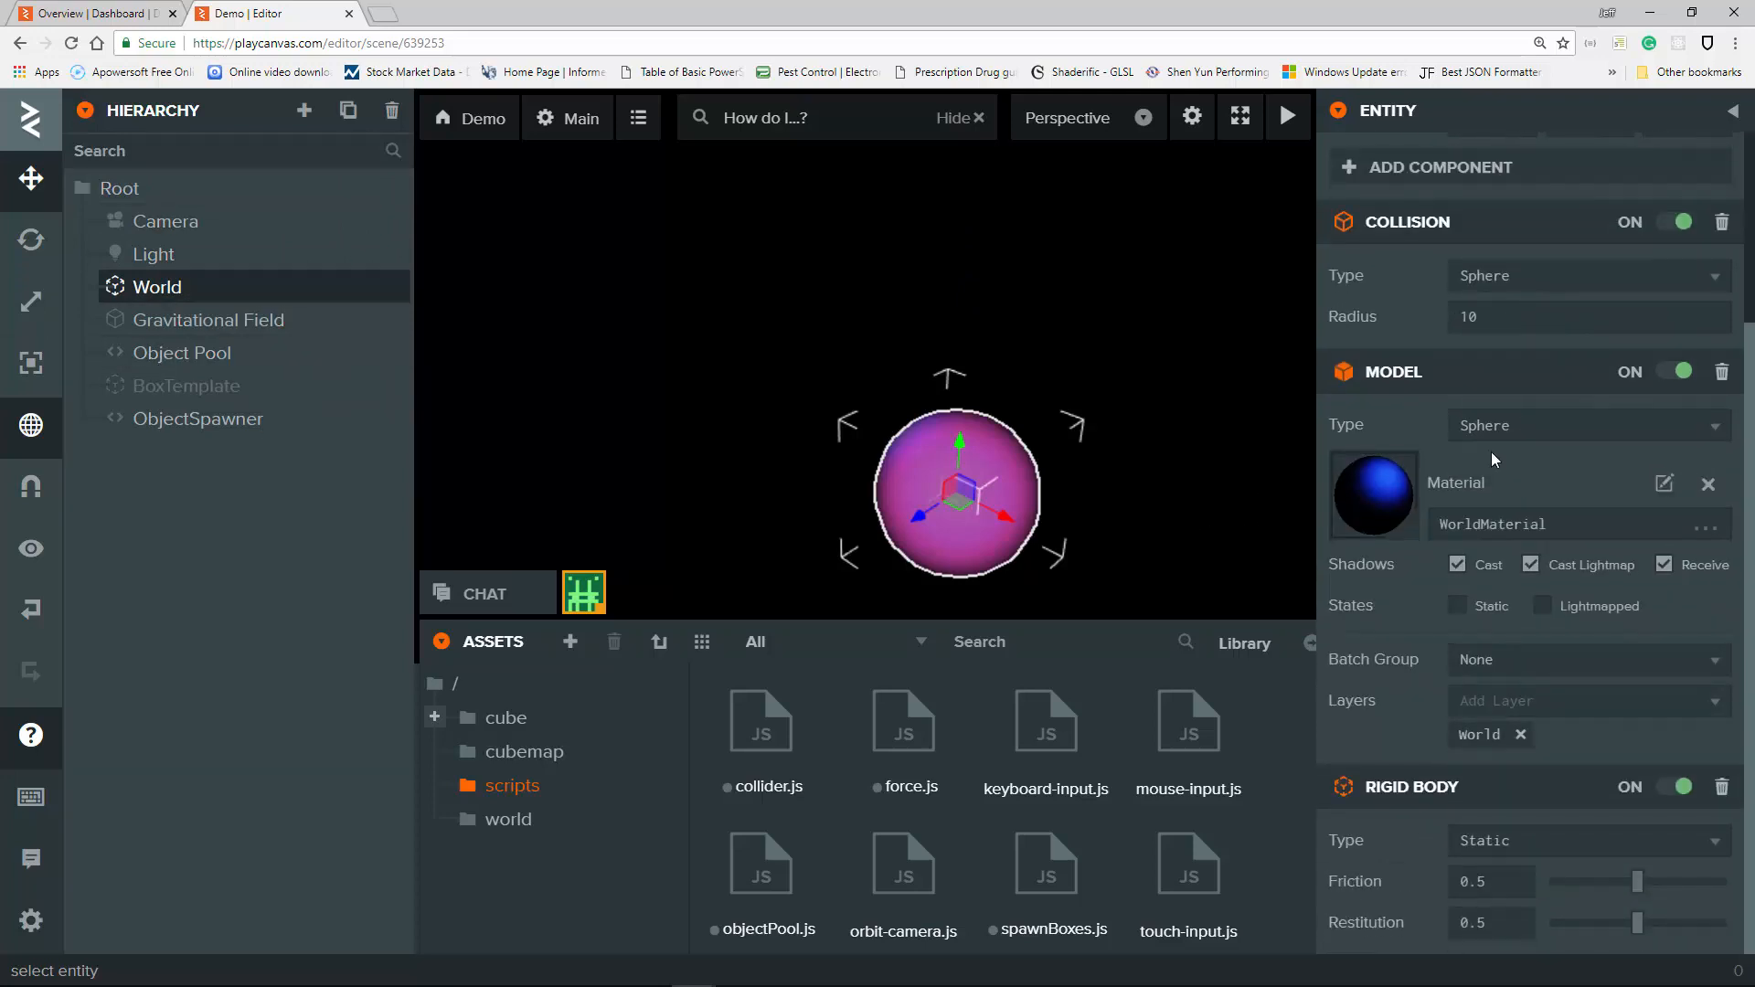
pyautogui.click(258, 324)
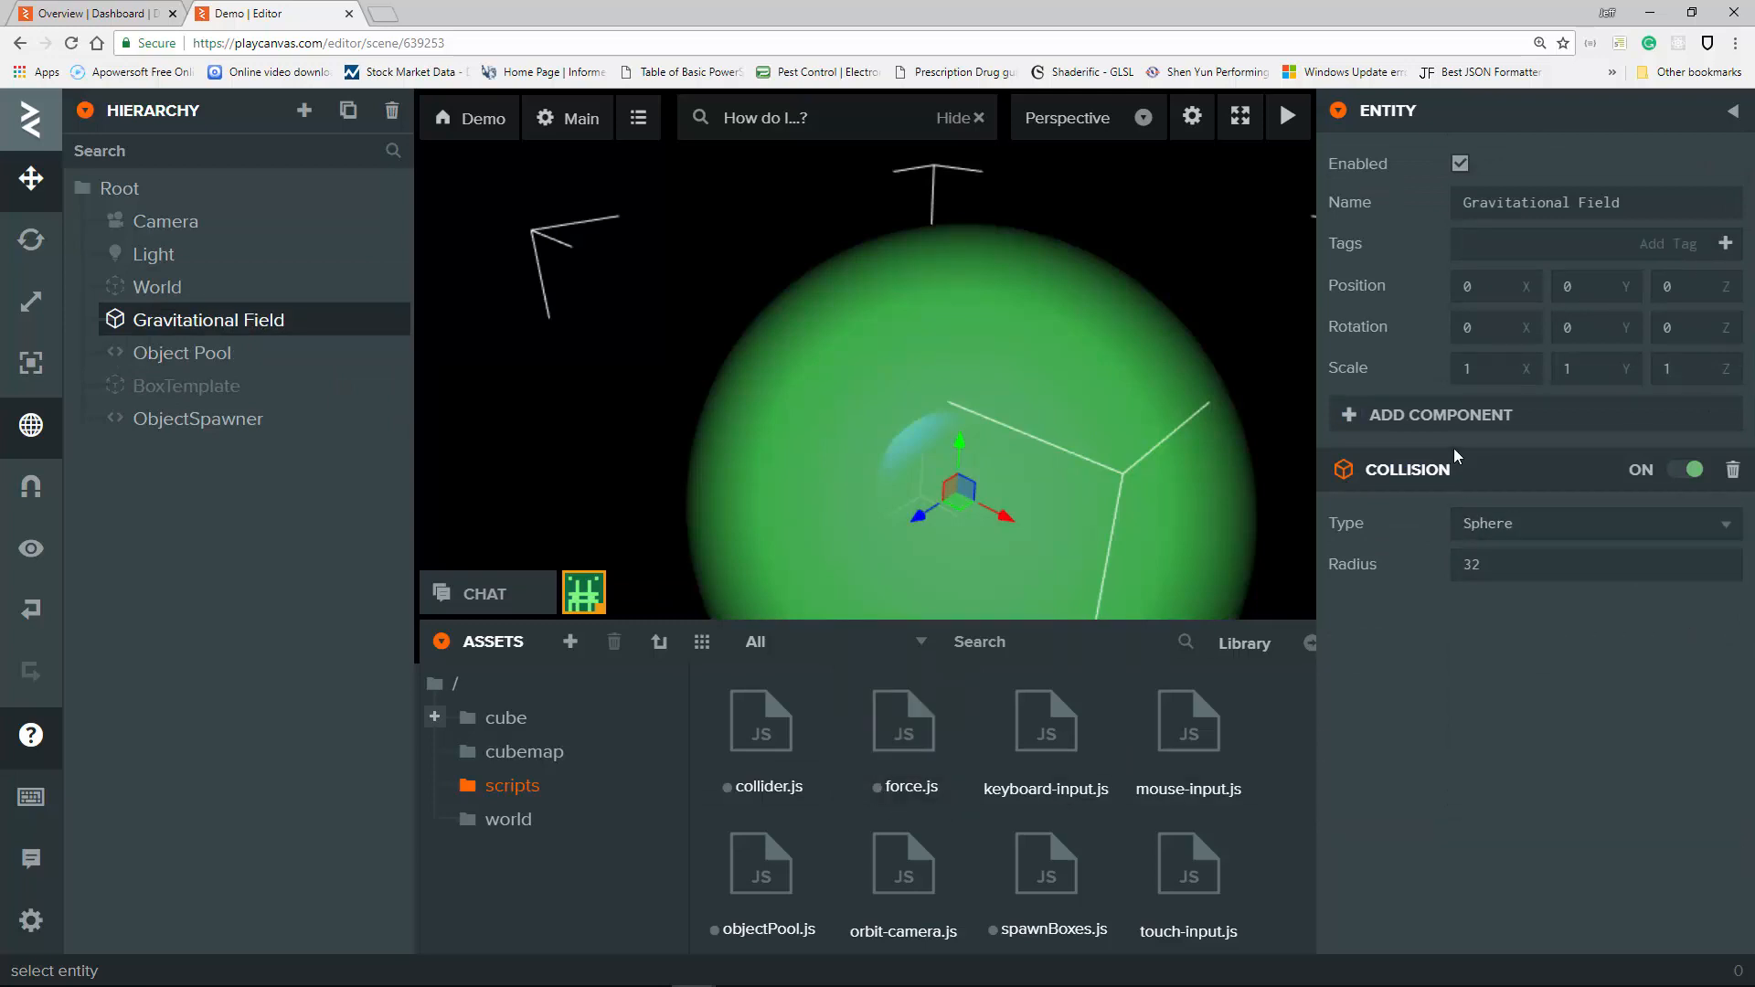
pyautogui.click(1459, 420)
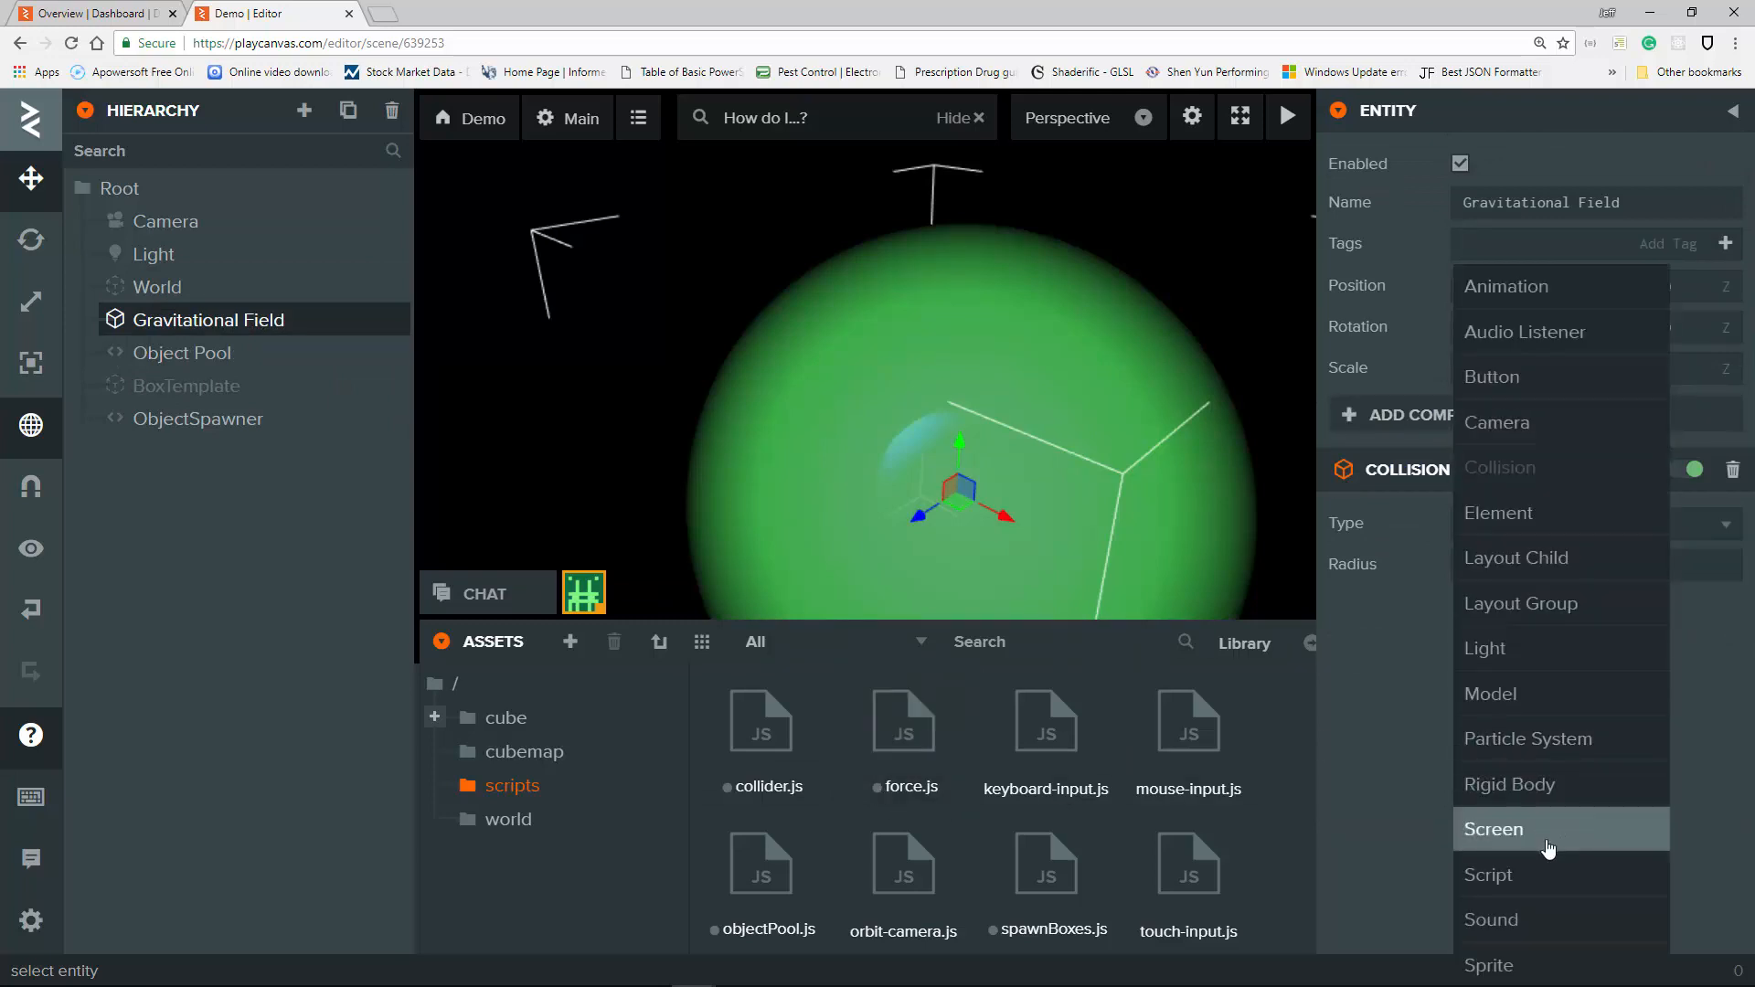
pyautogui.click(1542, 874)
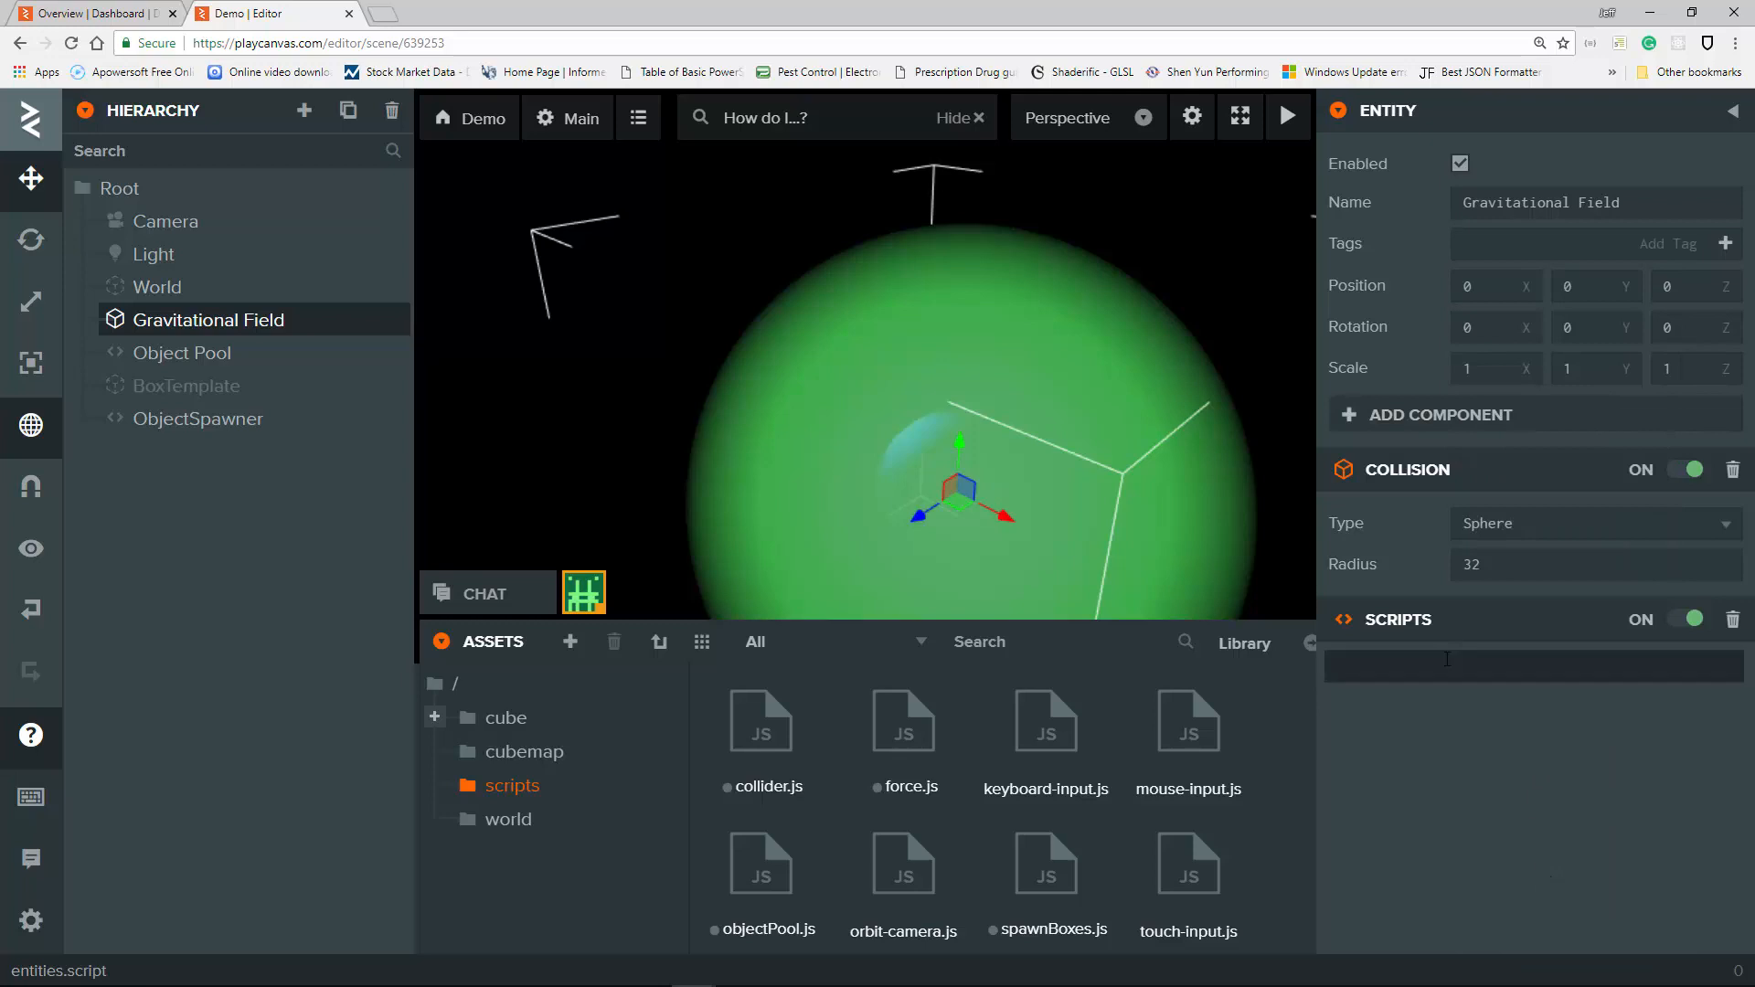
pyautogui.click(1447, 662)
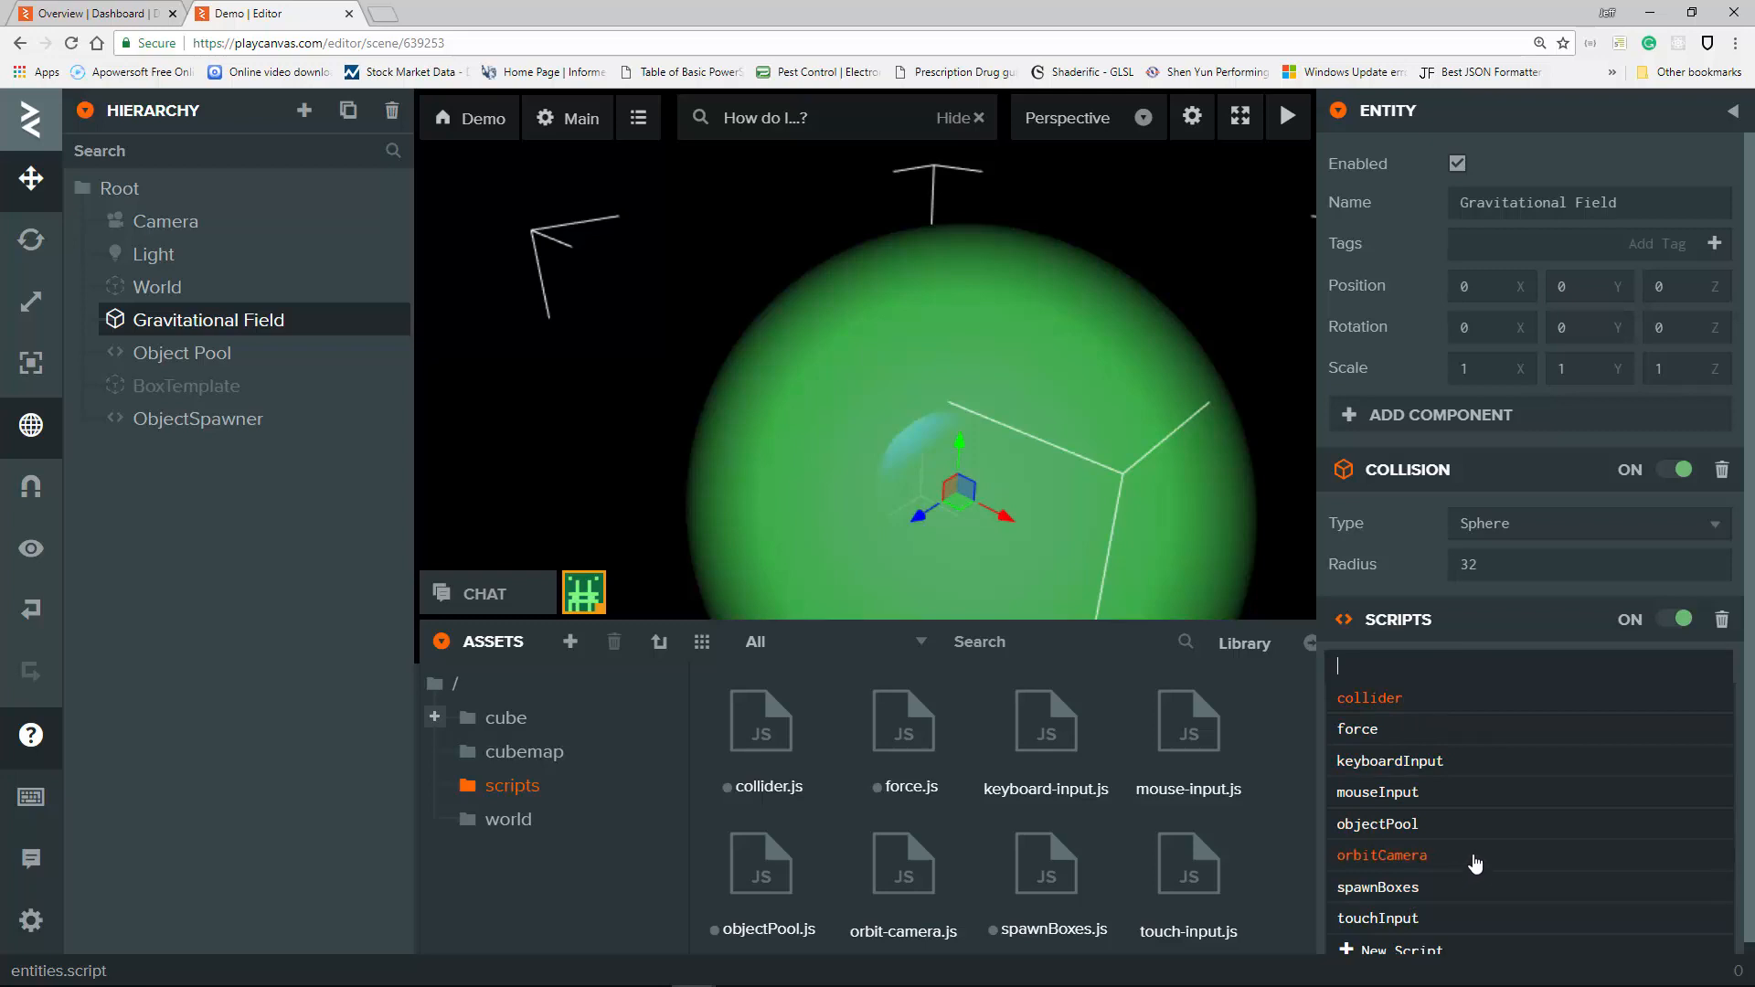
pyautogui.click(1380, 687)
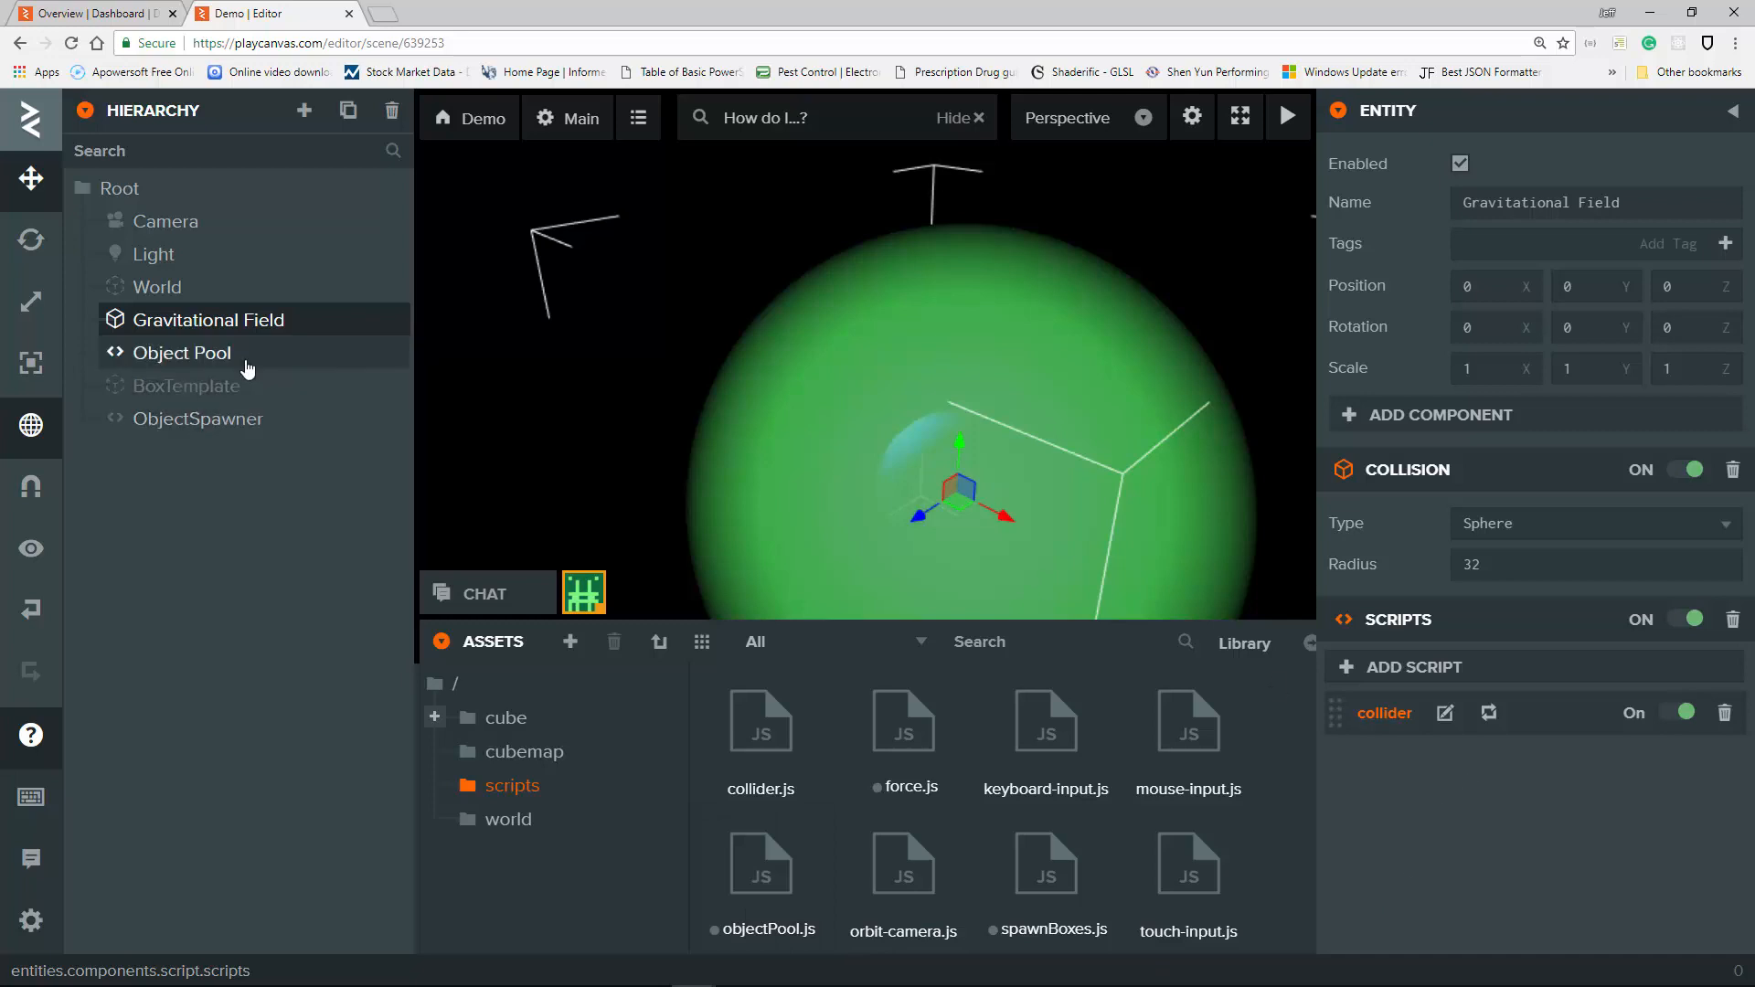
# Add a Script component to the BoxTemplate entity and attach the force script to it.
pyautogui.click(224, 389)
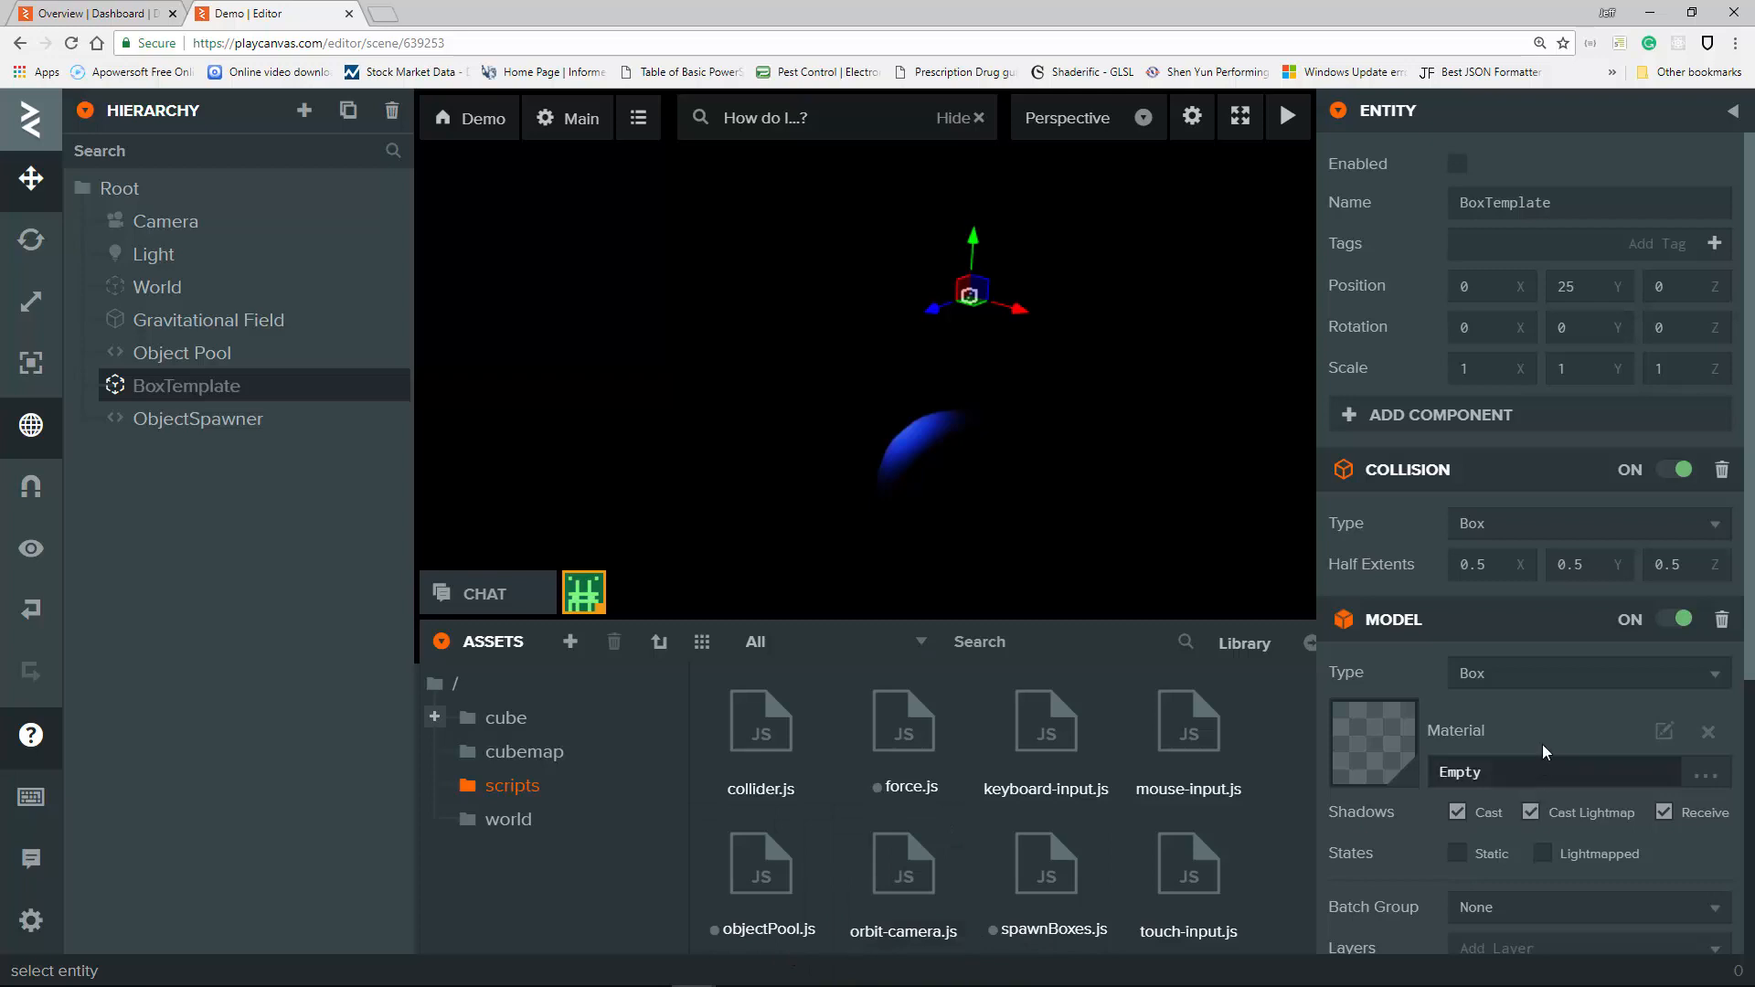
pyautogui.click(1446, 418)
pyautogui.click(1490, 874)
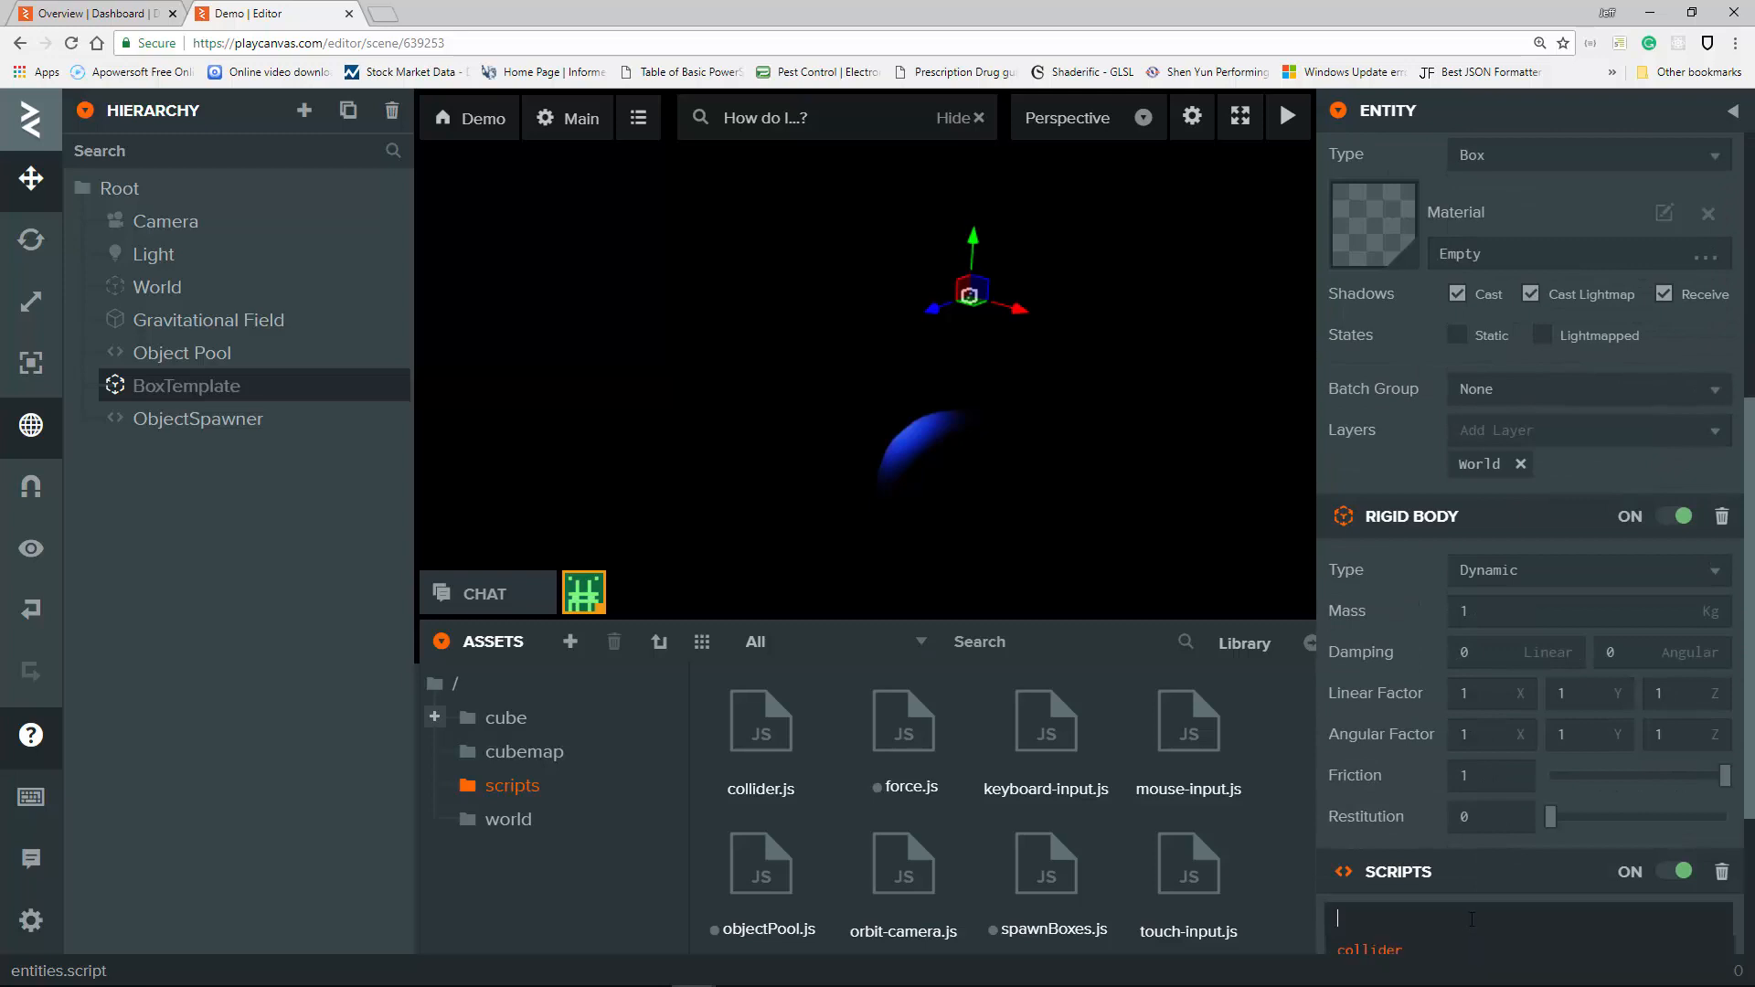
pyautogui.click(1472, 919)
pyautogui.click(1395, 722)
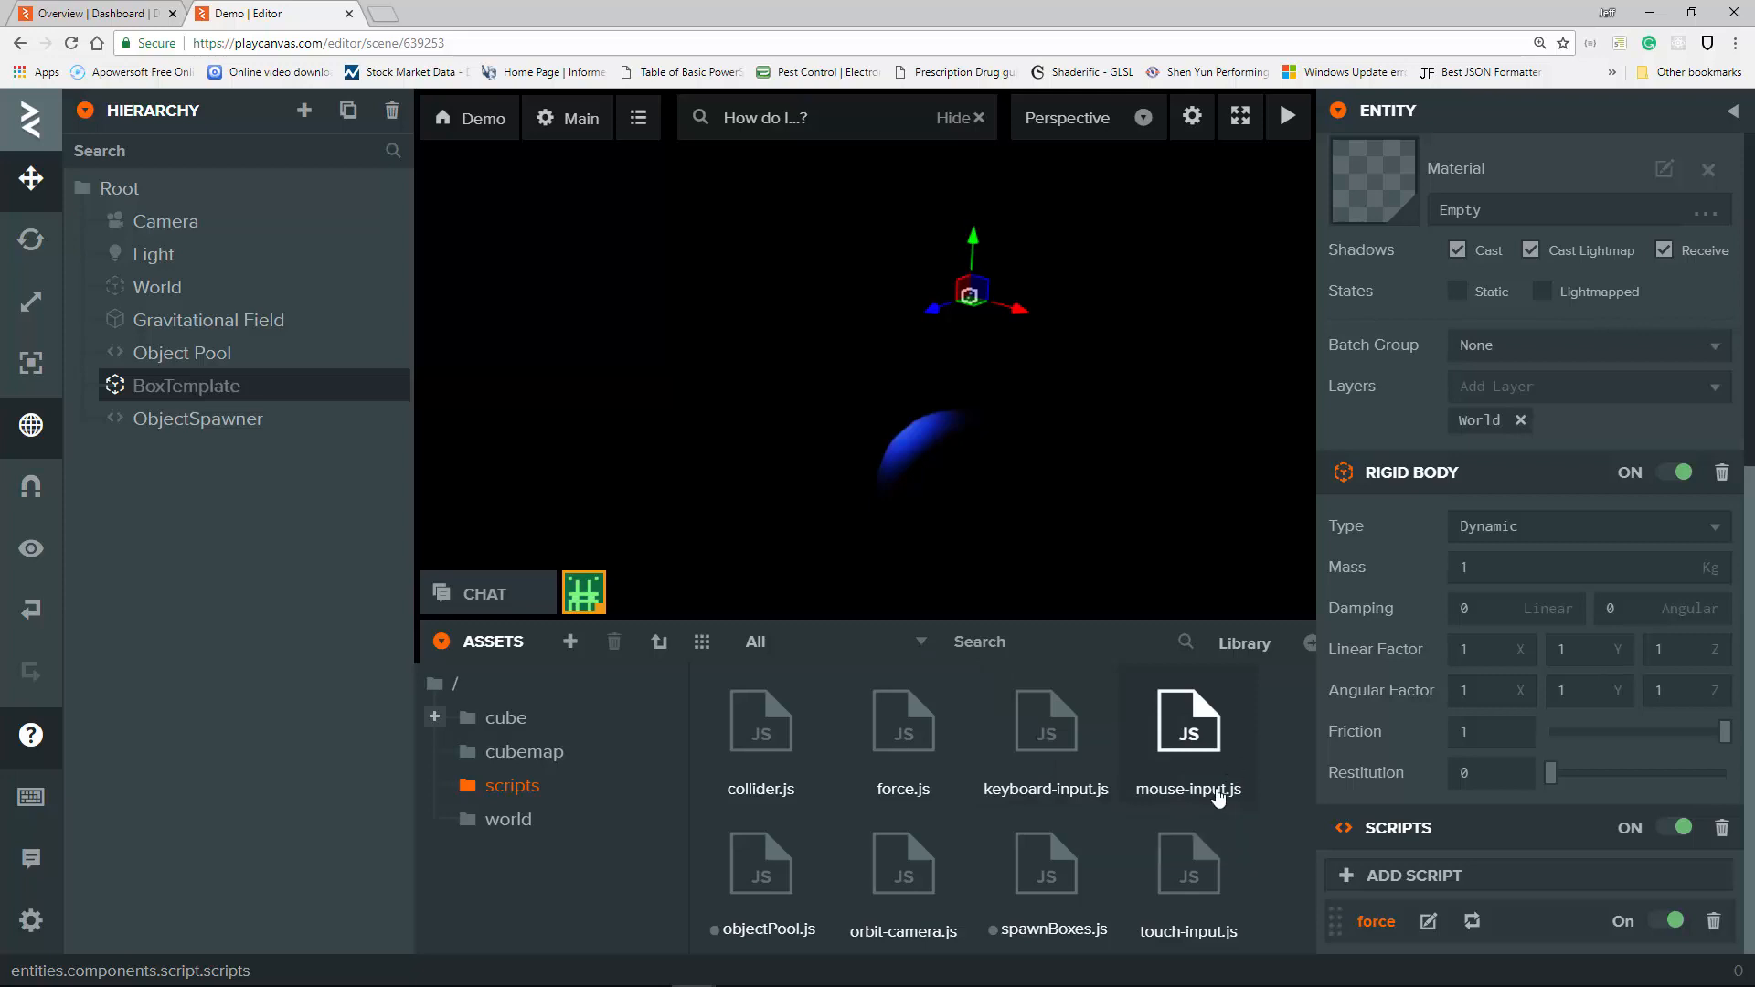
pyautogui.scroll(3, 1066, 422)
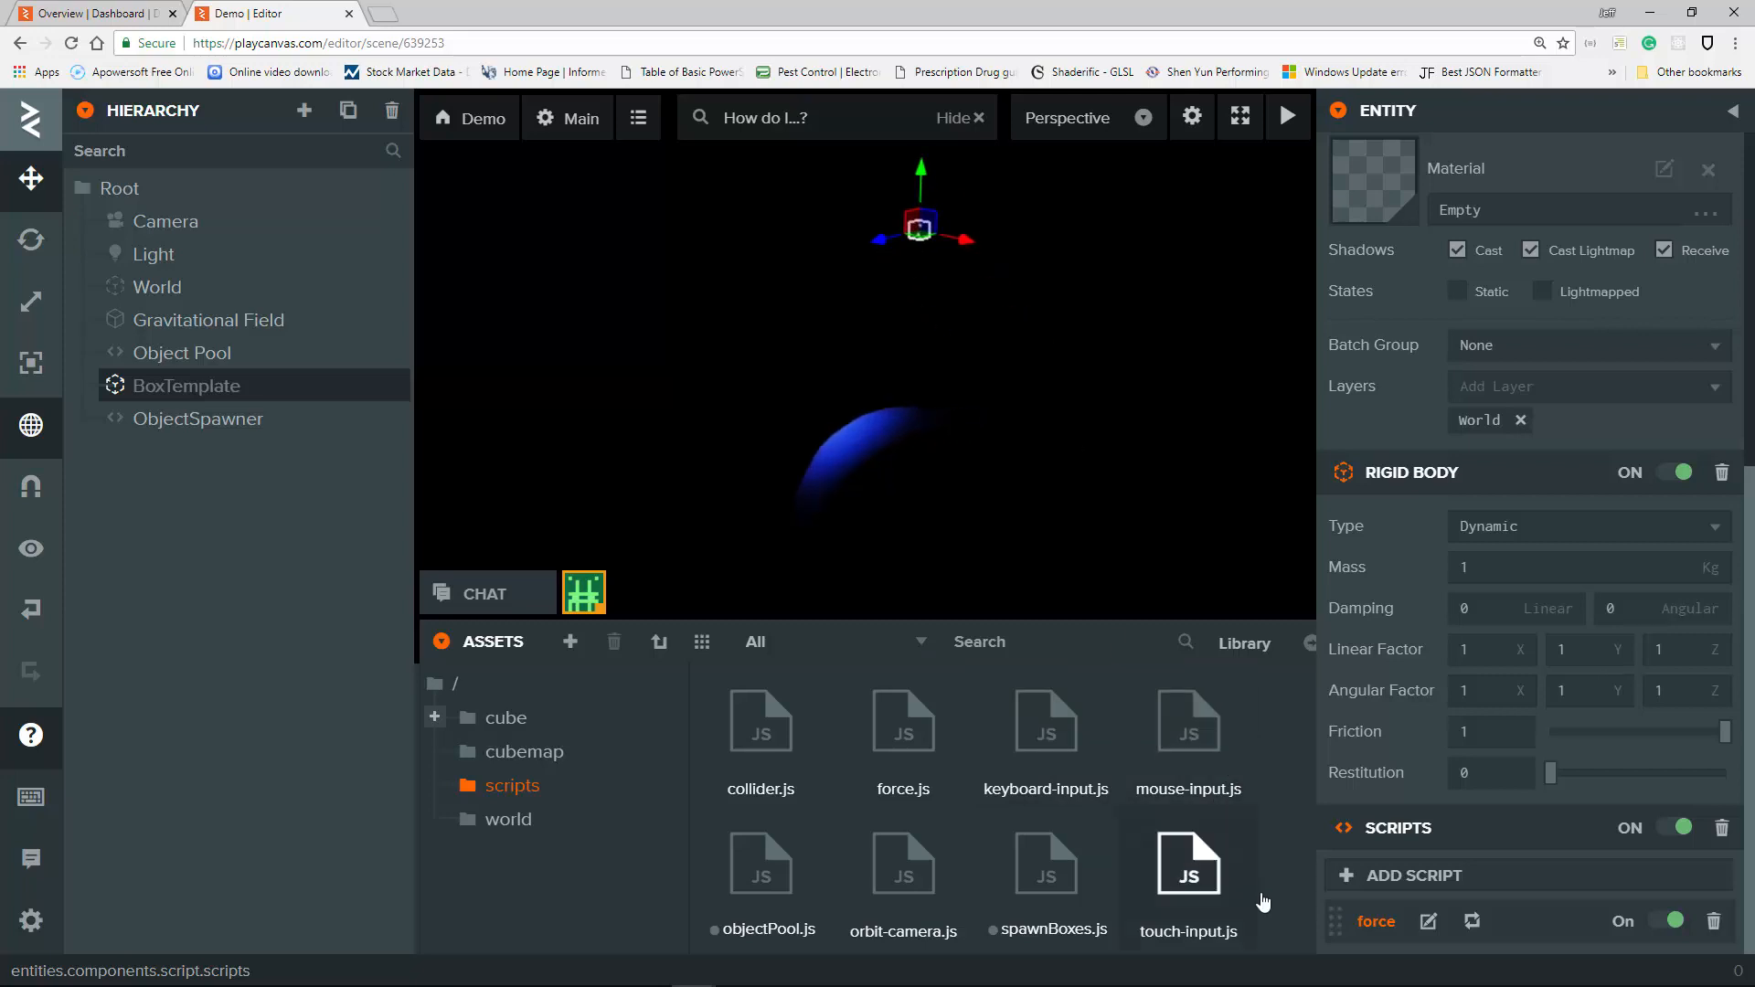
pyautogui.click(1476, 920)
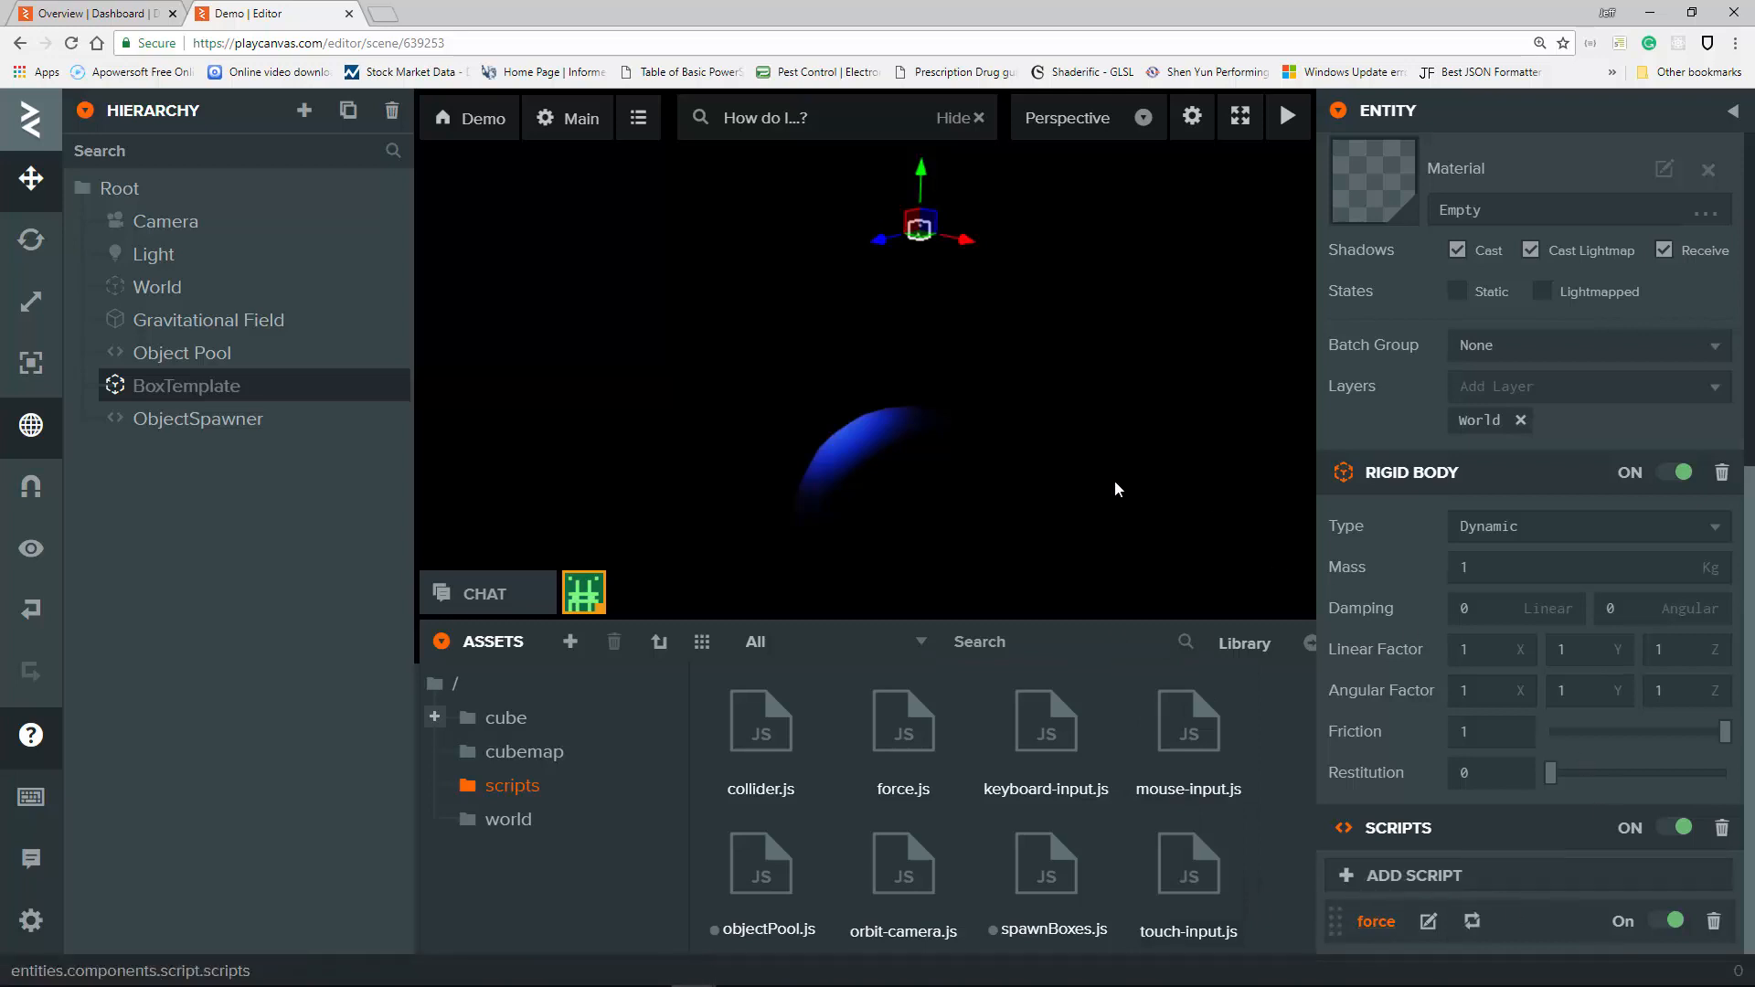
# Attach the objectPool script to the Object Pool entity's existing Script component.
pyautogui.click(198, 353)
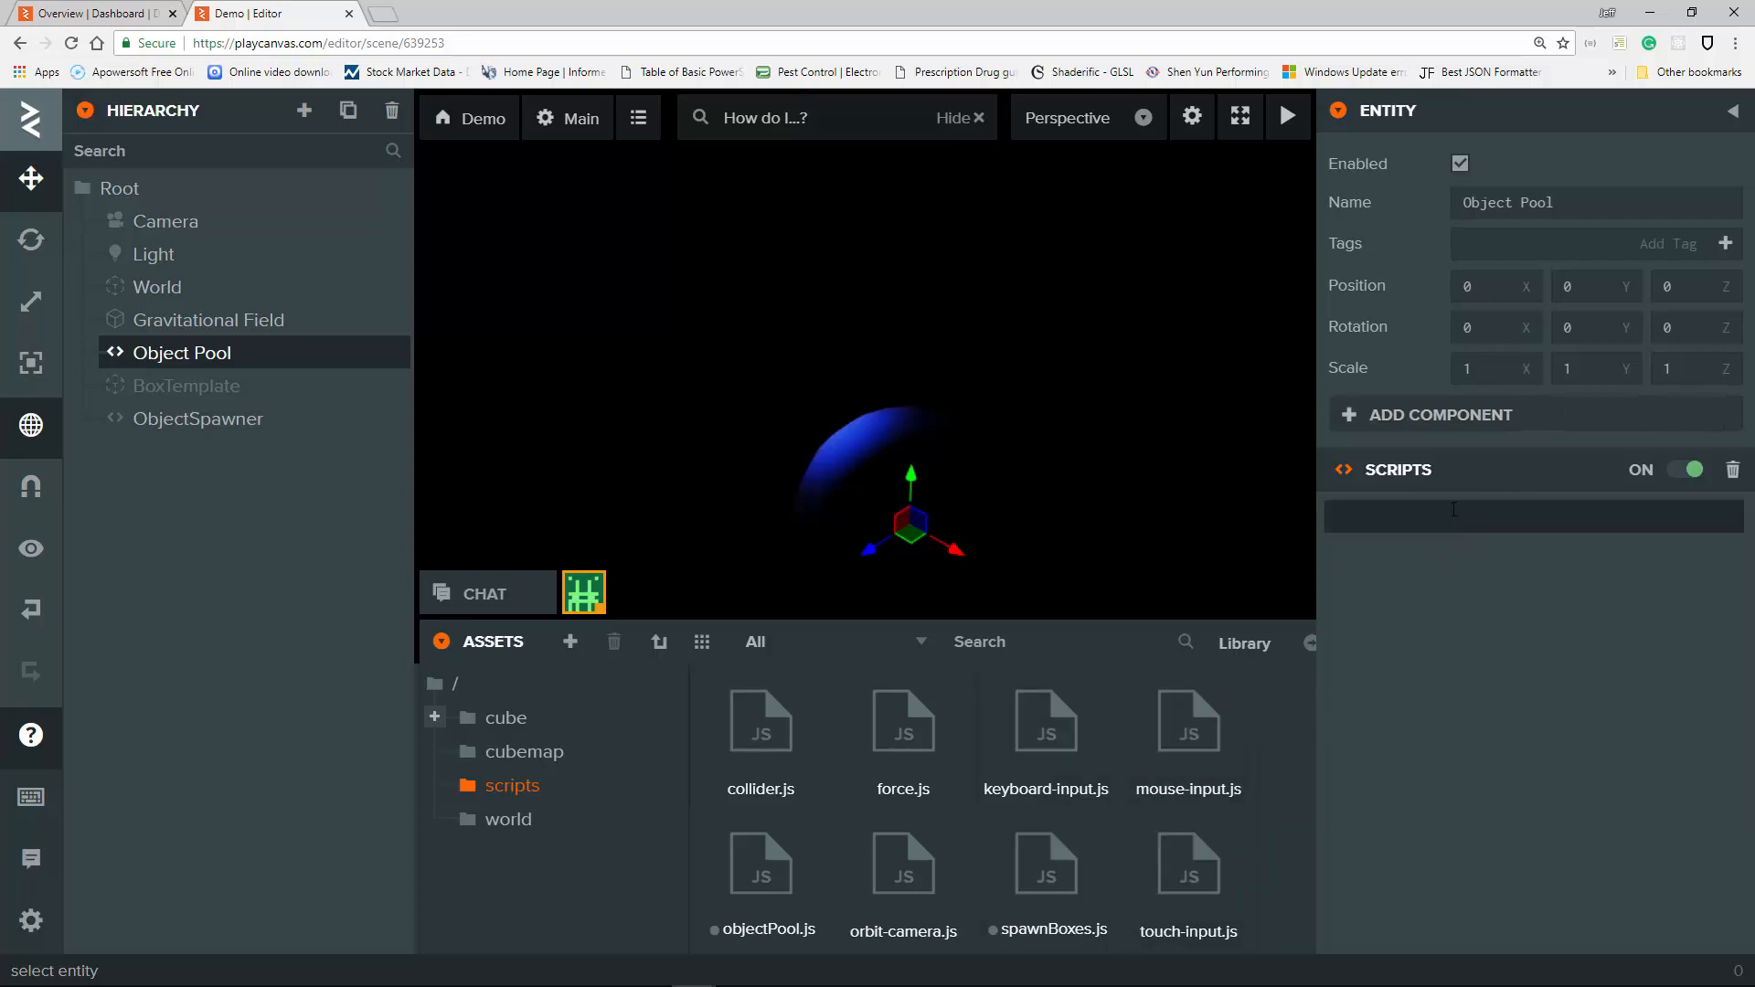
pyautogui.click(1412, 518)
pyautogui.click(1448, 671)
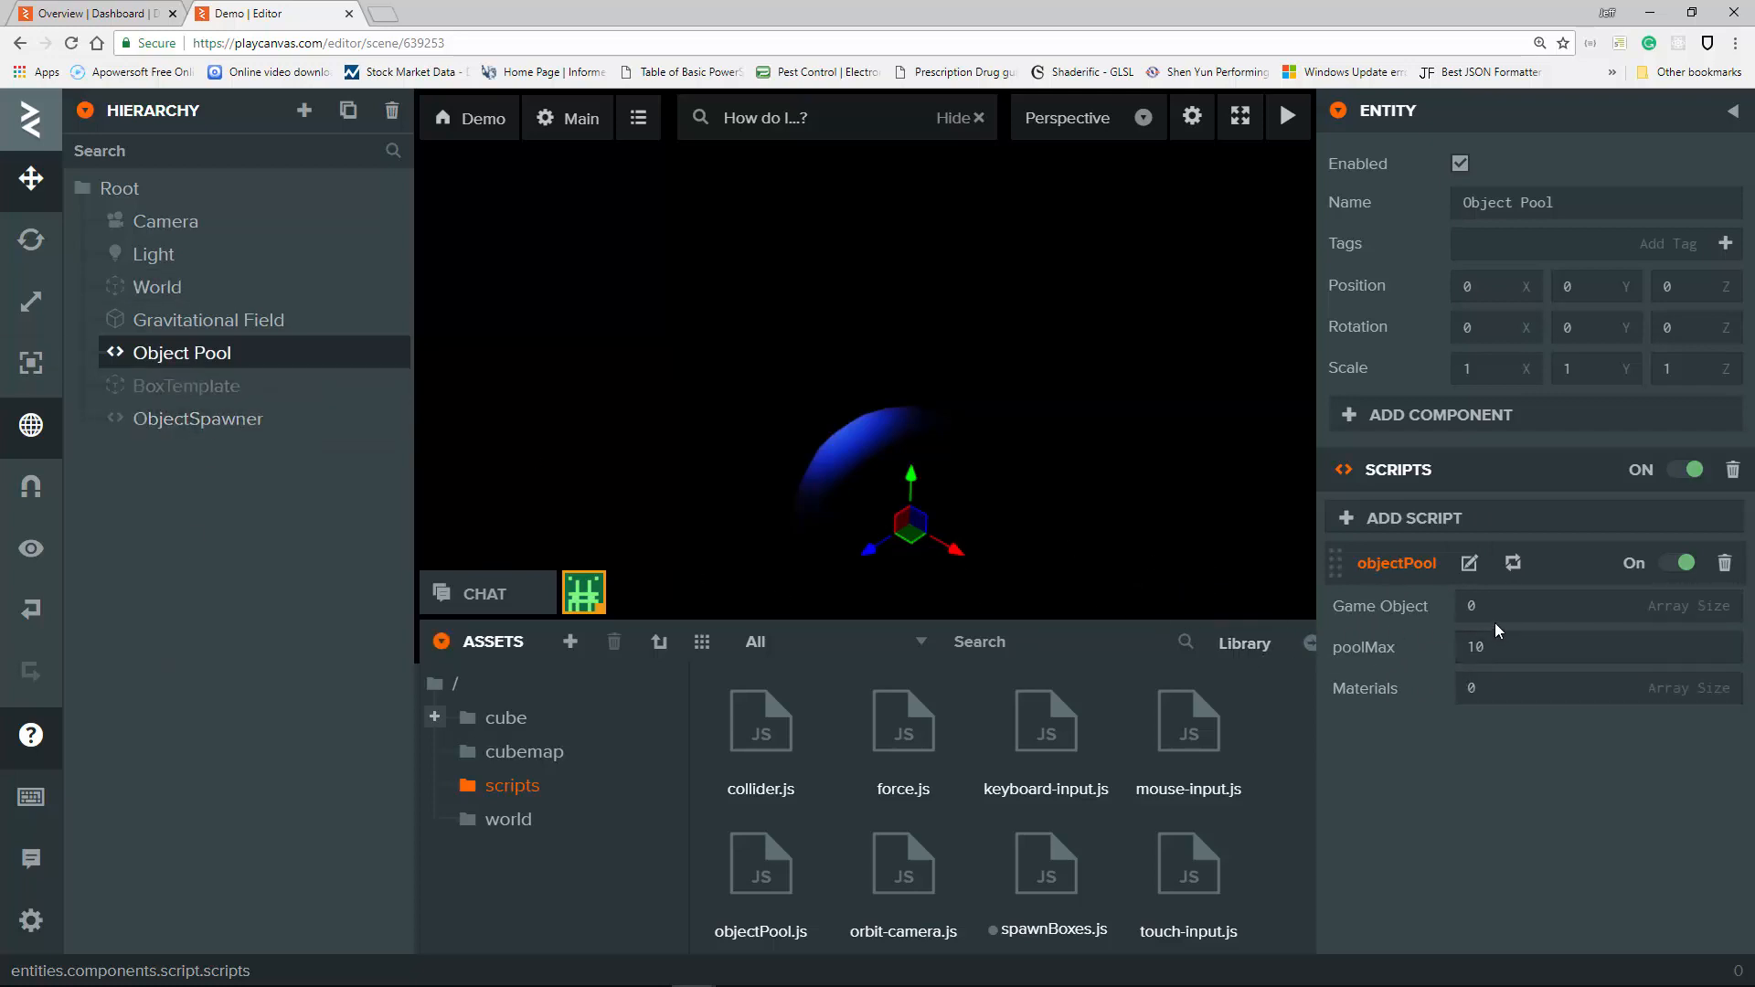
# Set objectPool's Game Object array size to 1 with BoxTemplate as its entity, and set poolMax to 100.
pyautogui.click(1468, 607)
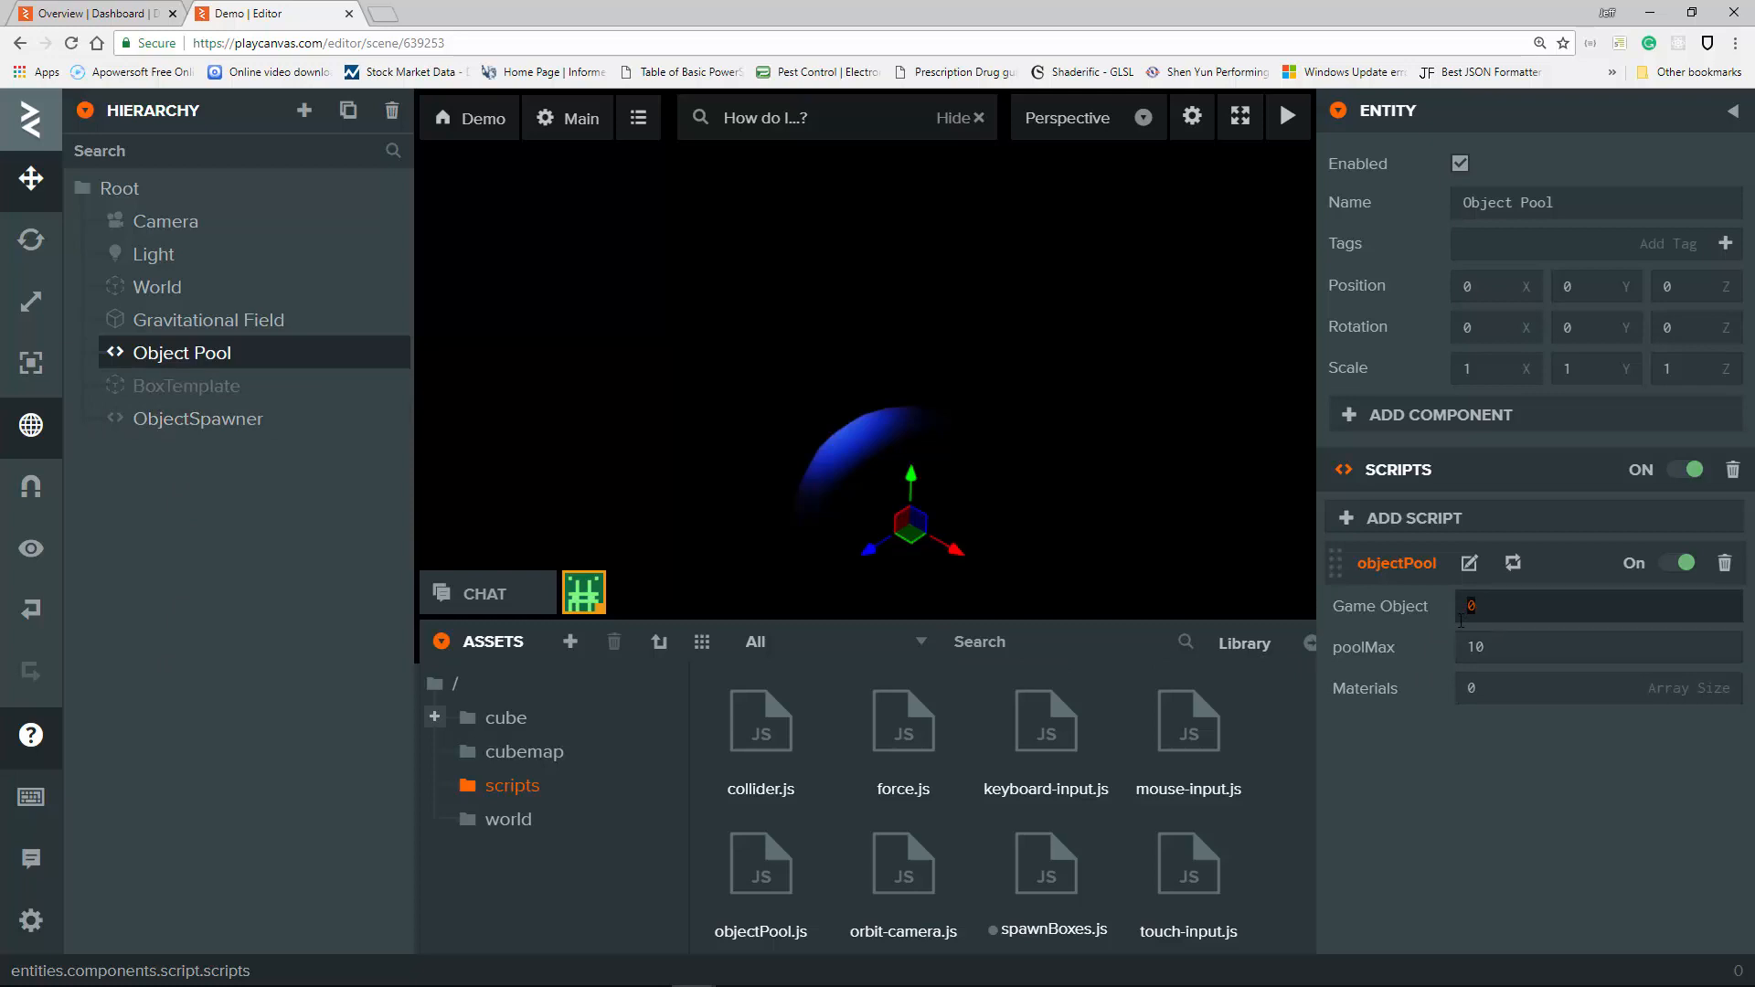
pyautogui.press('Return')
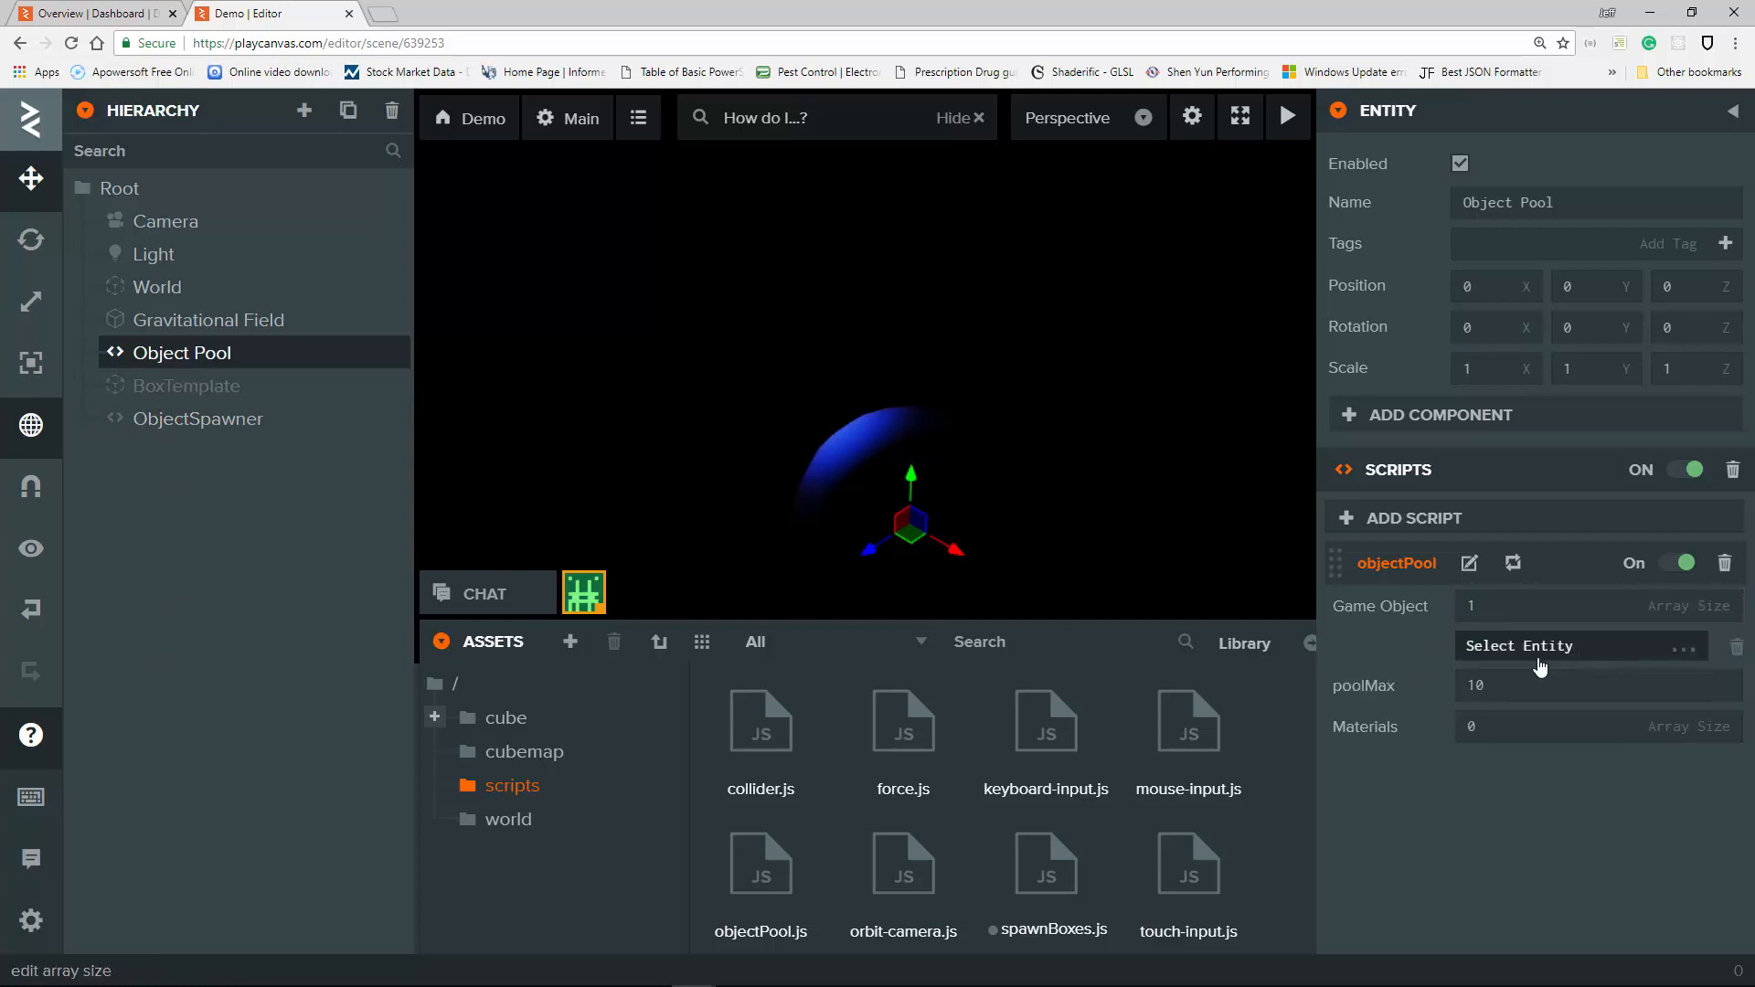
pyautogui.click(1535, 649)
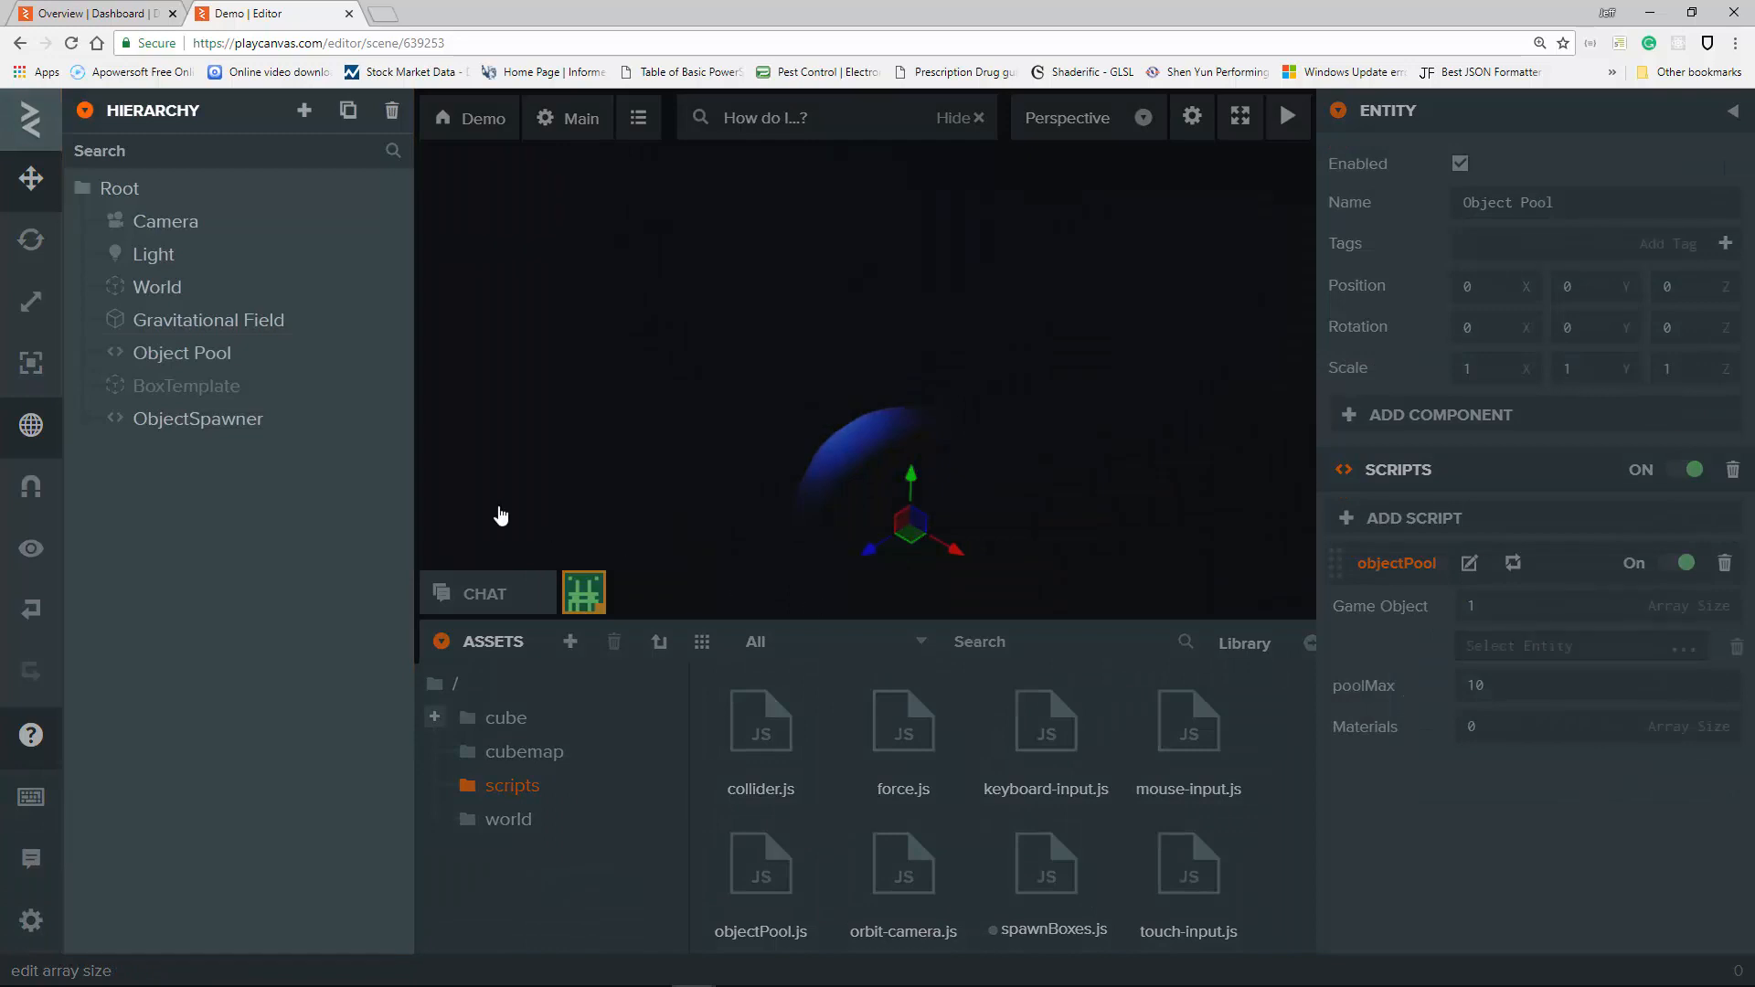
pyautogui.click(209, 388)
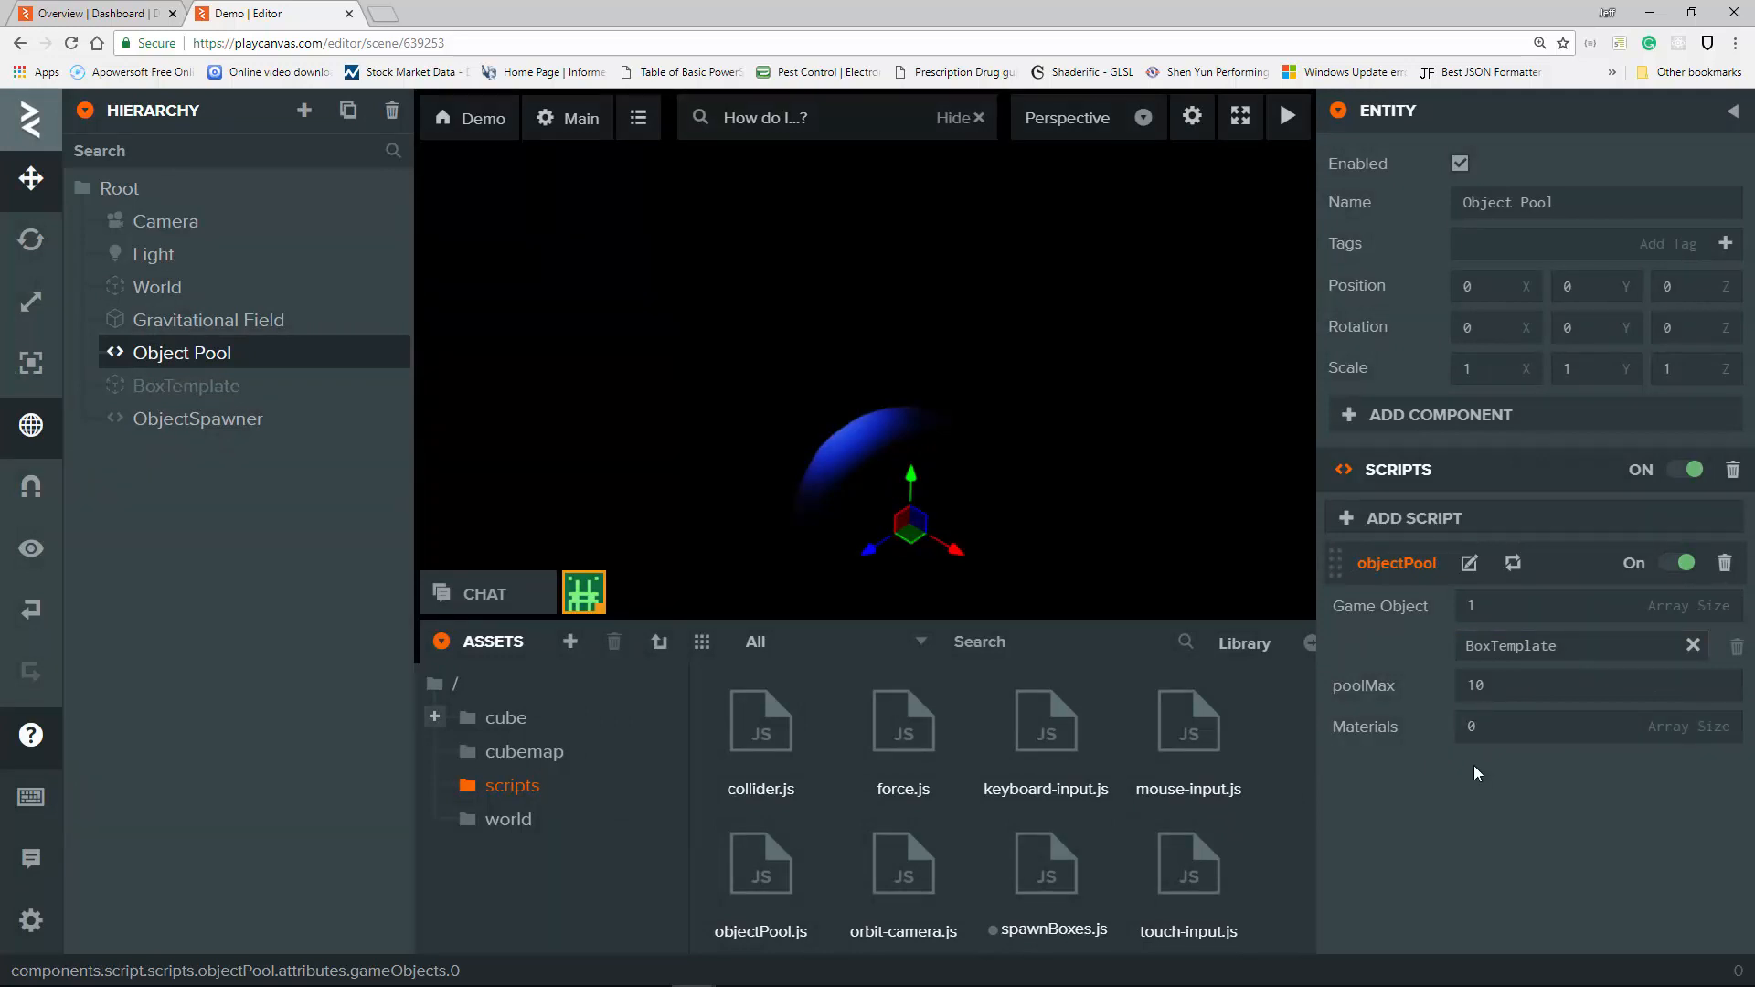
pyautogui.click(1520, 680)
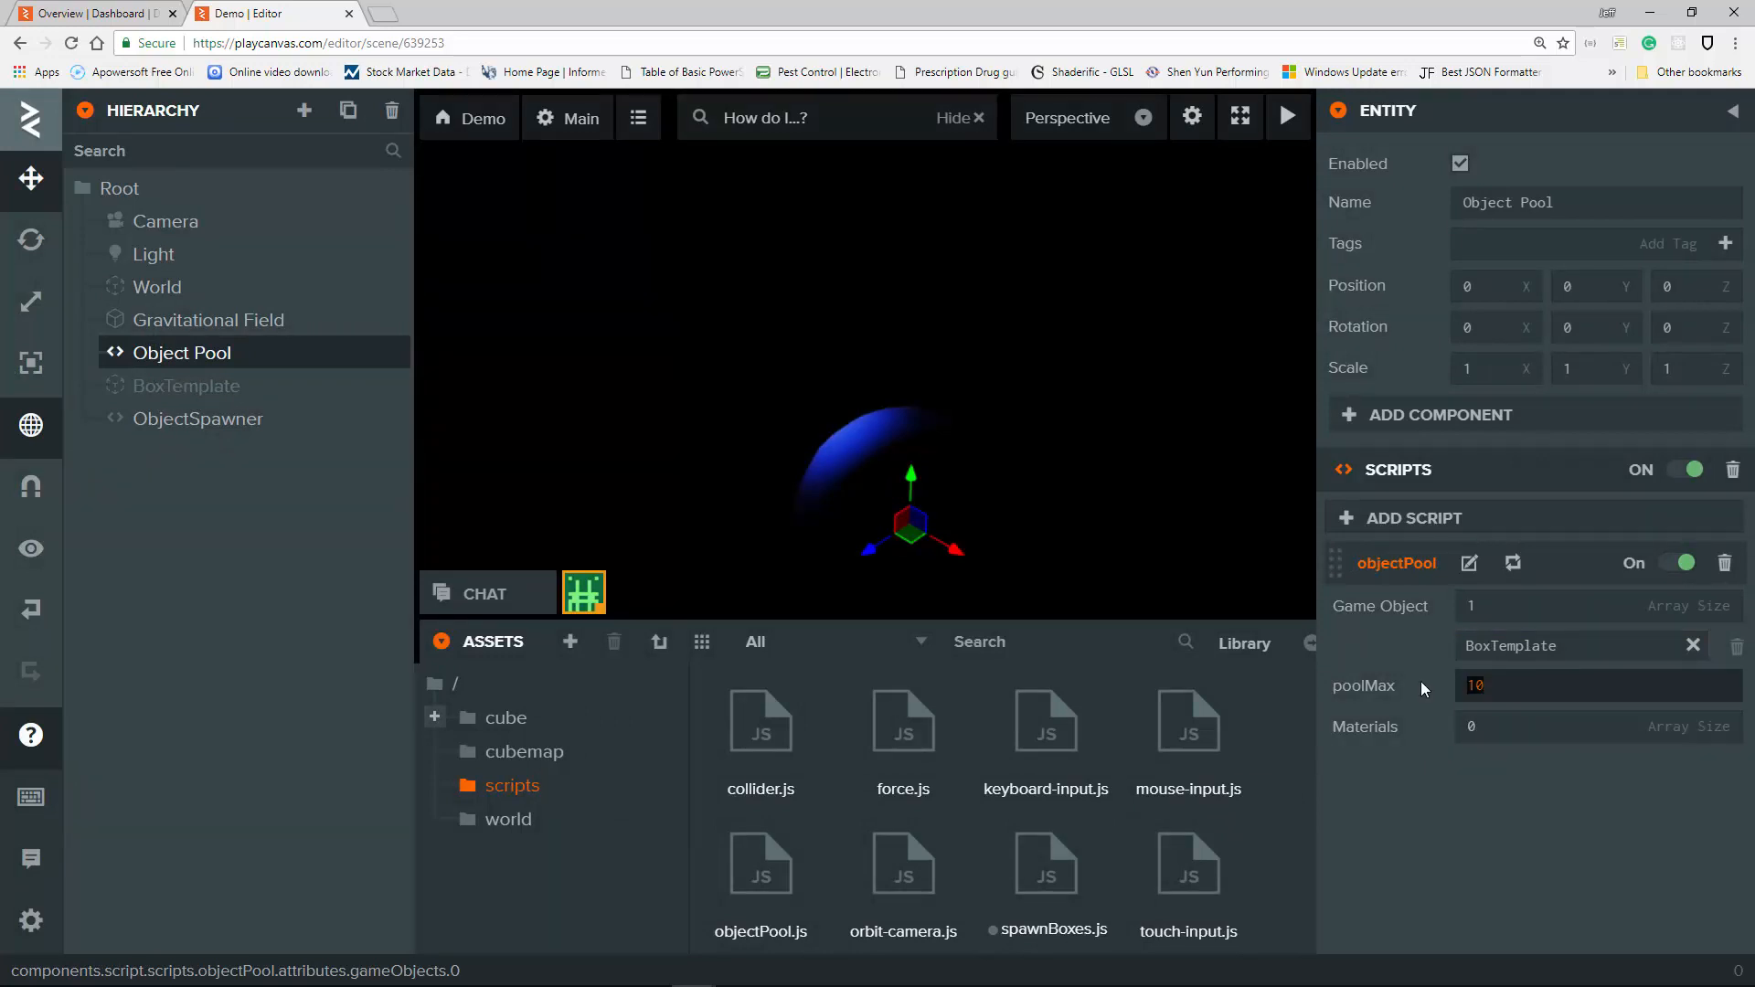
pyautogui.write('100')
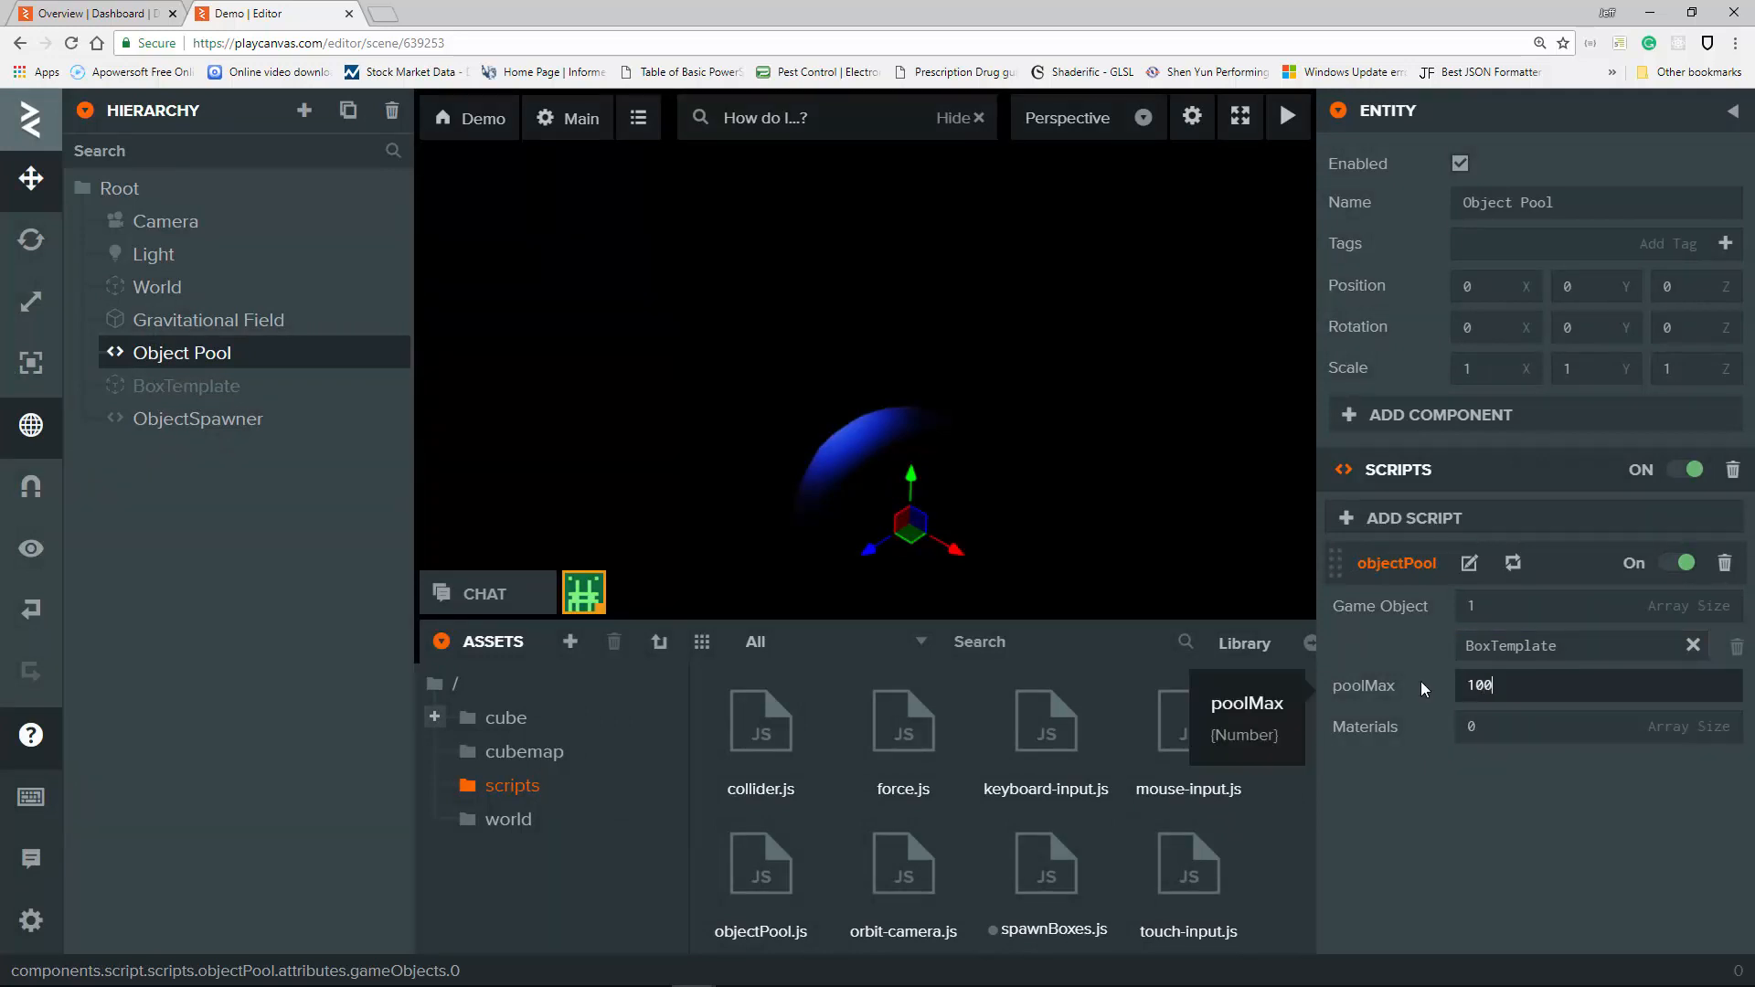
pyautogui.press('Return')
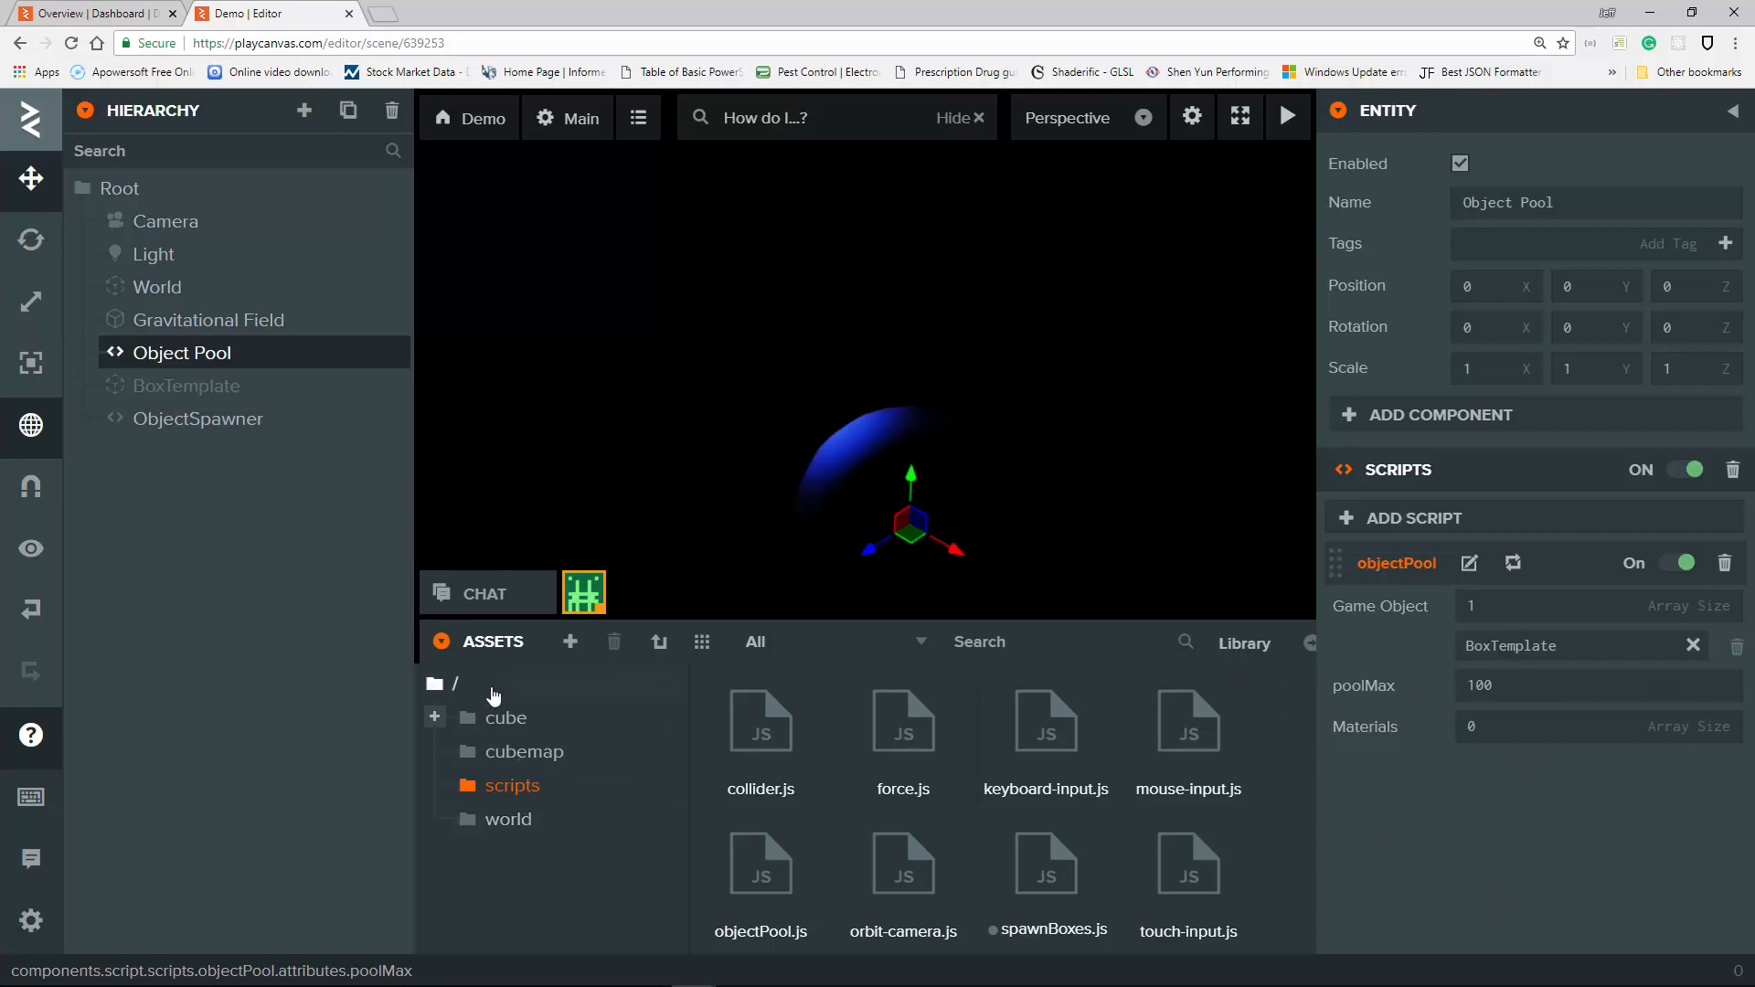
# Create a folder named materials in the root of the project assets.
pyautogui.rightClick(493, 690)
pyautogui.moveTo(548, 709)
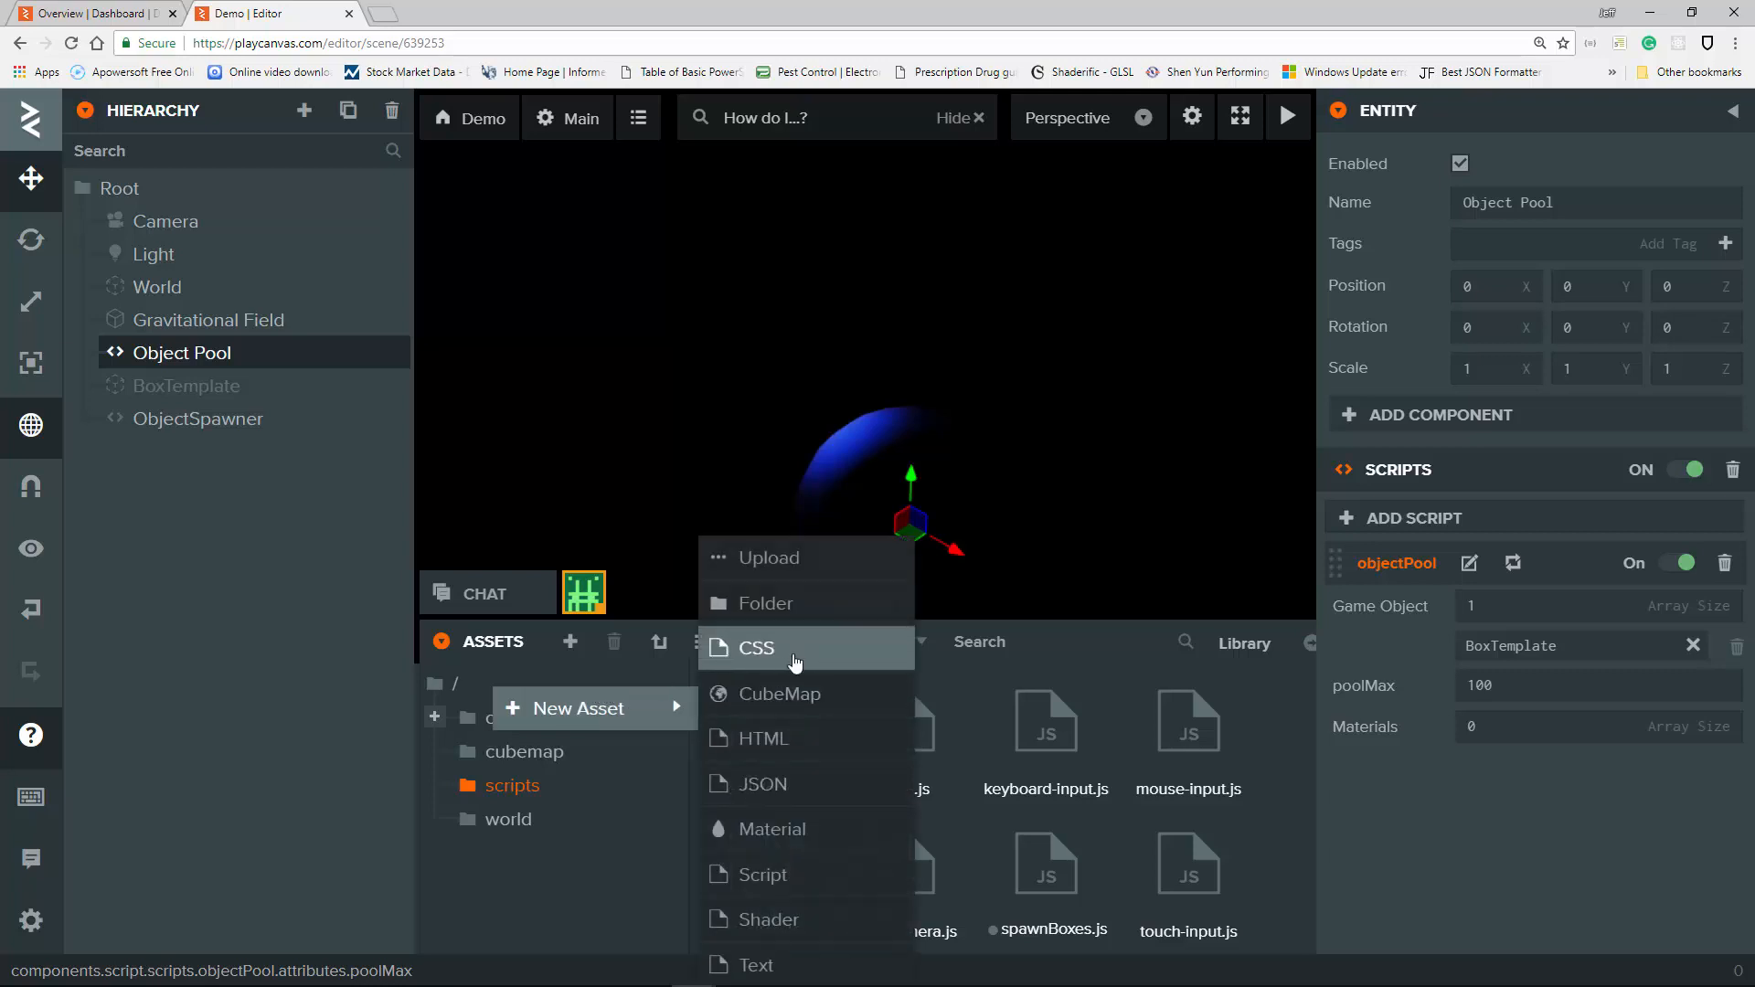
pyautogui.click(763, 604)
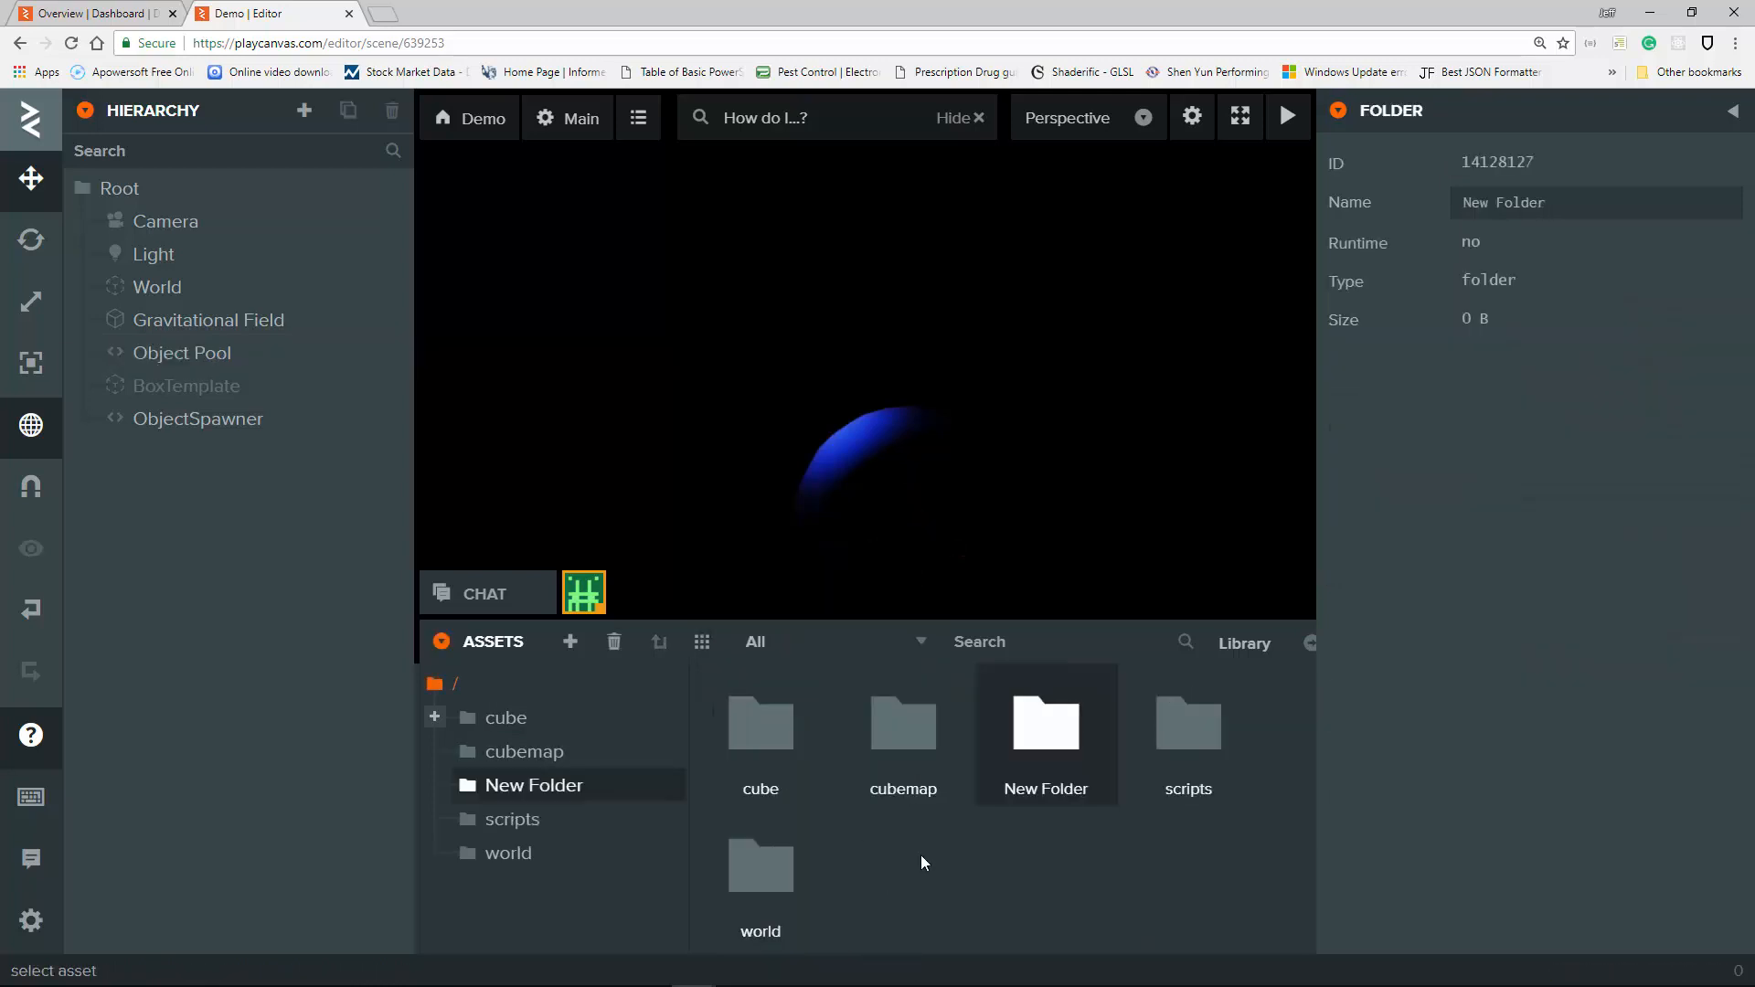
pyautogui.click(1631, 215)
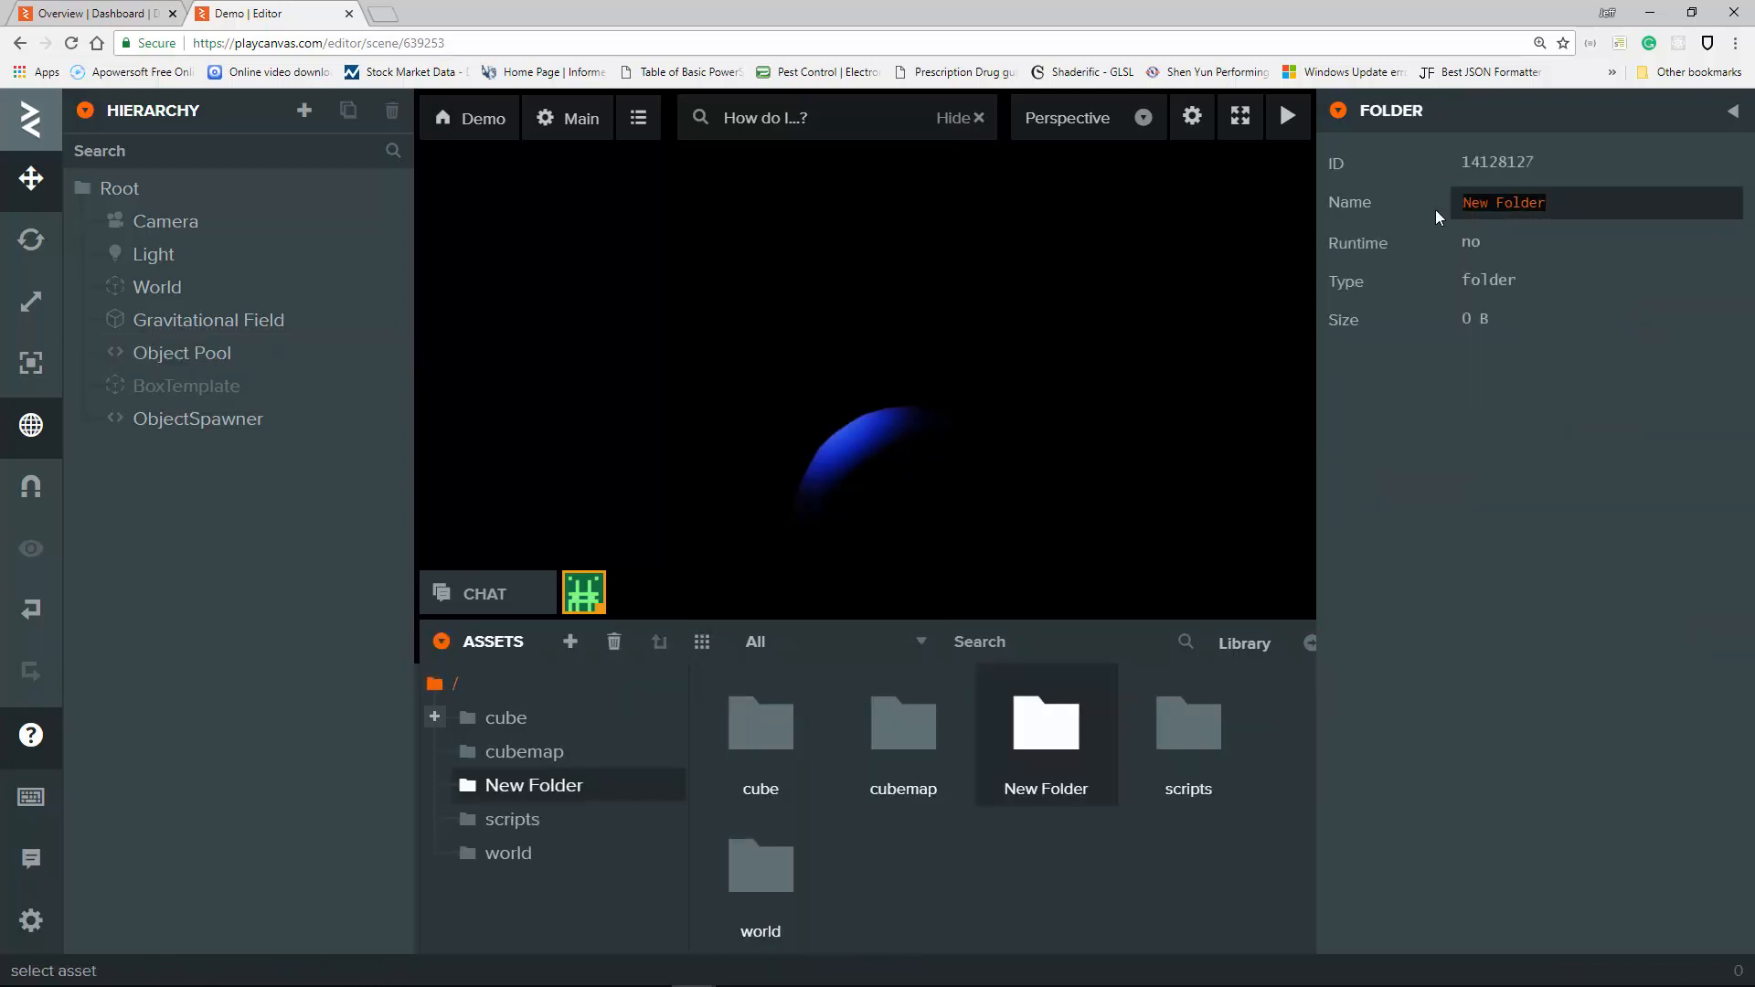
pyautogui.write('mat')
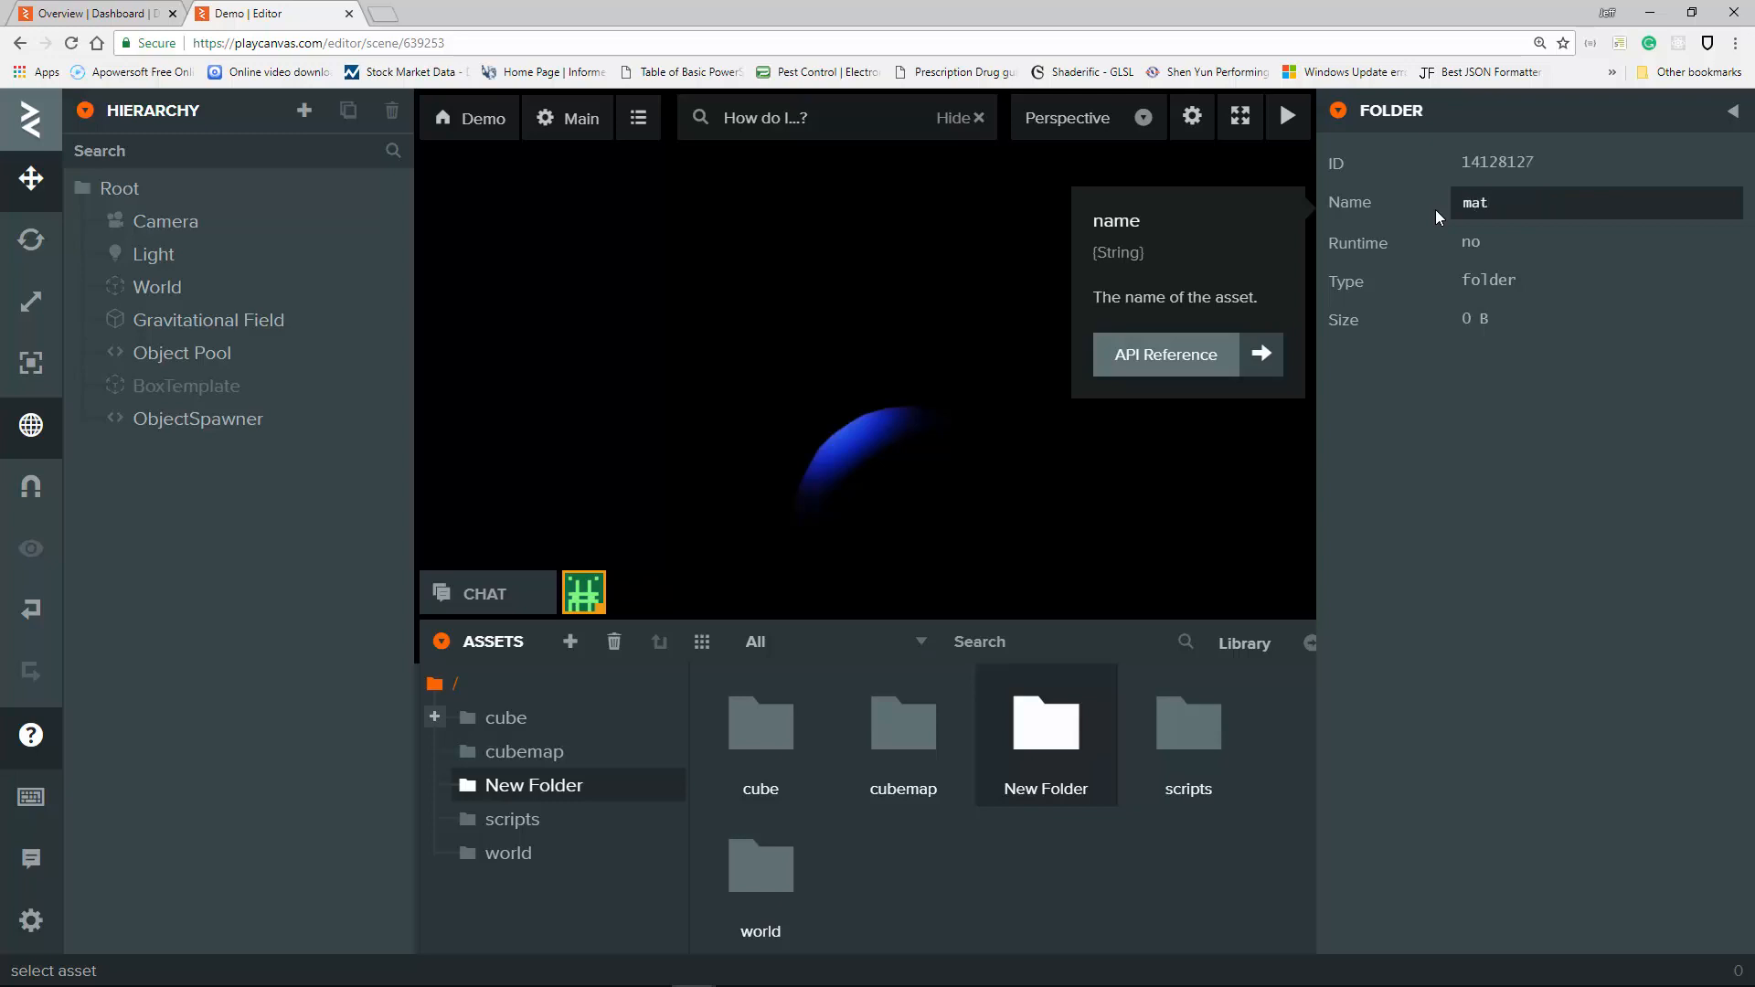
pyautogui.write('erials')
pyautogui.press('Return')
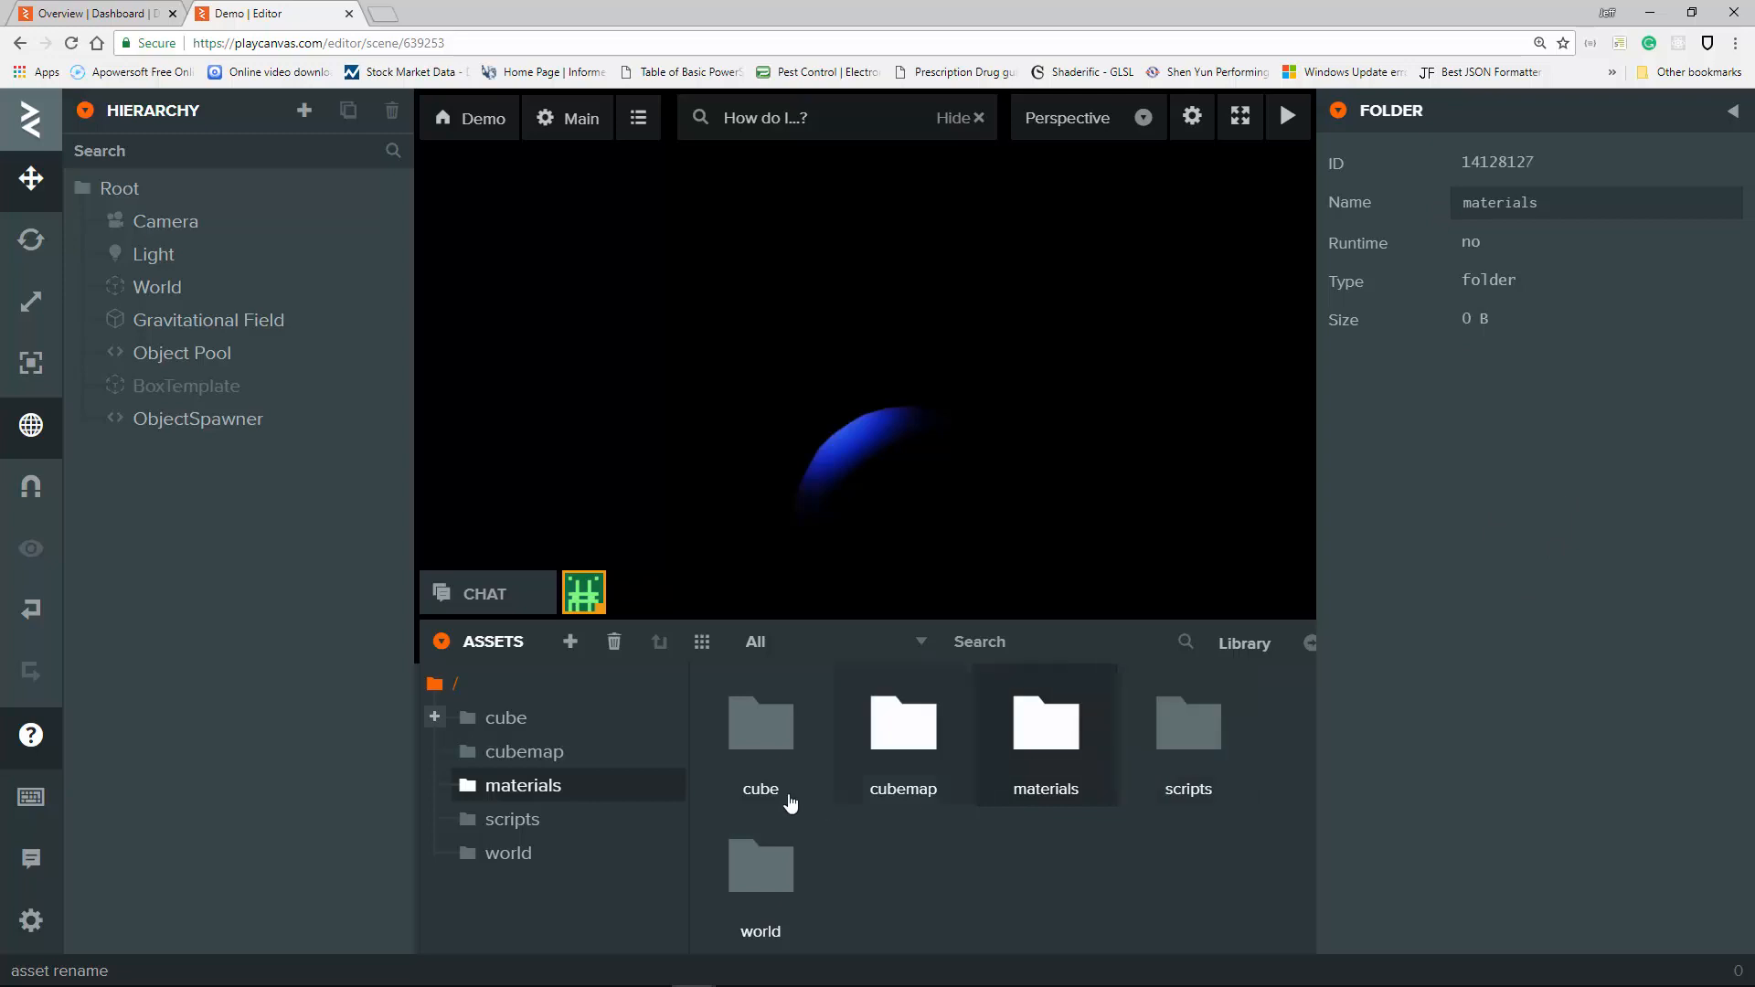
# Create a new material inside the materials folder and name it RedMaterial.
pyautogui.doubleClick(1033, 727)
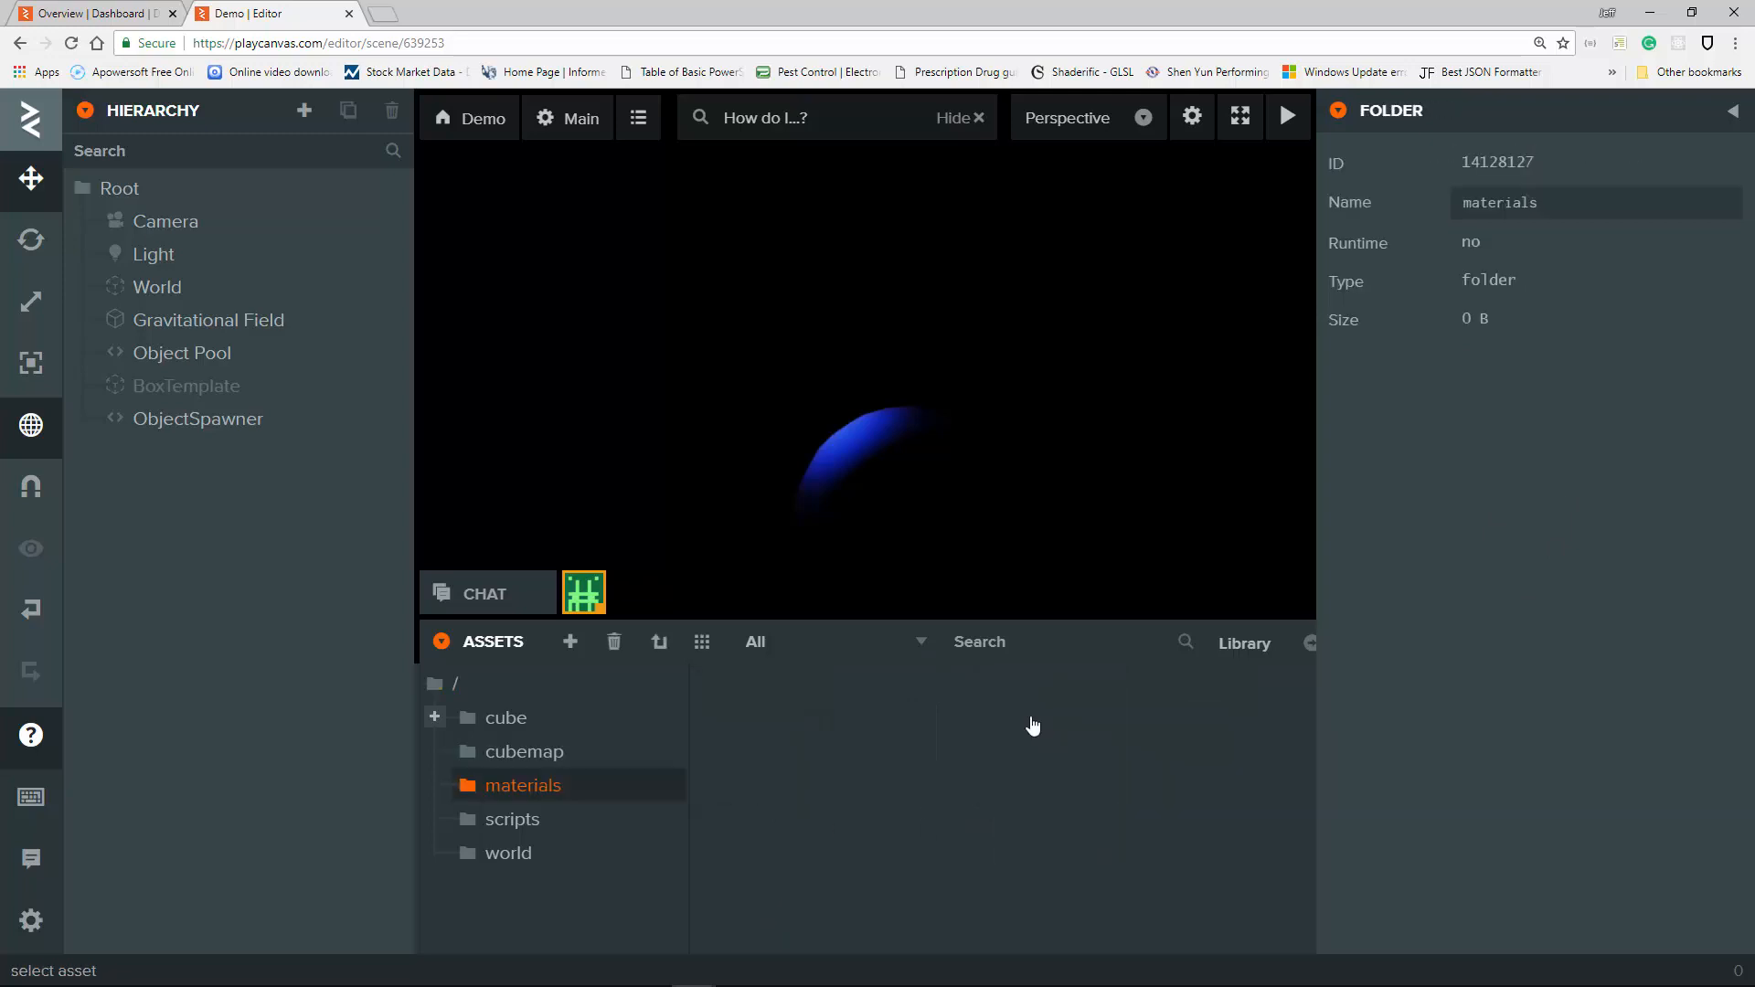
pyautogui.rightClick(945, 697)
pyautogui.moveTo(953, 706)
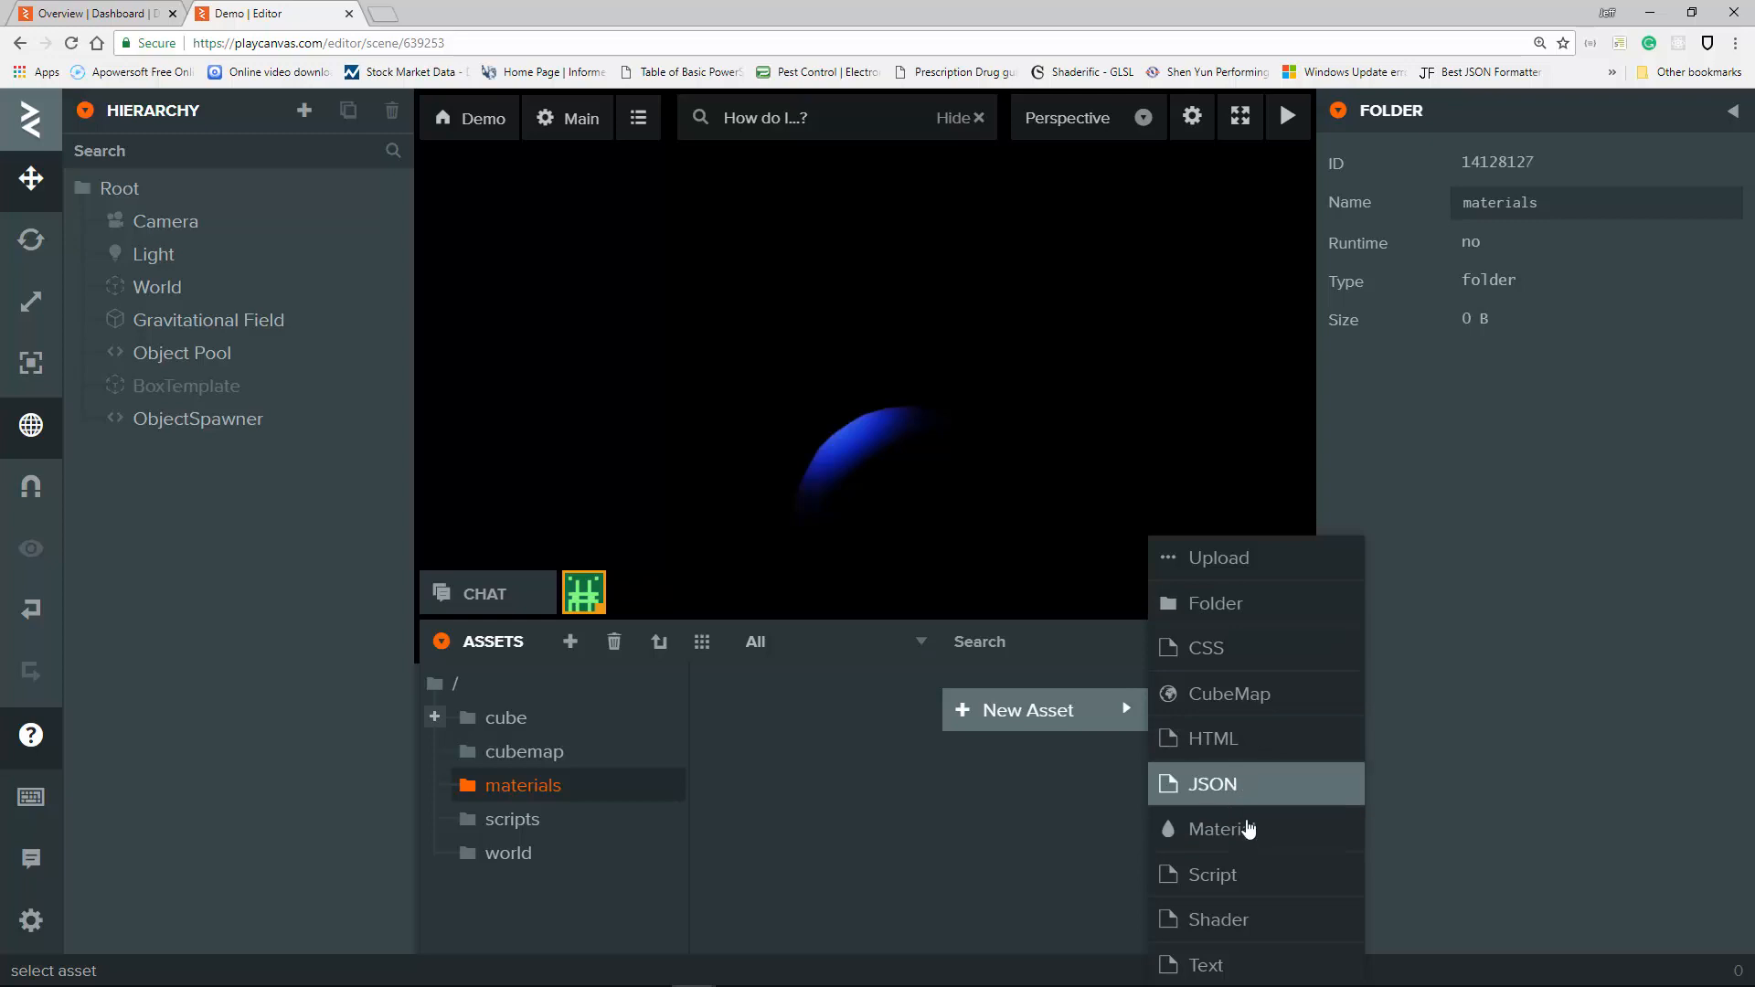
pyautogui.click(1249, 828)
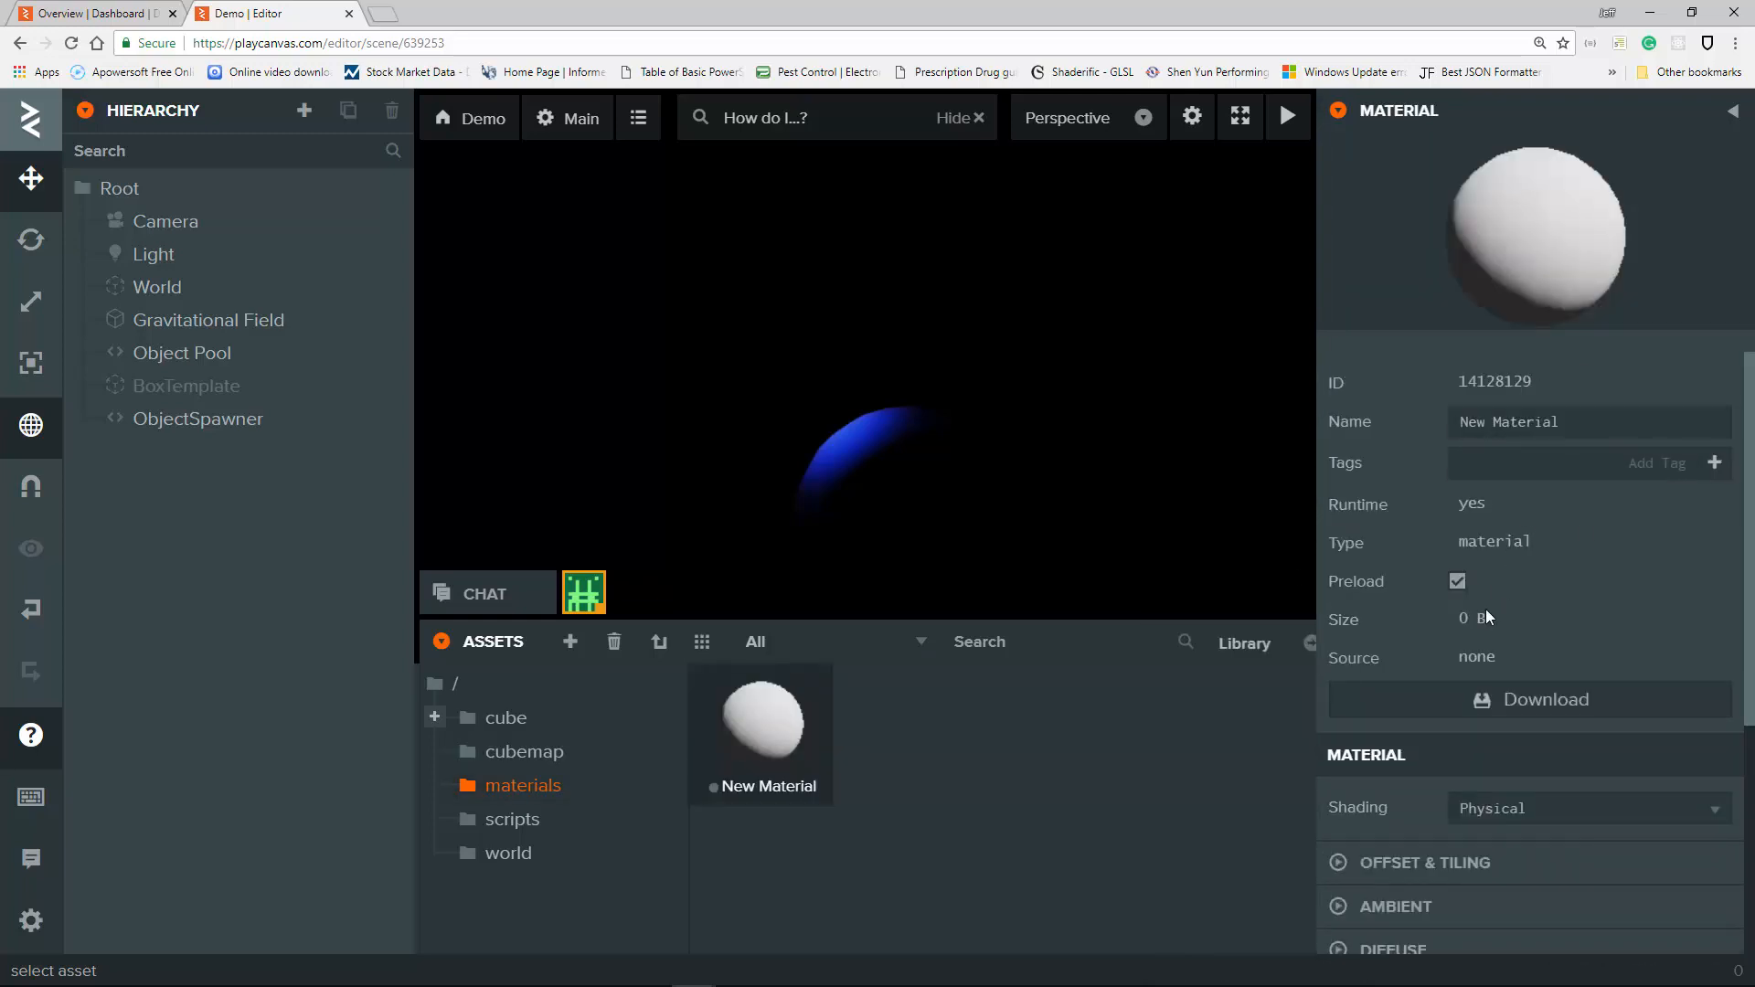
pyautogui.click(1565, 467)
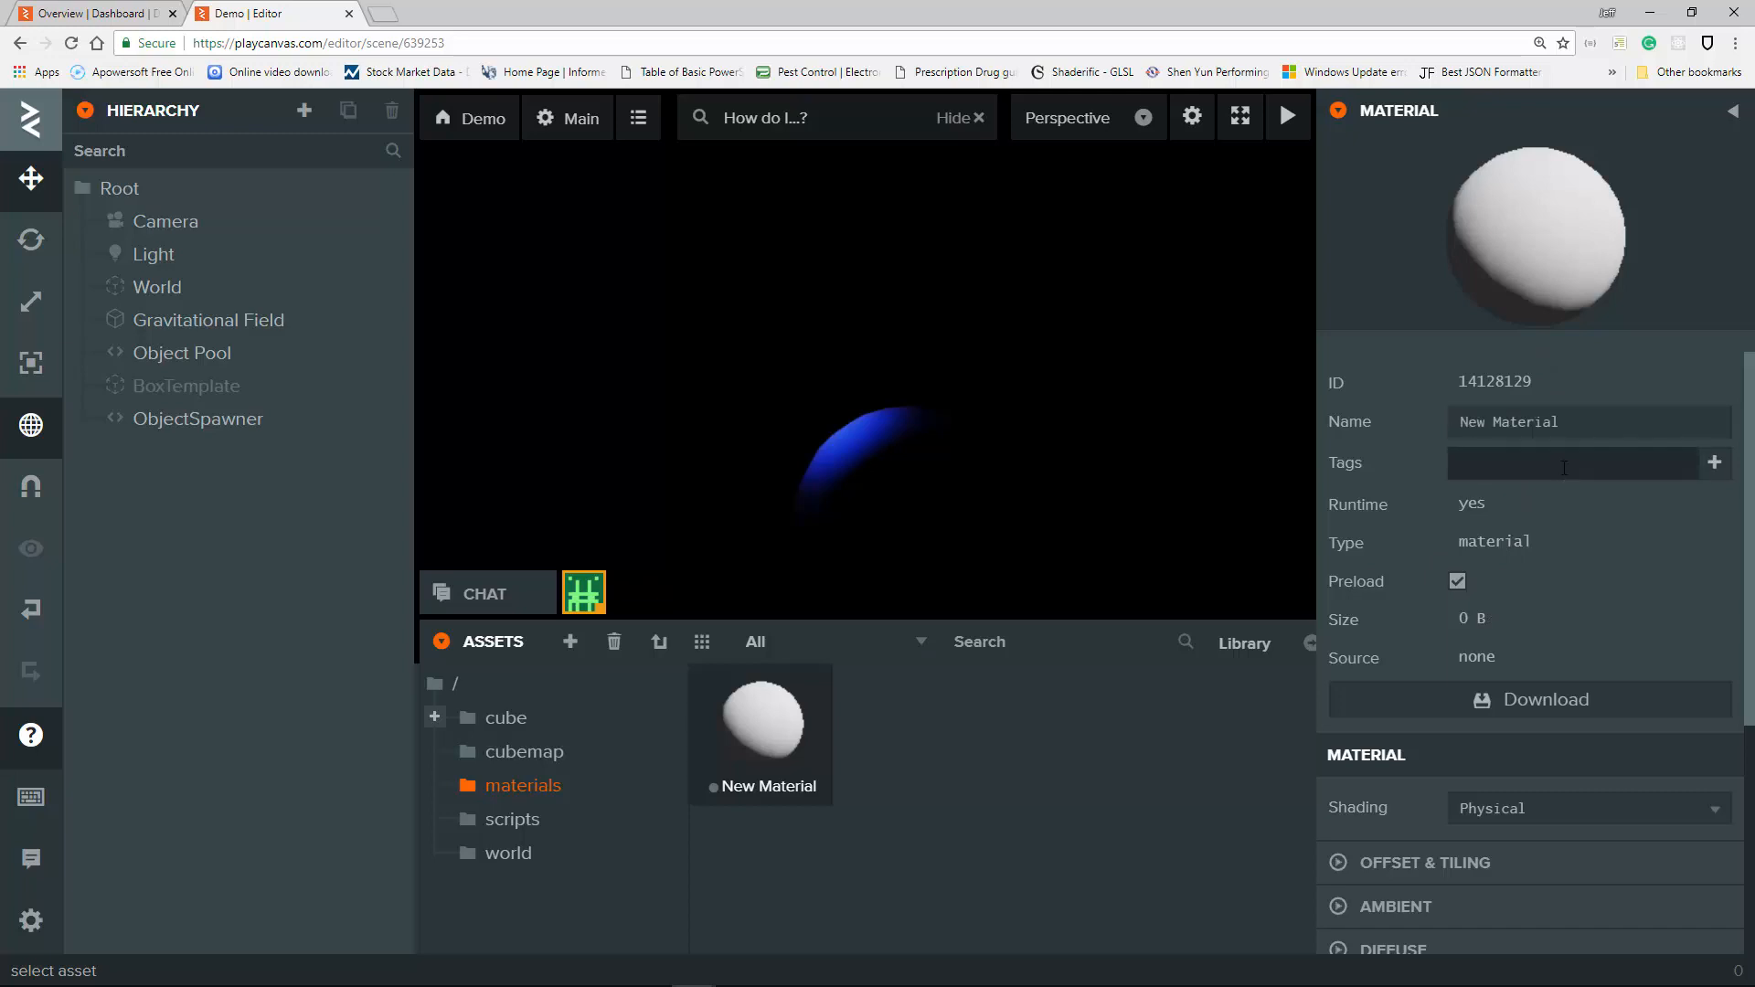
pyautogui.moveTo(1565, 422); pyautogui.dragTo(1395, 430)
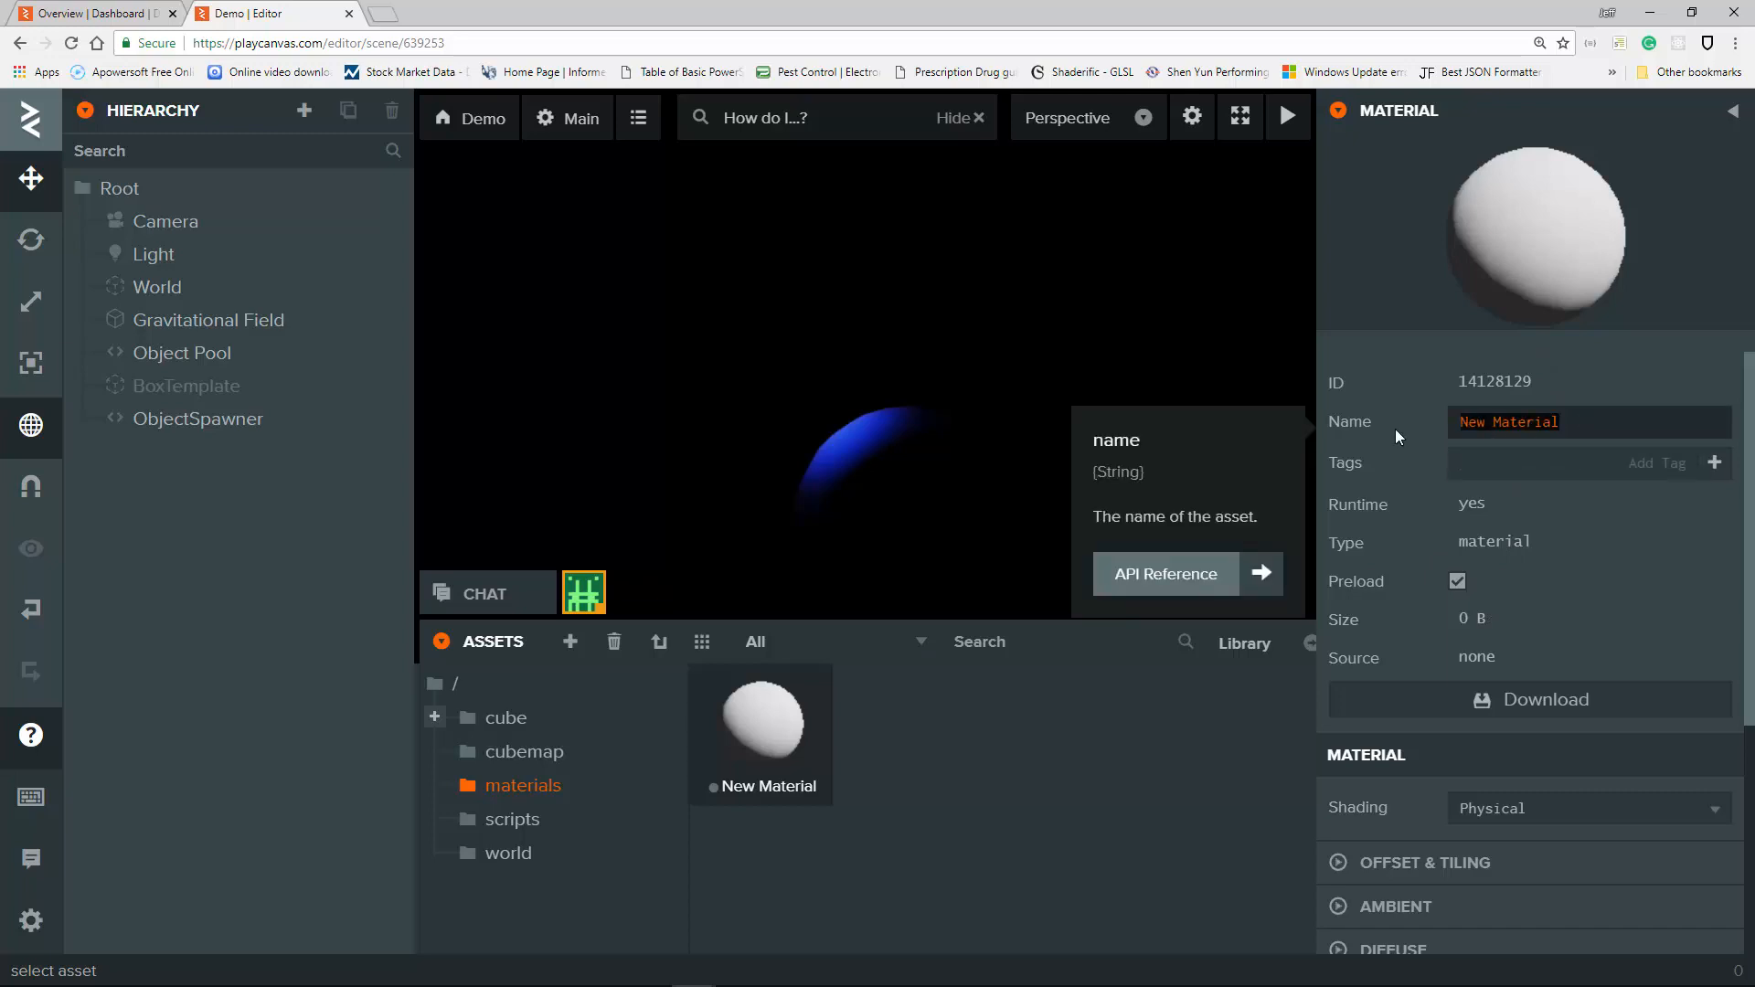
pyautogui.write('RedMaterial')
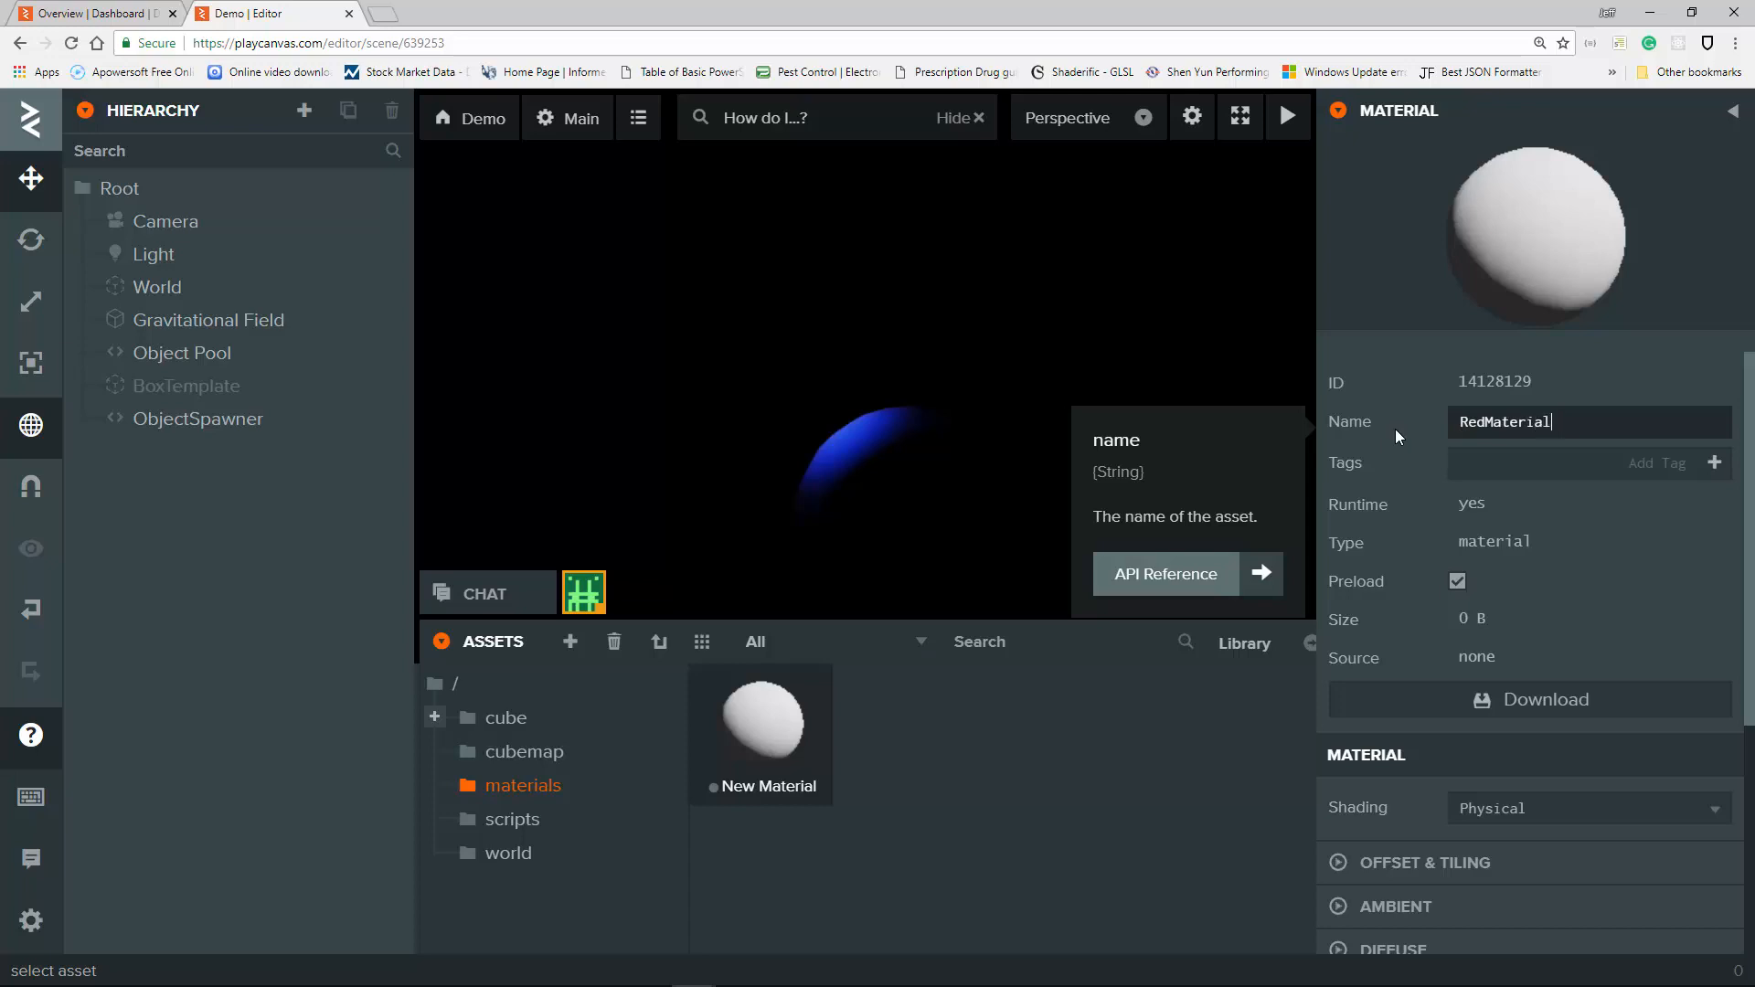
pyautogui.press('Return')
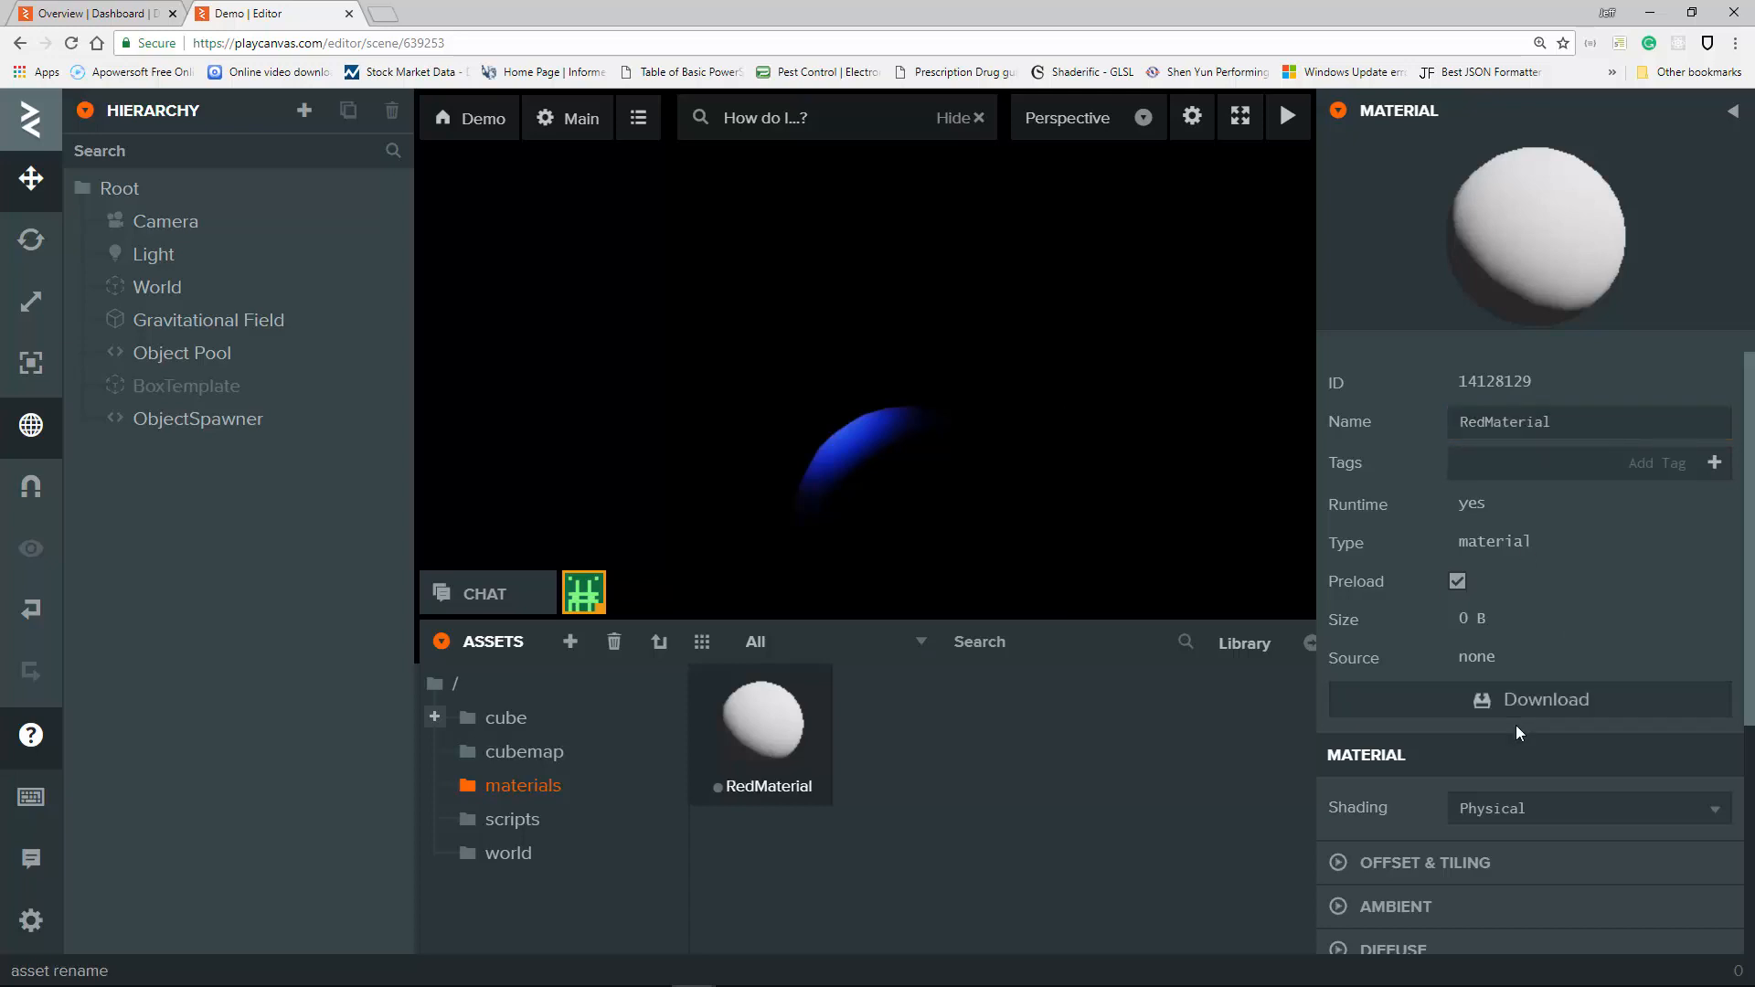
# Set RedMaterial's diffuse color to FF0000 and assign the material to BoxTemplate's model.
pyautogui.scroll(-3, 1513, 713)
pyautogui.click(1389, 681)
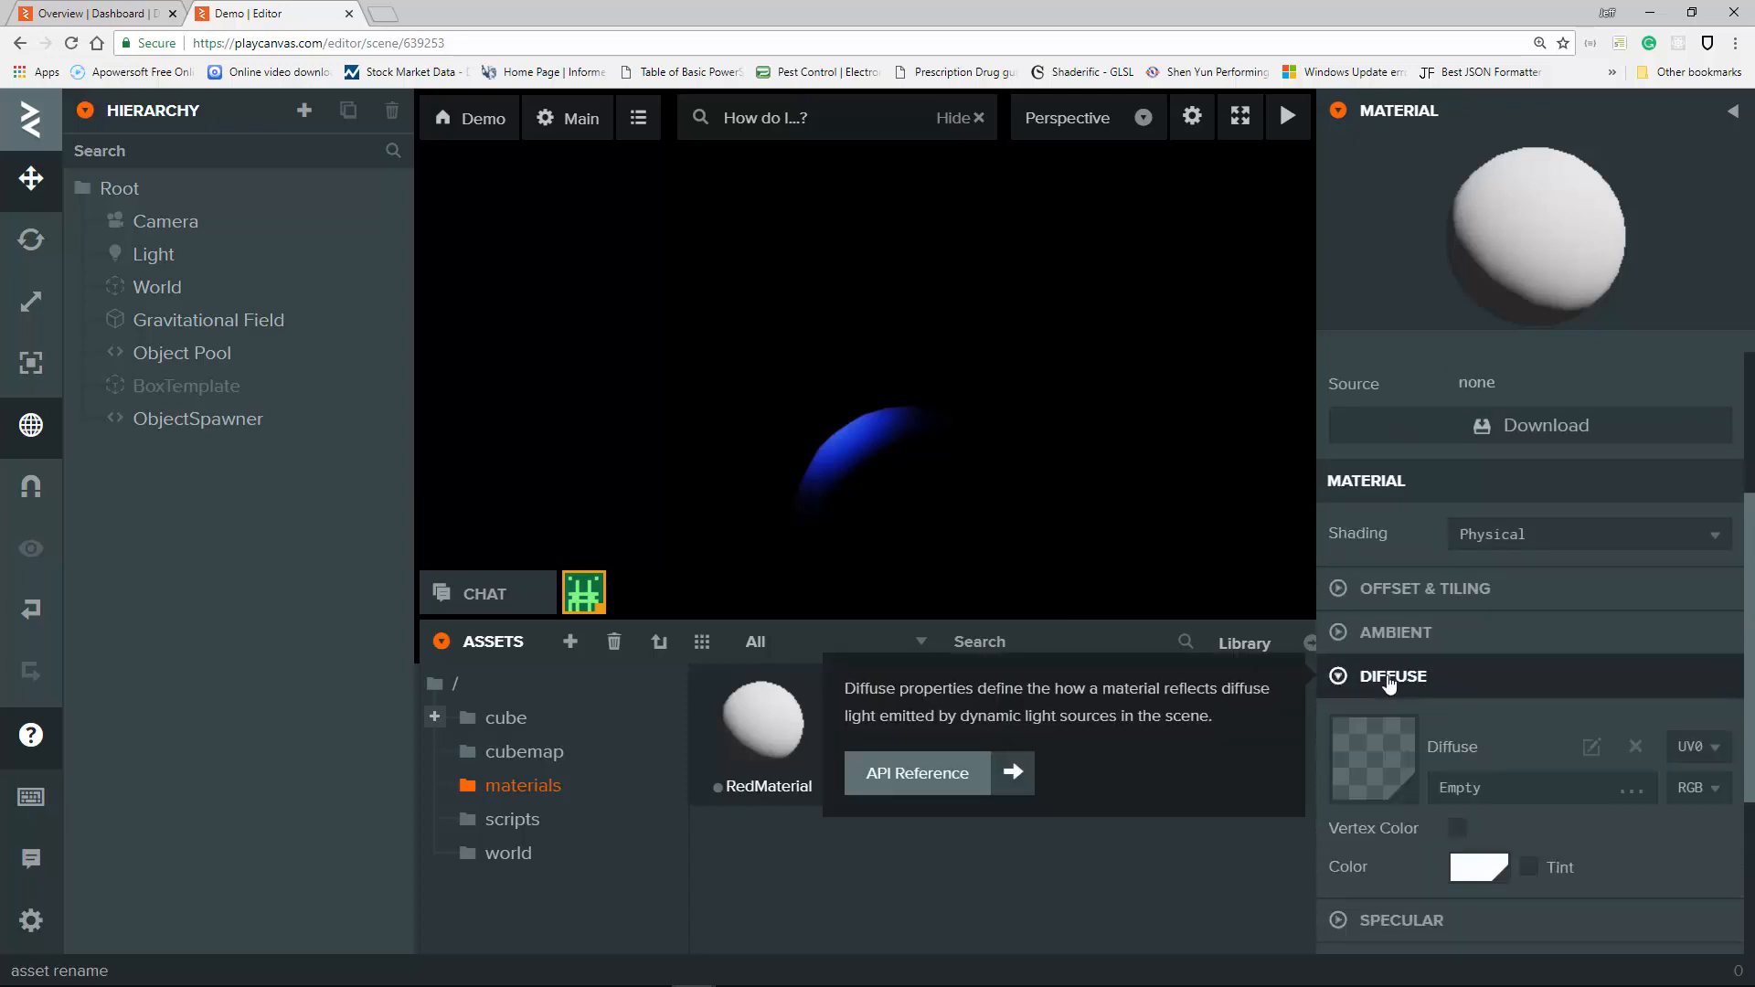
pyautogui.click(1471, 878)
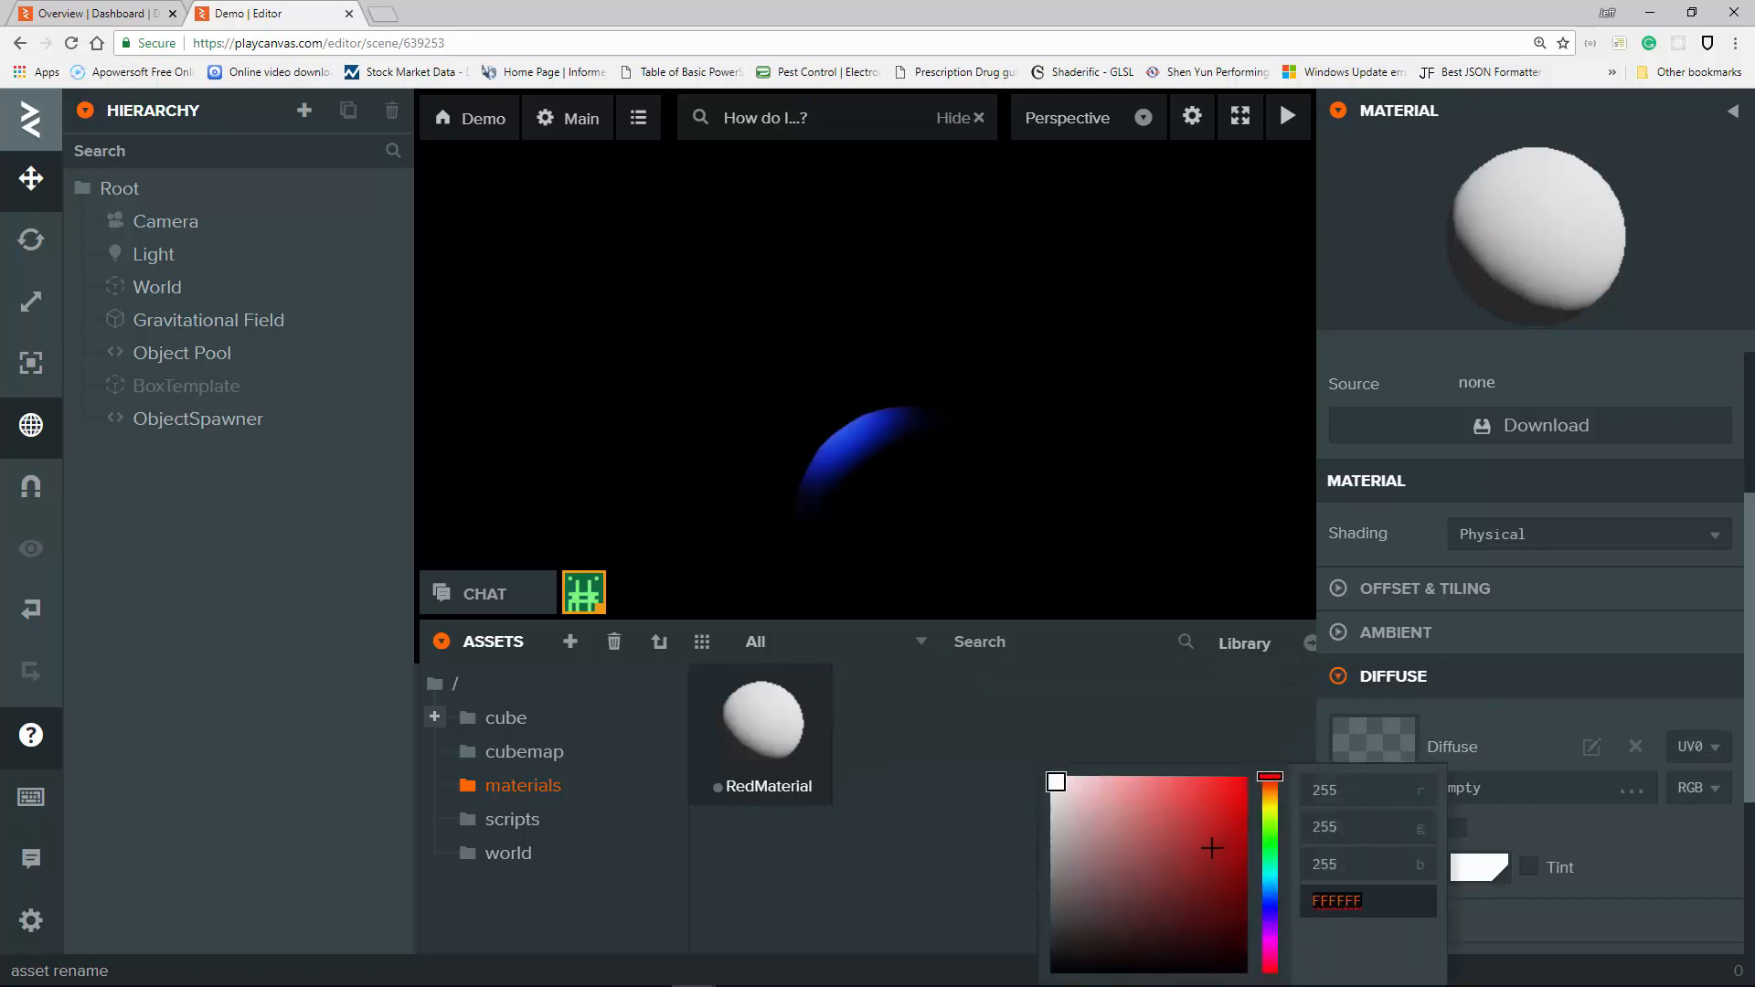
pyautogui.write('FF0000')
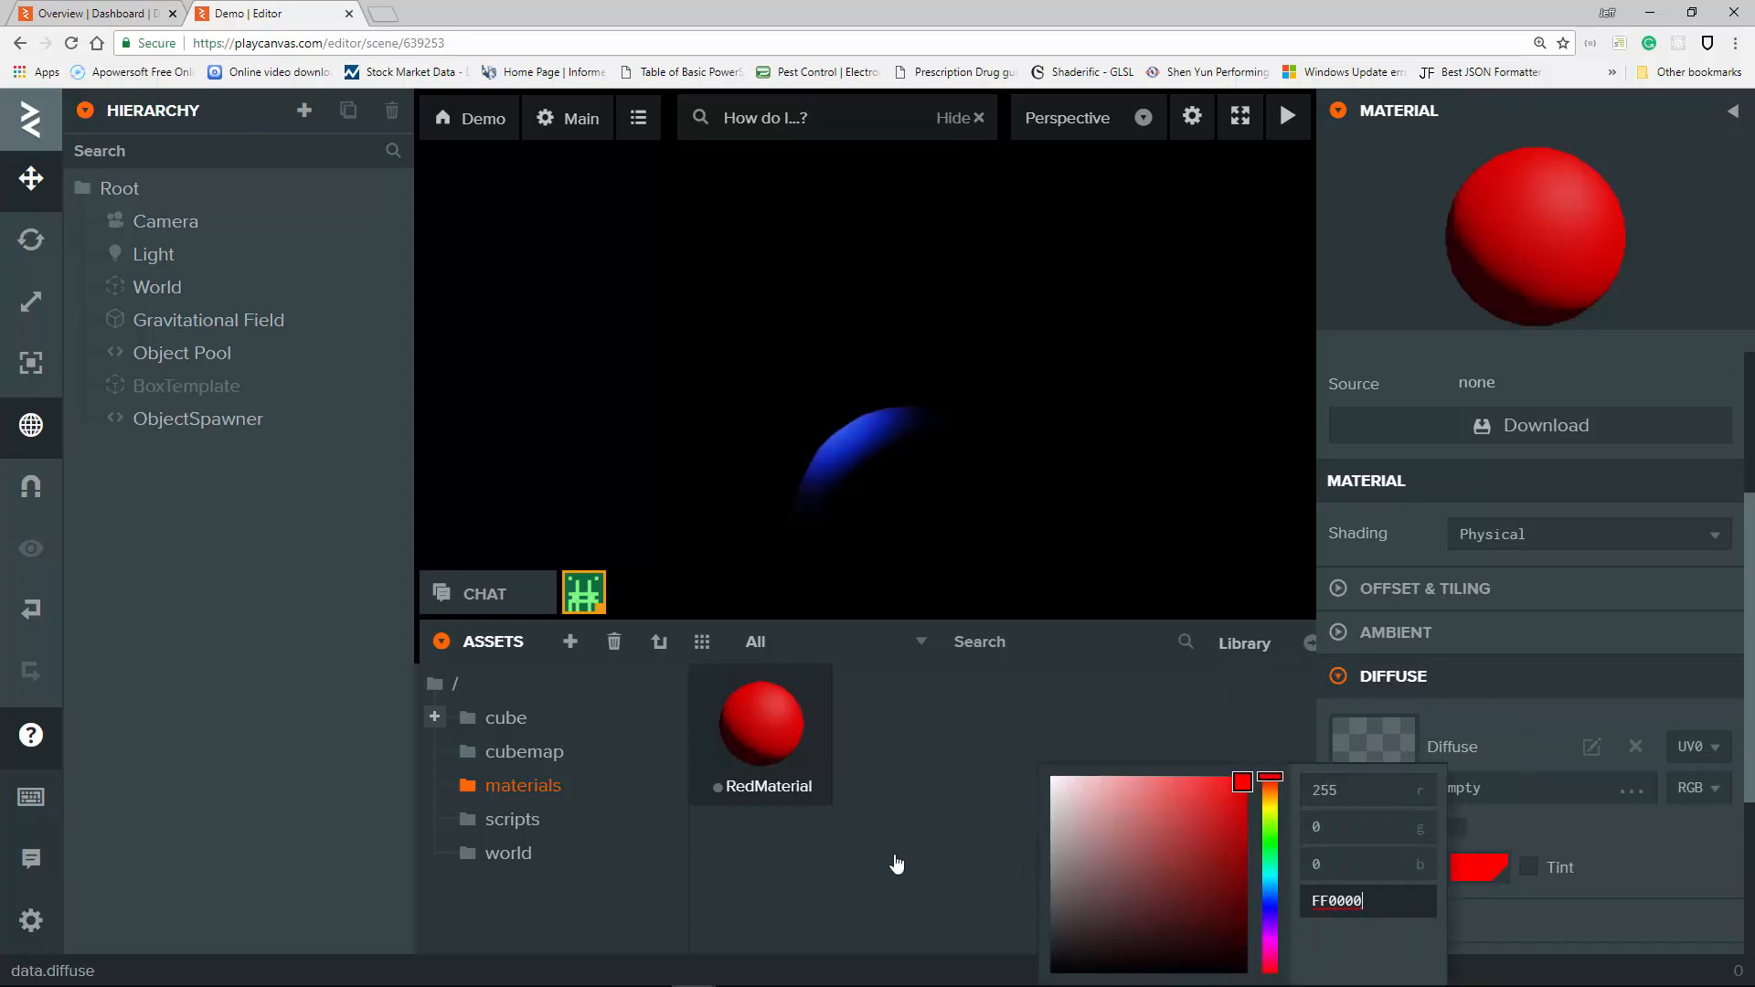
pyautogui.click(822, 838)
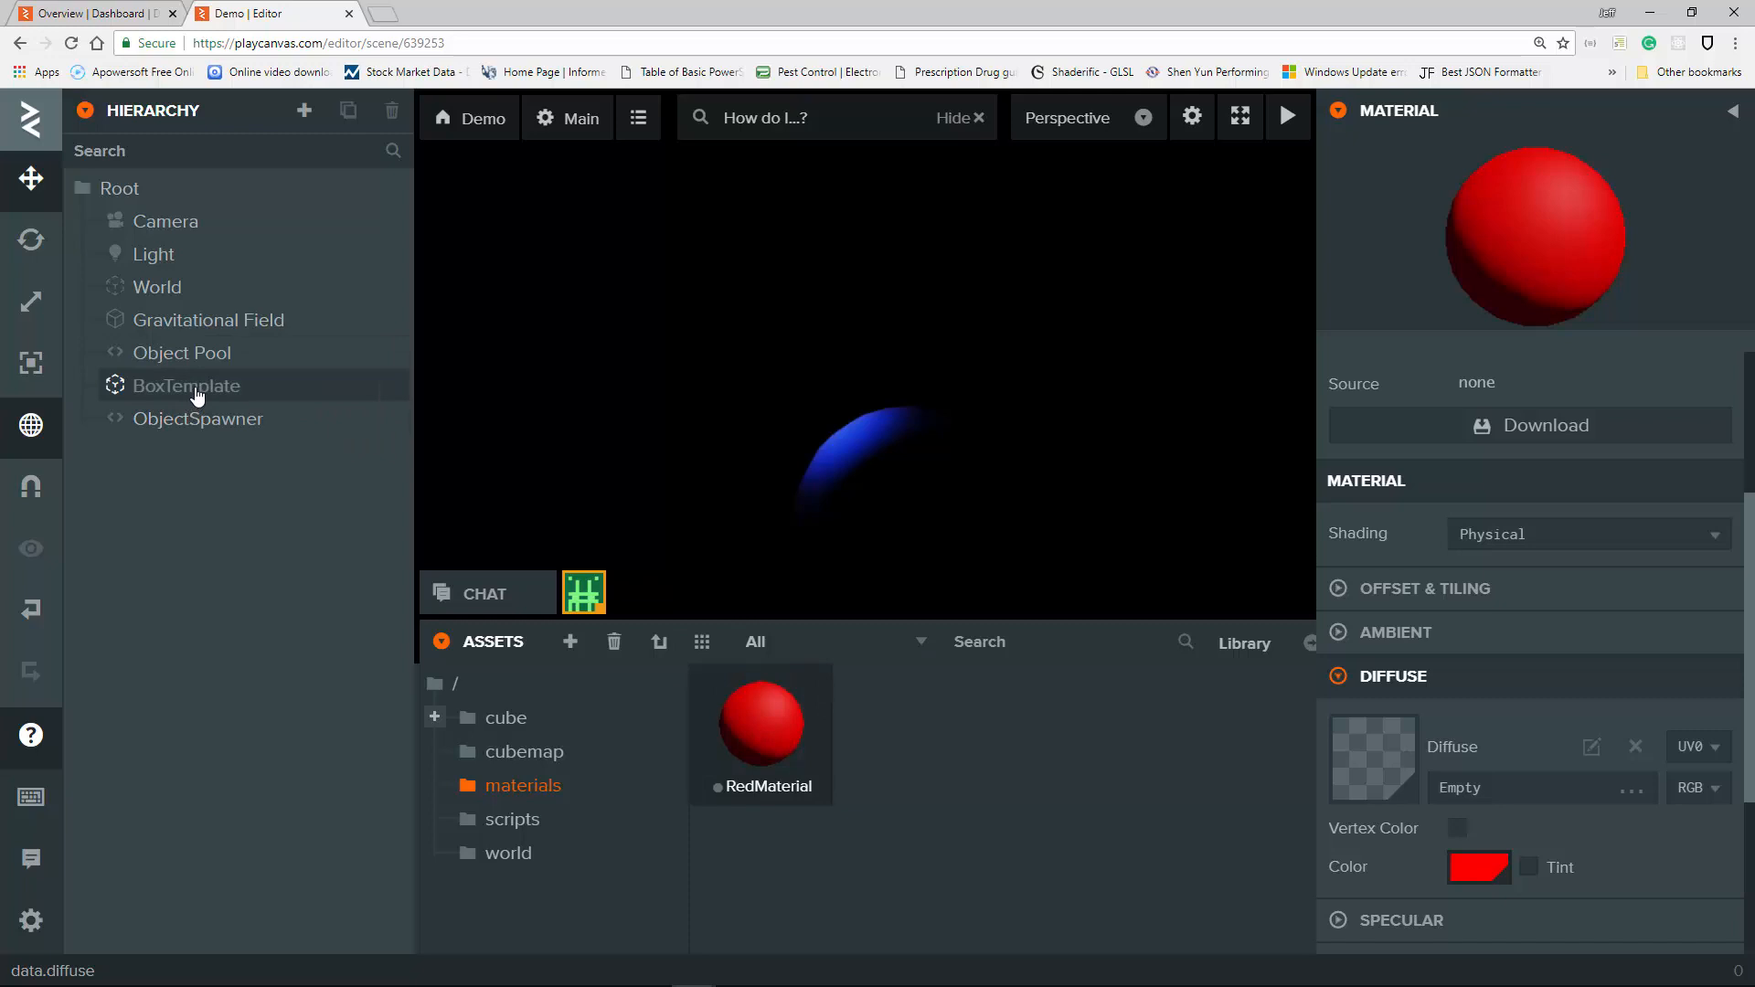
pyautogui.click(236, 387)
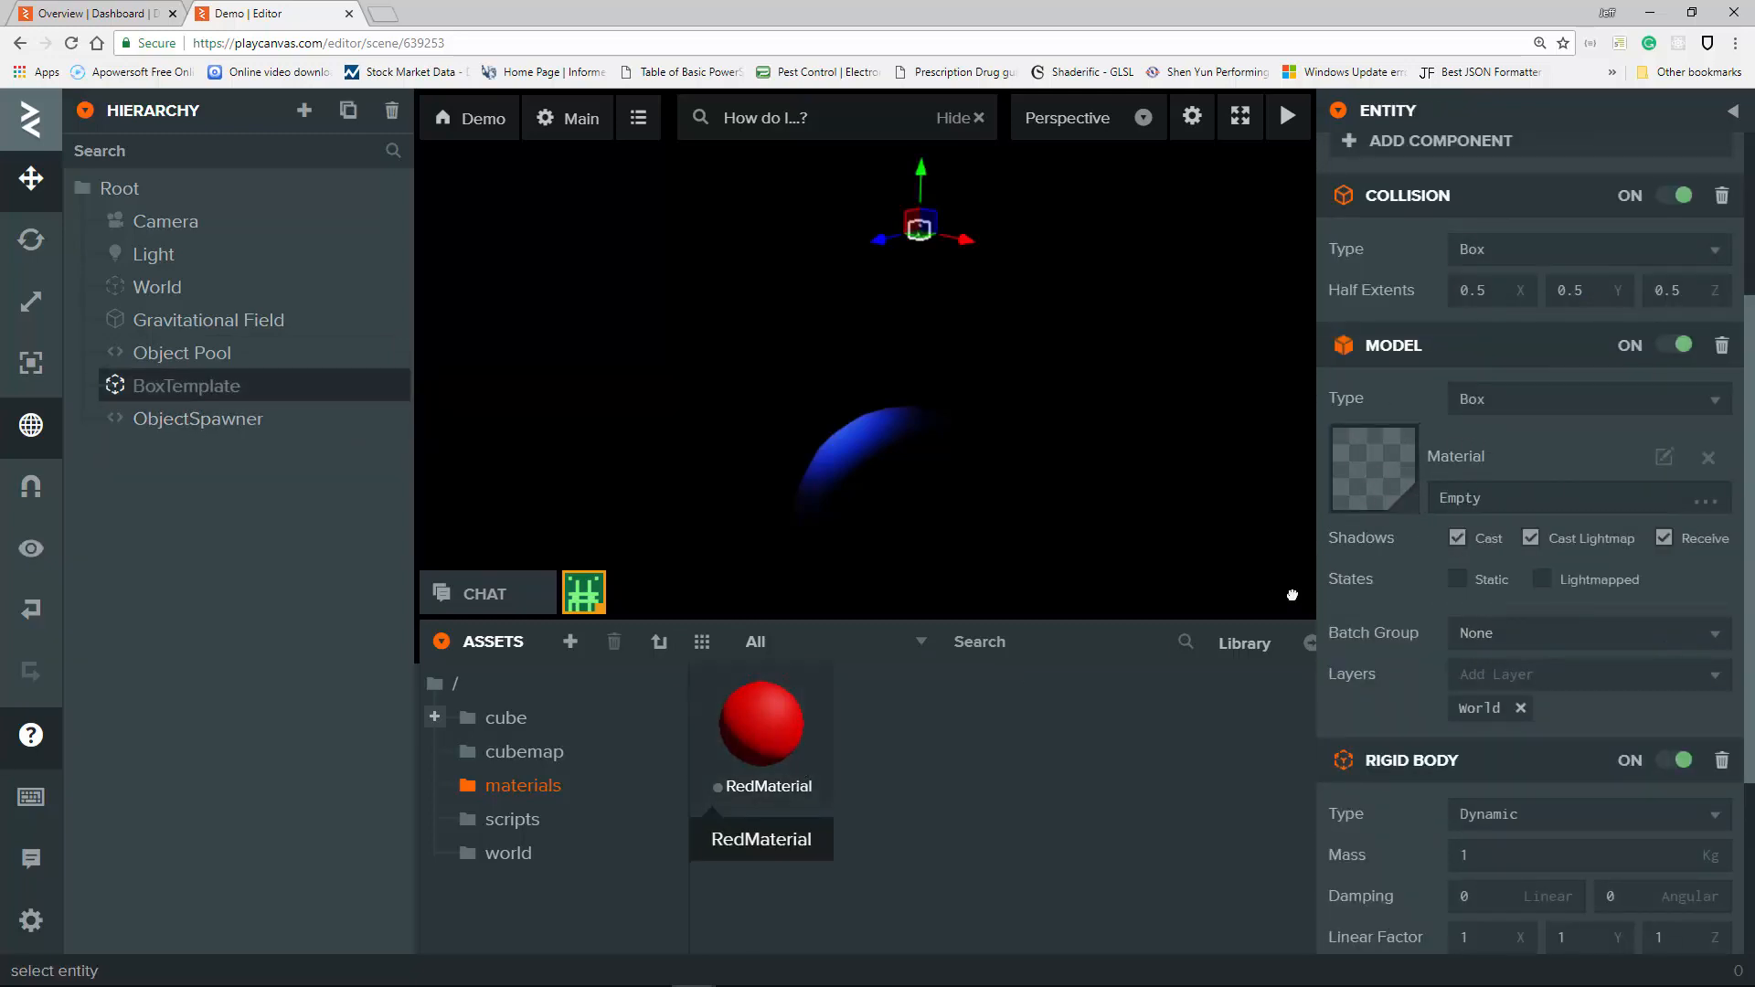
pyautogui.moveTo(762, 726); pyautogui.dragTo(1394, 482)
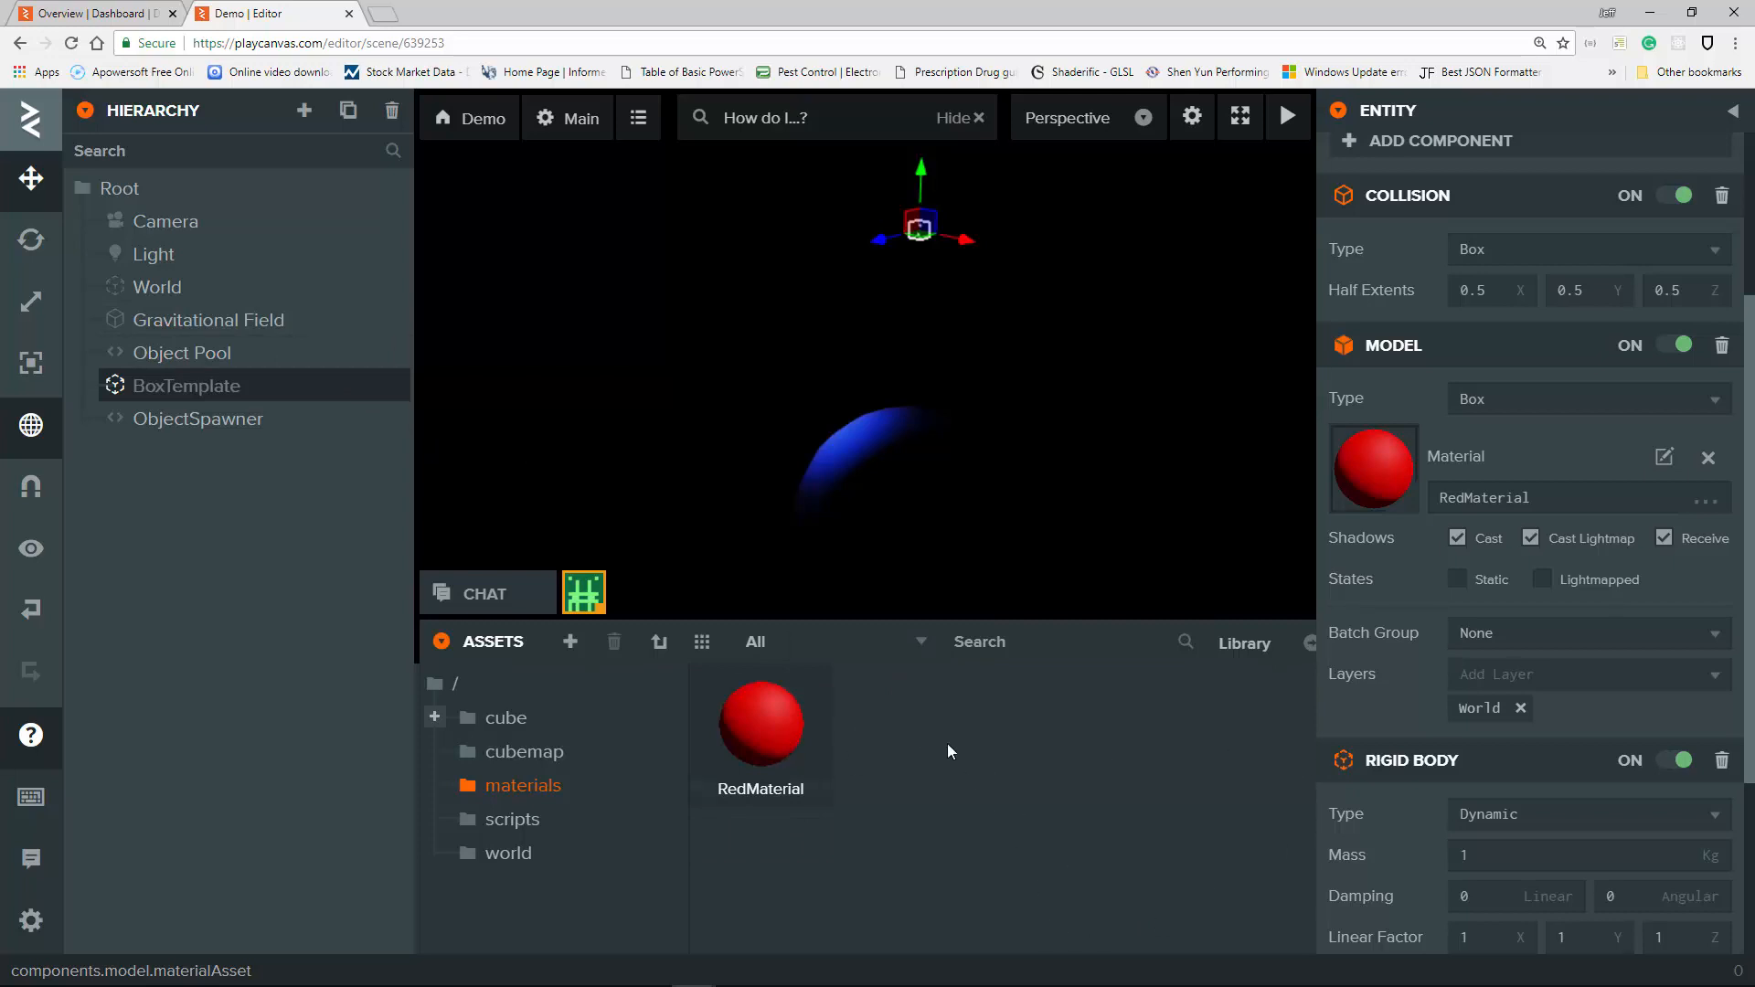
# Set the Object Pool script's Materials array size to 1 and assign RedMaterial as its entry.
pyautogui.click(203, 356)
pyautogui.click(1522, 727)
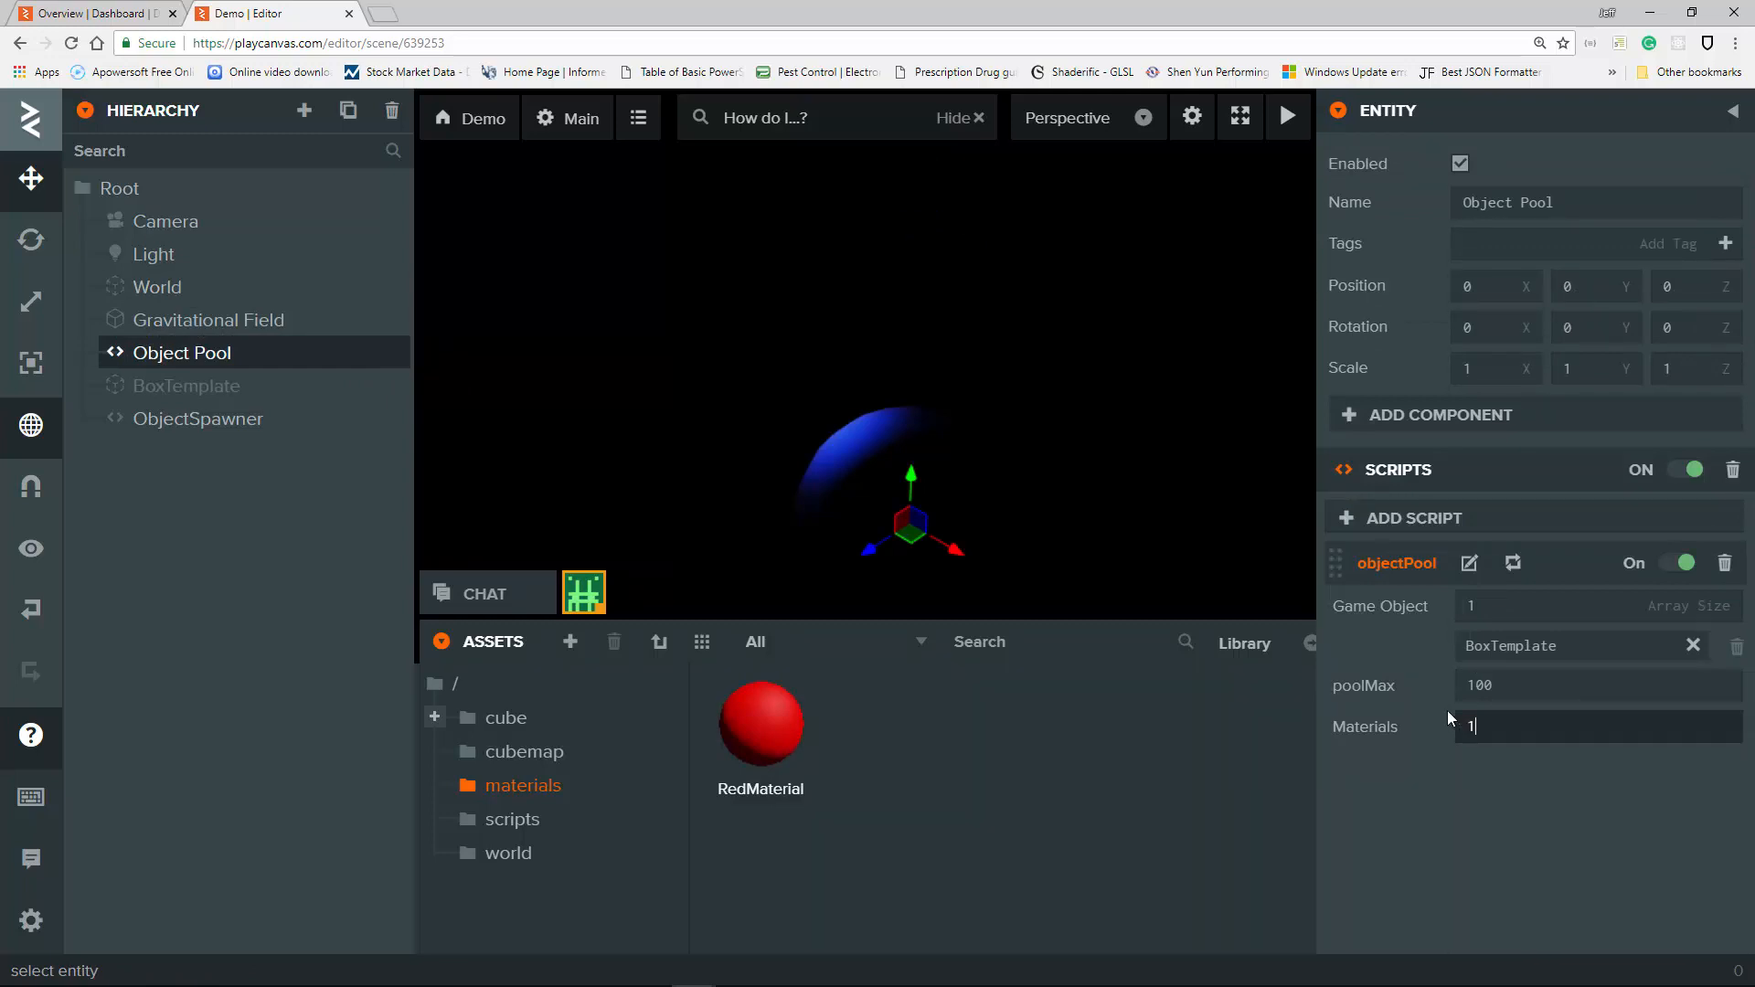
pyautogui.write('1')
pyautogui.press('Return')
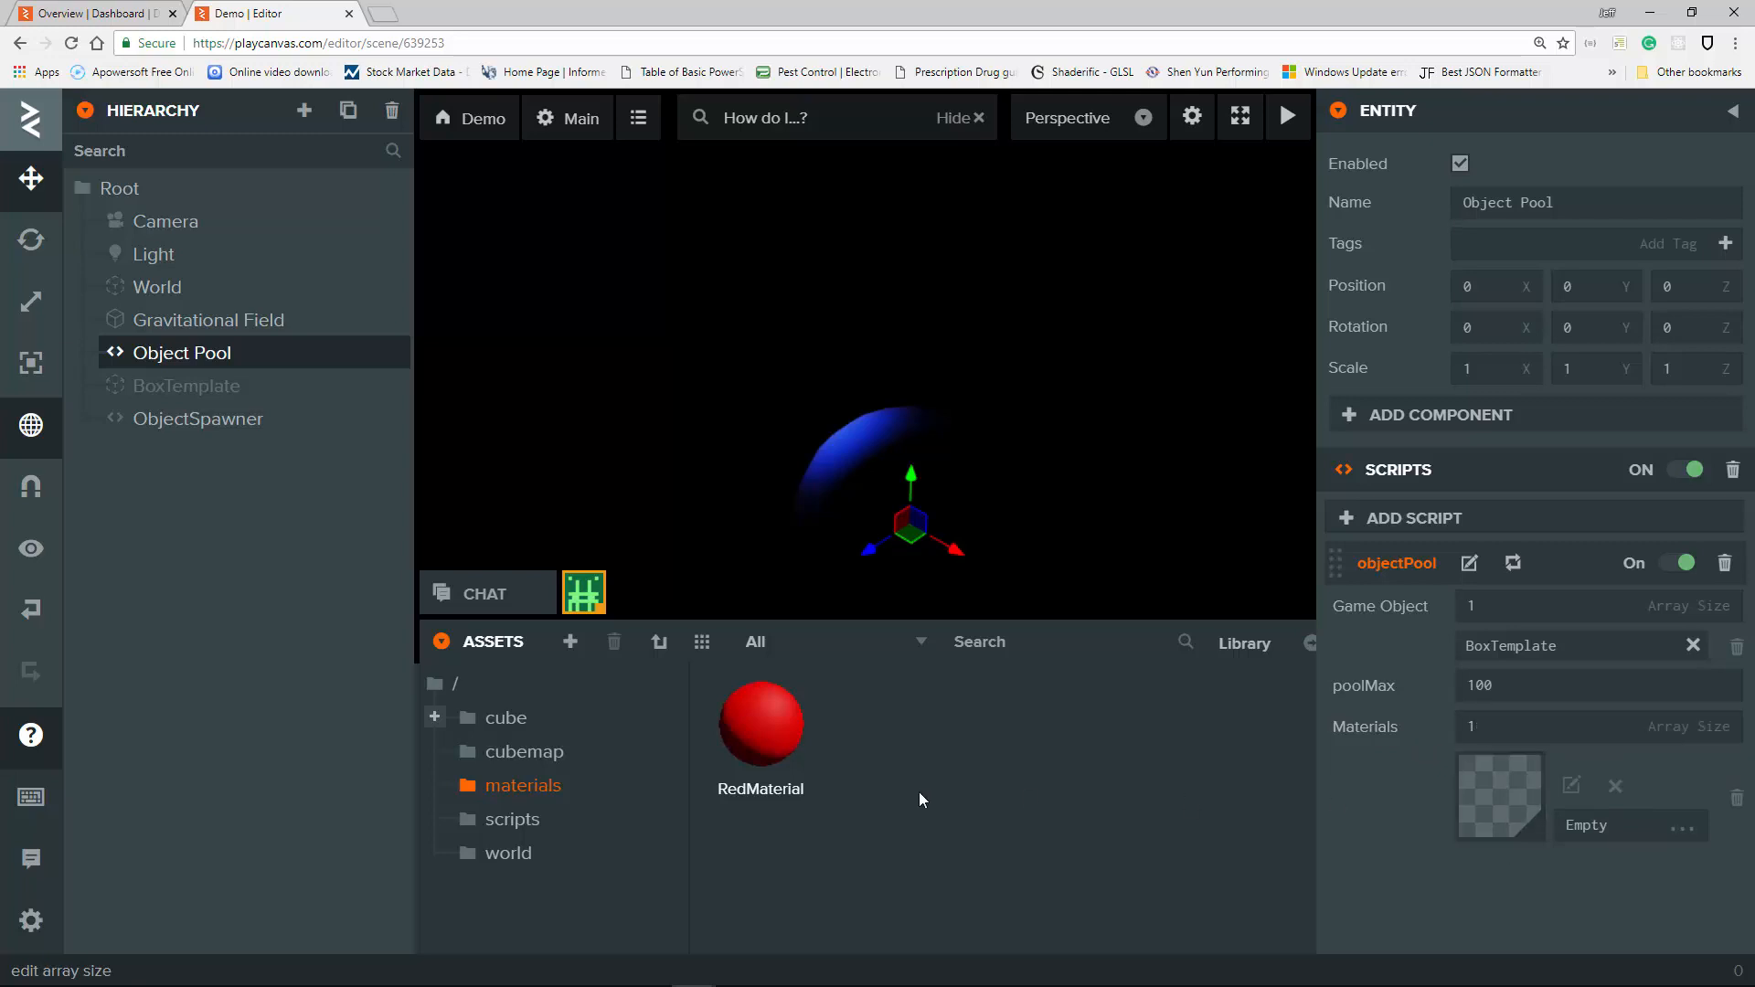
pyautogui.moveTo(766, 729); pyautogui.dragTo(1471, 786)
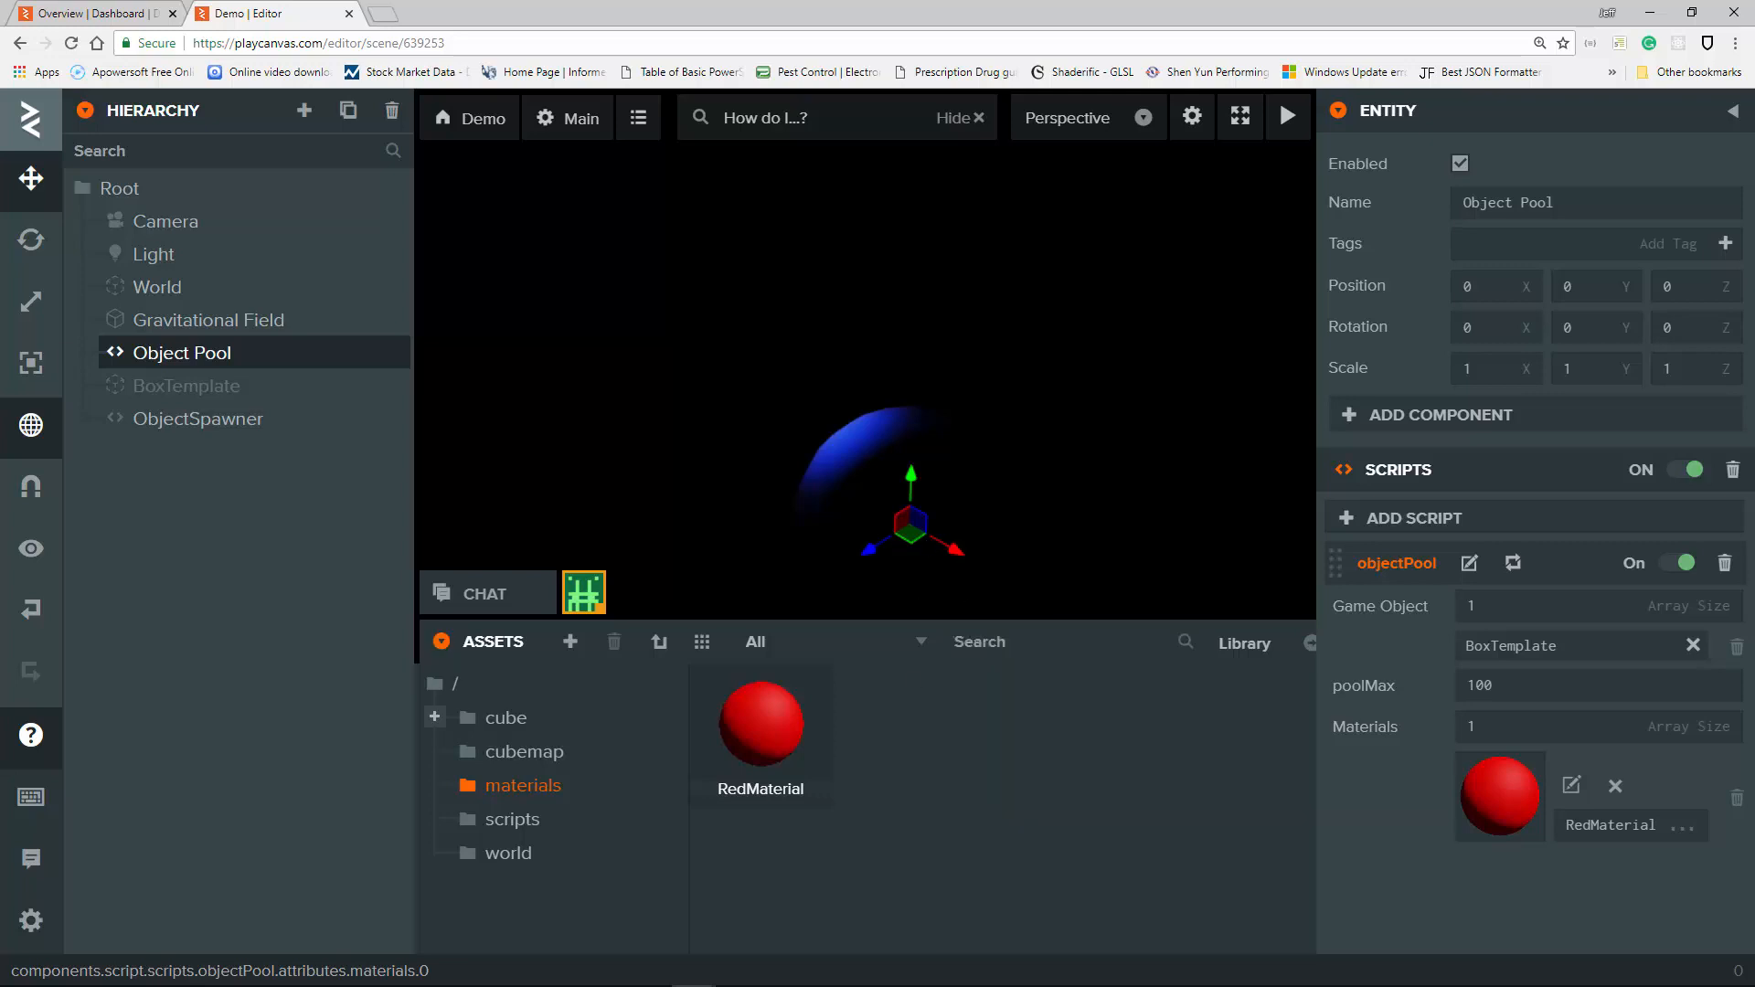
# Set the Y gravity to 0 in the scene's physics settings.
pyautogui.click(30, 923)
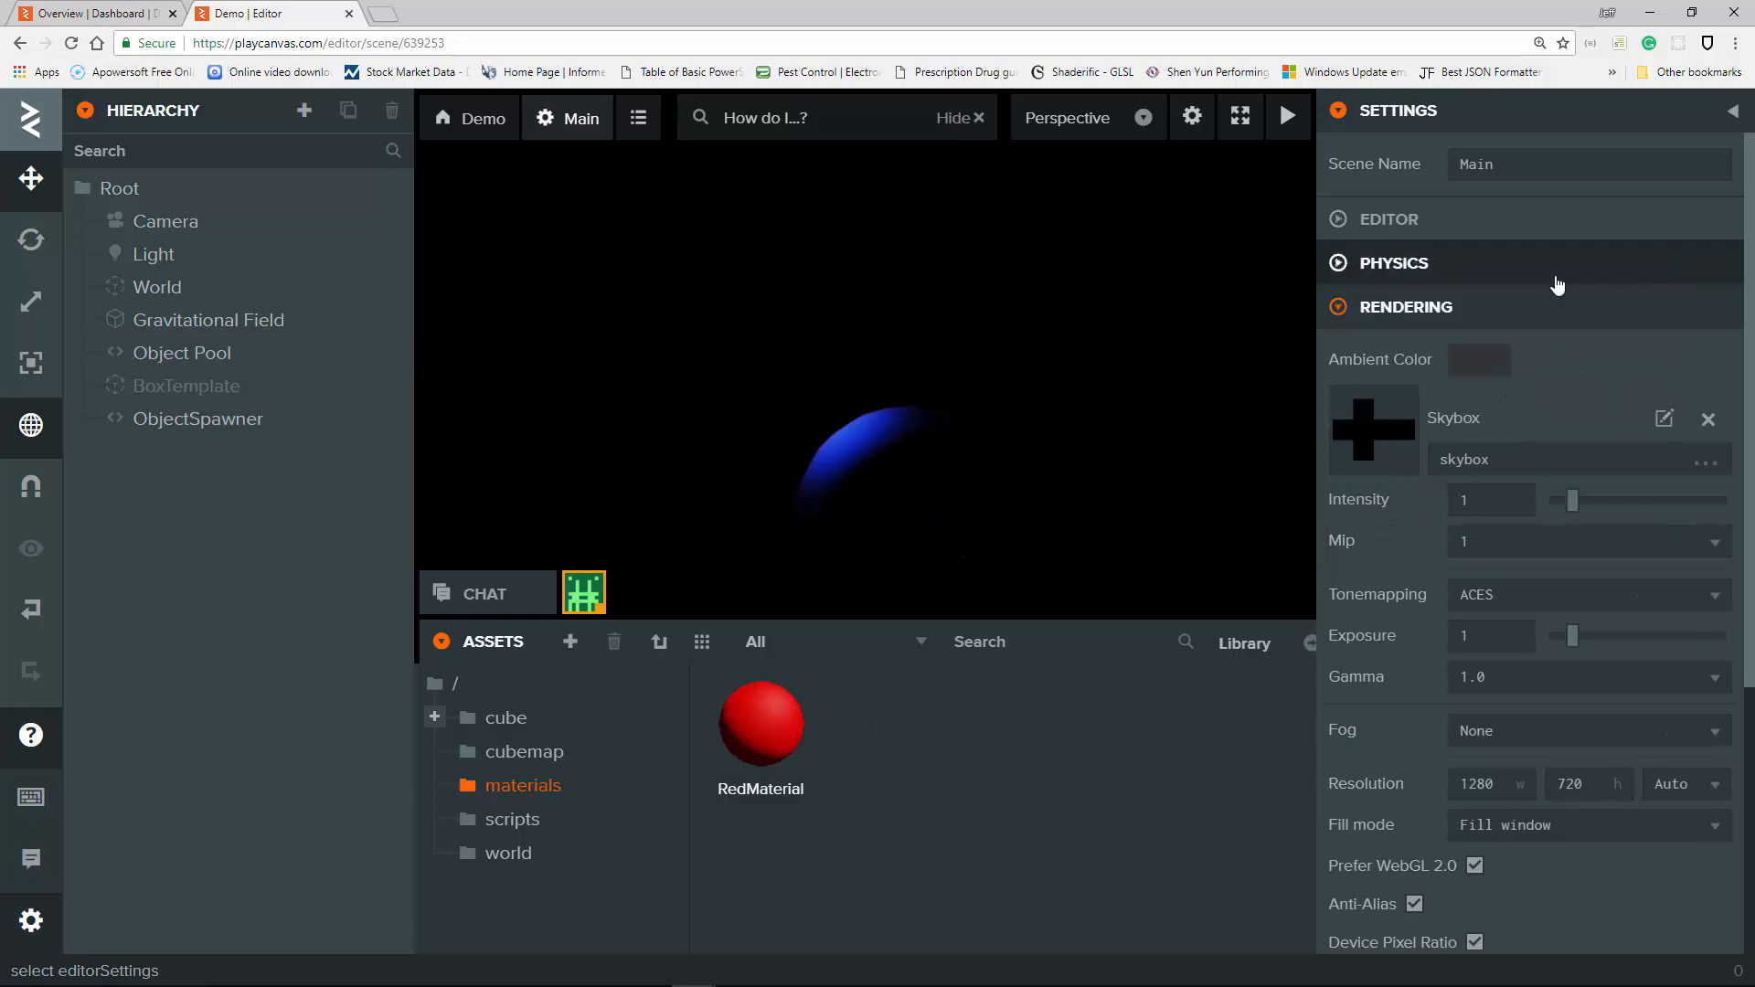
pyautogui.click(1472, 273)
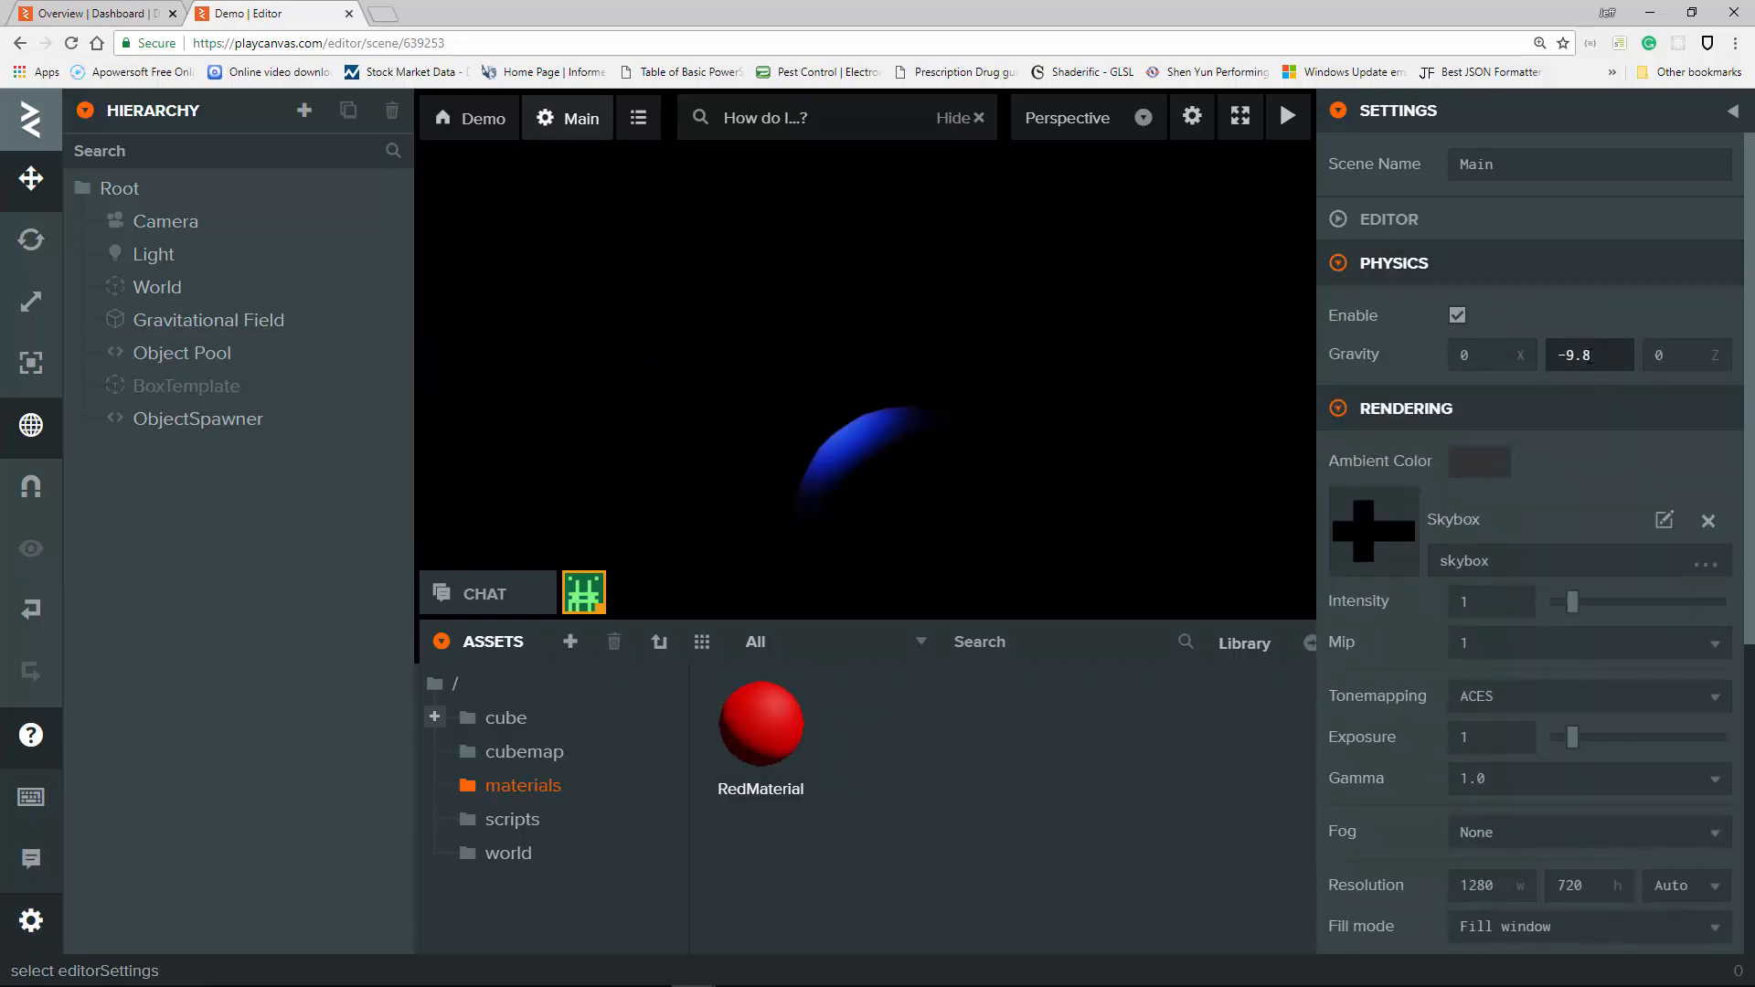
pyautogui.moveTo(1588, 357); pyautogui.dragTo(1544, 353)
pyautogui.press('Return')
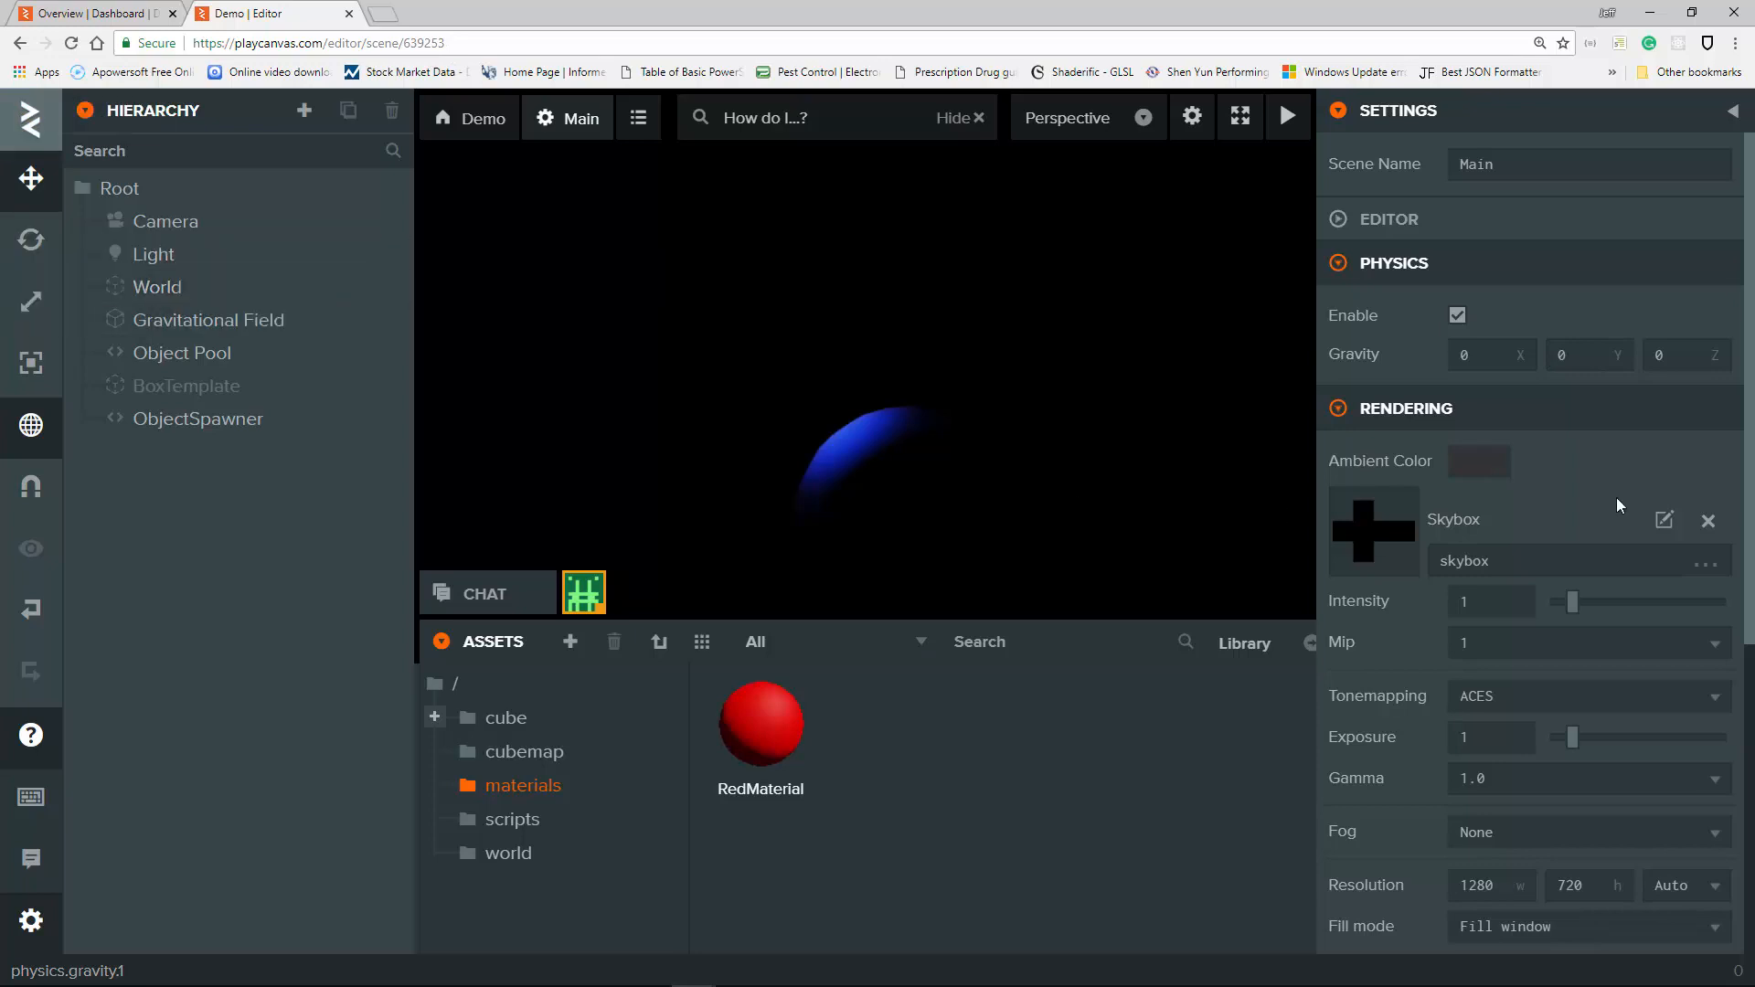
pyautogui.click(1581, 354)
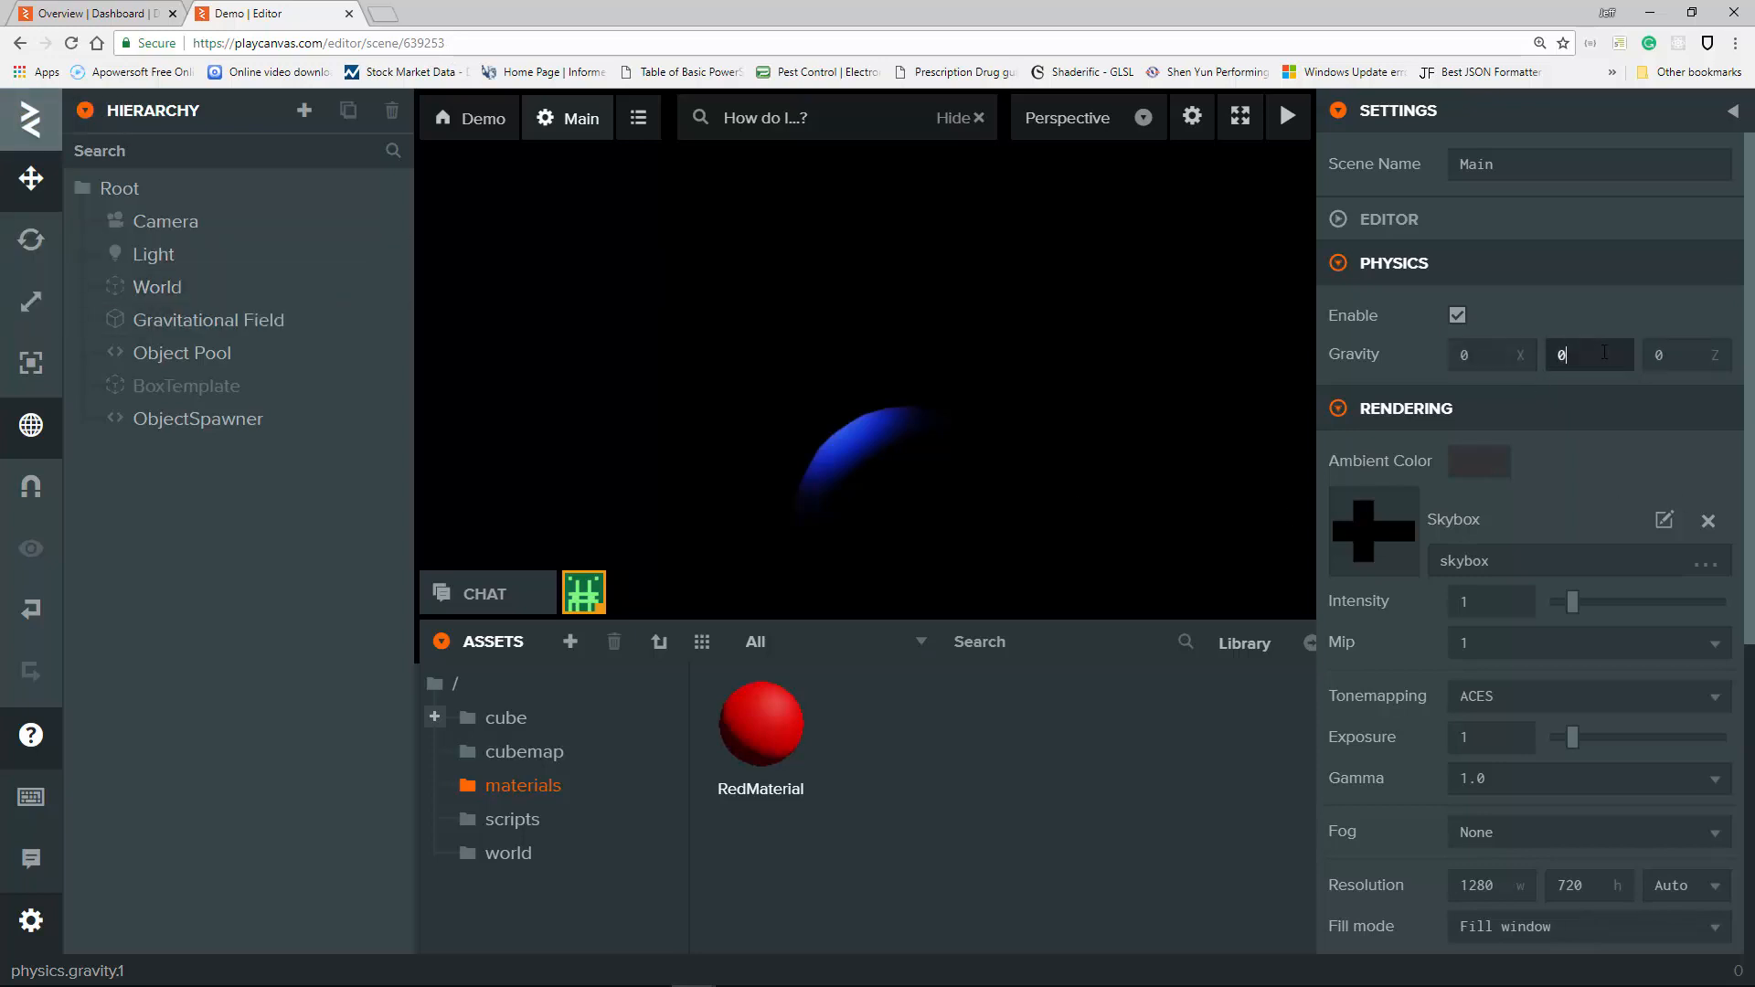
pyautogui.click(1680, 358)
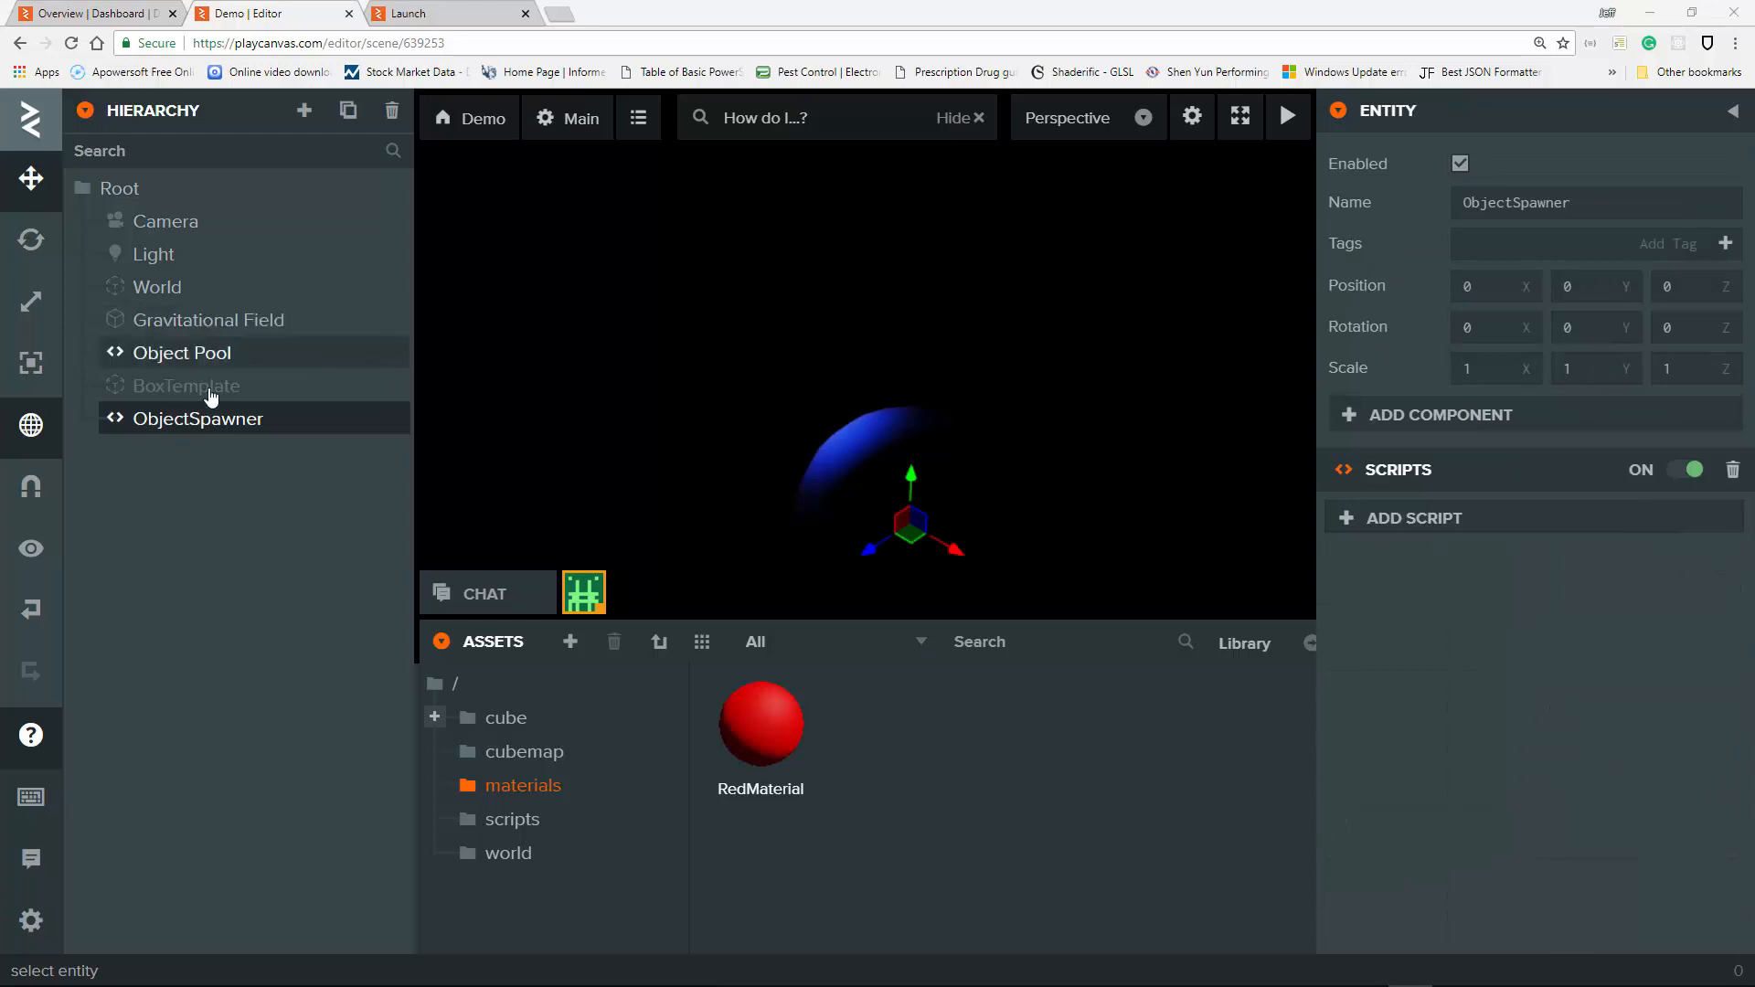
# Attach the spawnBoxes script to the ObjectSpawner entity.
pyautogui.click(1489, 510)
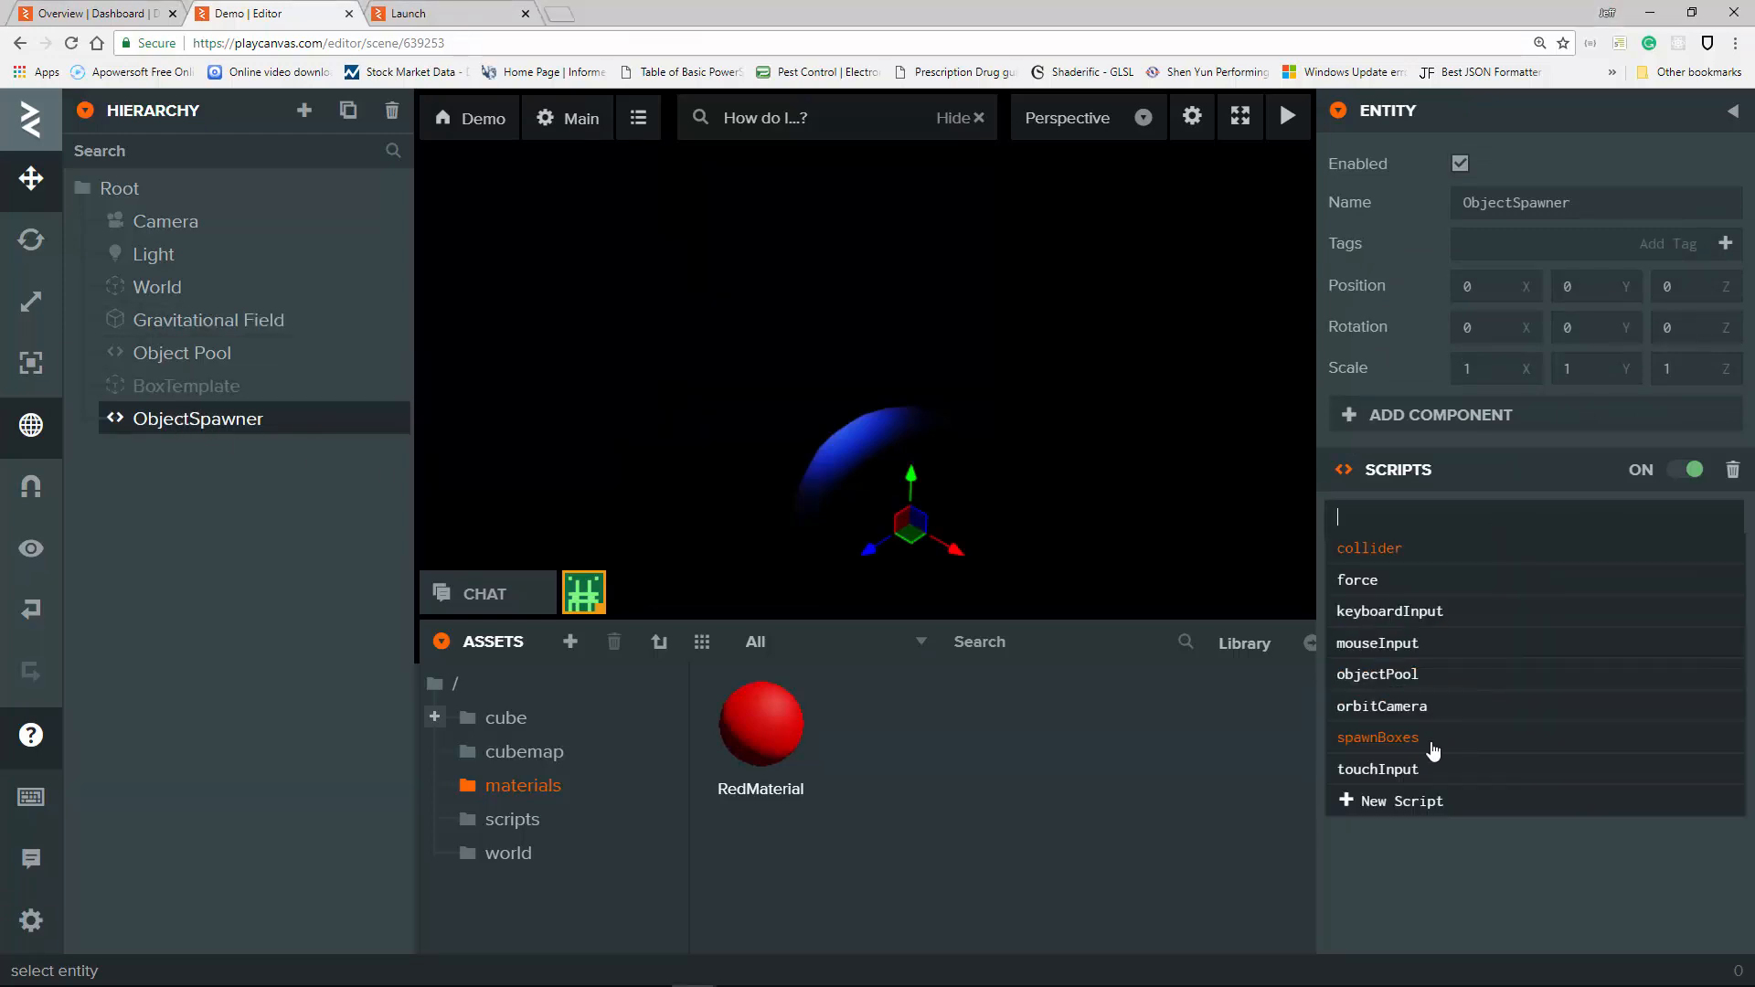
pyautogui.click(1396, 737)
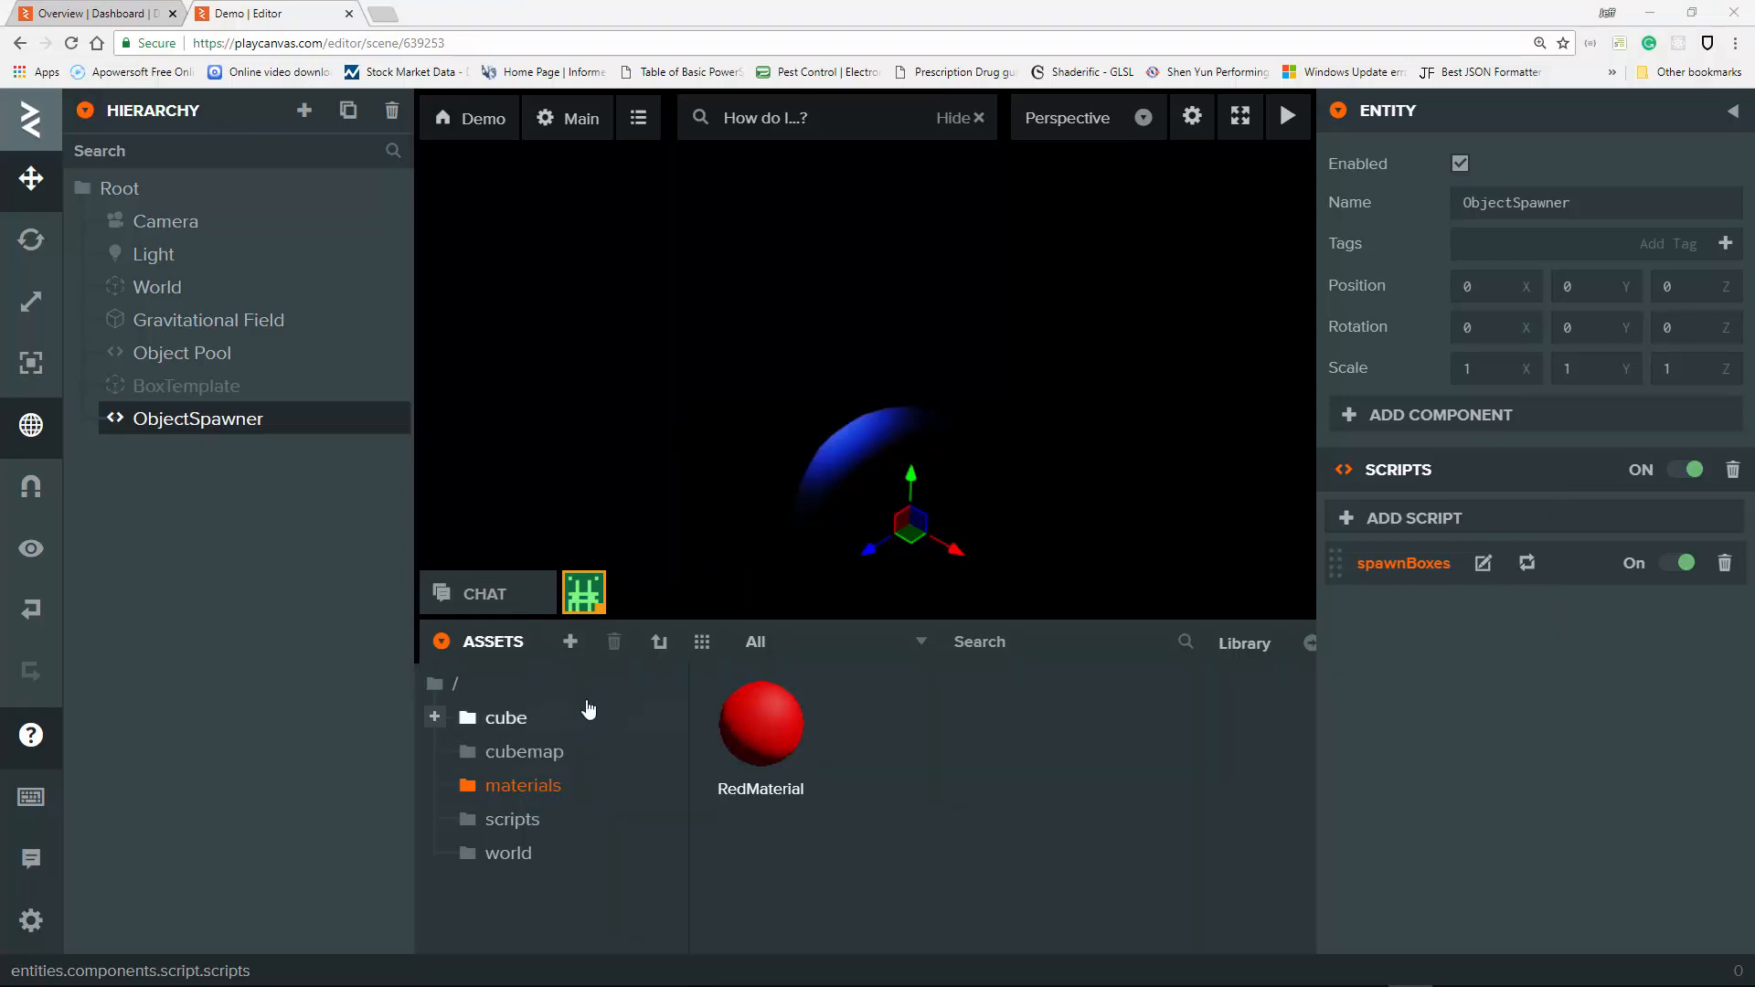
# Open collider.js from the scripts folder in the code editor and review it alongside force.js.
pyautogui.click(532, 826)
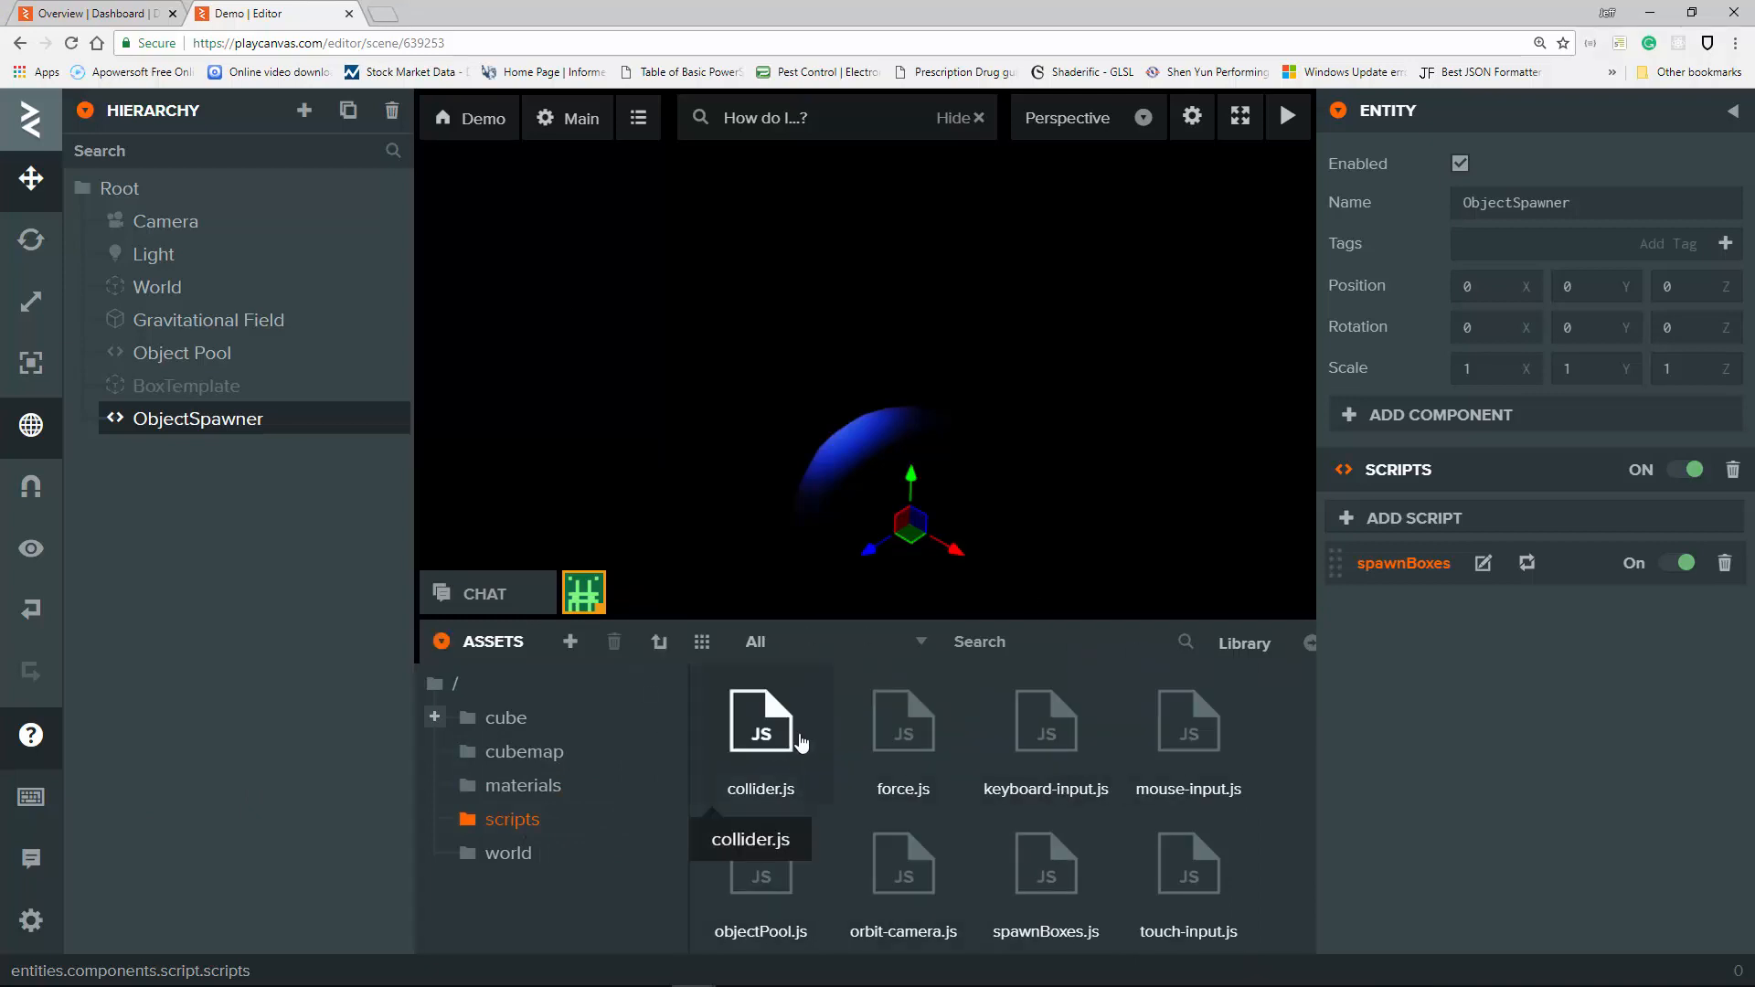
pyautogui.doubleClick(768, 722)
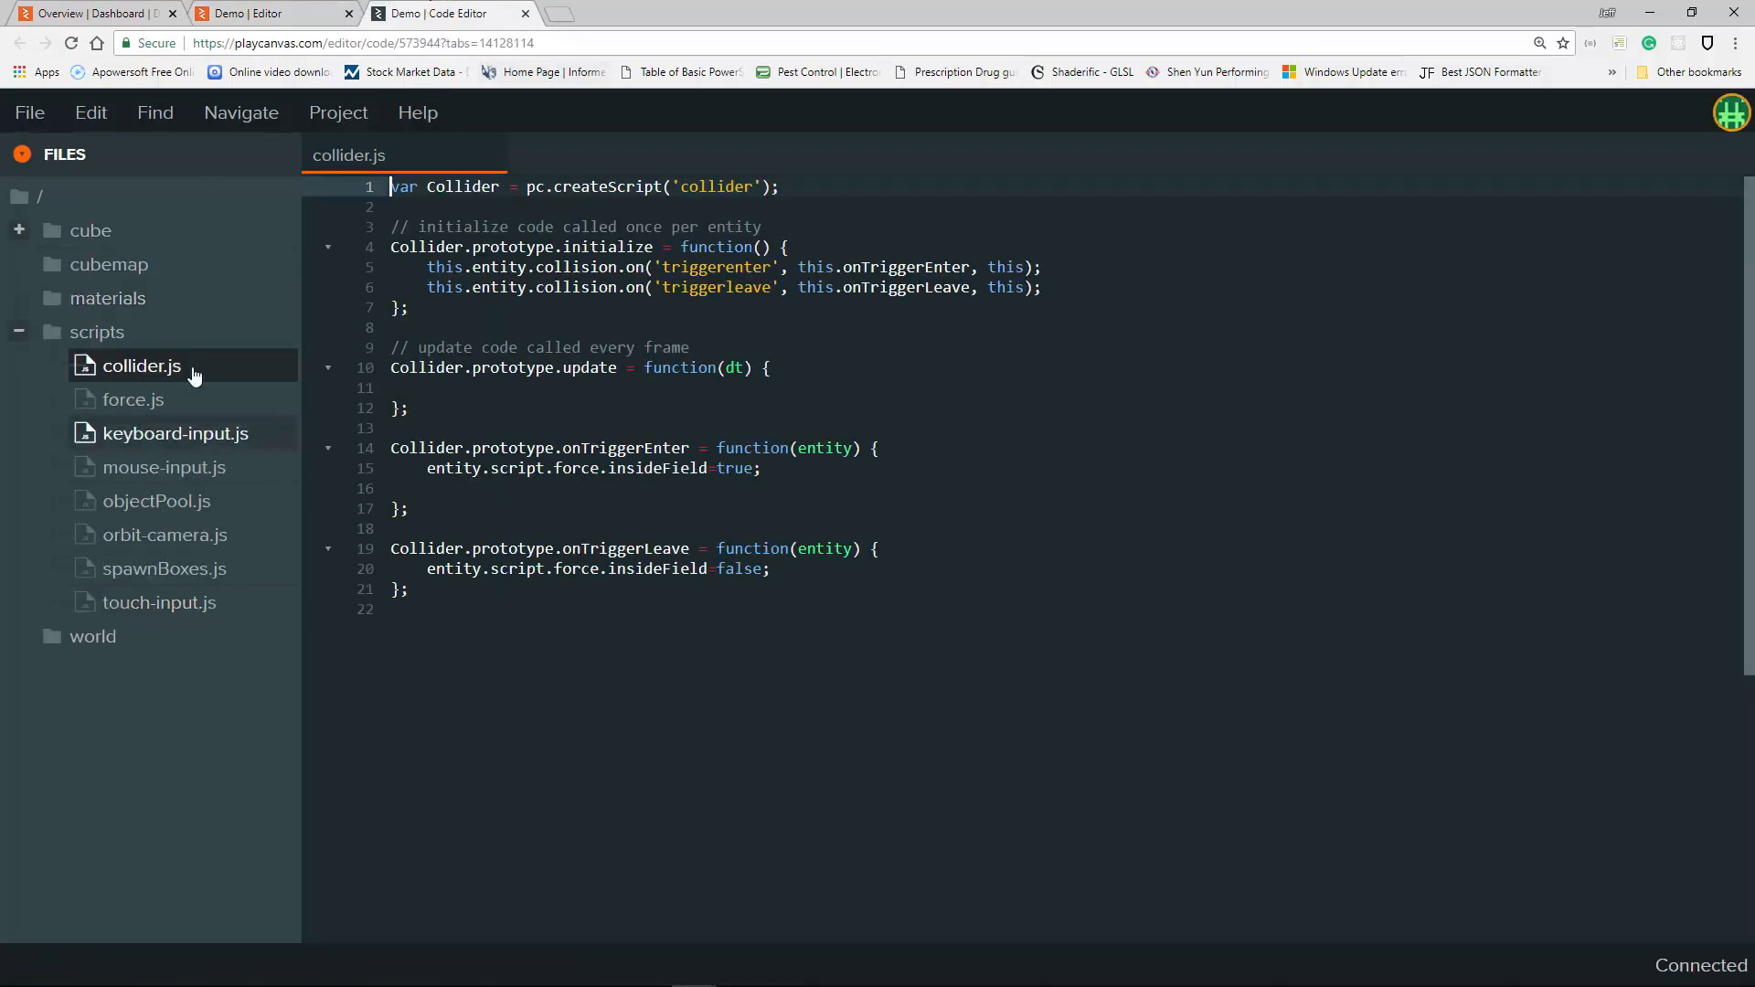
pyautogui.click(165, 402)
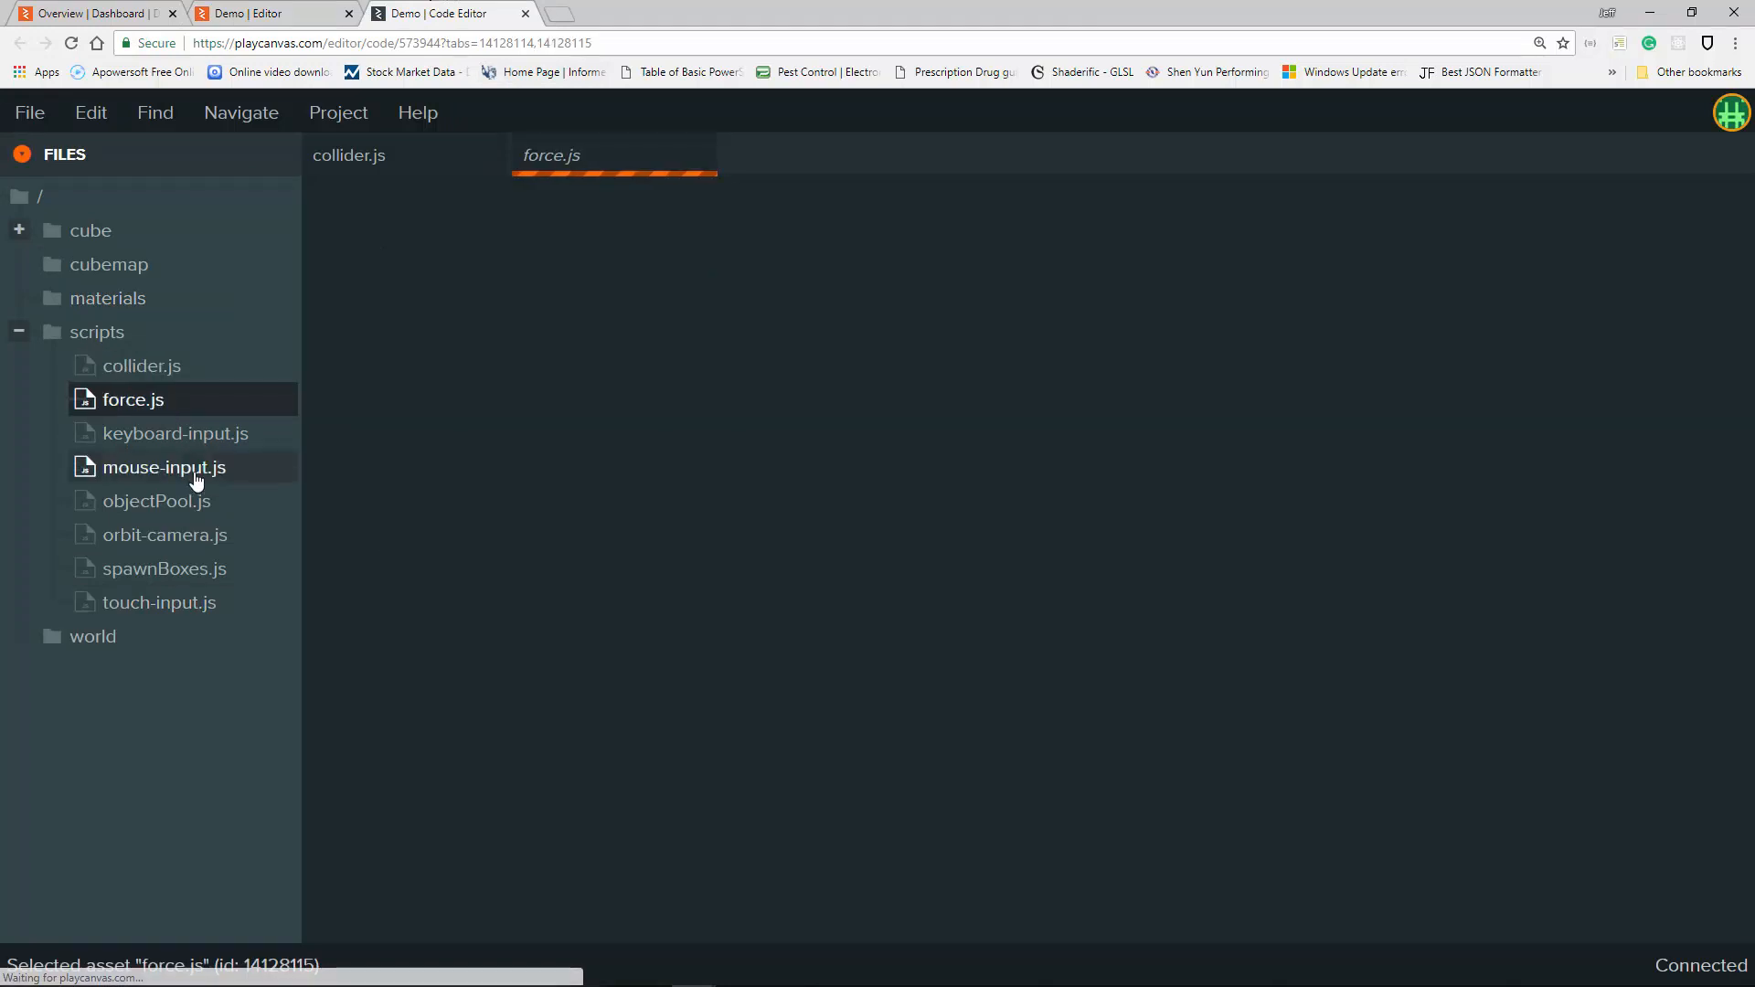
pyautogui.click(169, 370)
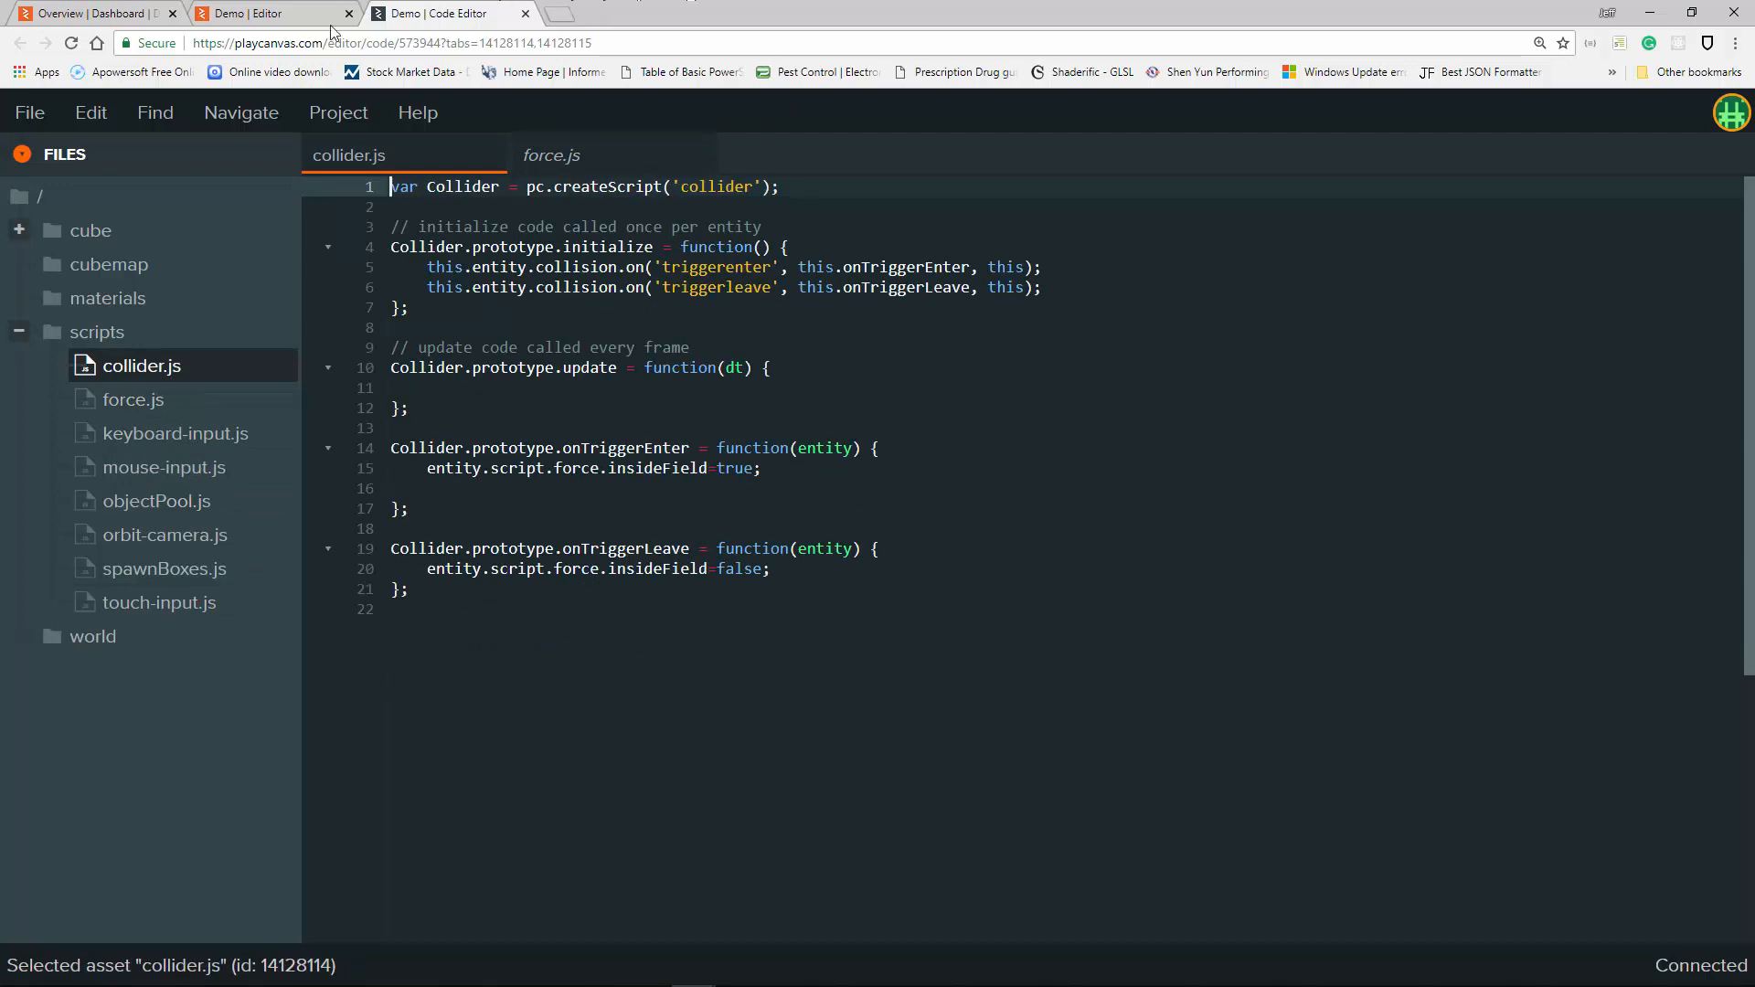
# Back in the scene editor, set World as the Focus Entity of the Camera's orbitCamera script.
pyautogui.click(307, 13)
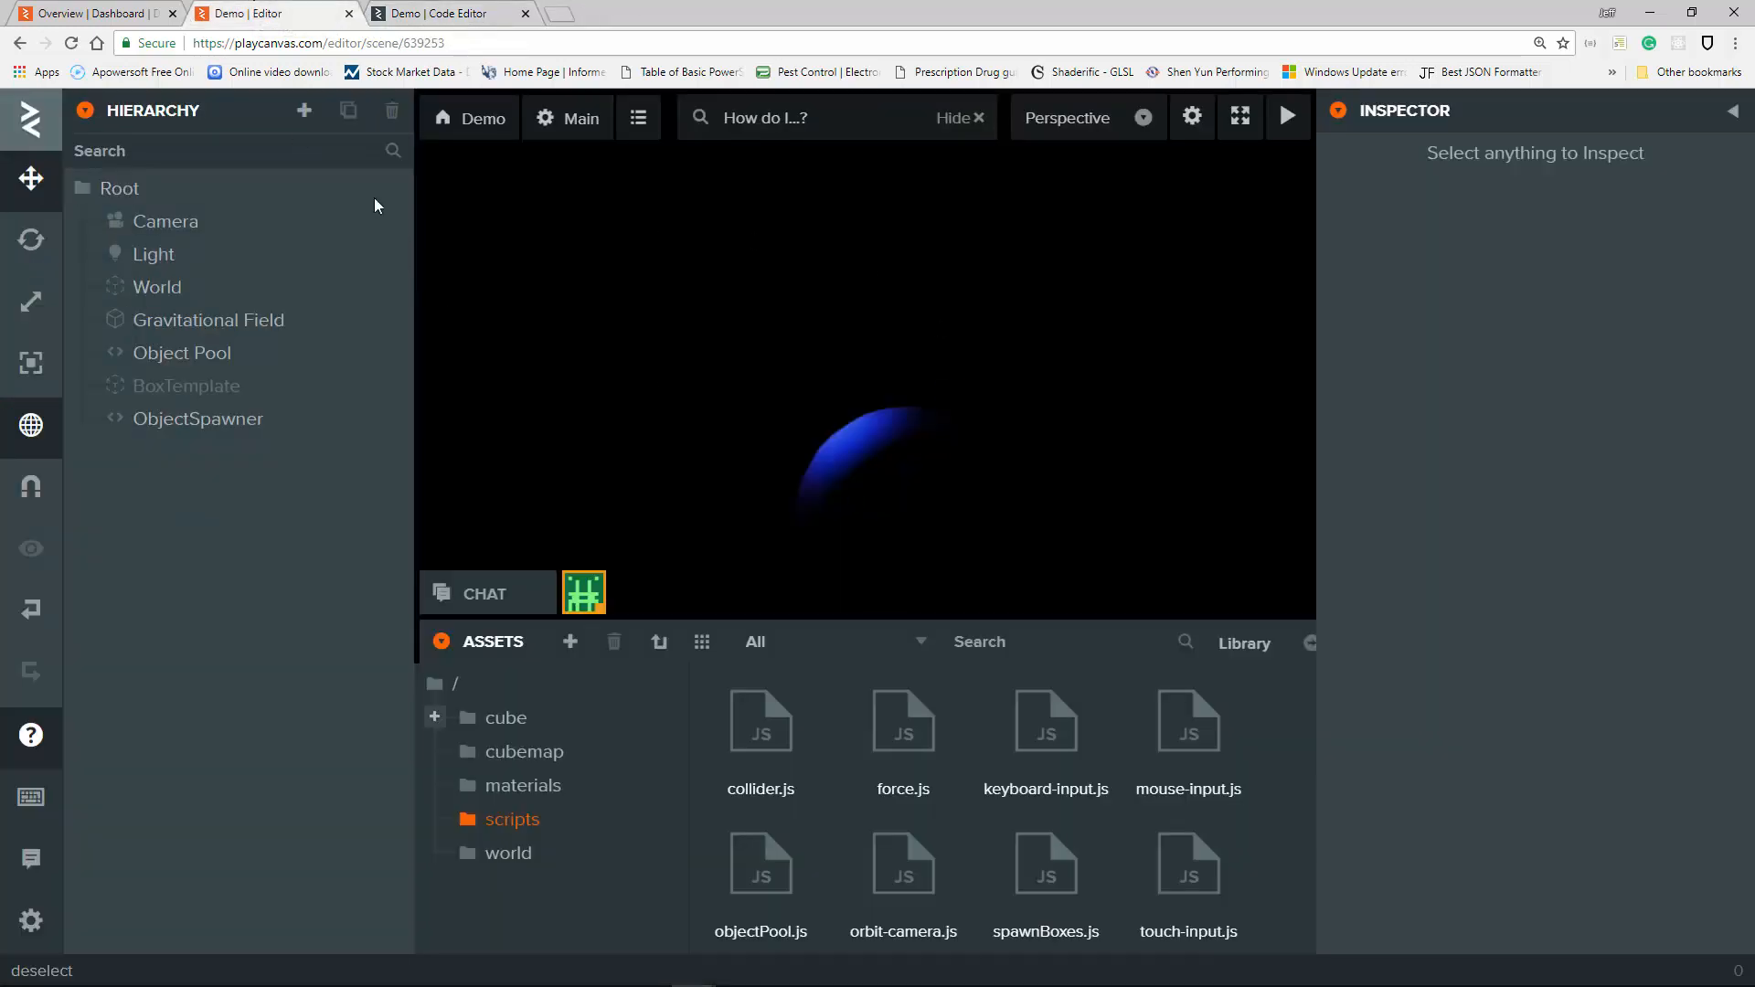
pyautogui.moveTo(1272, 131)
pyautogui.click(189, 224)
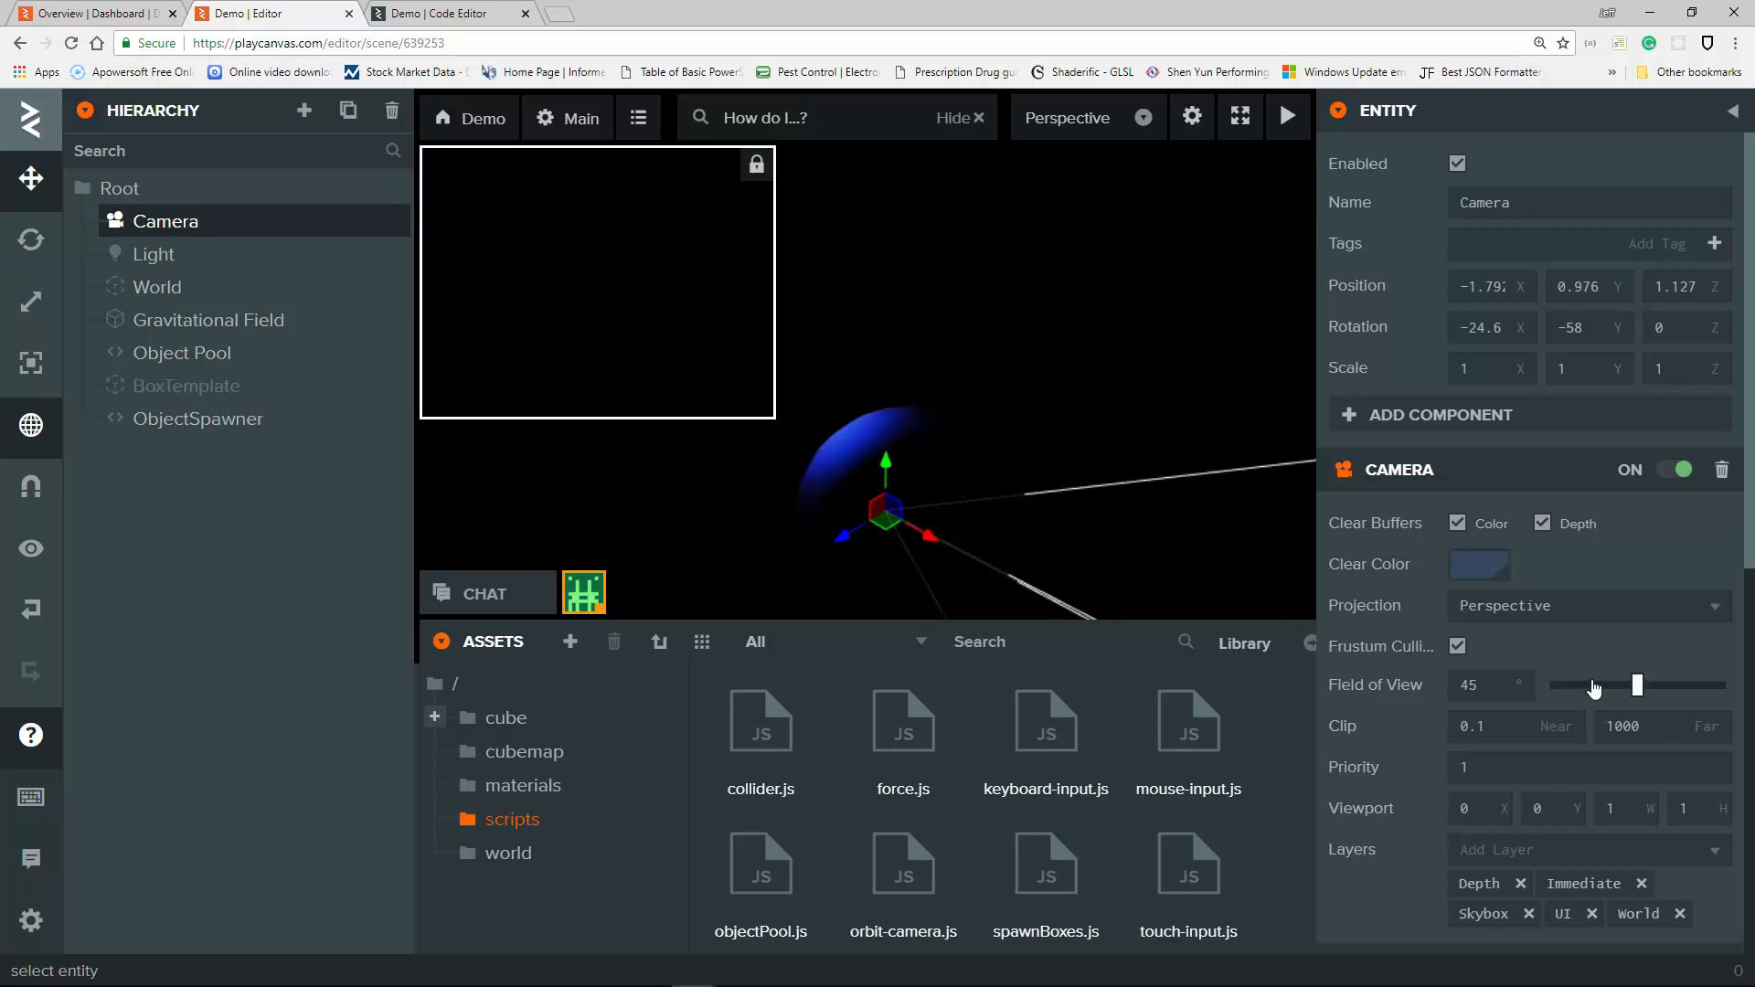
pyautogui.scroll(-8, 1593, 687)
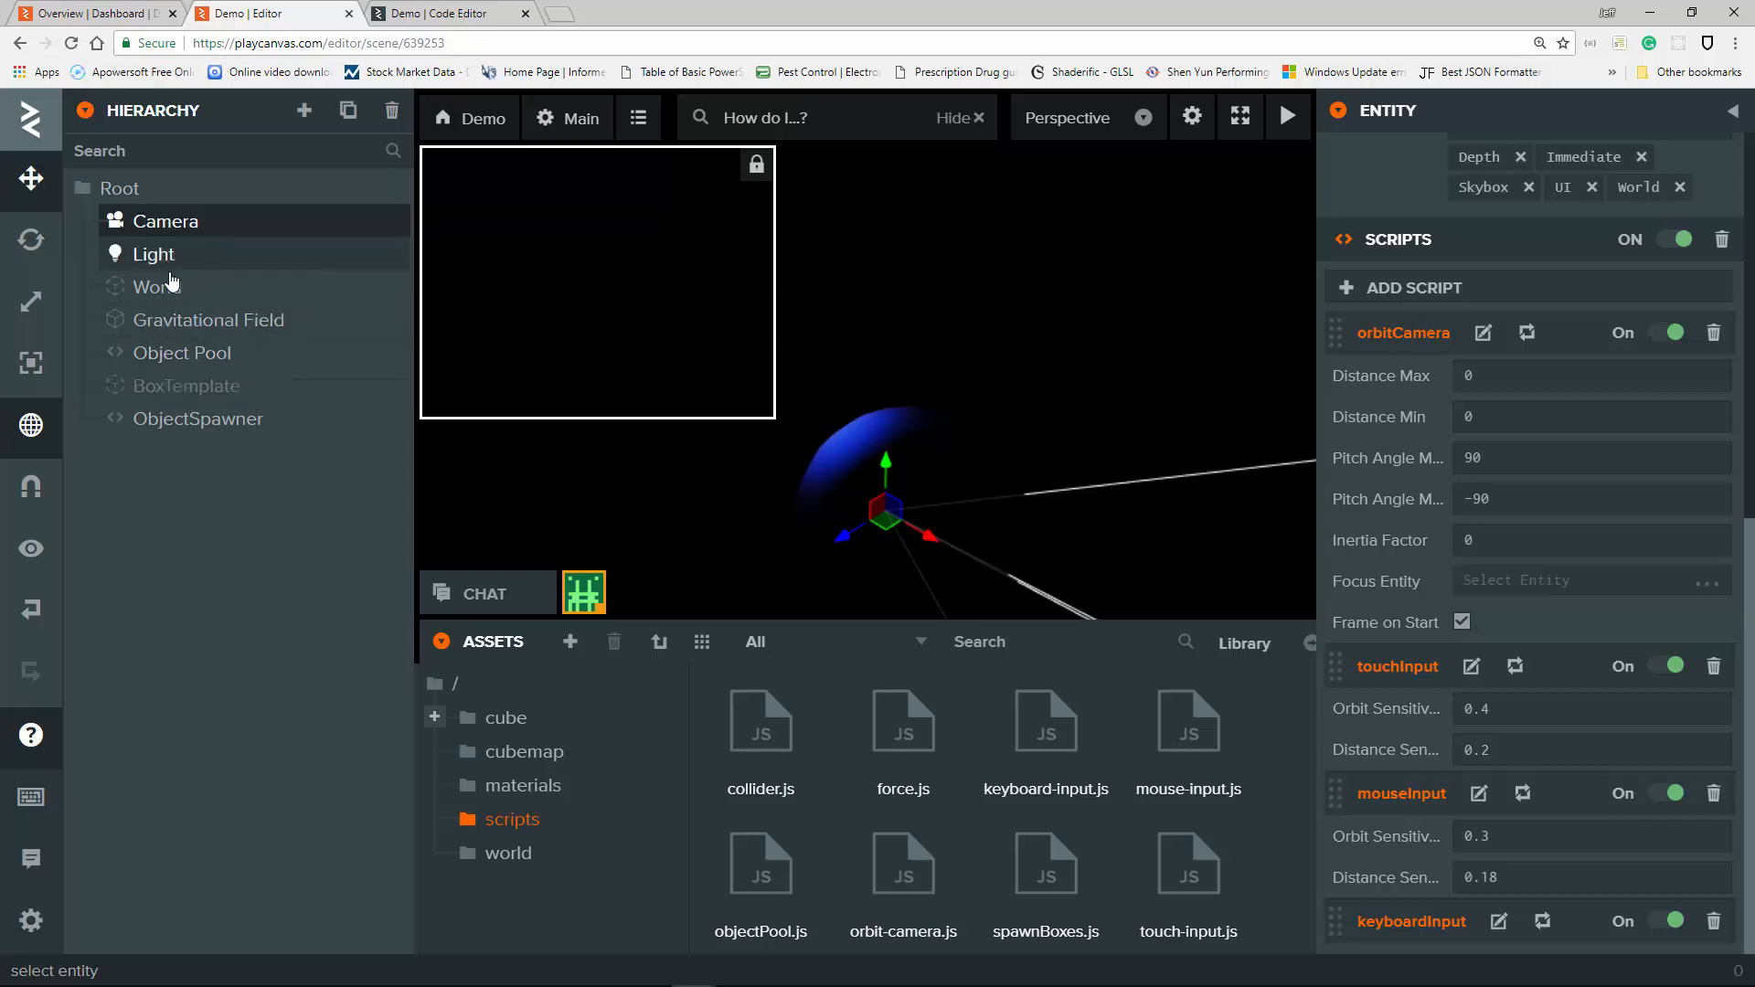
pyautogui.click(1495, 588)
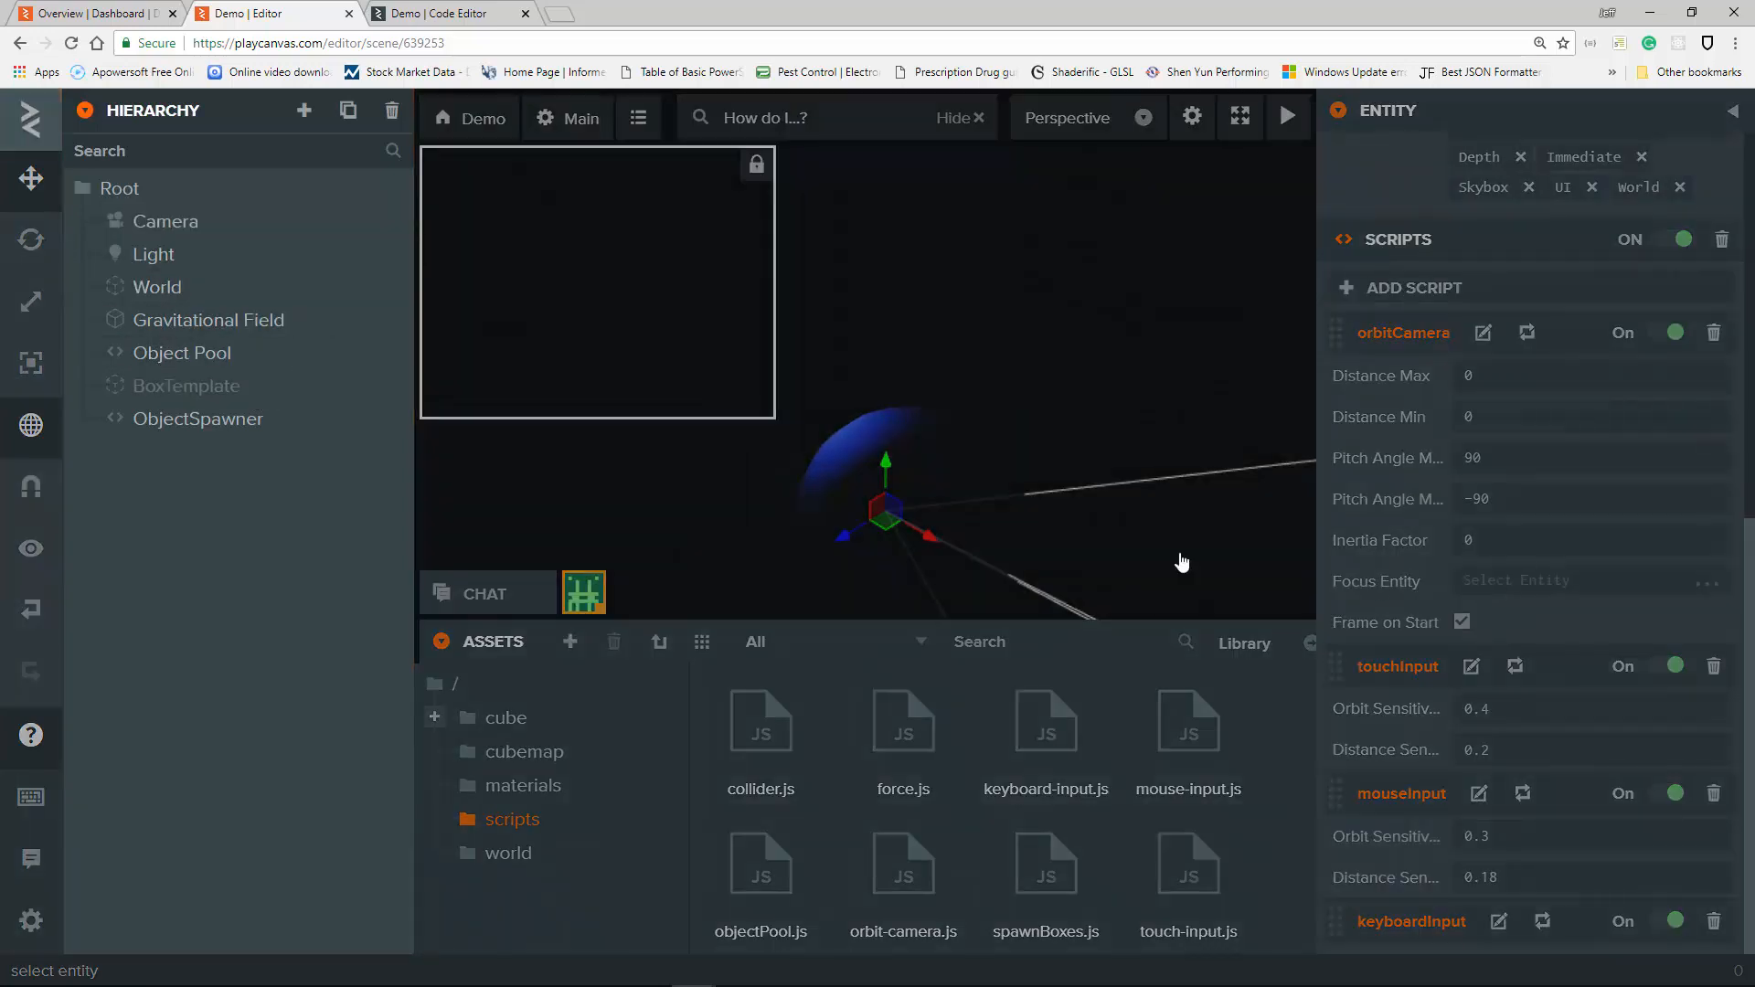
pyautogui.click(174, 291)
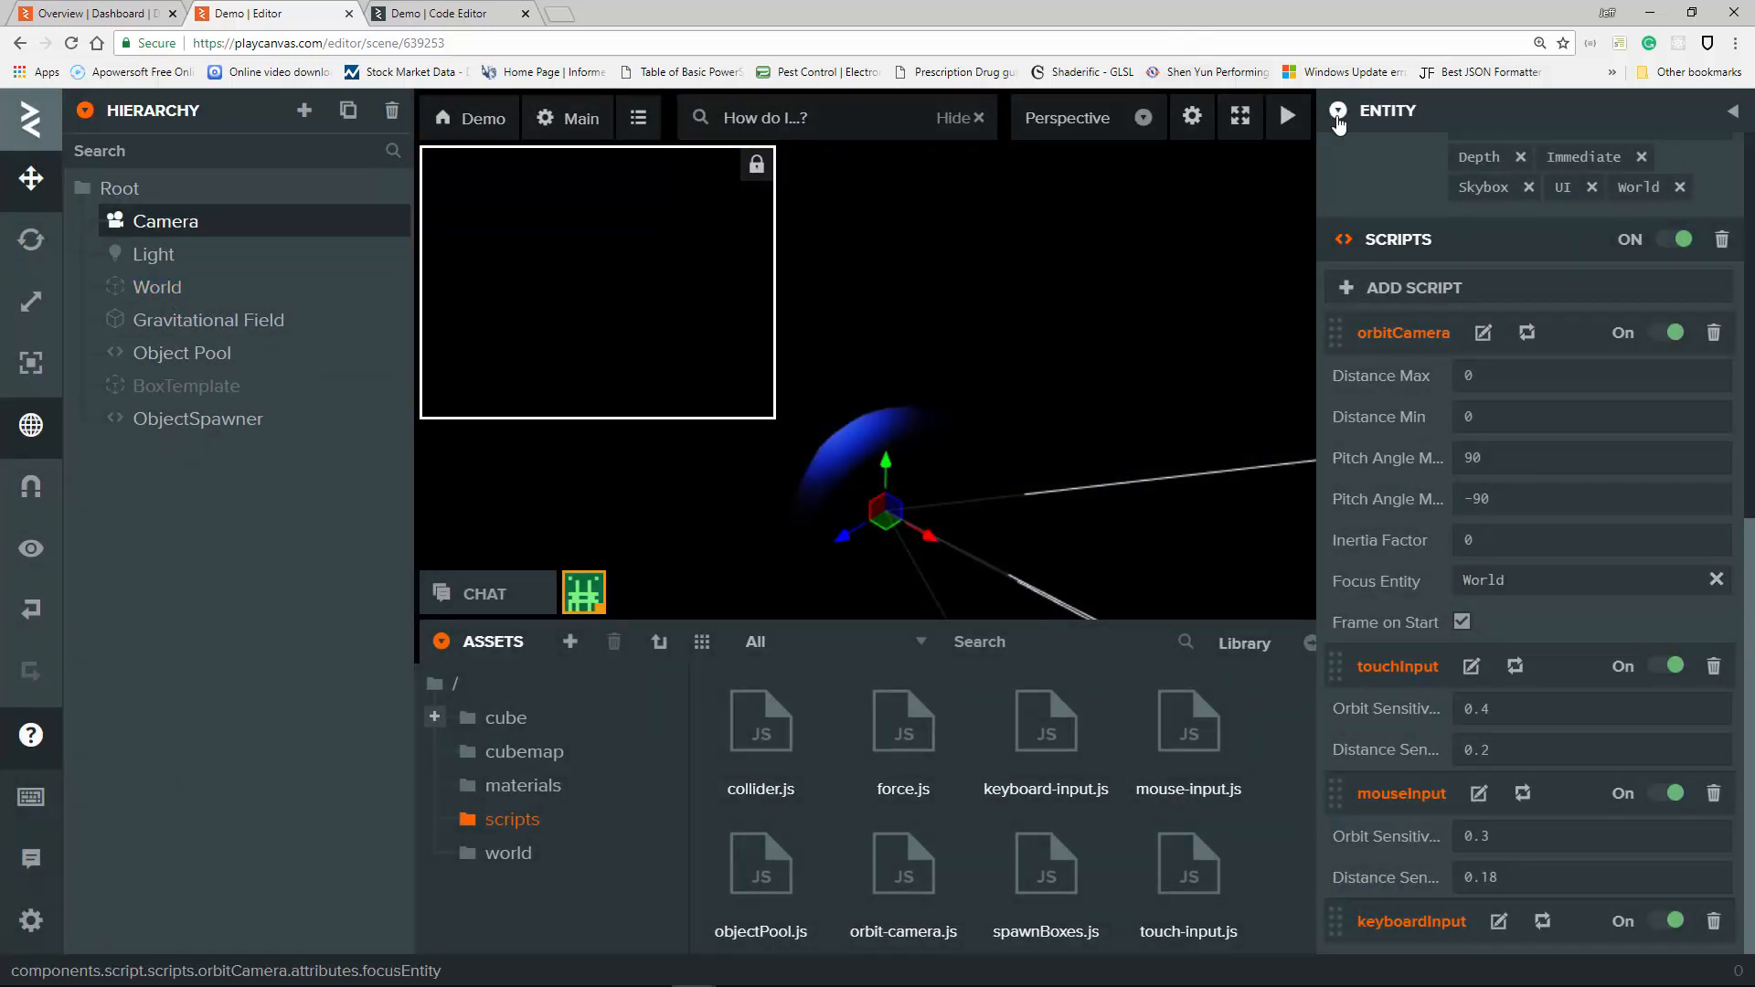
# Launch the scene to test the box simulation, and return to the scene editor.
pyautogui.click(1300, 134)
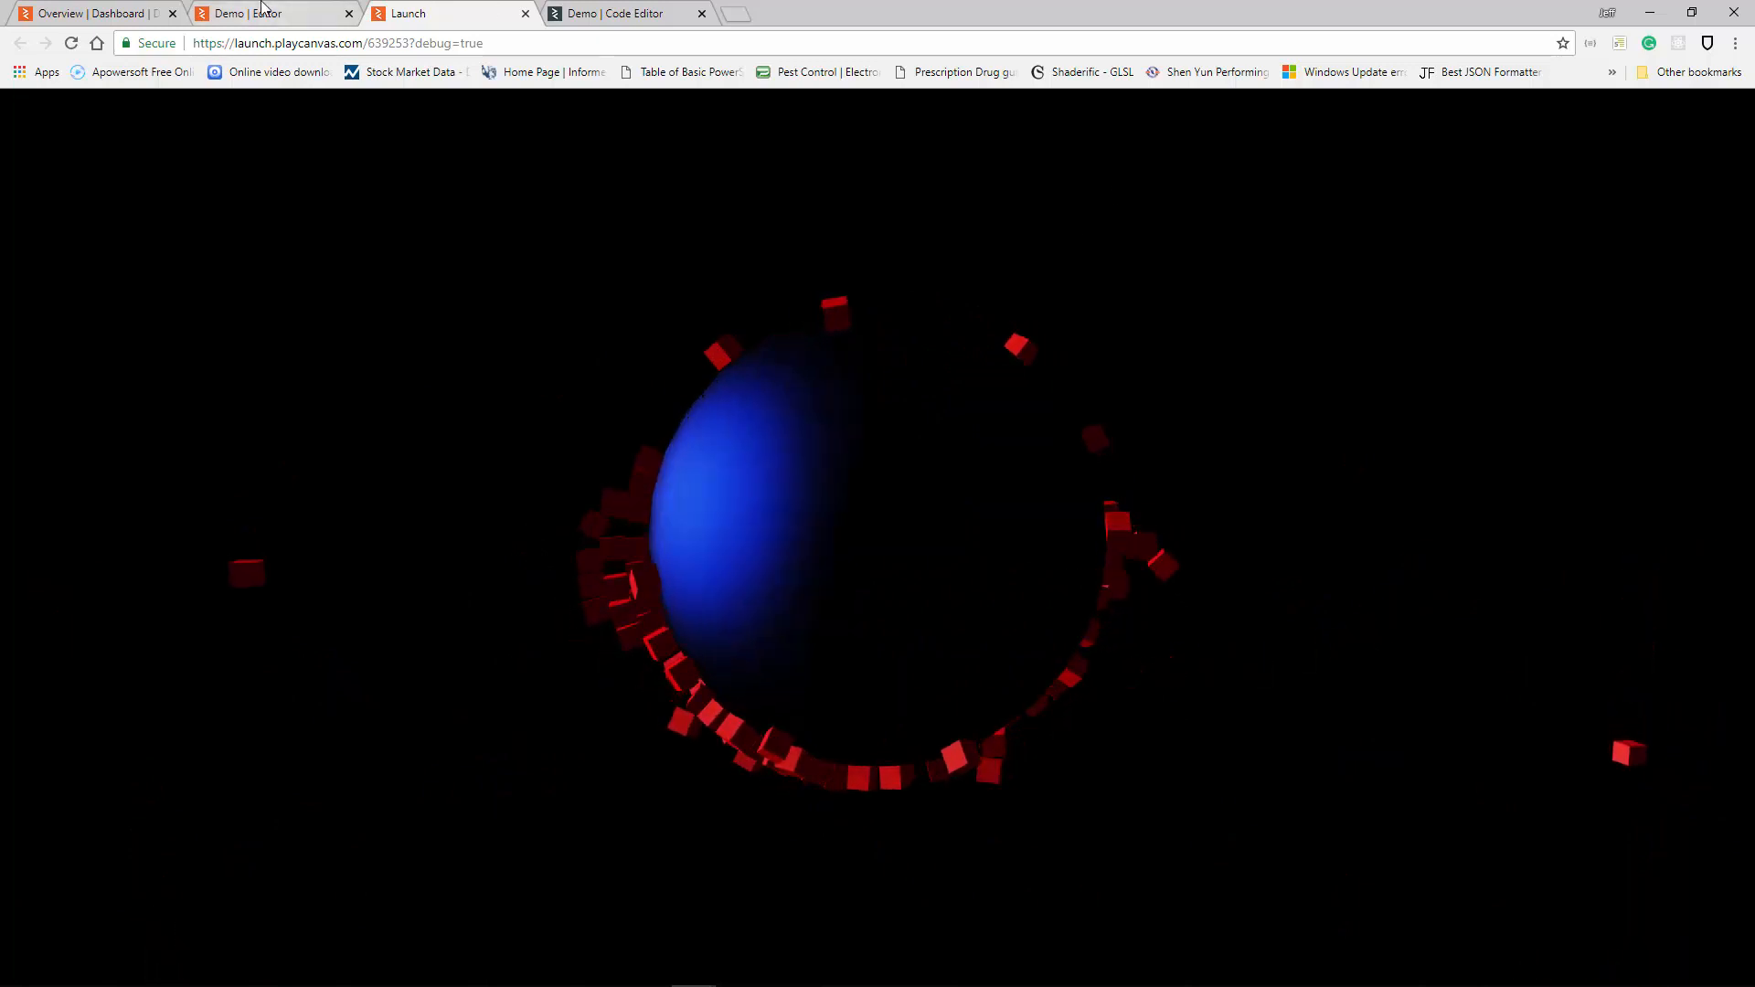
pyautogui.click(316, 18)
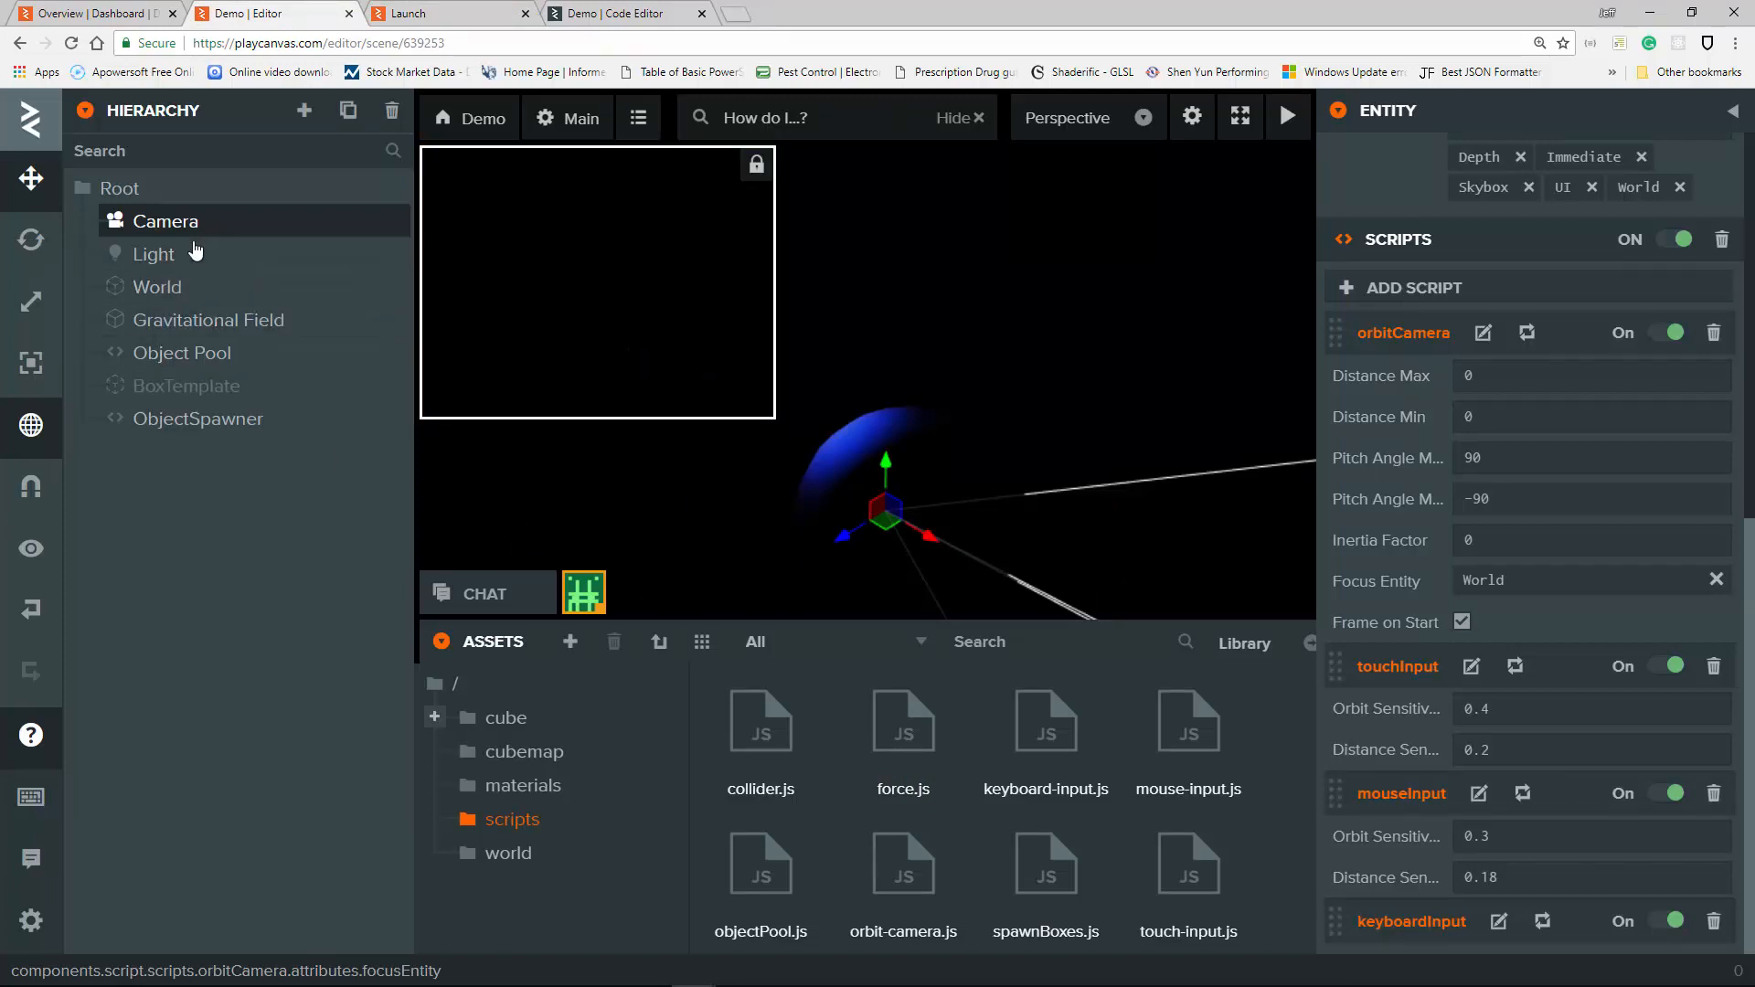
# Select the ObjectSpawner entity and check its transform values in Notes.txt in Notepad.
pyautogui.click(202, 421)
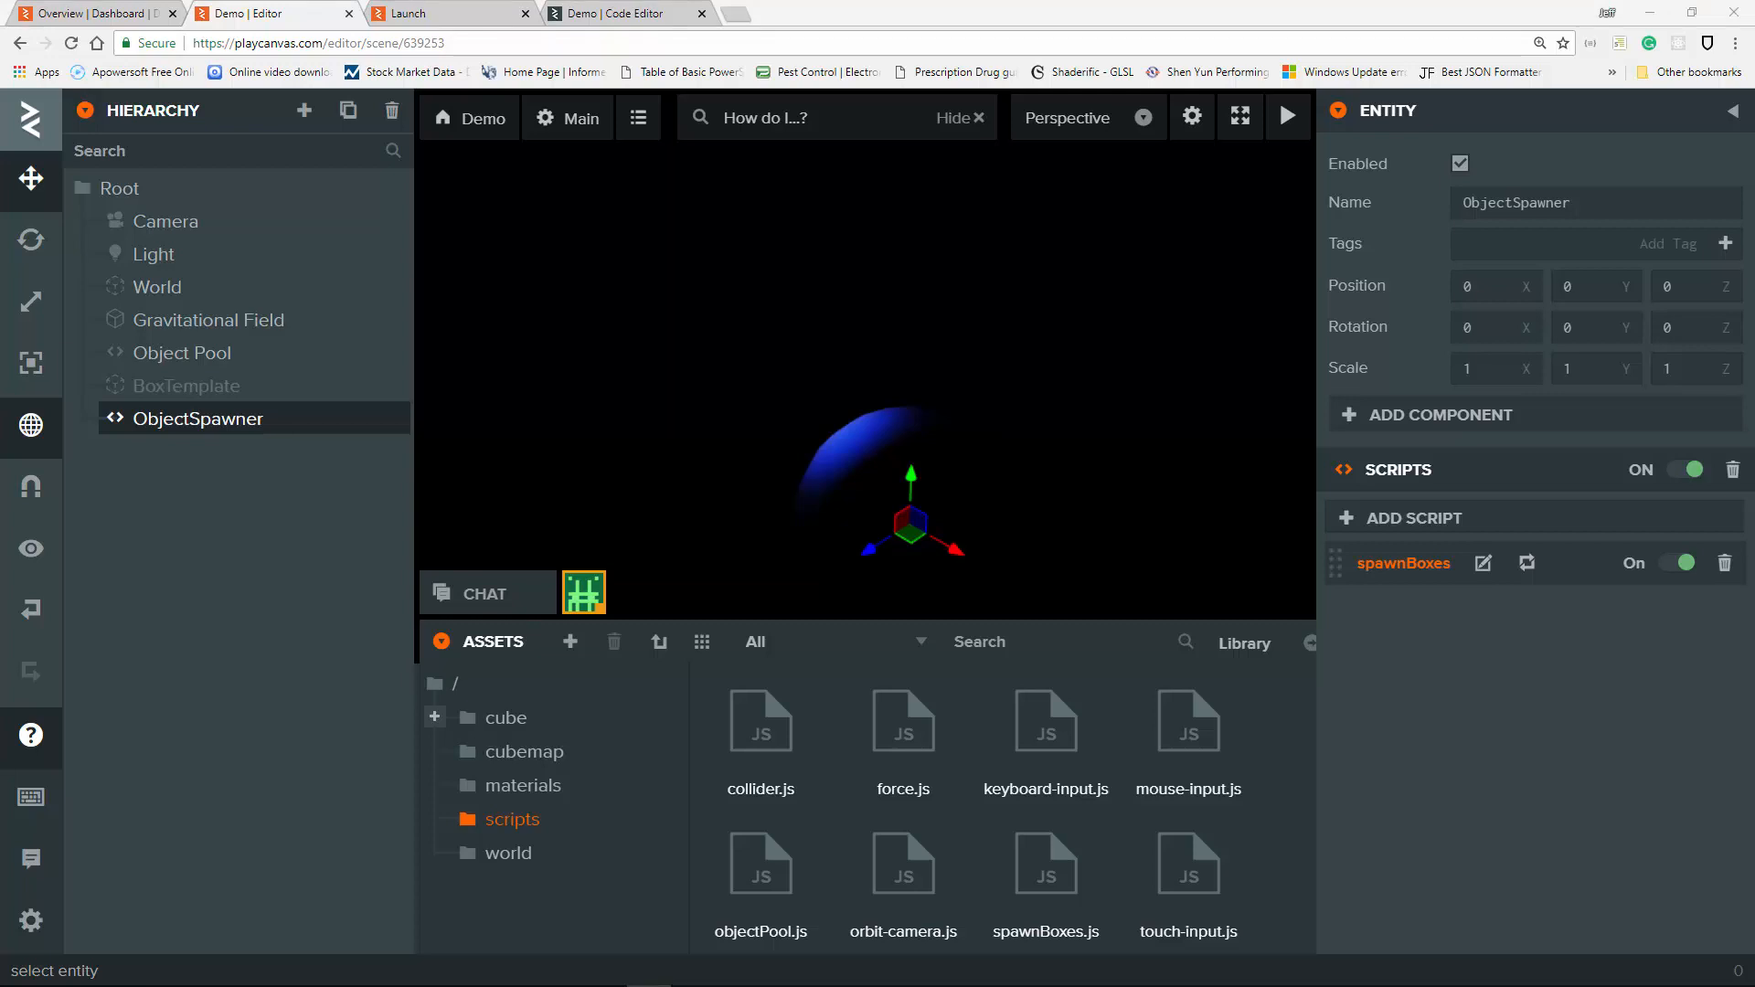
pyautogui.moveTo(1754, 119); pyautogui.dragTo(900, 177)
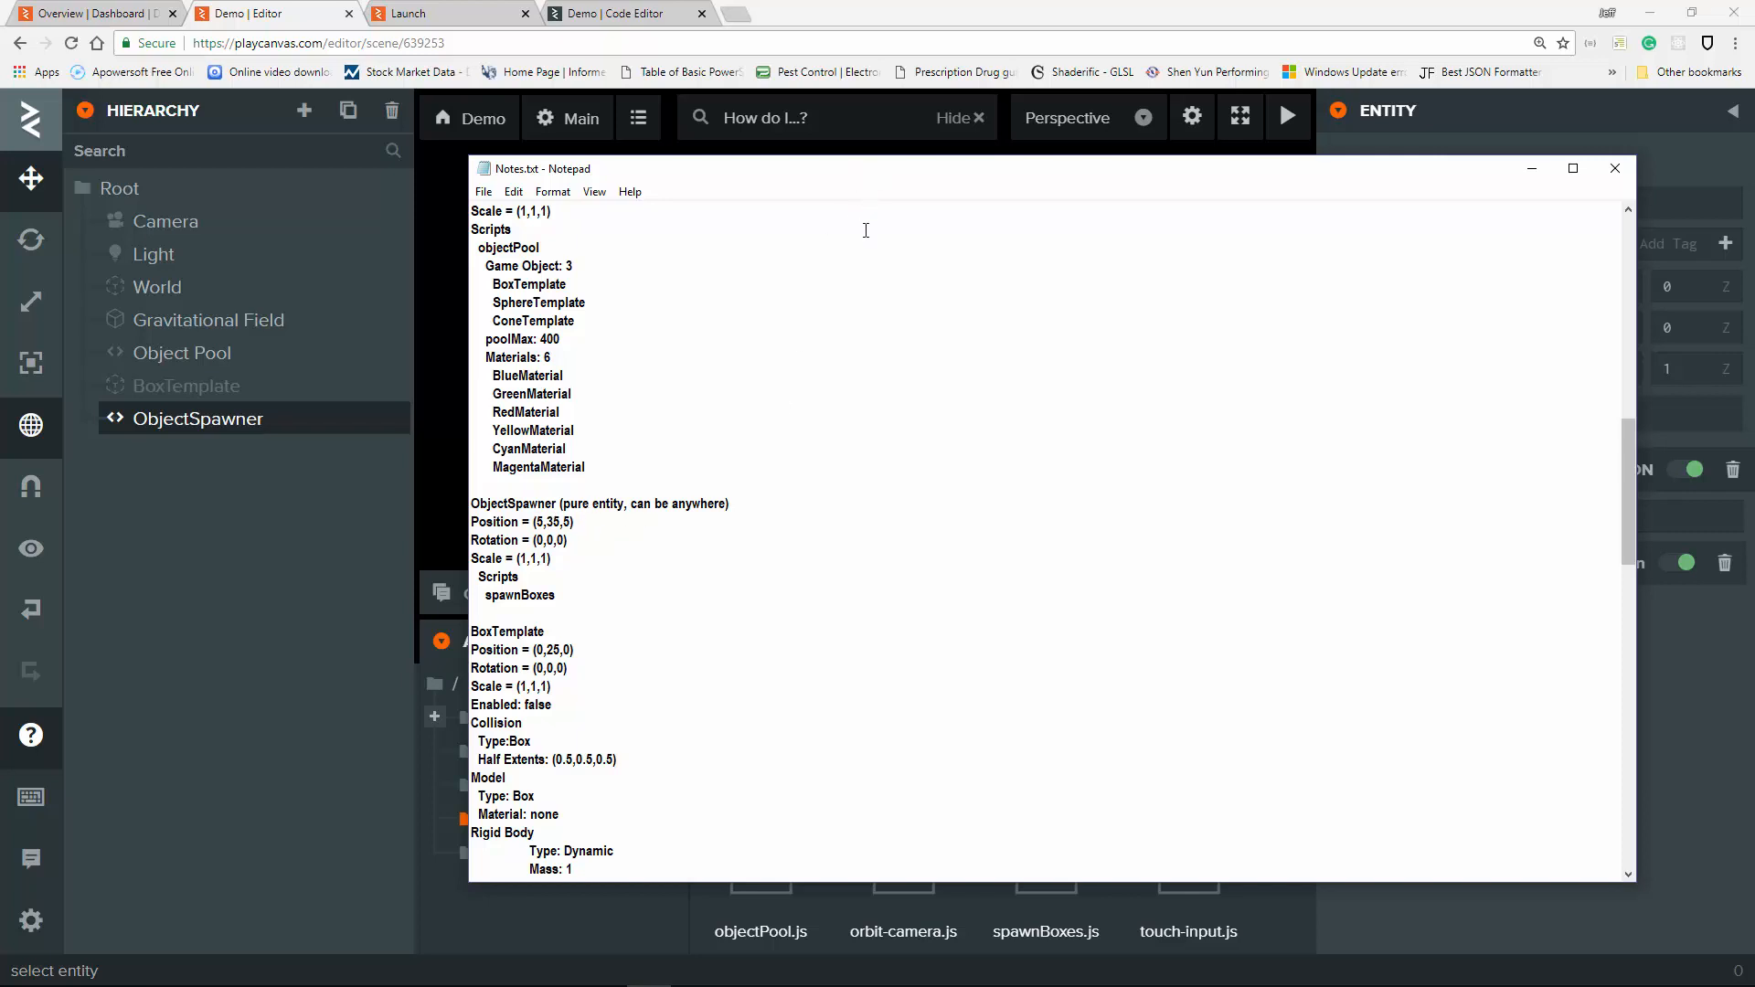
pyautogui.moveTo(896, 185); pyautogui.dragTo(932, 181)
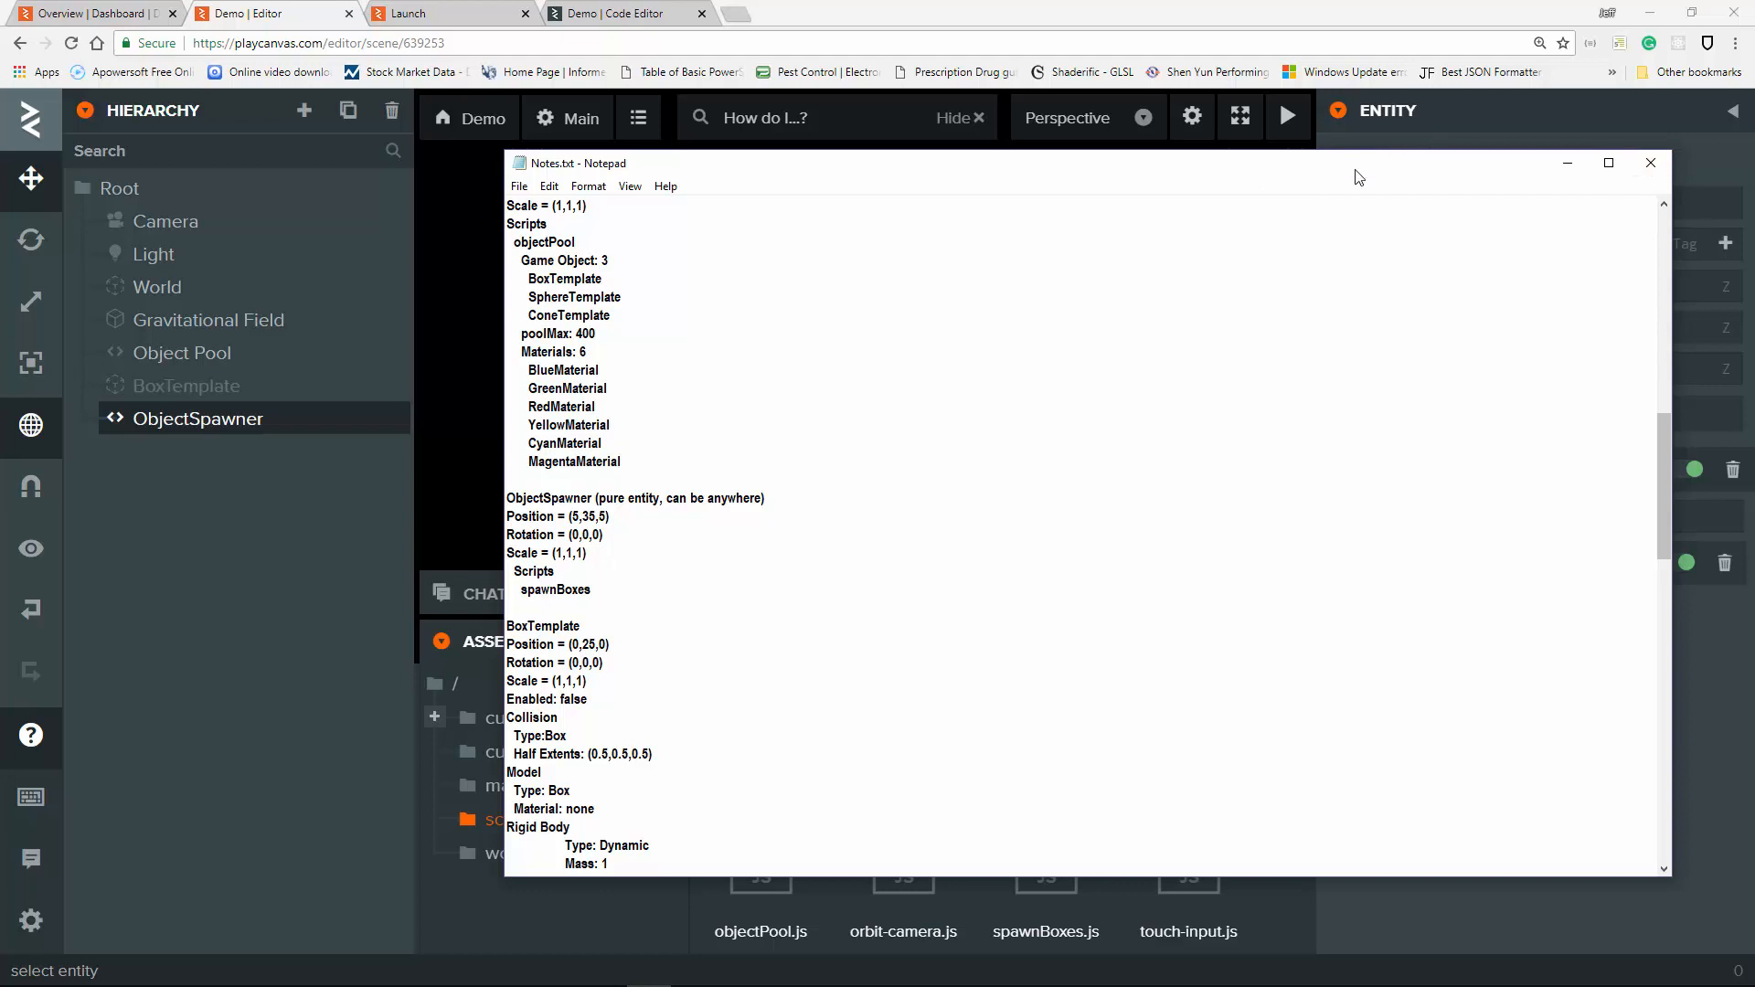
pyautogui.moveTo(1240, 164); pyautogui.dragTo(1754, 205)
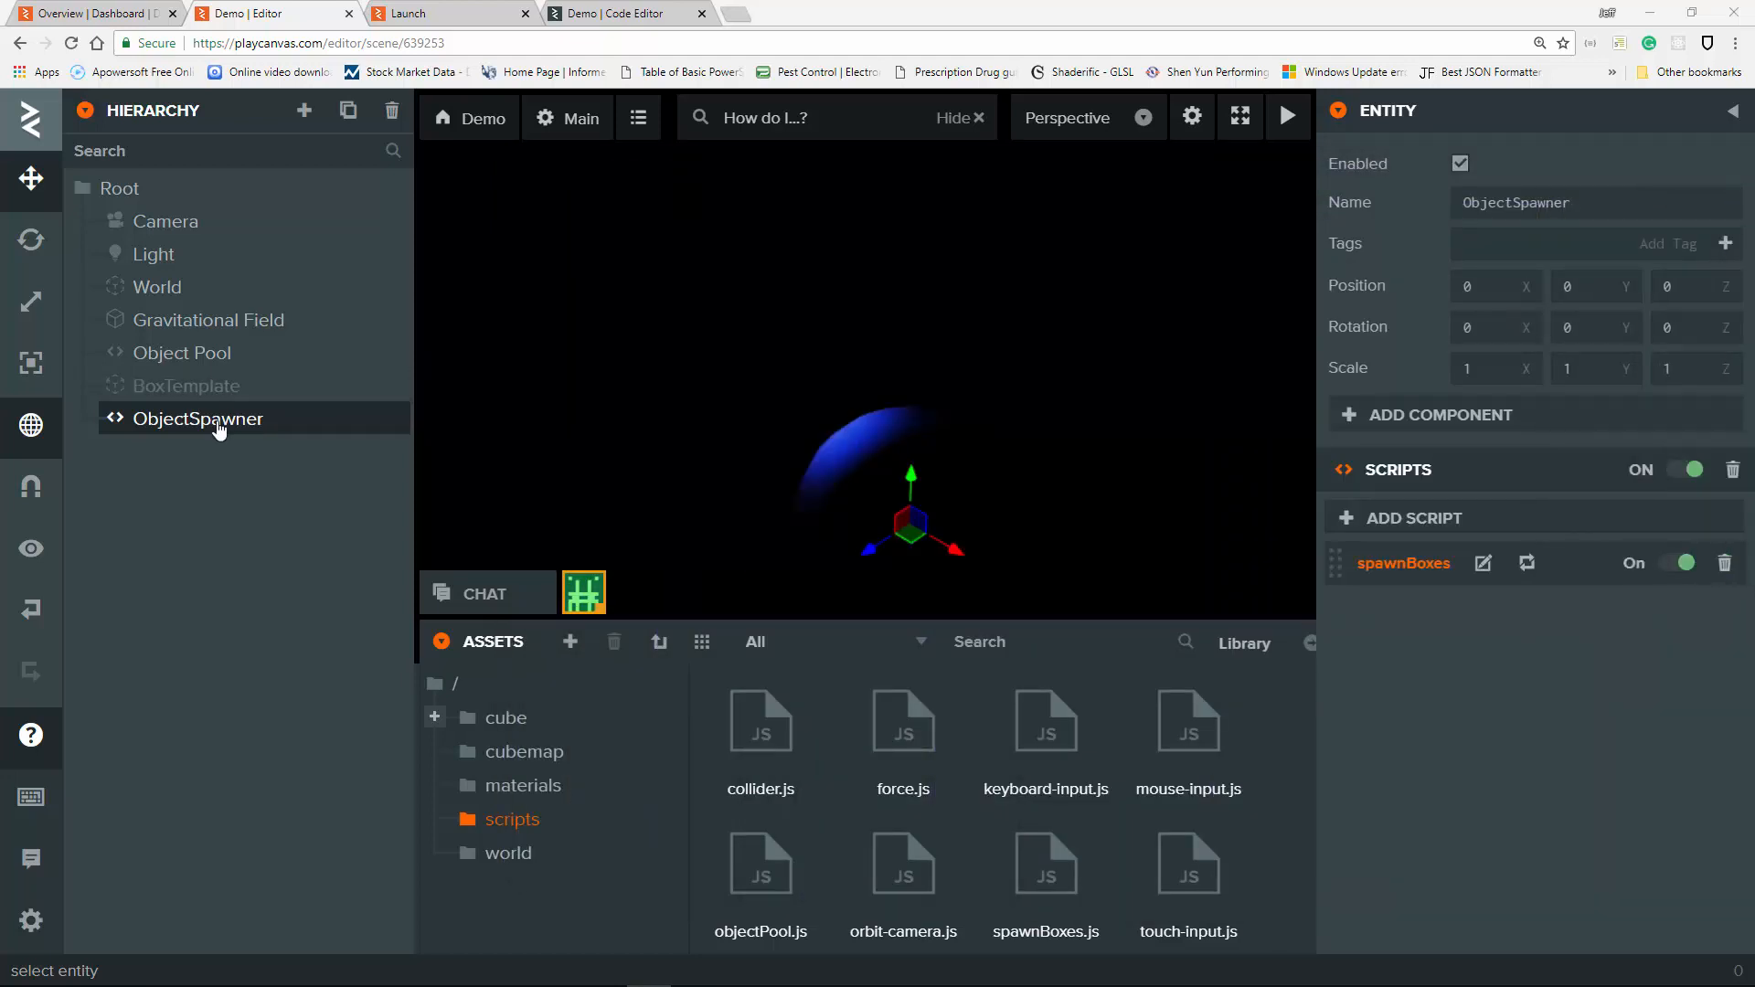
# Set the ObjectSpawner entity's position to X 5, Y 35, Z 5.
pyautogui.click(1462, 287)
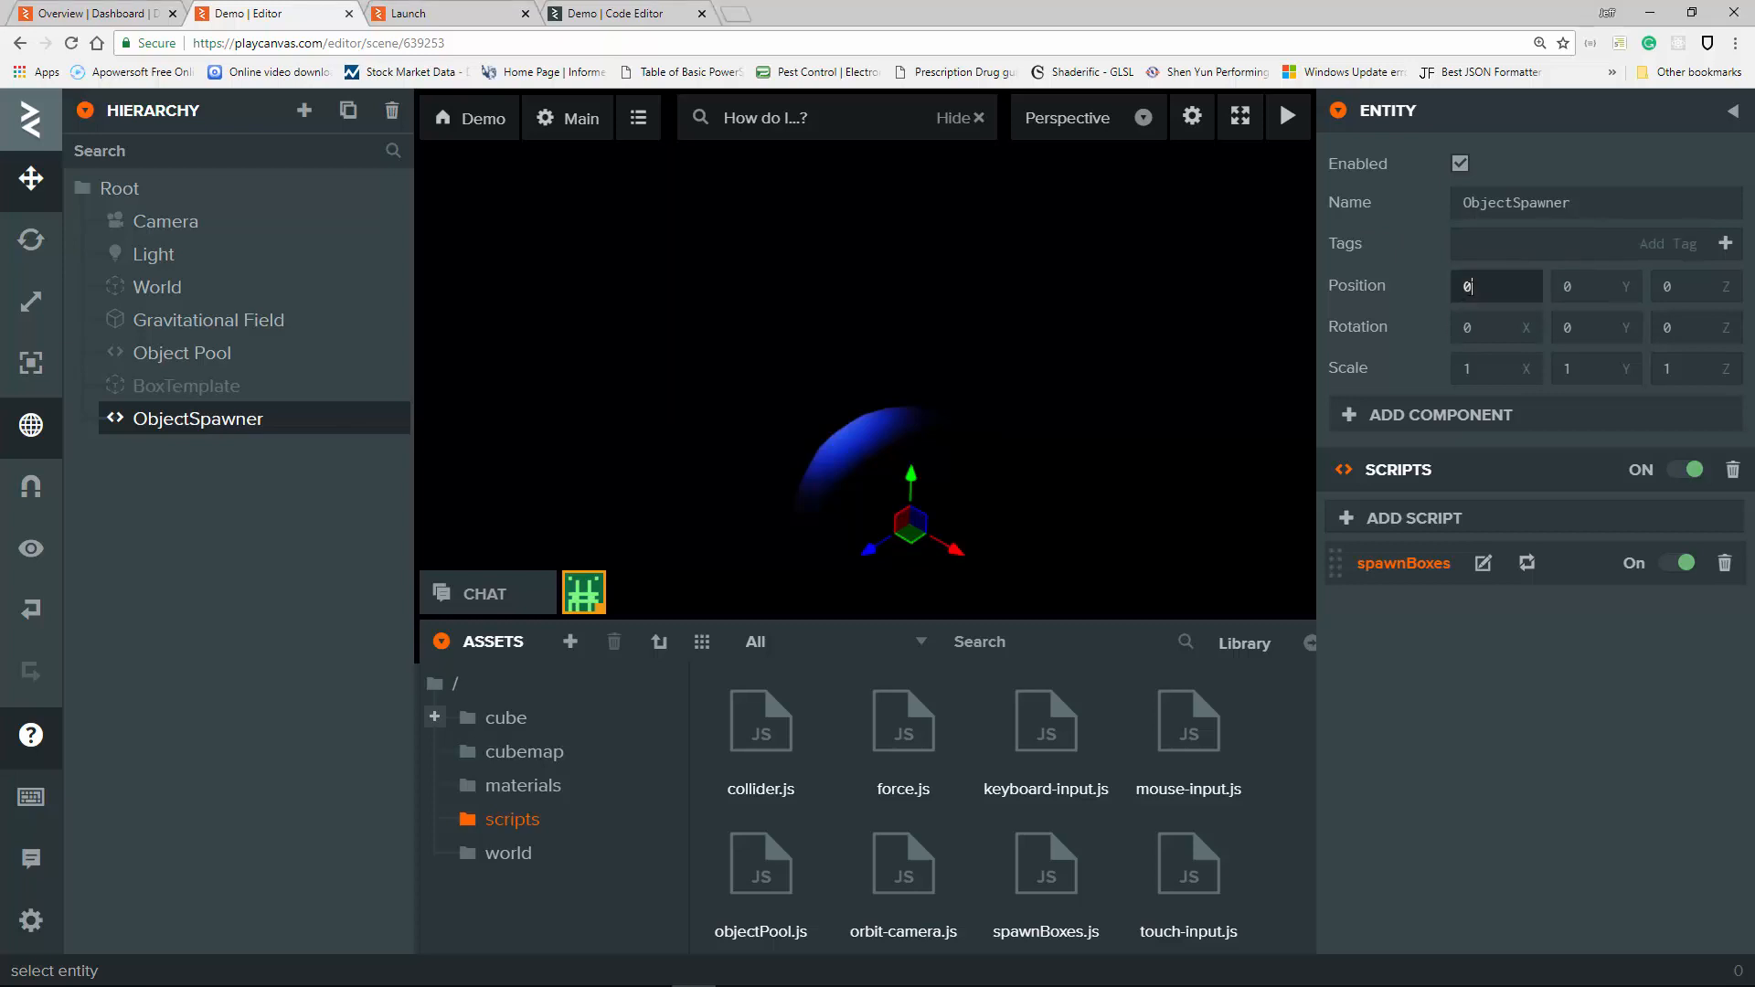
pyautogui.write('5')
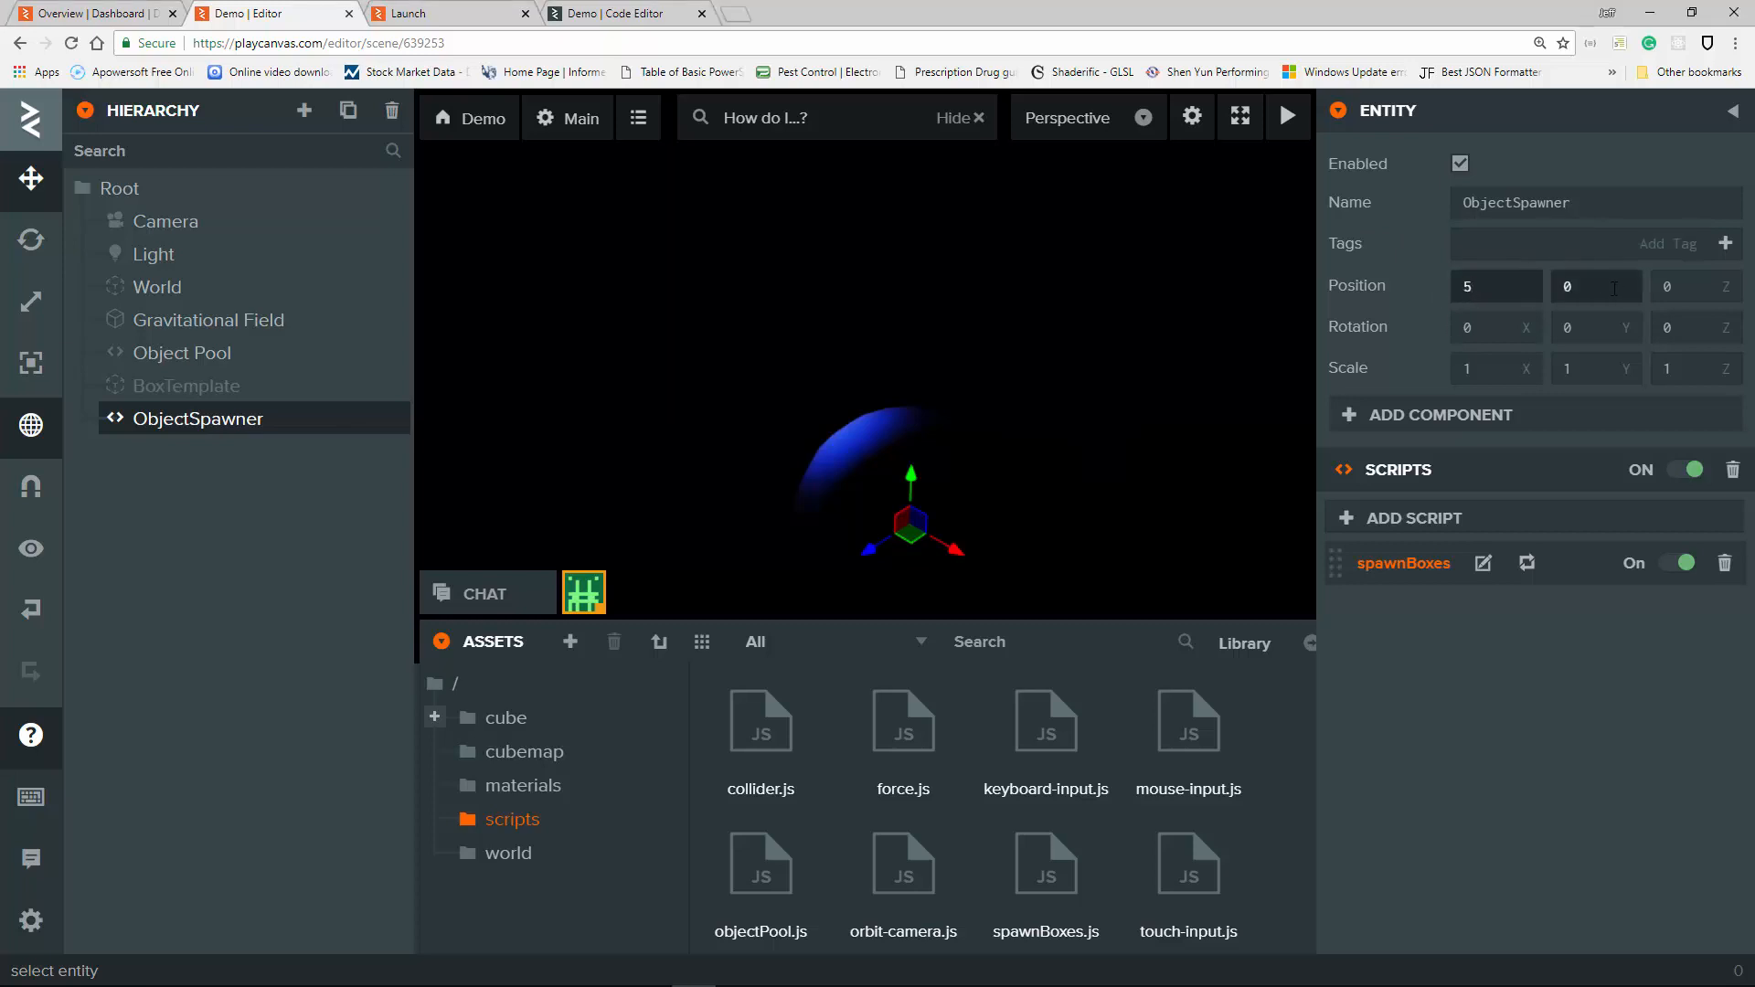
pyautogui.press('Tab')
pyautogui.write('35')
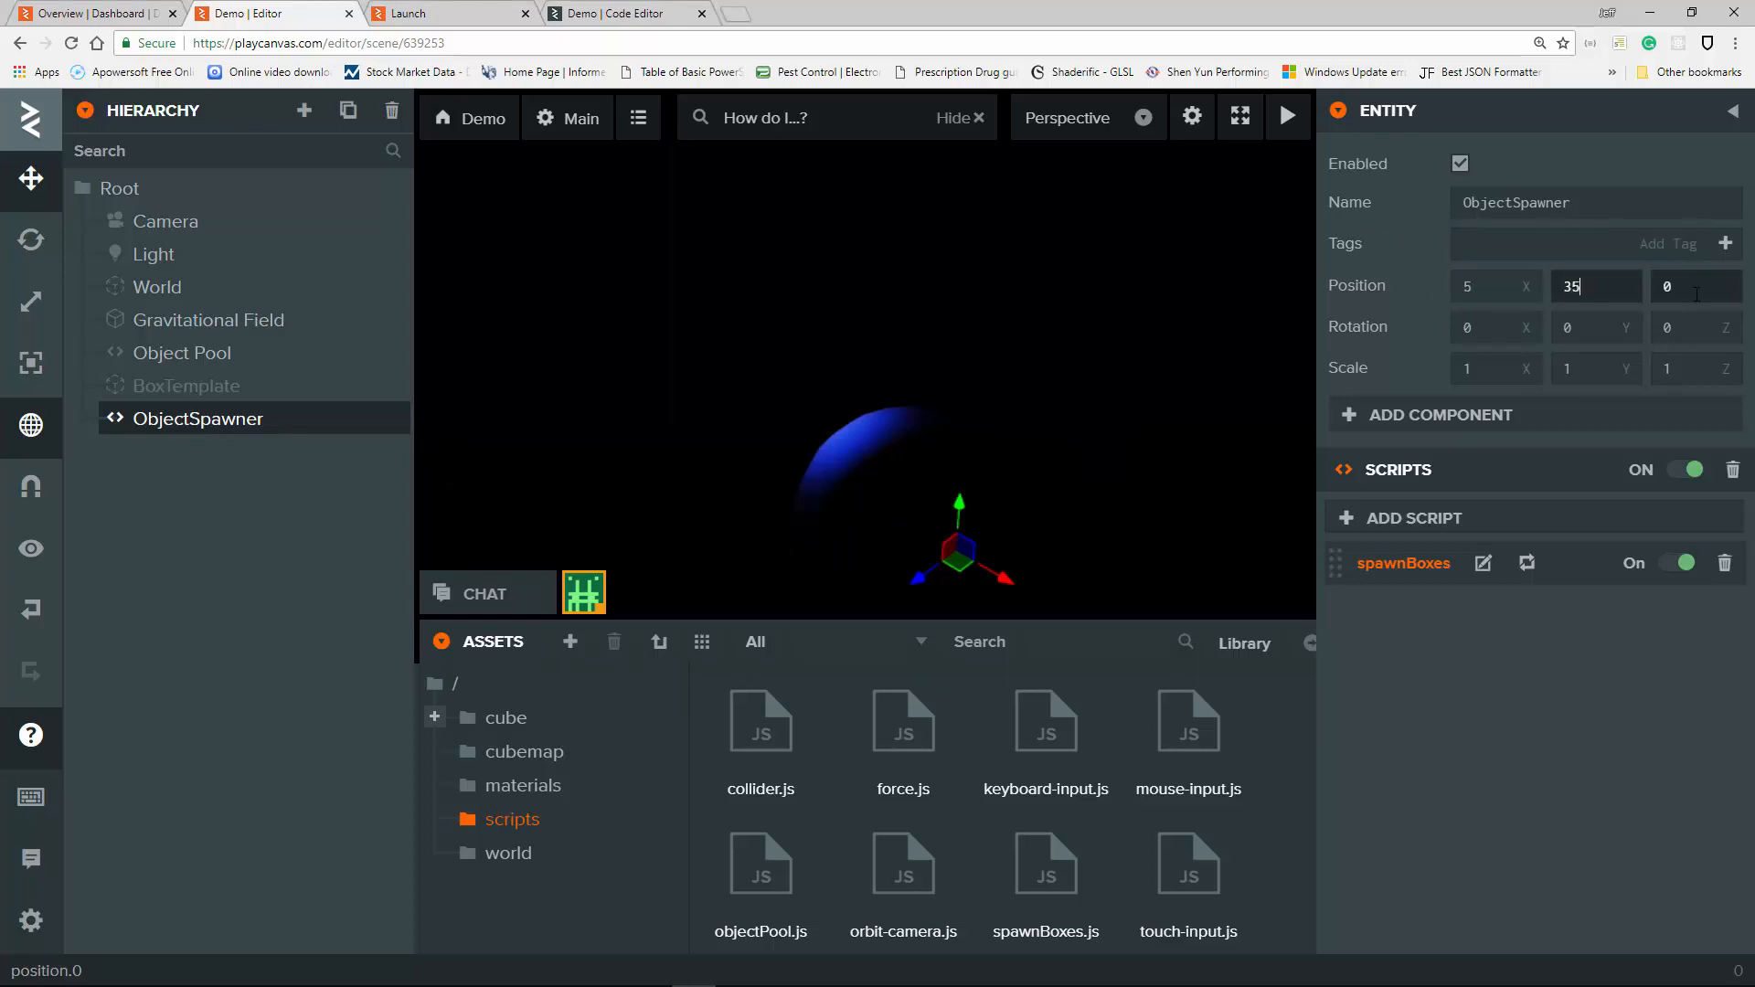
pyautogui.click(1659, 286)
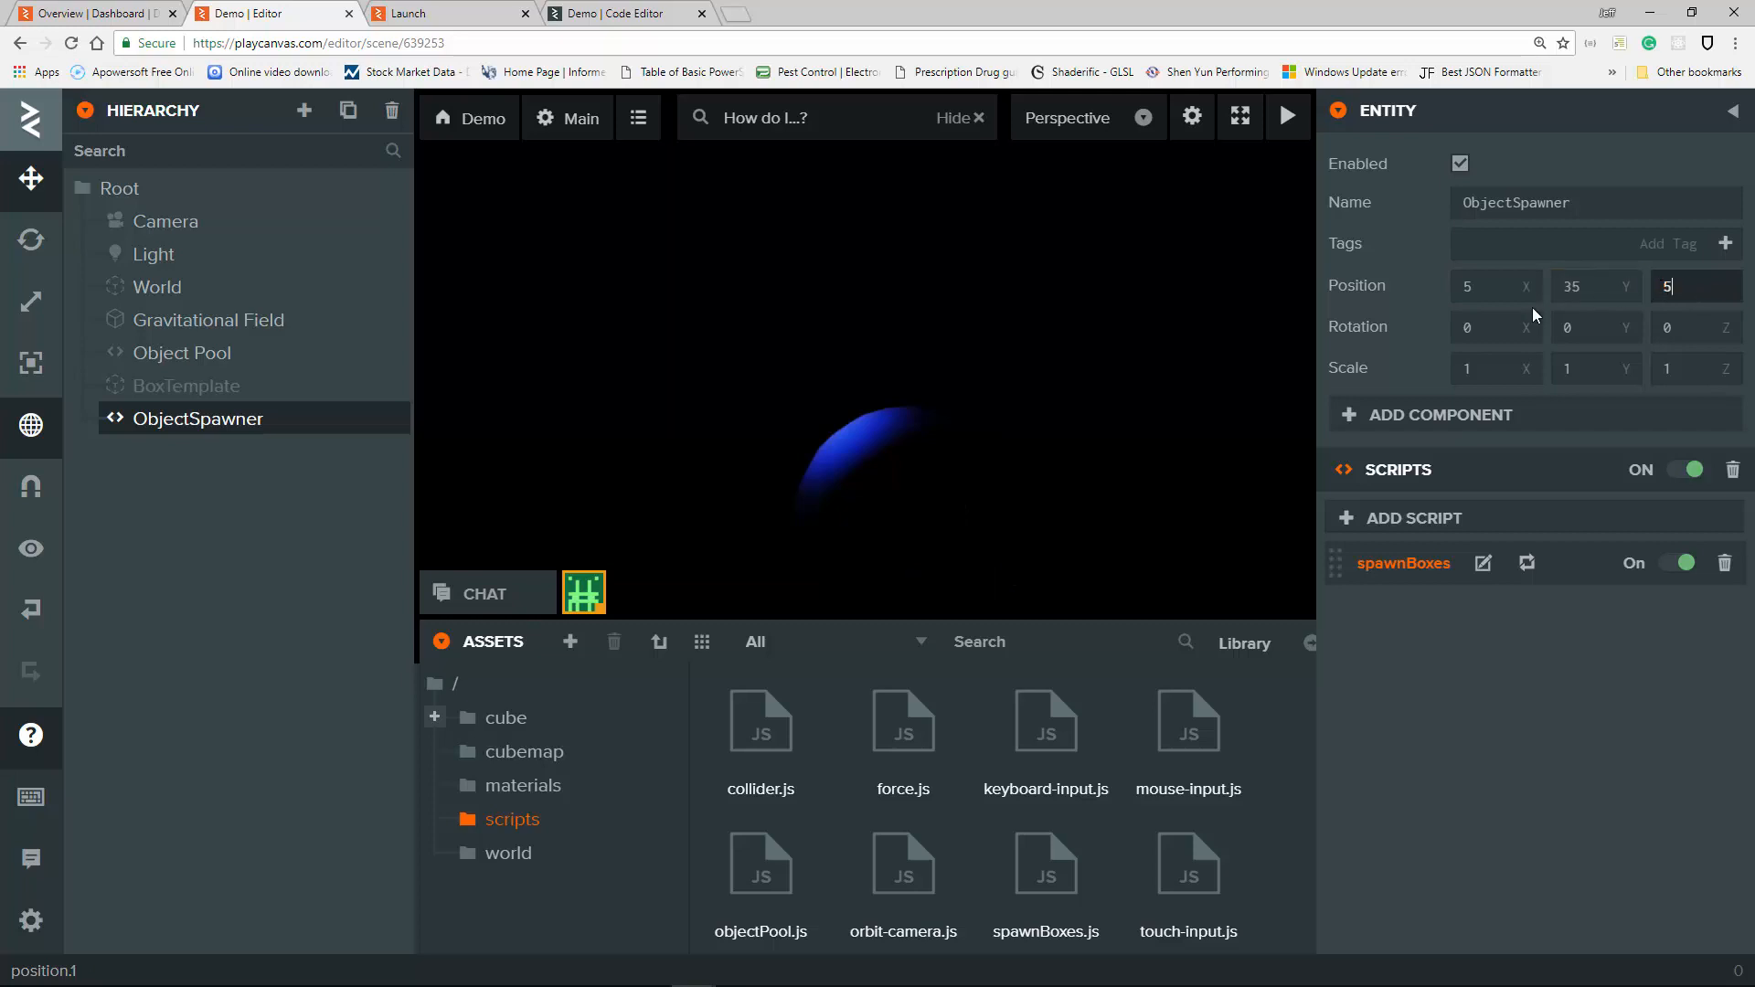
# Reload the launched scene to test the boxes with the ObjectSpawner's new position.
pyautogui.click(1502, 287)
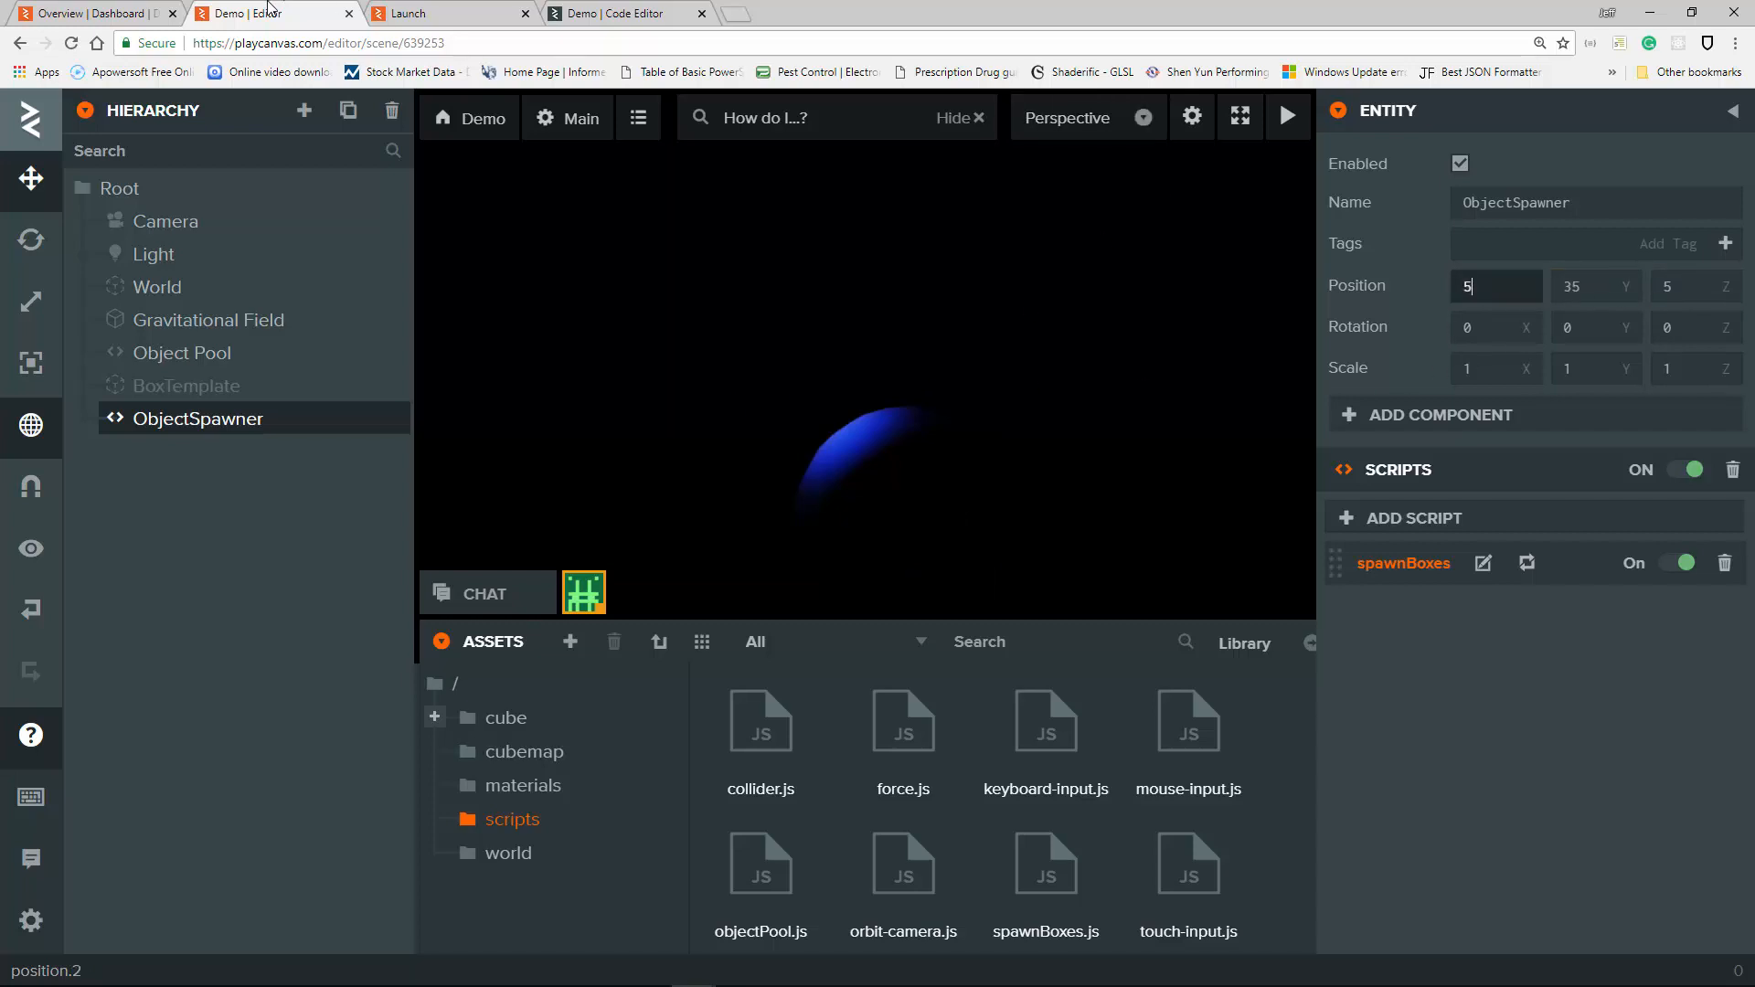
pyautogui.click(402, 14)
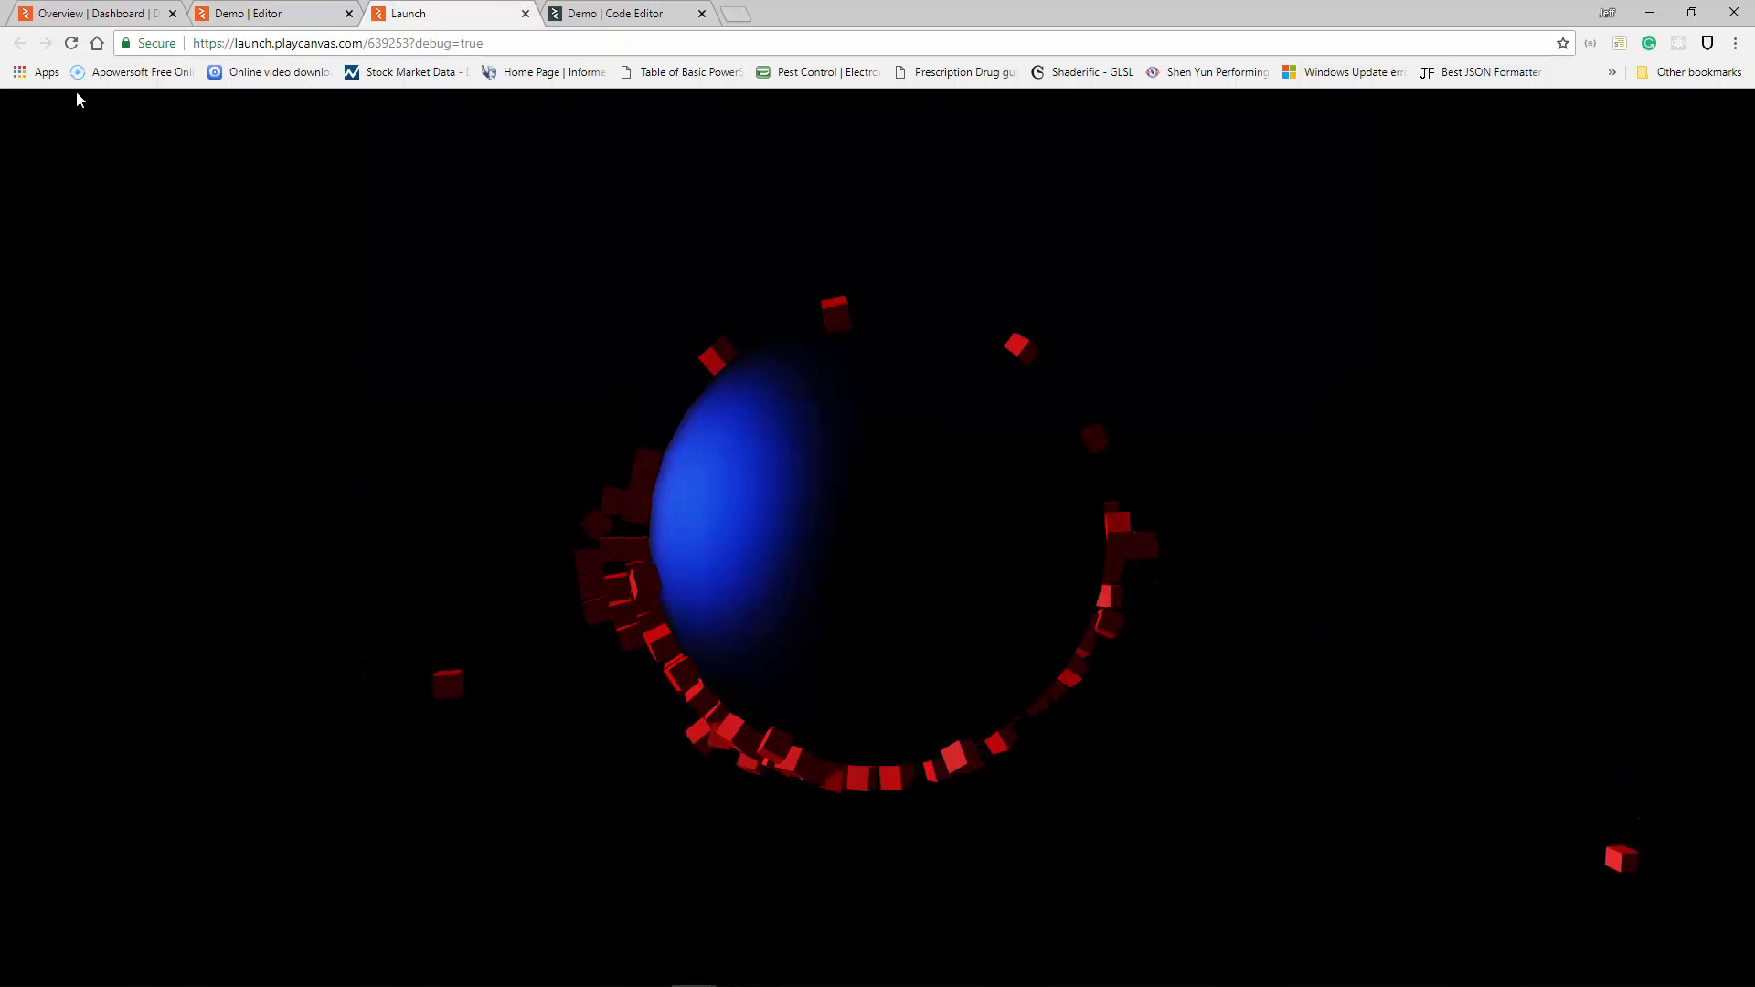
pyautogui.click(74, 44)
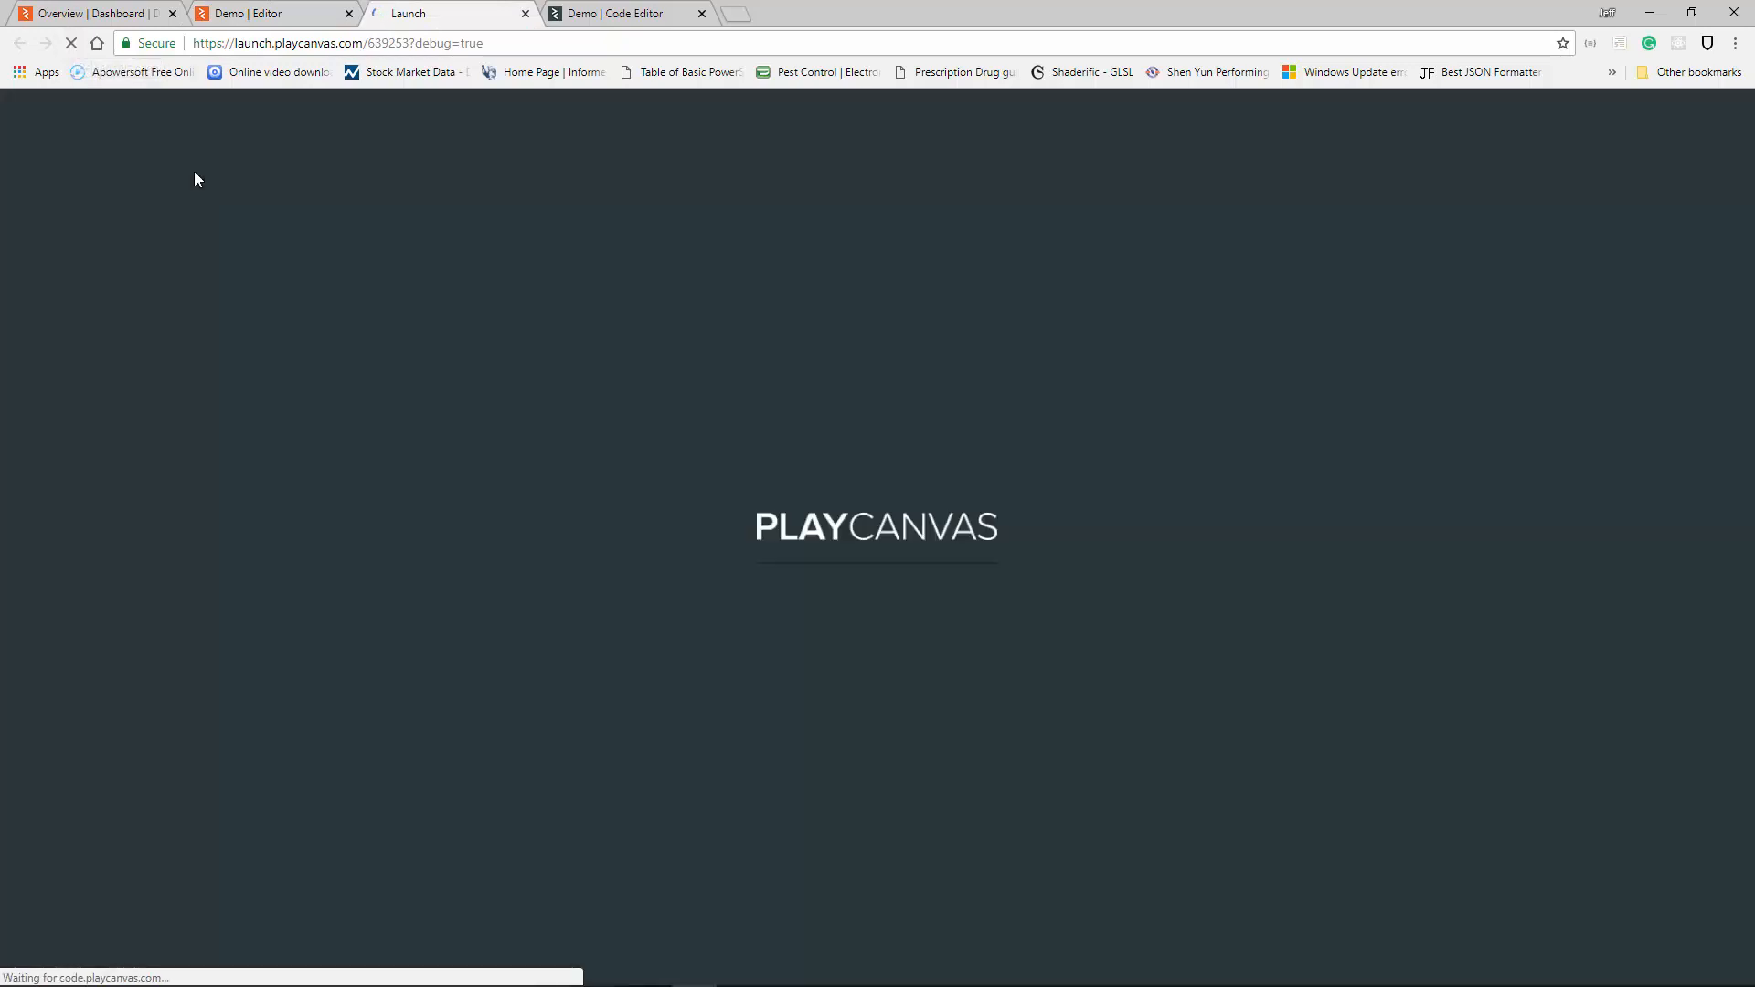
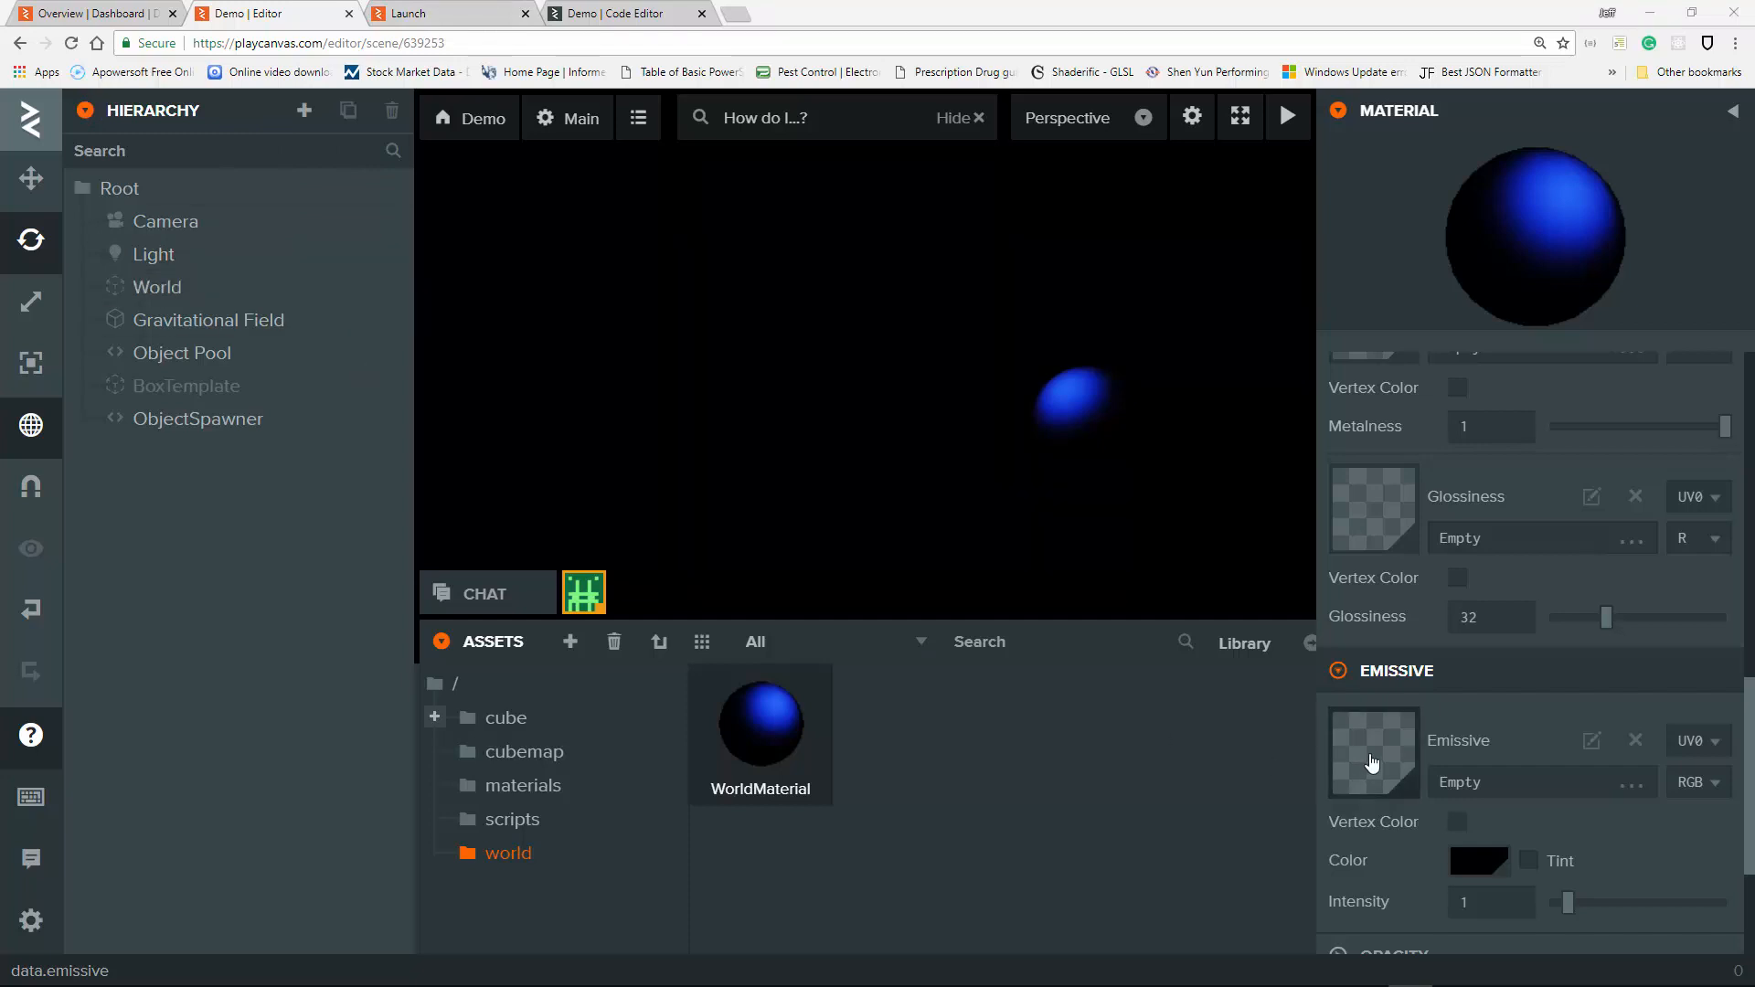
# Set WorldMaterial's emissive color to a dark blue, hex 0C0F5C.
pyautogui.click(1338, 669)
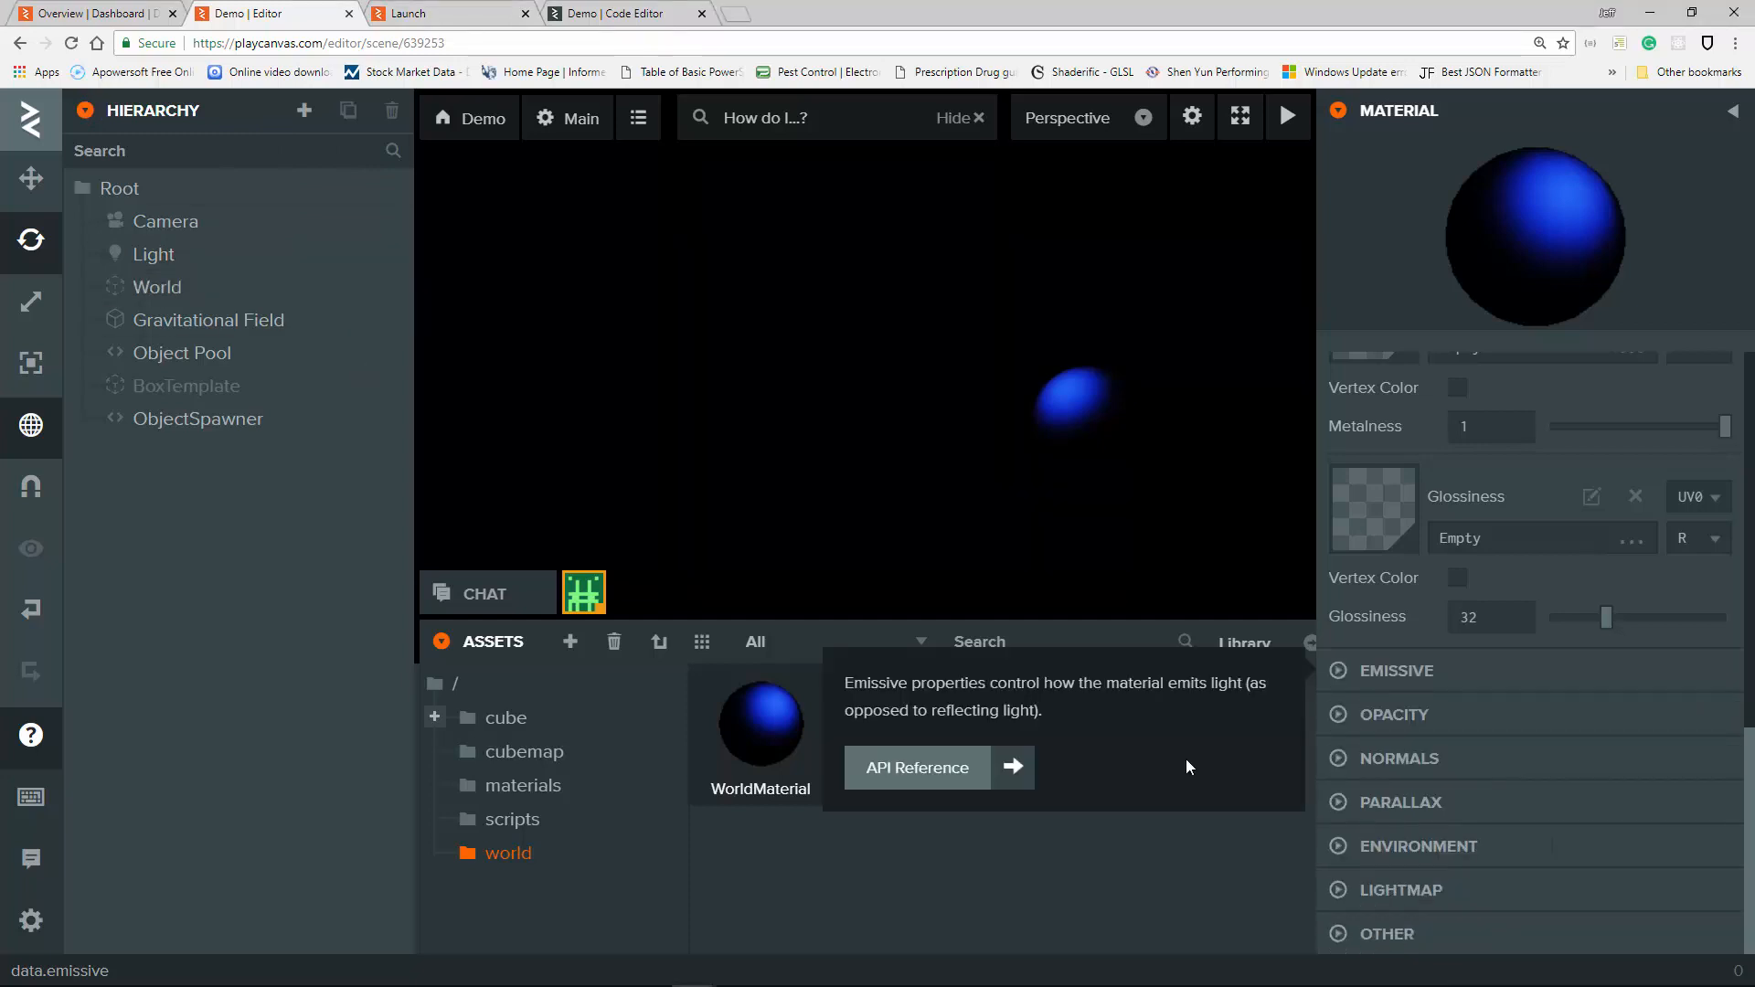
pyautogui.scroll(15, 1500, 726)
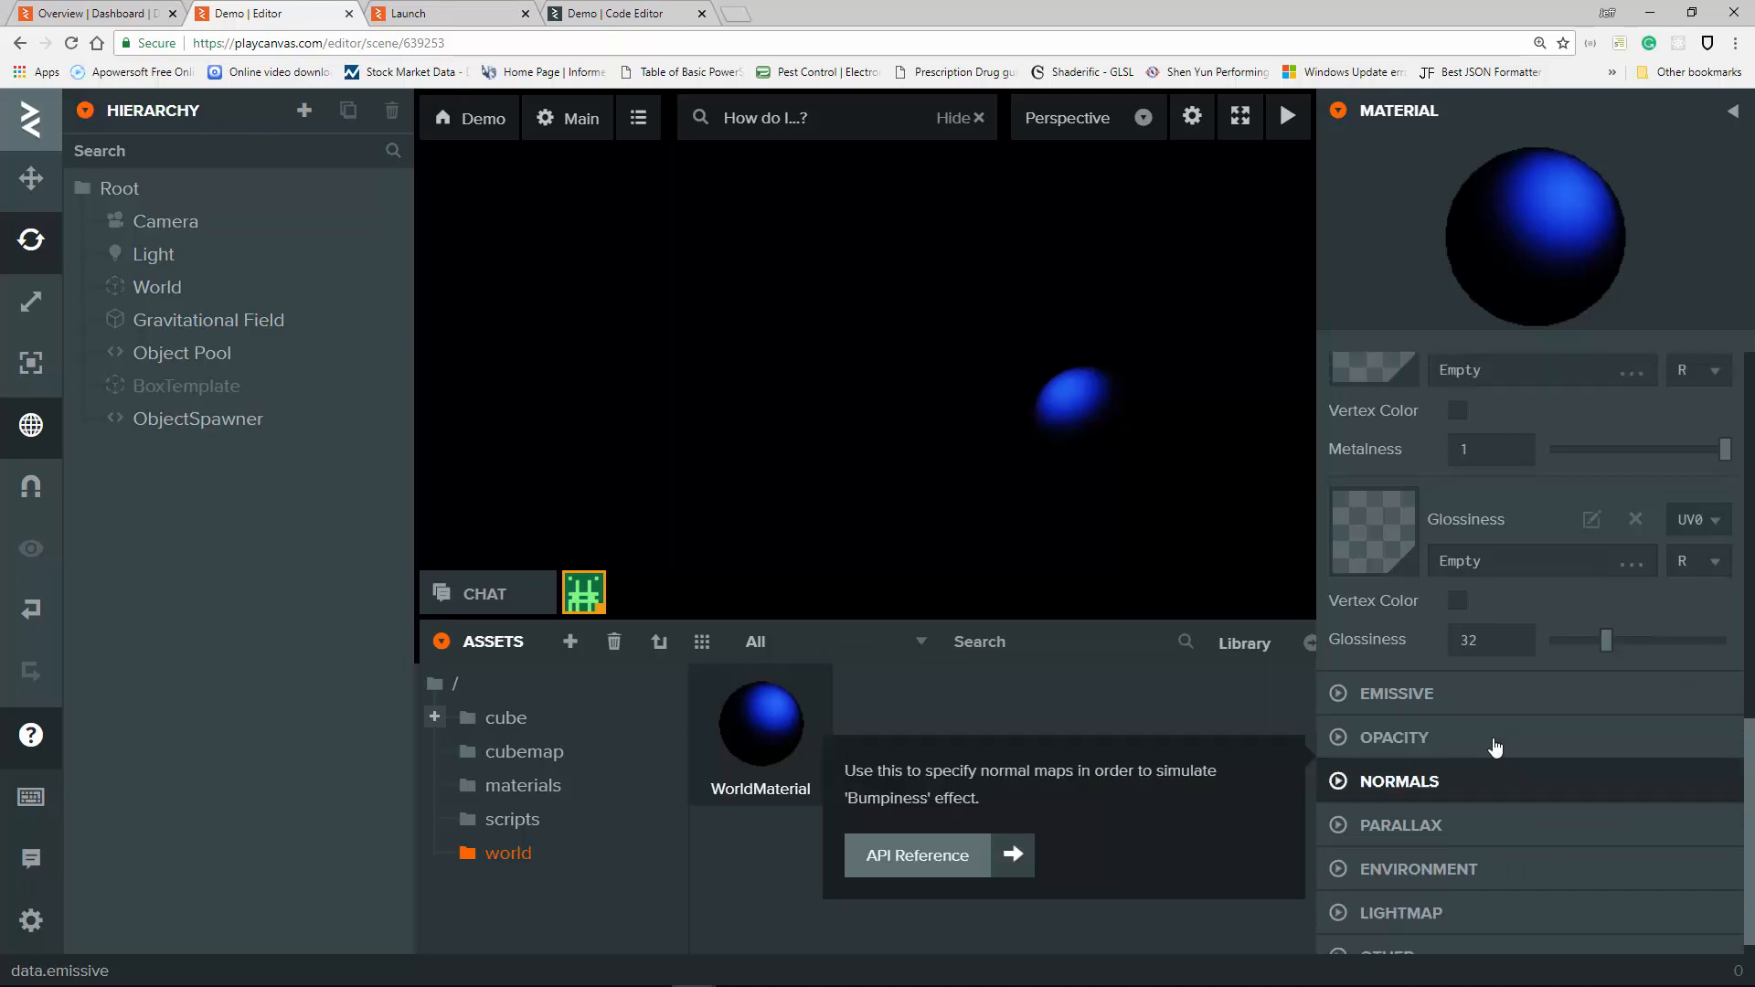
pyautogui.click(759, 736)
pyautogui.click(727, 775)
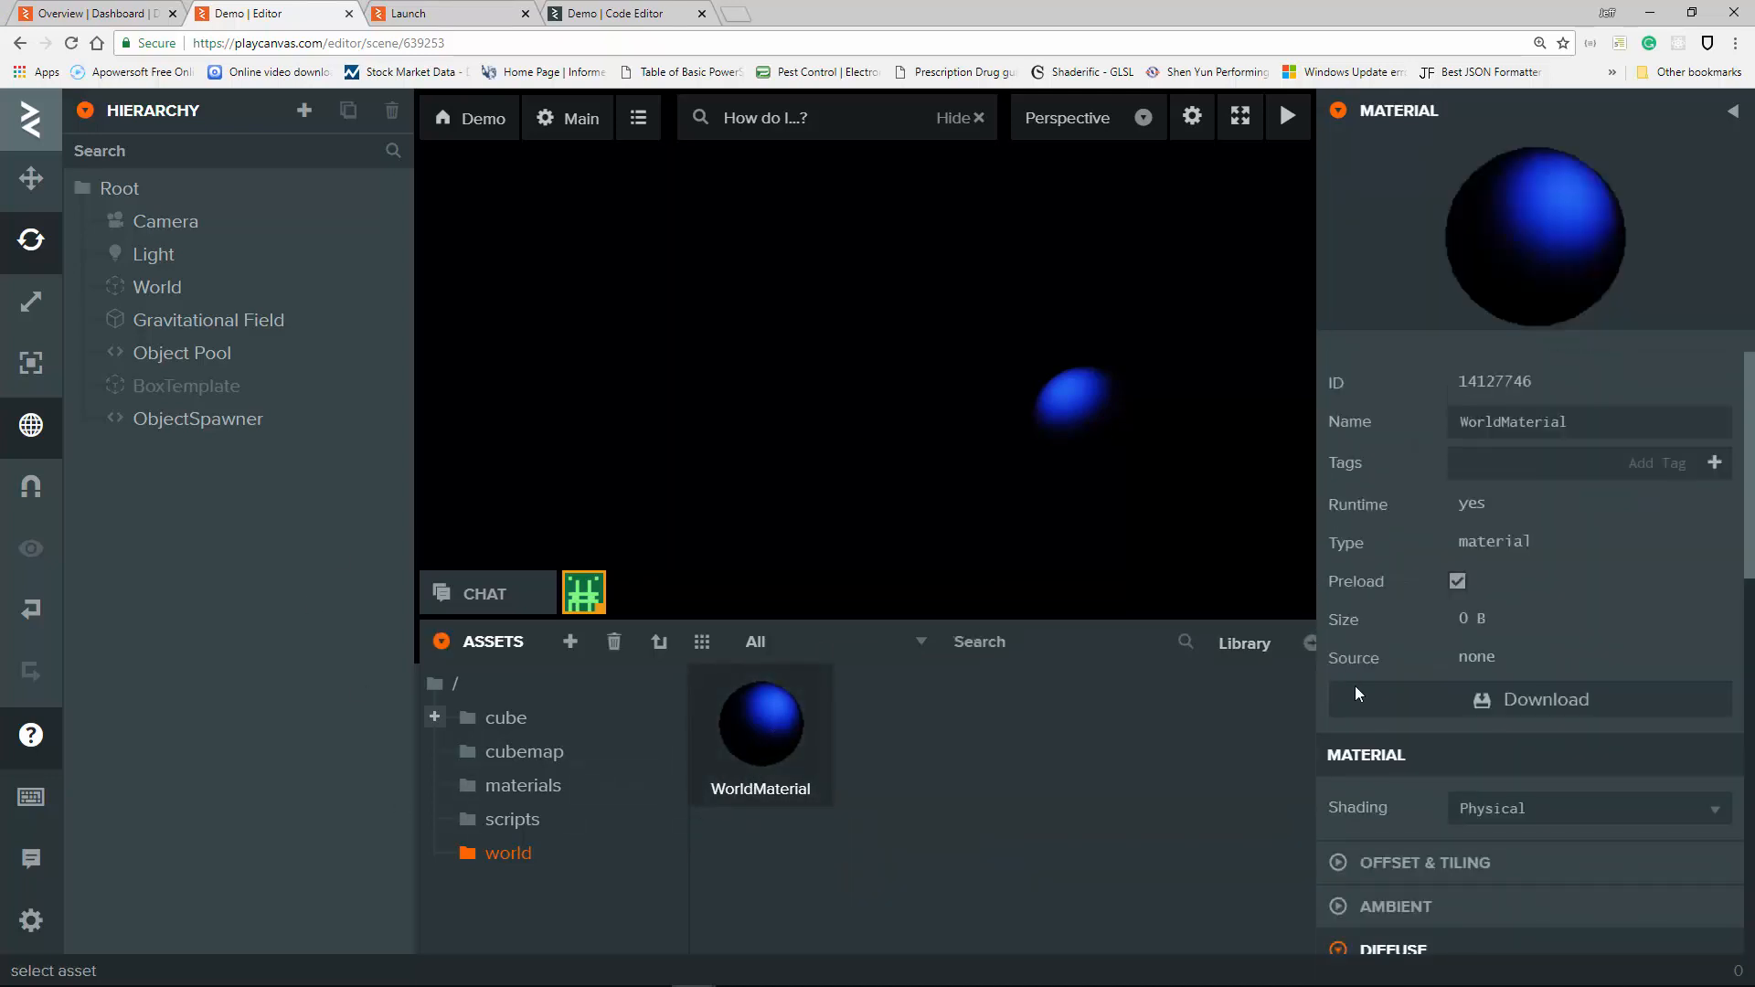
pyautogui.scroll(-5, 1354, 686)
pyautogui.scroll(-4, 1371, 759)
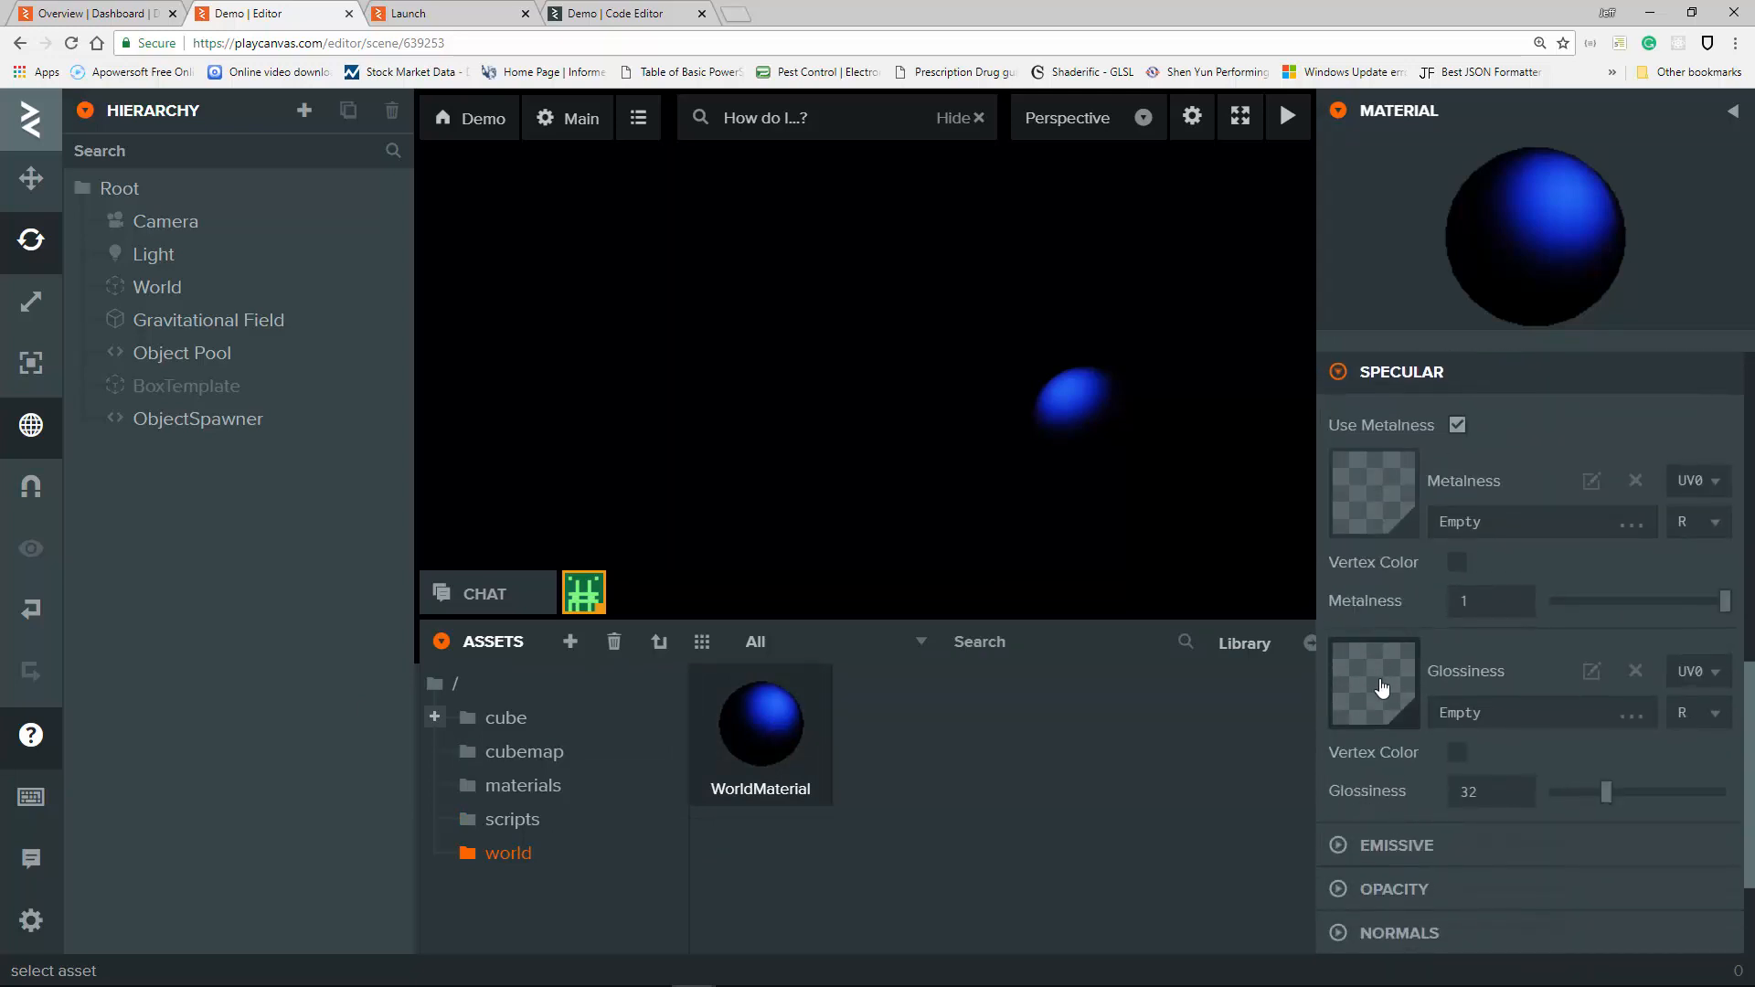
pyautogui.scroll(-2, 1371, 686)
pyautogui.click(1354, 684)
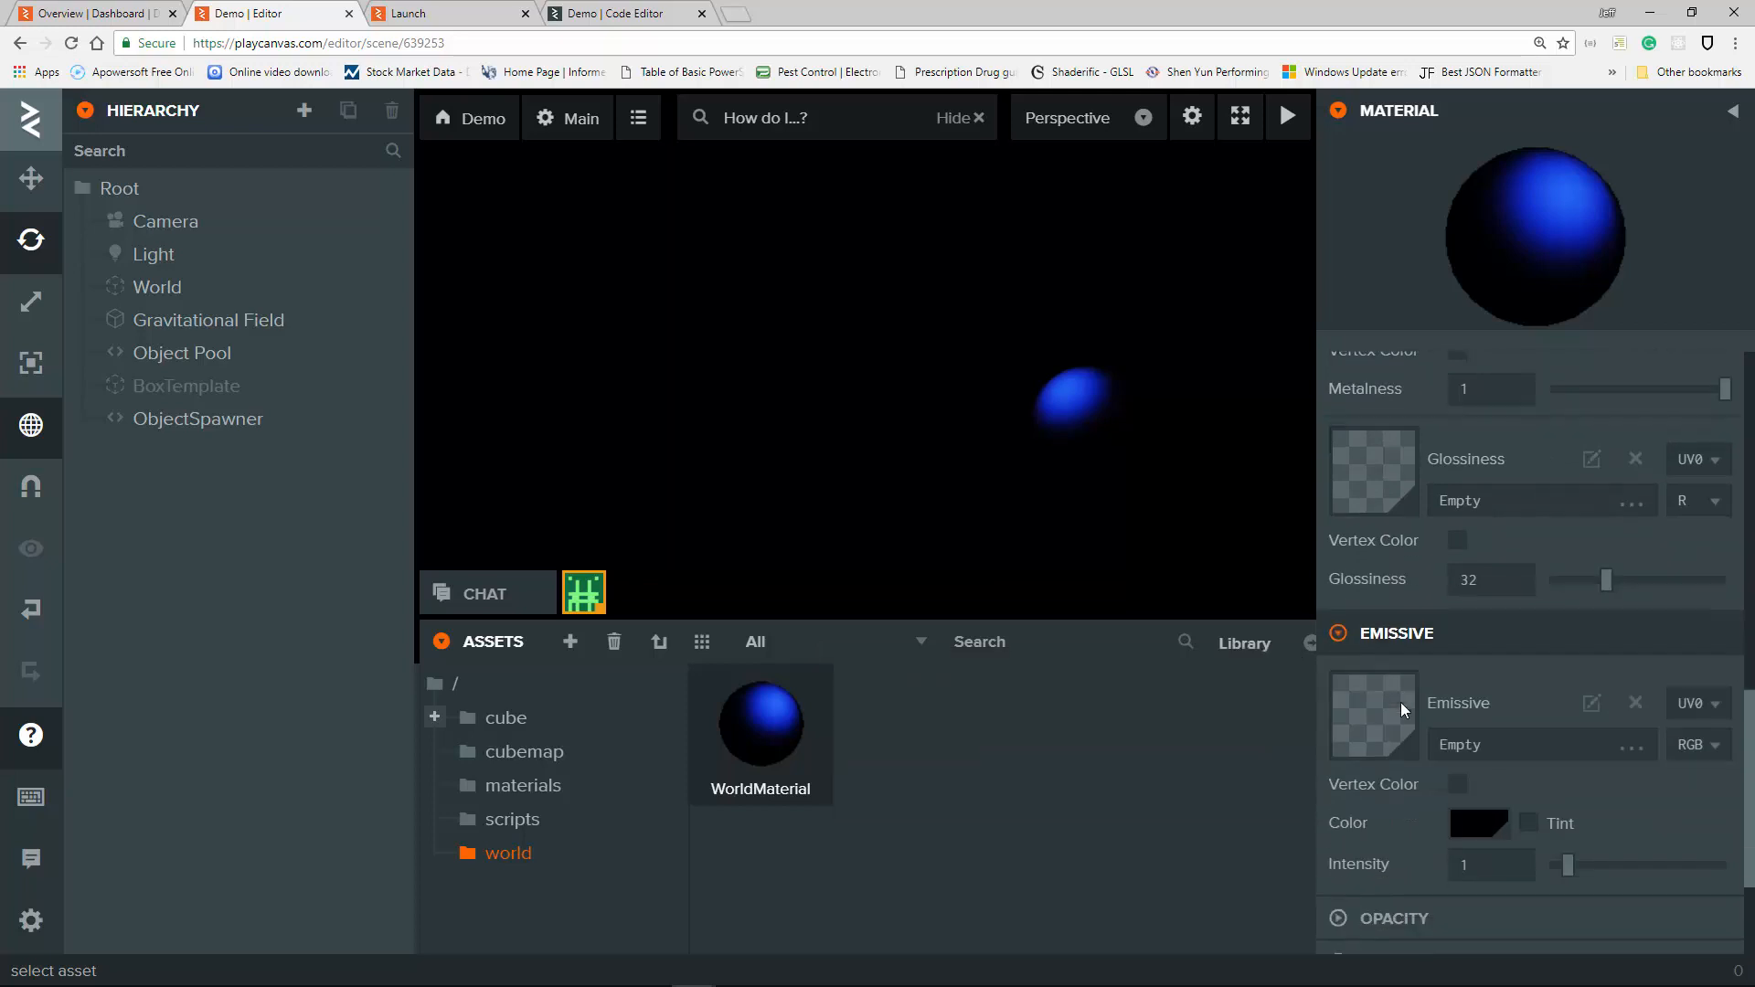
pyautogui.scroll(-2, 1400, 702)
pyautogui.click(1485, 629)
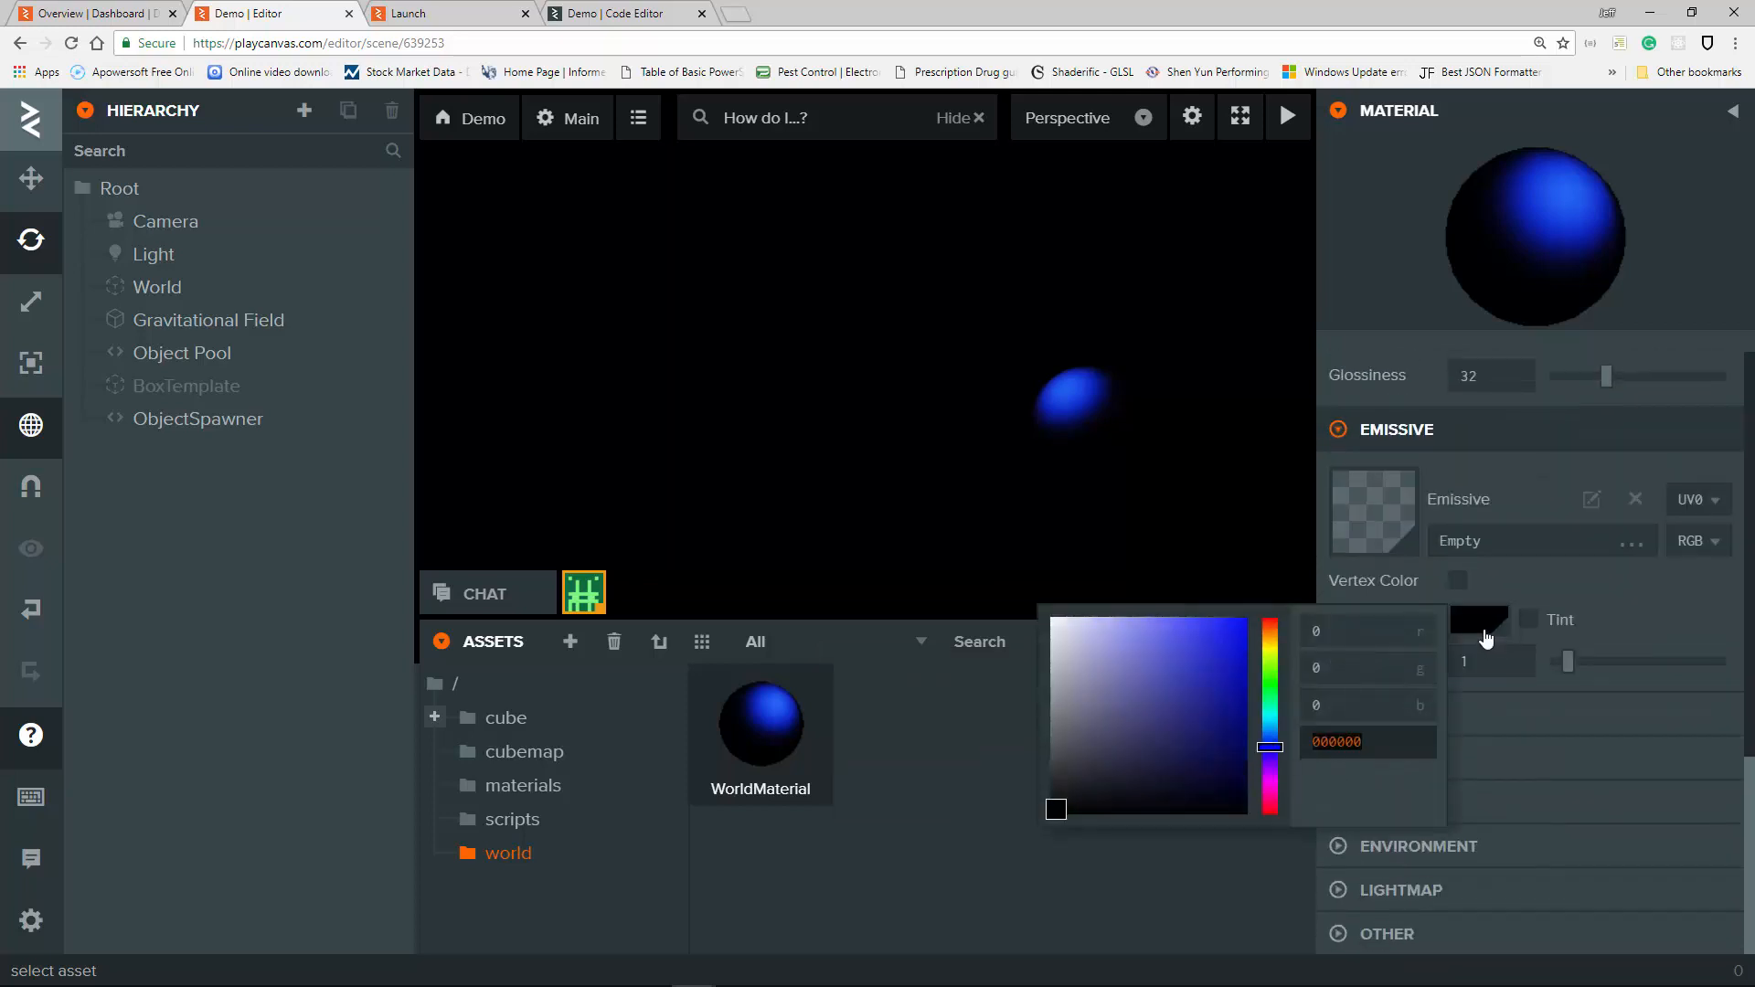
pyautogui.write('610C0C')
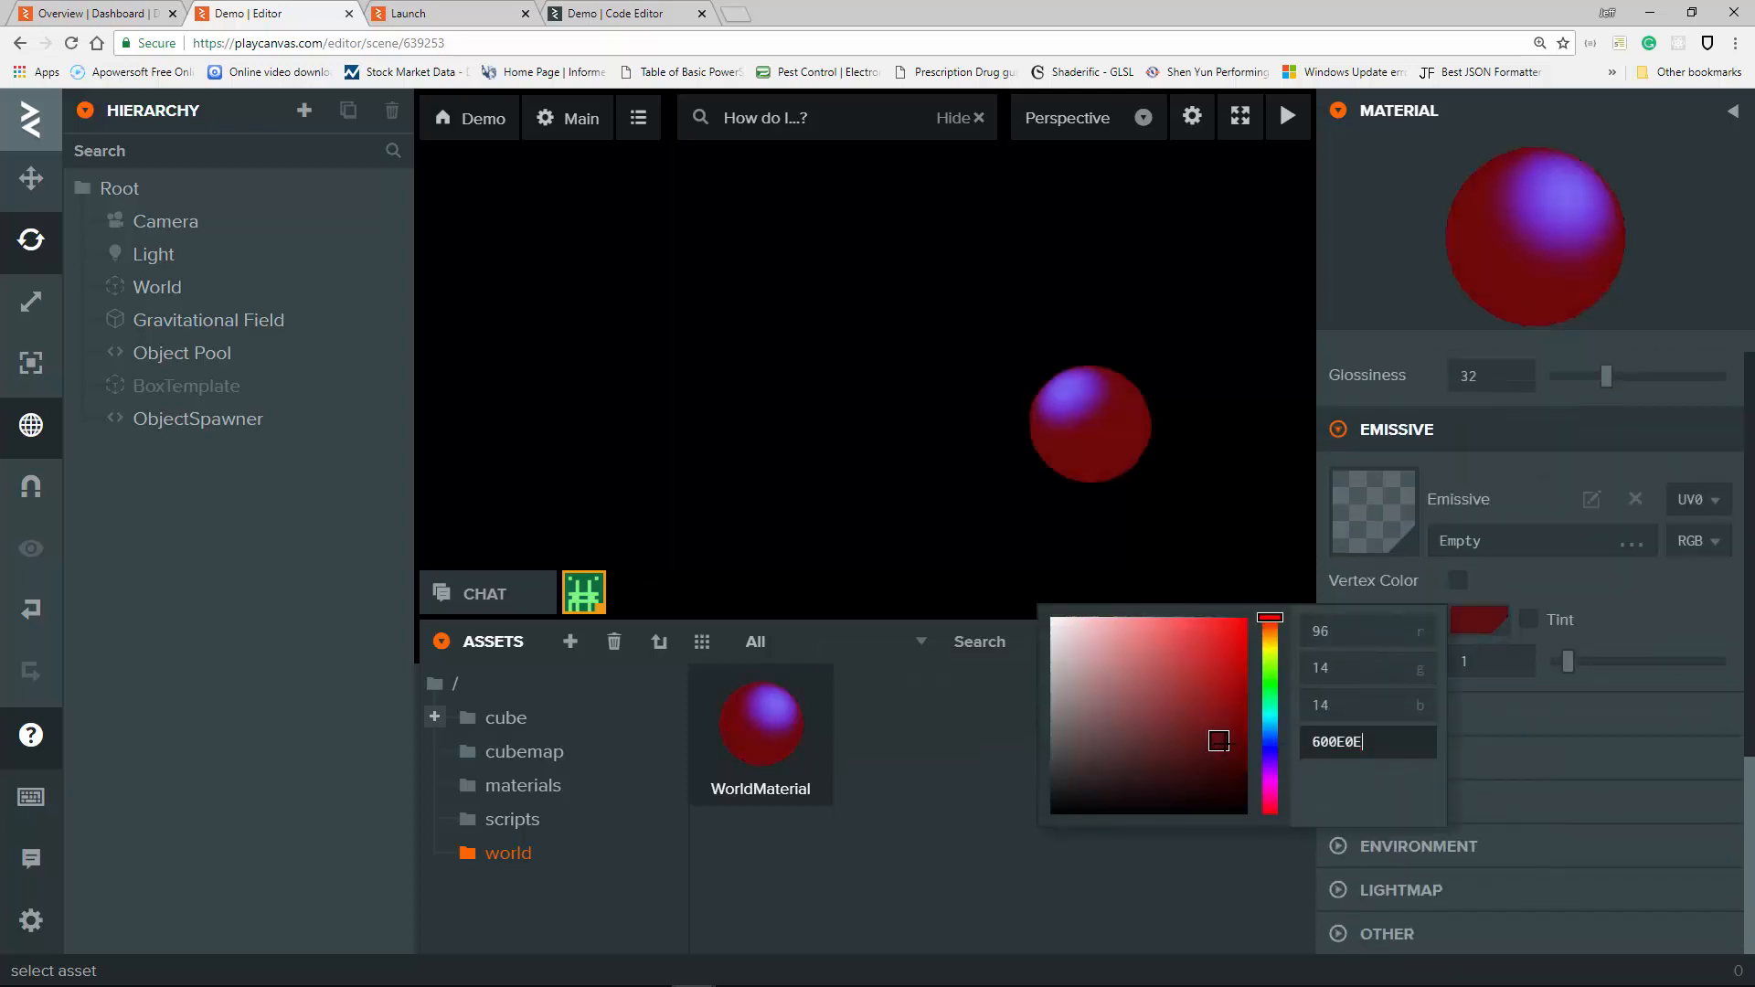
pyautogui.click(1268, 747)
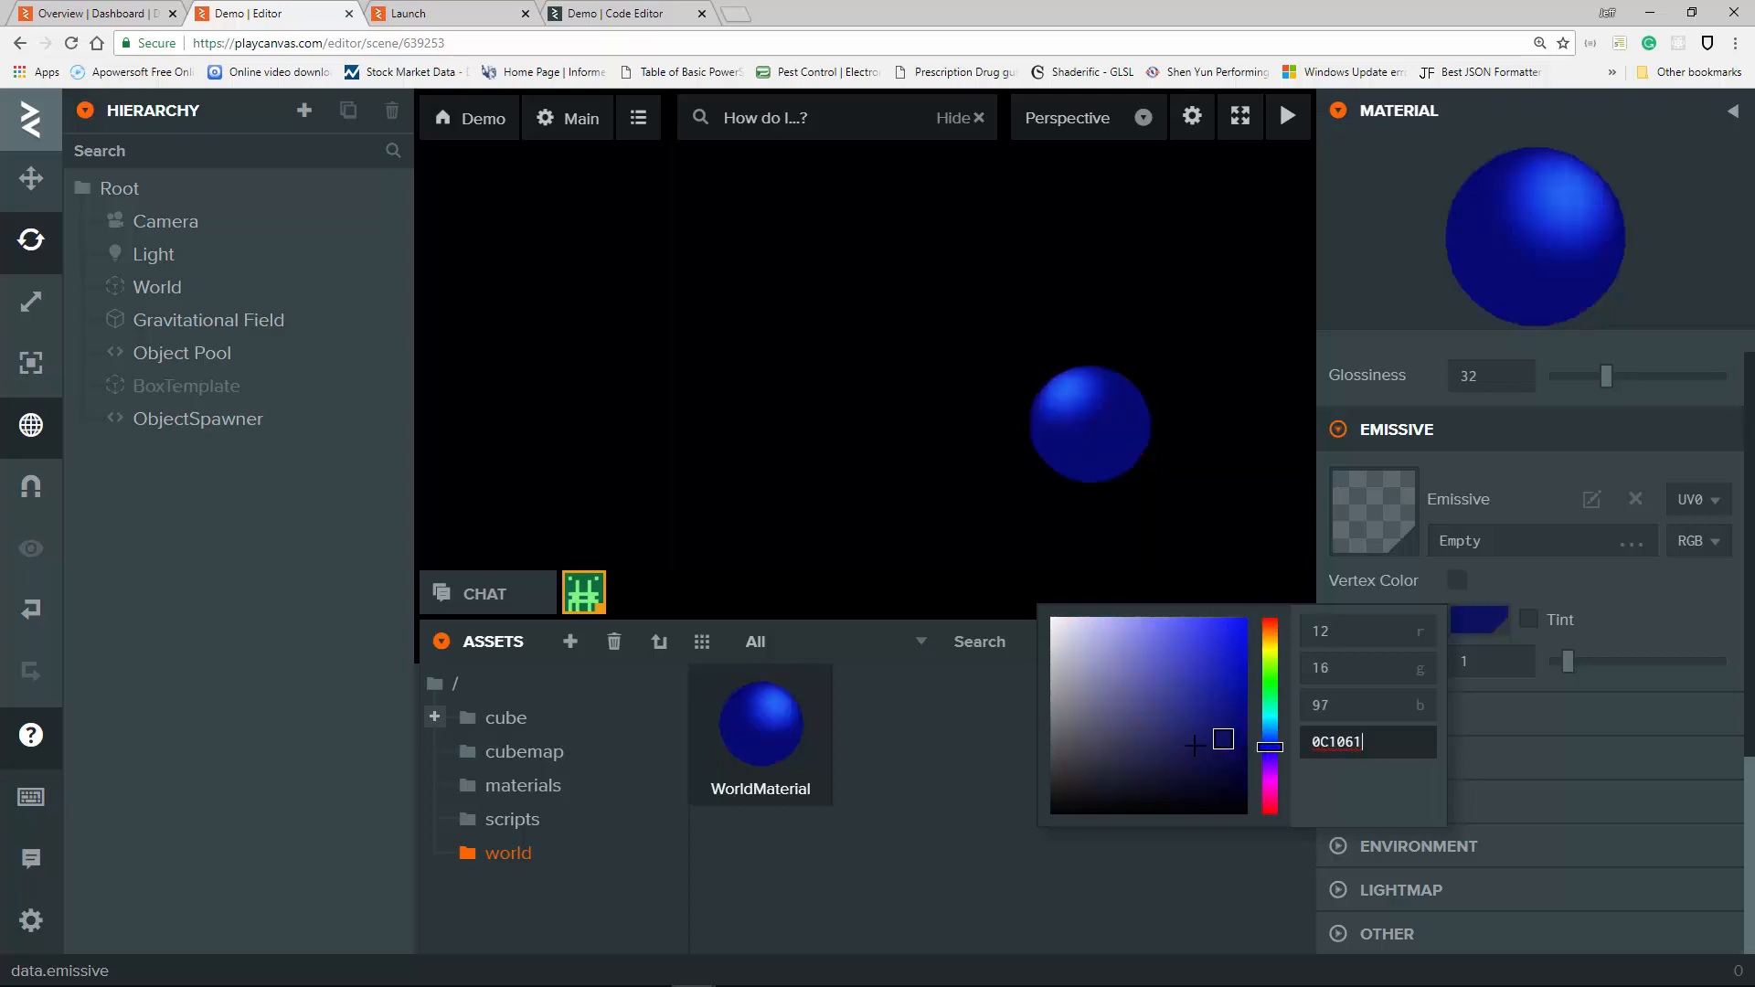
pyautogui.moveTo(1190, 745); pyautogui.dragTo(1224, 744)
# Reload the launched scene to check the world's emissive color and the box simulation up close, and return to the scene editor.
pyautogui.click(448, 14)
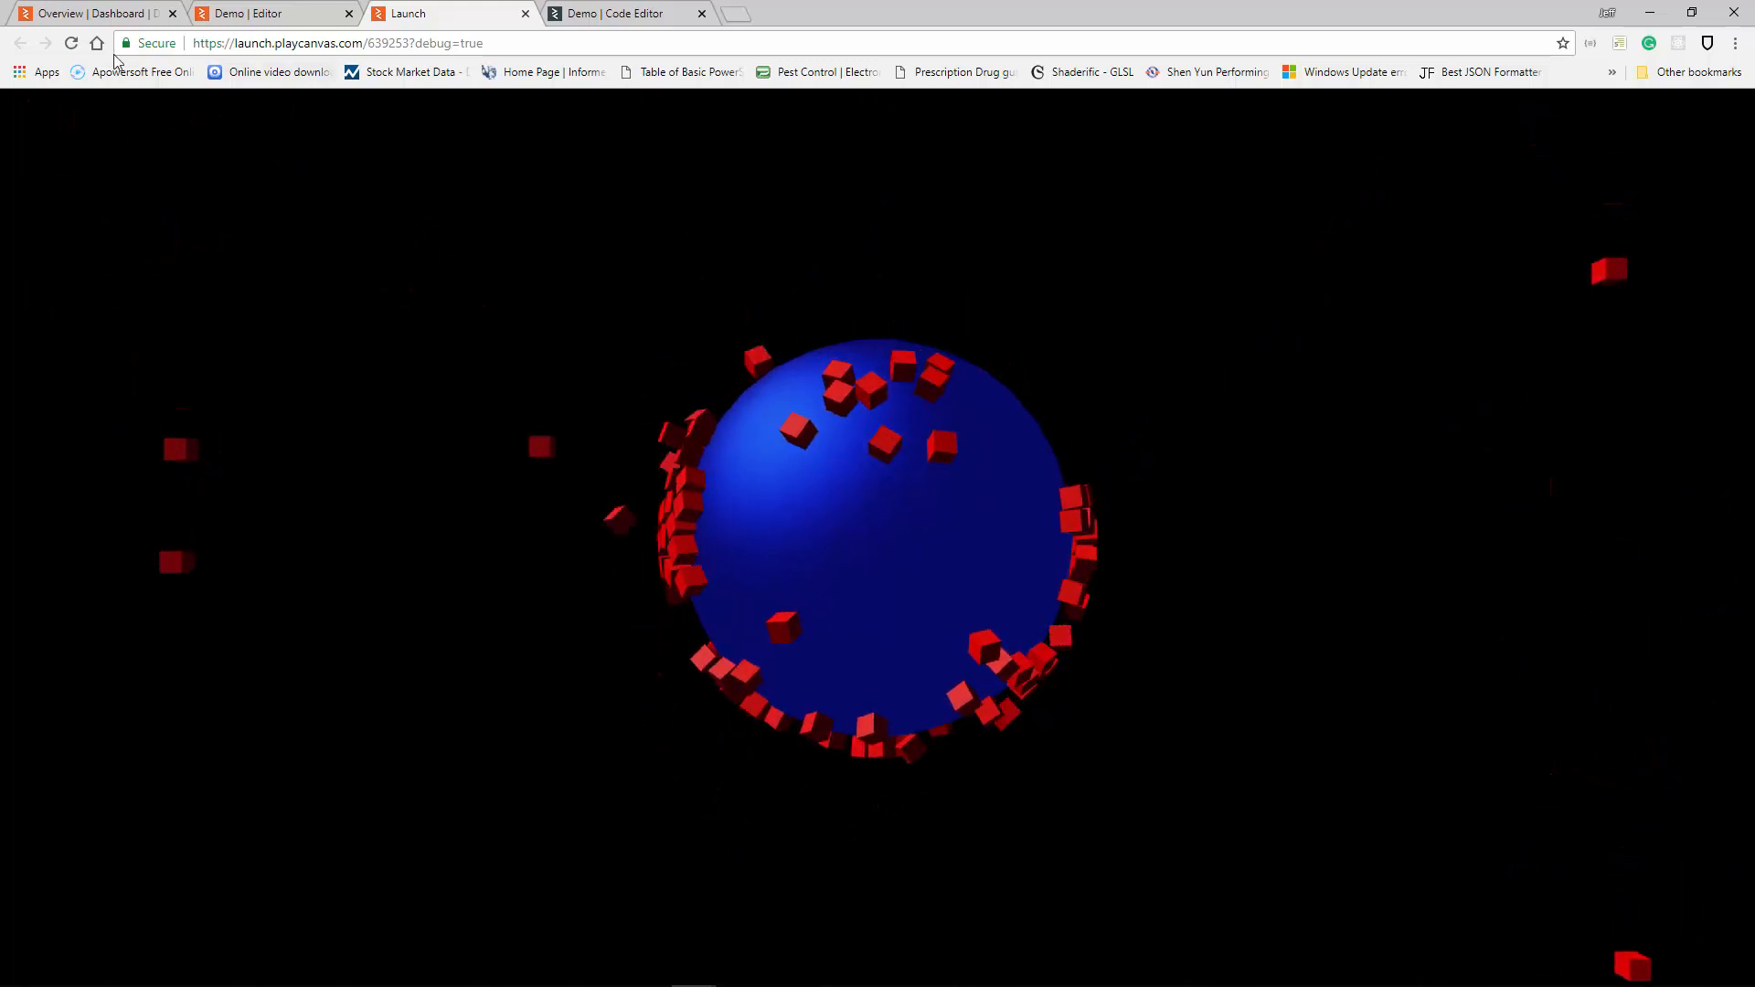
pyautogui.click(71, 43)
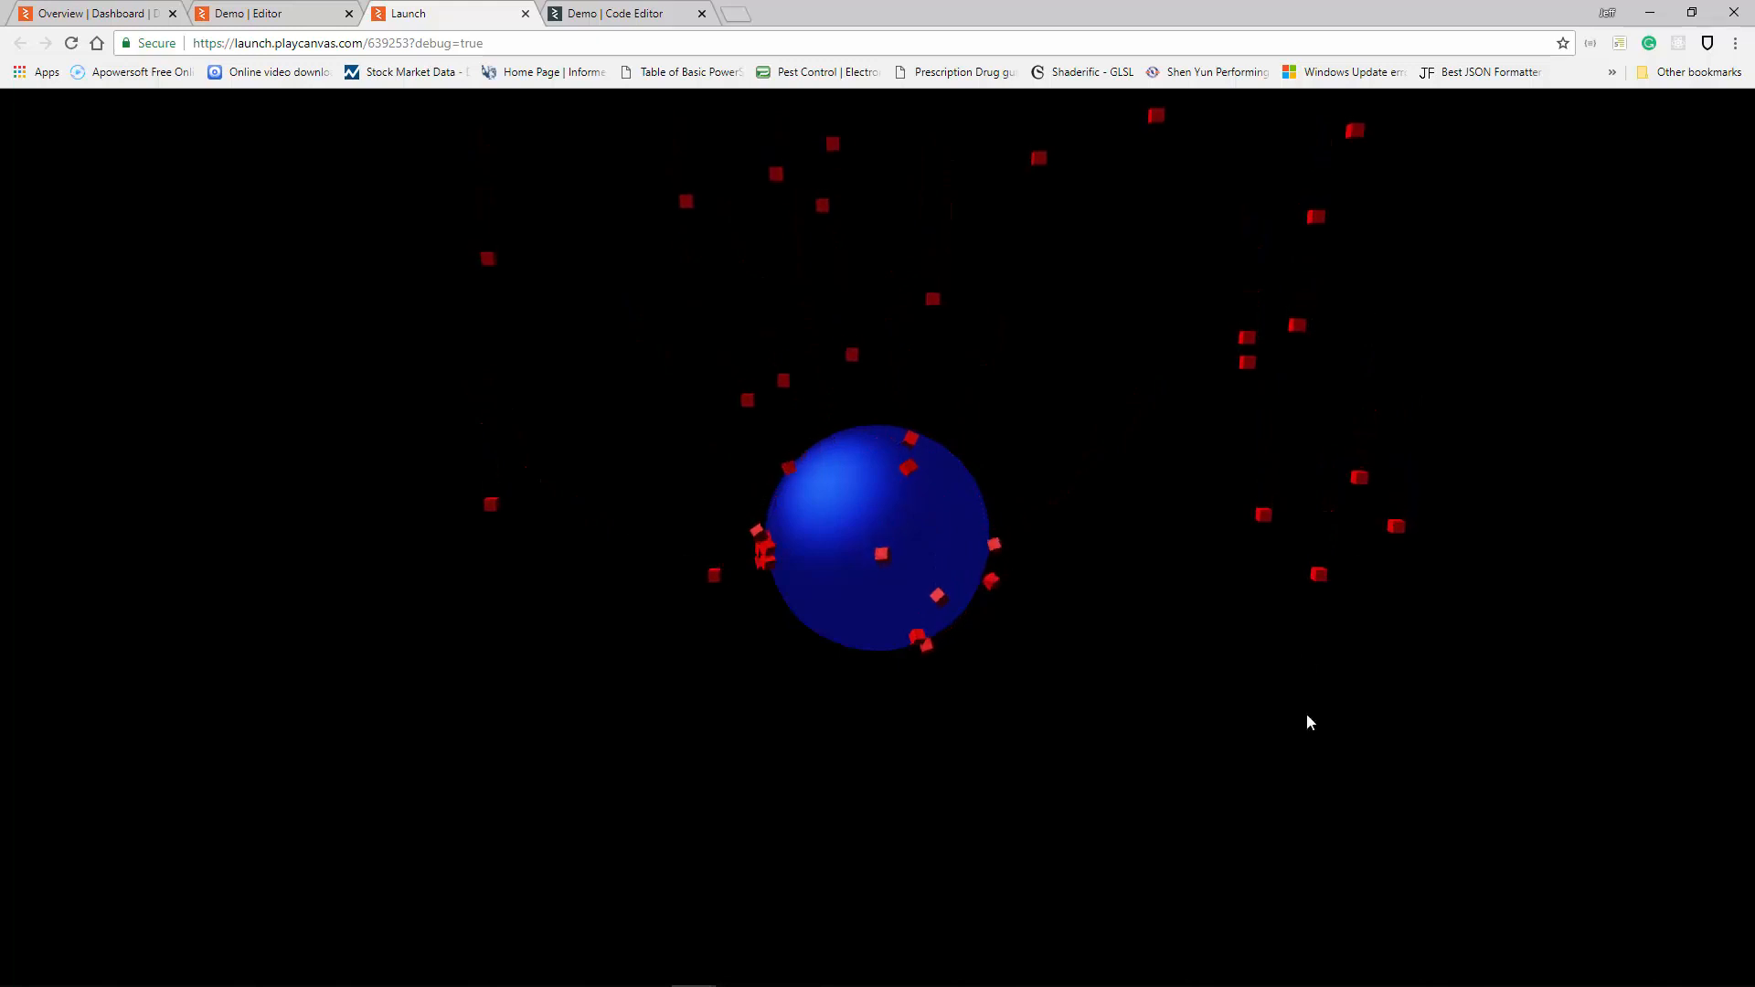
pyautogui.scroll(5, 1097, 667)
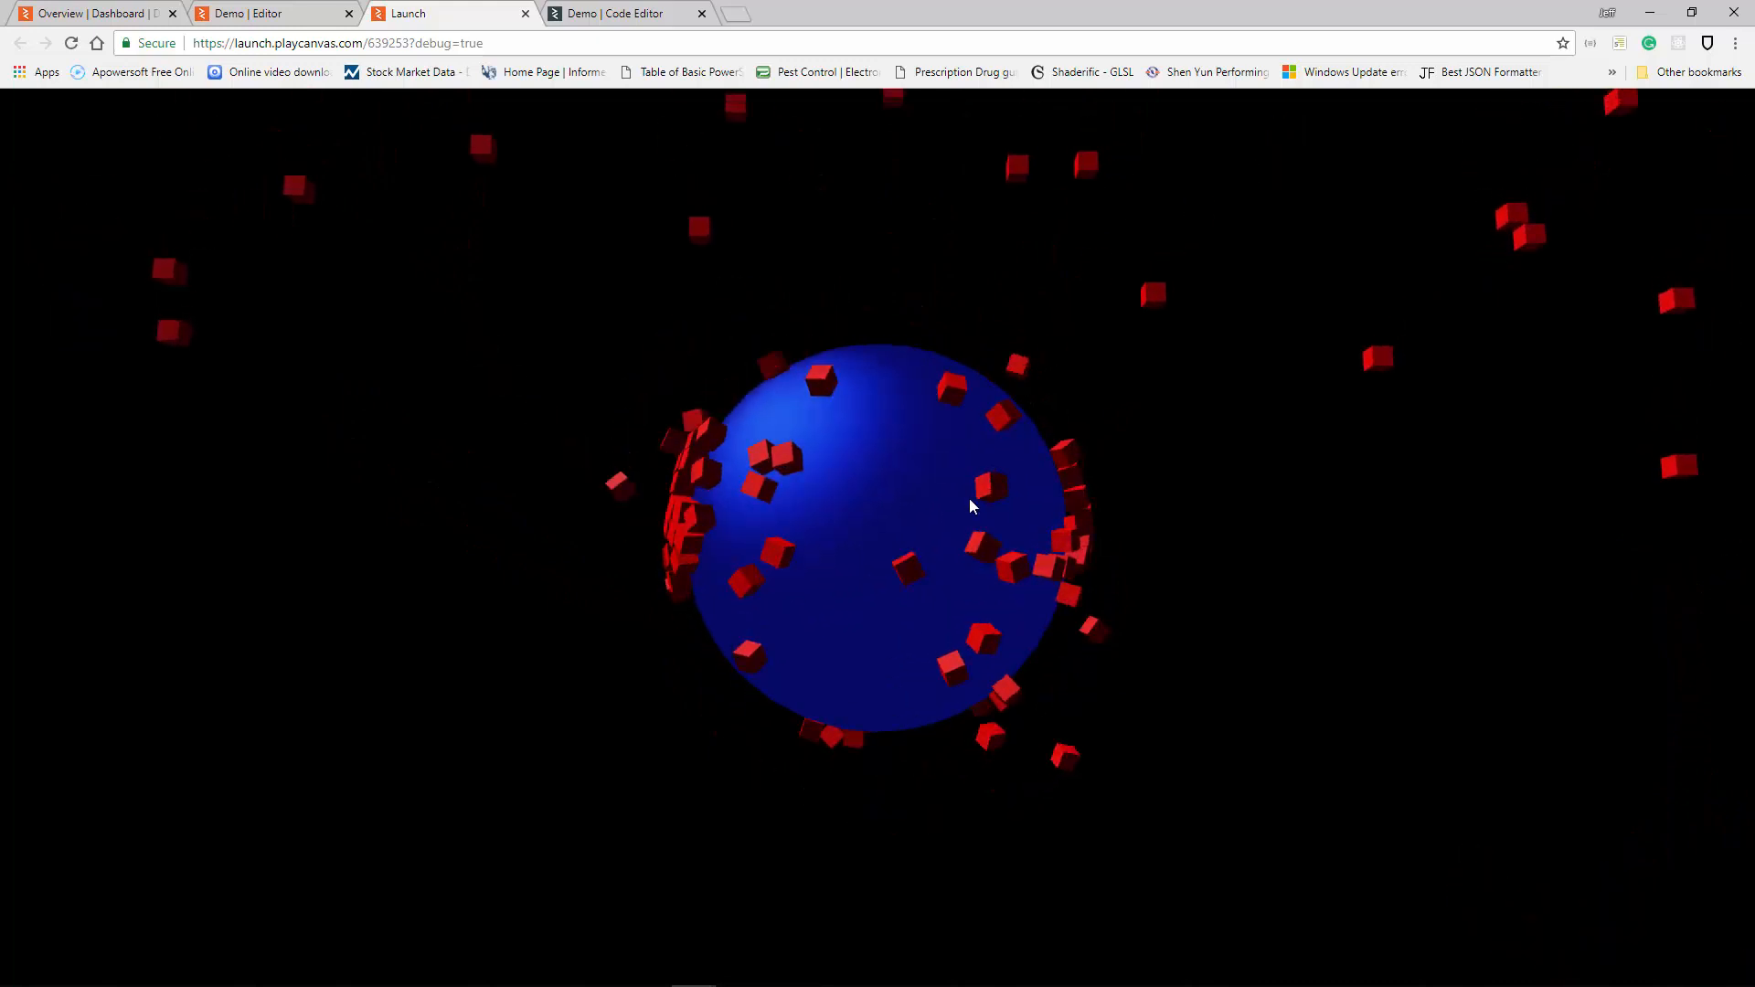
pyautogui.click(286, 9)
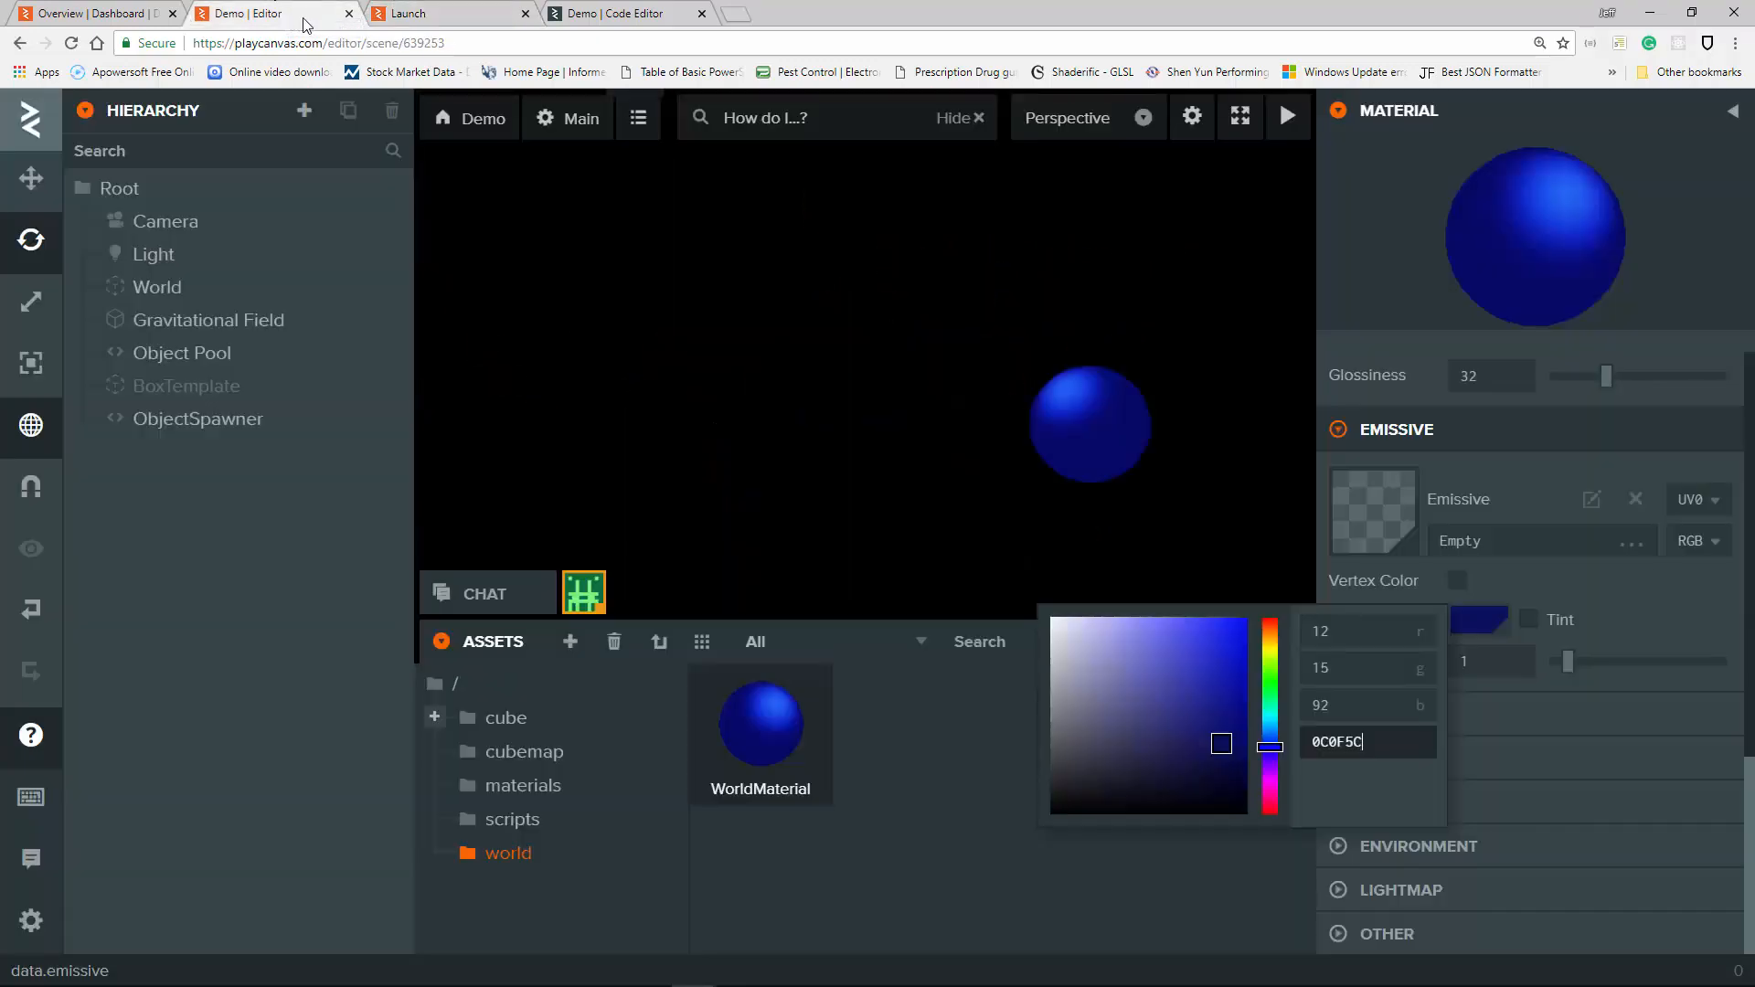
# Duplicate the BoxTemplate entity in the hierarchy.
pyautogui.rightClick(196, 385)
pyautogui.click(310, 637)
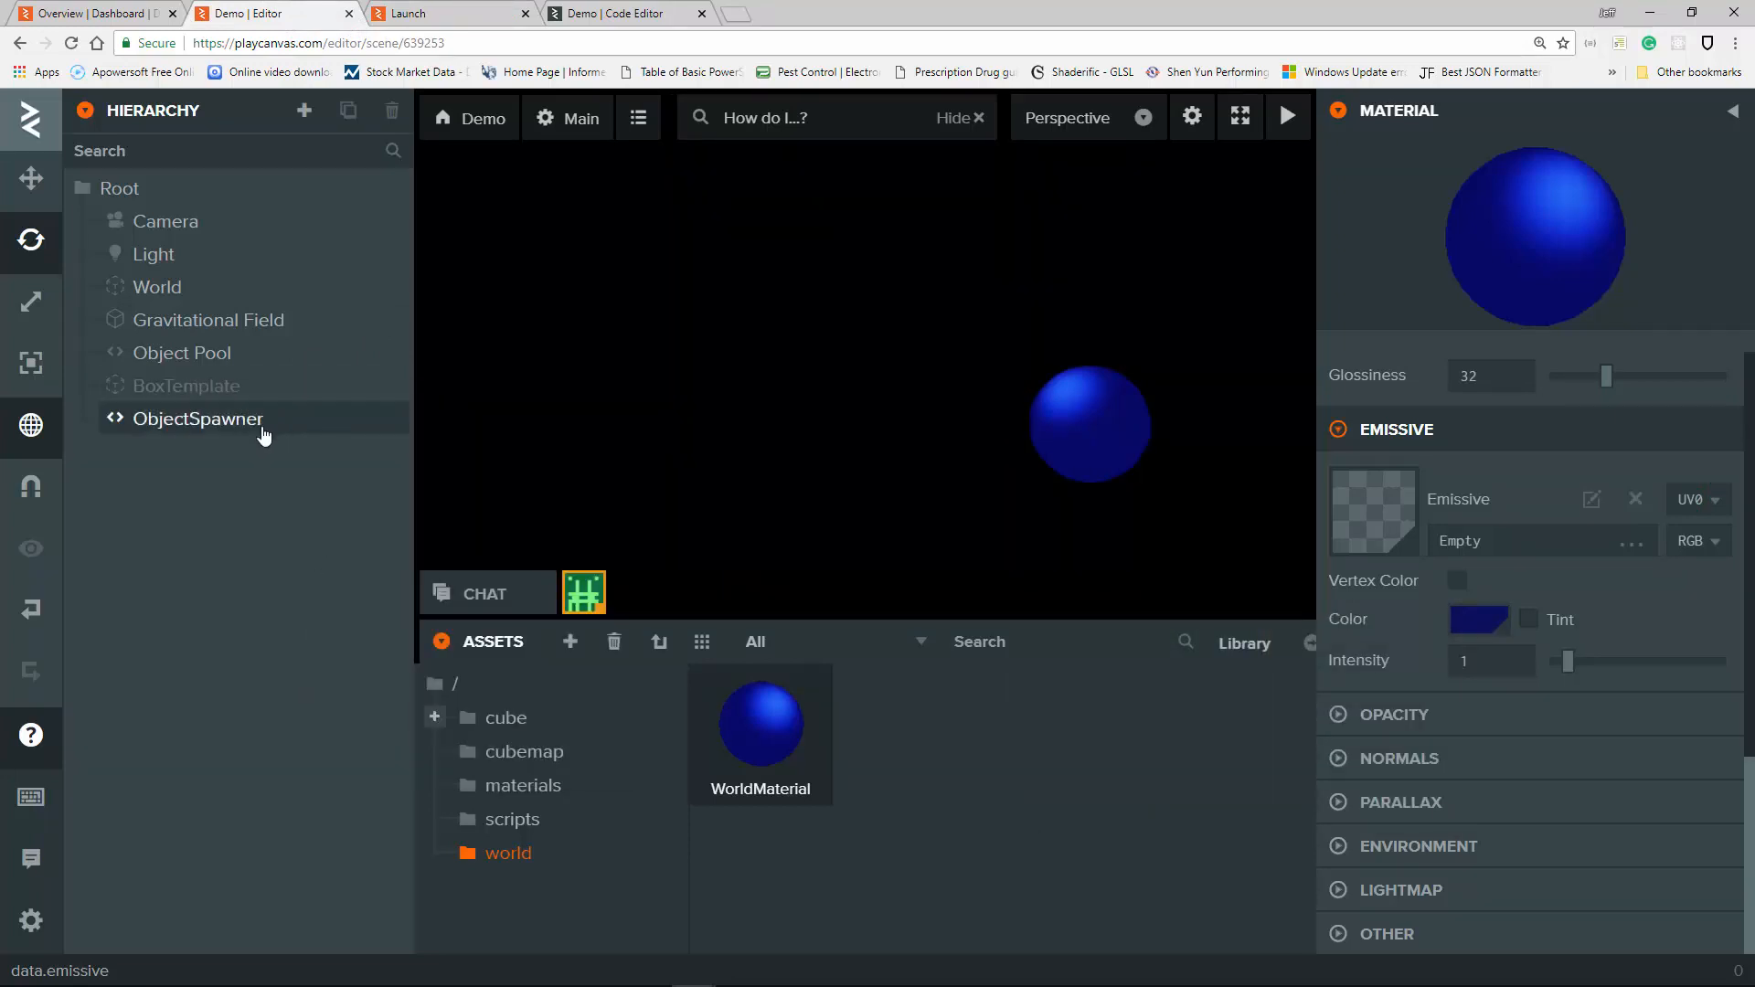
pyautogui.click(183, 389)
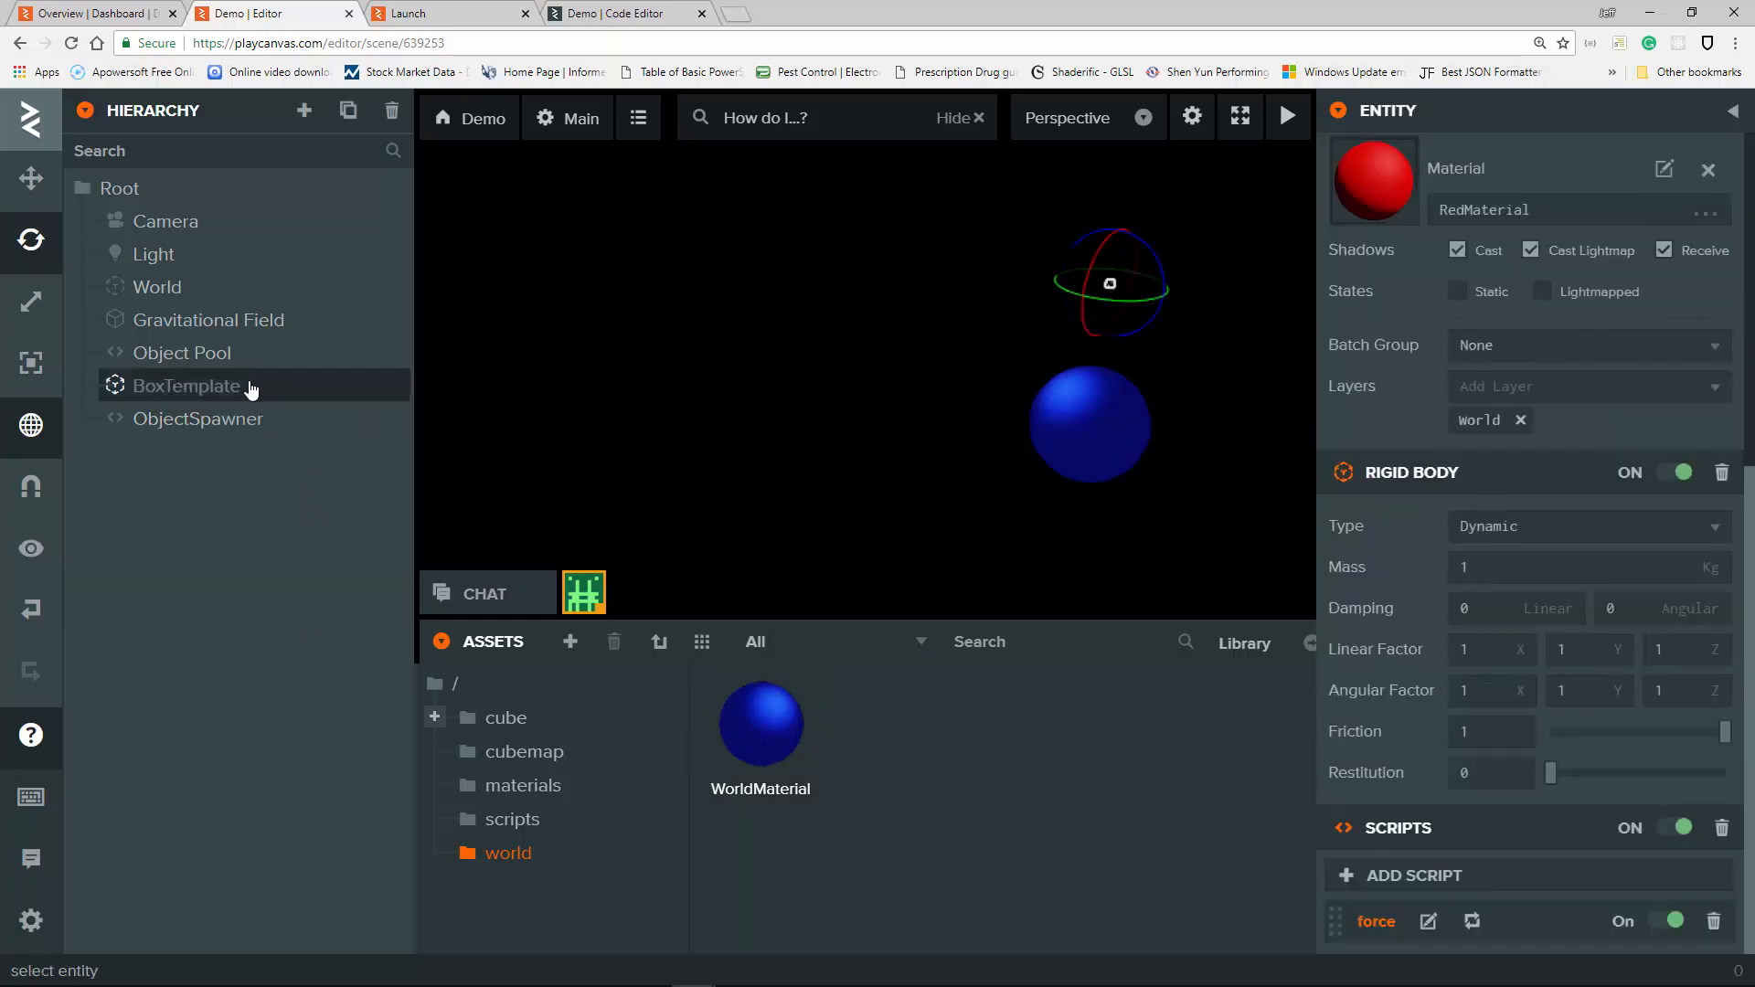
pyautogui.rightClick(202, 391)
pyautogui.click(307, 631)
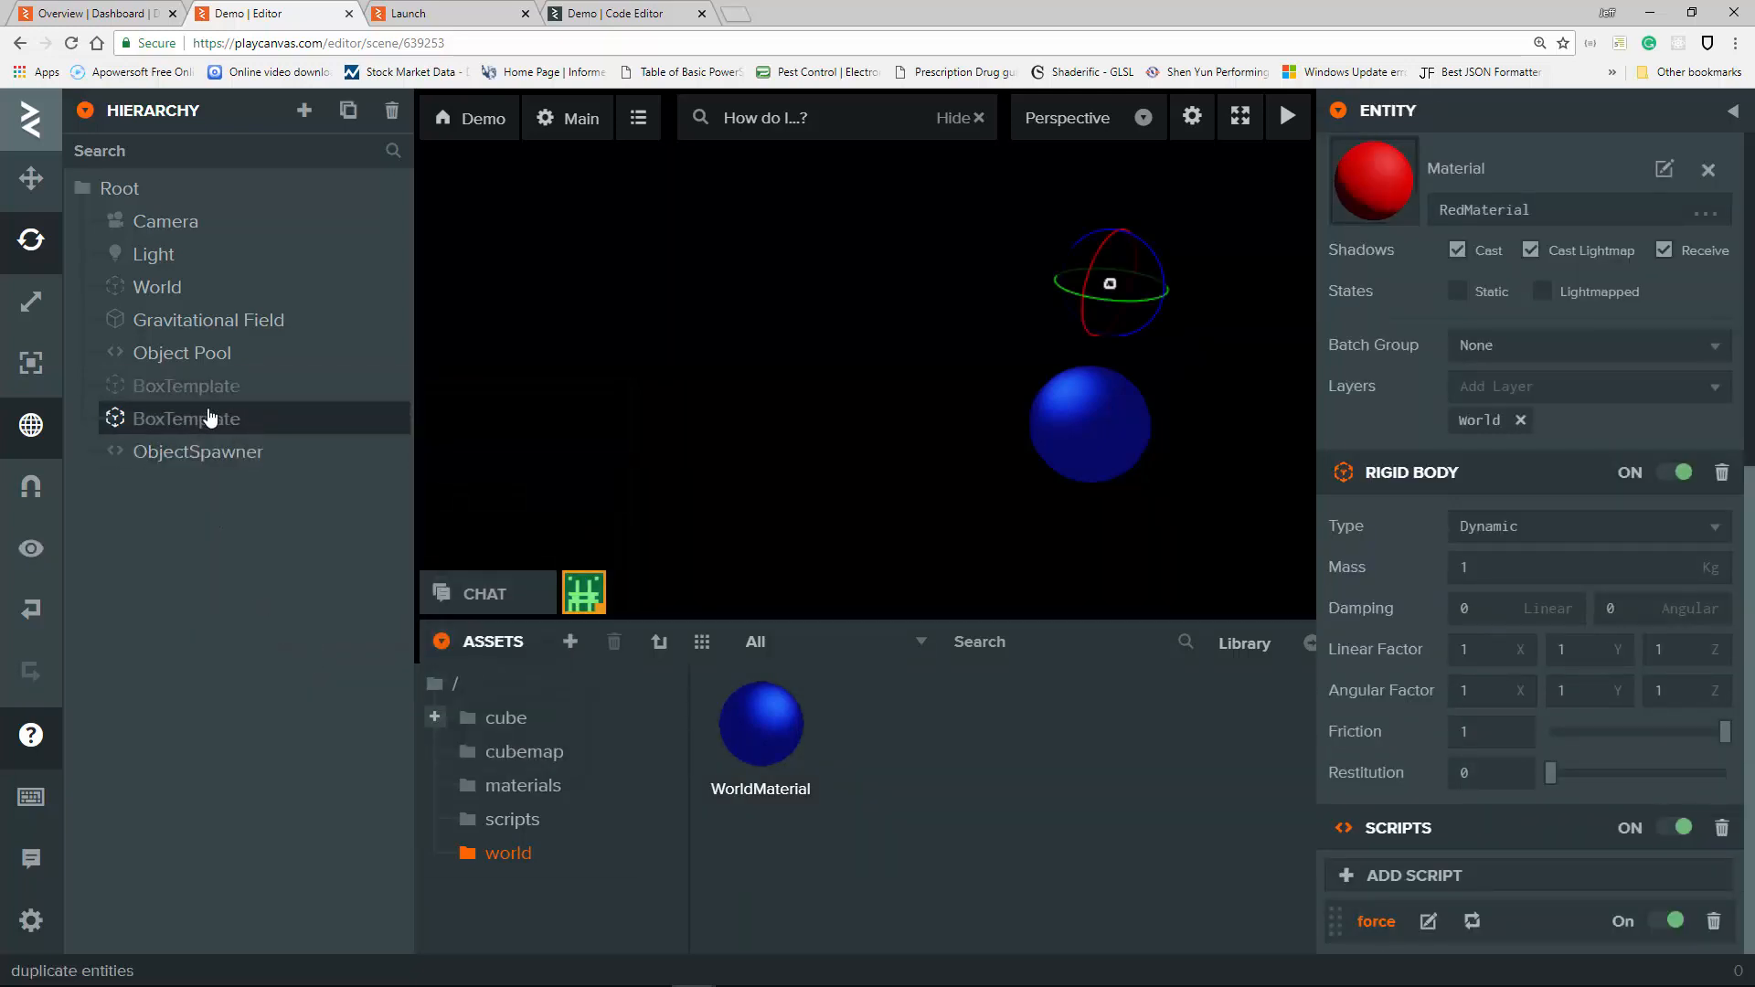
# Rename the duplicated BoxTemplate entity as SphereTemplate.
pyautogui.scroll(6, 1517, 196)
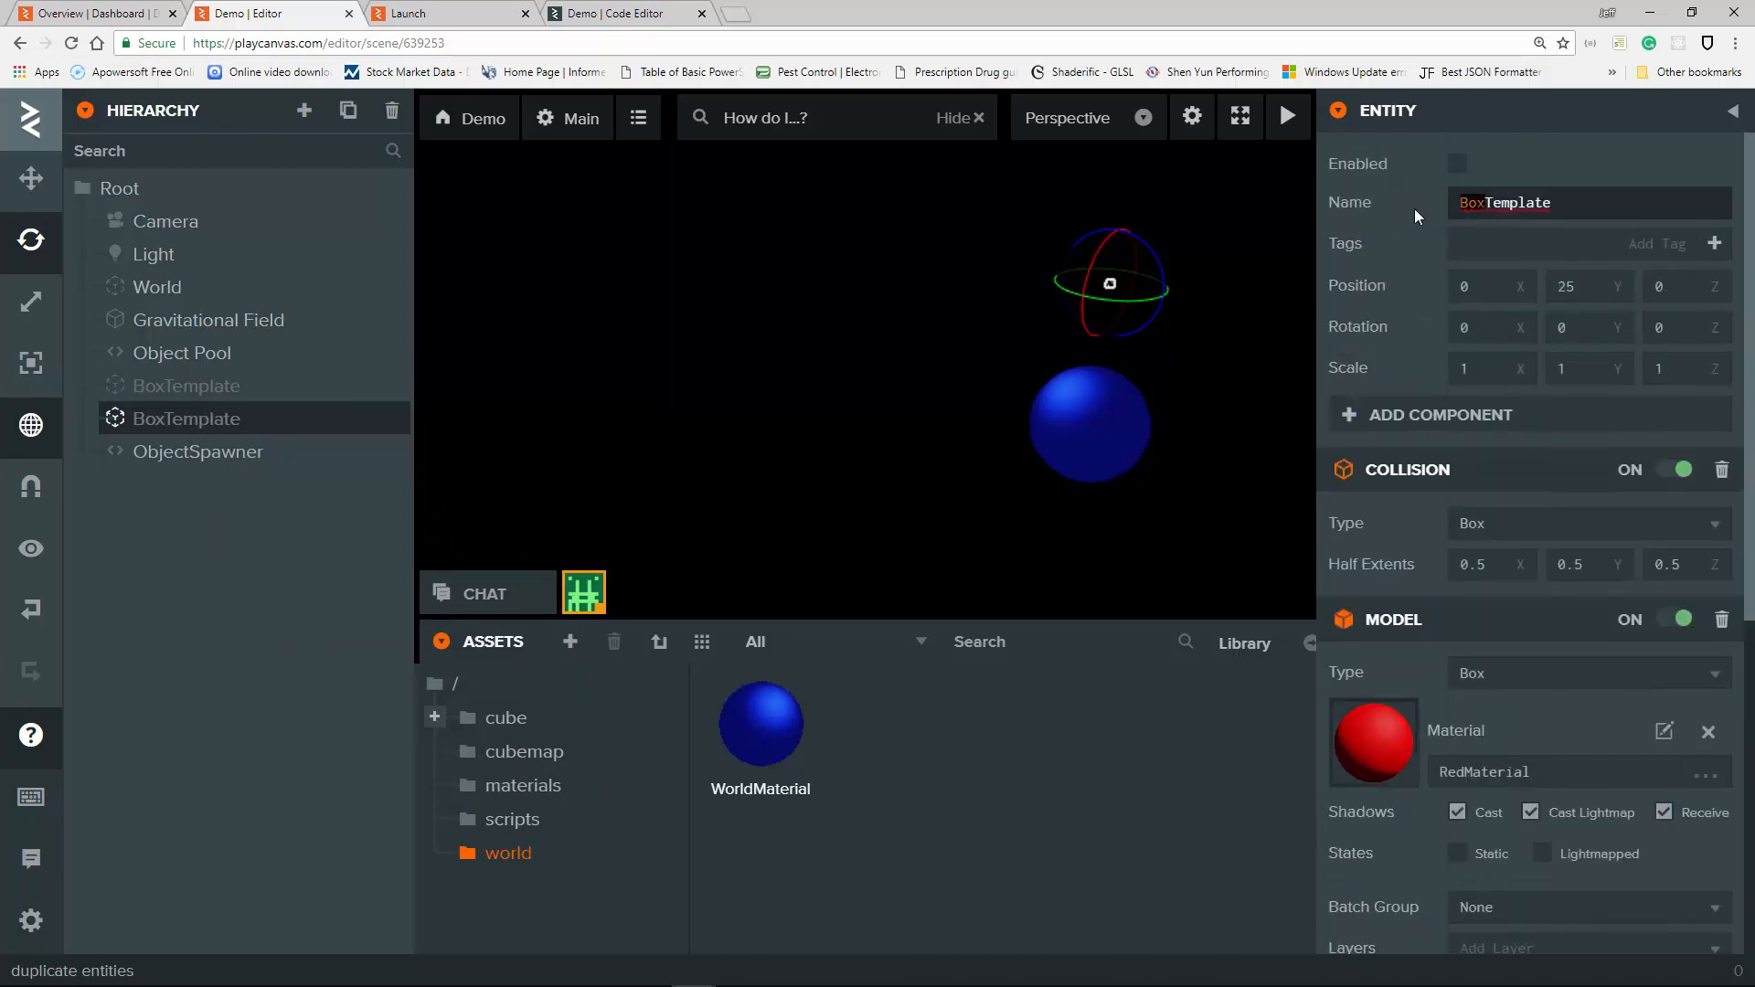
pyautogui.moveTo(1413, 209)
pyautogui.write('S')
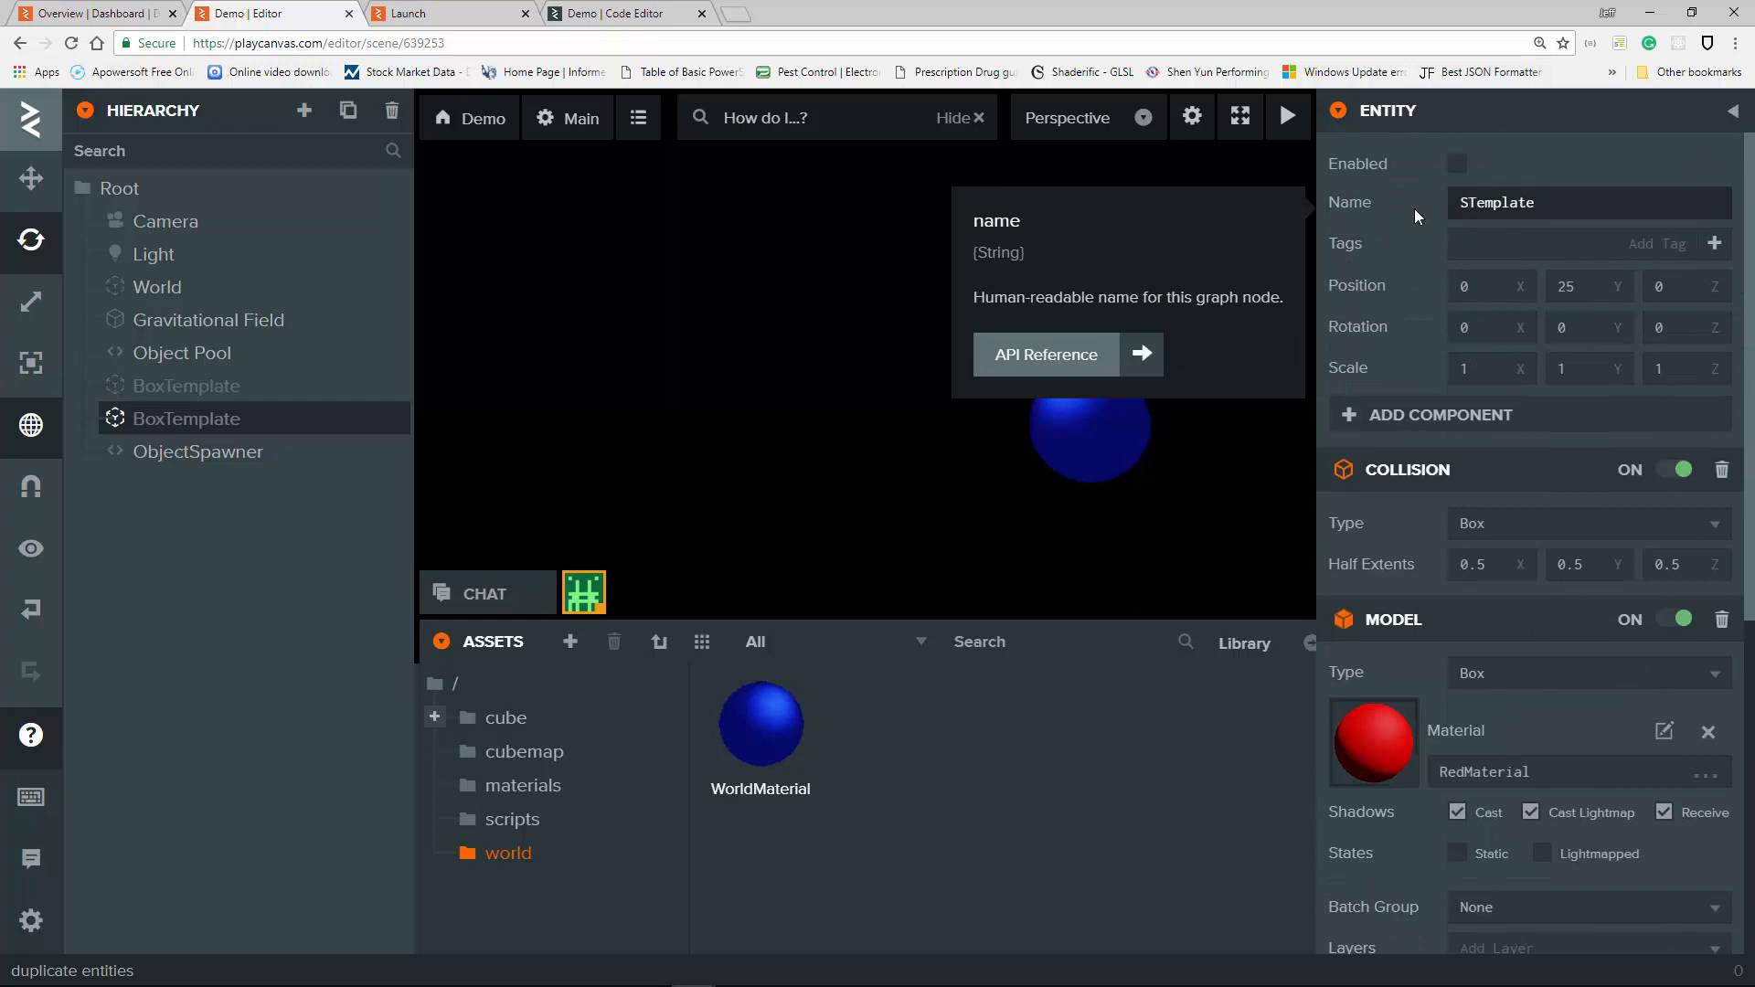
pyautogui.write('phere')
pyautogui.press('Return')
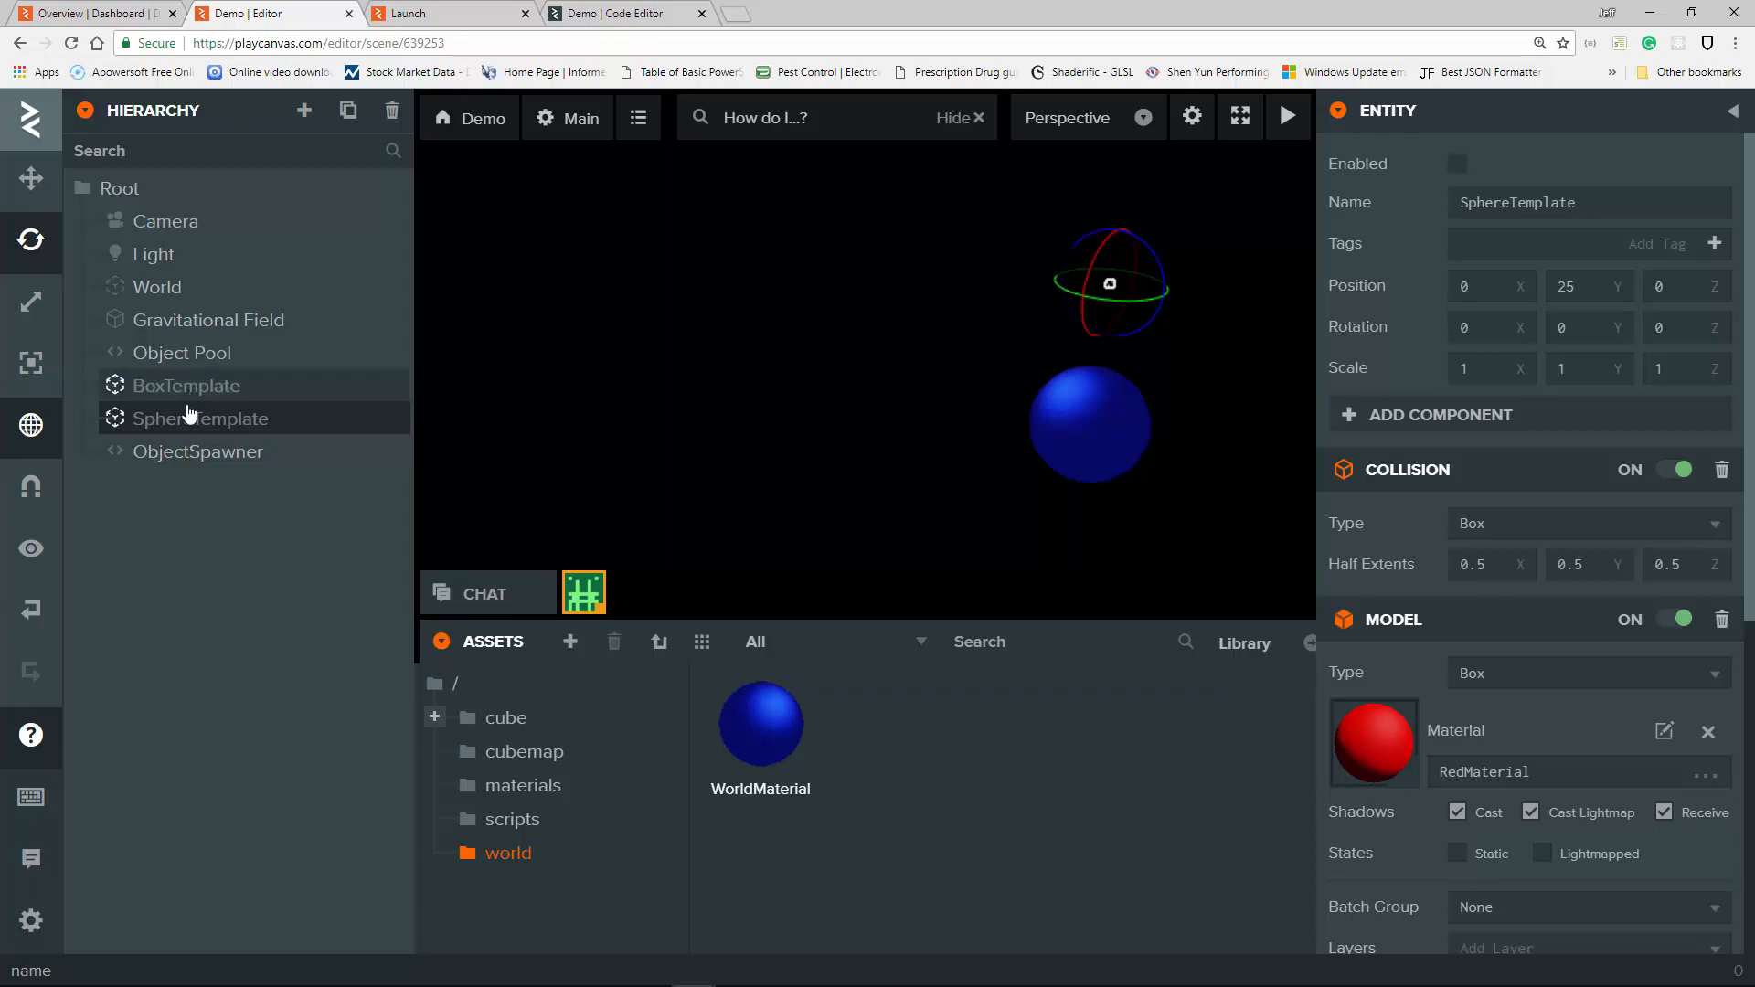
# Set SphereTemplate's rigid body friction to 0.5 and raise its restitution to the maximum.
pyautogui.scroll(-4, 1585, 788)
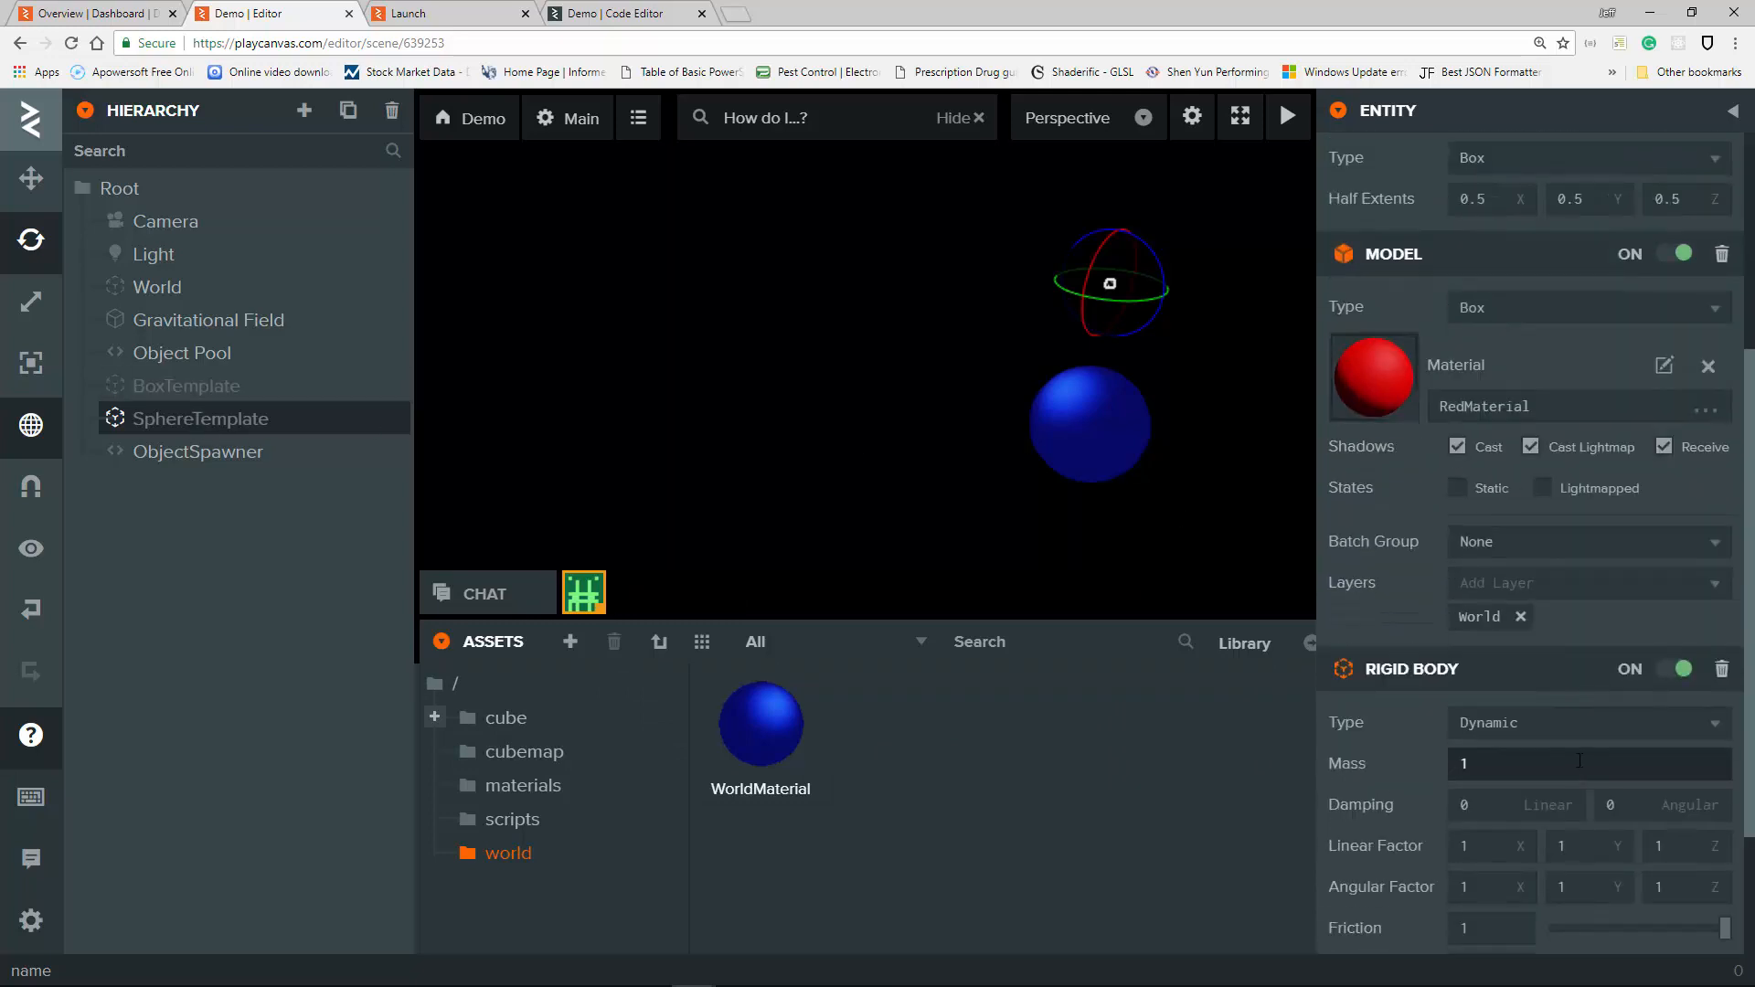
pyautogui.scroll(-2, 1579, 767)
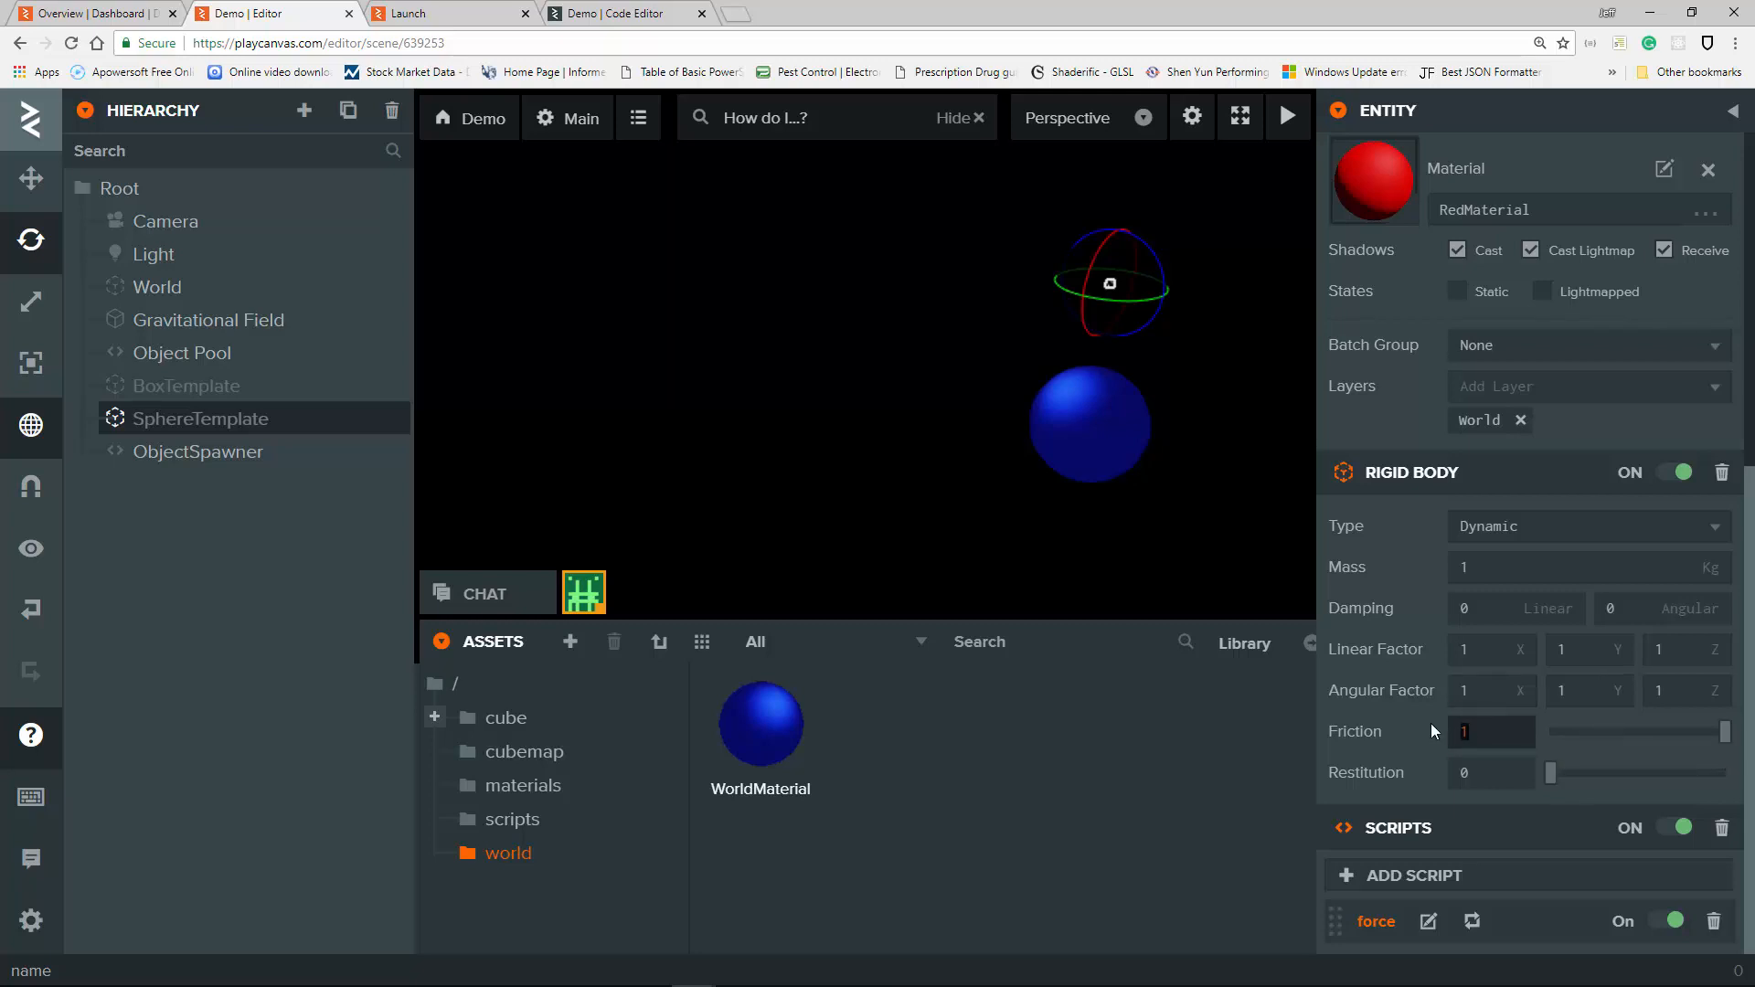
pyautogui.moveTo(1431, 725)
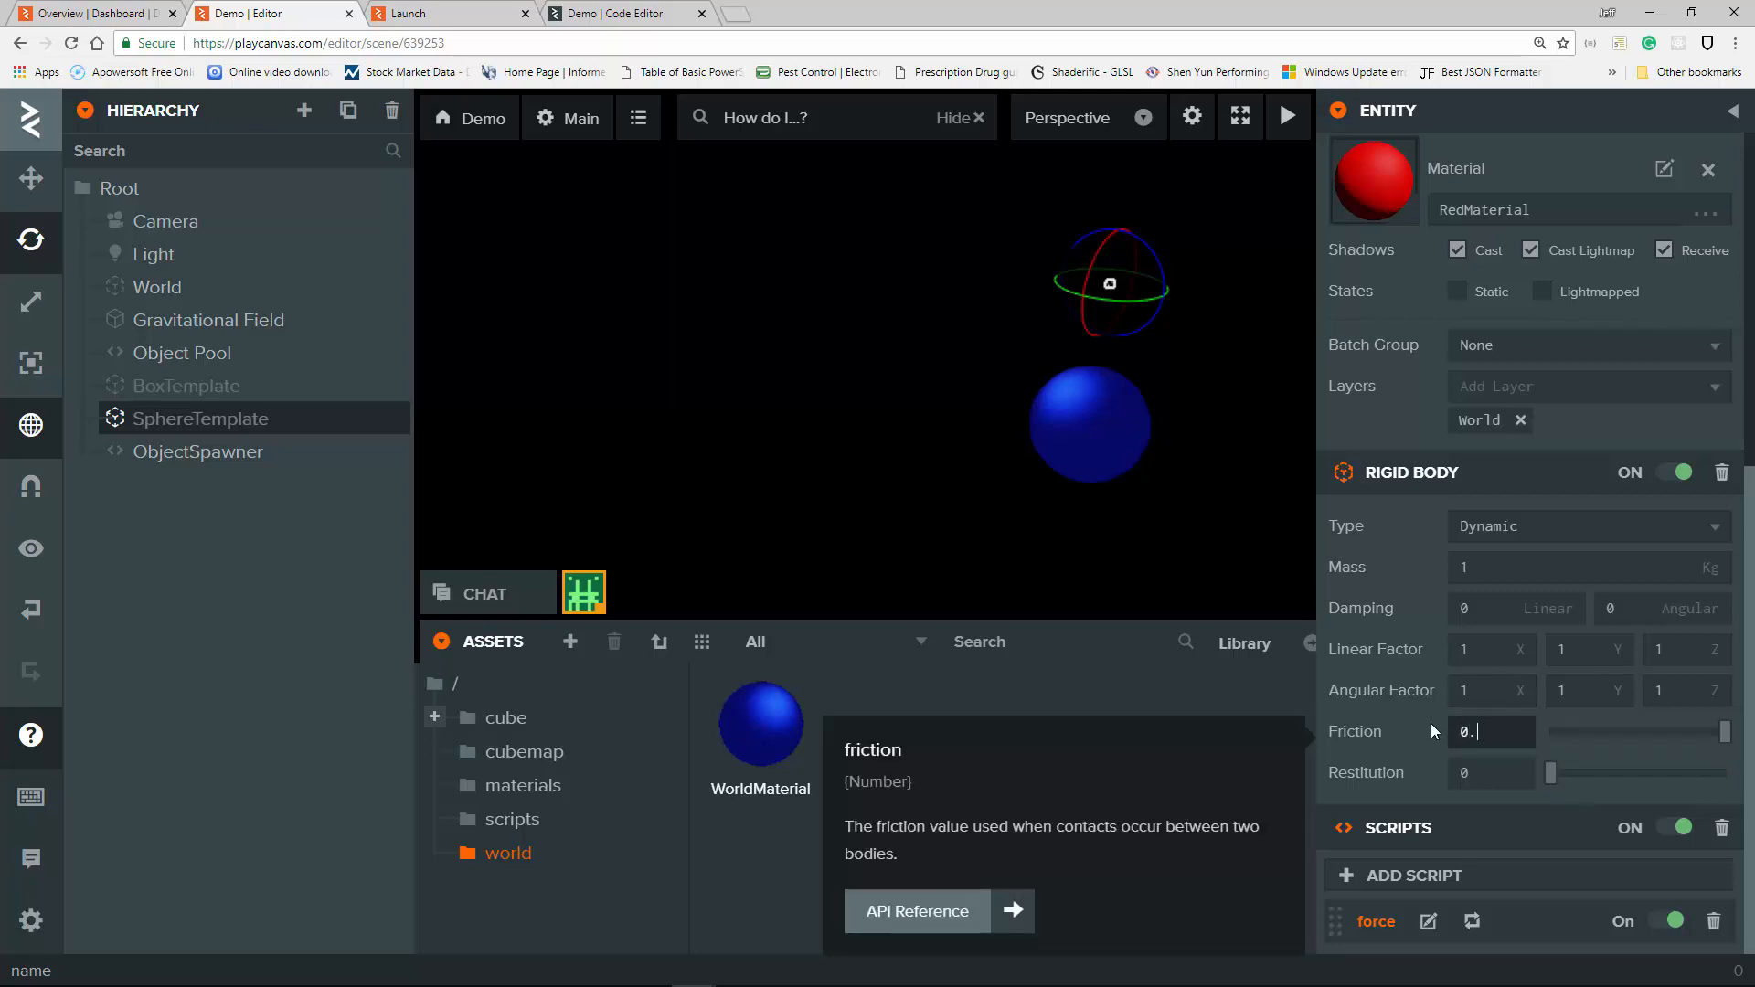
pyautogui.write('5')
pyautogui.press('Return')
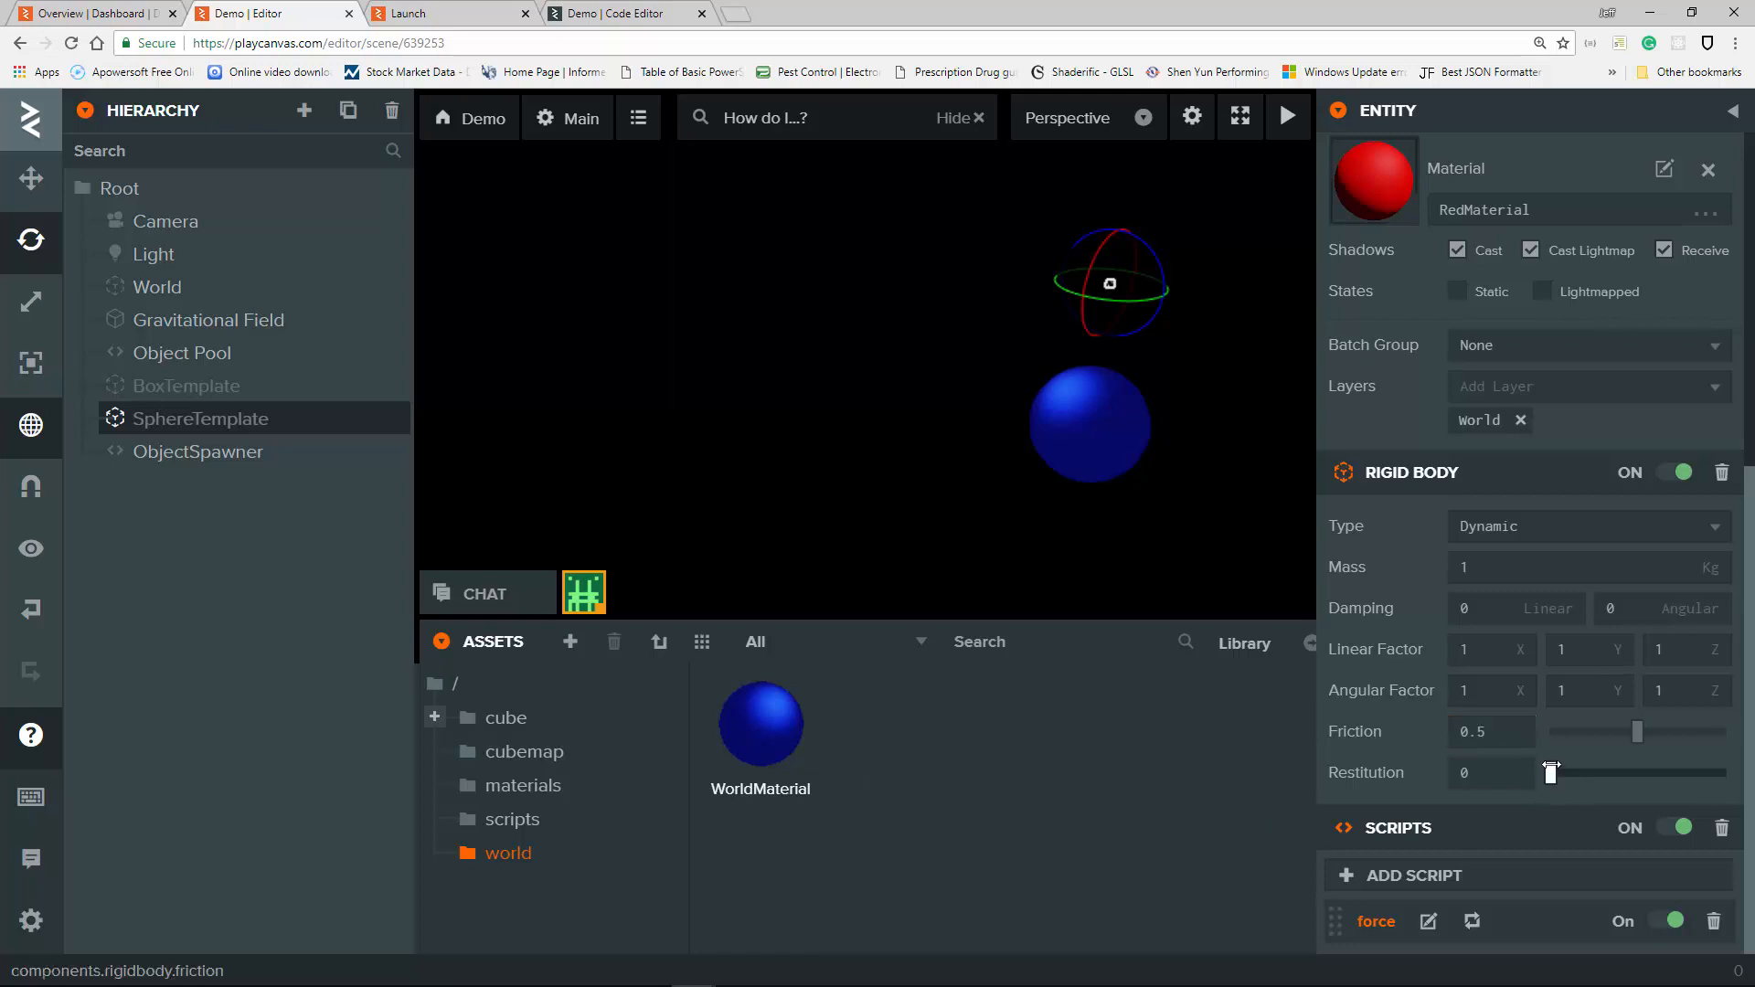
pyautogui.moveTo(1551, 772); pyautogui.dragTo(1725, 772)
# Set the Game Object array size of Object Pool's objectPool script to 2 and assign SphereTemplate as the second entry.
pyautogui.click(210, 354)
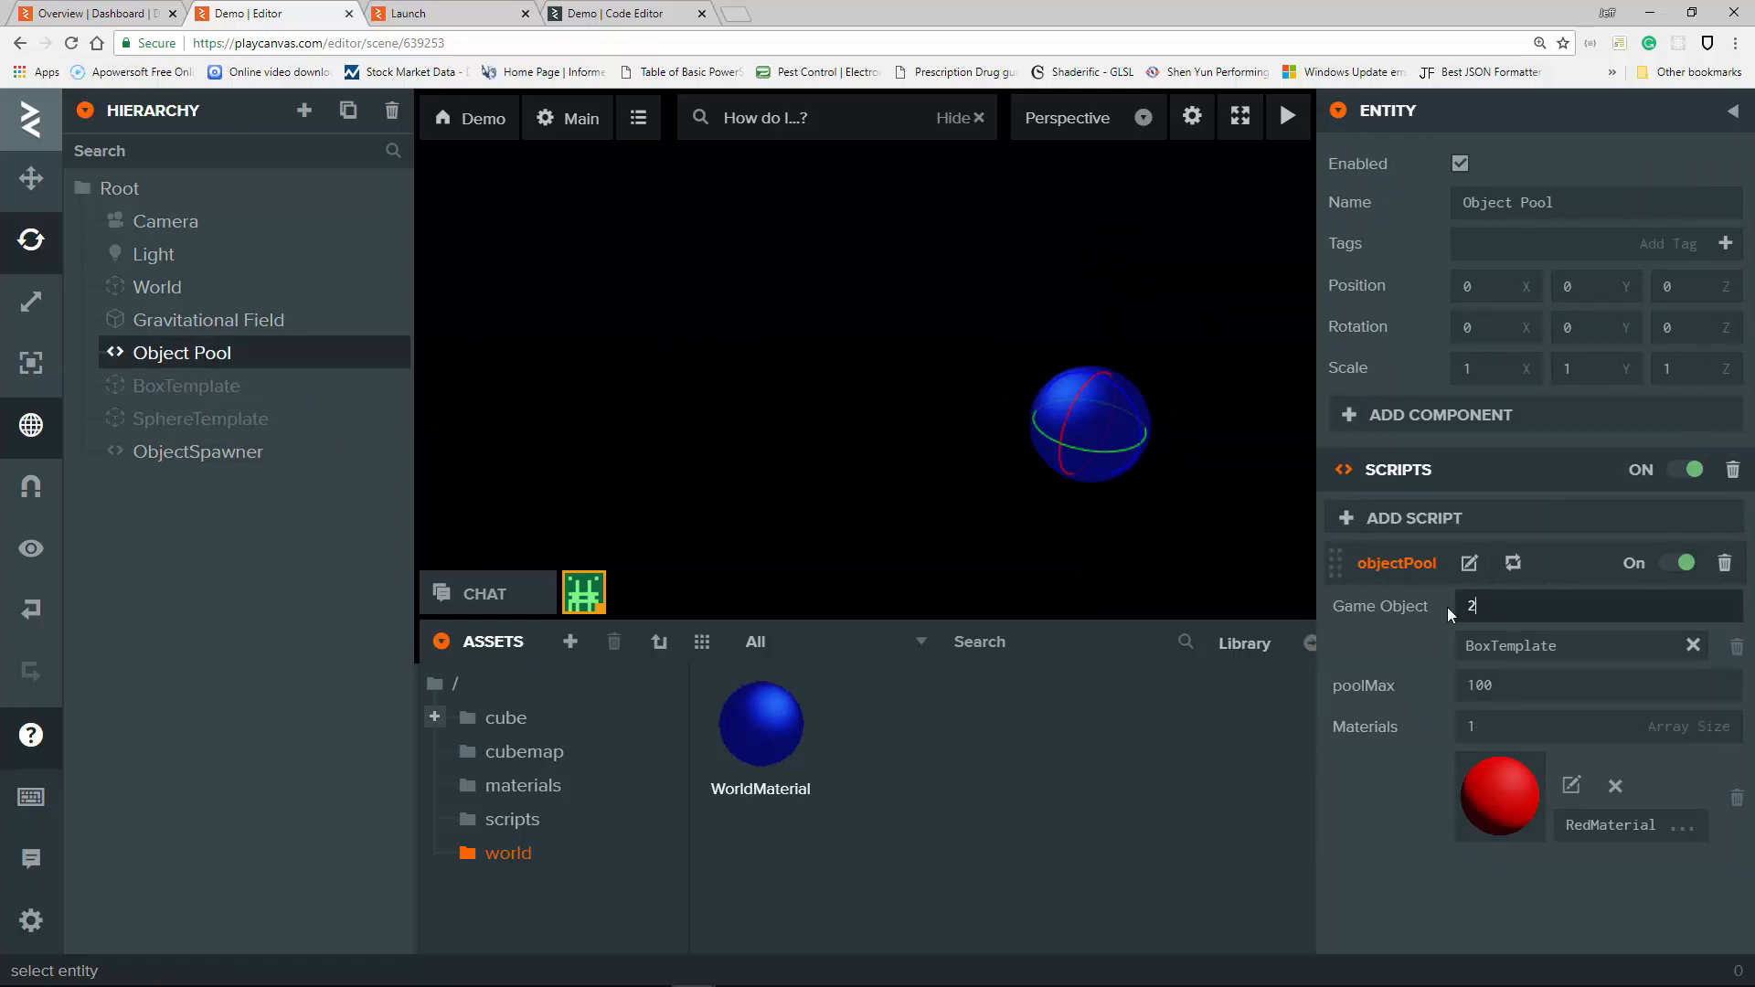
pyautogui.write('2')
pyautogui.press('Return')
pyautogui.click(1547, 702)
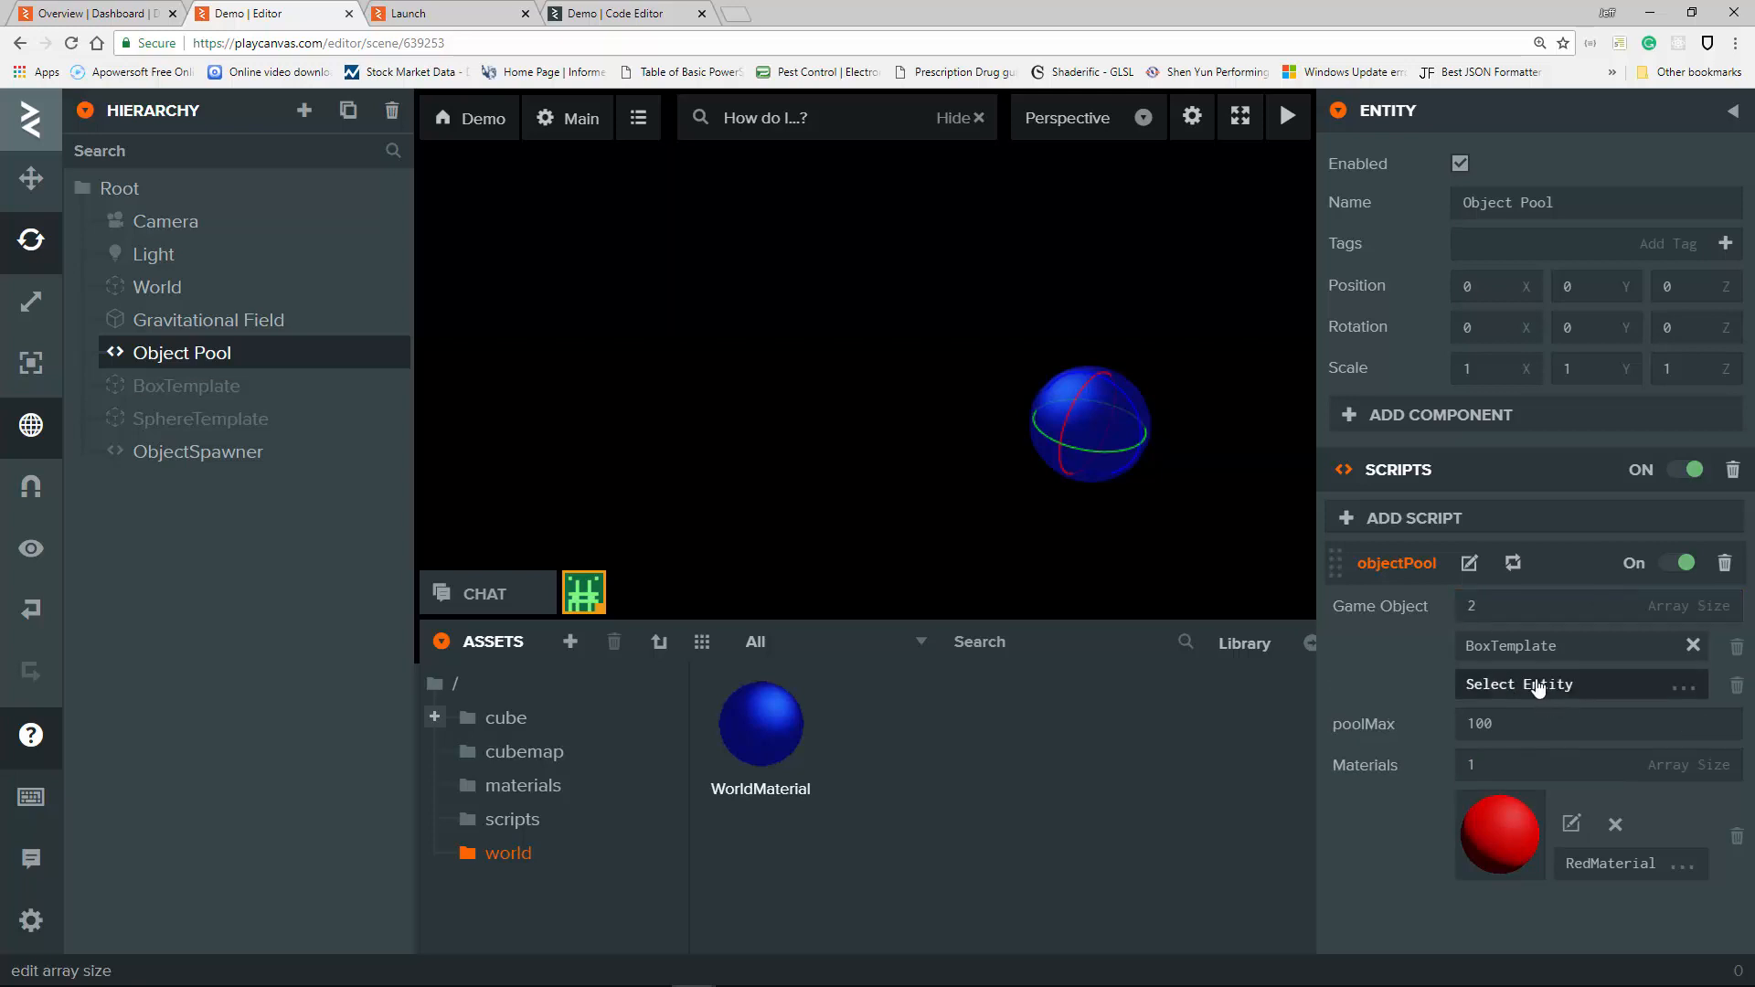
pyautogui.click(221, 425)
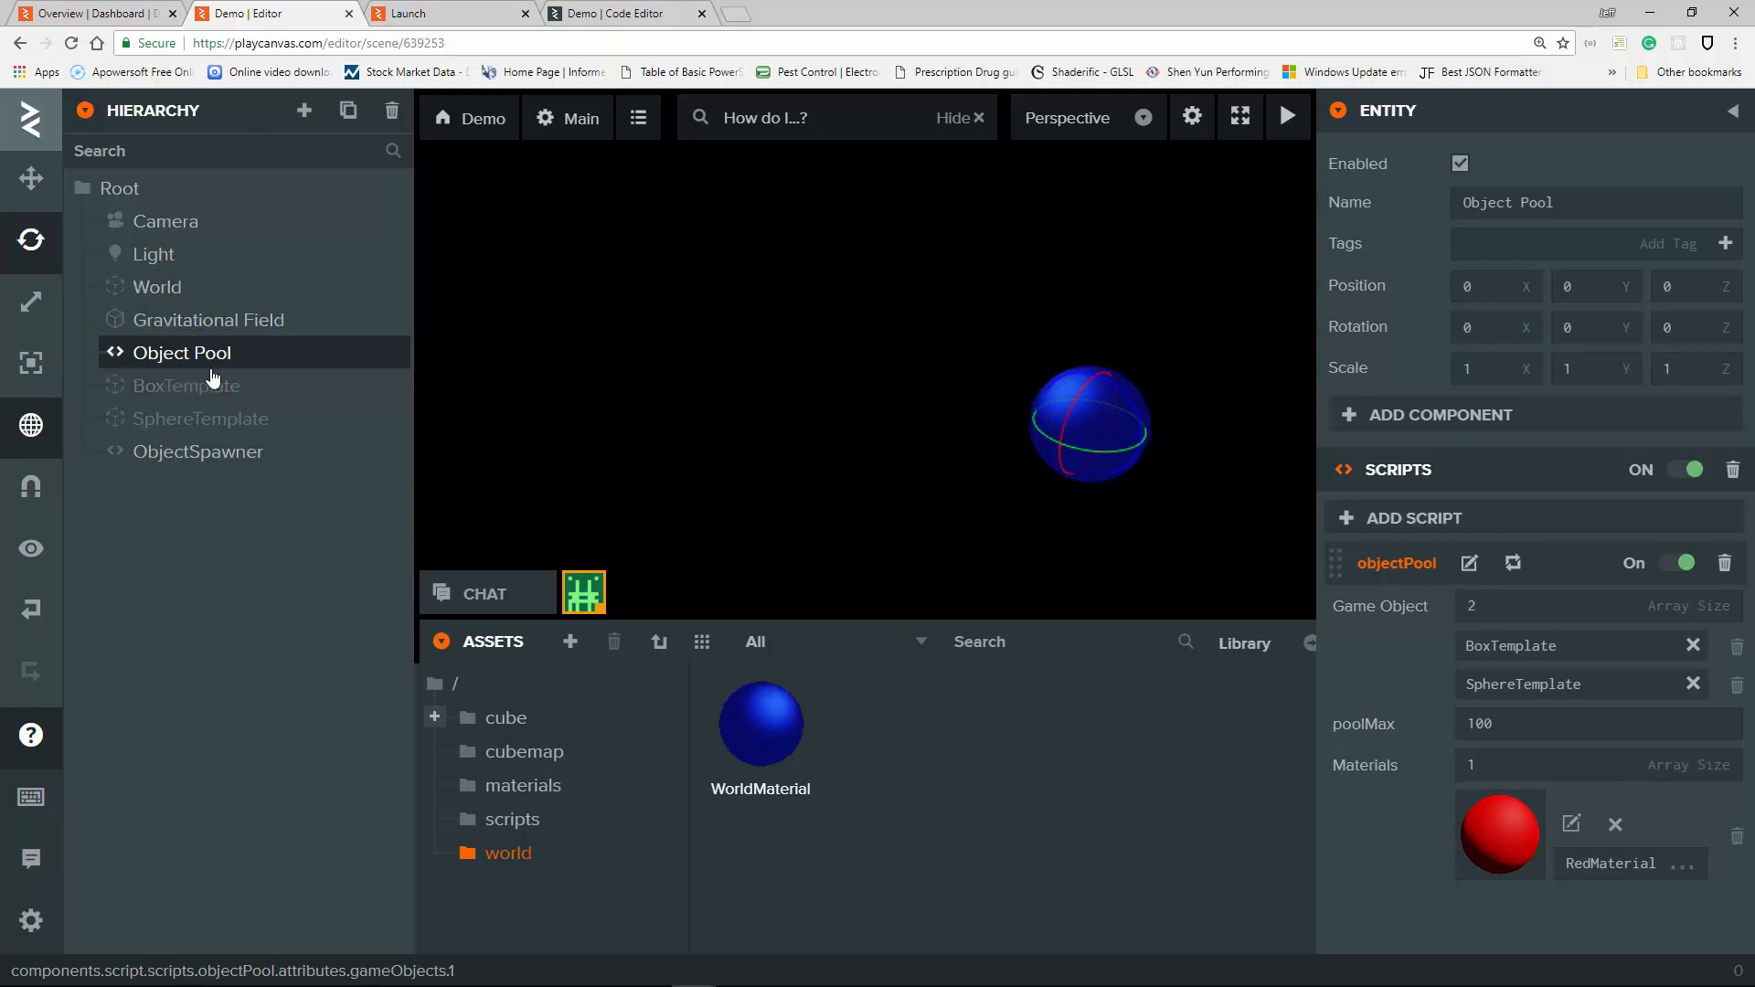
# Change both the collision type and the model type of SphereTemplate to Sphere.
pyautogui.click(222, 423)
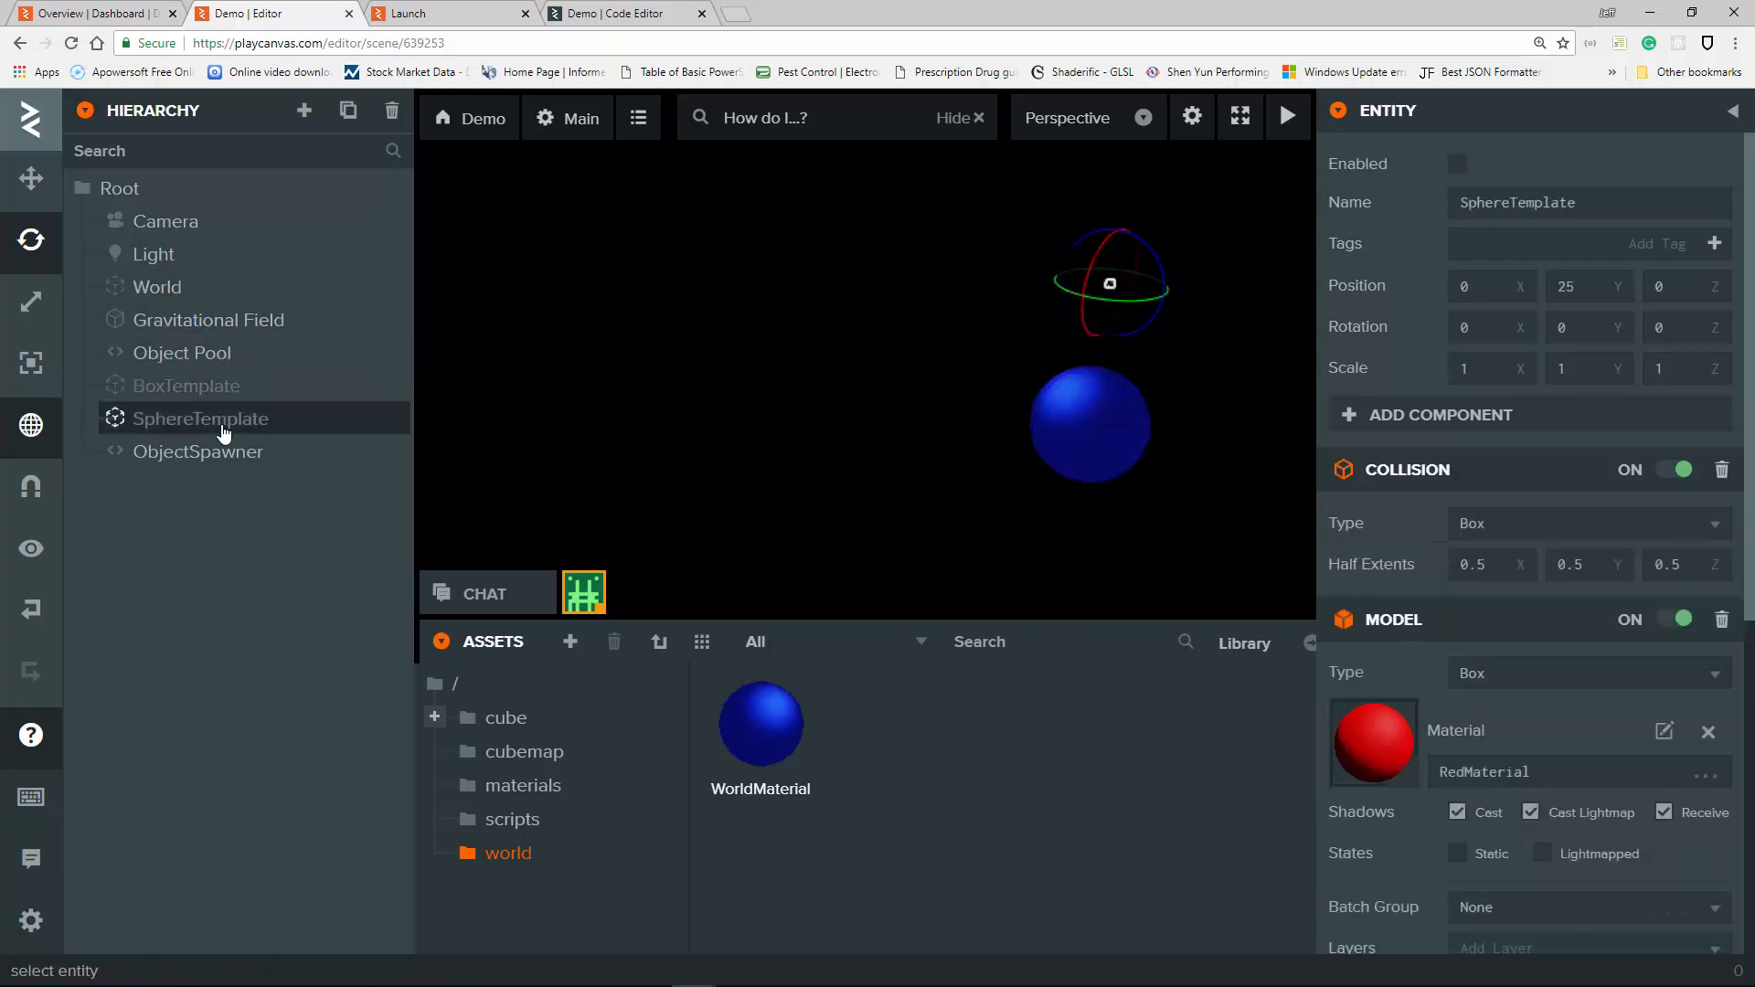
pyautogui.click(1532, 534)
pyautogui.click(1528, 552)
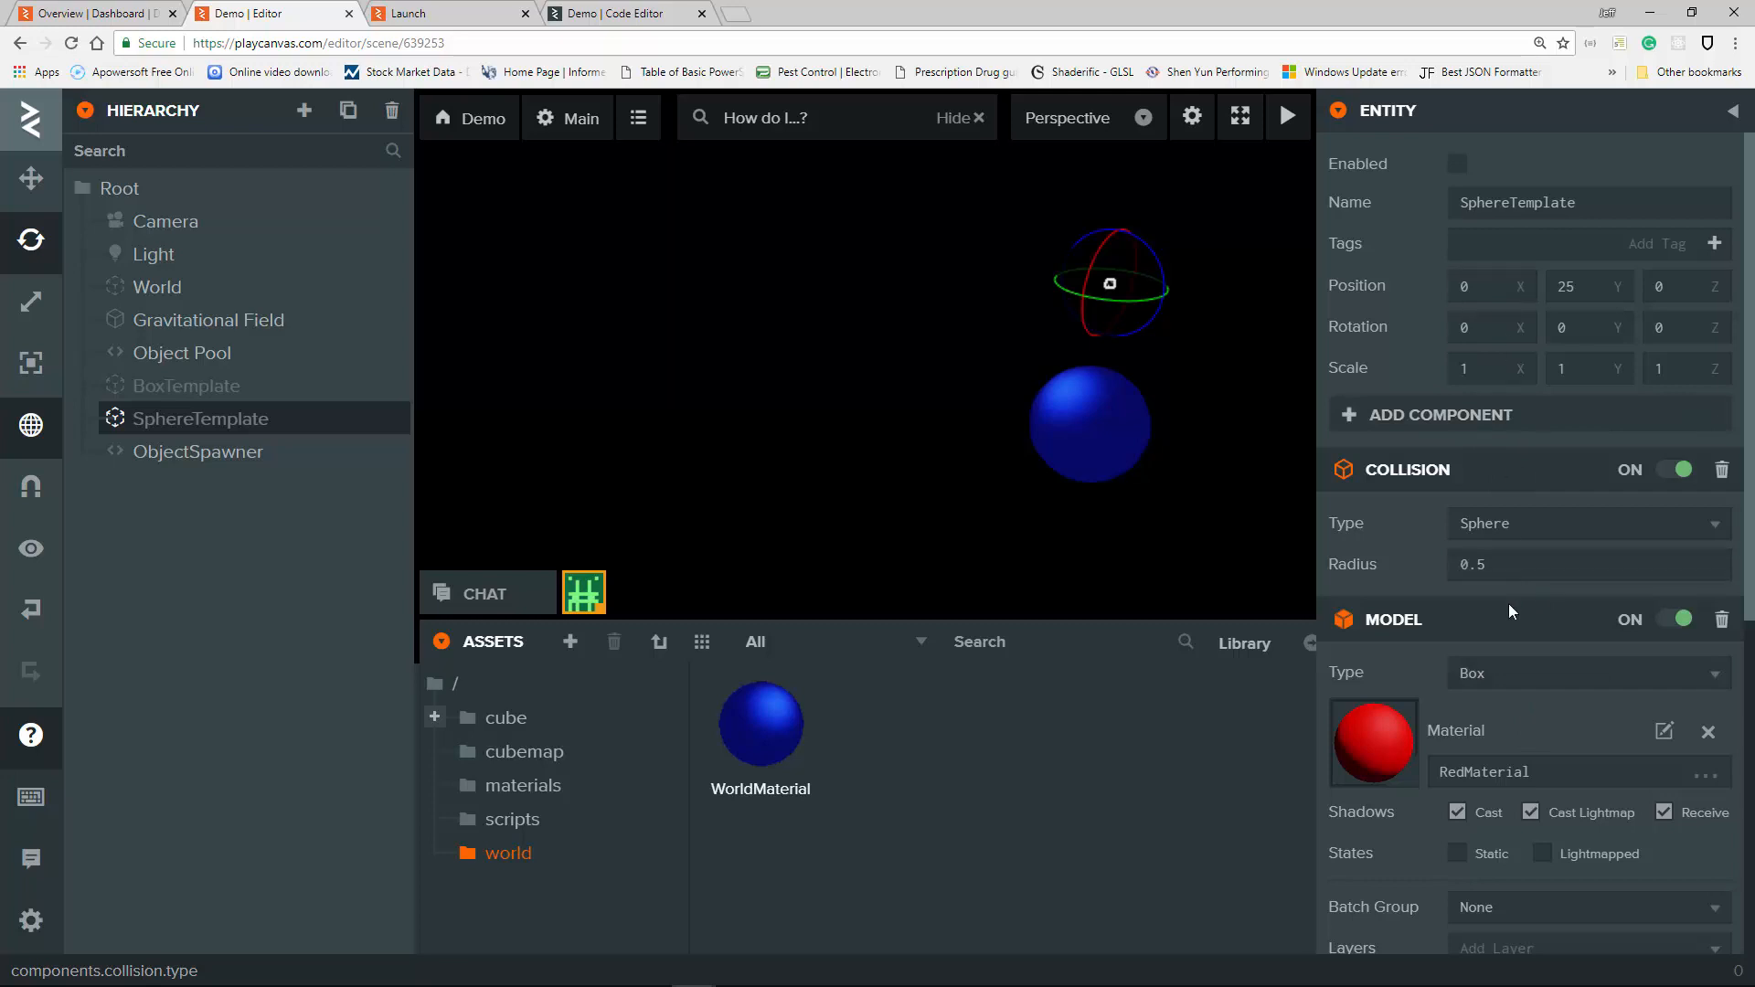
pyautogui.click(1497, 673)
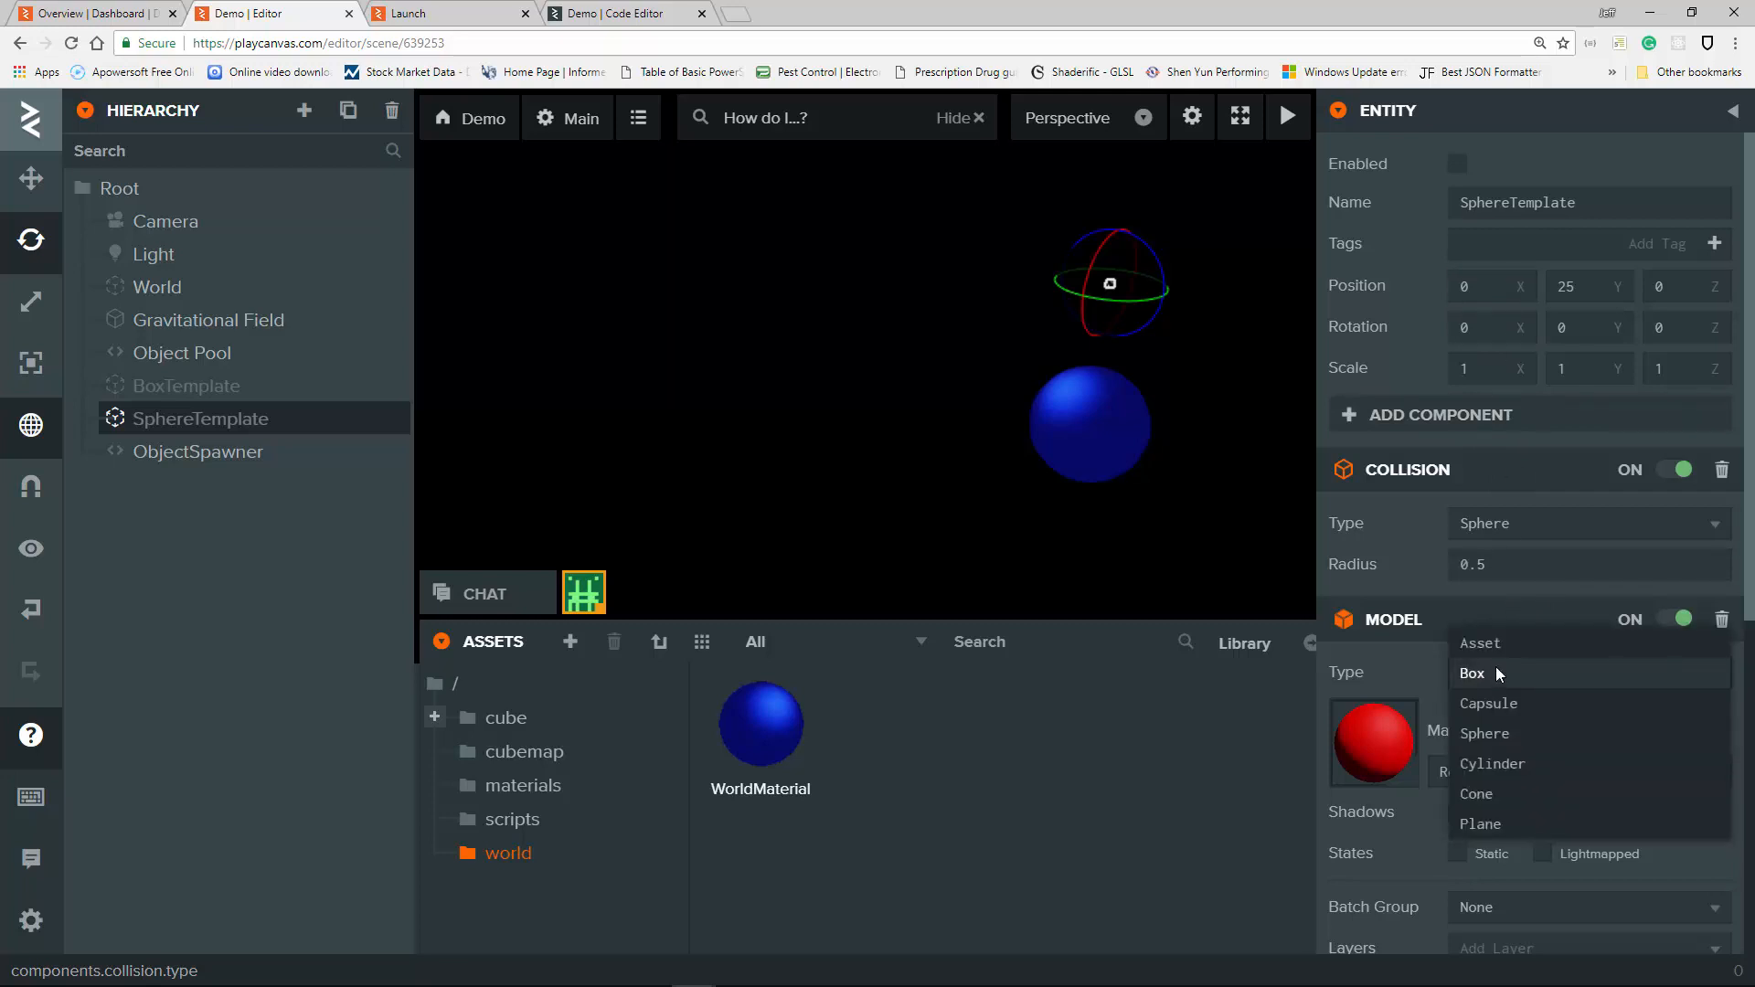
pyautogui.click(1516, 735)
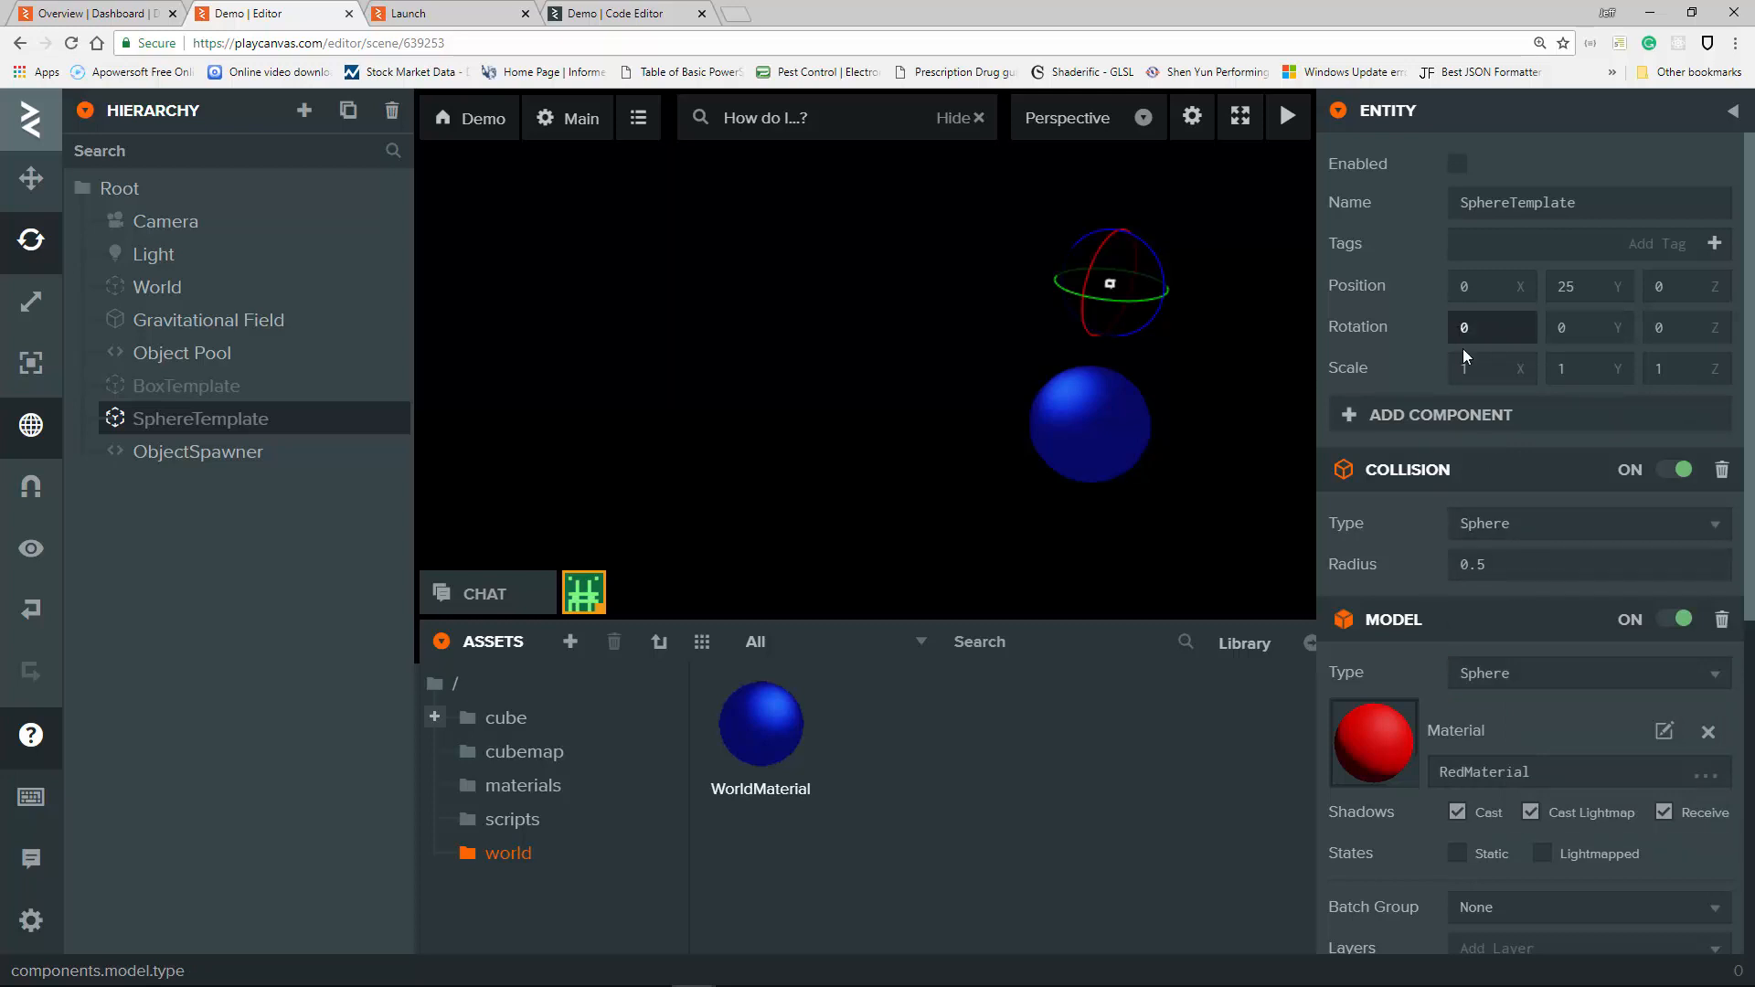
pyautogui.scroll(3, 1051, 603)
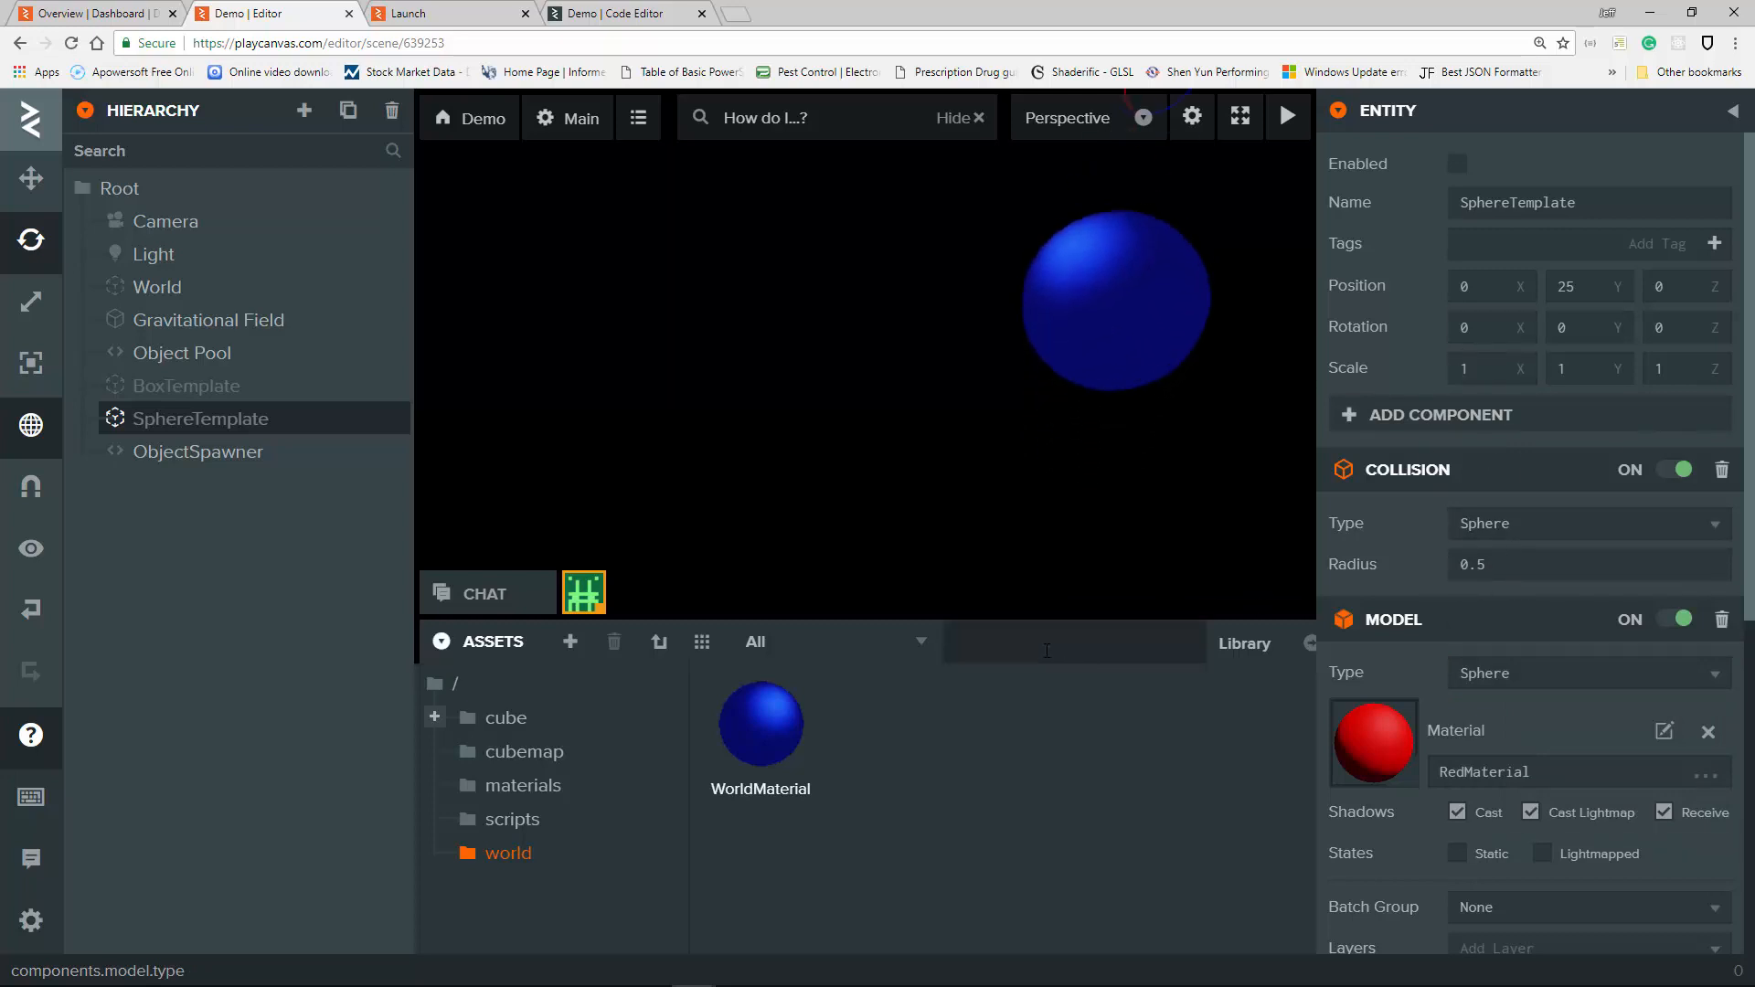
pyautogui.scroll(-3, 1071, 581)
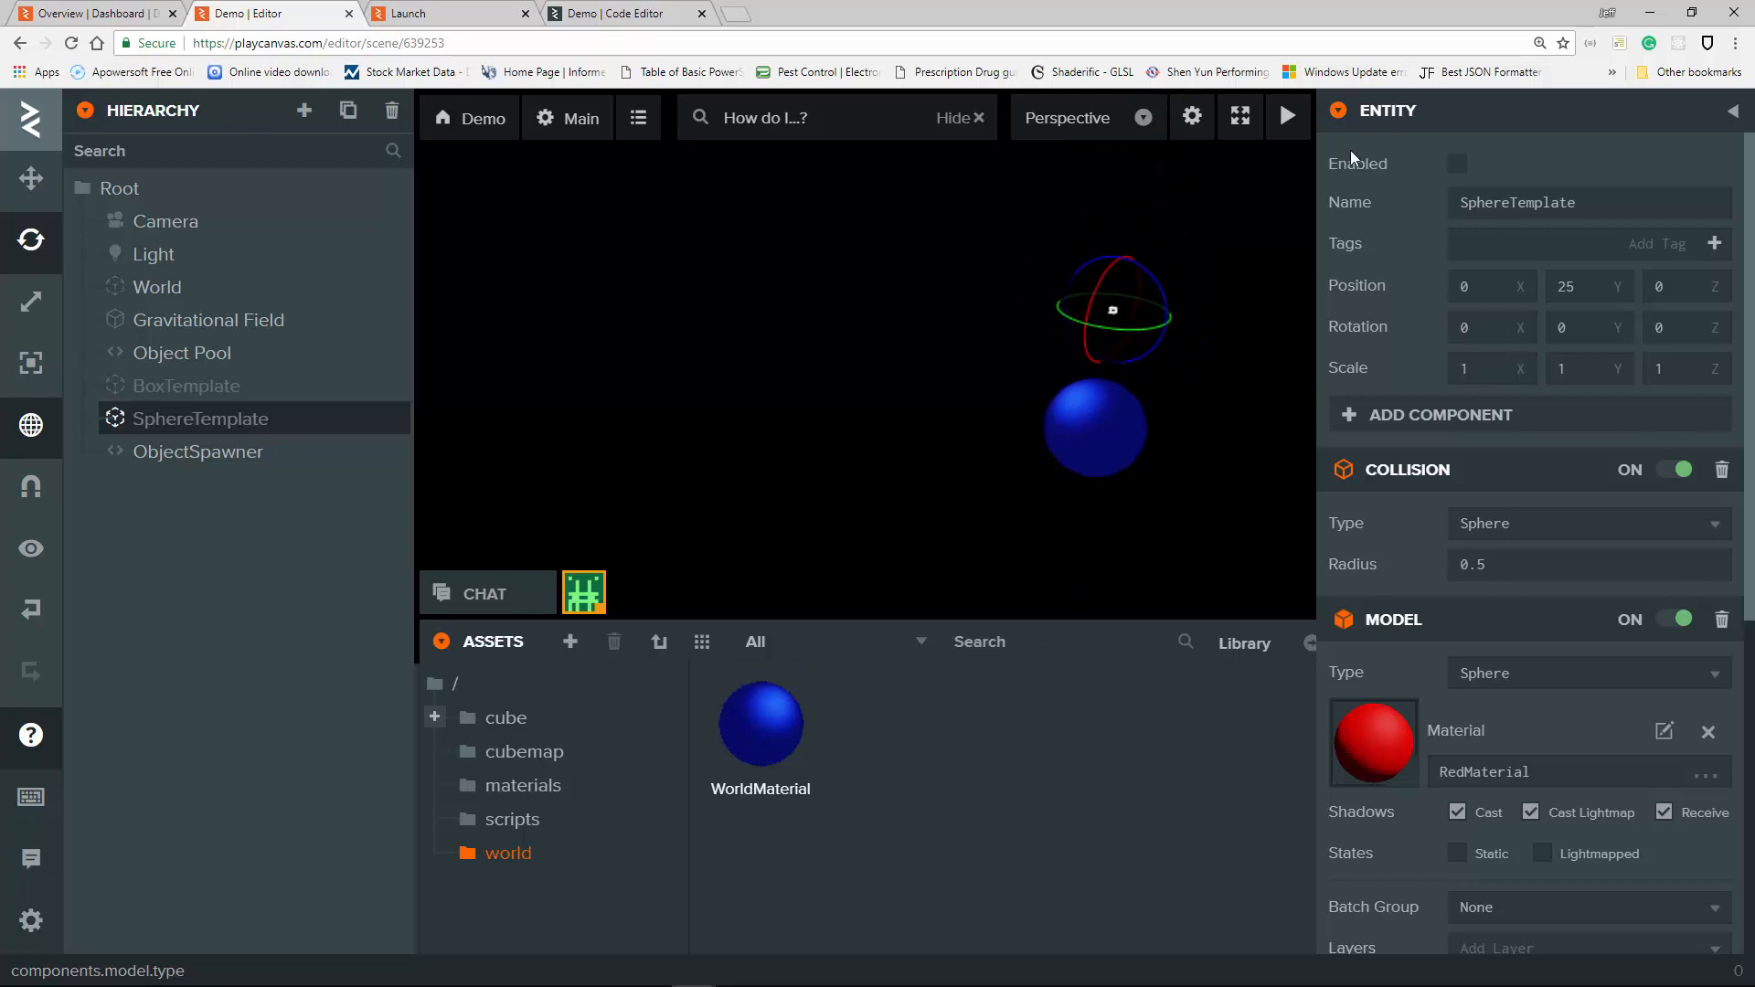
# Launch the scene to check that boxes and spheres spawn around the world, and return to the scene editor.
pyautogui.click(1289, 117)
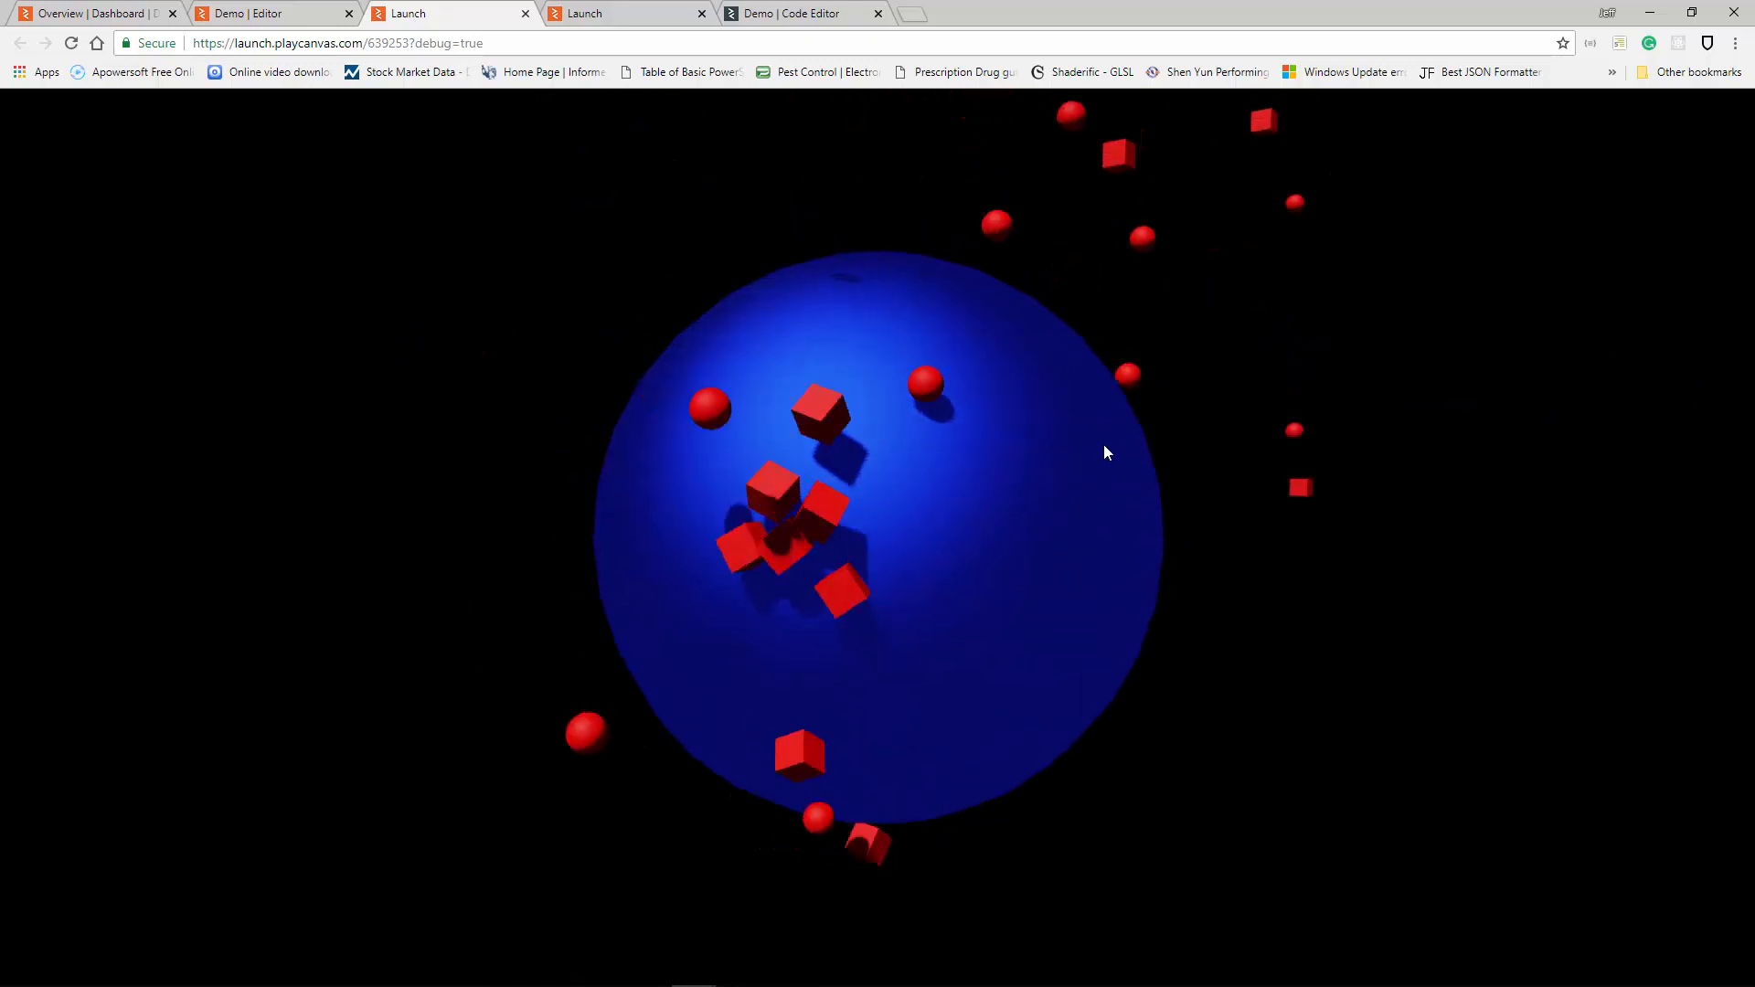
pyautogui.click(220, 13)
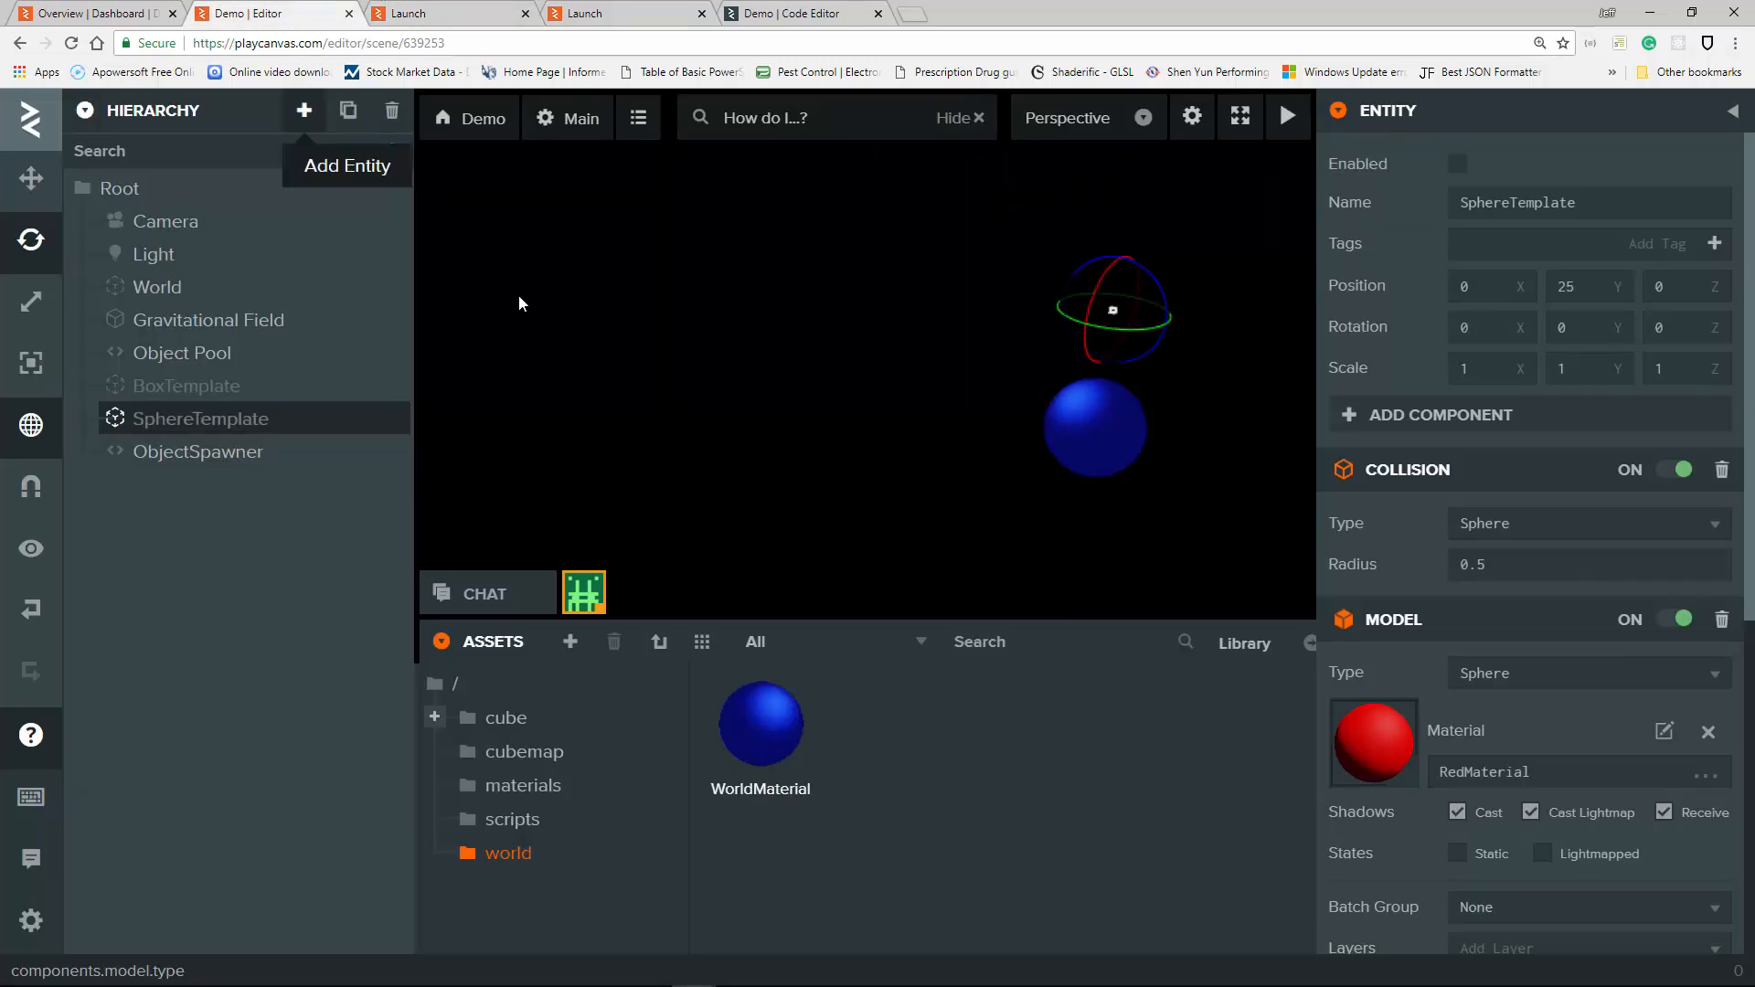
# Create a new material in the materials folder and name it GreenMaterial.
pyautogui.click(523, 785)
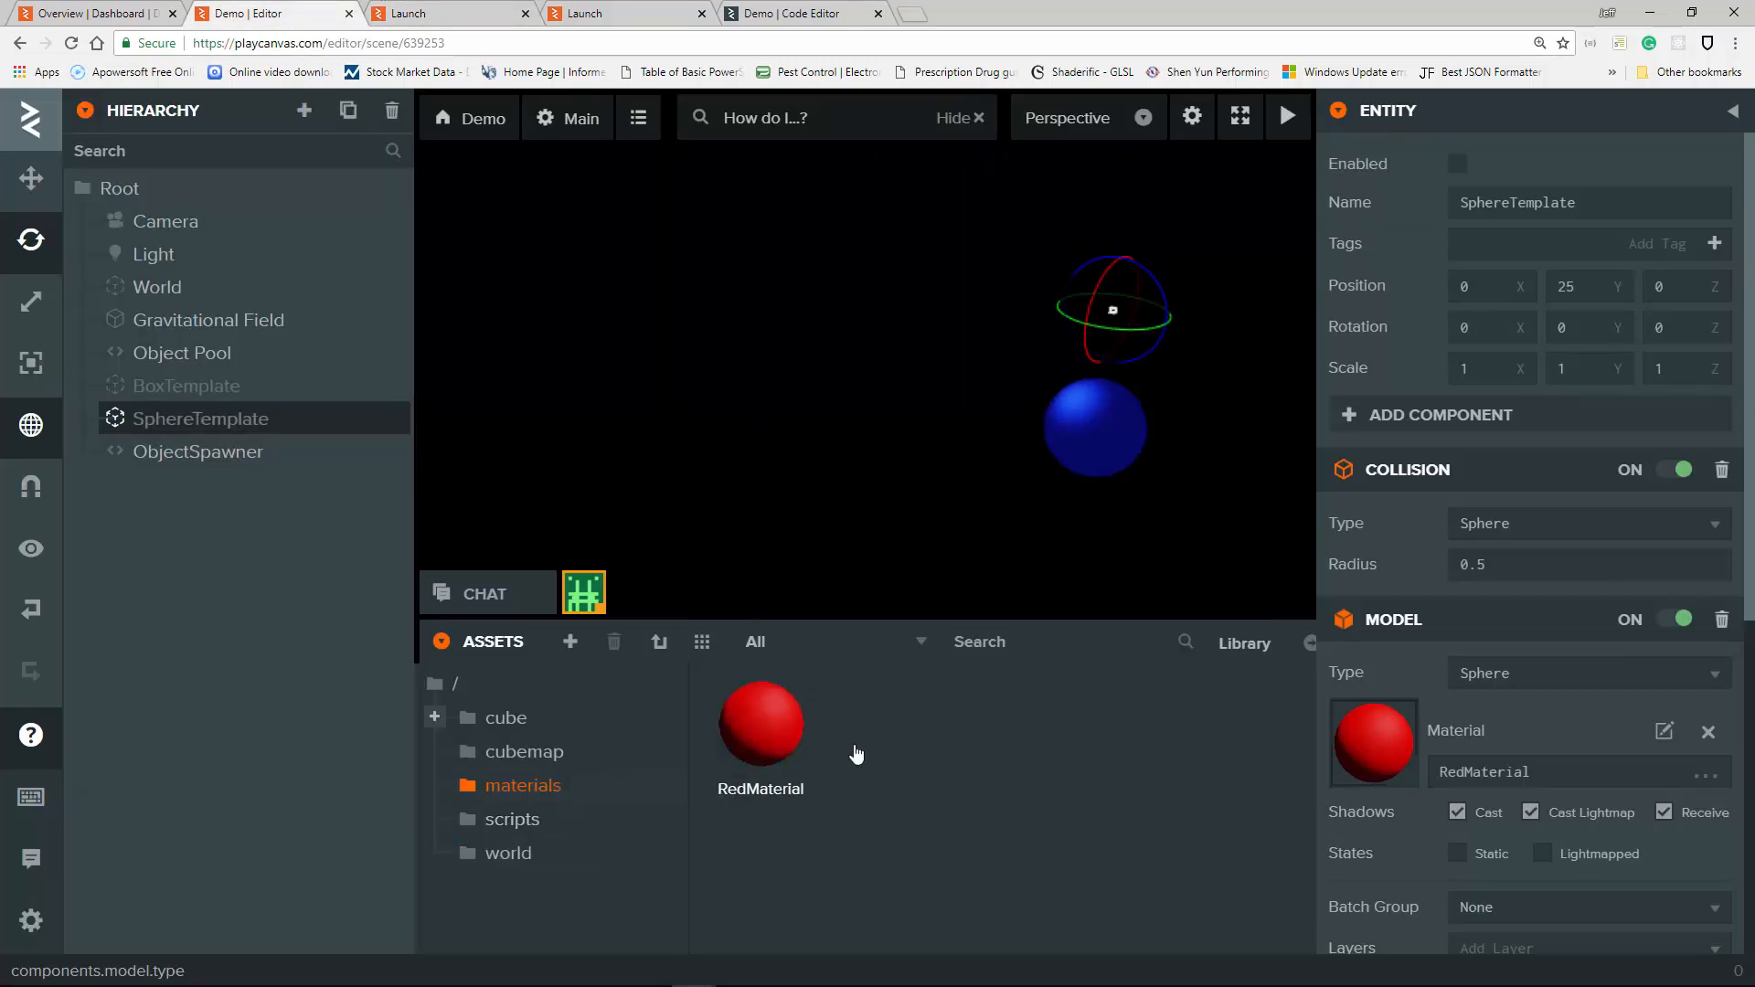
pyautogui.rightClick(760, 730)
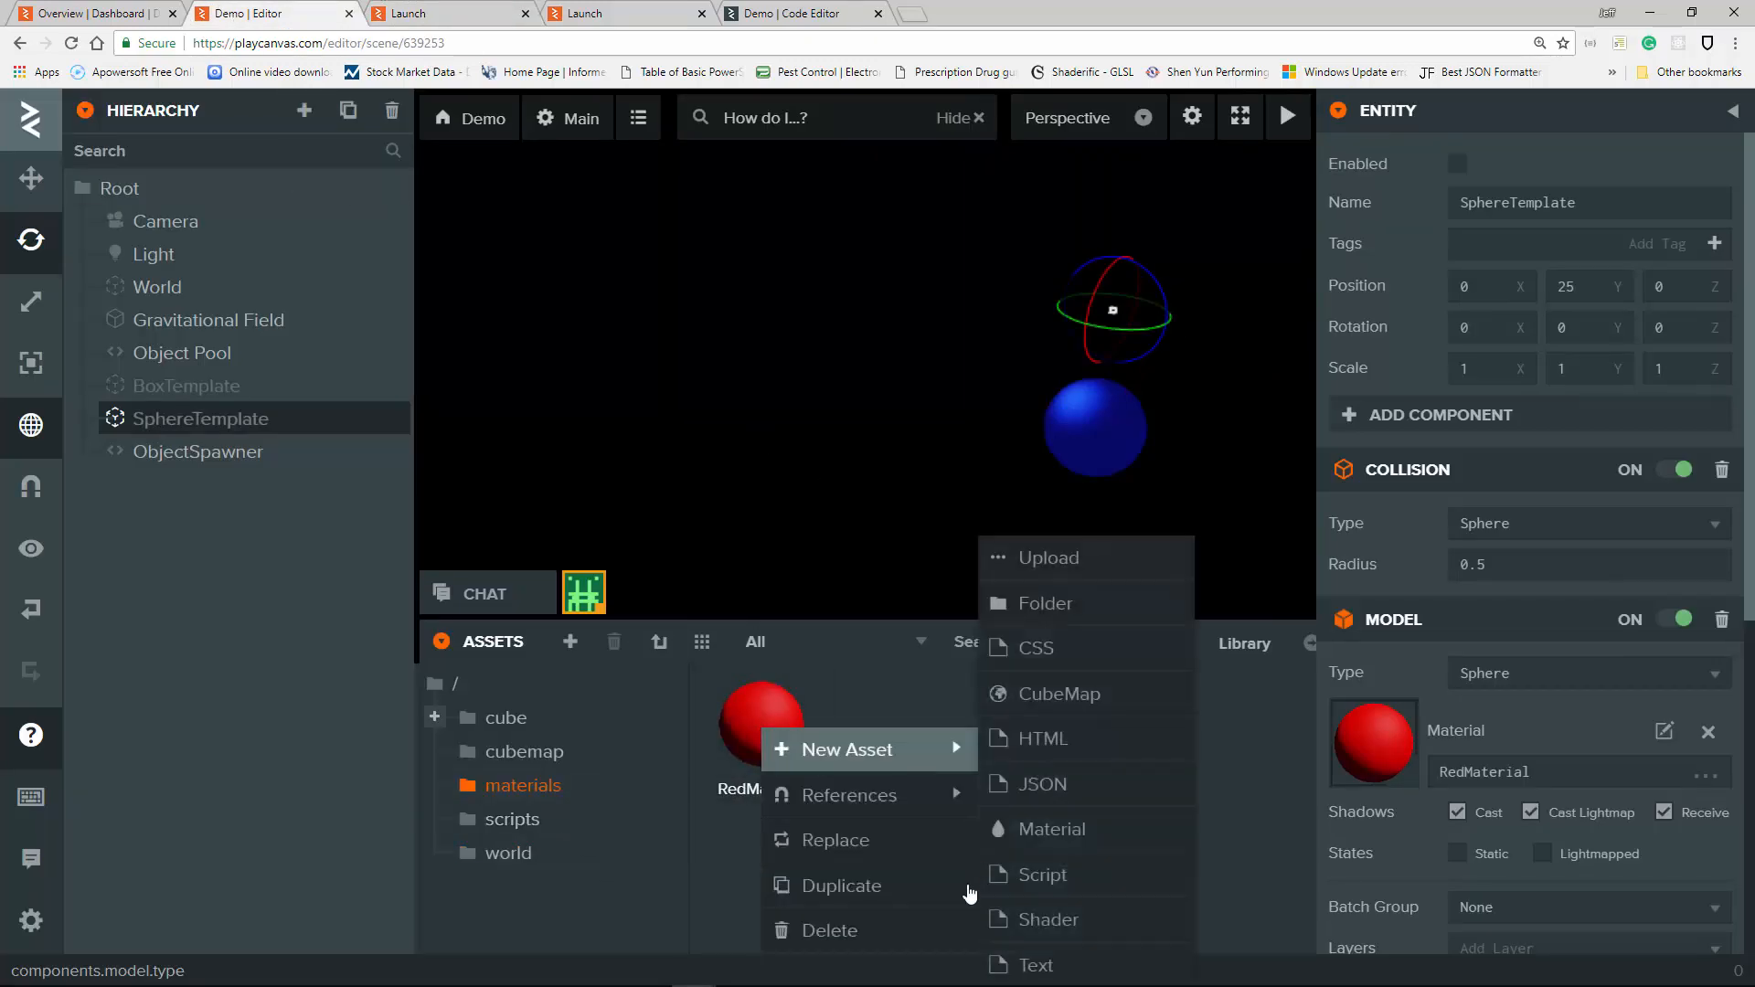
pyautogui.moveTo(928, 760)
pyautogui.click(1055, 828)
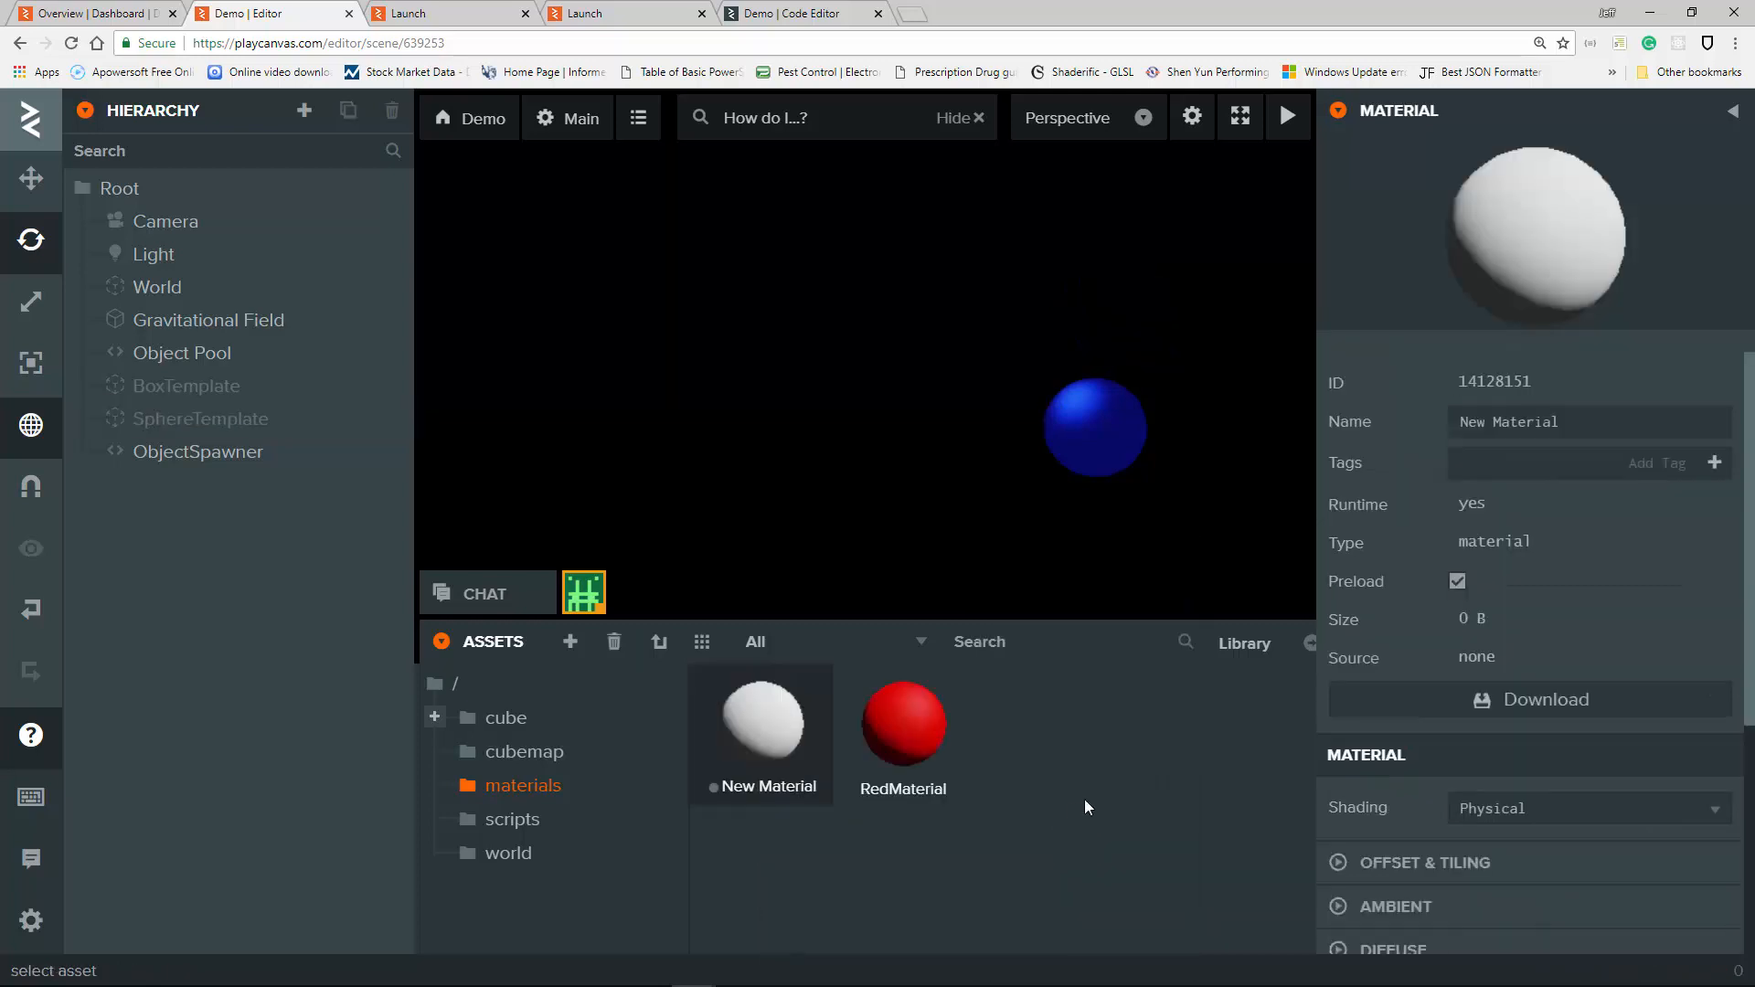
pyautogui.doubleClick(1585, 418)
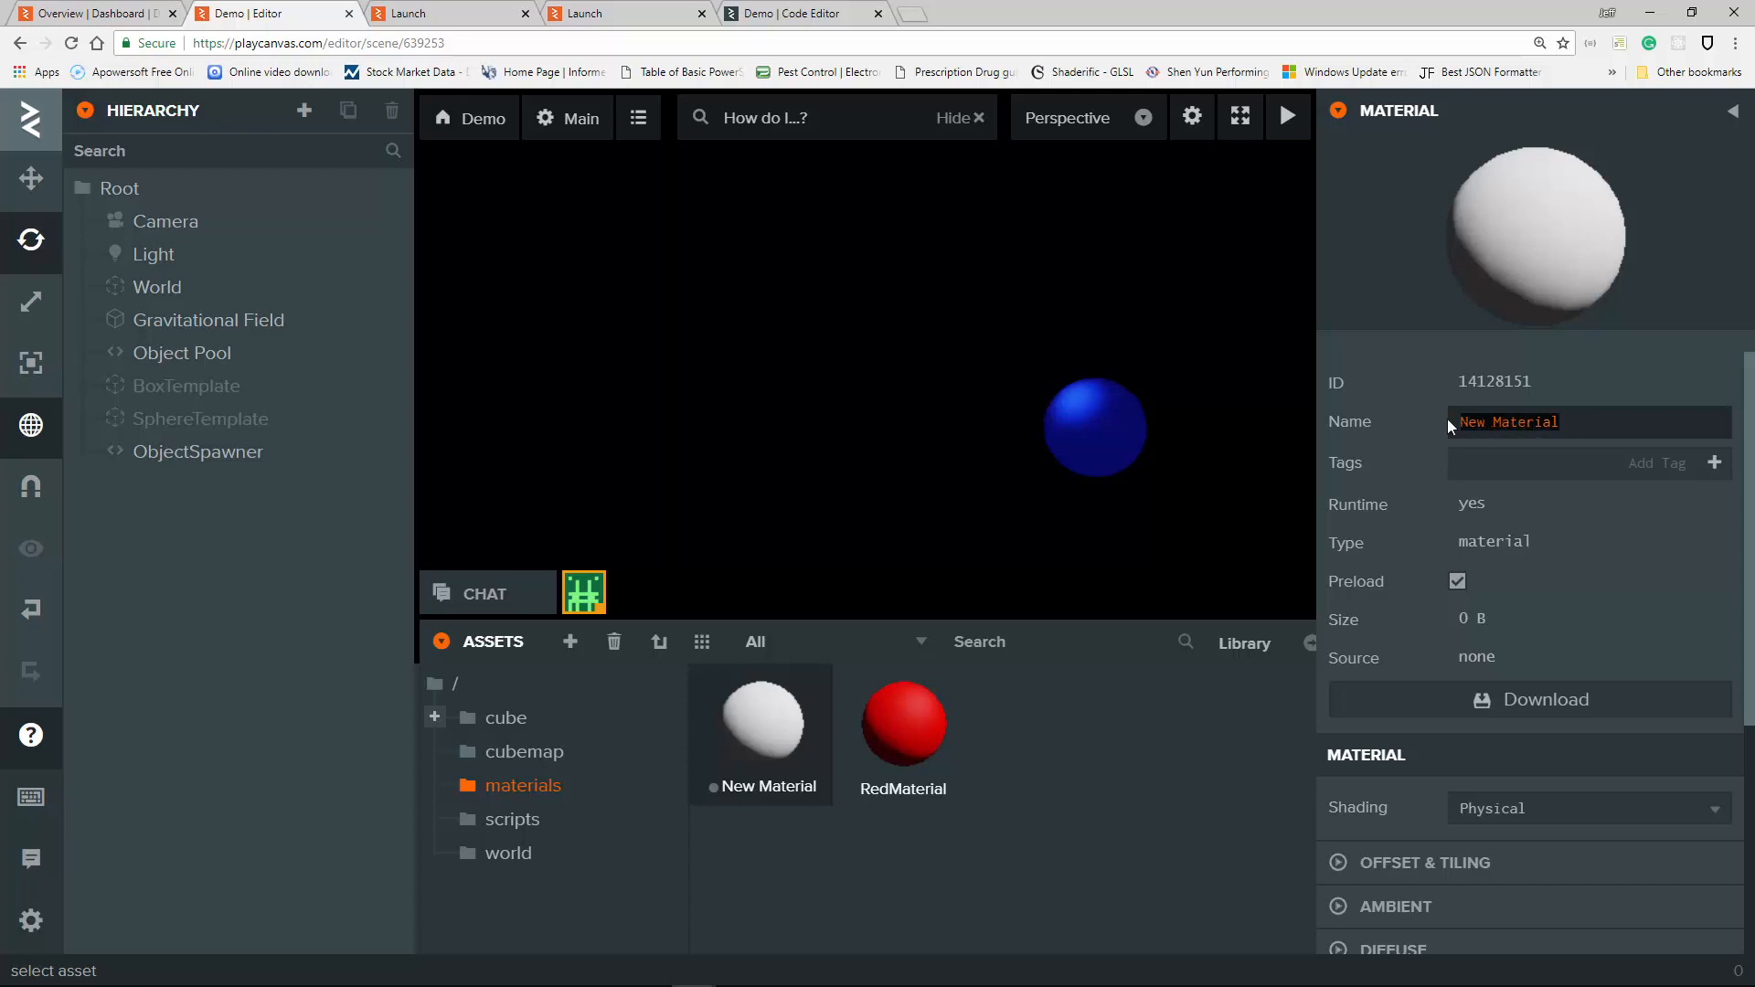
pyautogui.write('GreenMaterial')
pyautogui.press('Return')
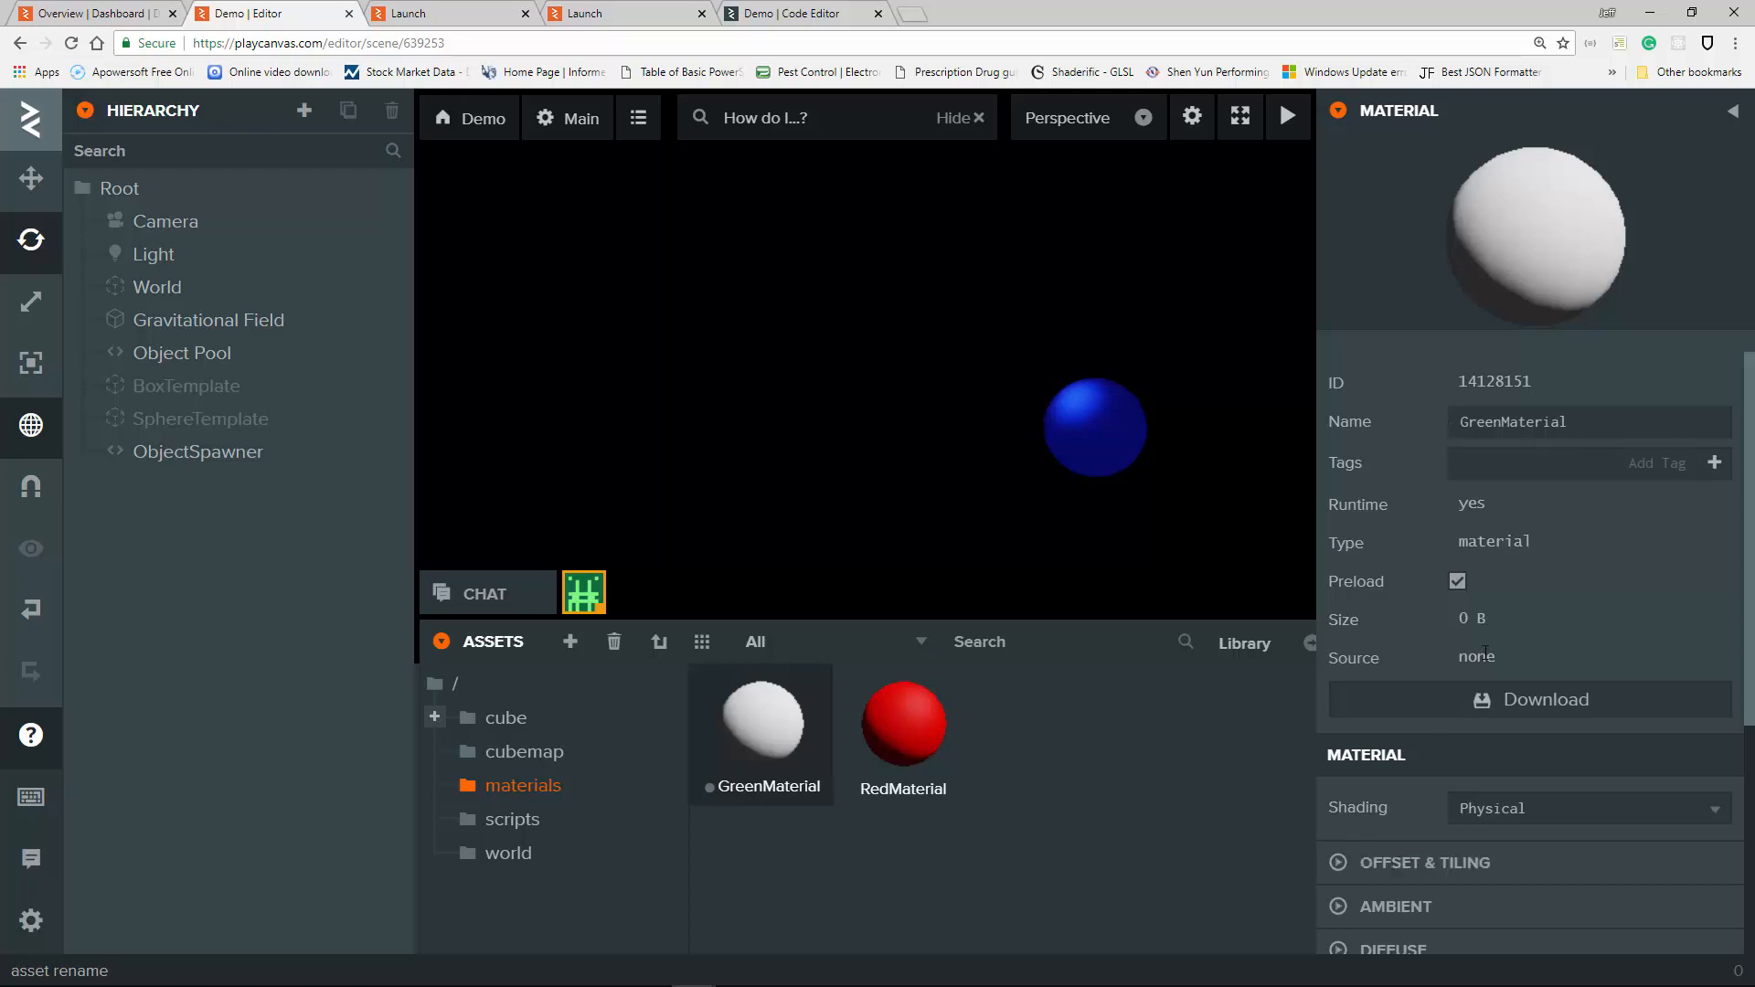
# Set GreenMaterial's diffuse color to pure green, with red at 0 and green at 255.
pyautogui.scroll(-4, 1486, 654)
pyautogui.scroll(4, 1518, 571)
pyautogui.scroll(-4, 1481, 557)
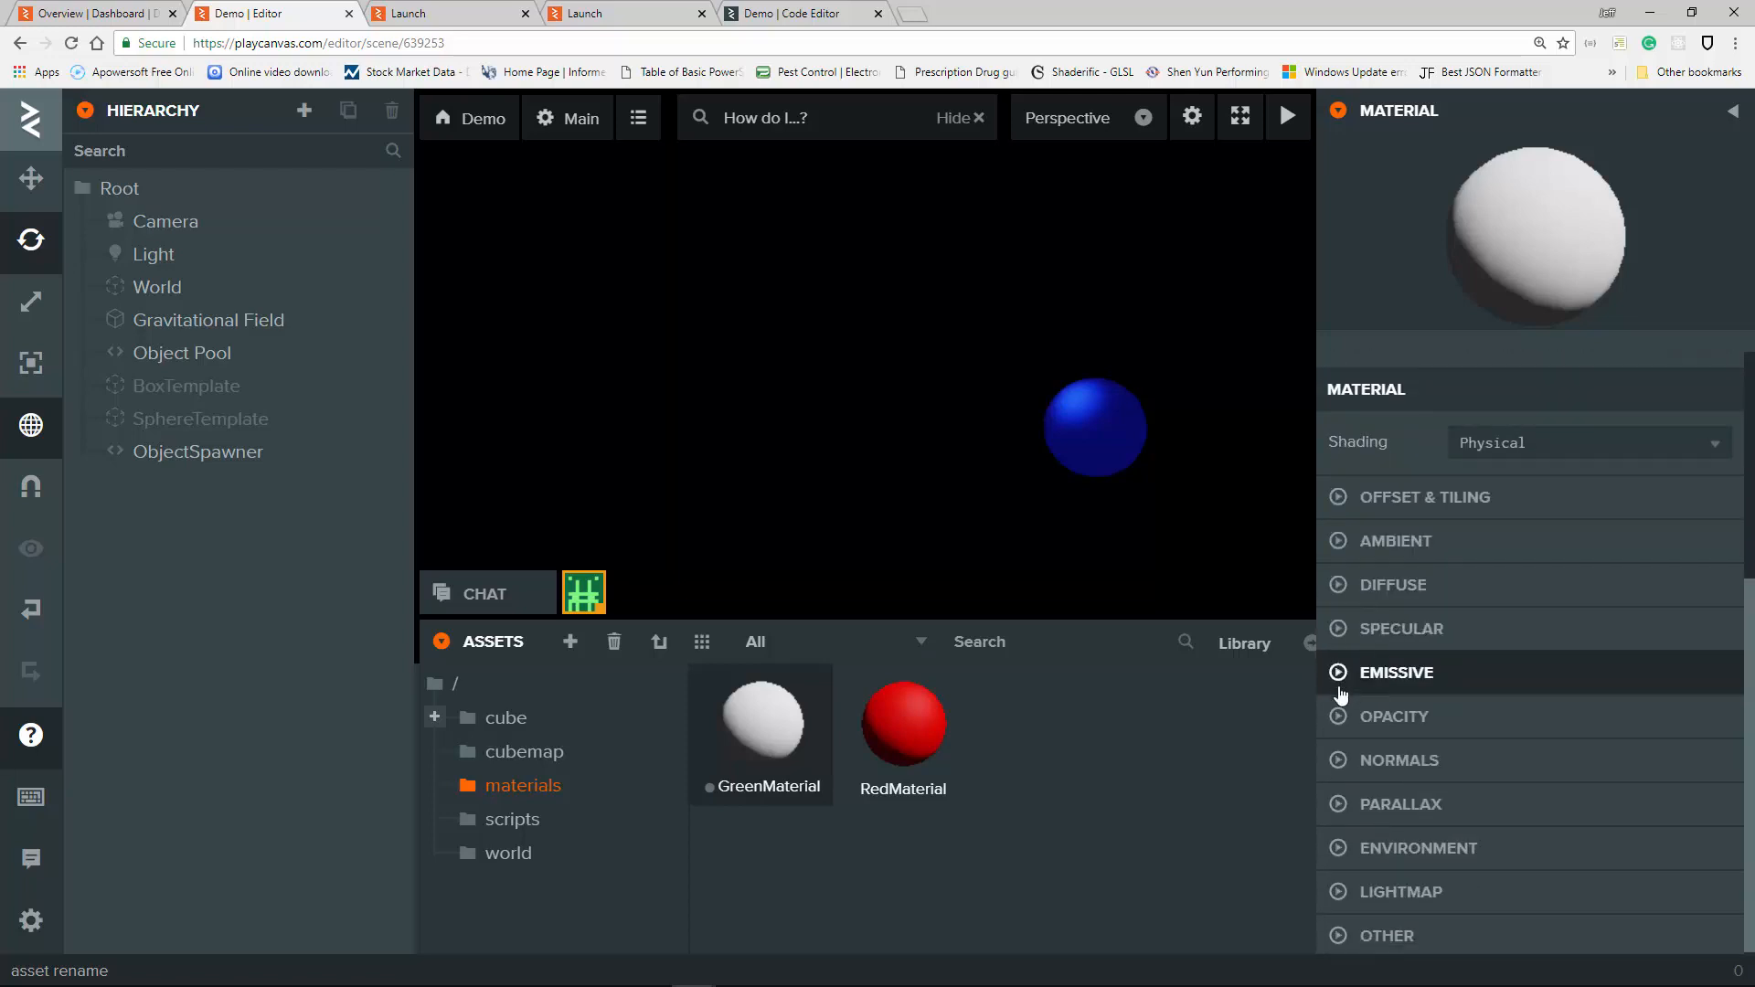
pyautogui.click(1348, 587)
pyautogui.click(1477, 776)
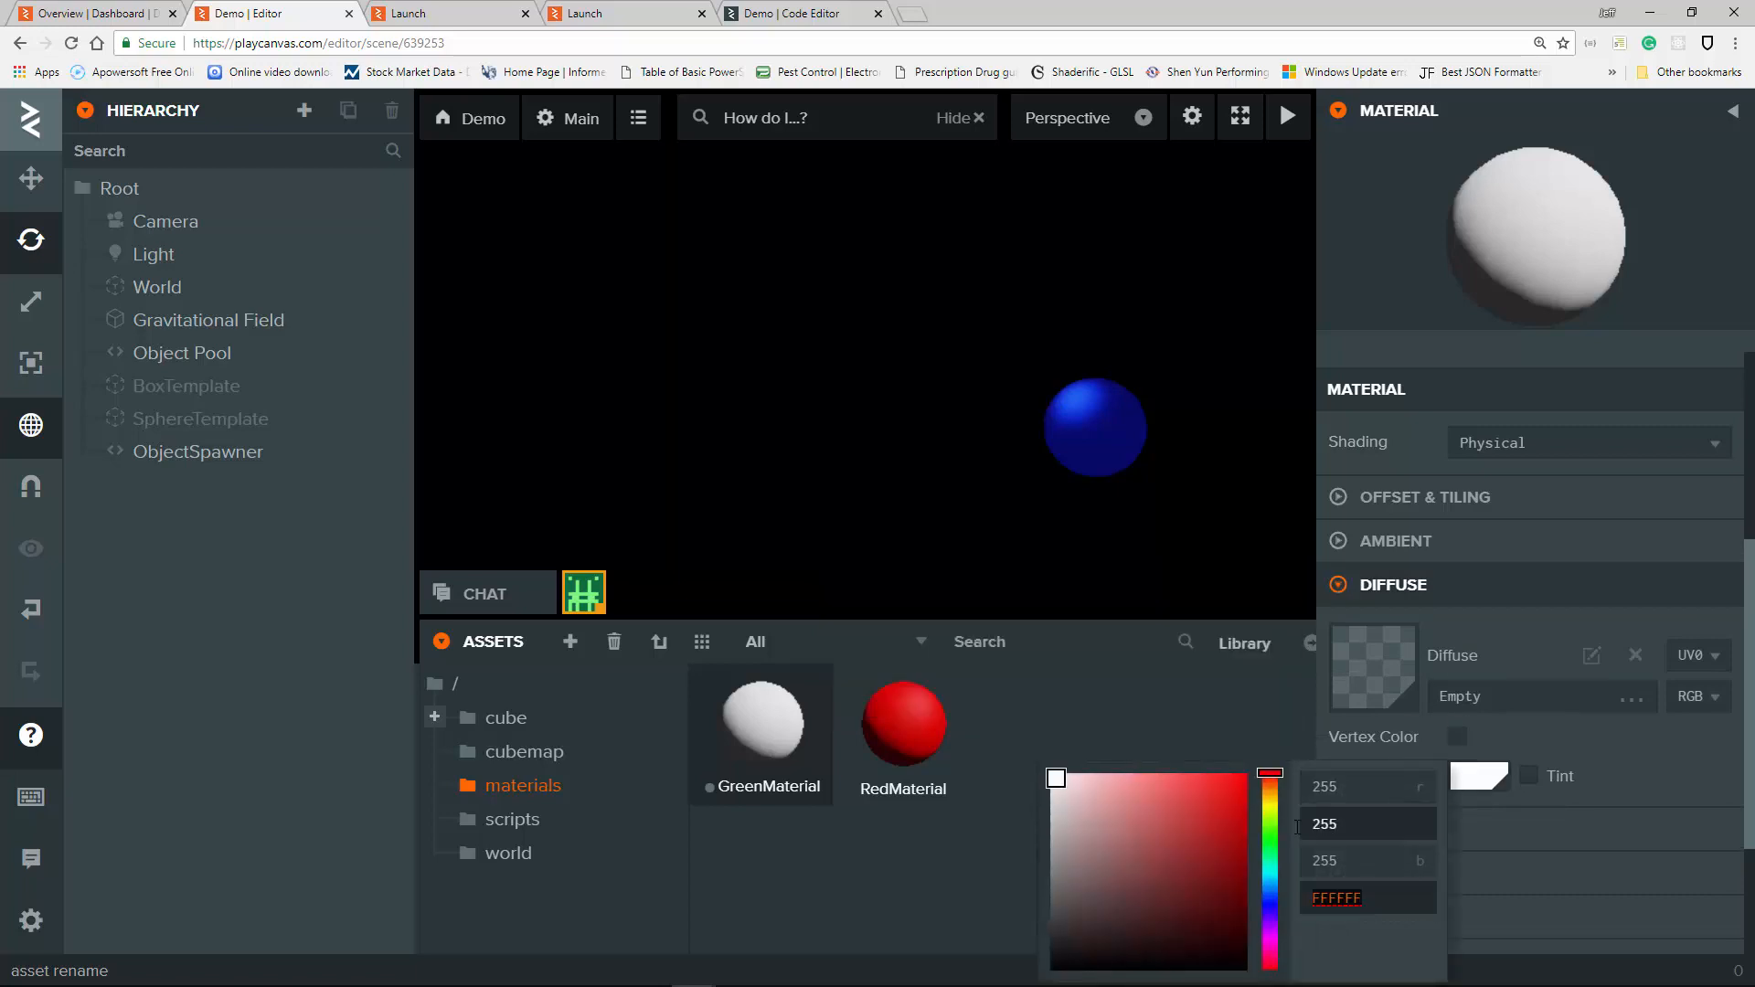
pyautogui.click(1270, 841)
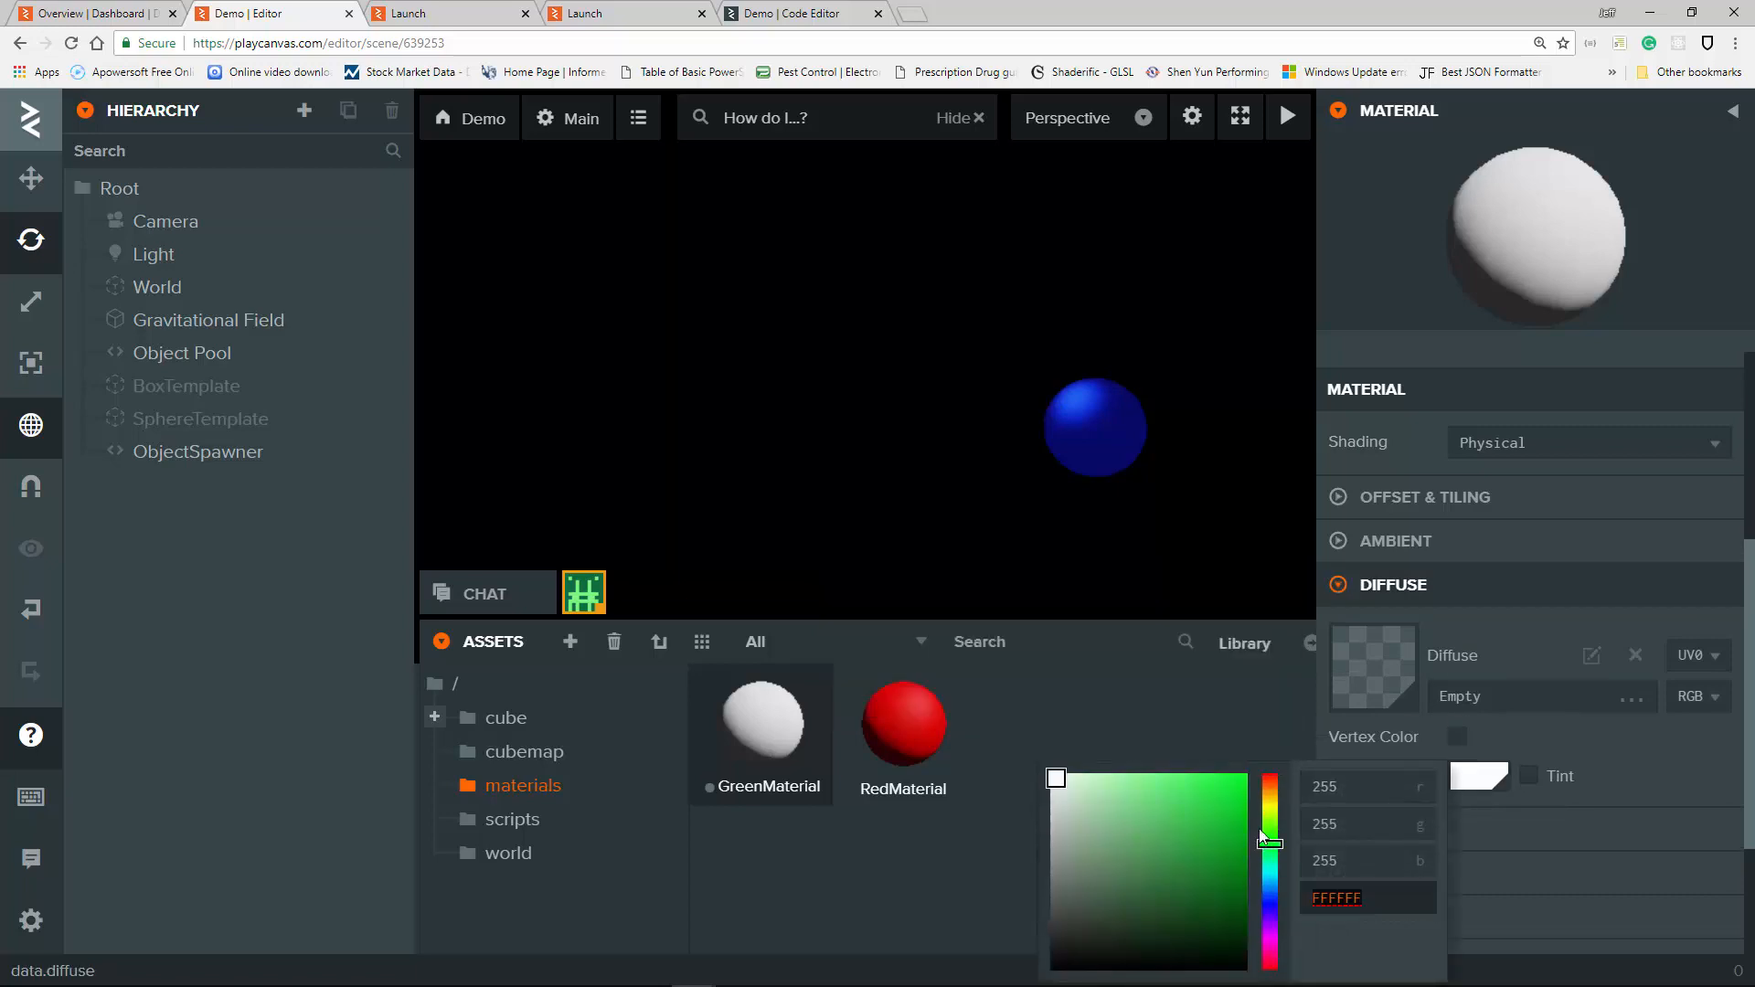
pyautogui.click(1202, 817)
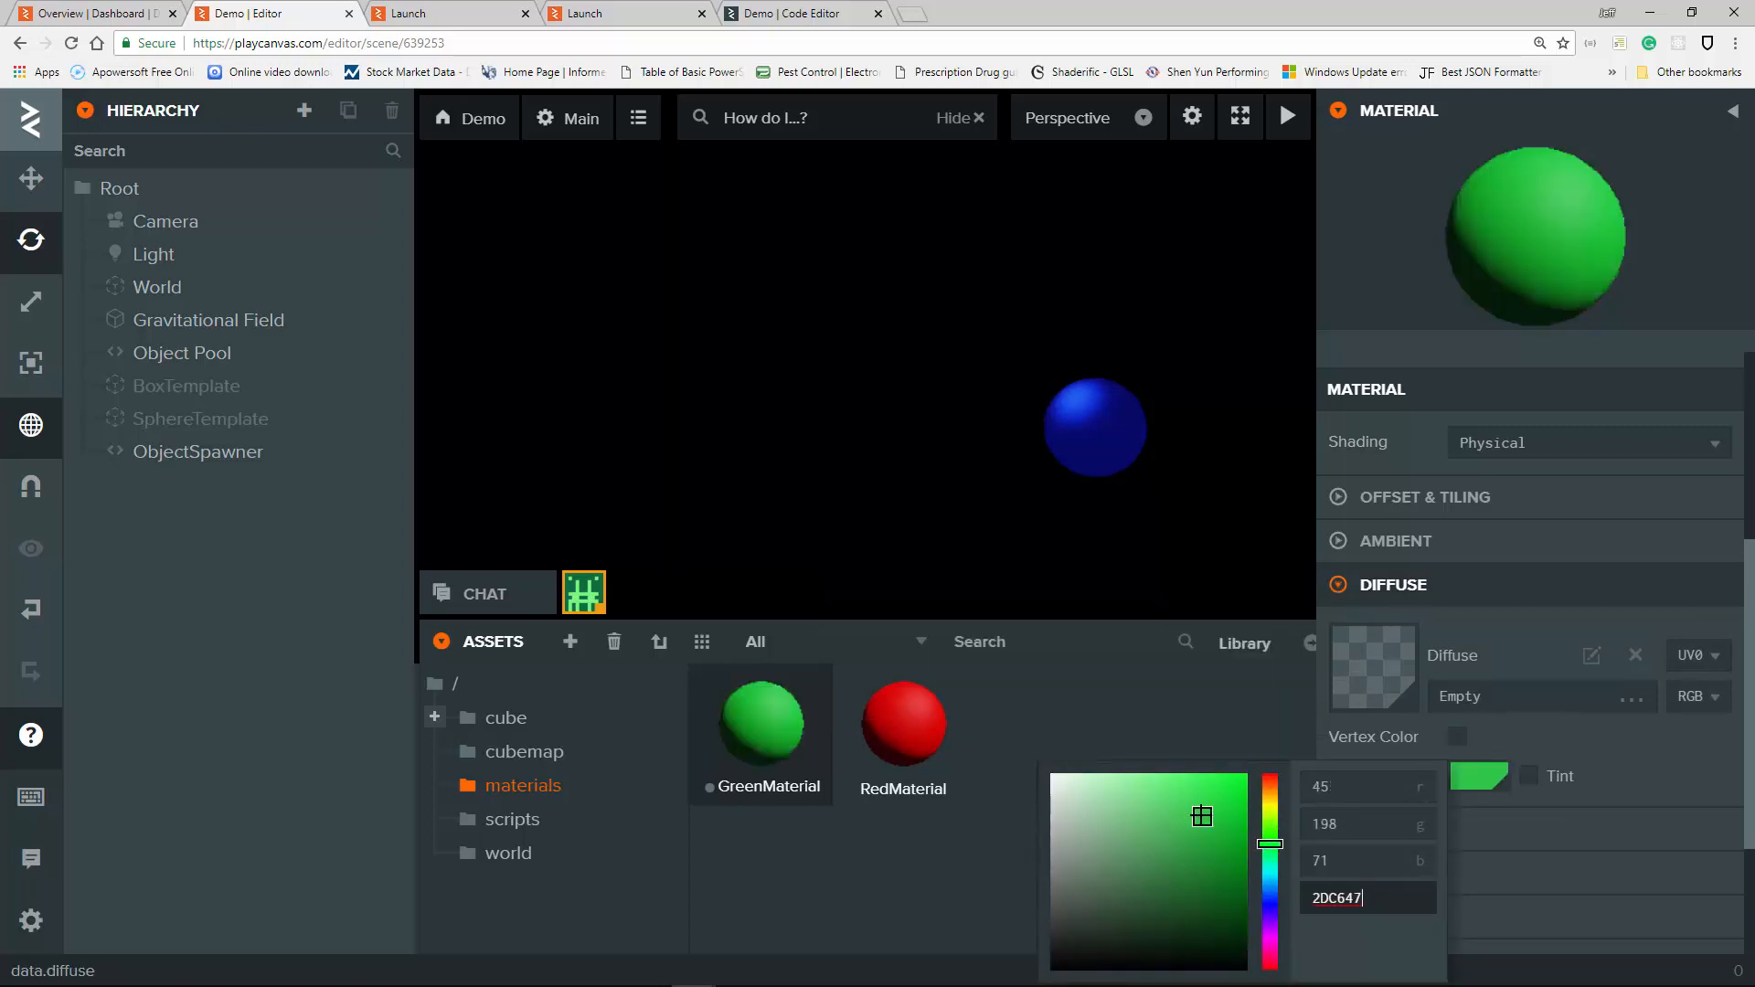
pyautogui.click(1364, 797)
pyautogui.write('0')
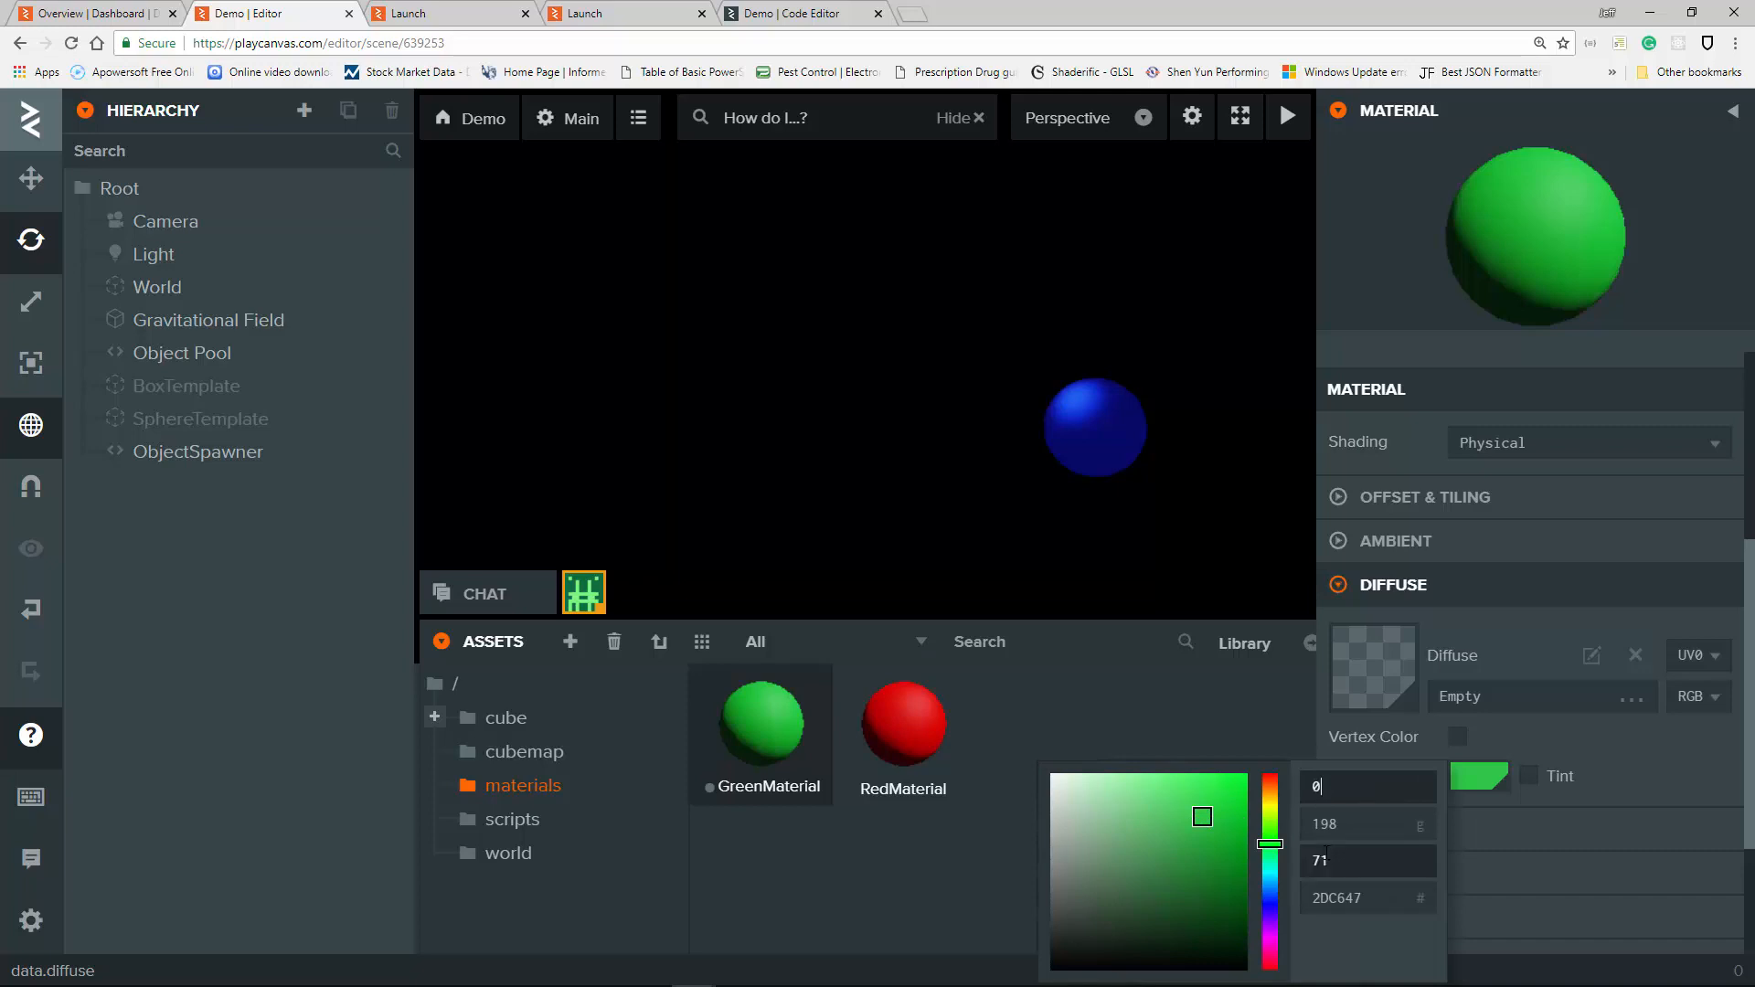
pyautogui.click(1379, 828)
pyautogui.click(1377, 827)
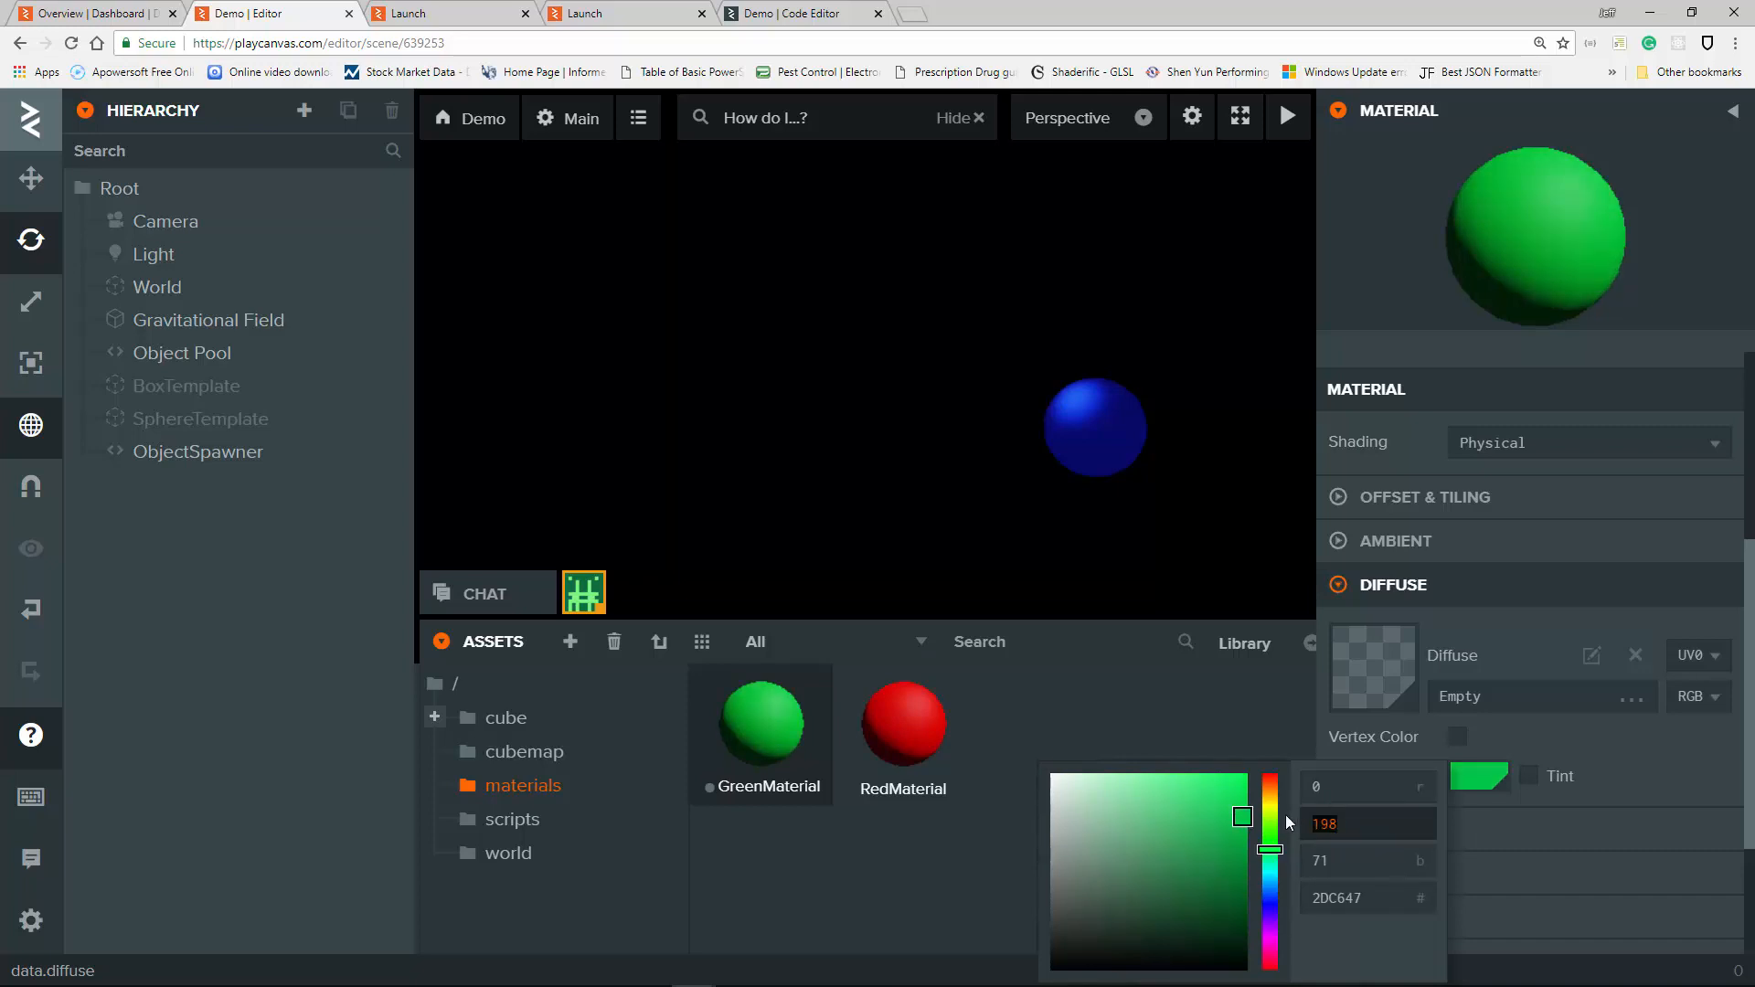
pyautogui.write('255')
pyautogui.press('Tab')
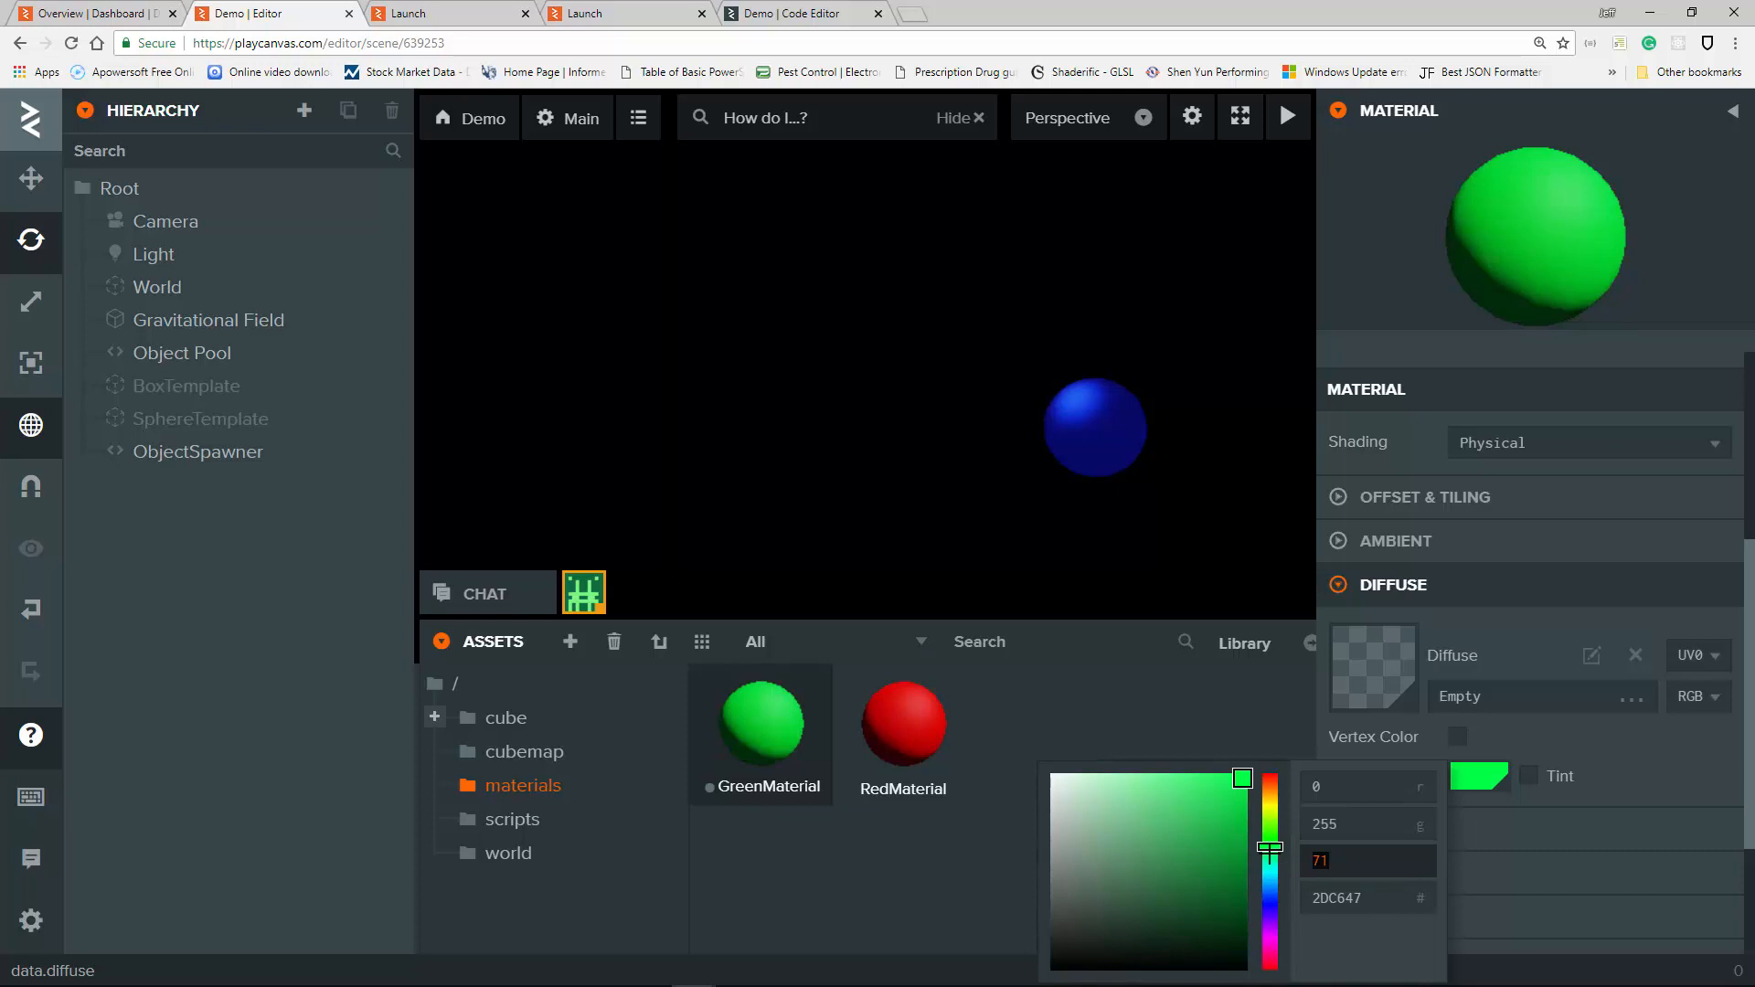
pyautogui.click(1363, 821)
pyautogui.click(948, 841)
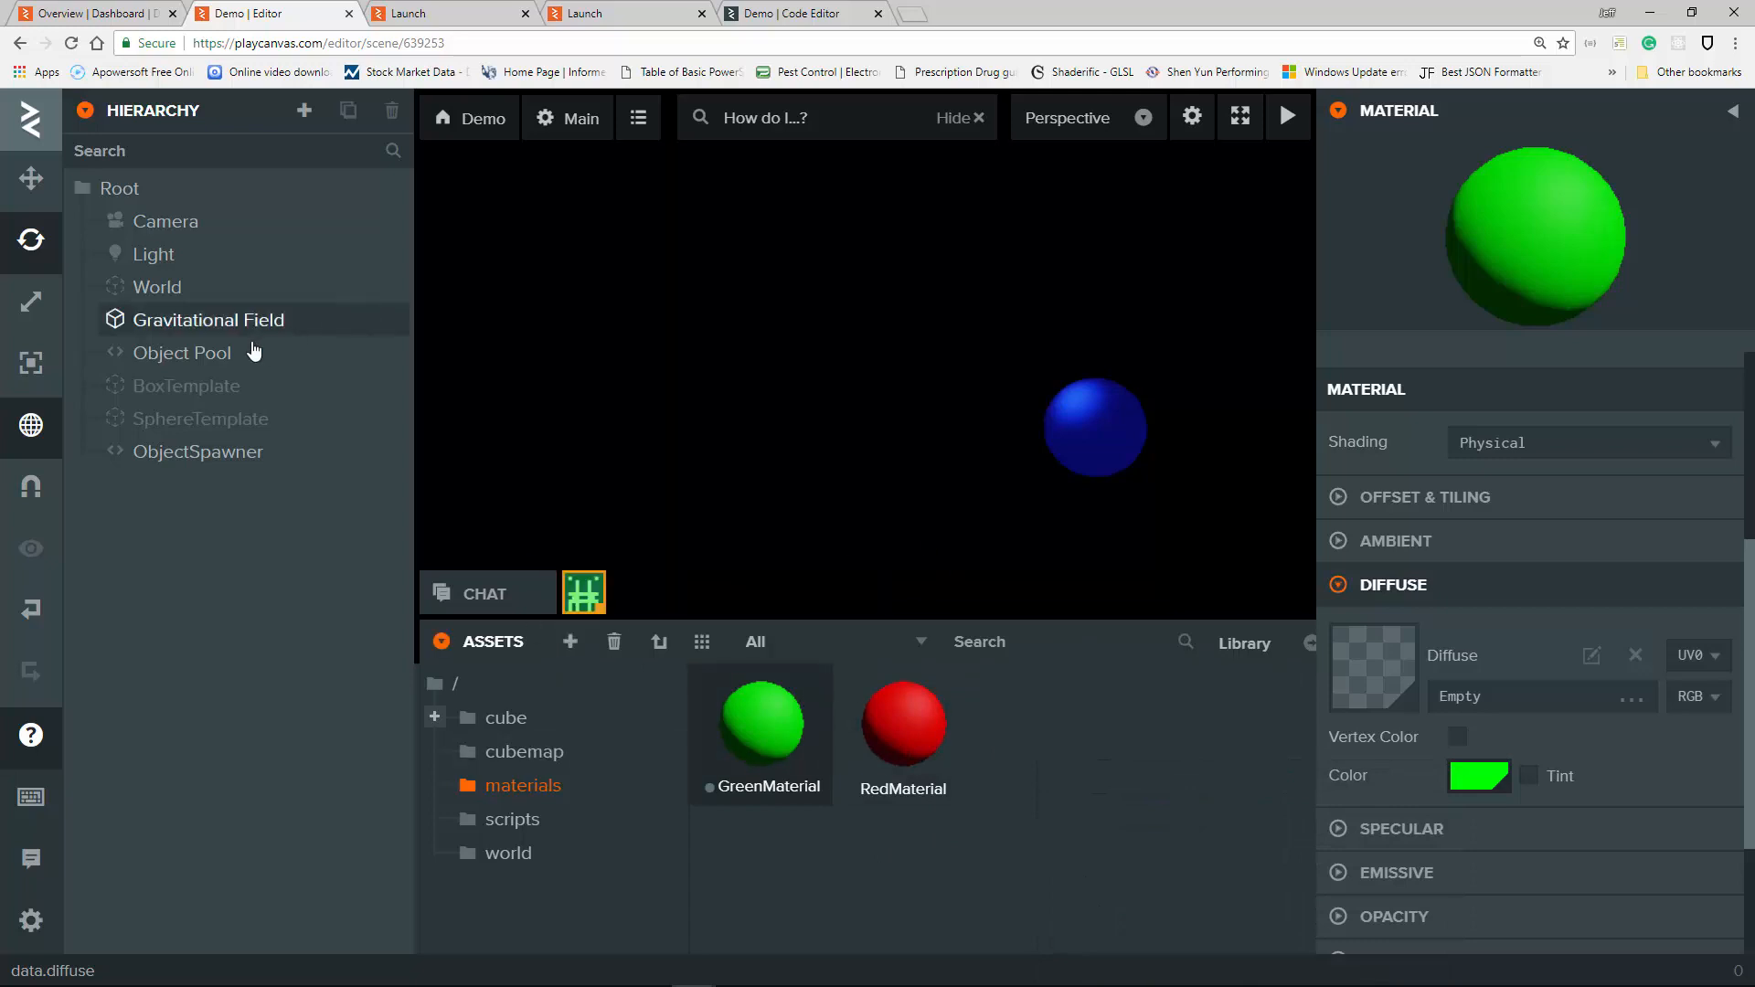
# Set the Materials array size of Object Pool's objectPool script to 2 and assign GreenMaterial as the second entry.
pyautogui.click(208, 419)
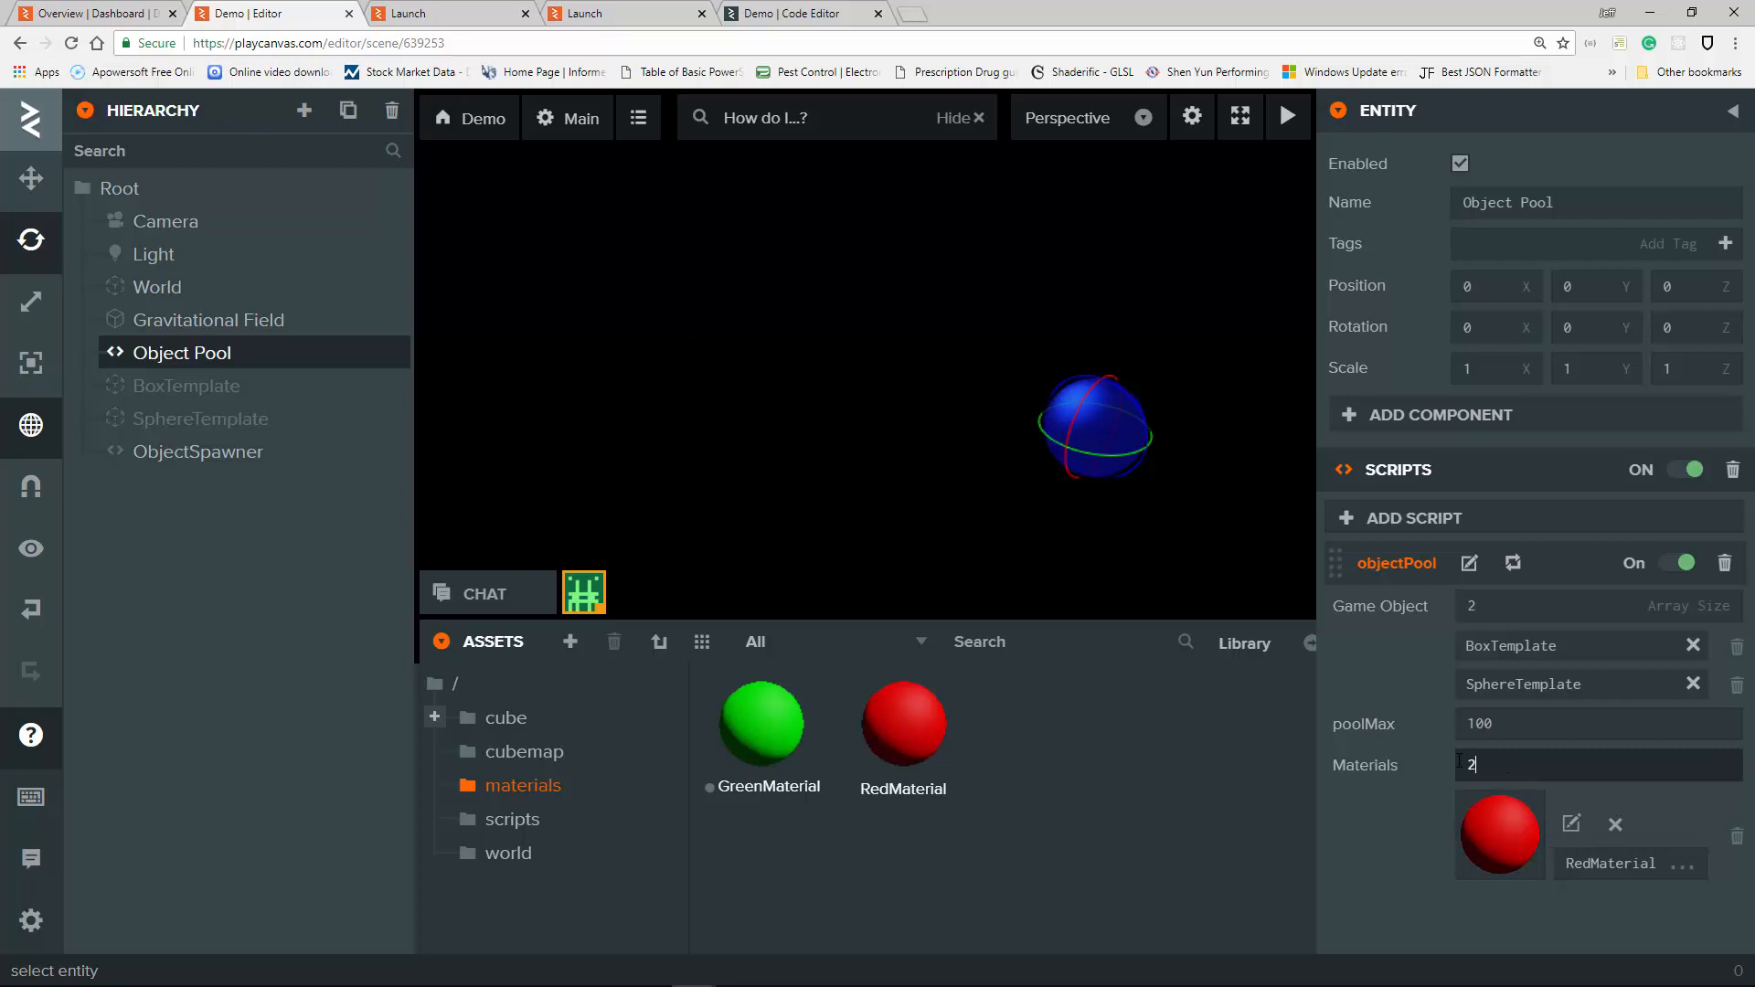
pyautogui.press('Return')
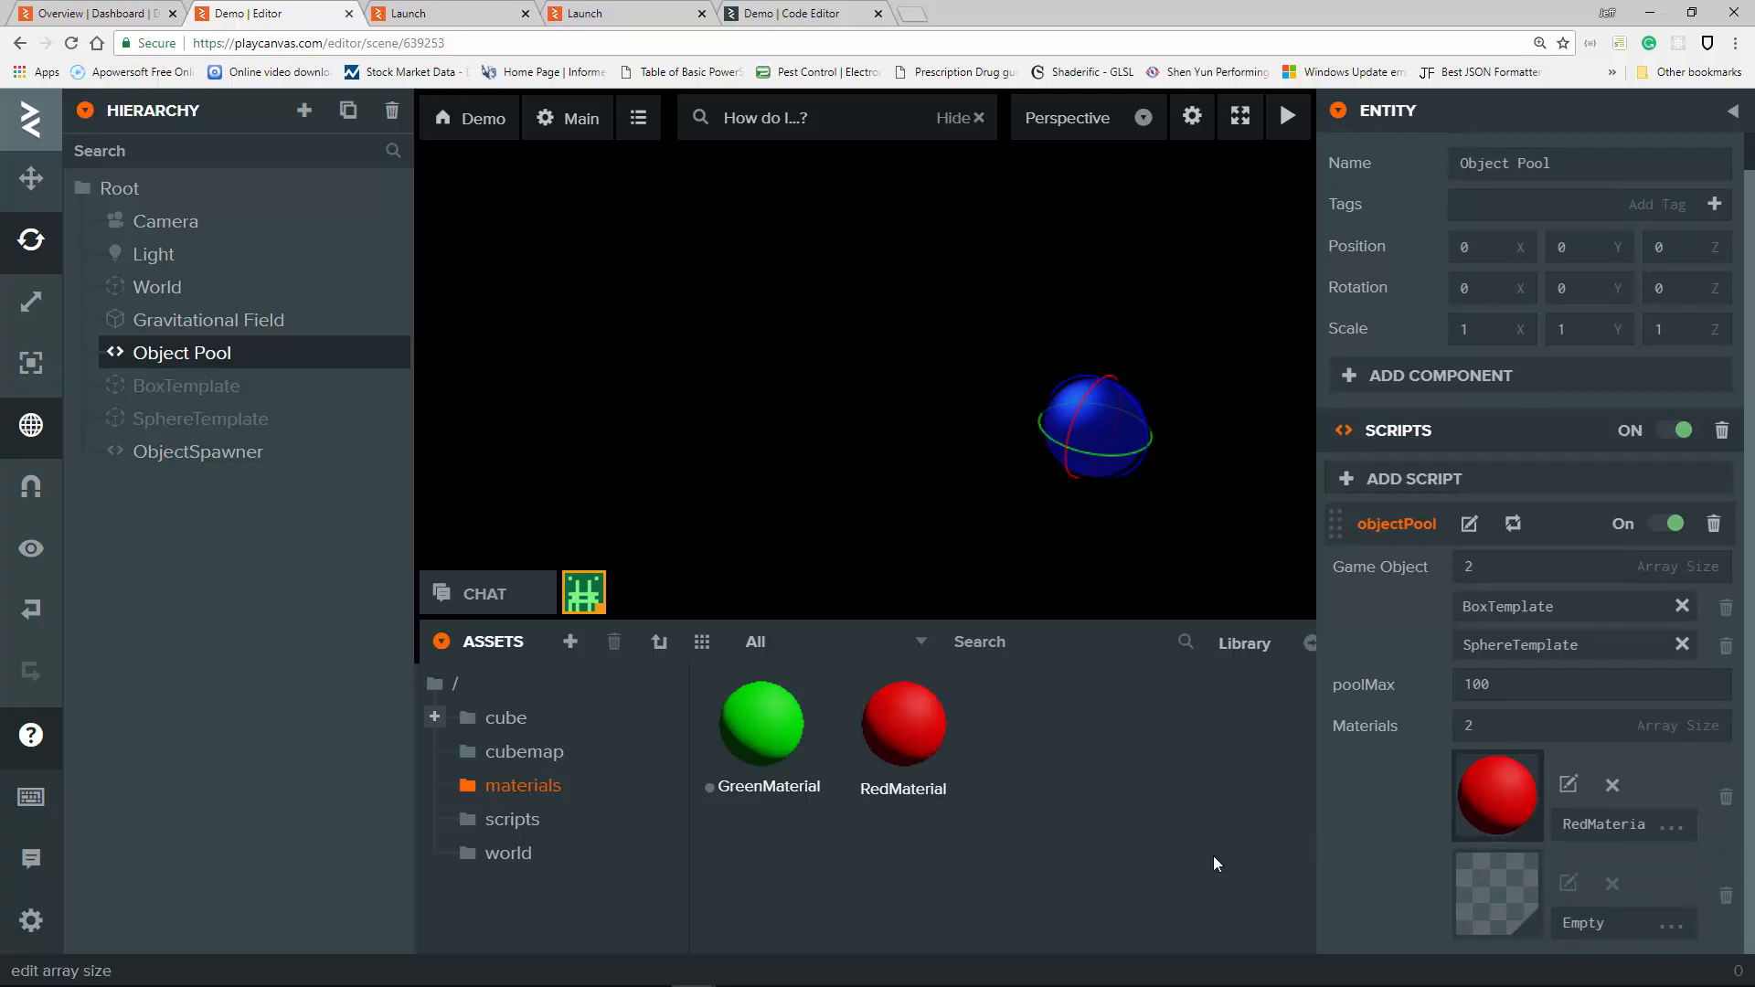
pyautogui.moveTo(764, 753); pyautogui.dragTo(1496, 893)
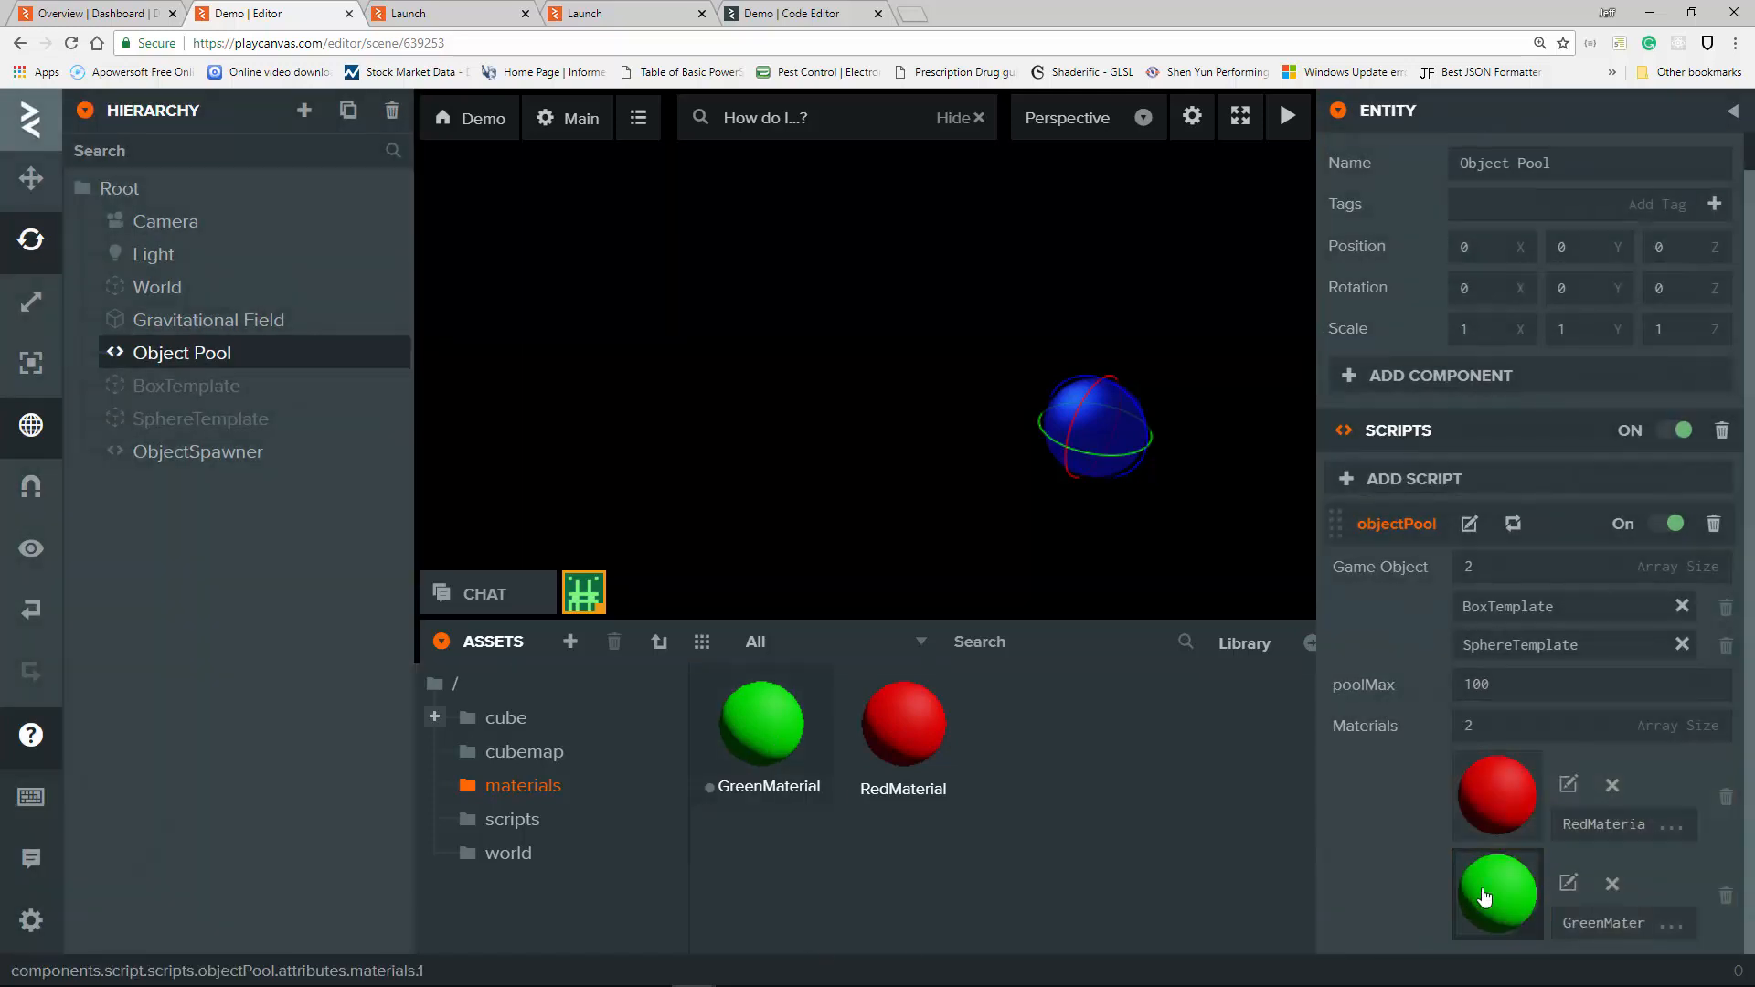
# Close the older launch page and reload the remaining one to test the pooled objects with both materials.
pyautogui.click(448, 13)
pyautogui.click(604, 12)
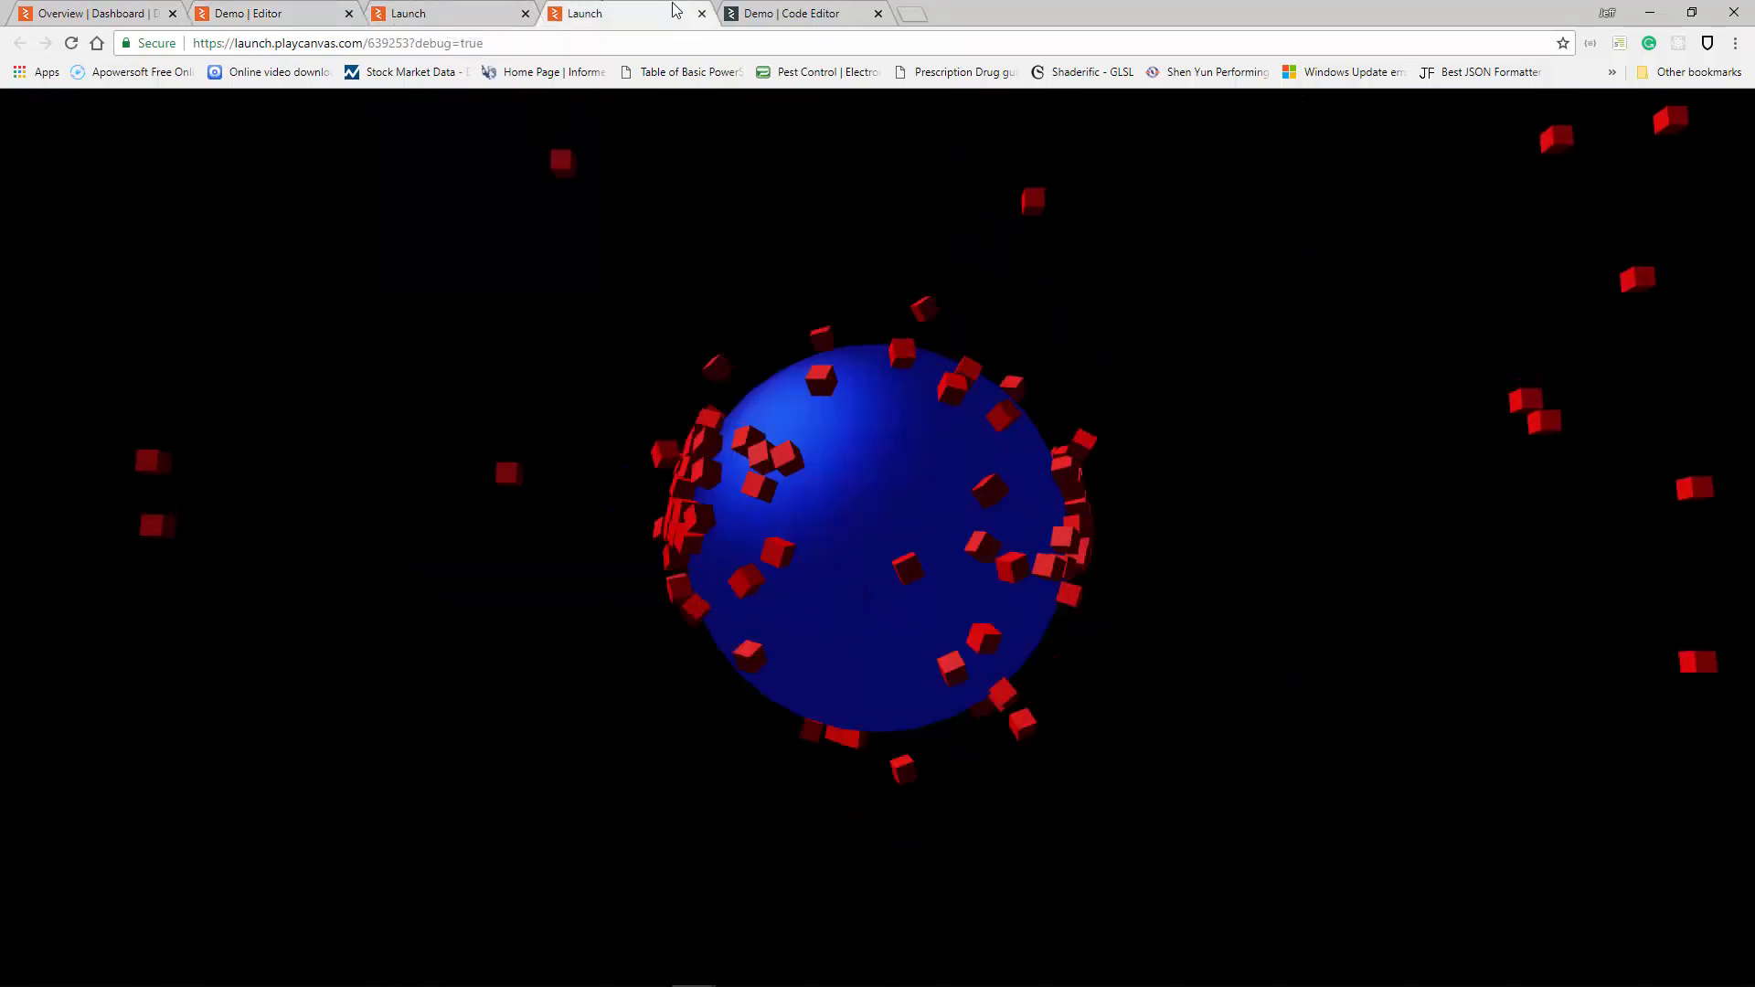
pyautogui.hotkey('ctrl', 'w')
pyautogui.click(465, 9)
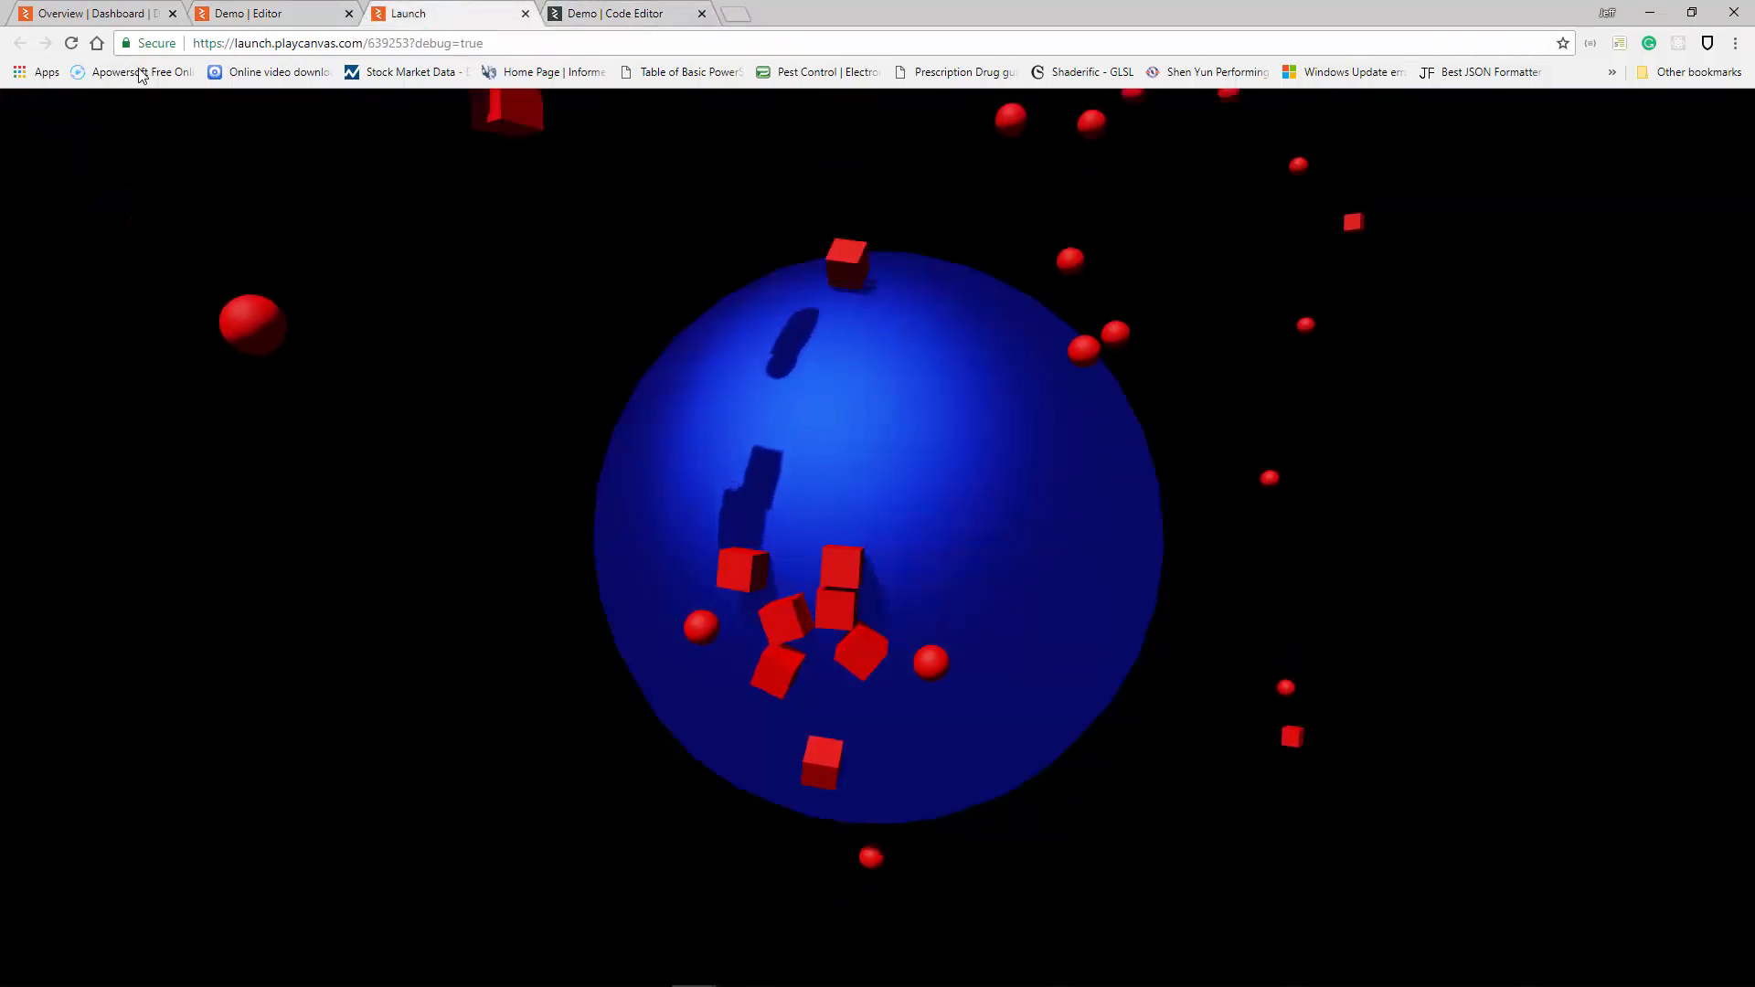
pyautogui.click(96, 43)
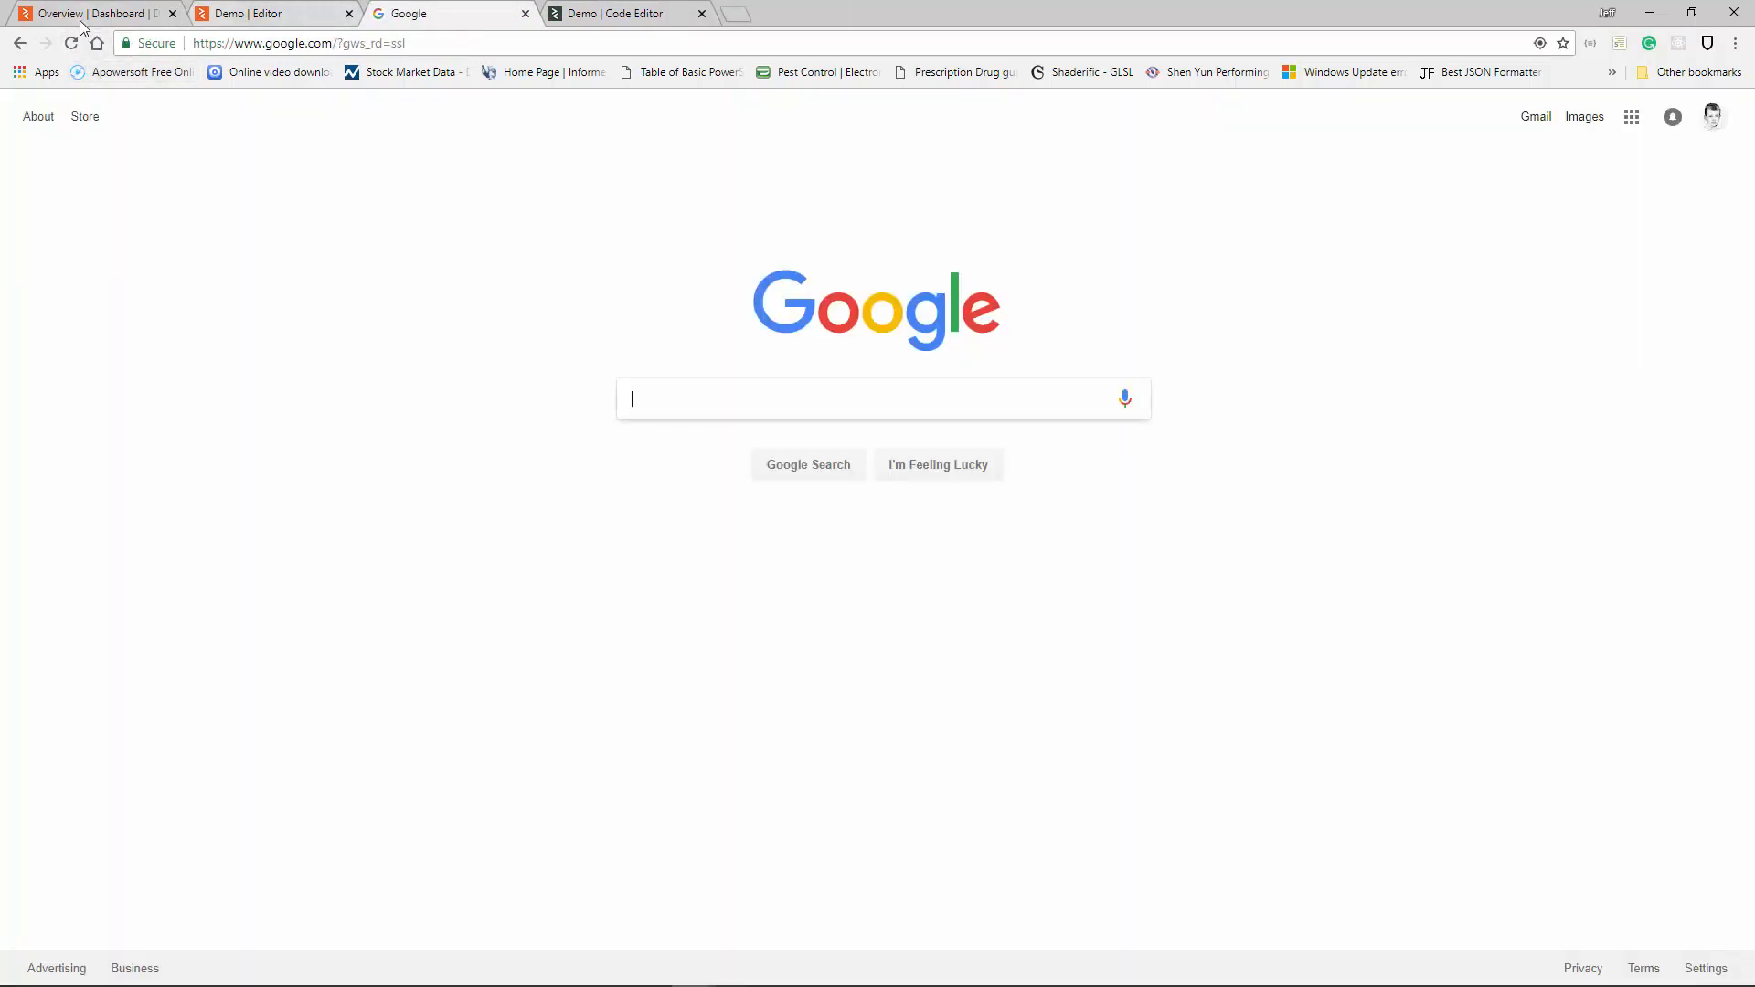
pyautogui.click(20, 44)
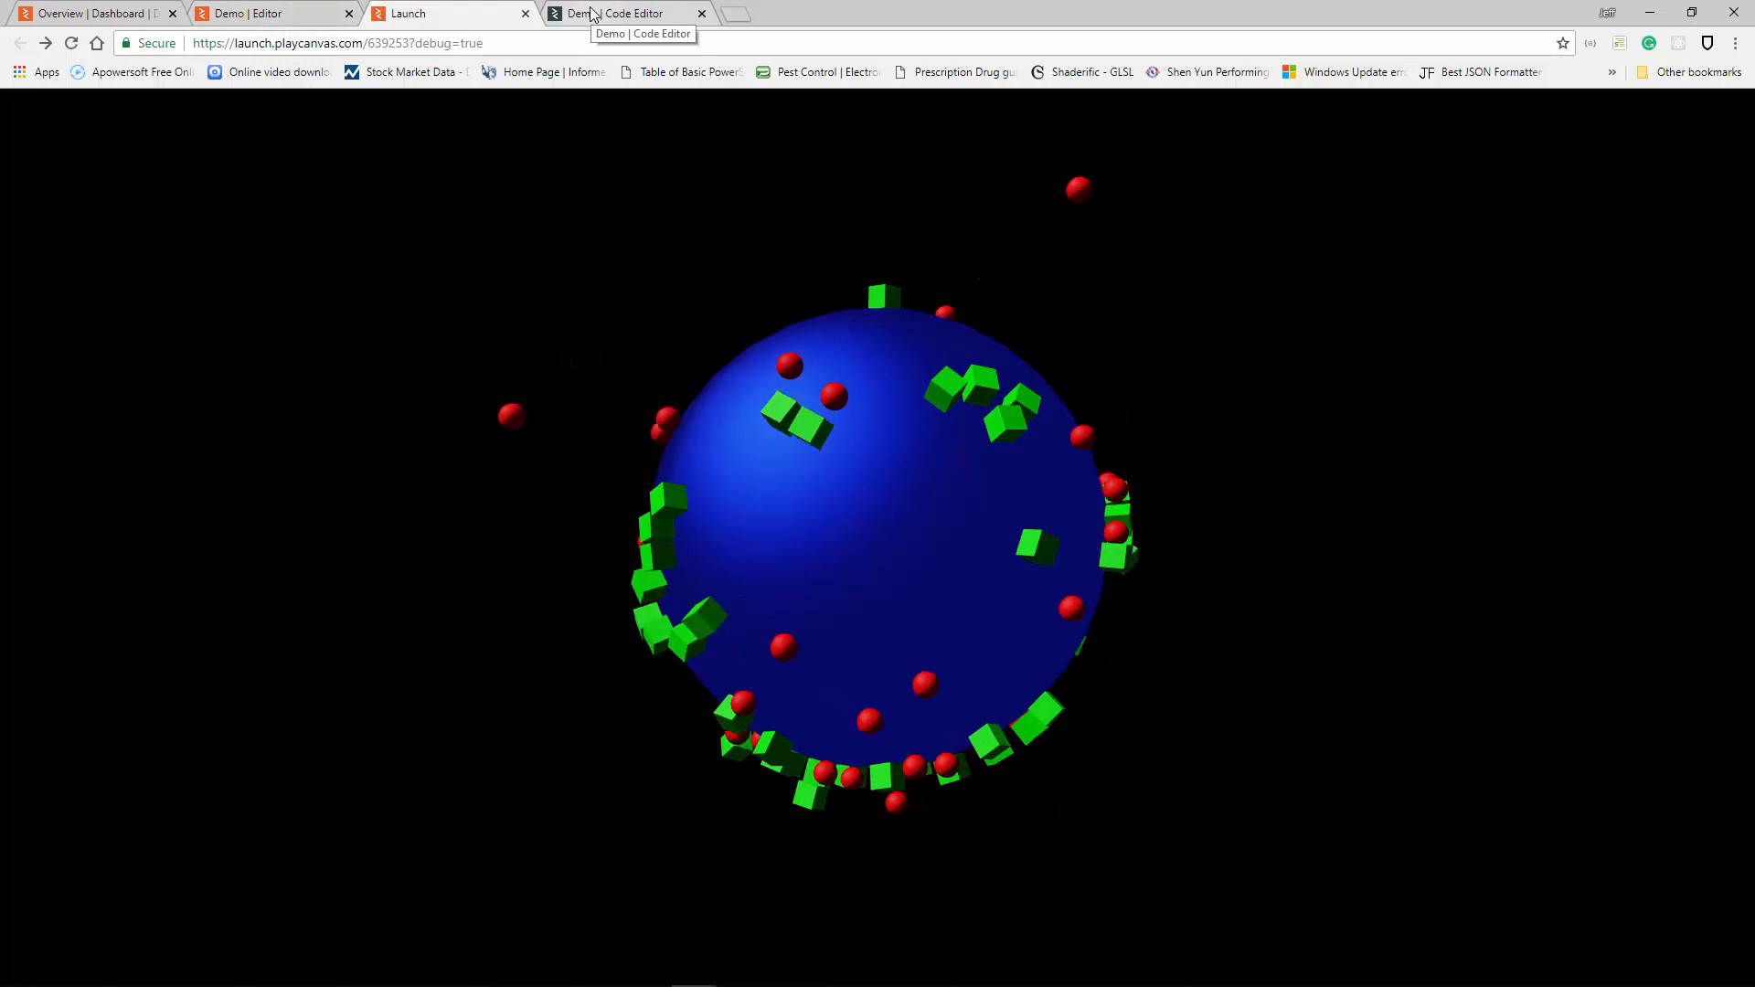
# Return to the scene editor and examine the collision type options available for BoxTemplate.
pyautogui.click(334, 13)
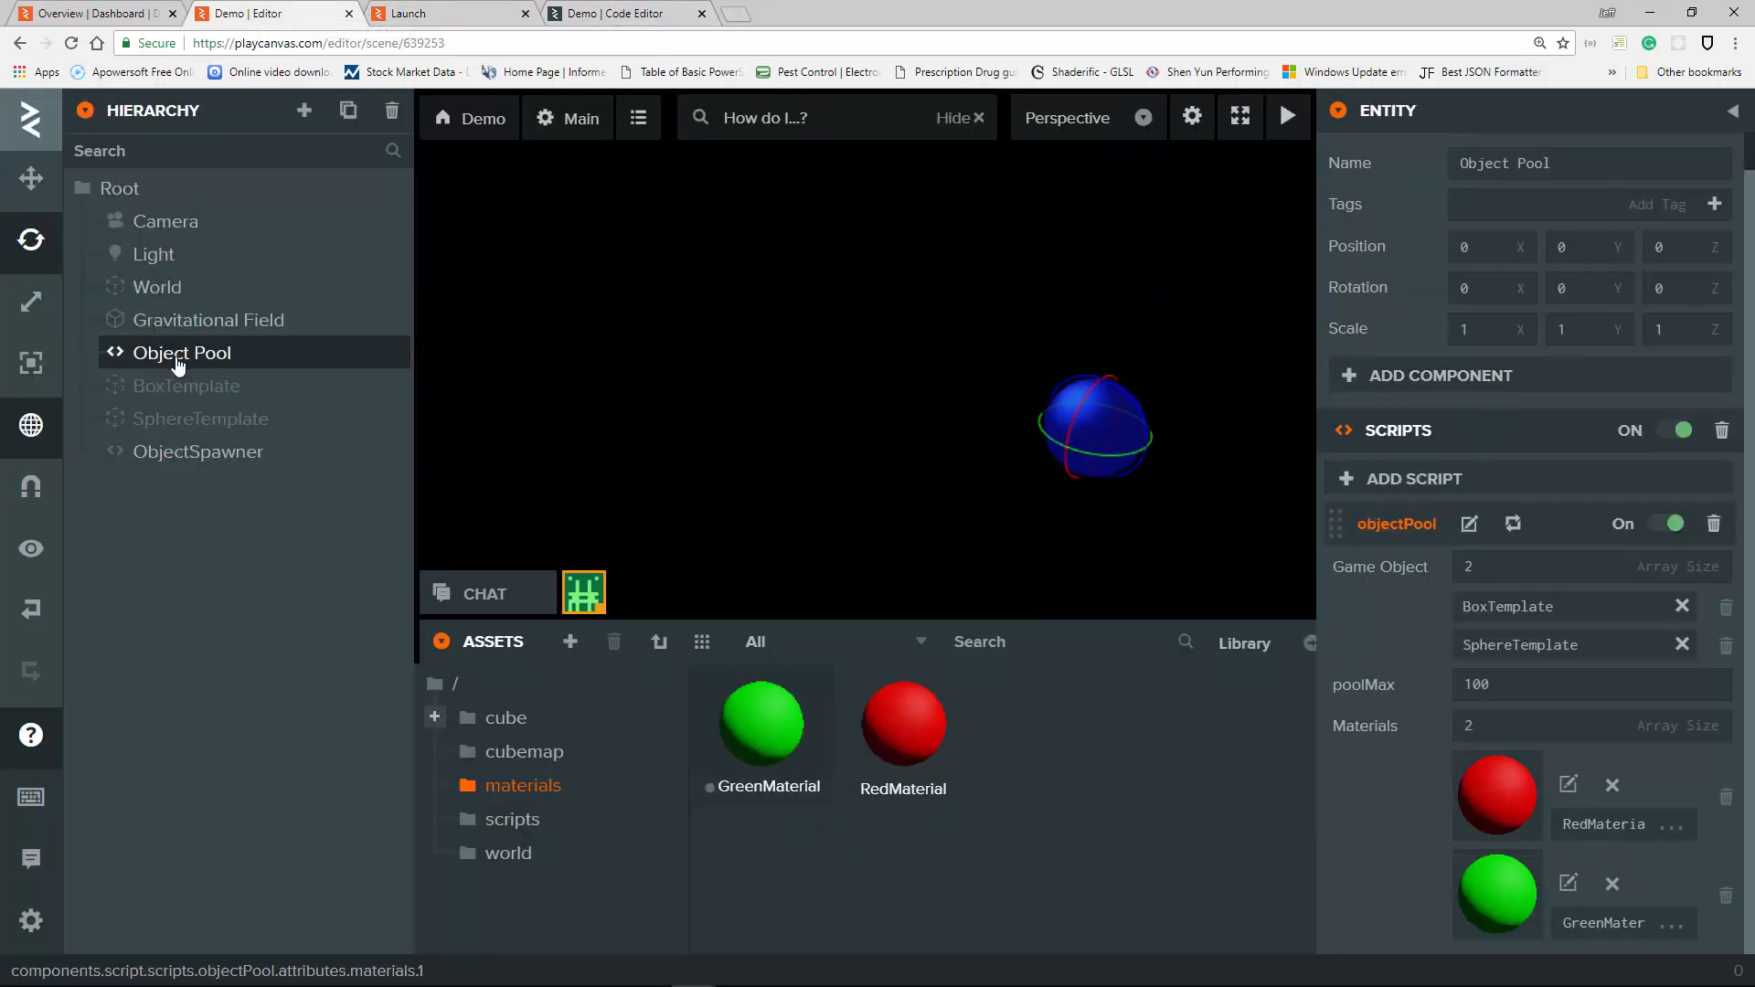
pyautogui.click(194, 404)
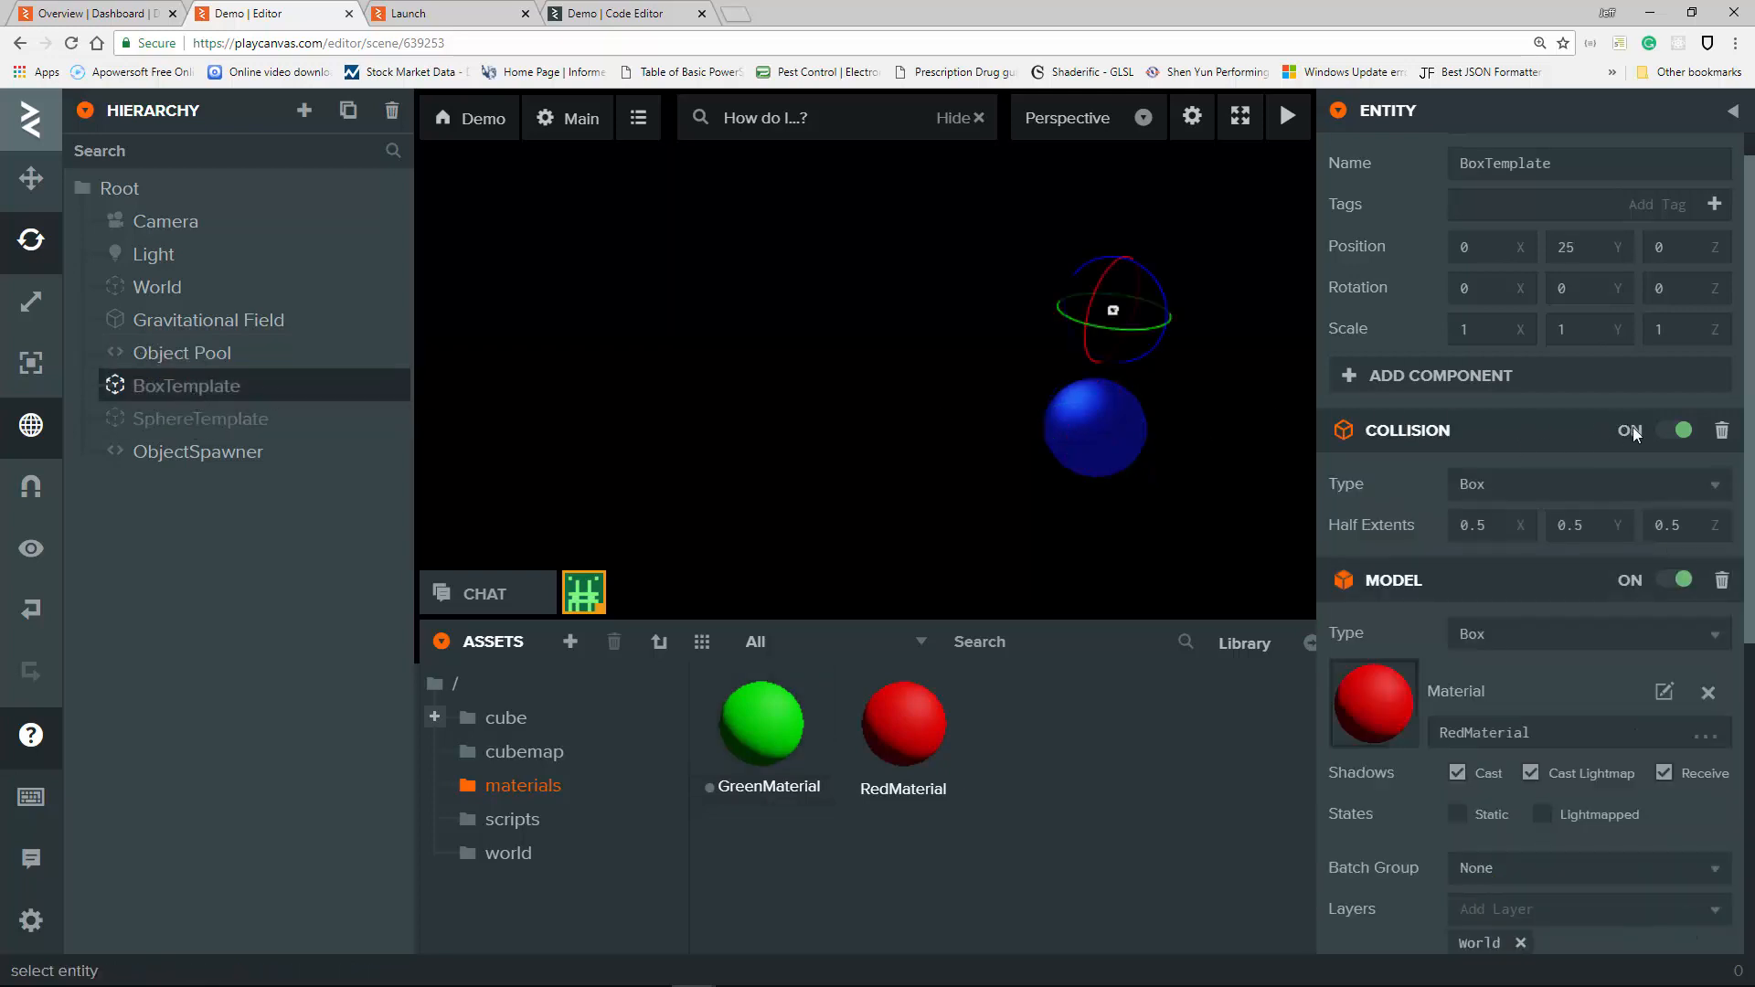
pyautogui.click(1715, 494)
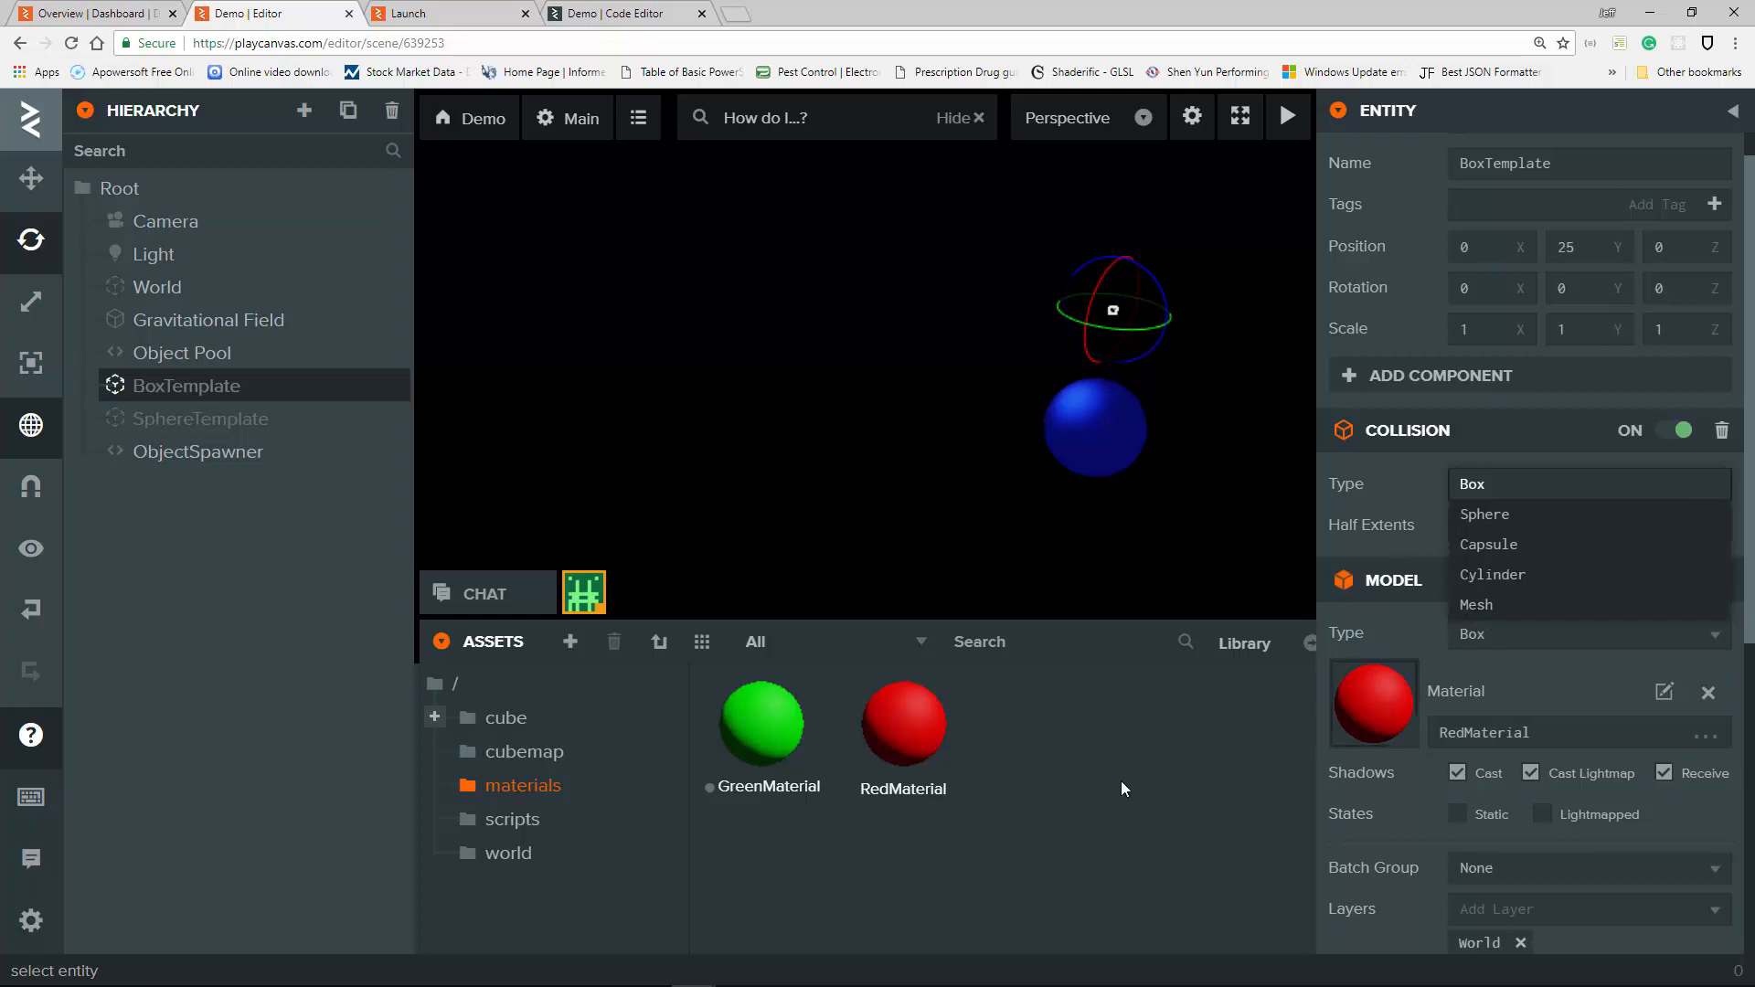
pyautogui.click(1095, 756)
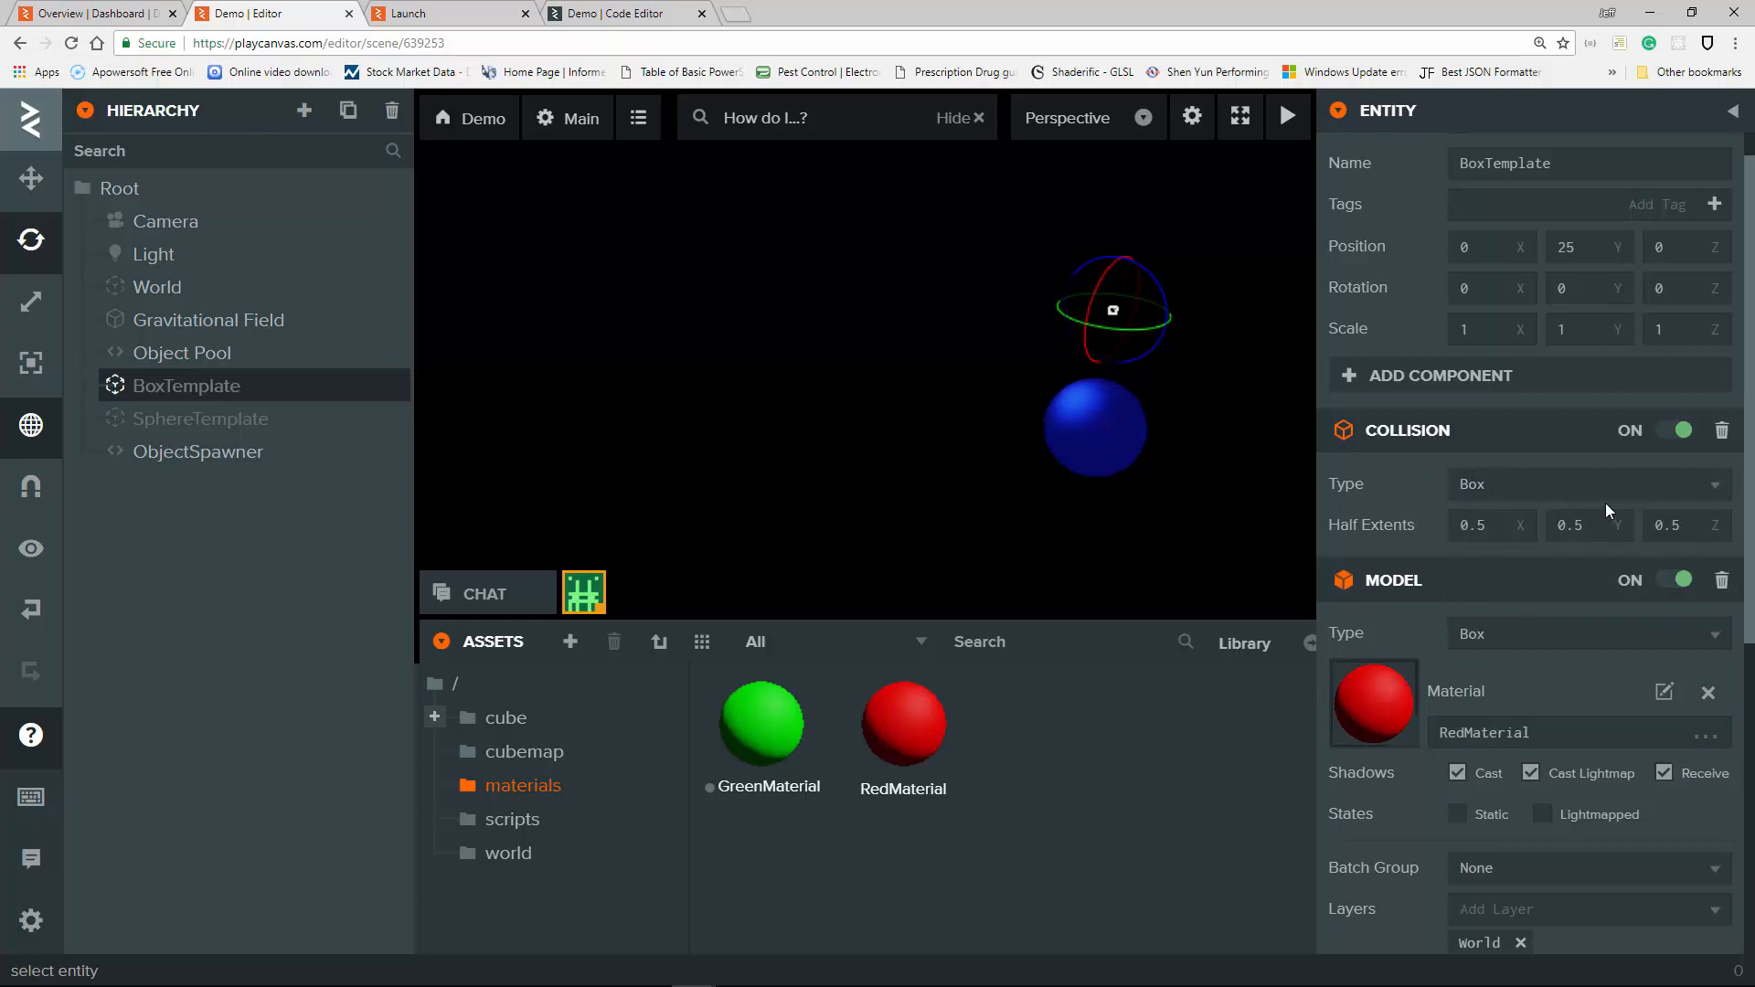
pyautogui.click(1713, 482)
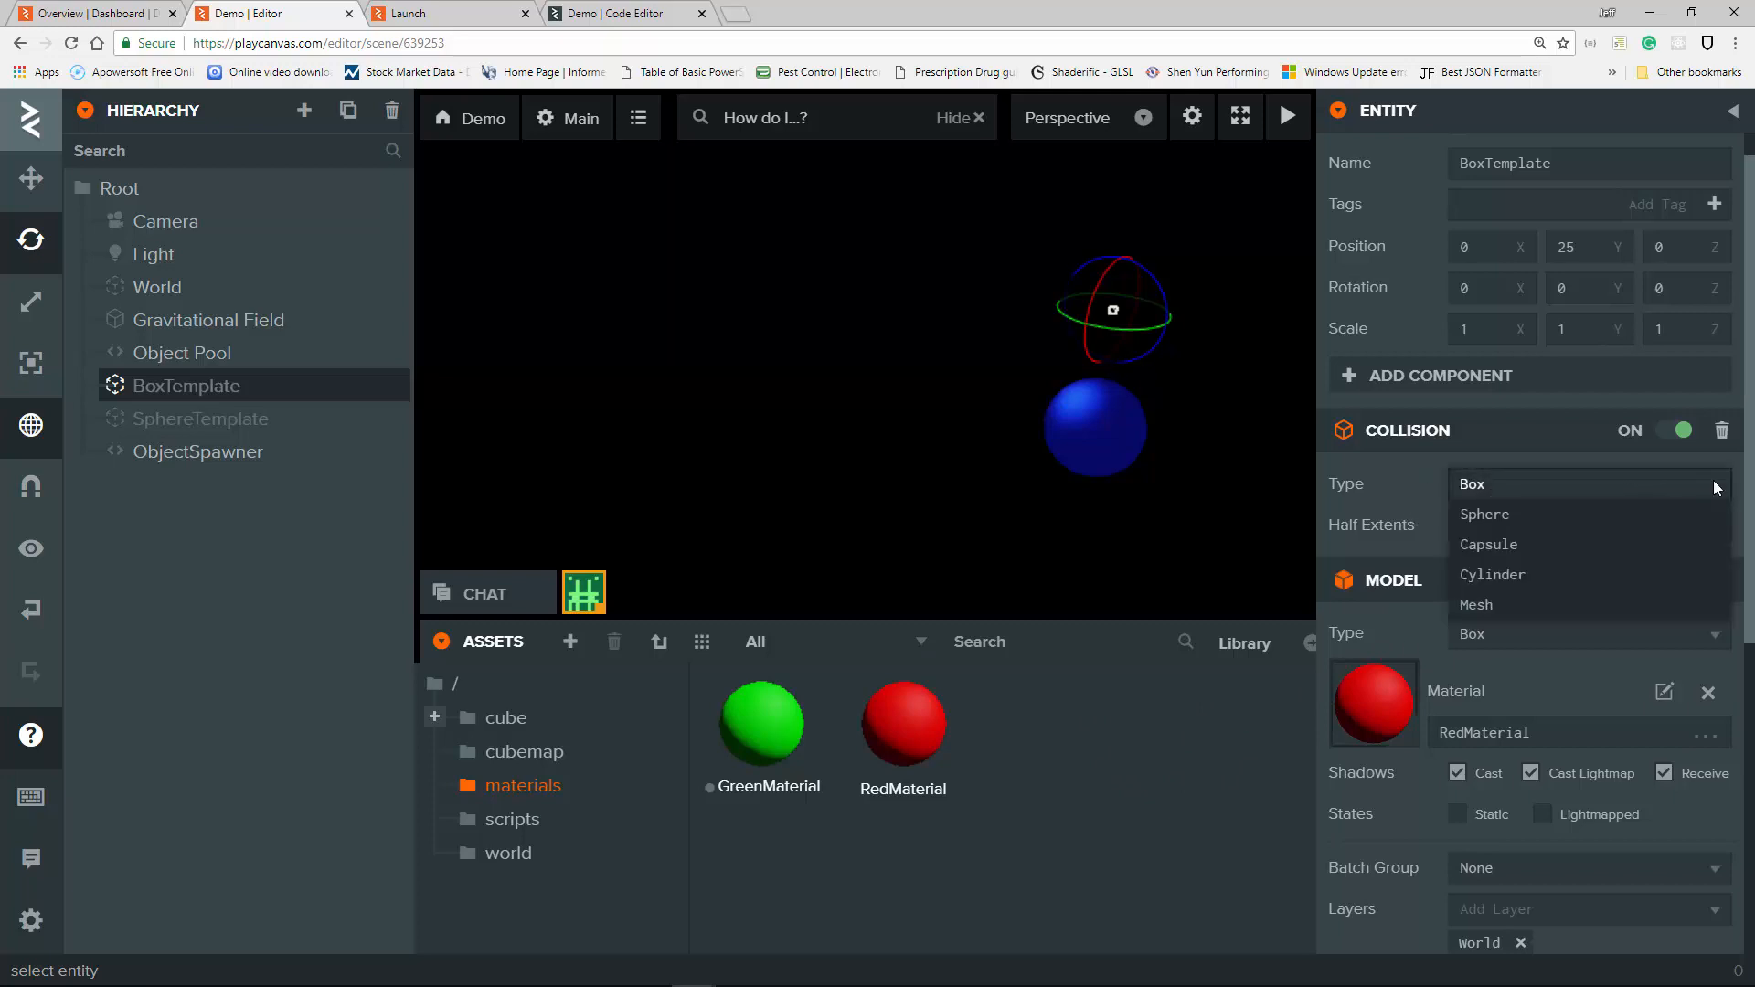
pyautogui.click(1077, 748)
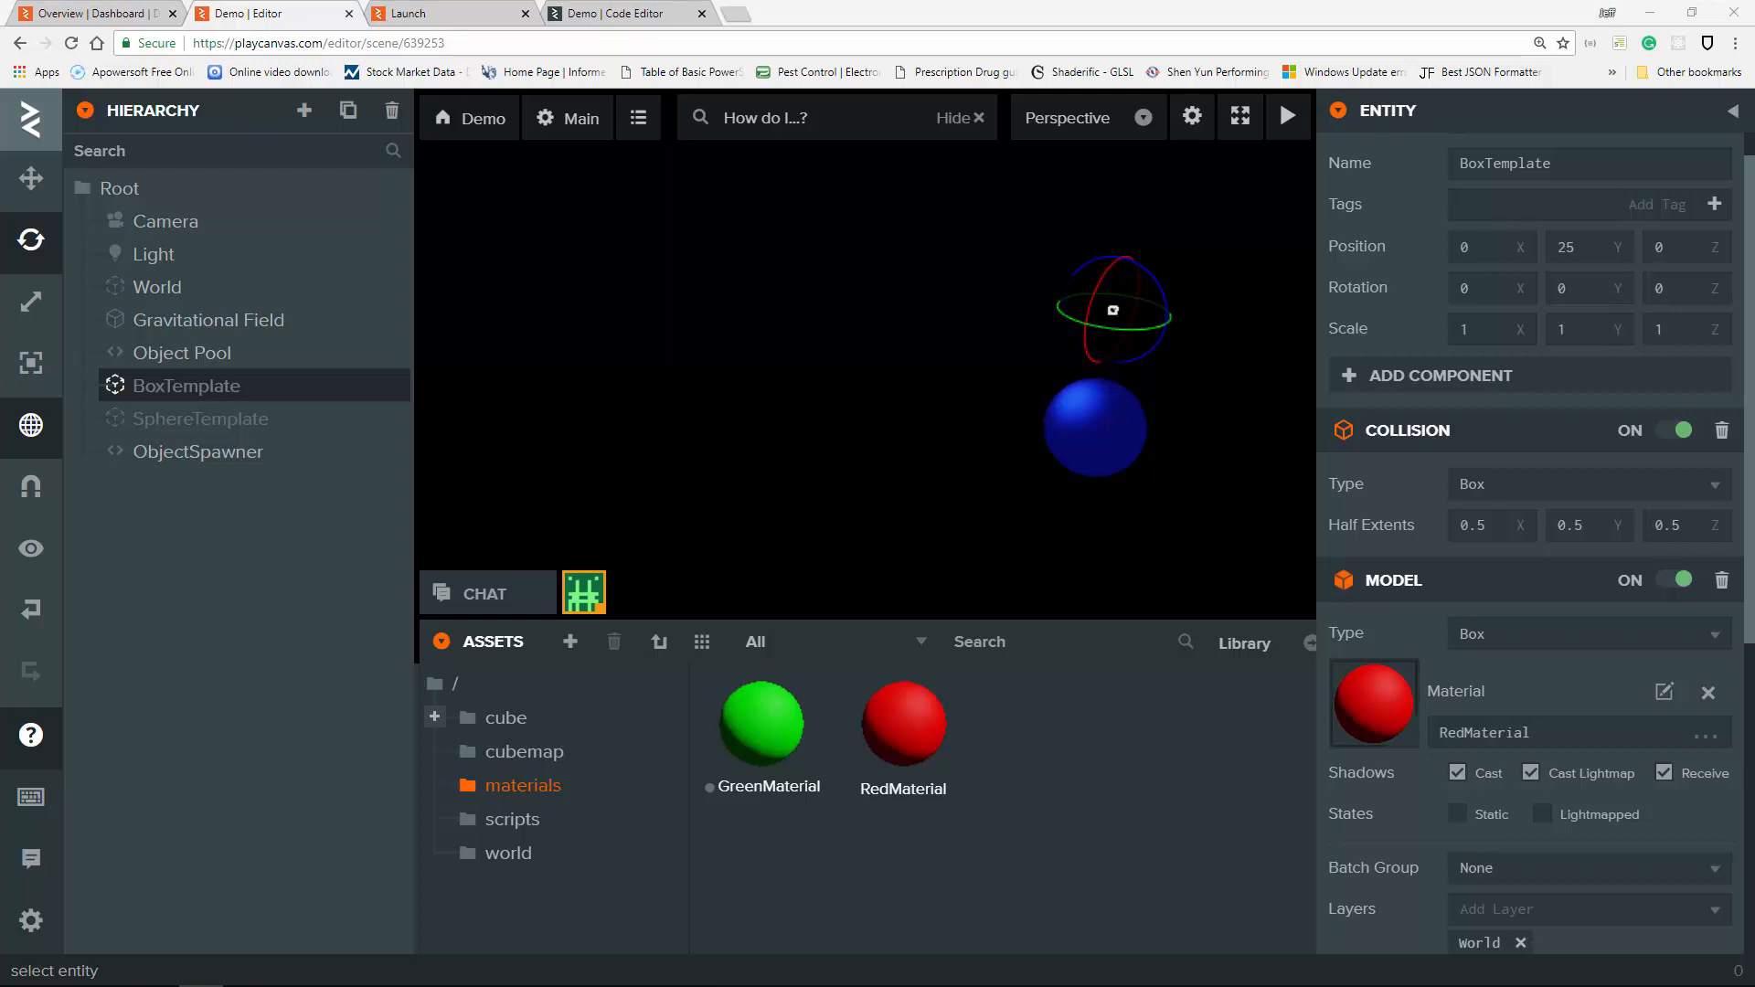
# Look over the files in the local Gravitational Field folder in File Explorer, then return to the scene editor.
pyautogui.moveTo(1754, 109); pyautogui.dragTo(1160, 164)
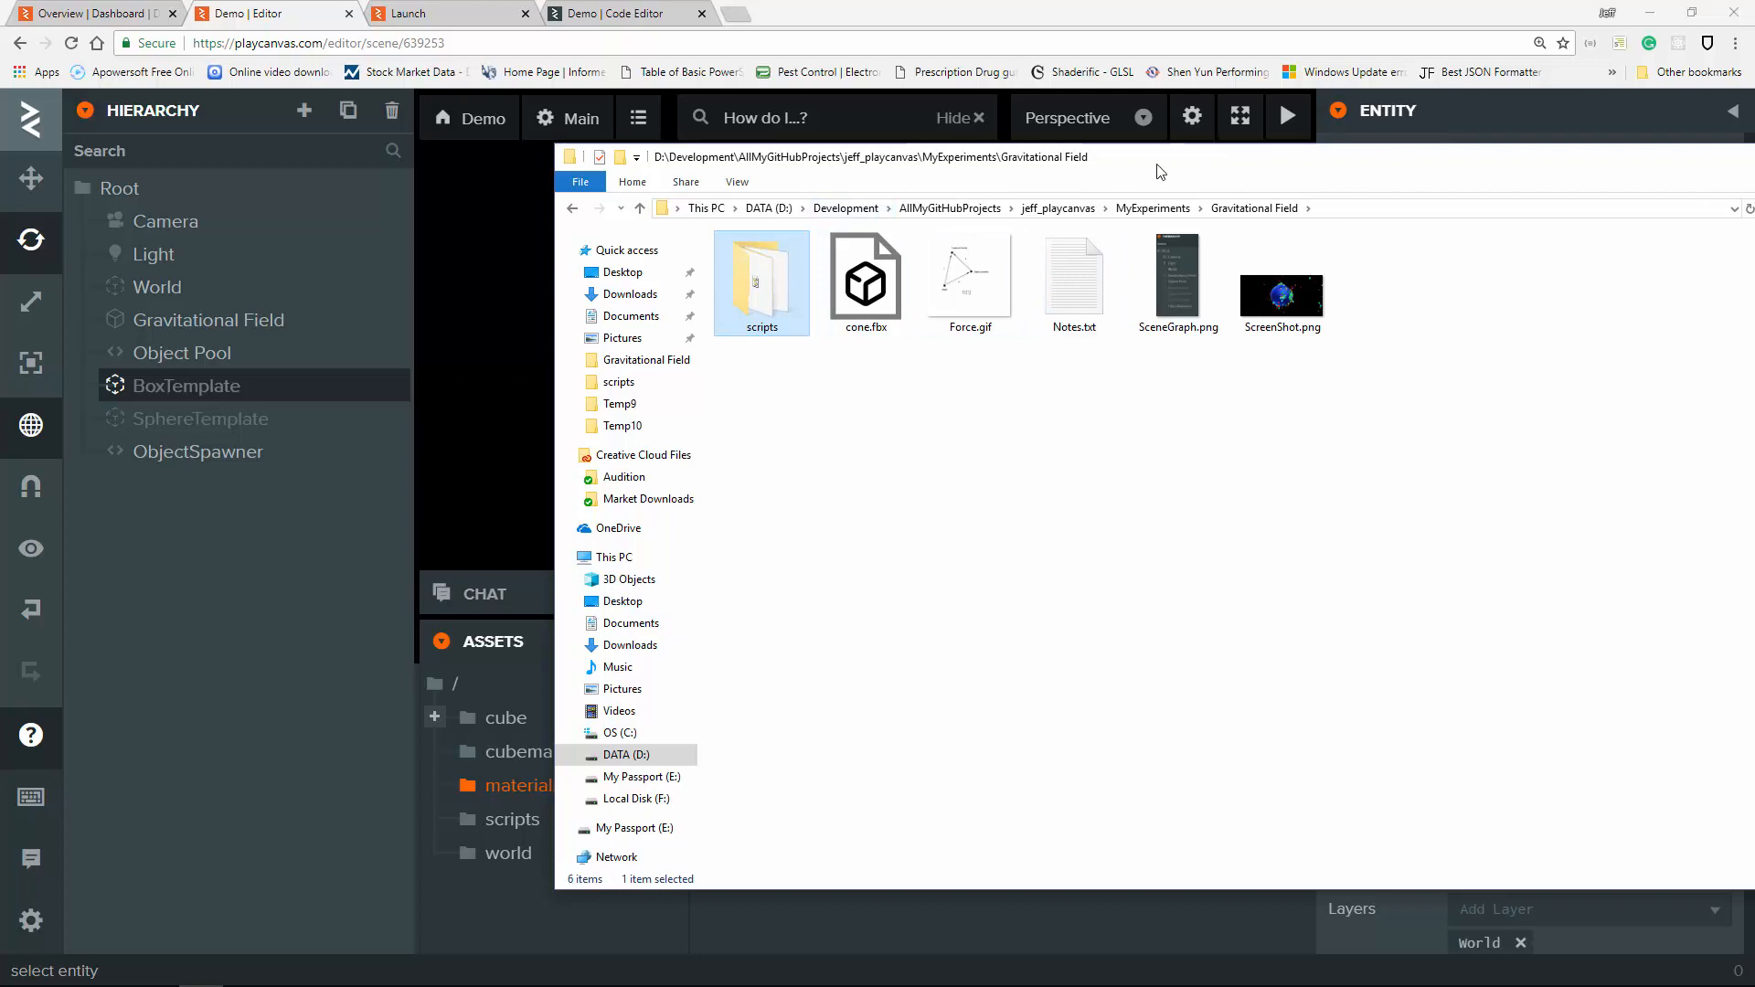
pyautogui.moveTo(1158, 161); pyautogui.dragTo(1754, 128)
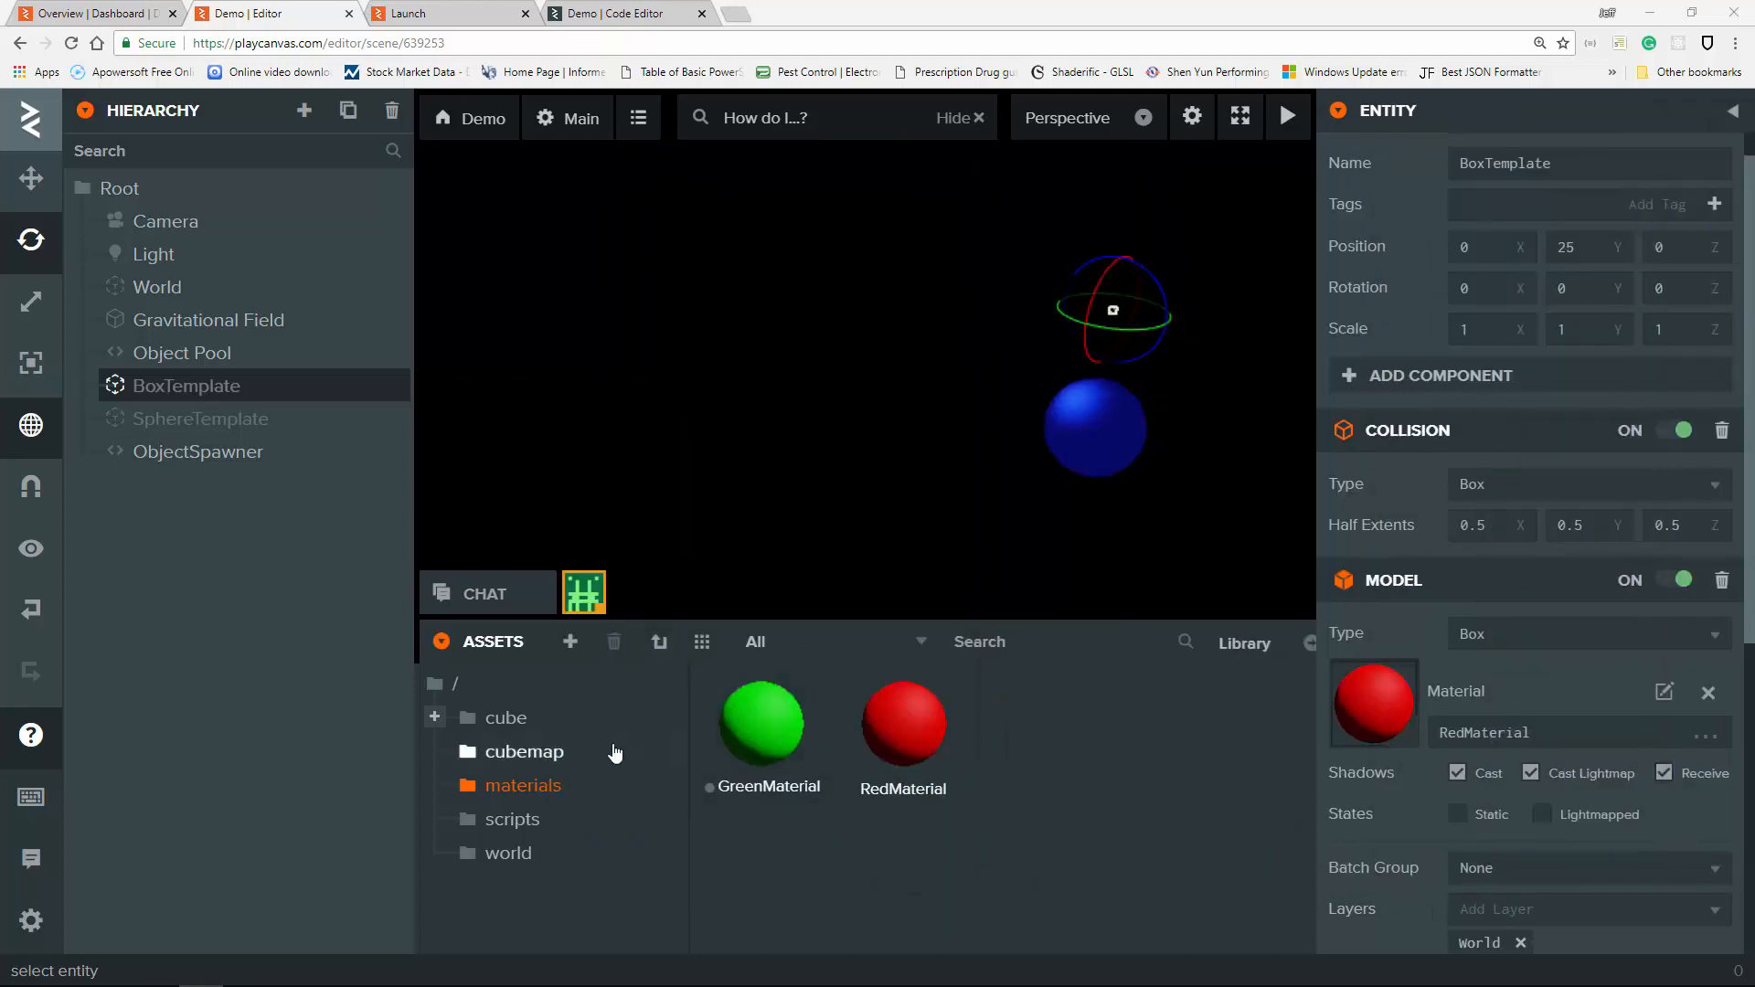
# Create an asset folder named objects at the root level of the project assets and open it.
pyautogui.rightClick(495, 688)
pyautogui.moveTo(640, 705)
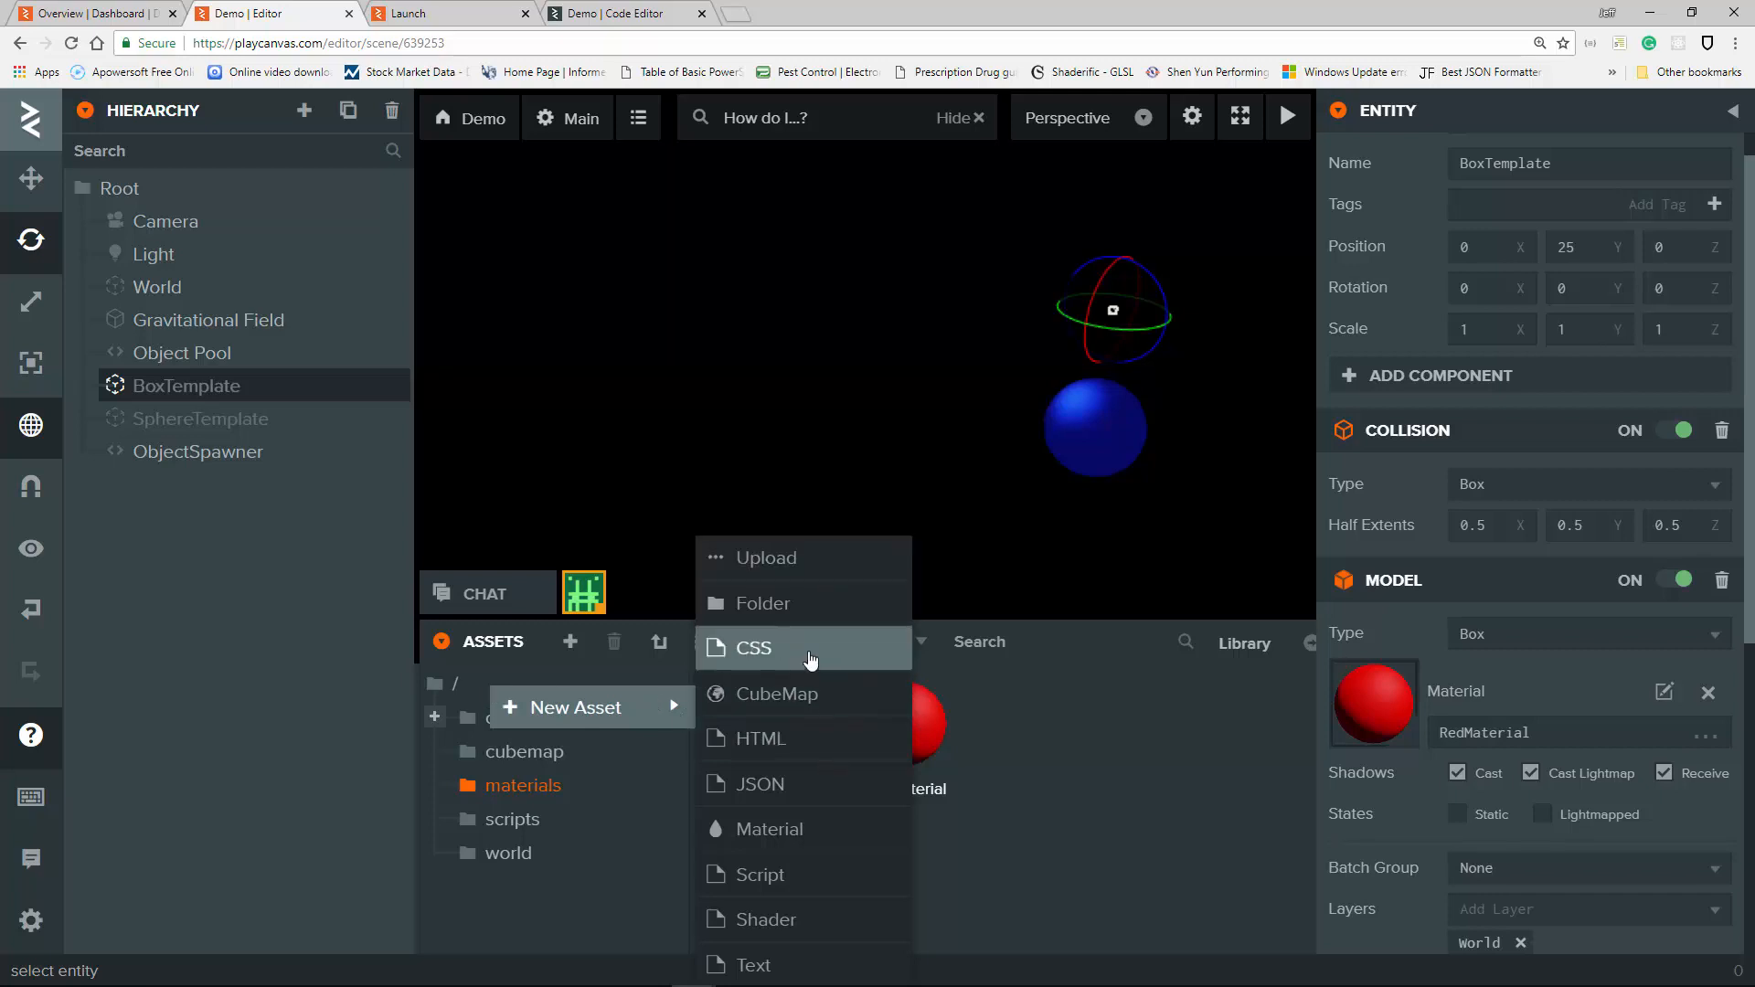
pyautogui.click(803, 619)
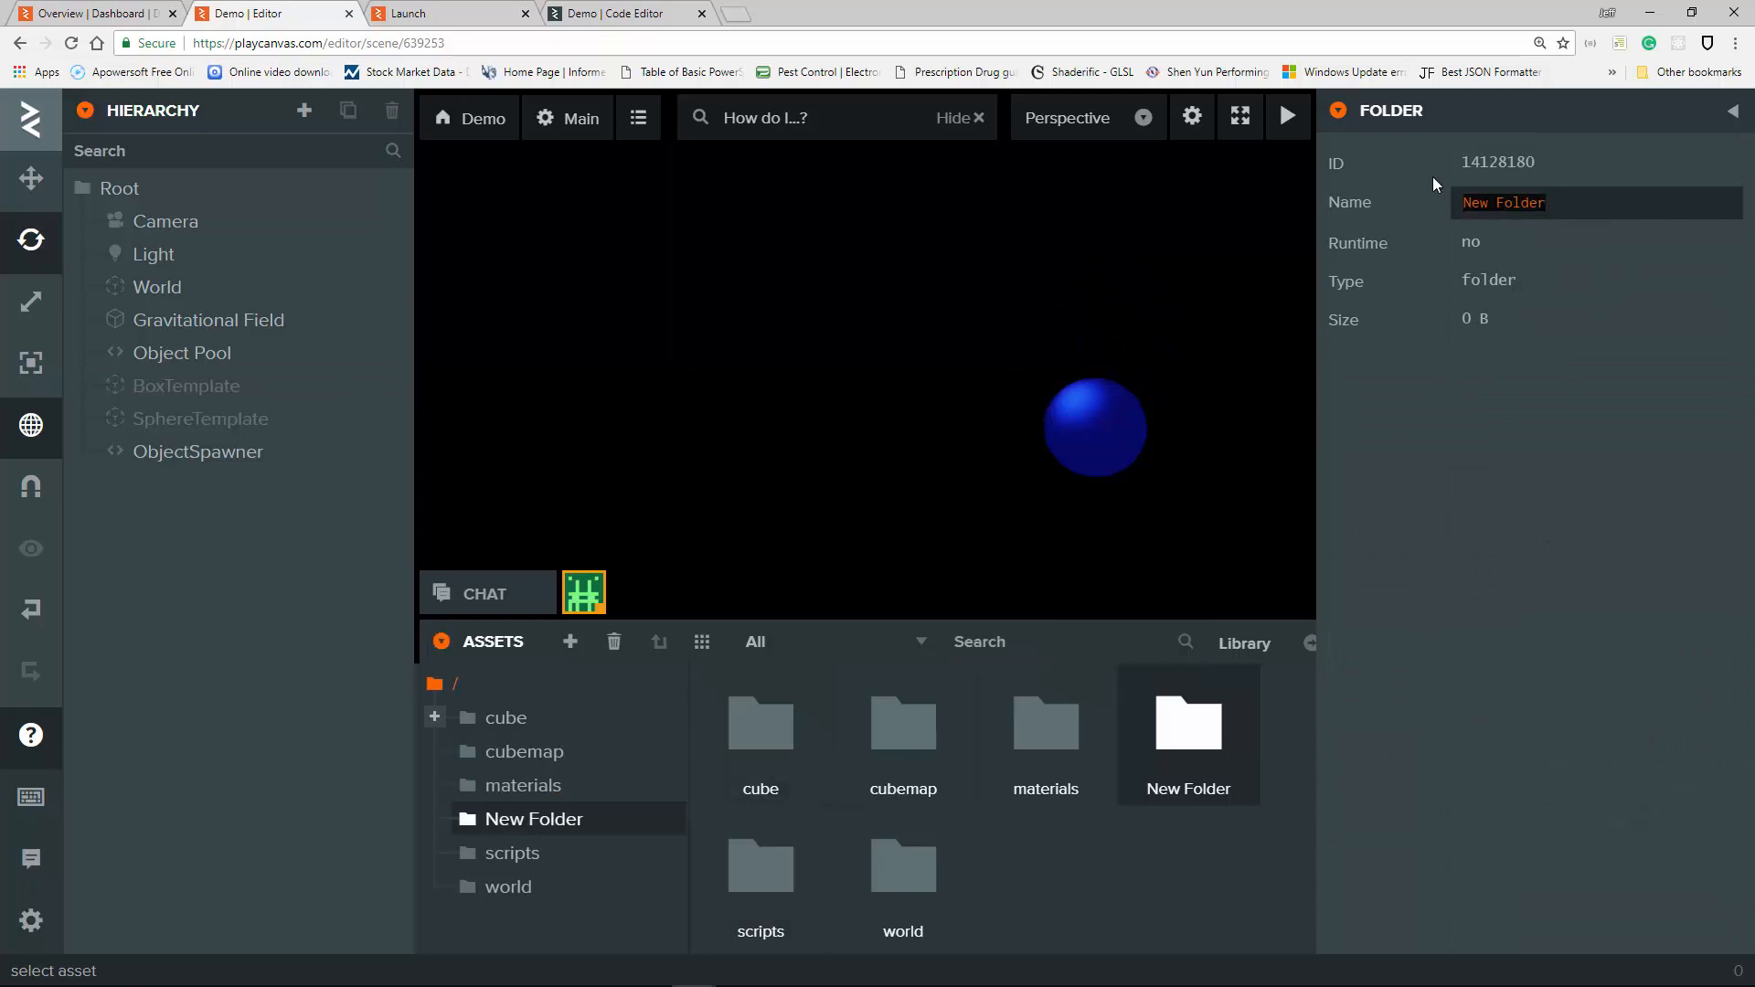
pyautogui.write('objects')
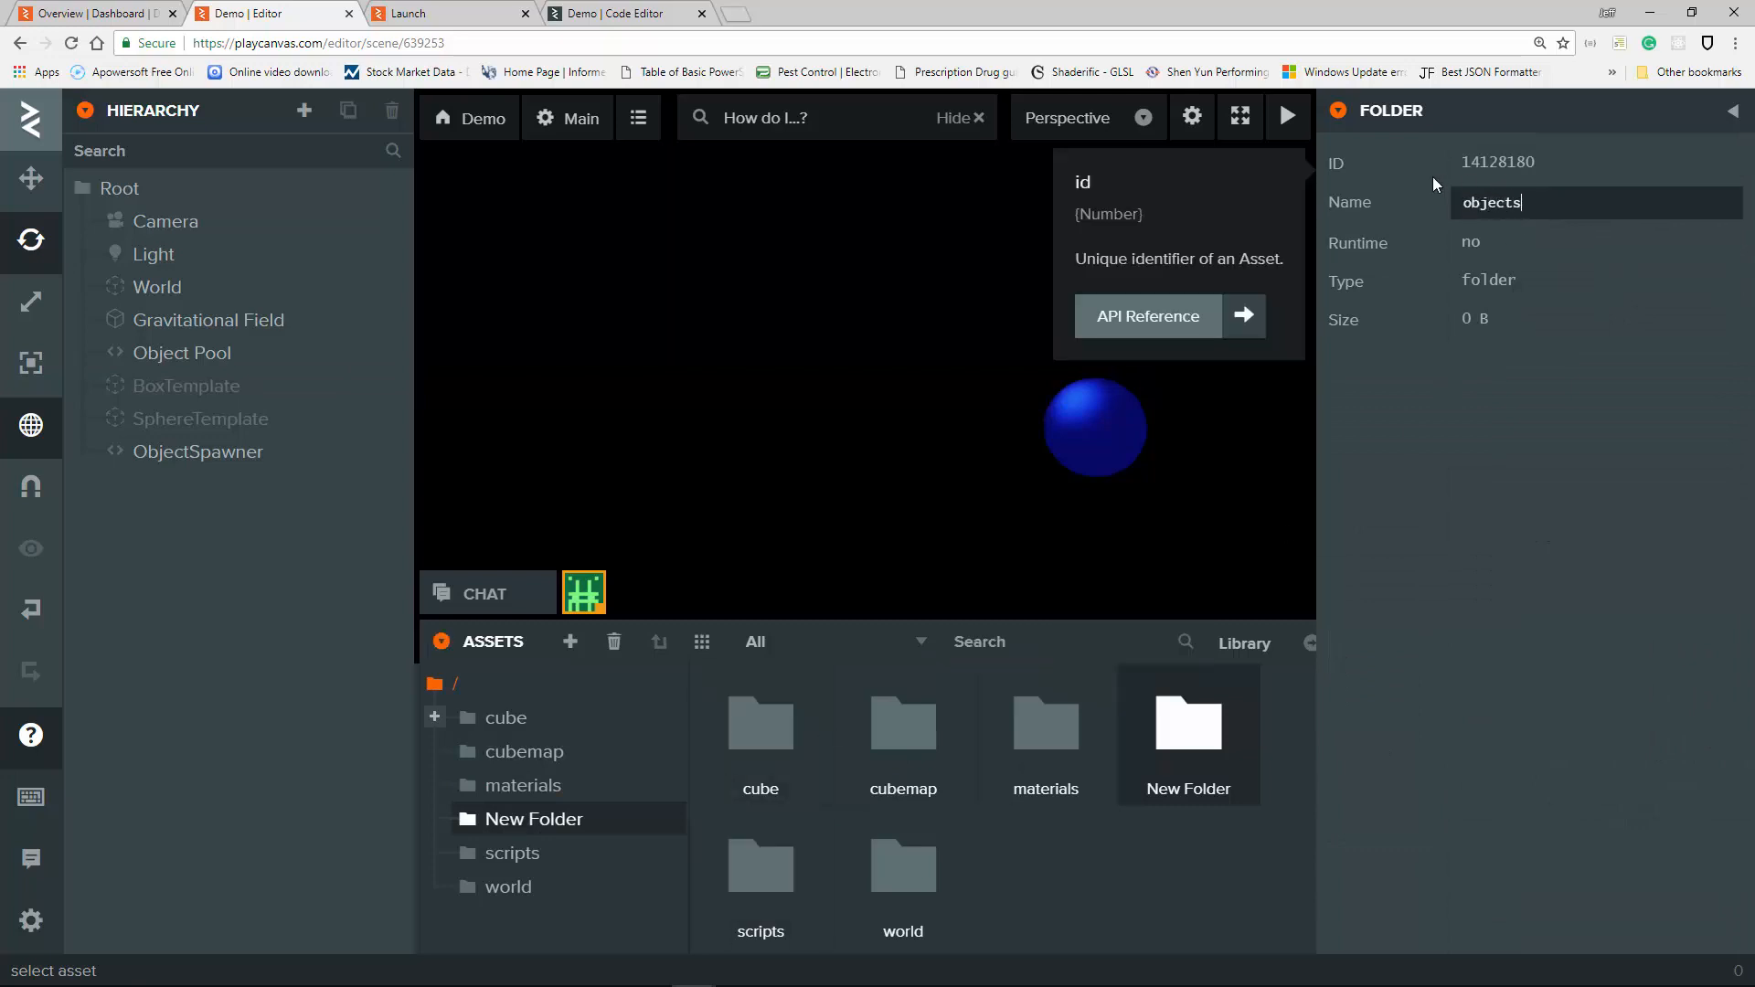
pyautogui.press('Return')
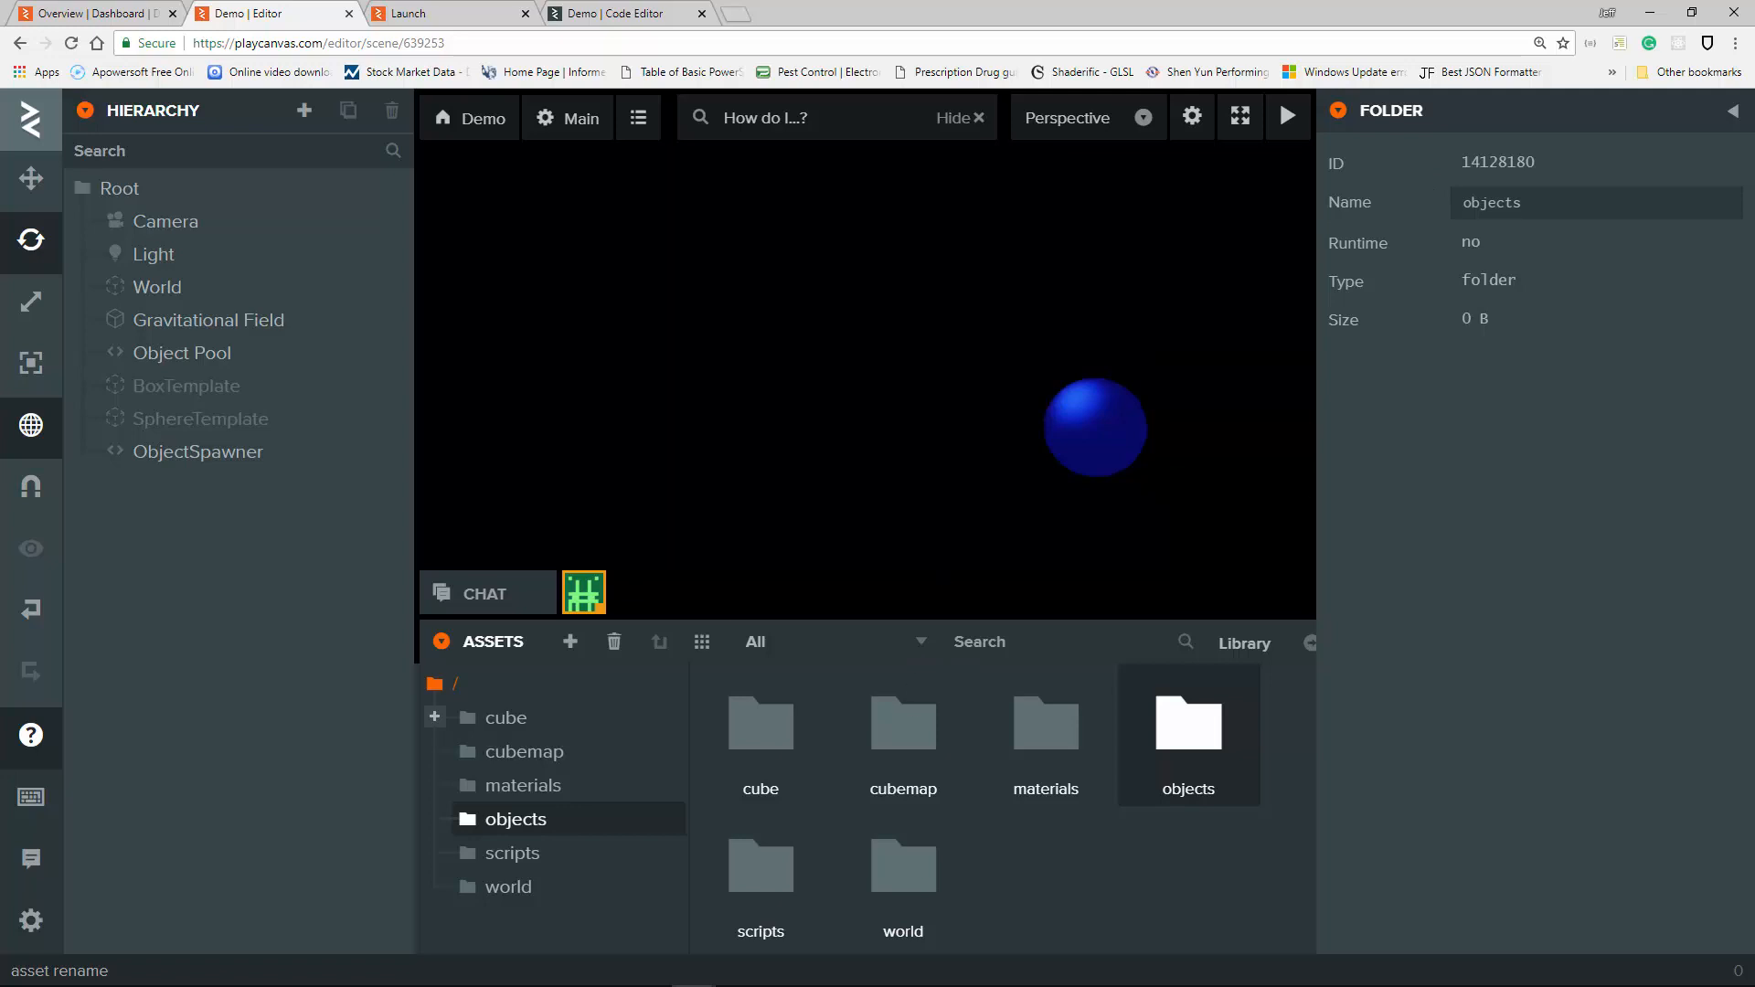
pyautogui.click(536, 819)
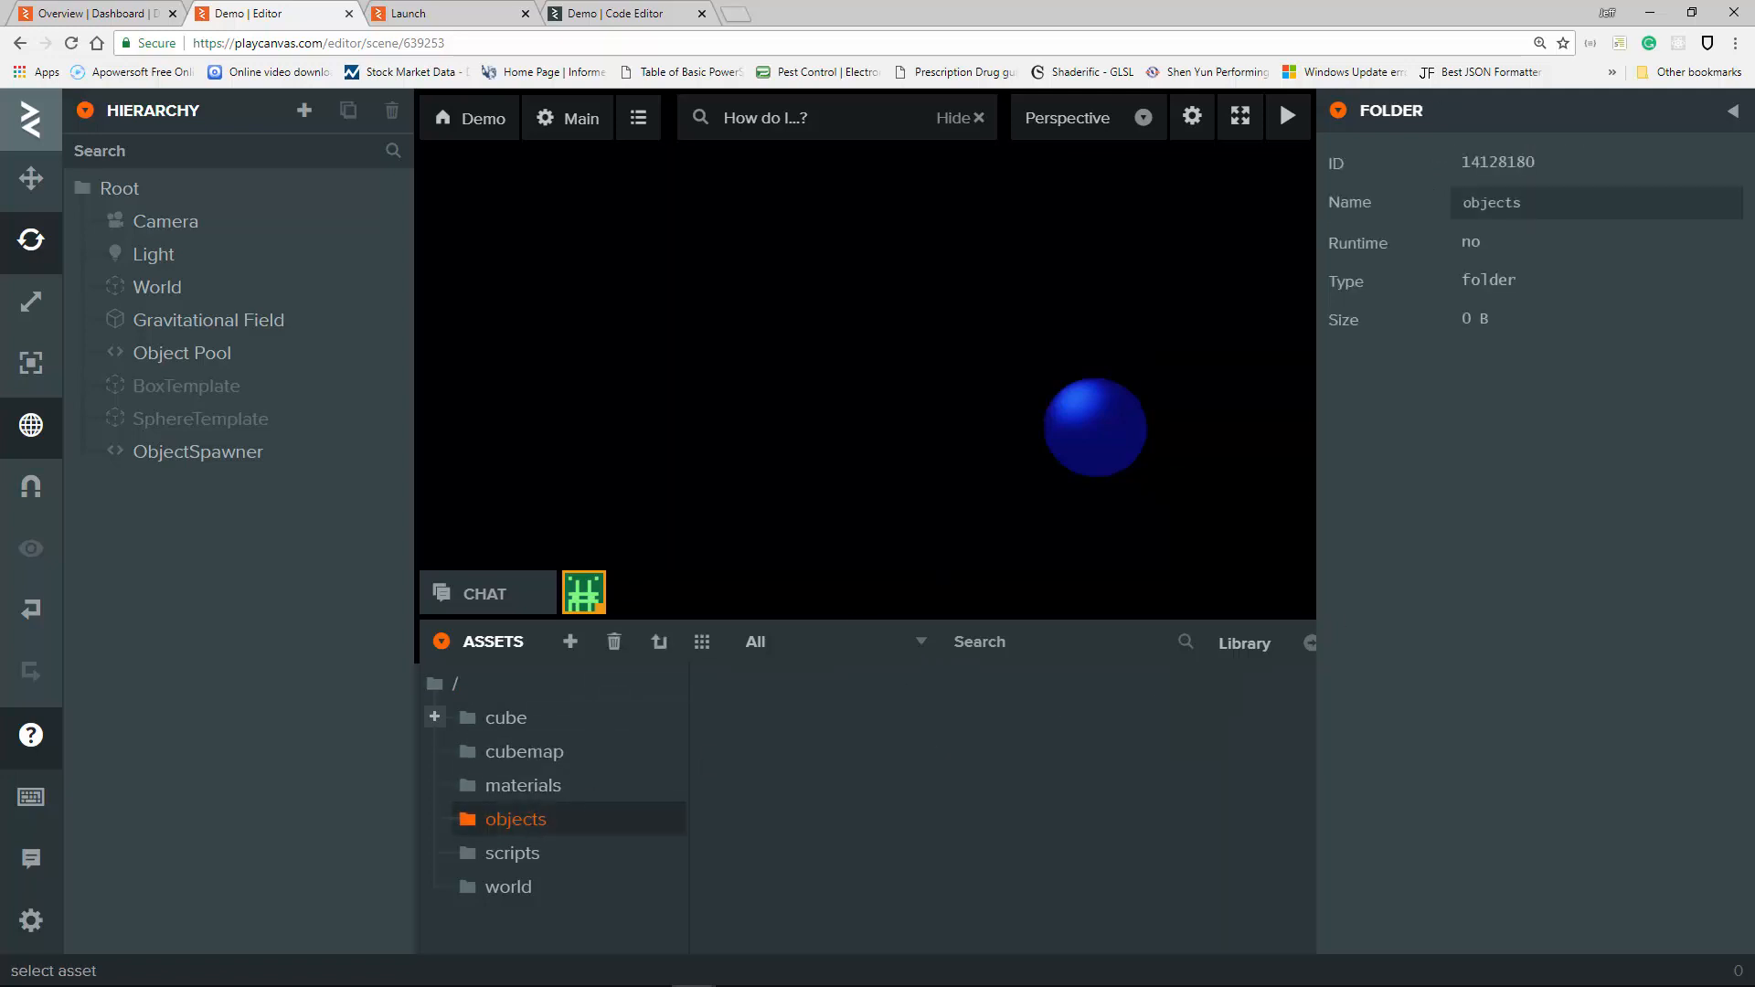
# Upload cone.fbx from the local Gravitational Field folder into the objects asset folder.
pyautogui.moveTo(1587, 598); pyautogui.dragTo(968, 843)
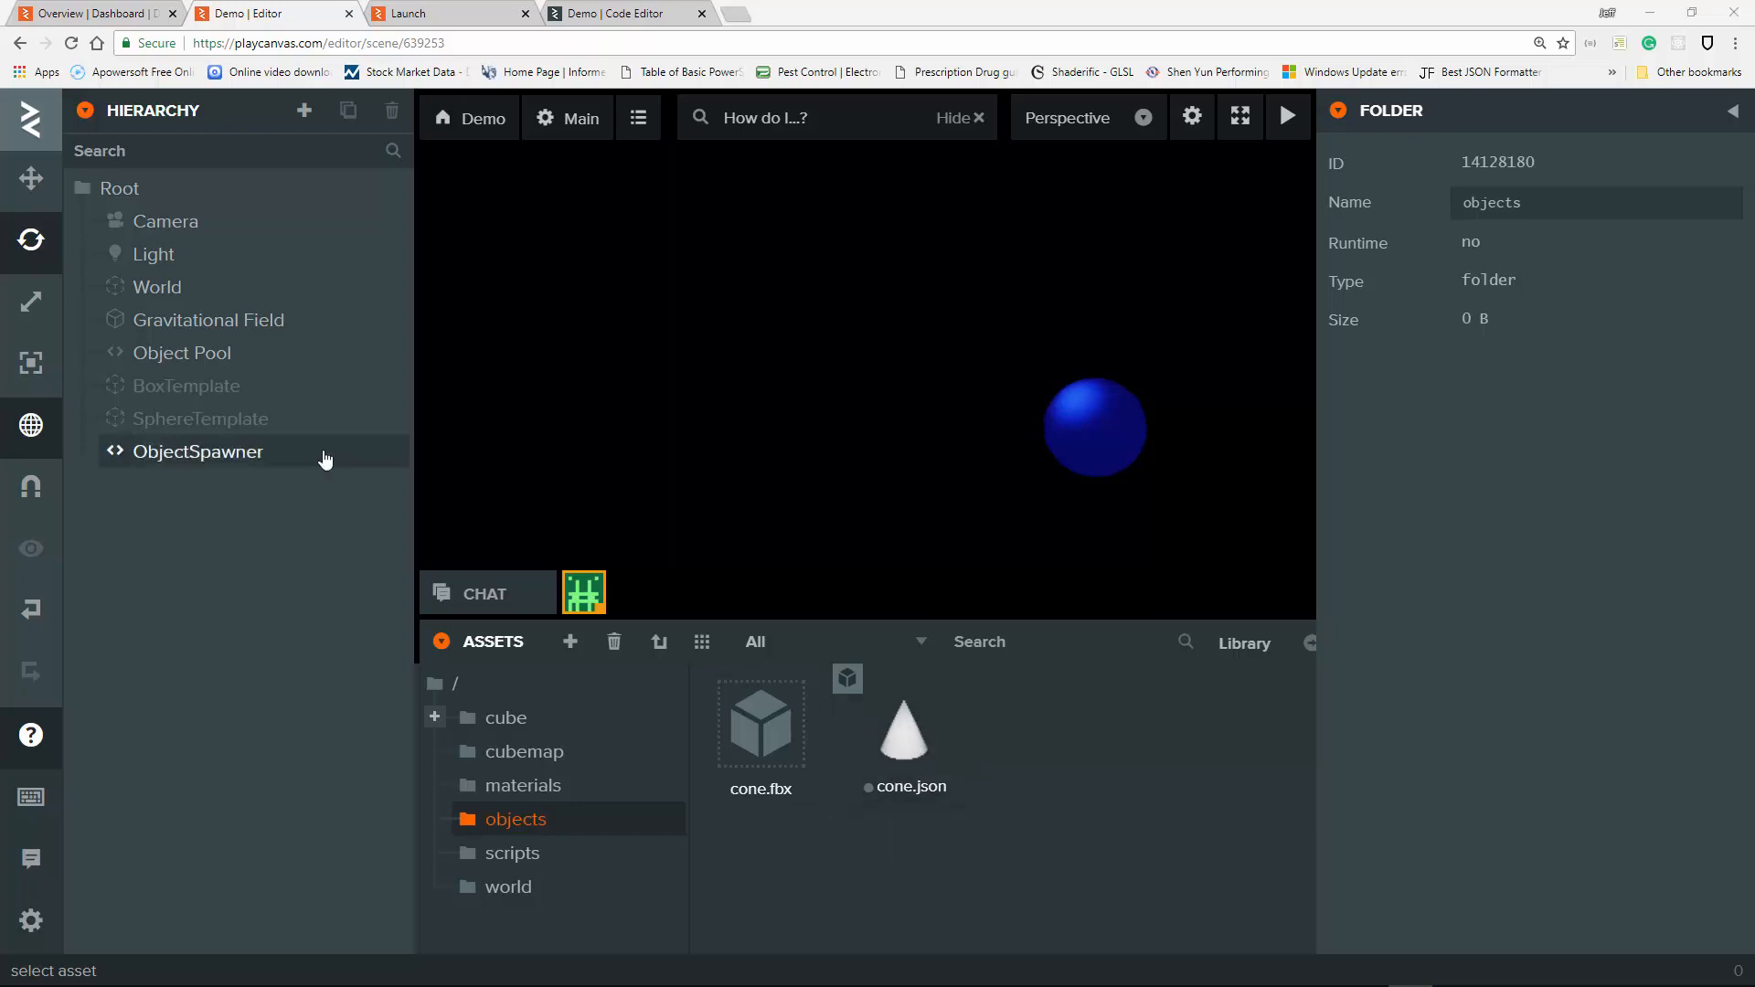
# Duplicate the SphereTemplate entity and rename the copy ConeTemplate.
pyautogui.rightClick(203, 428)
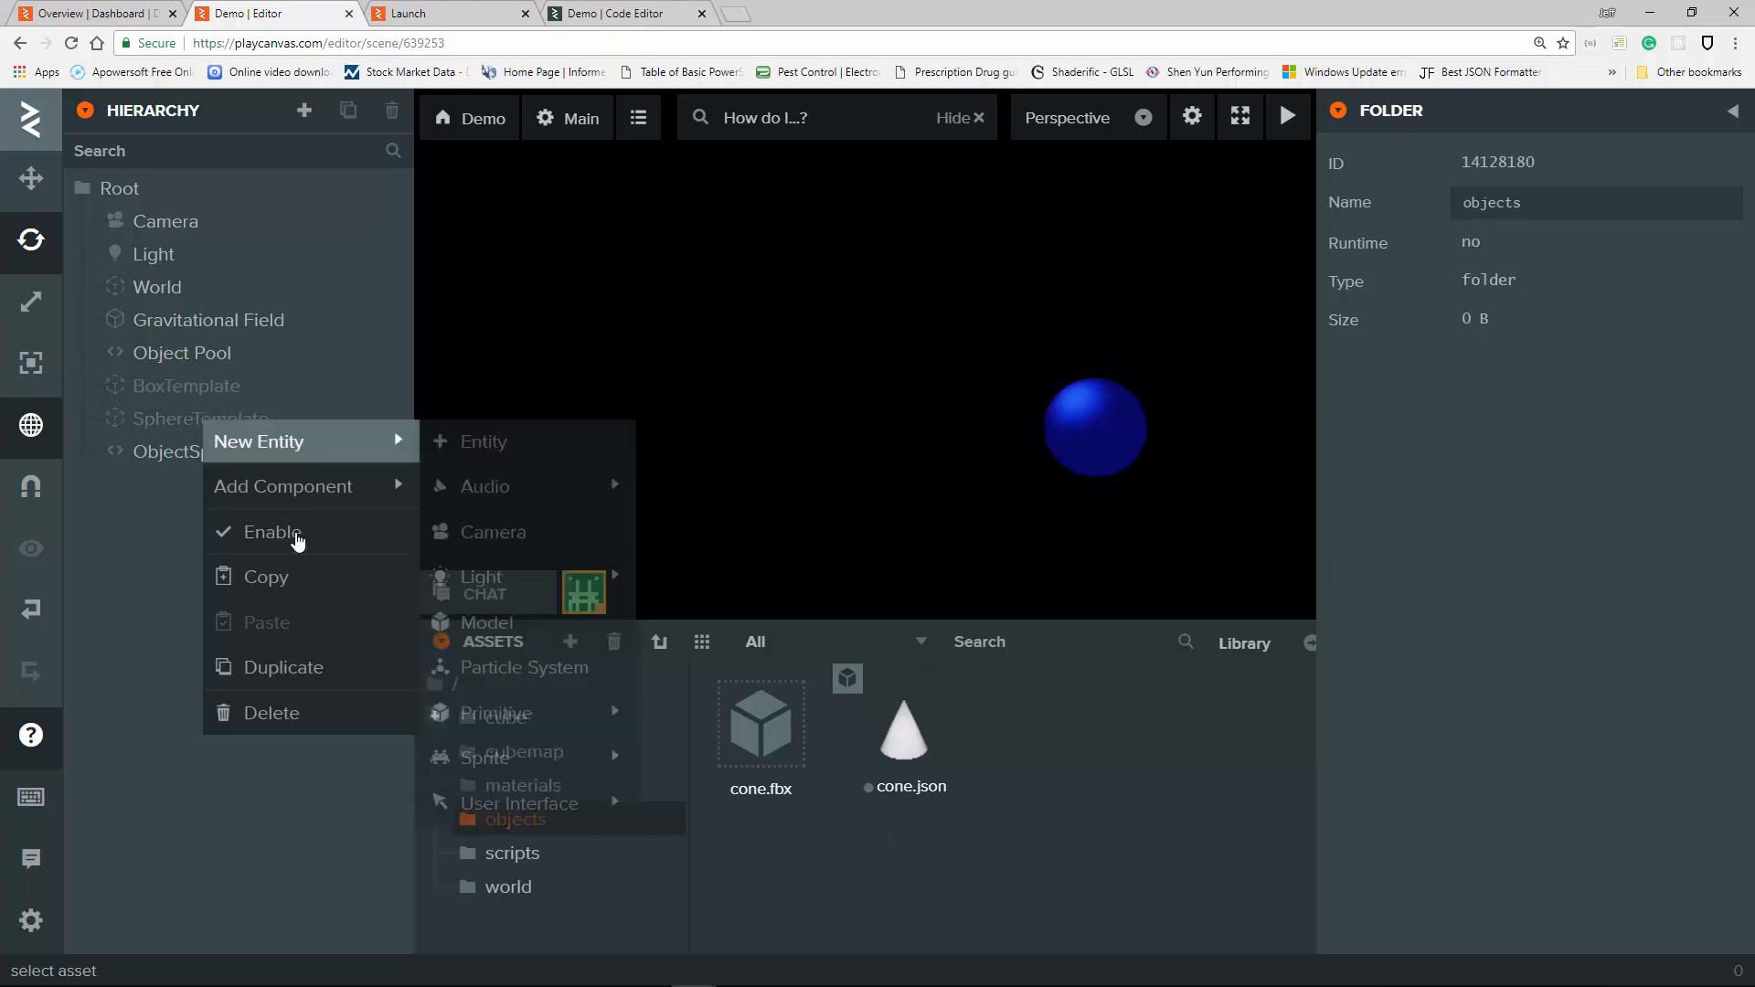
pyautogui.click(283, 667)
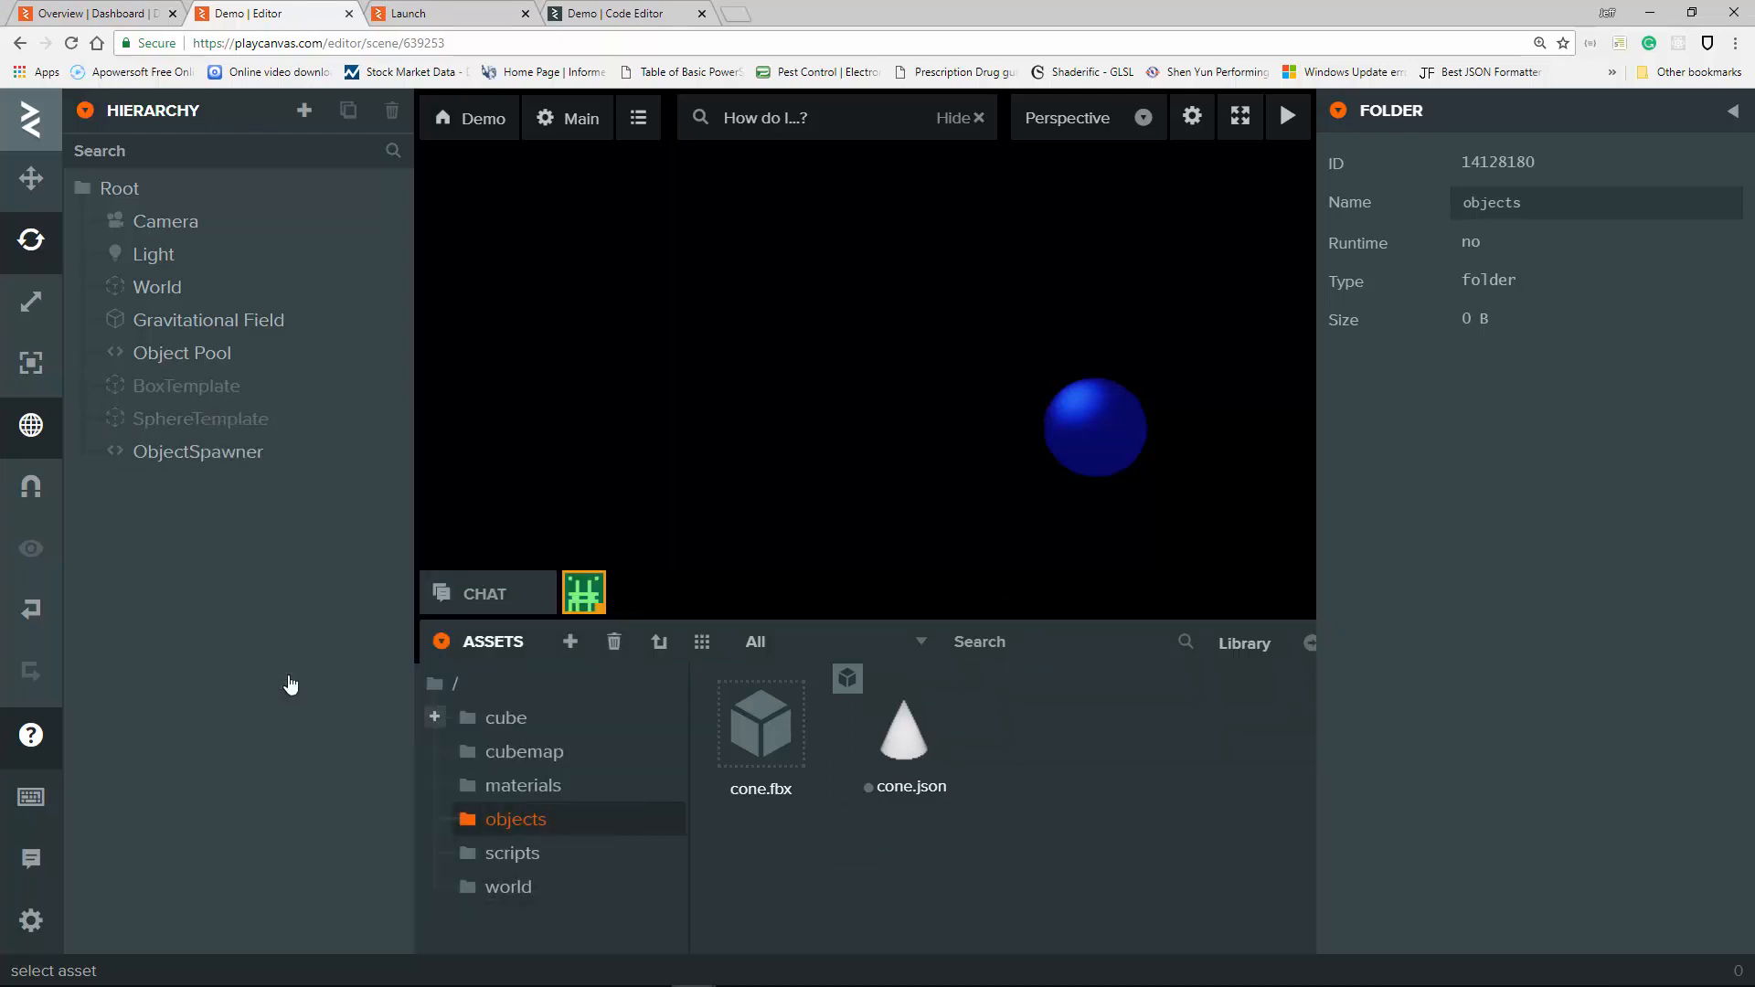
pyautogui.click(249, 422)
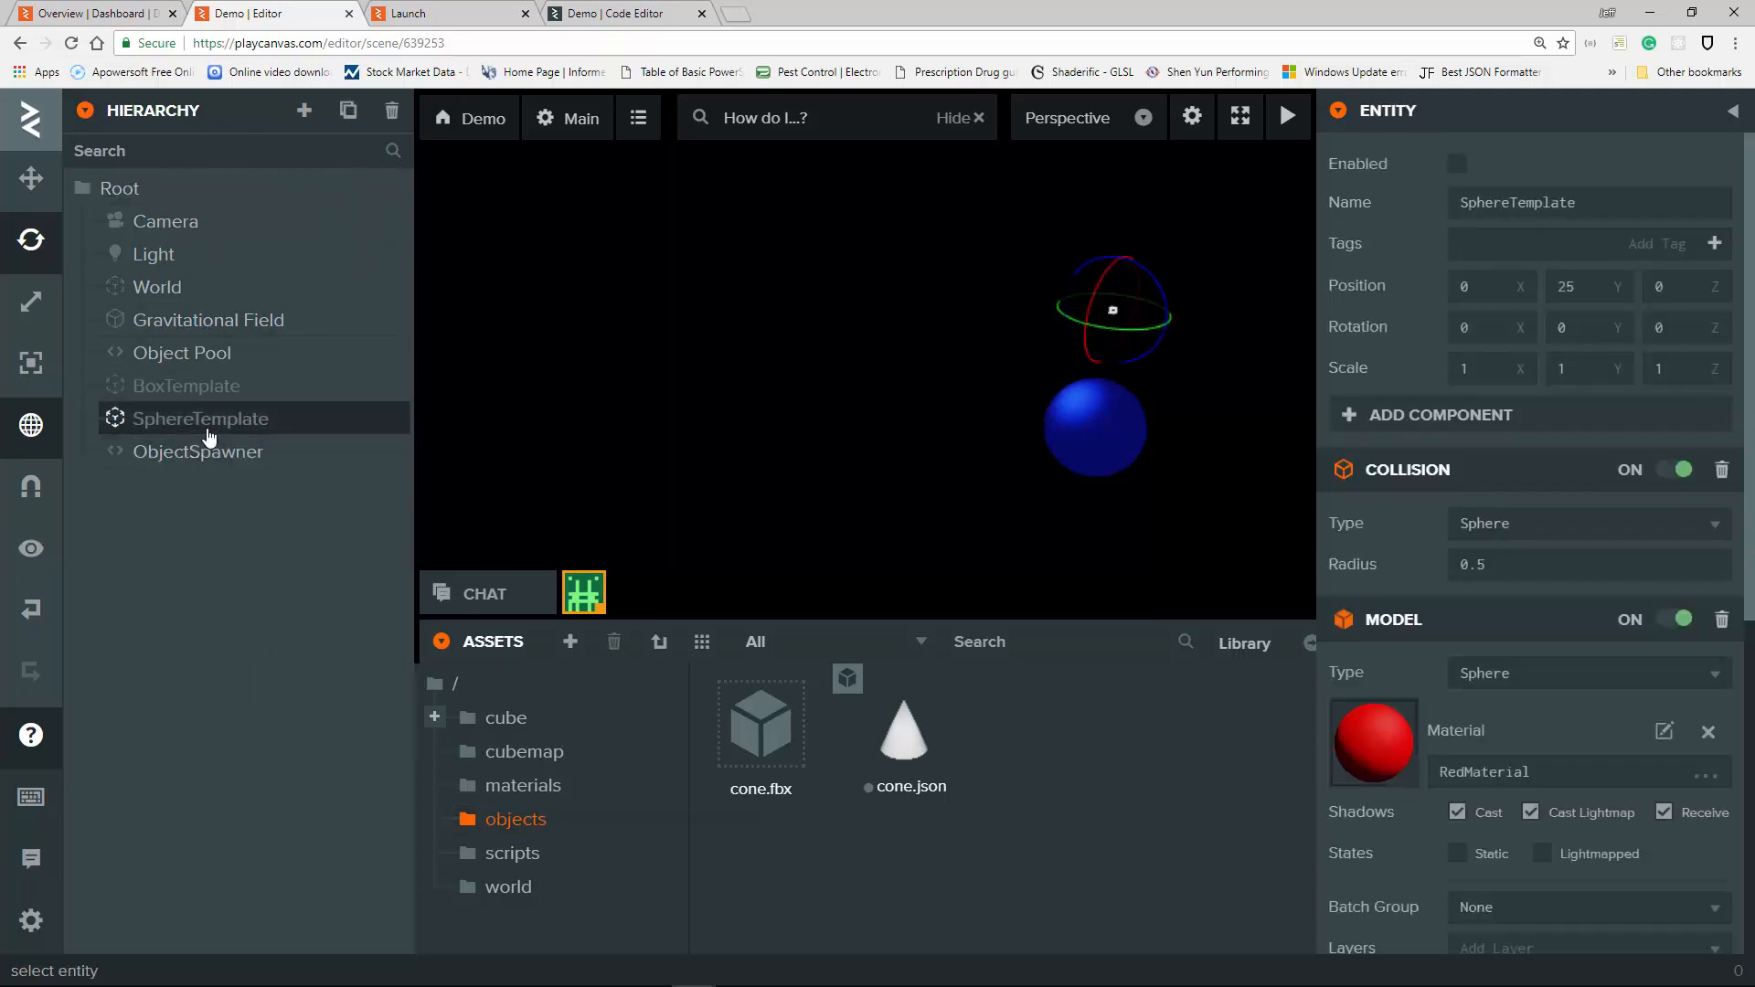
pyautogui.rightClick(212, 422)
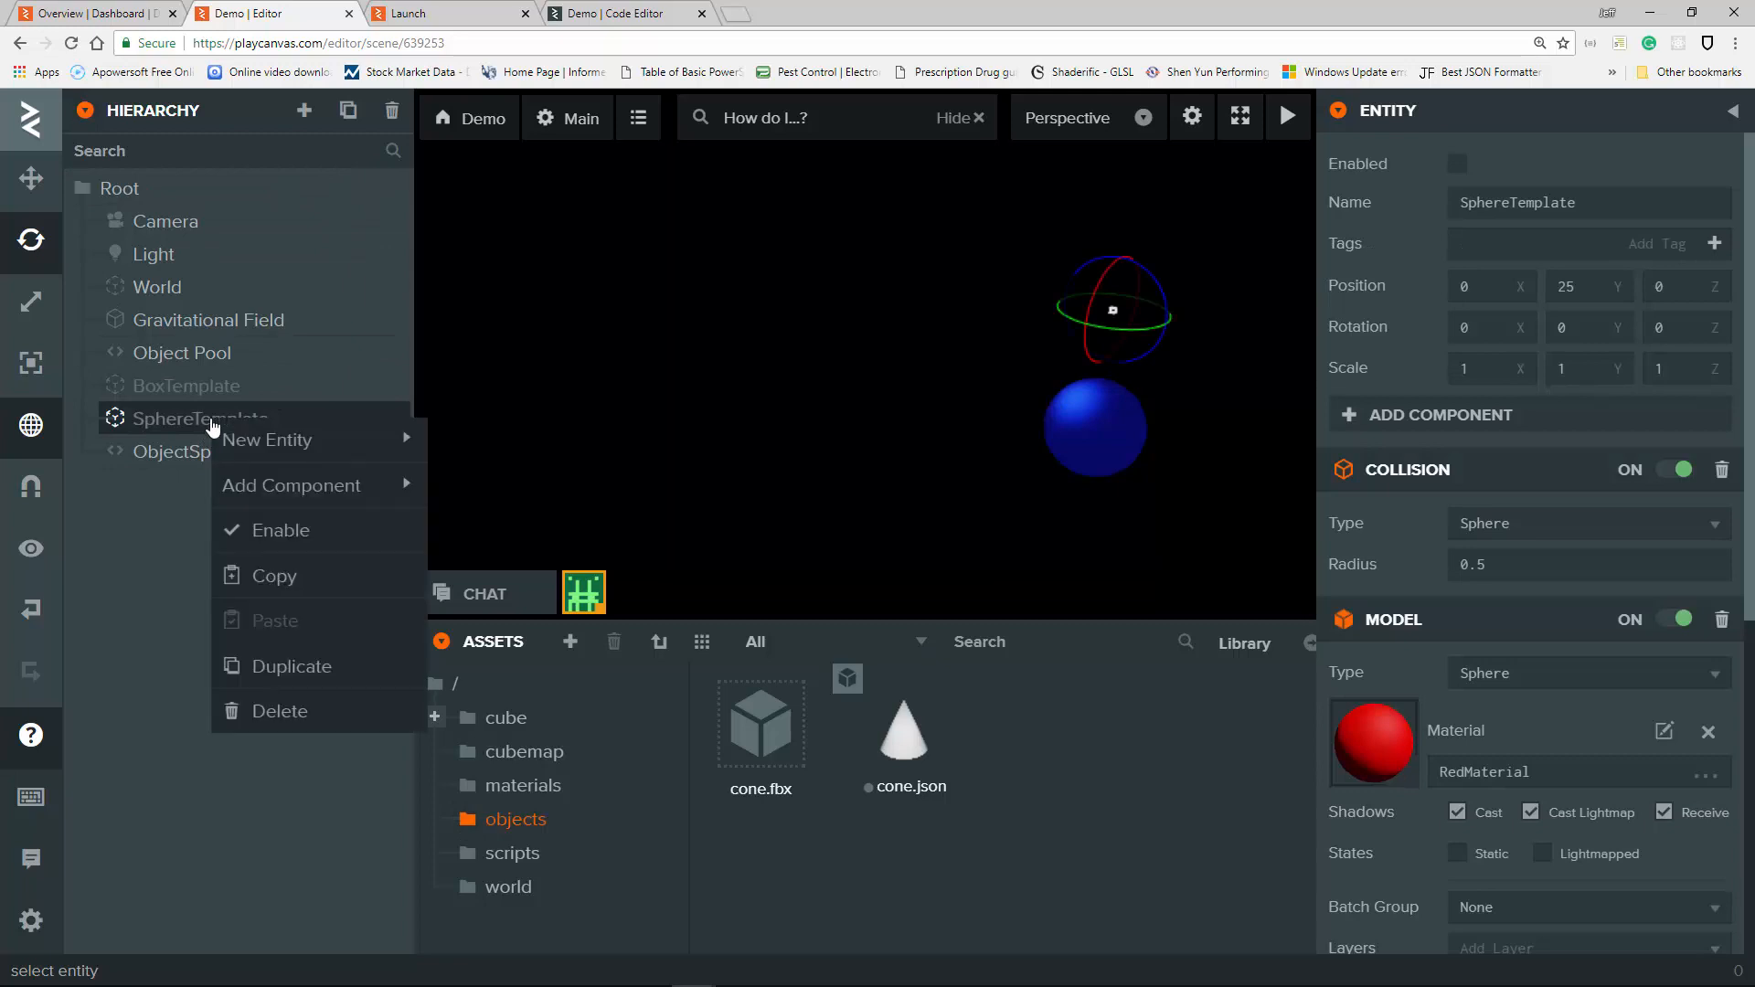
pyautogui.click(287, 676)
pyautogui.click(1510, 196)
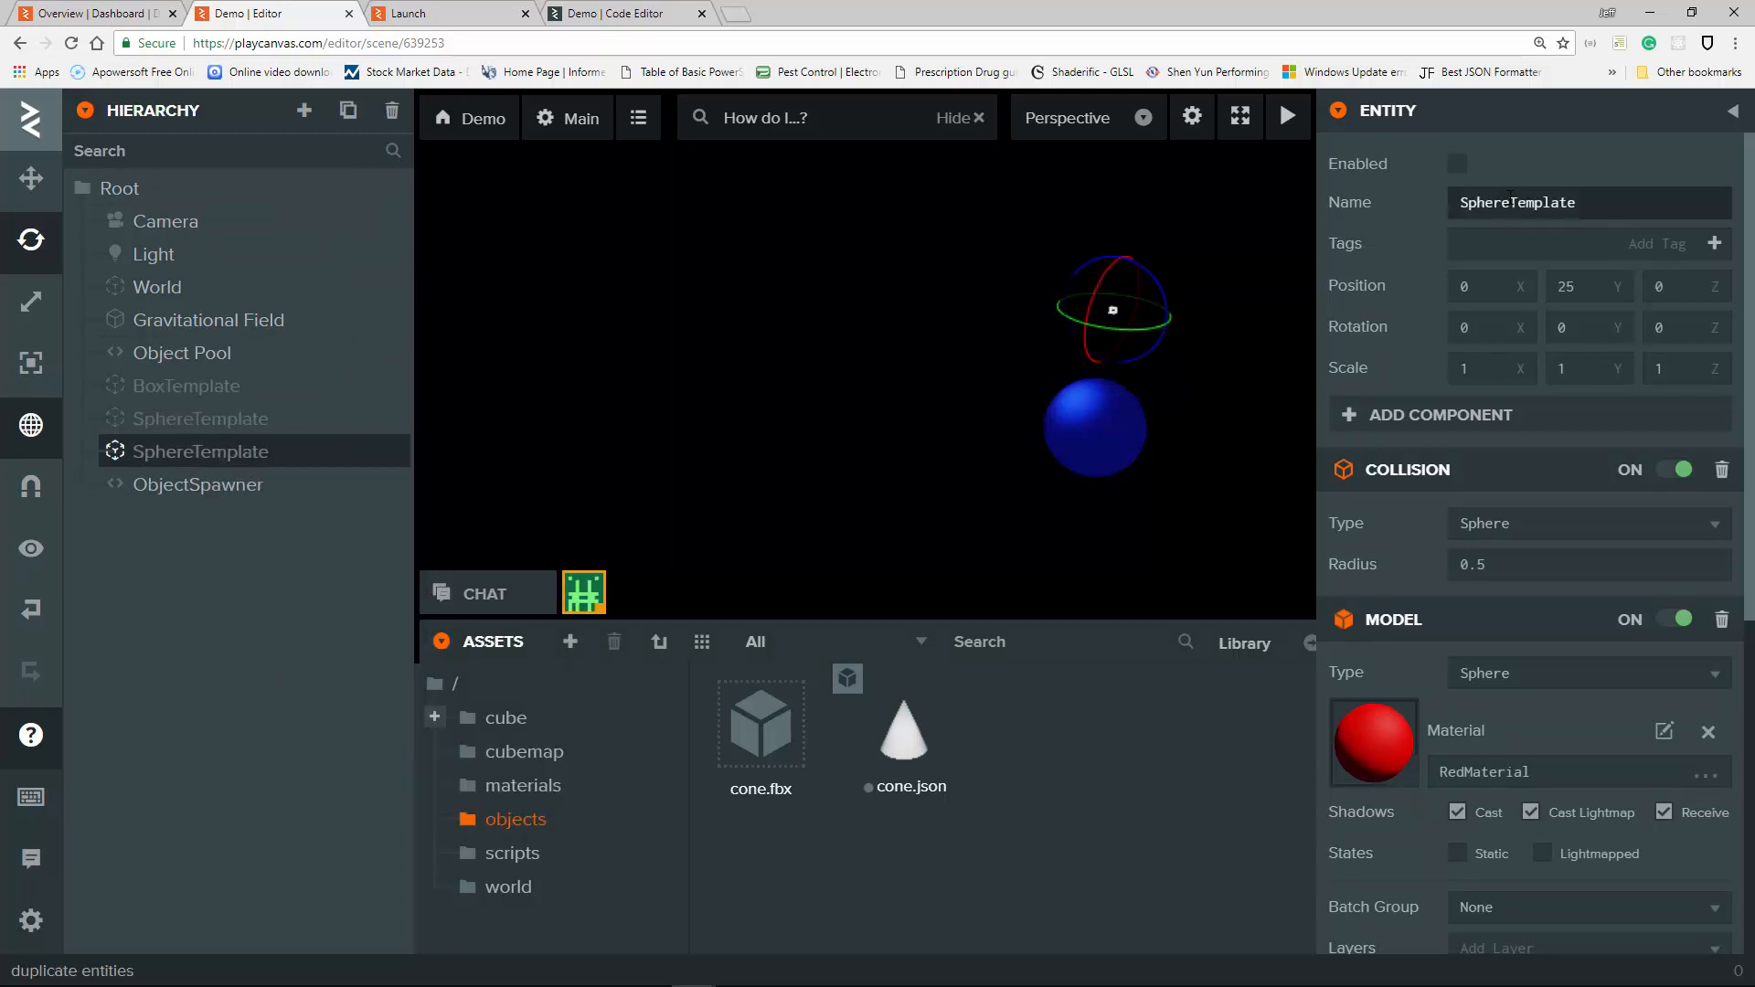
pyautogui.moveTo(1510, 202); pyautogui.dragTo(1459, 202)
pyautogui.write('Con')
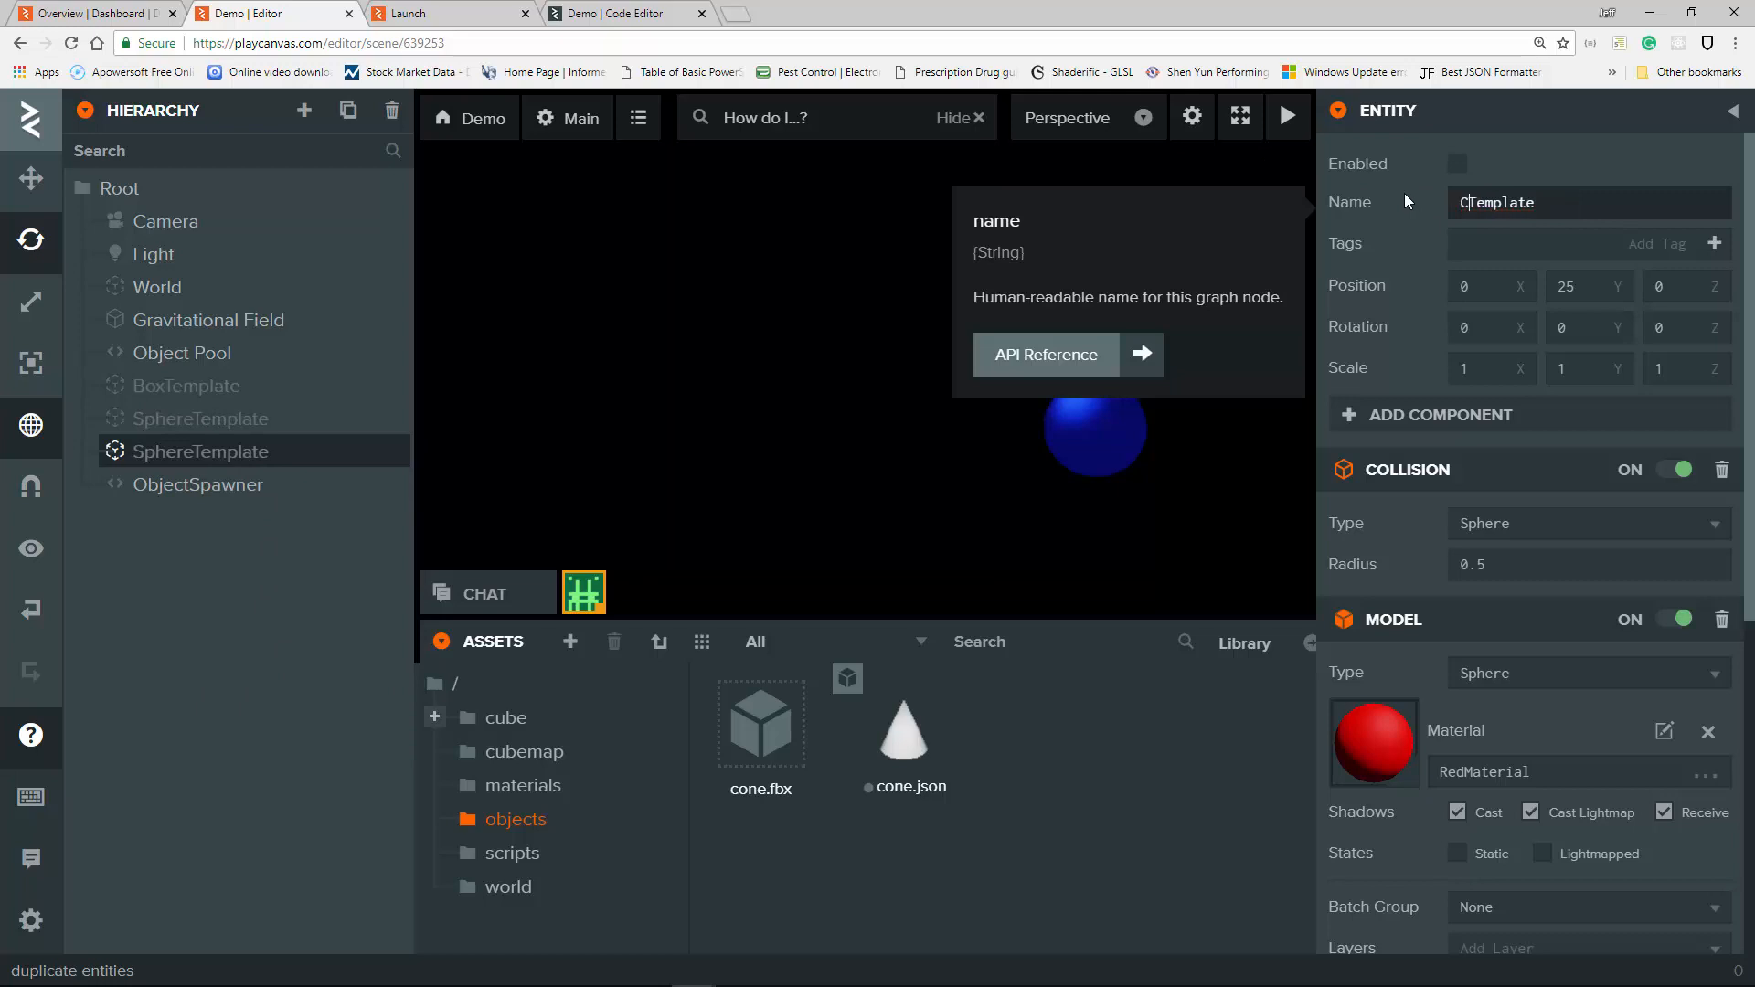
pyautogui.press('Return')
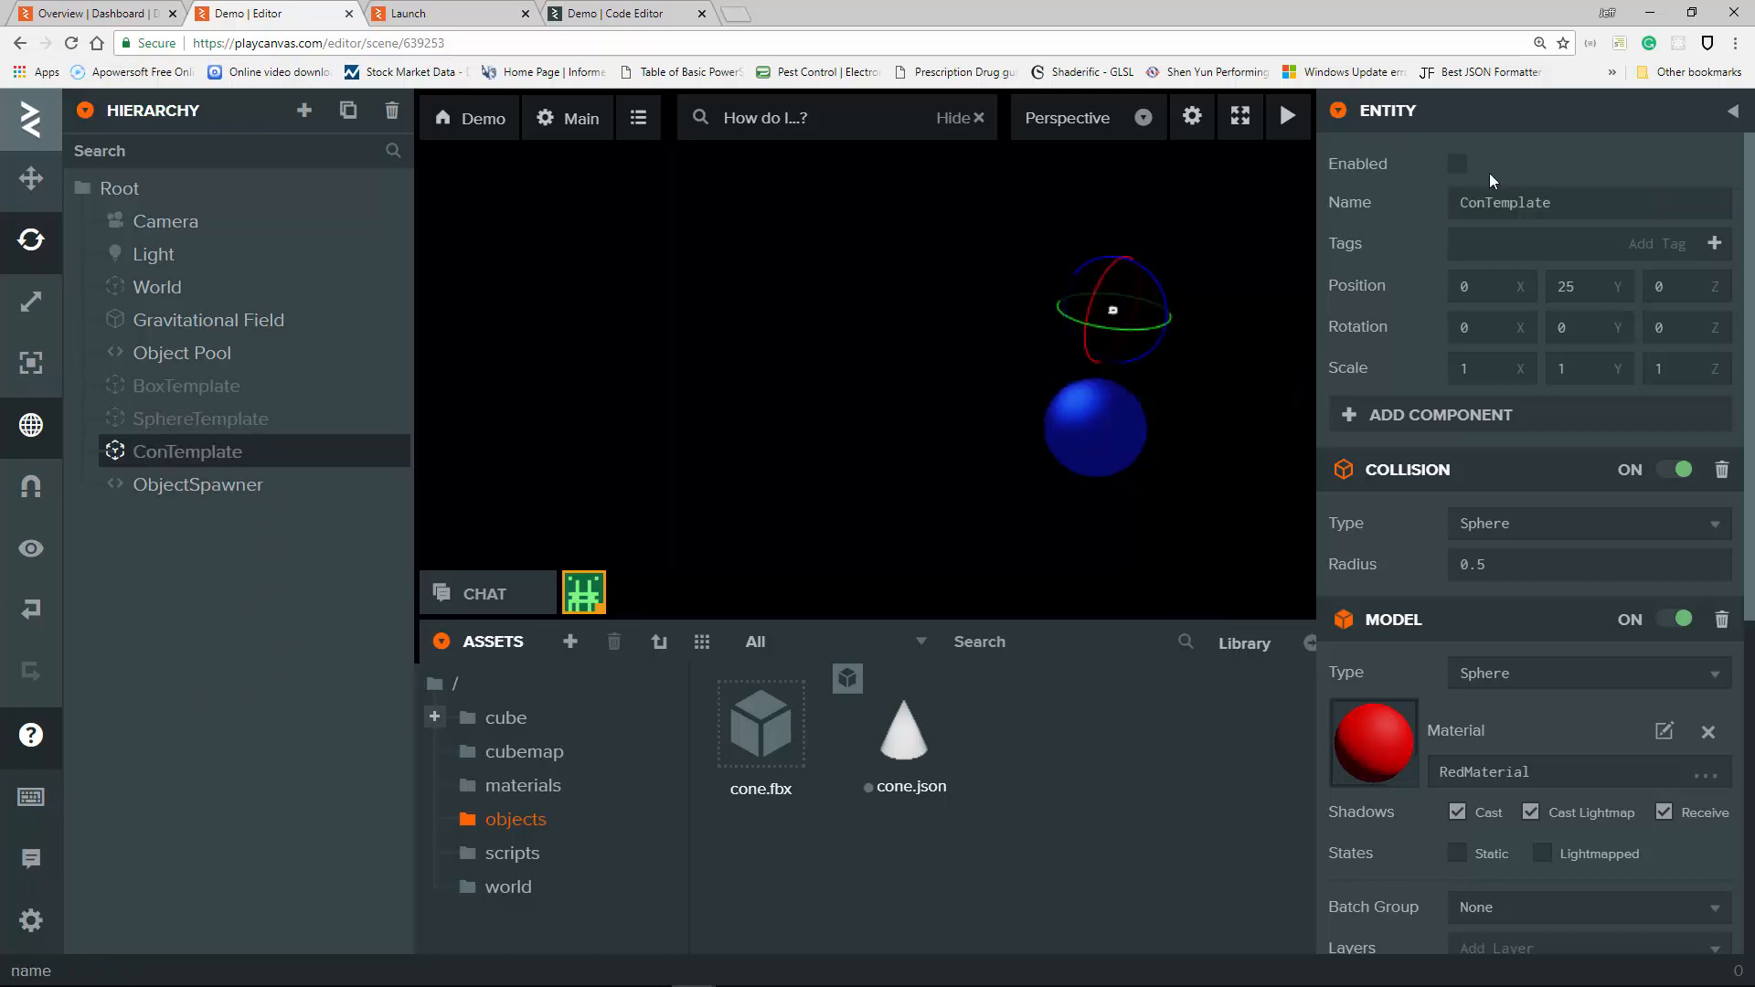
pyautogui.click(1487, 202)
pyautogui.write('e')
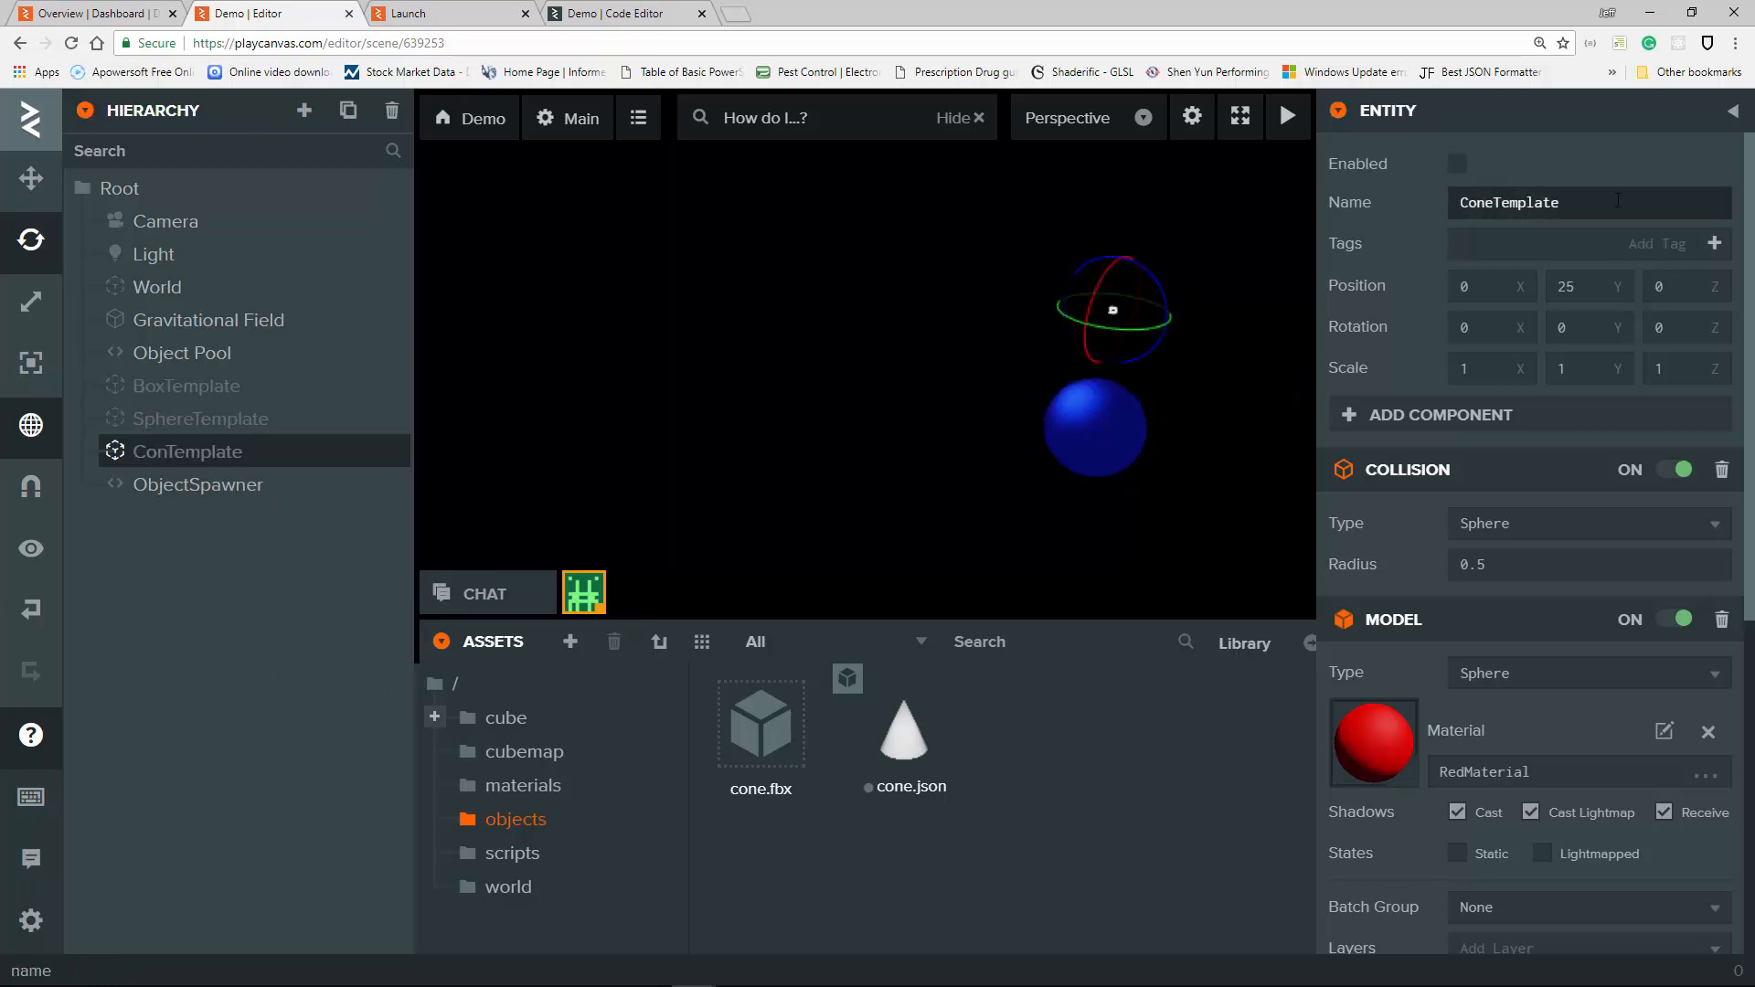
pyautogui.press('Return')
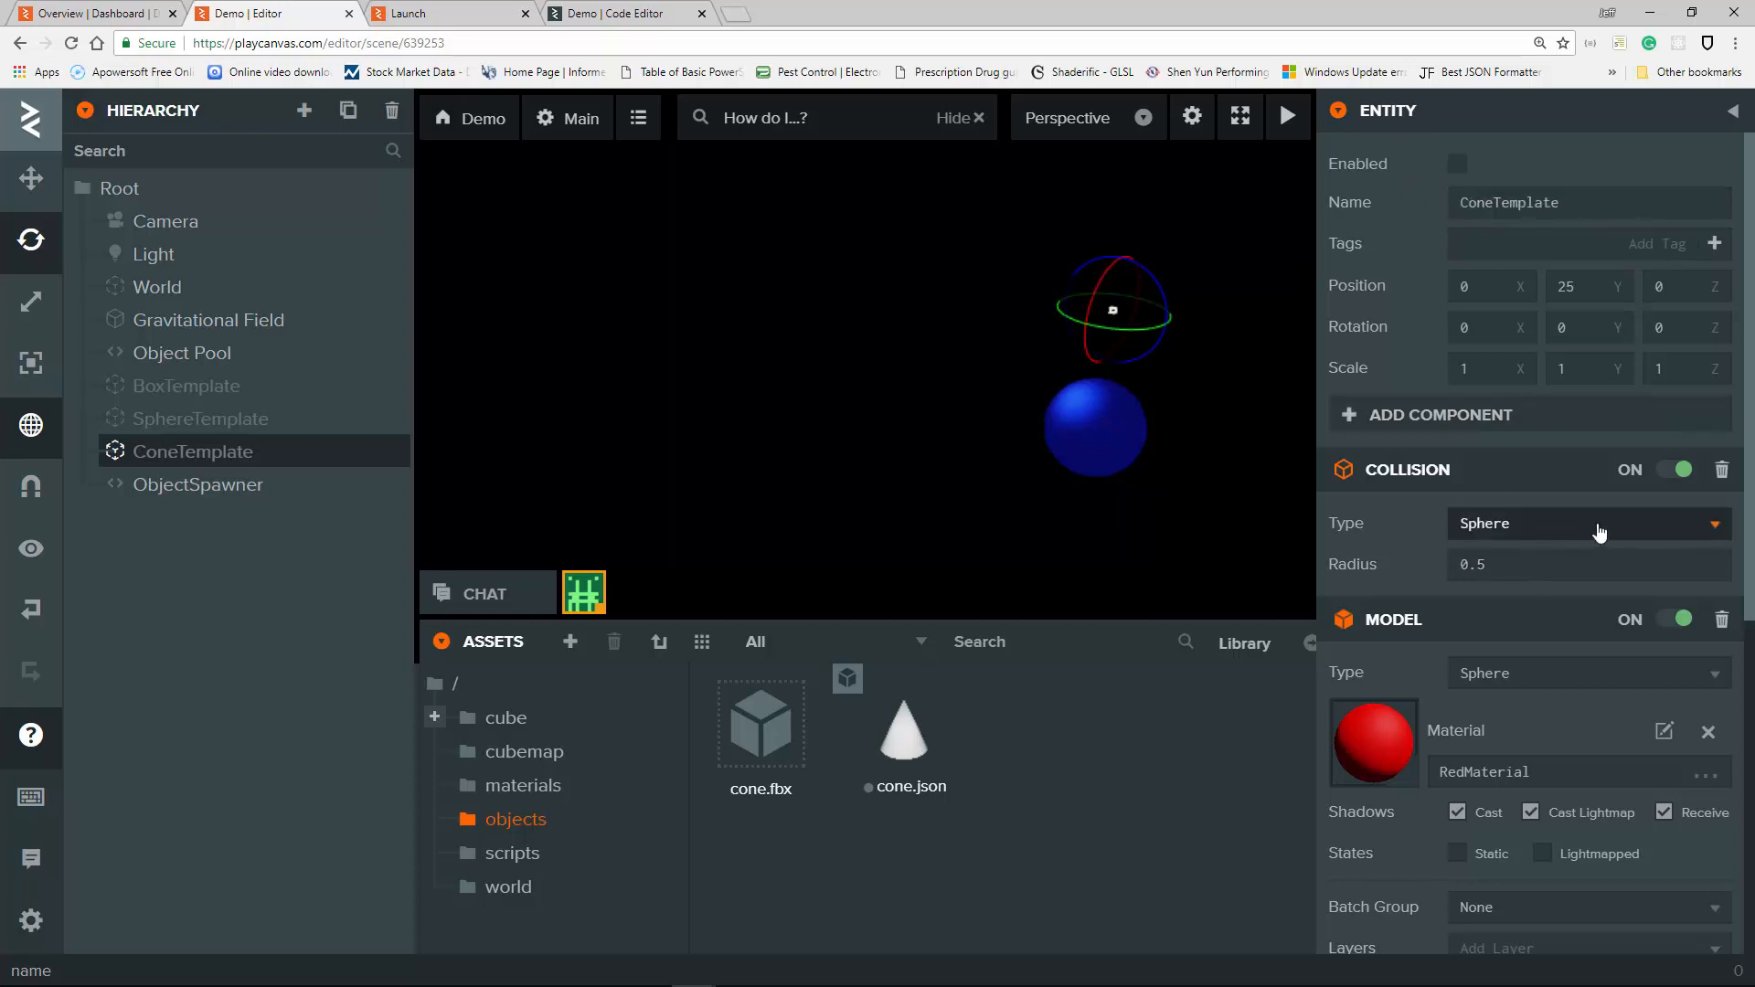
# Set ConeTemplate's collision type to Mesh and assign cone.json as its collision asset.
pyautogui.click(1556, 530)
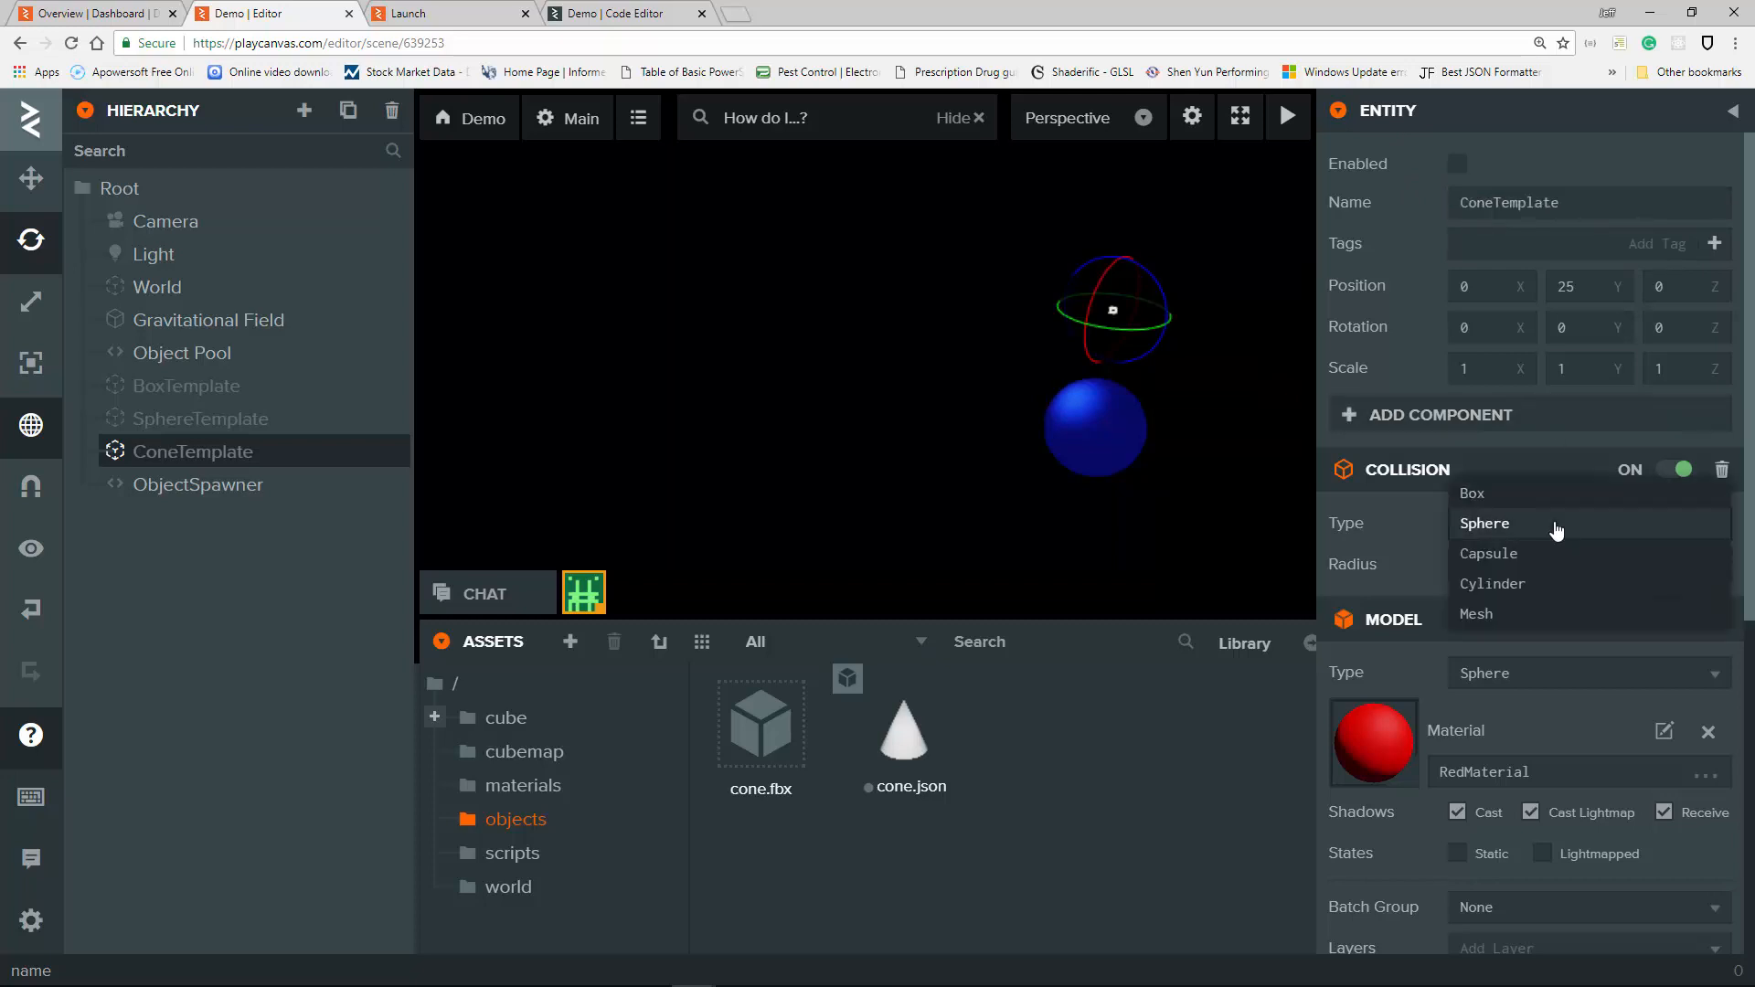
pyautogui.click(1553, 613)
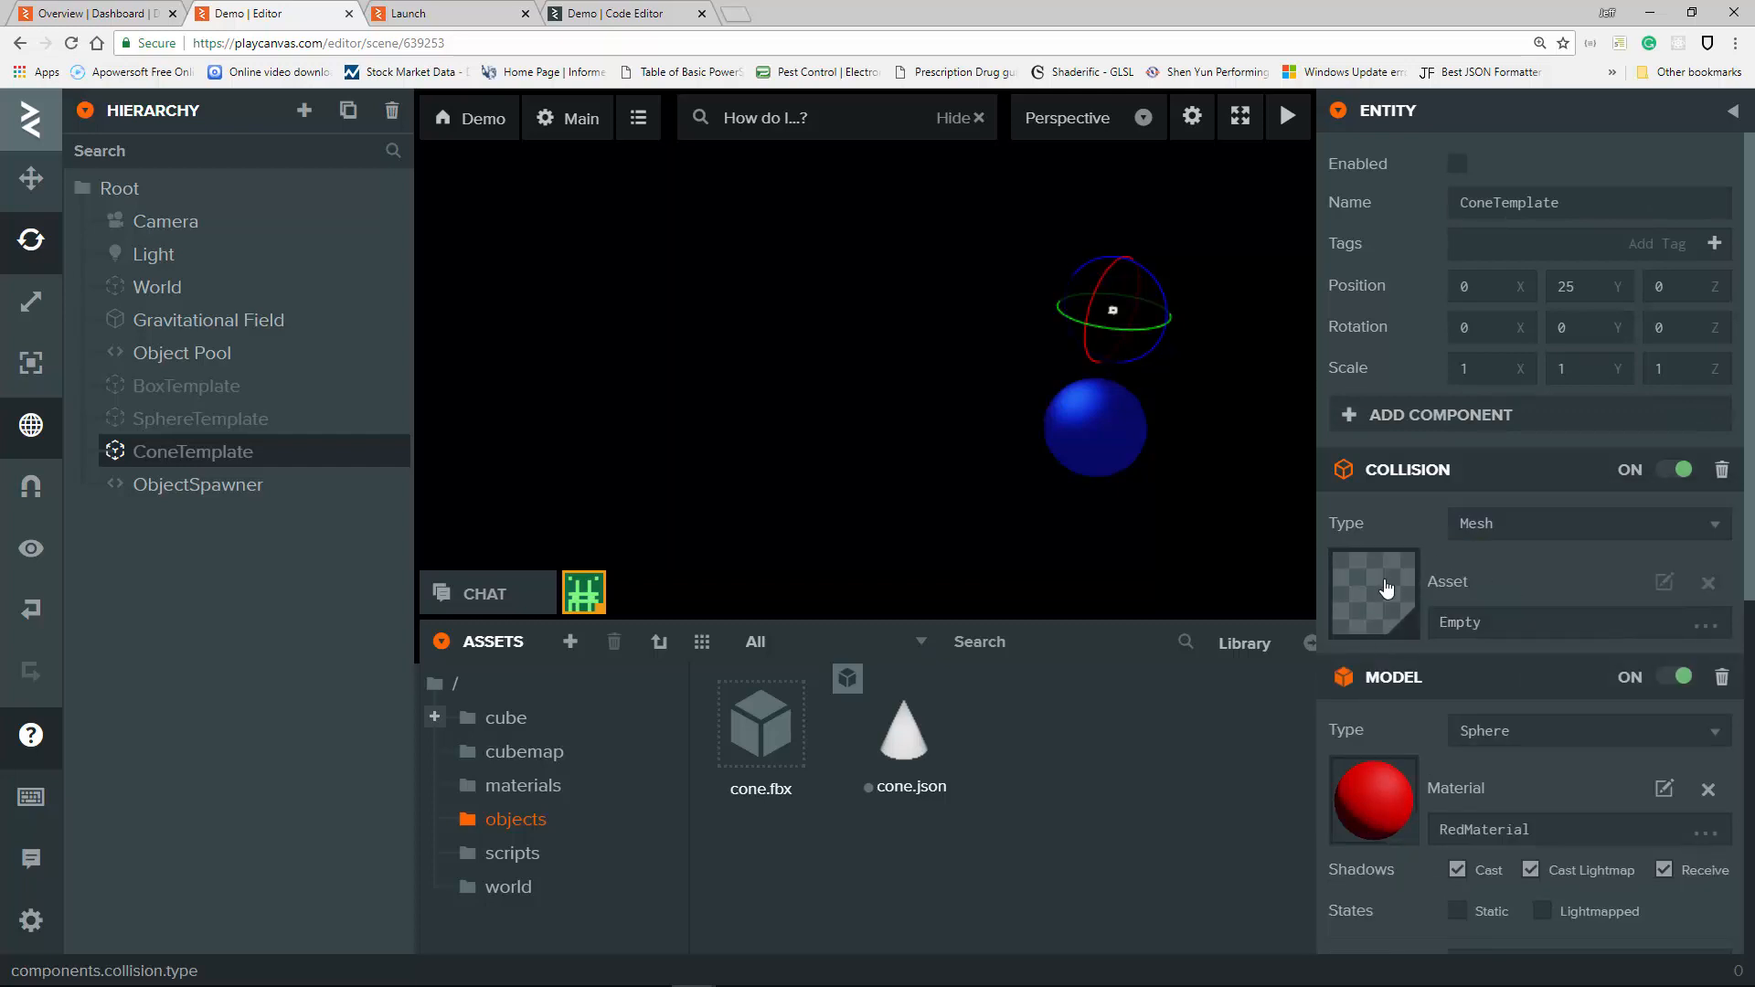
pyautogui.moveTo(917, 751); pyautogui.dragTo(1356, 626)
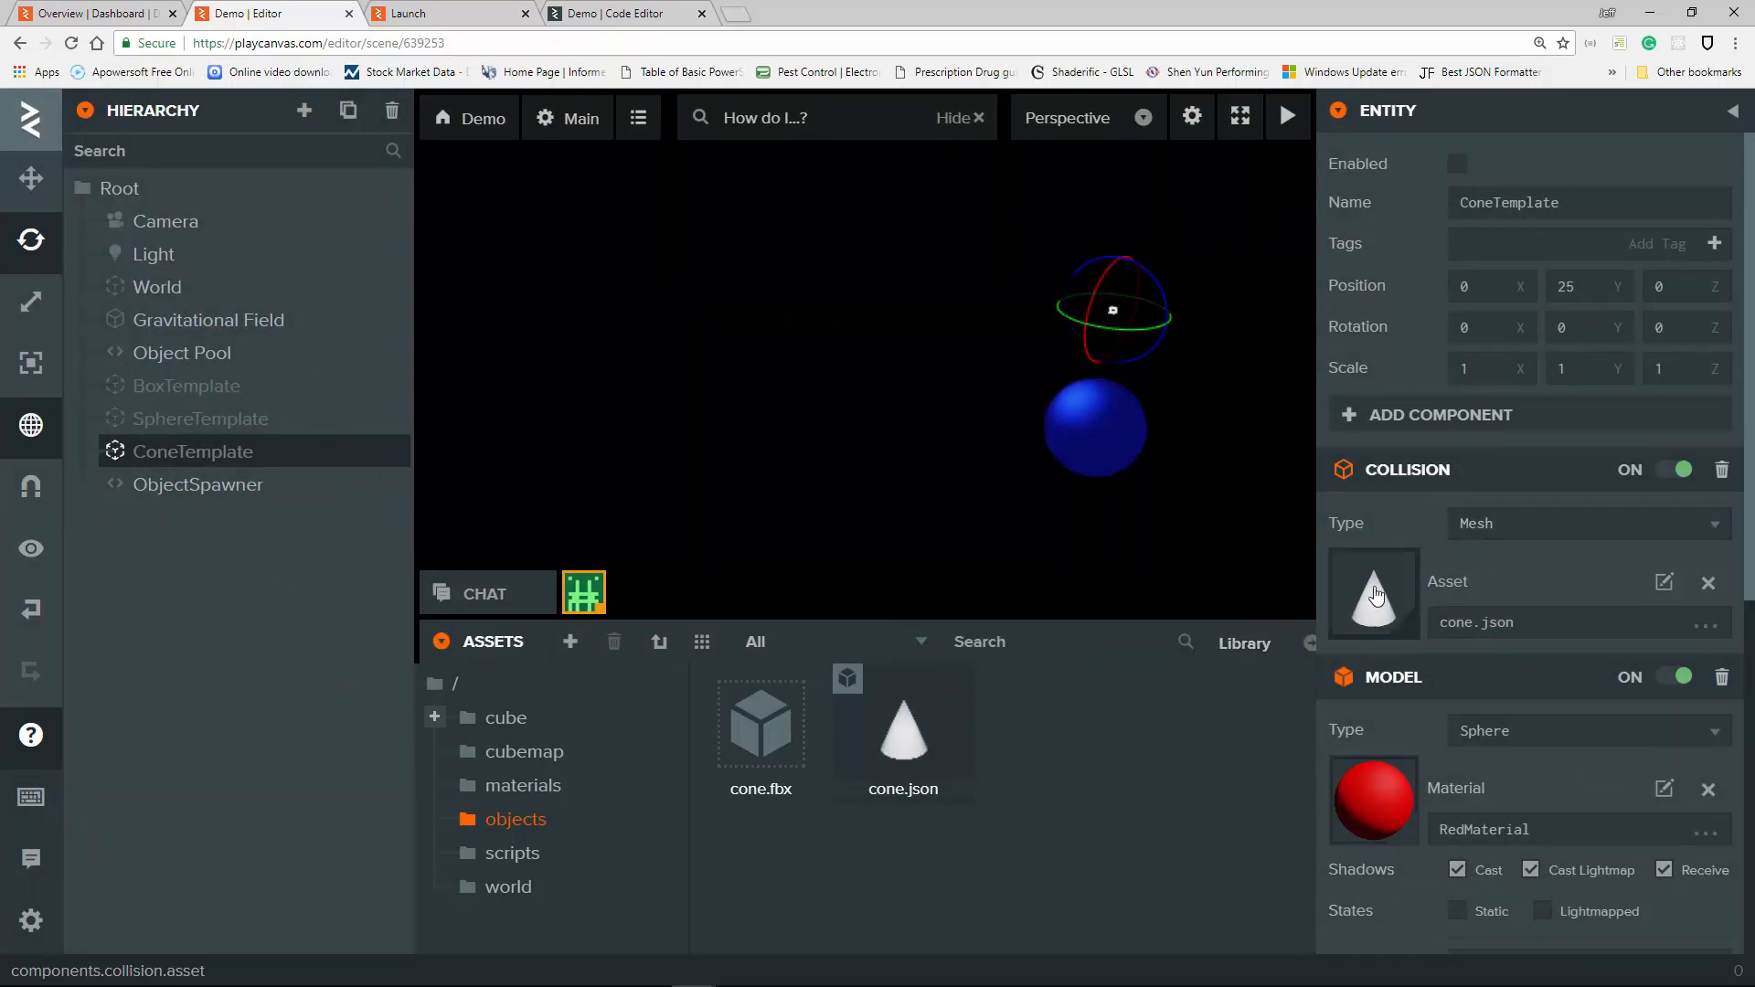
# Set ConeTemplate's model type to Cone and review its component settings.
pyautogui.scroll(-3, 1428, 578)
pyautogui.click(1536, 471)
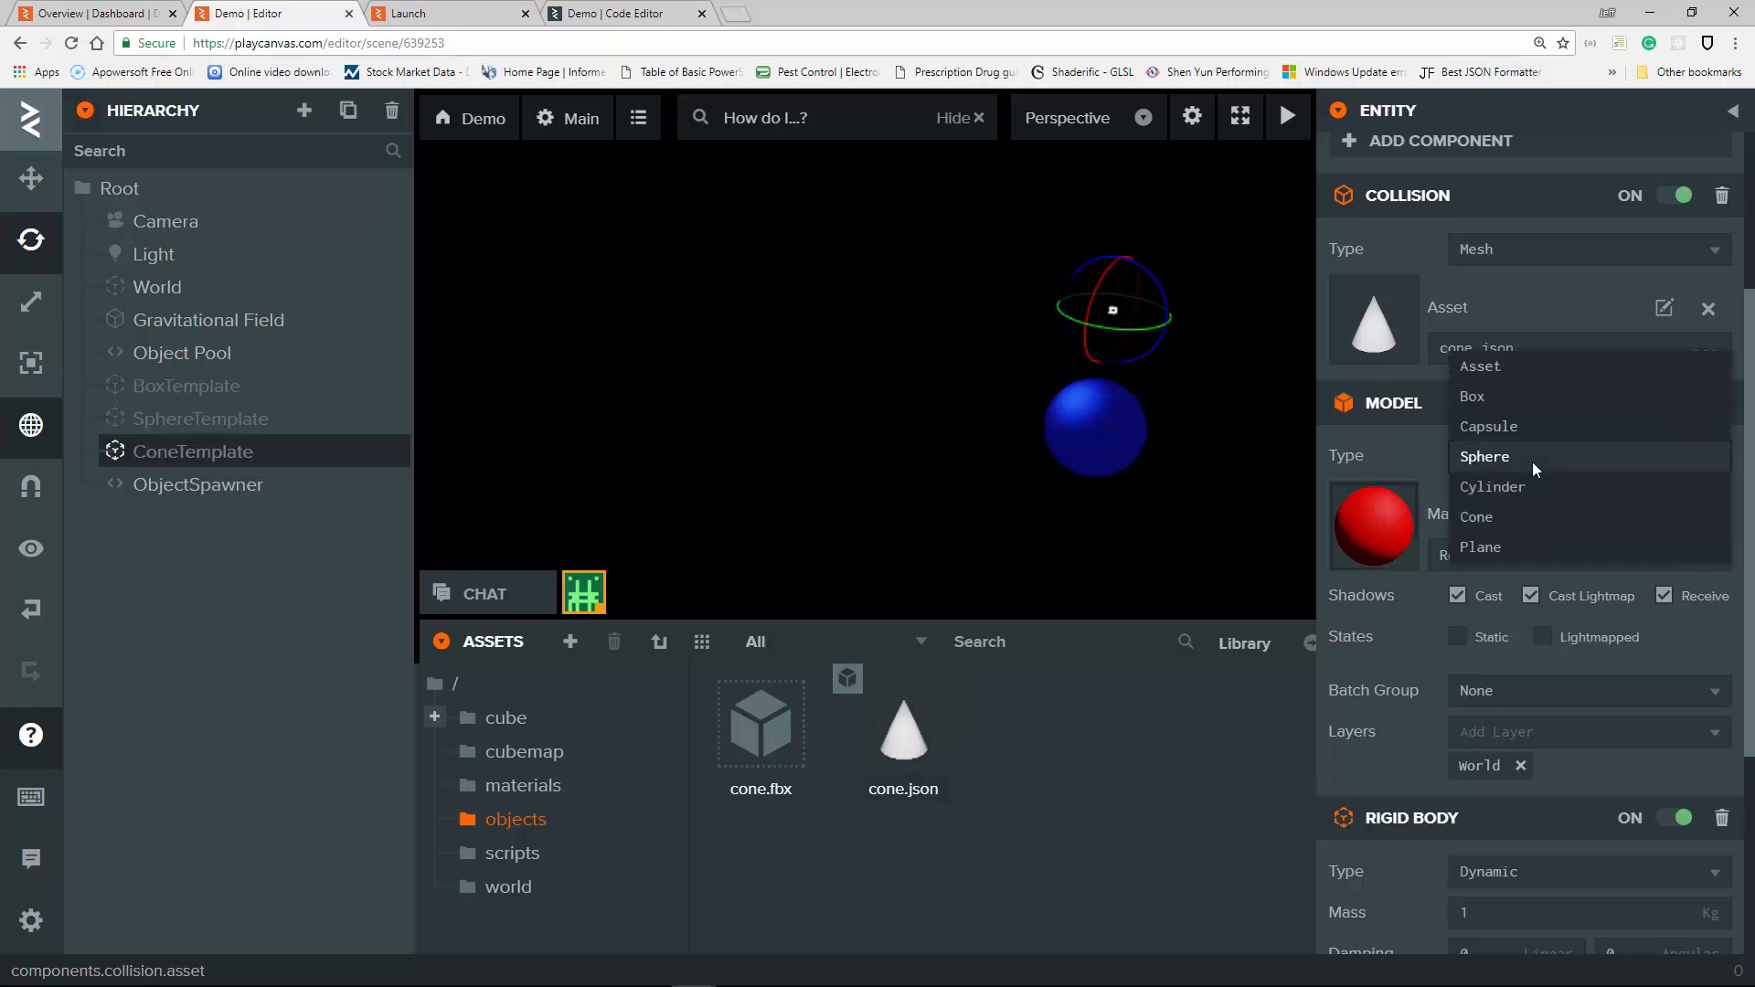
pyautogui.click(1517, 518)
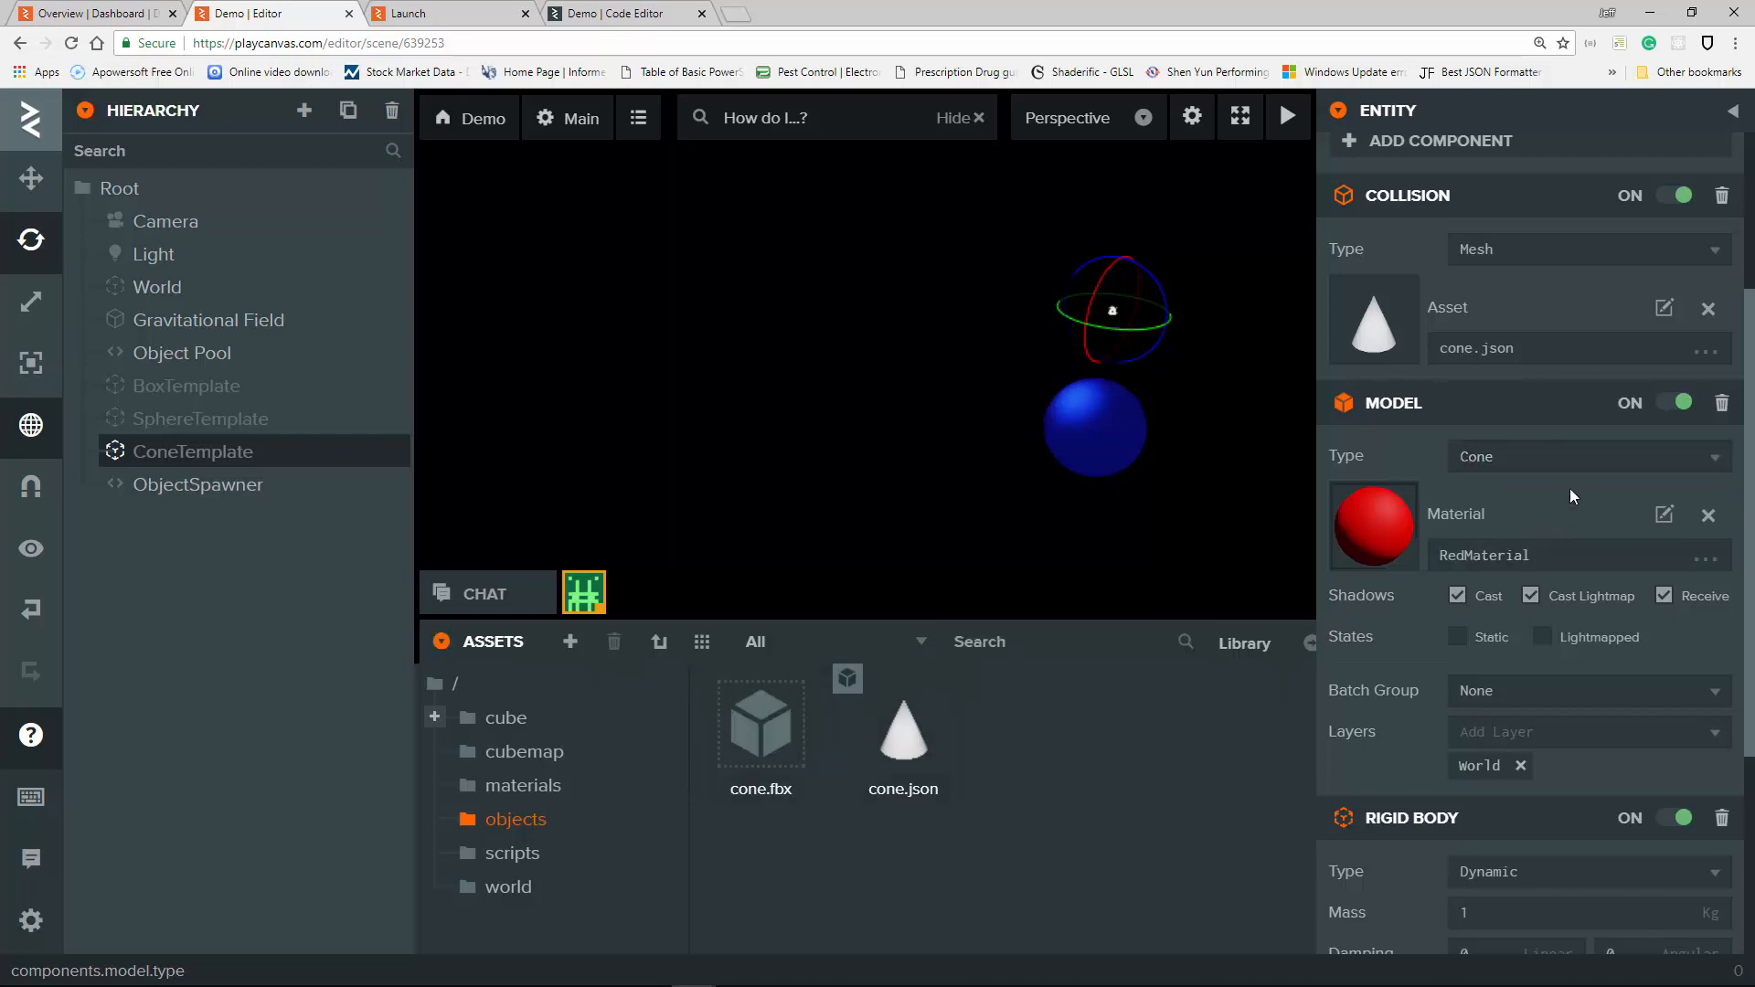
pyautogui.scroll(3, 1561, 479)
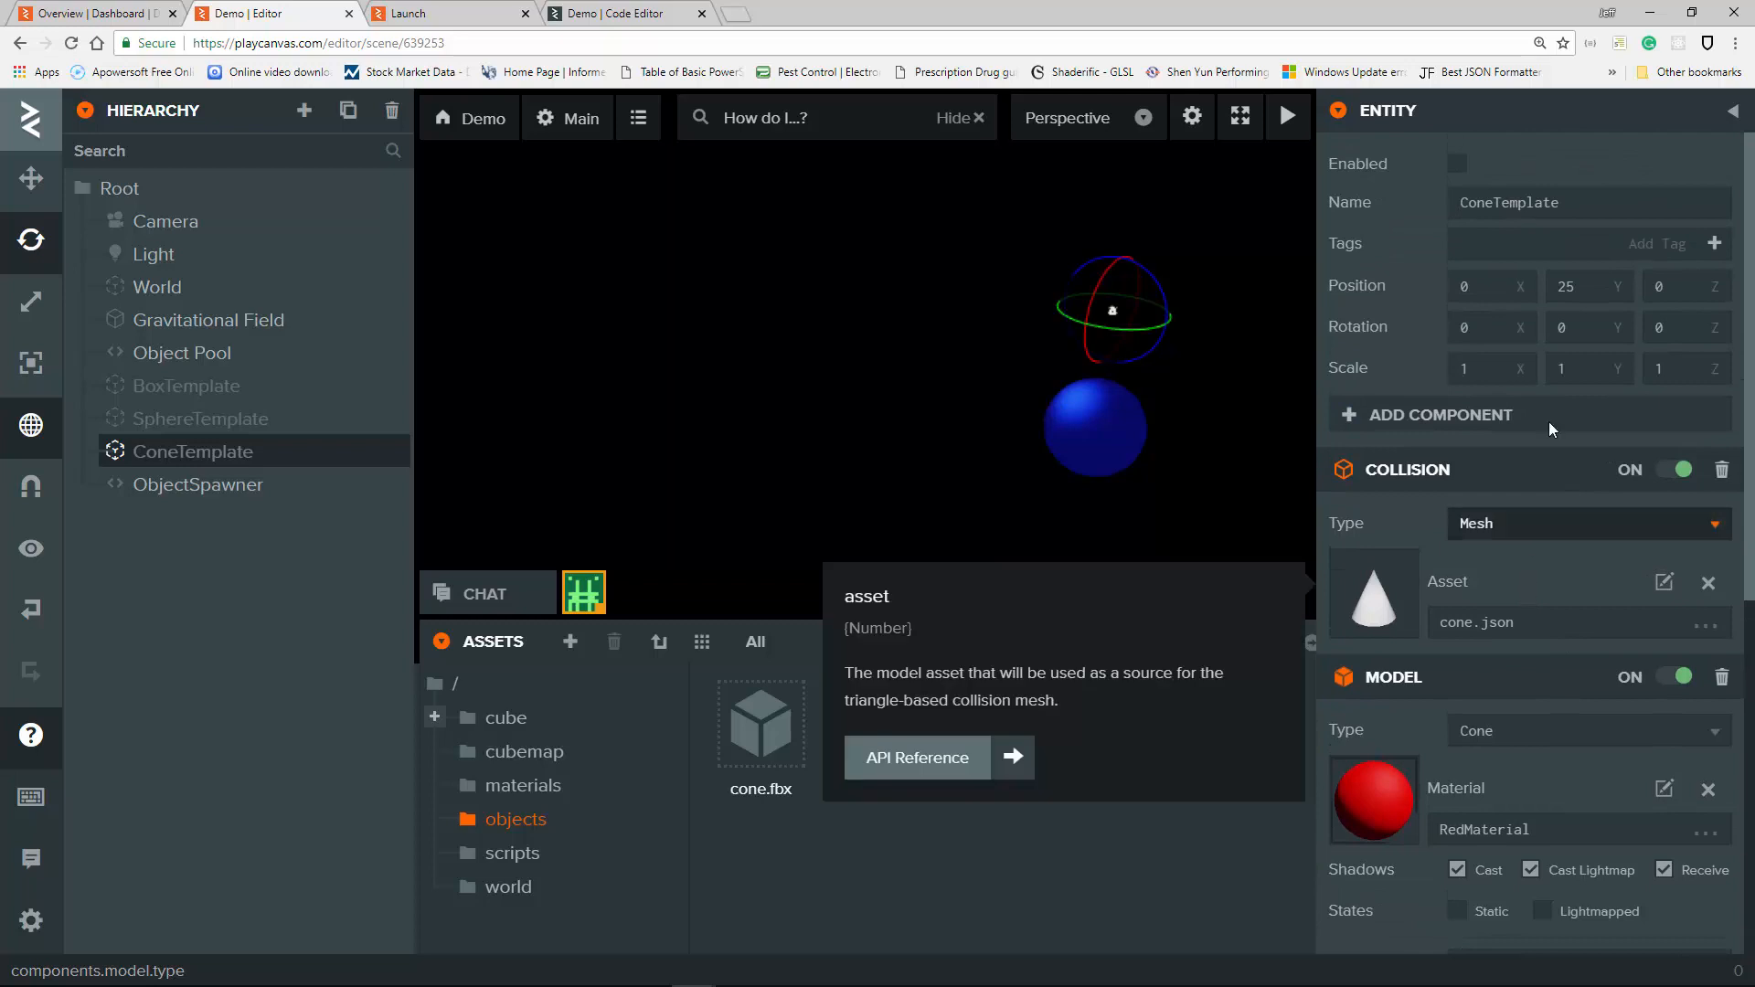
pyautogui.scroll(-3, 1415, 578)
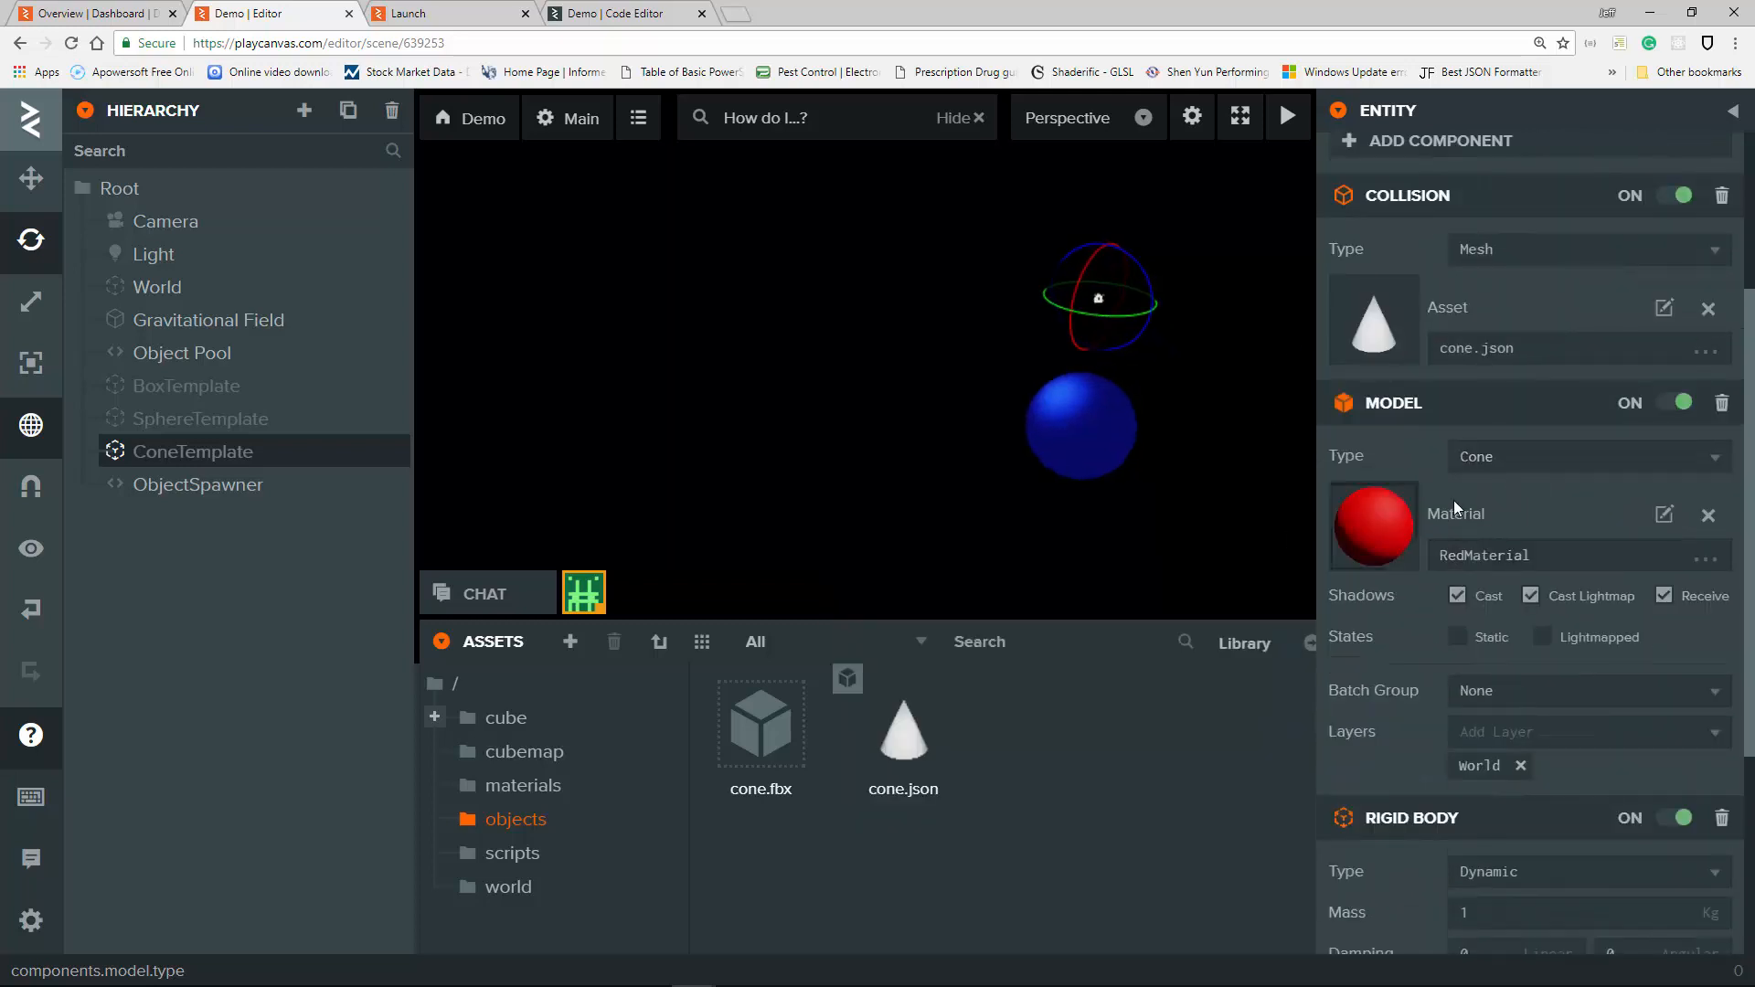
pyautogui.scroll(3, 1544, 477)
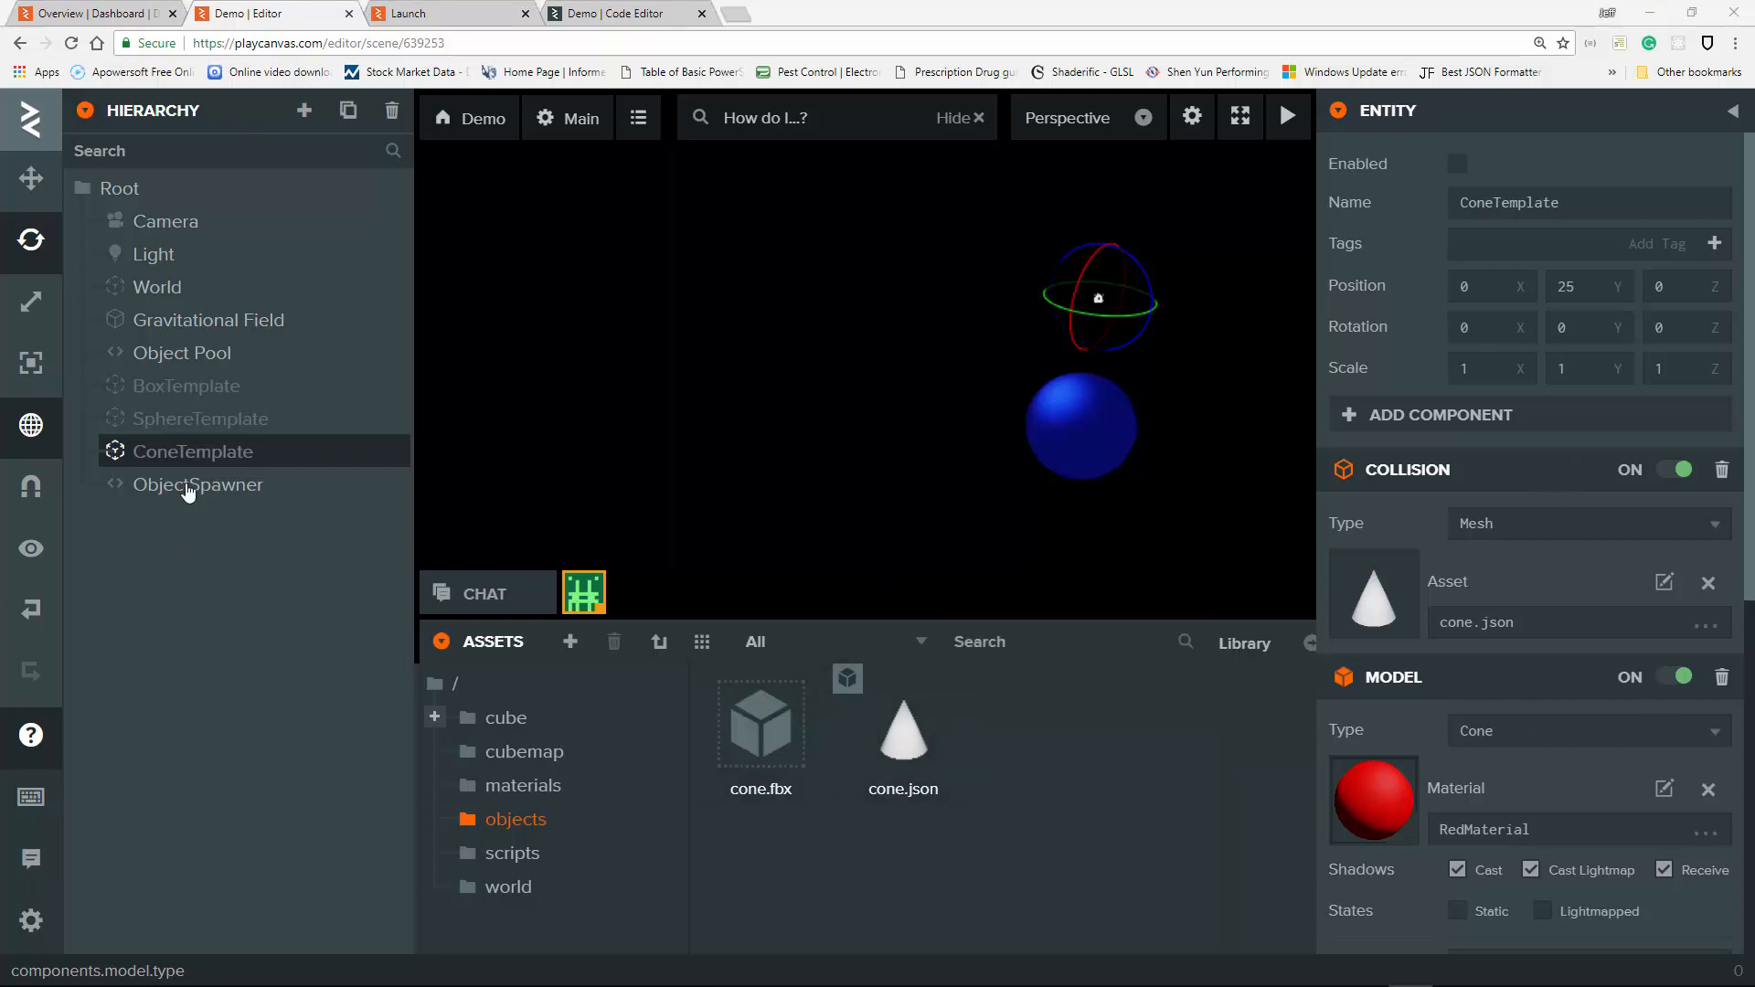
# Increase the Object Pool's Game Object array size to 3 and assign ConeTemplate to the new slot.
pyautogui.click(156, 357)
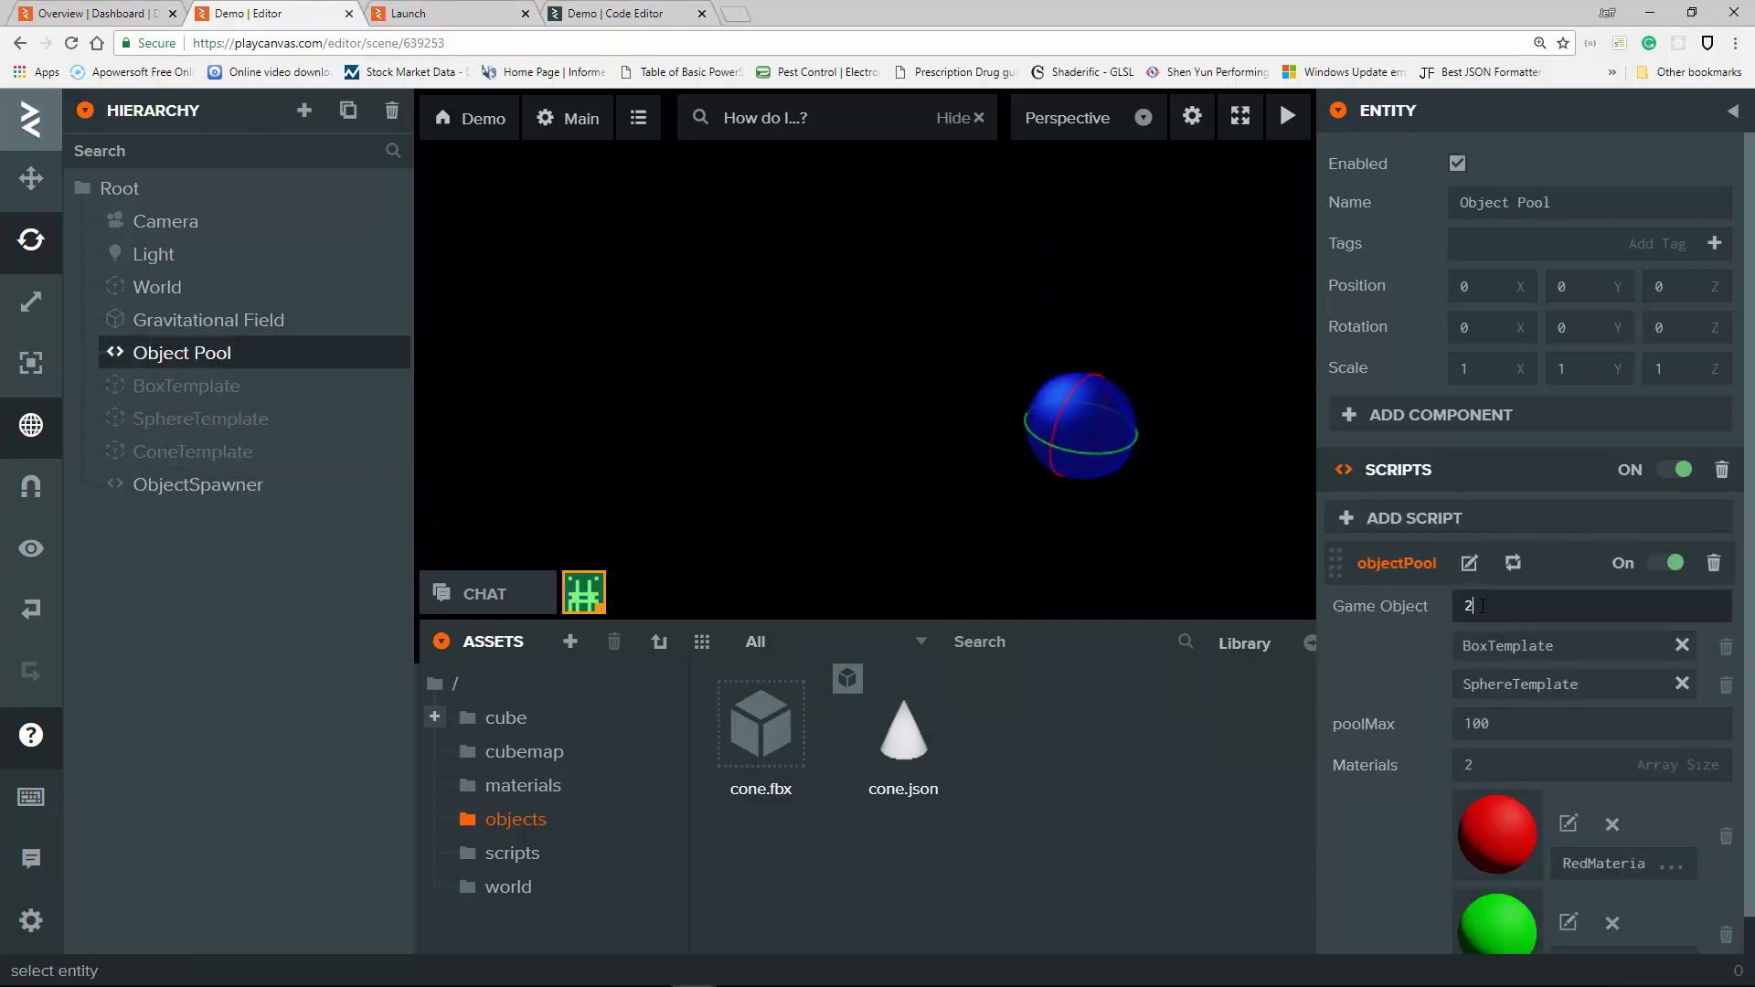
pyautogui.press('Return')
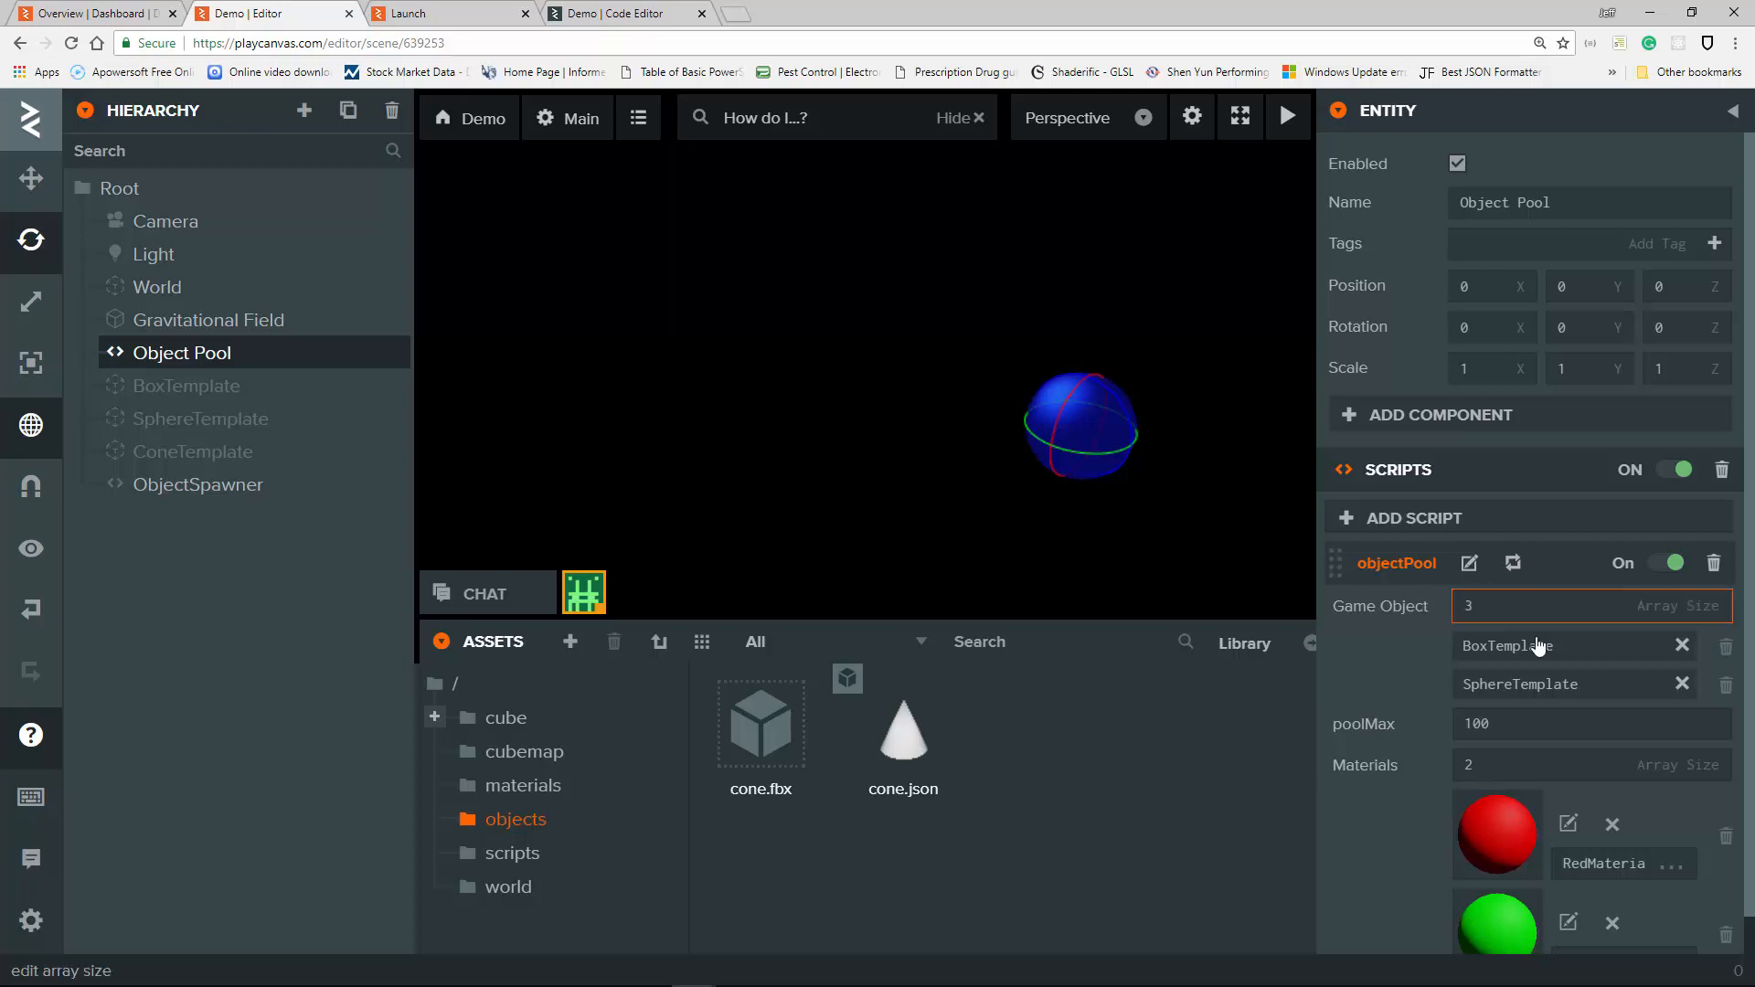
pyautogui.click(1545, 723)
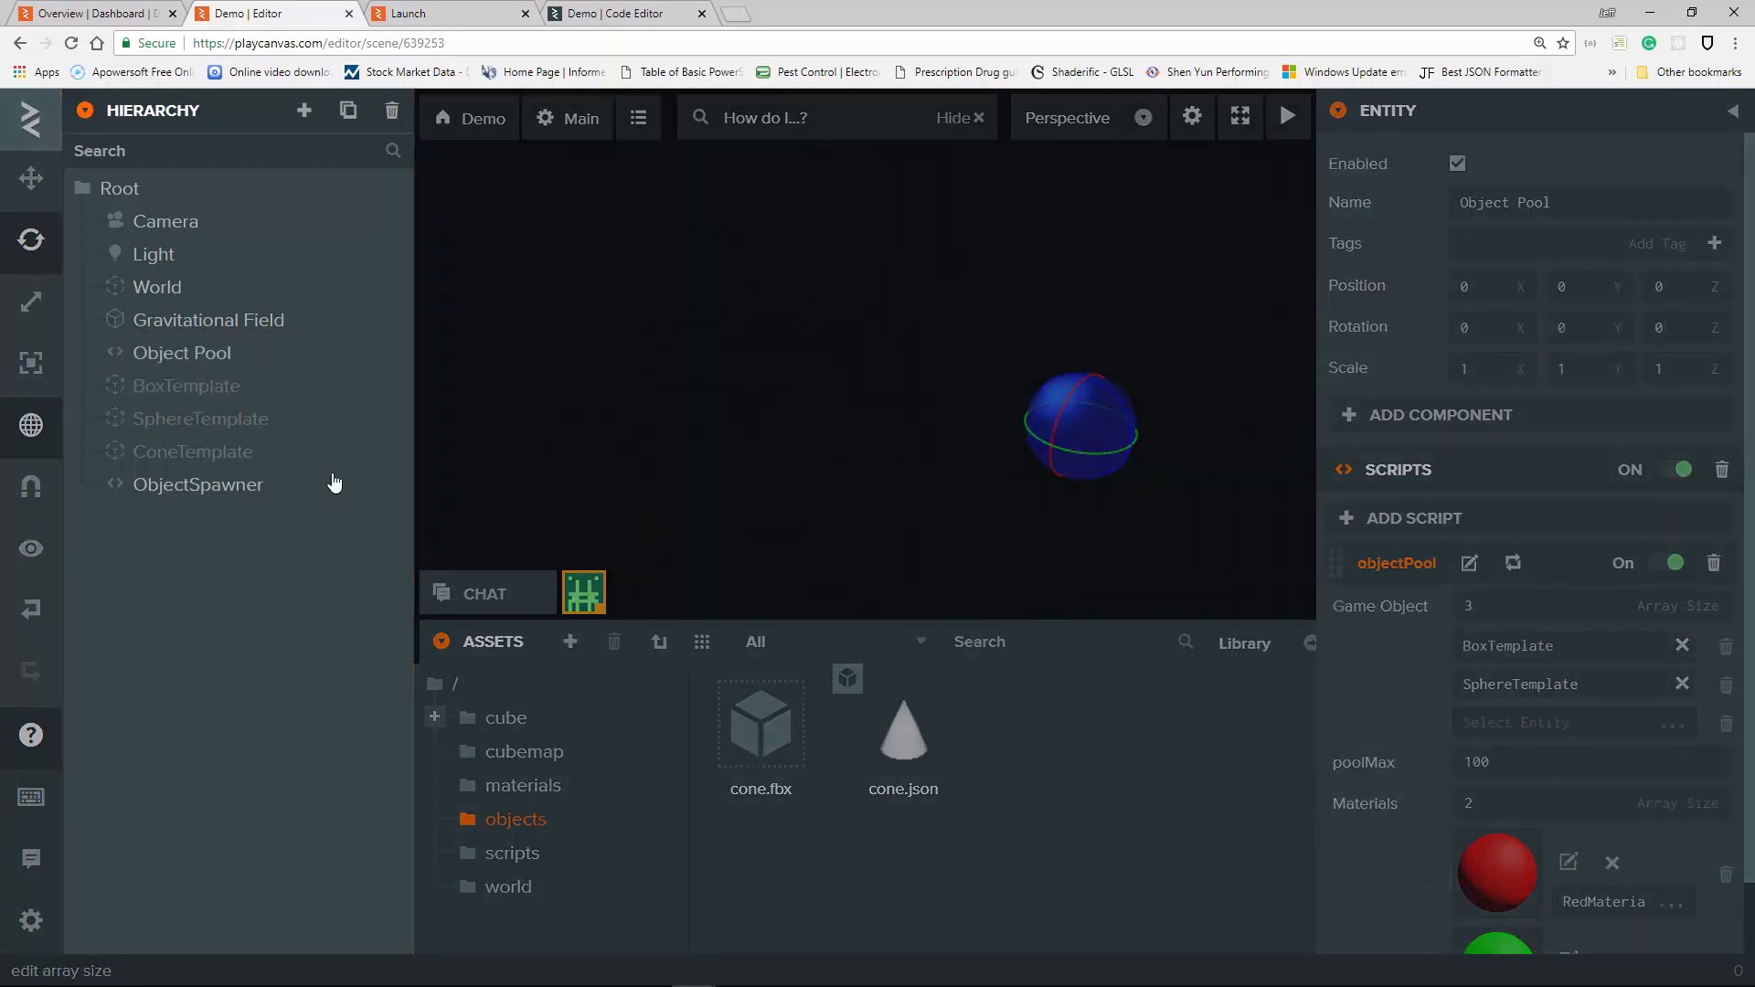
pyautogui.click(230, 461)
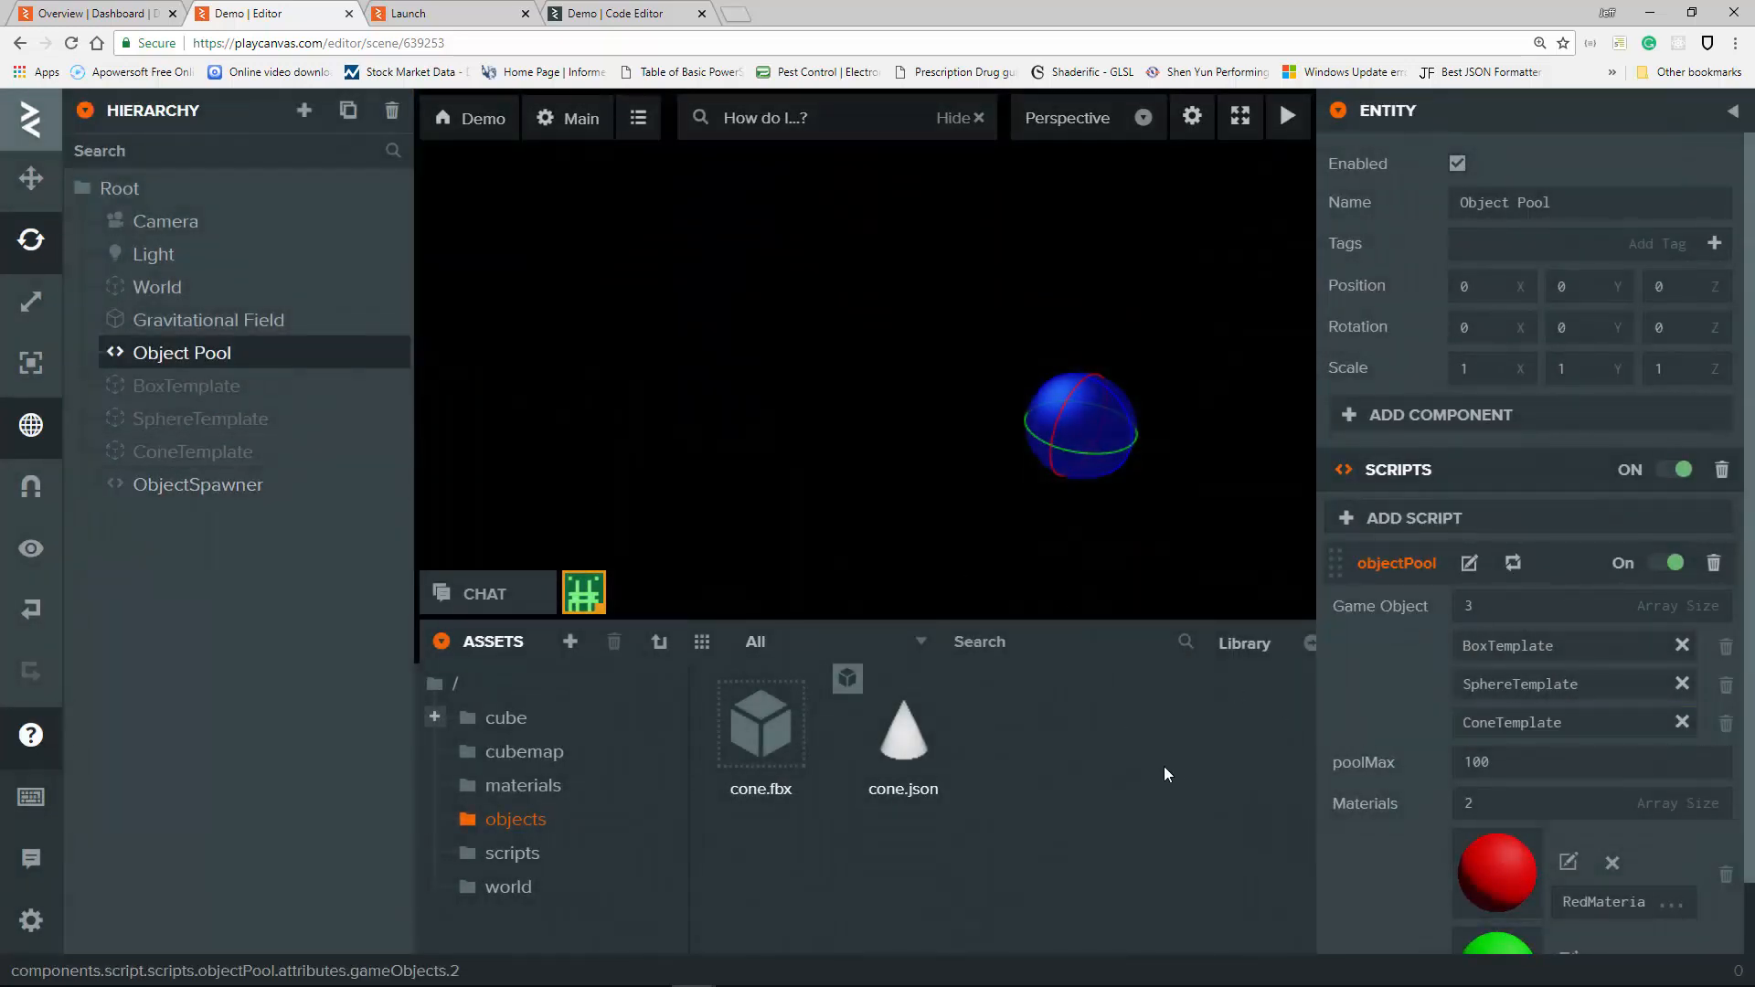
# Create a new material asset in the materials folder.
pyautogui.scroll(-1, 1556, 821)
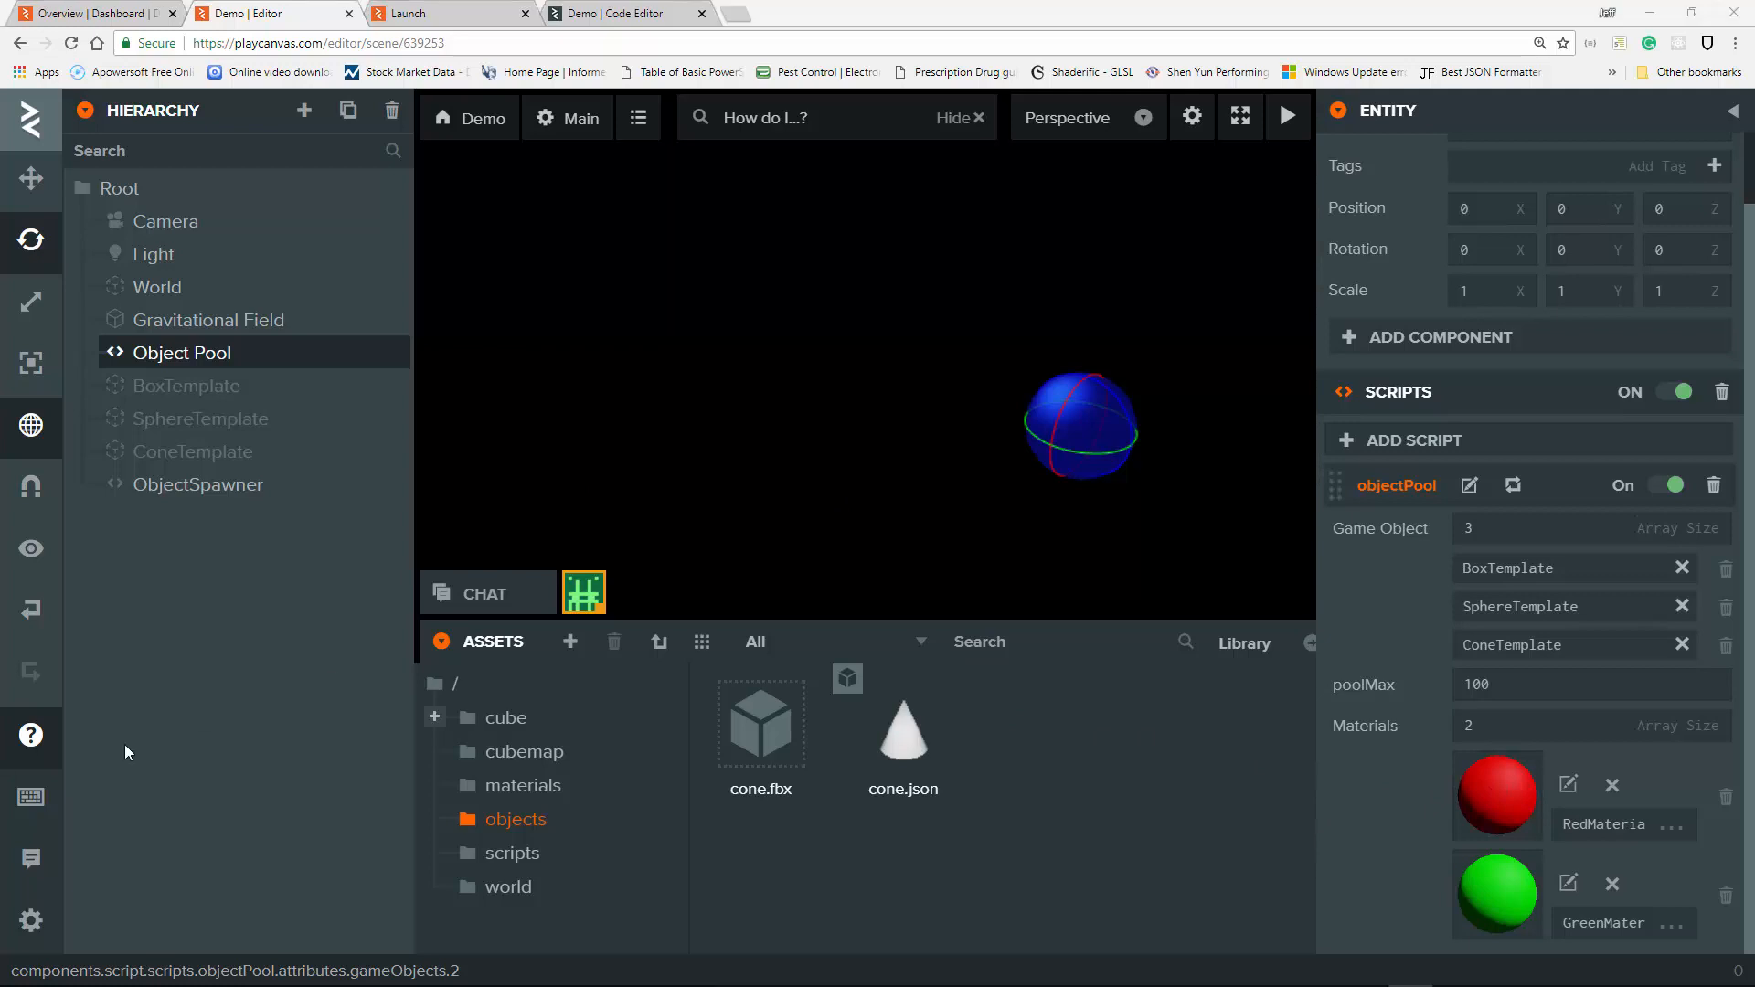
pyautogui.click(519, 788)
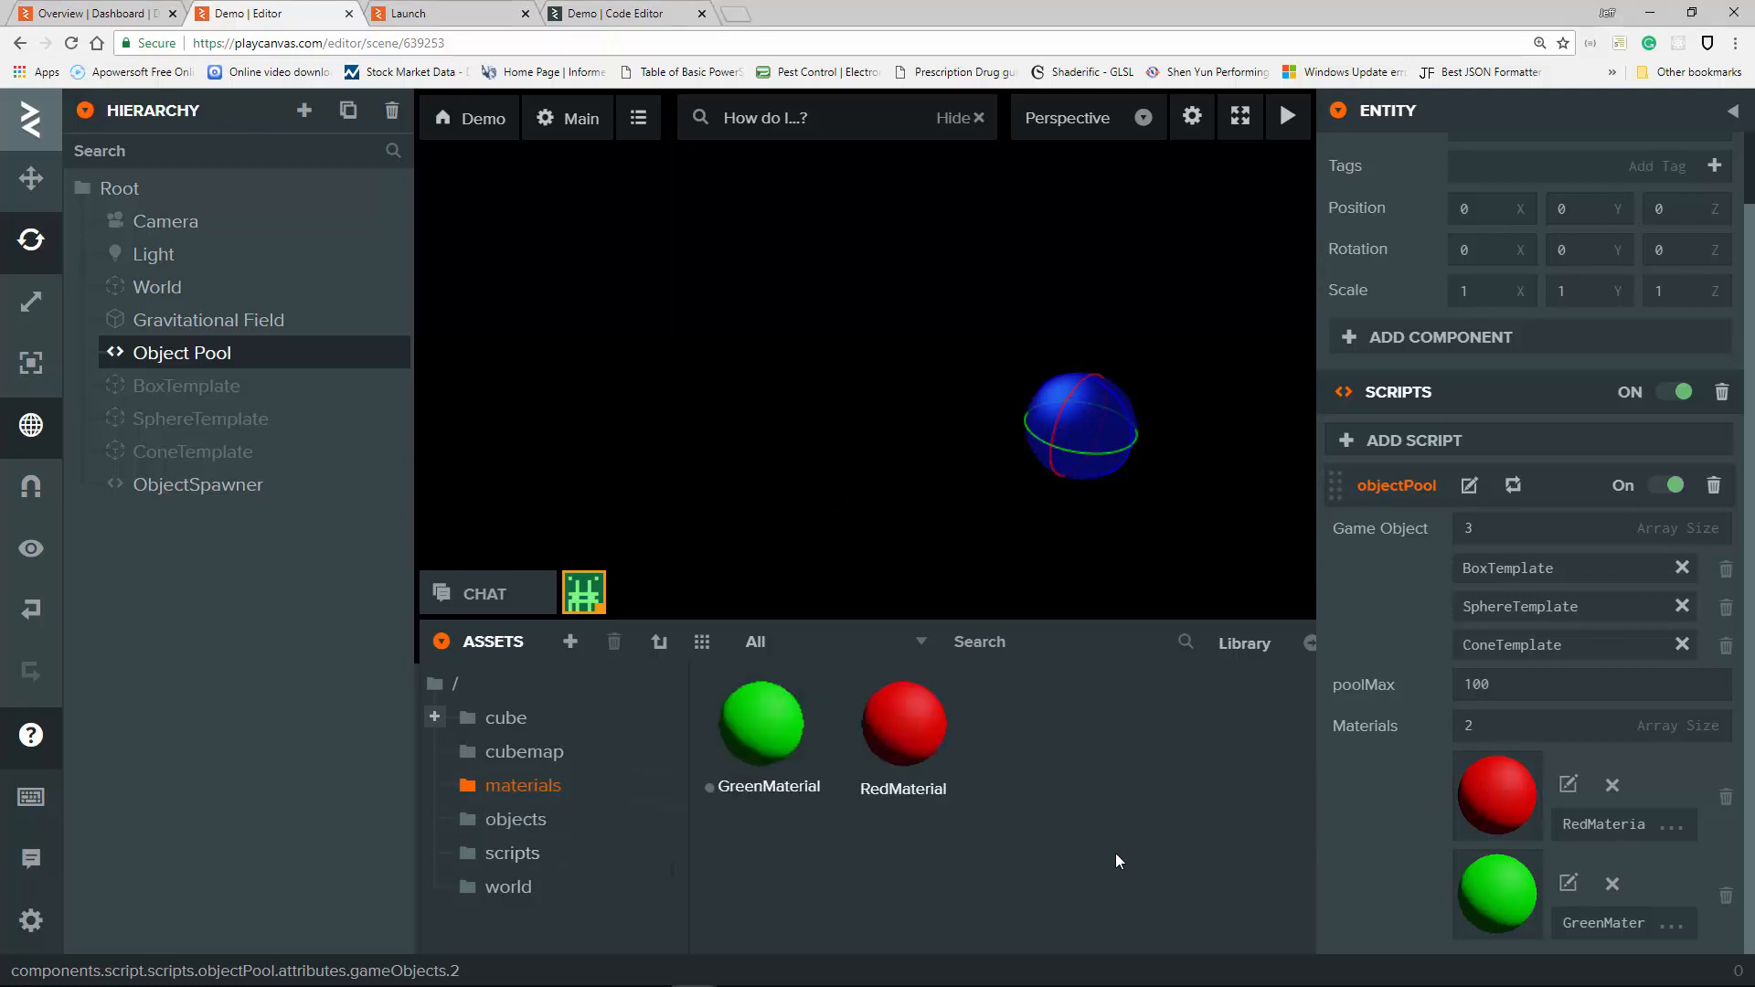
pyautogui.rightClick(1032, 753)
pyautogui.moveTo(1188, 773)
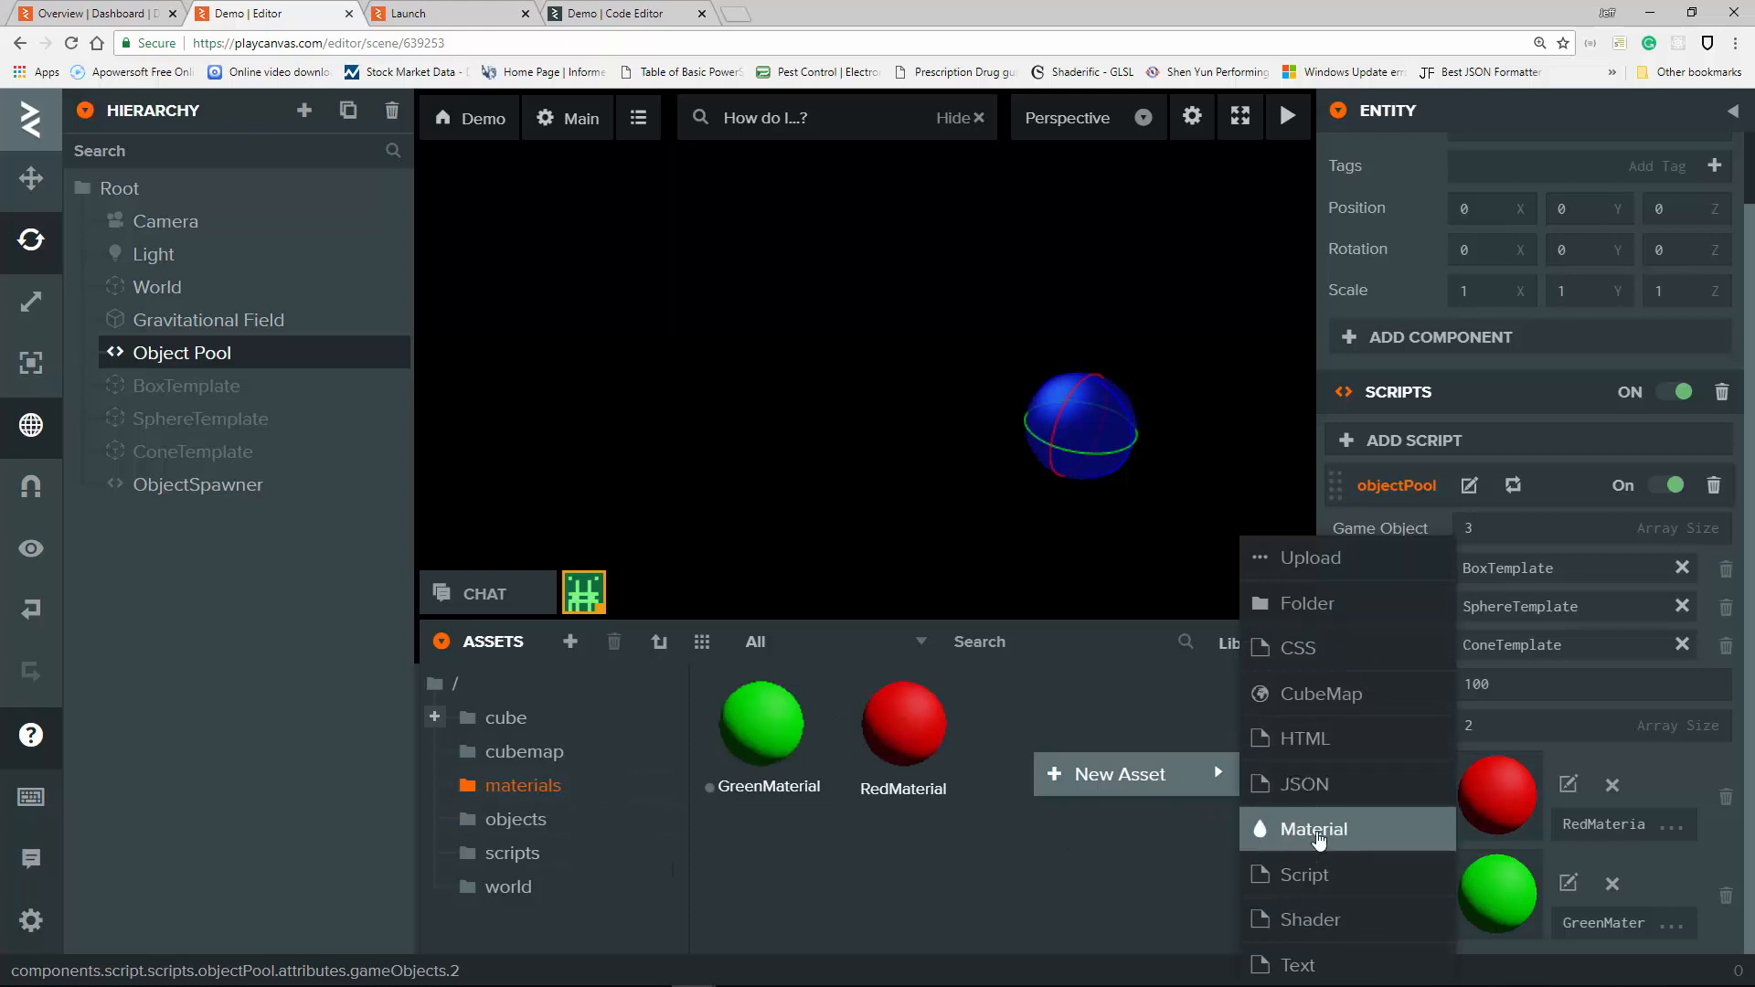
pyautogui.click(1332, 829)
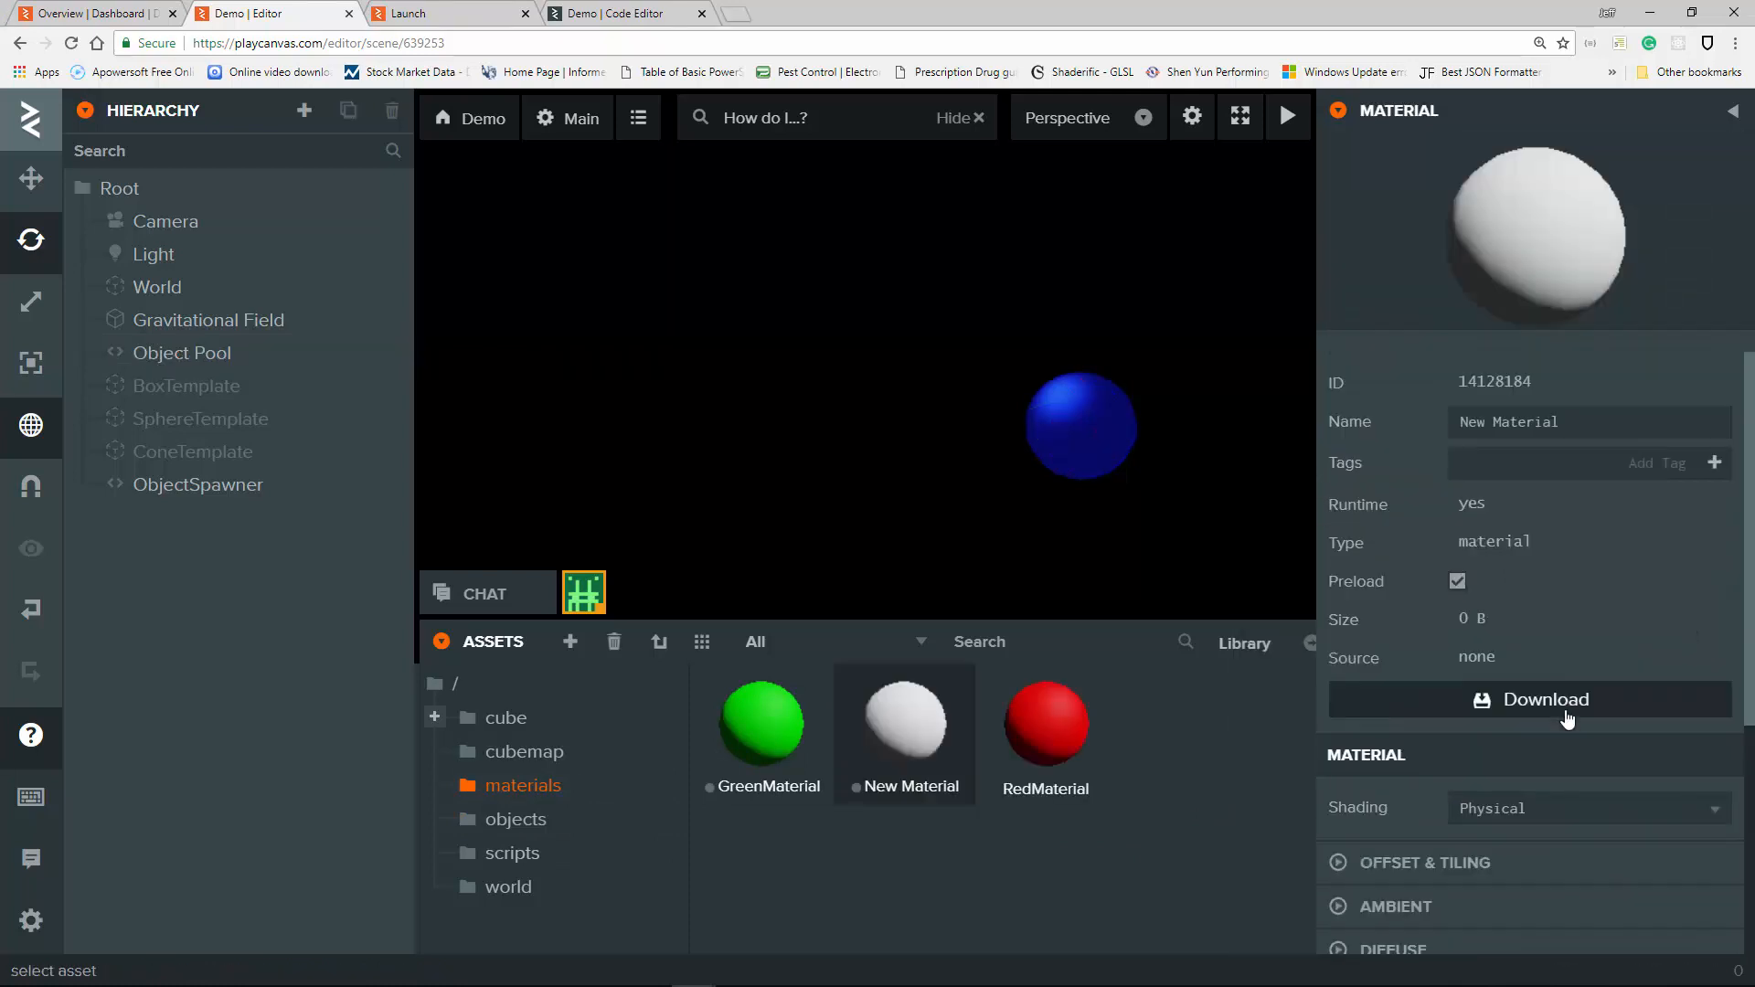
# Set the new material's diffuse color to yellow, RGB 255, 255, 0.
pyautogui.scroll(-4, 1555, 740)
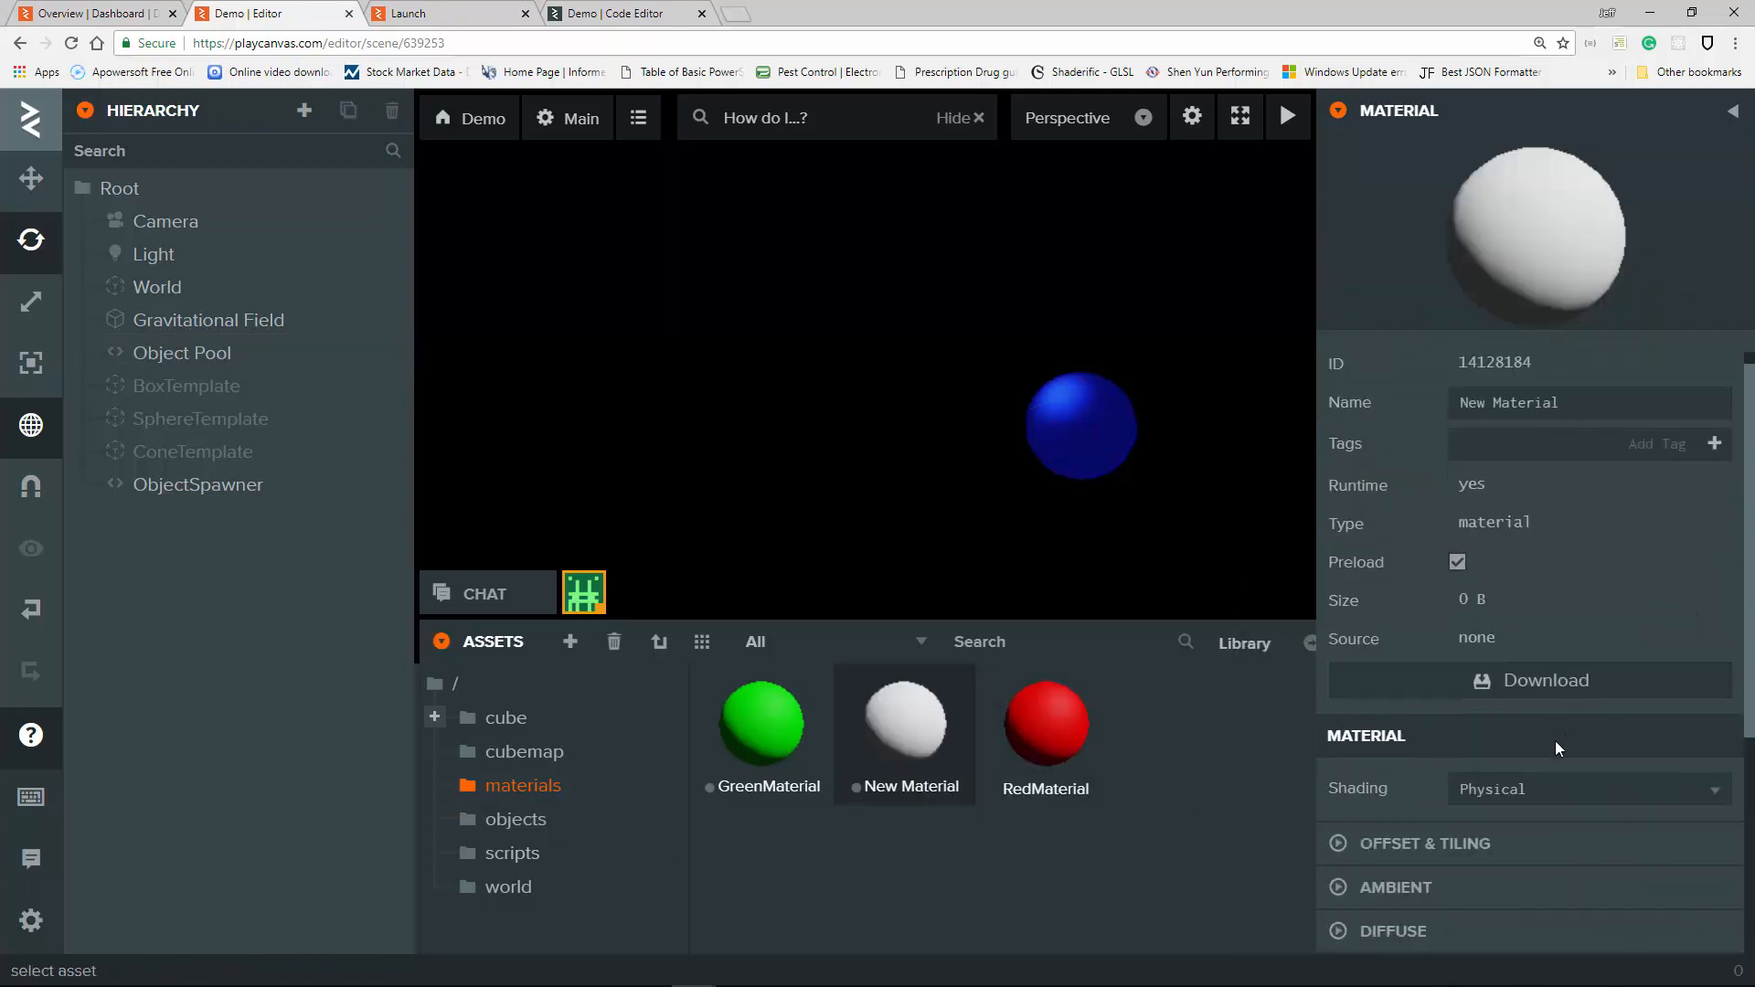
pyautogui.click(1337, 583)
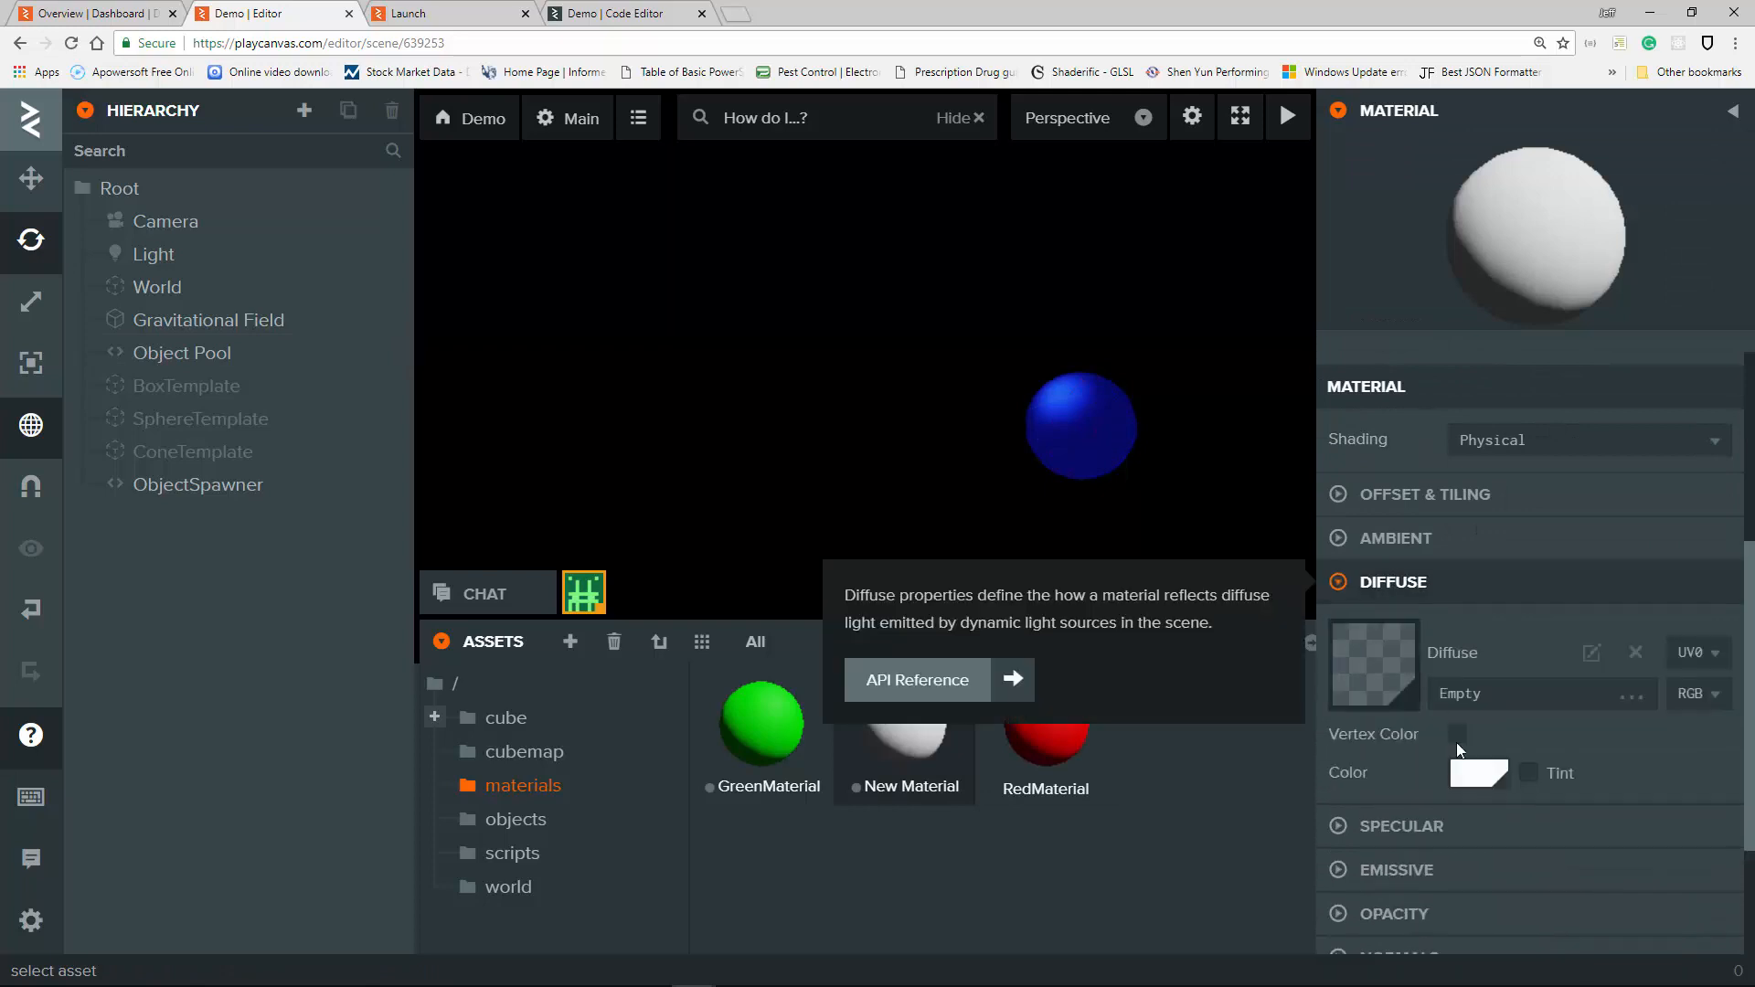
pyautogui.click(1481, 774)
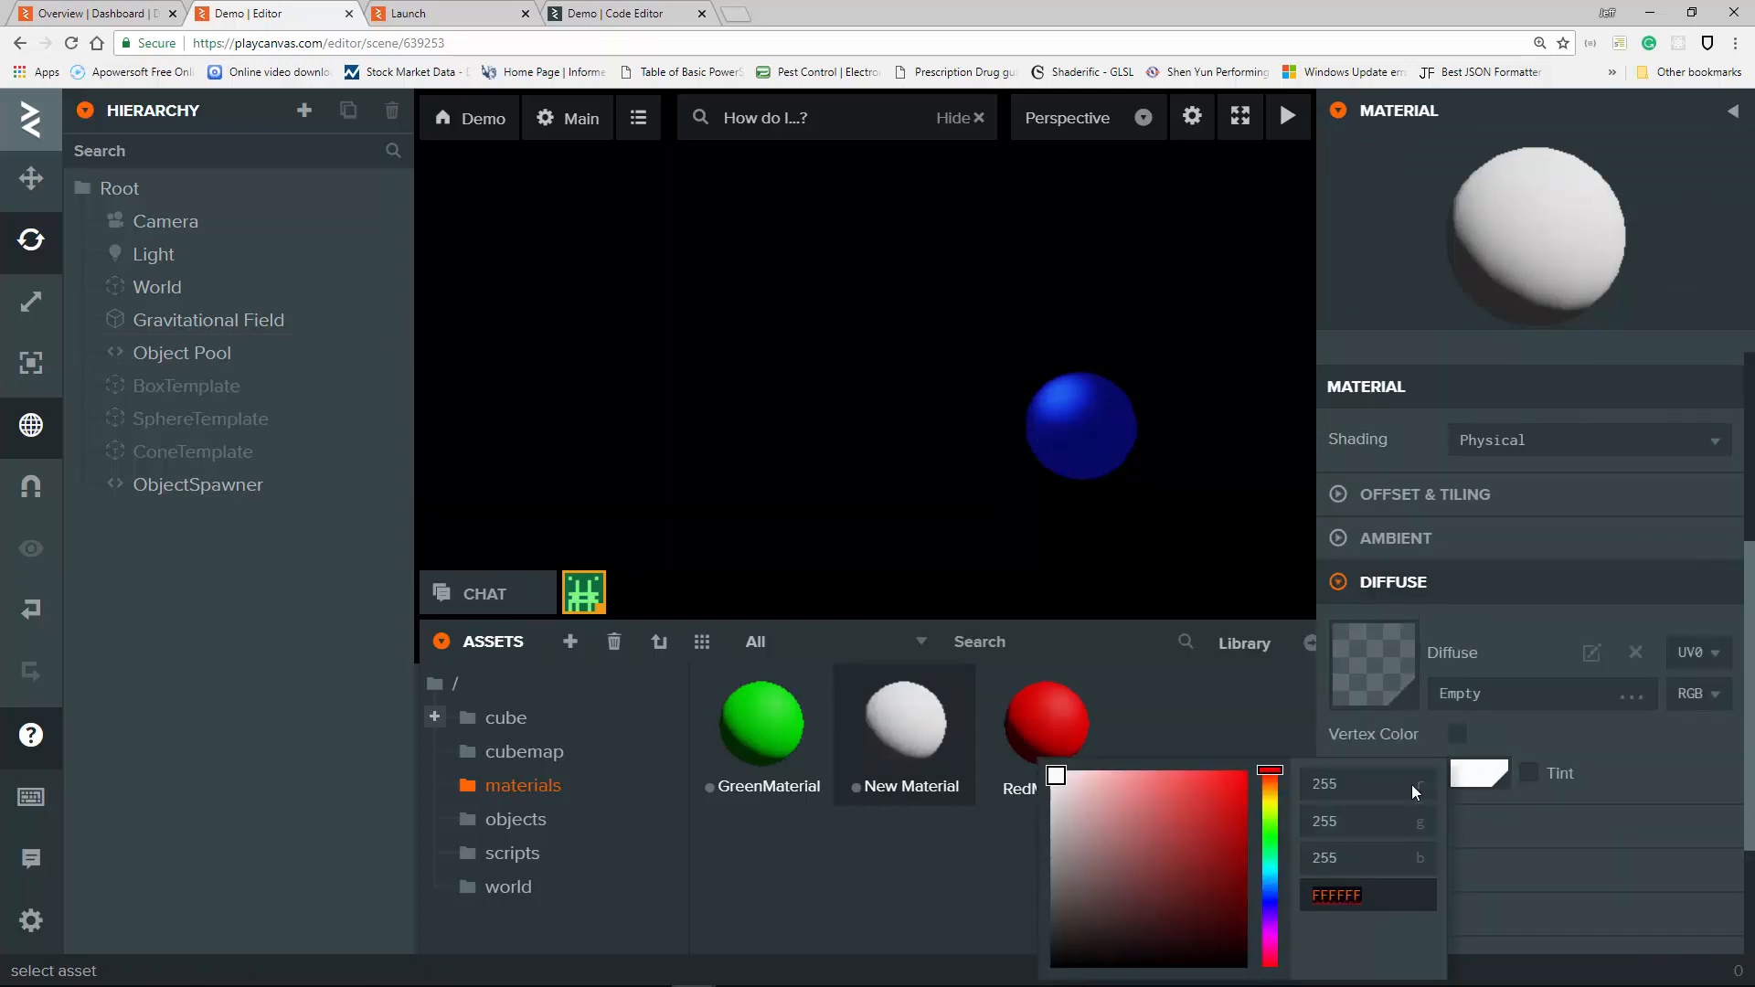
pyautogui.click(1331, 783)
pyautogui.press('Tab')
pyautogui.press('Tab')
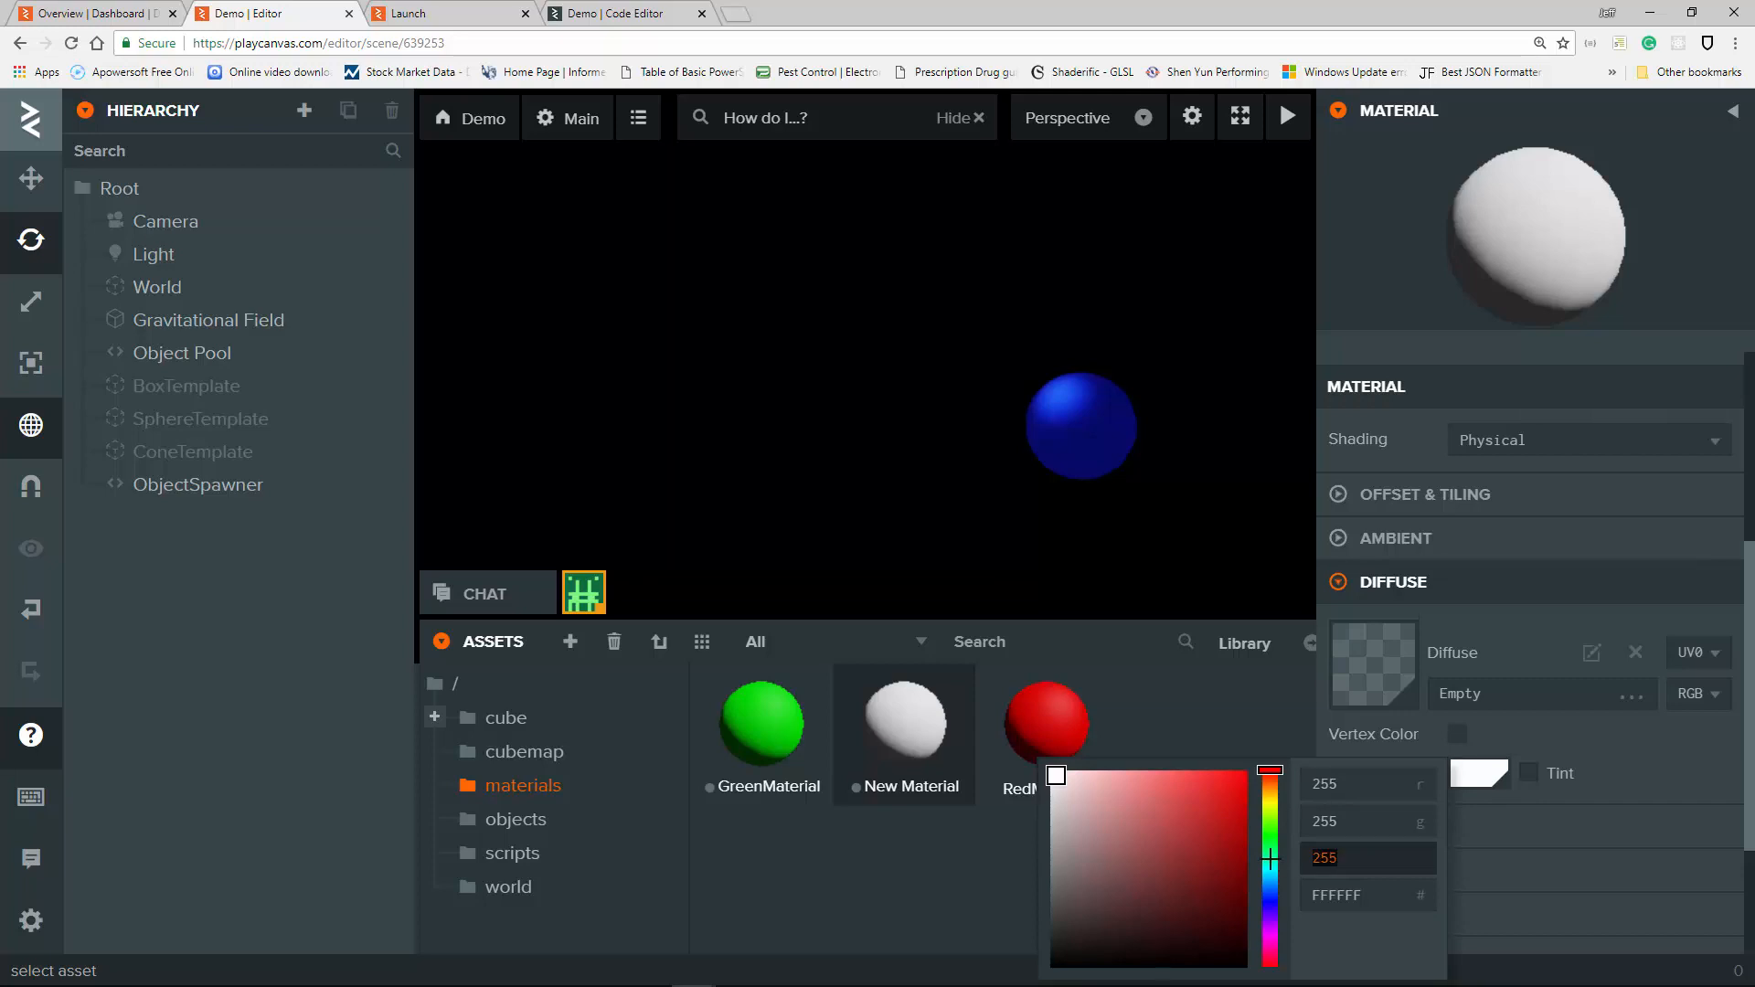
pyautogui.write('0')
pyautogui.click(1338, 822)
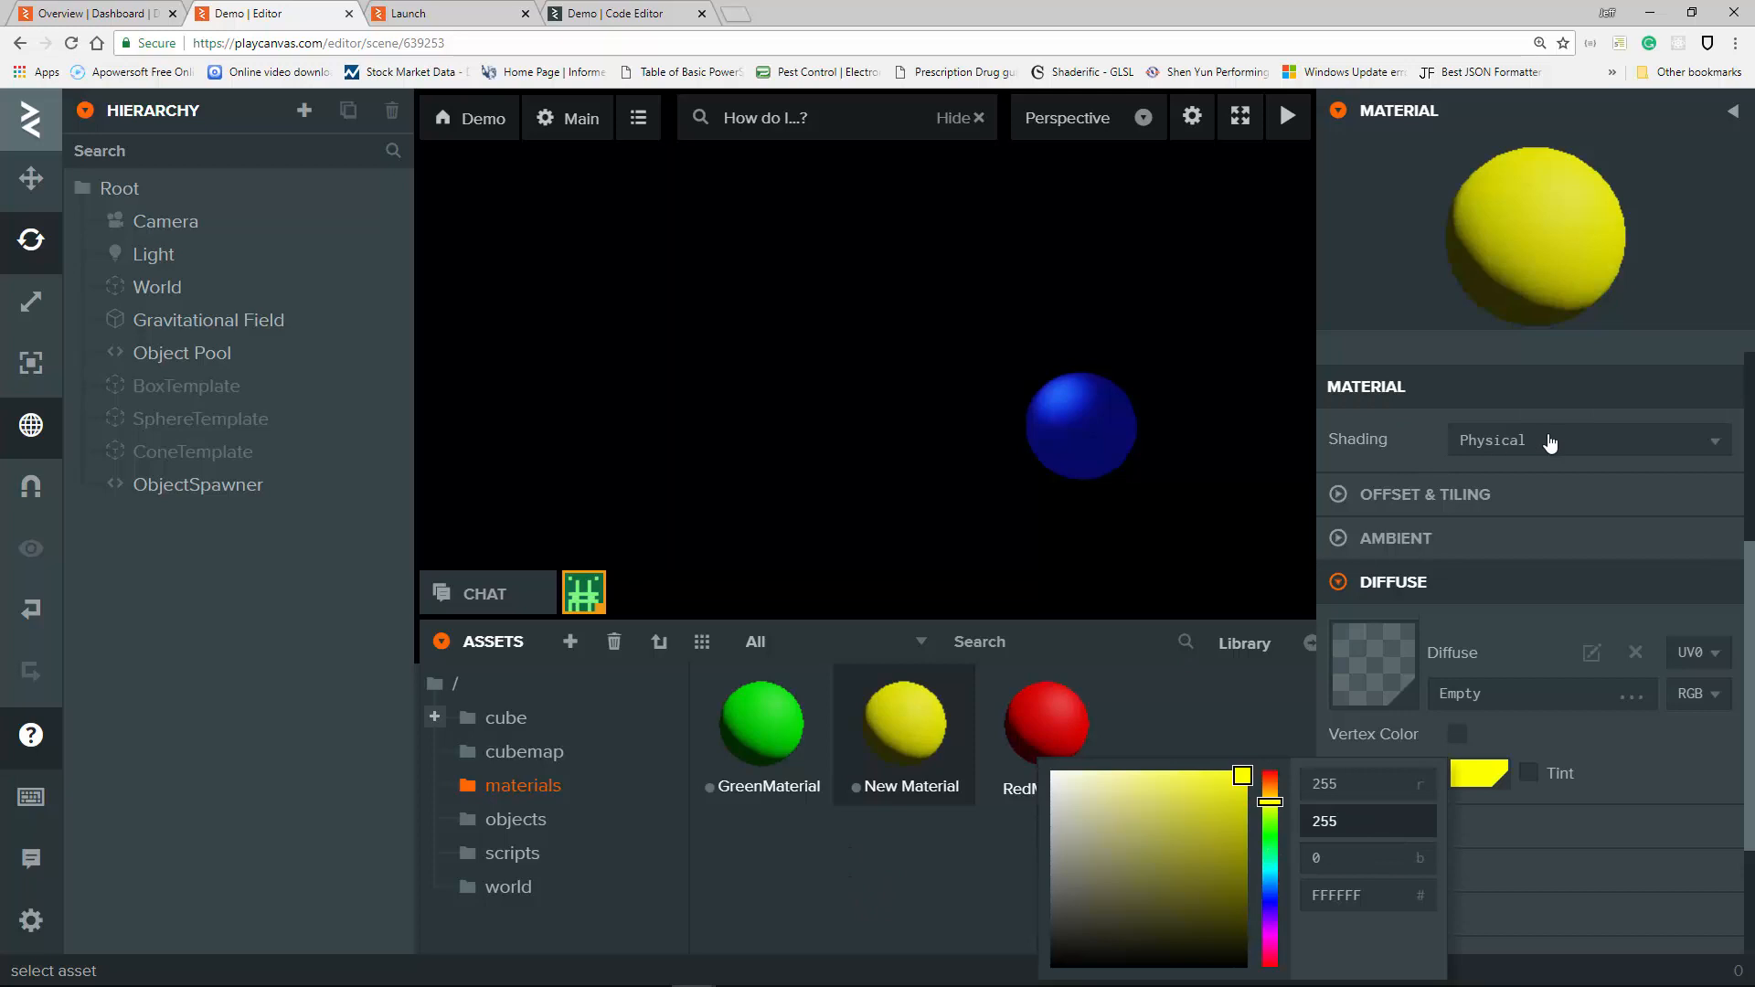
pyautogui.click(973, 885)
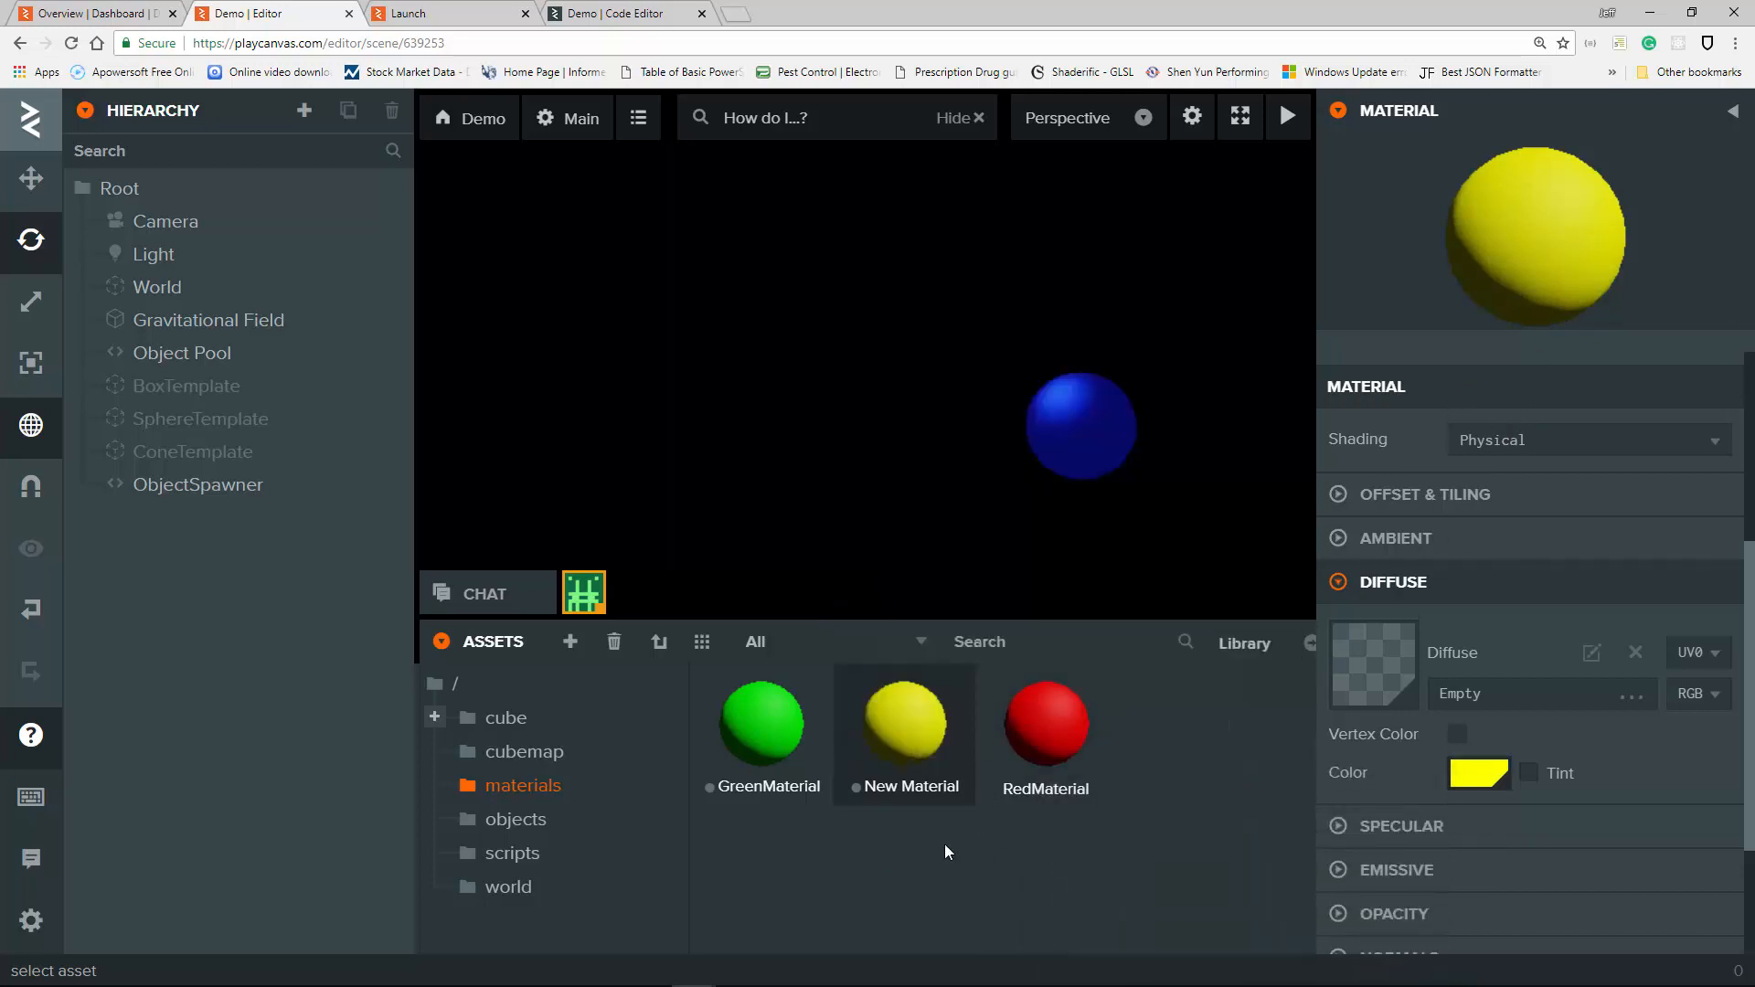
# Rename the new yellow material YellowMaterial.
pyautogui.click(927, 738)
pyautogui.click(926, 738)
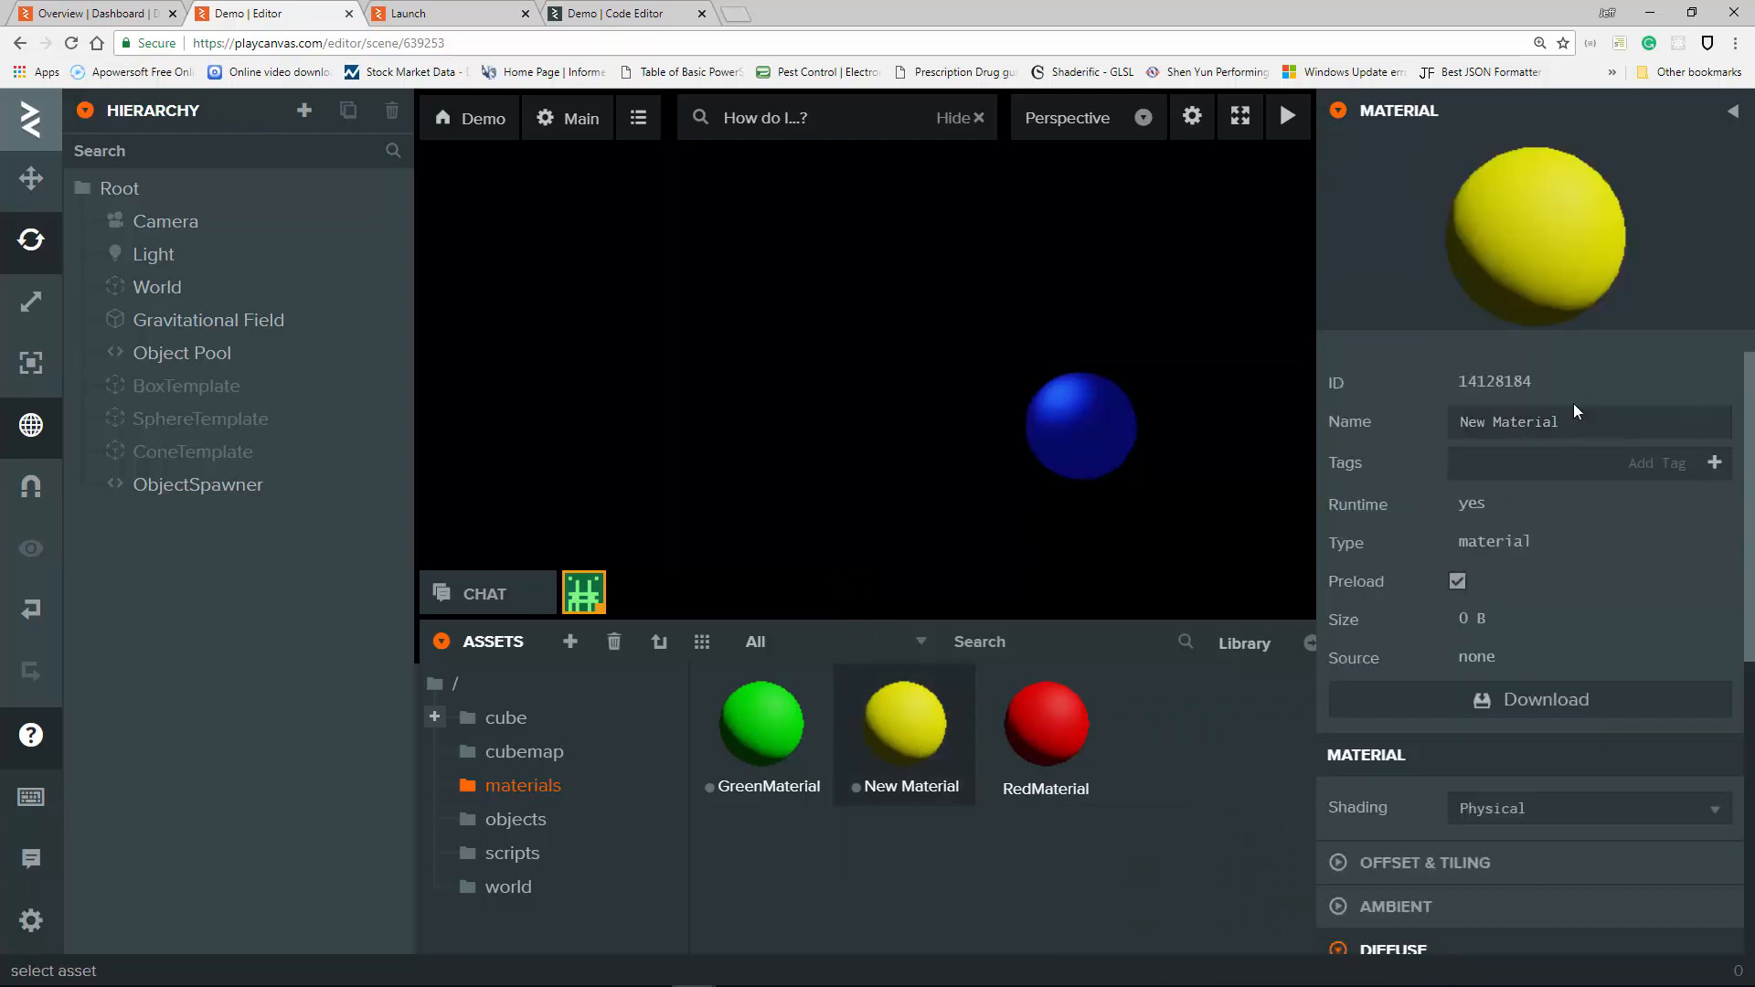
pyautogui.click(1508, 422)
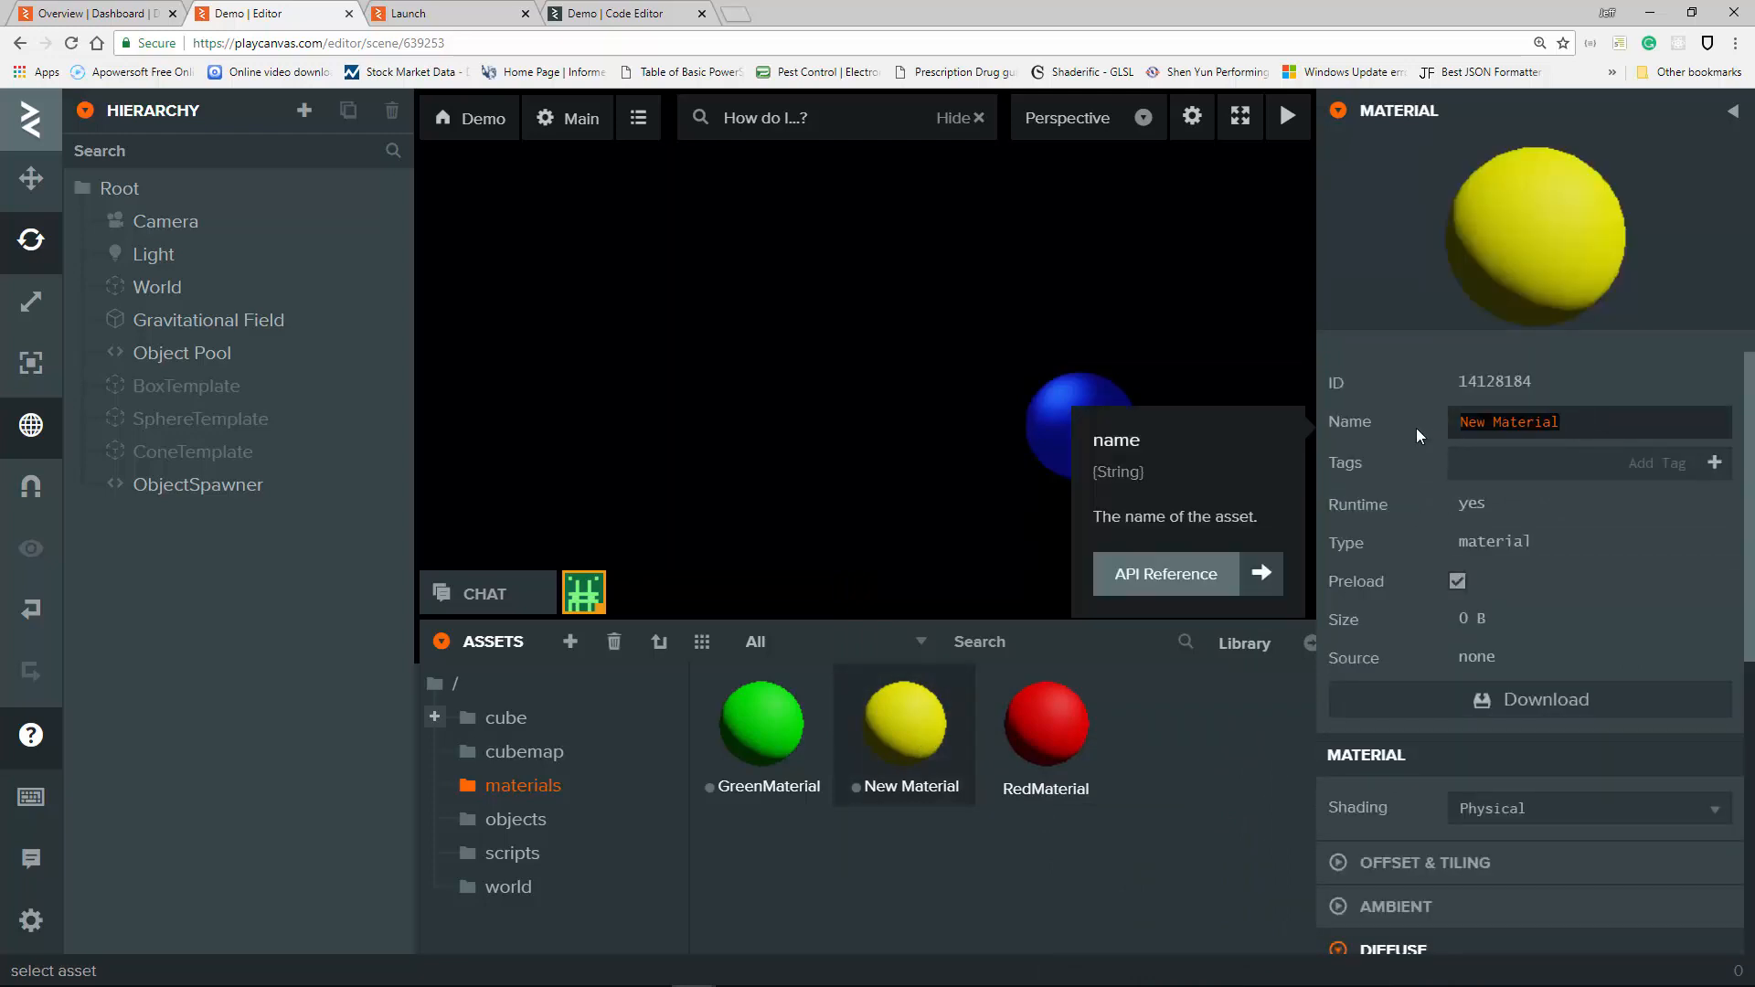
pyautogui.write('YellowMaterial')
pyautogui.press('Return')
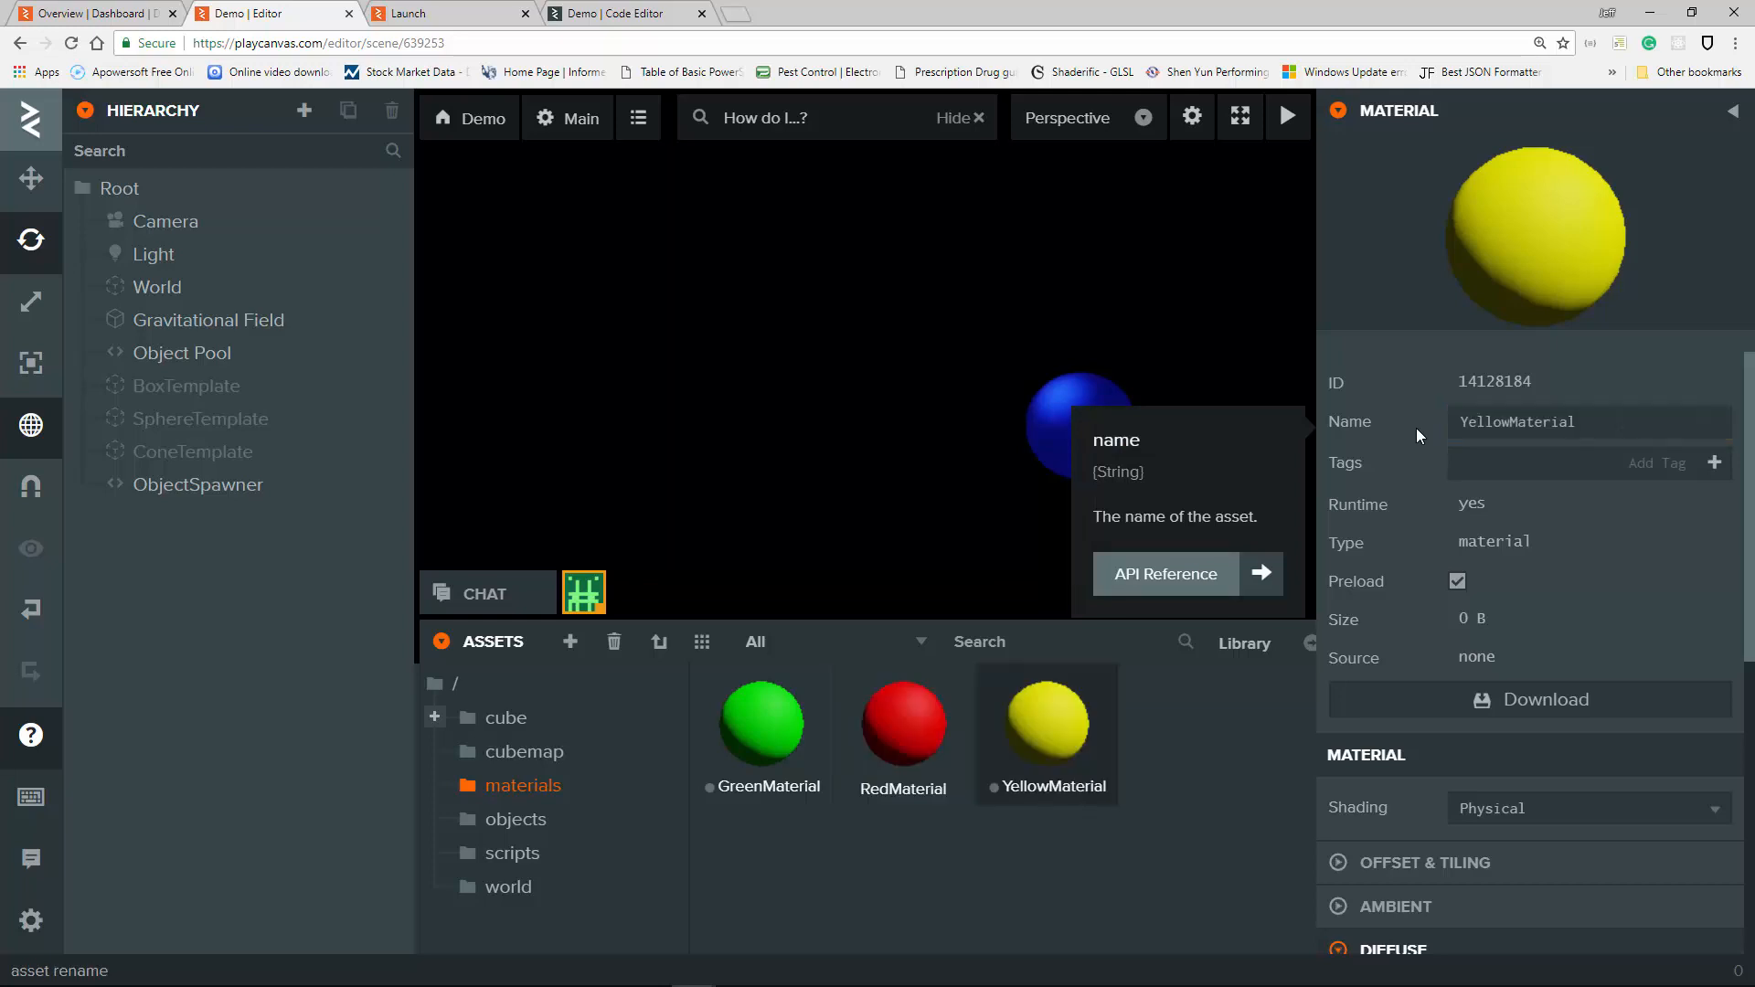
# Increase the Object Pool's Materials array size to 3 and assign YellowMaterial to the new slot.
pyautogui.click(183, 352)
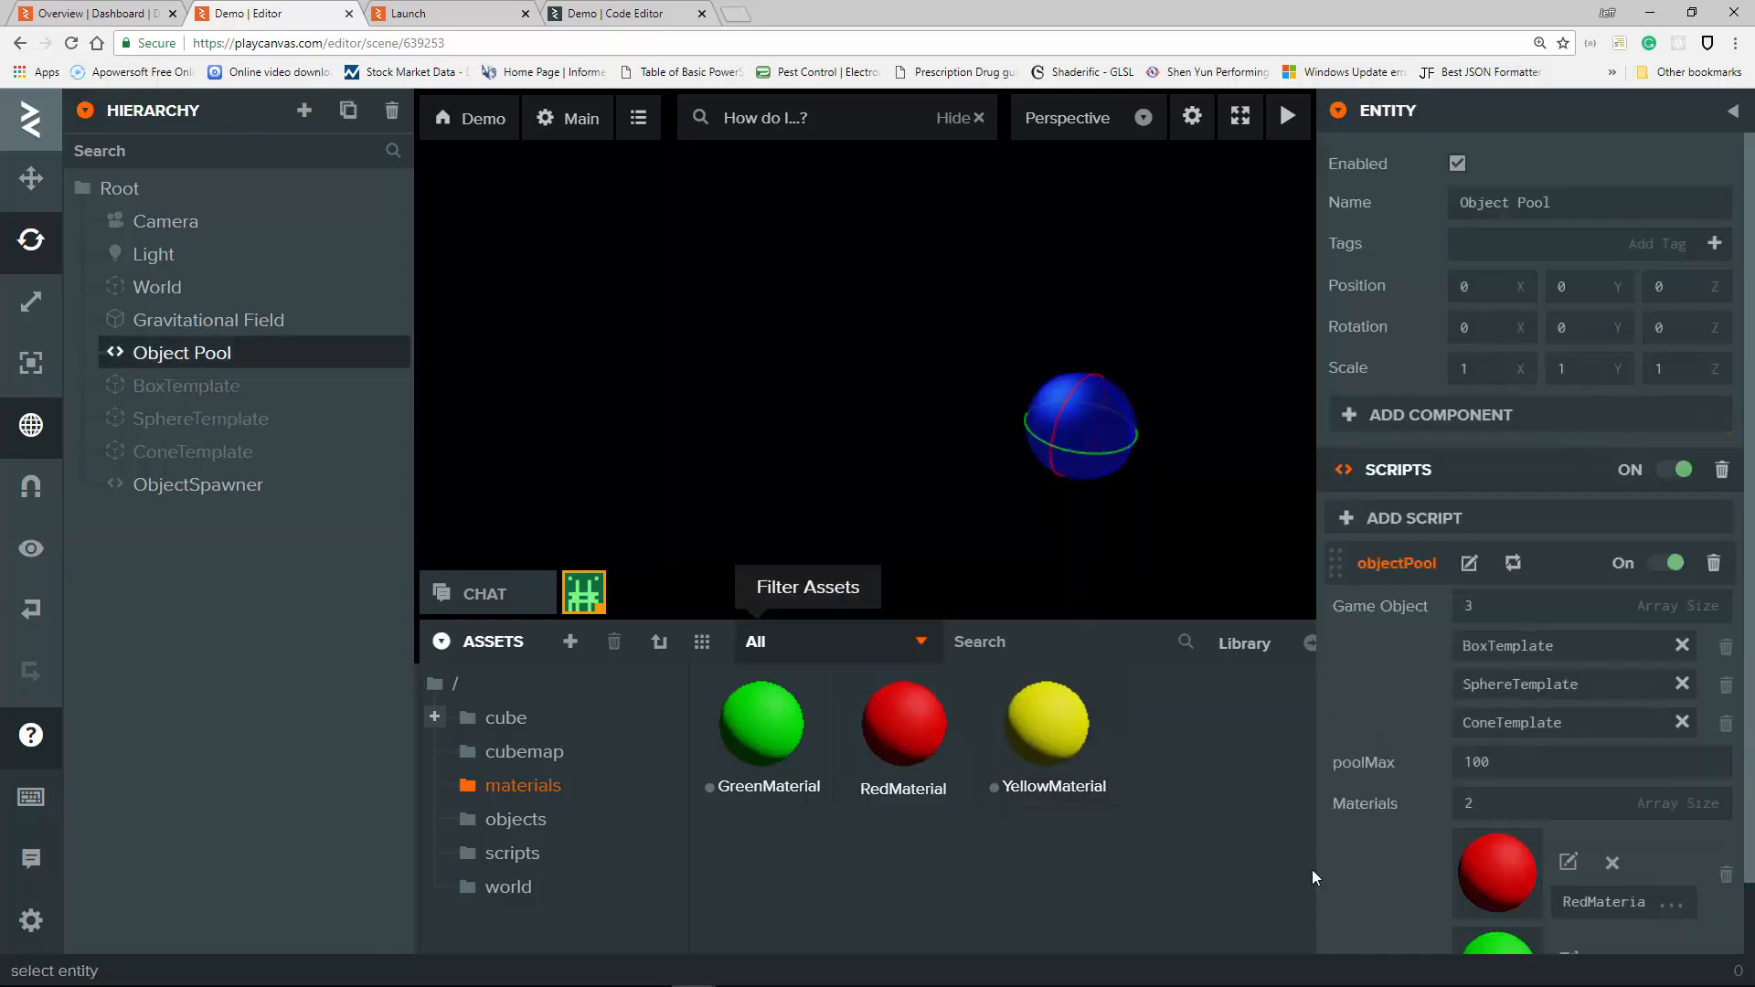
pyautogui.scroll(-1, 1426, 759)
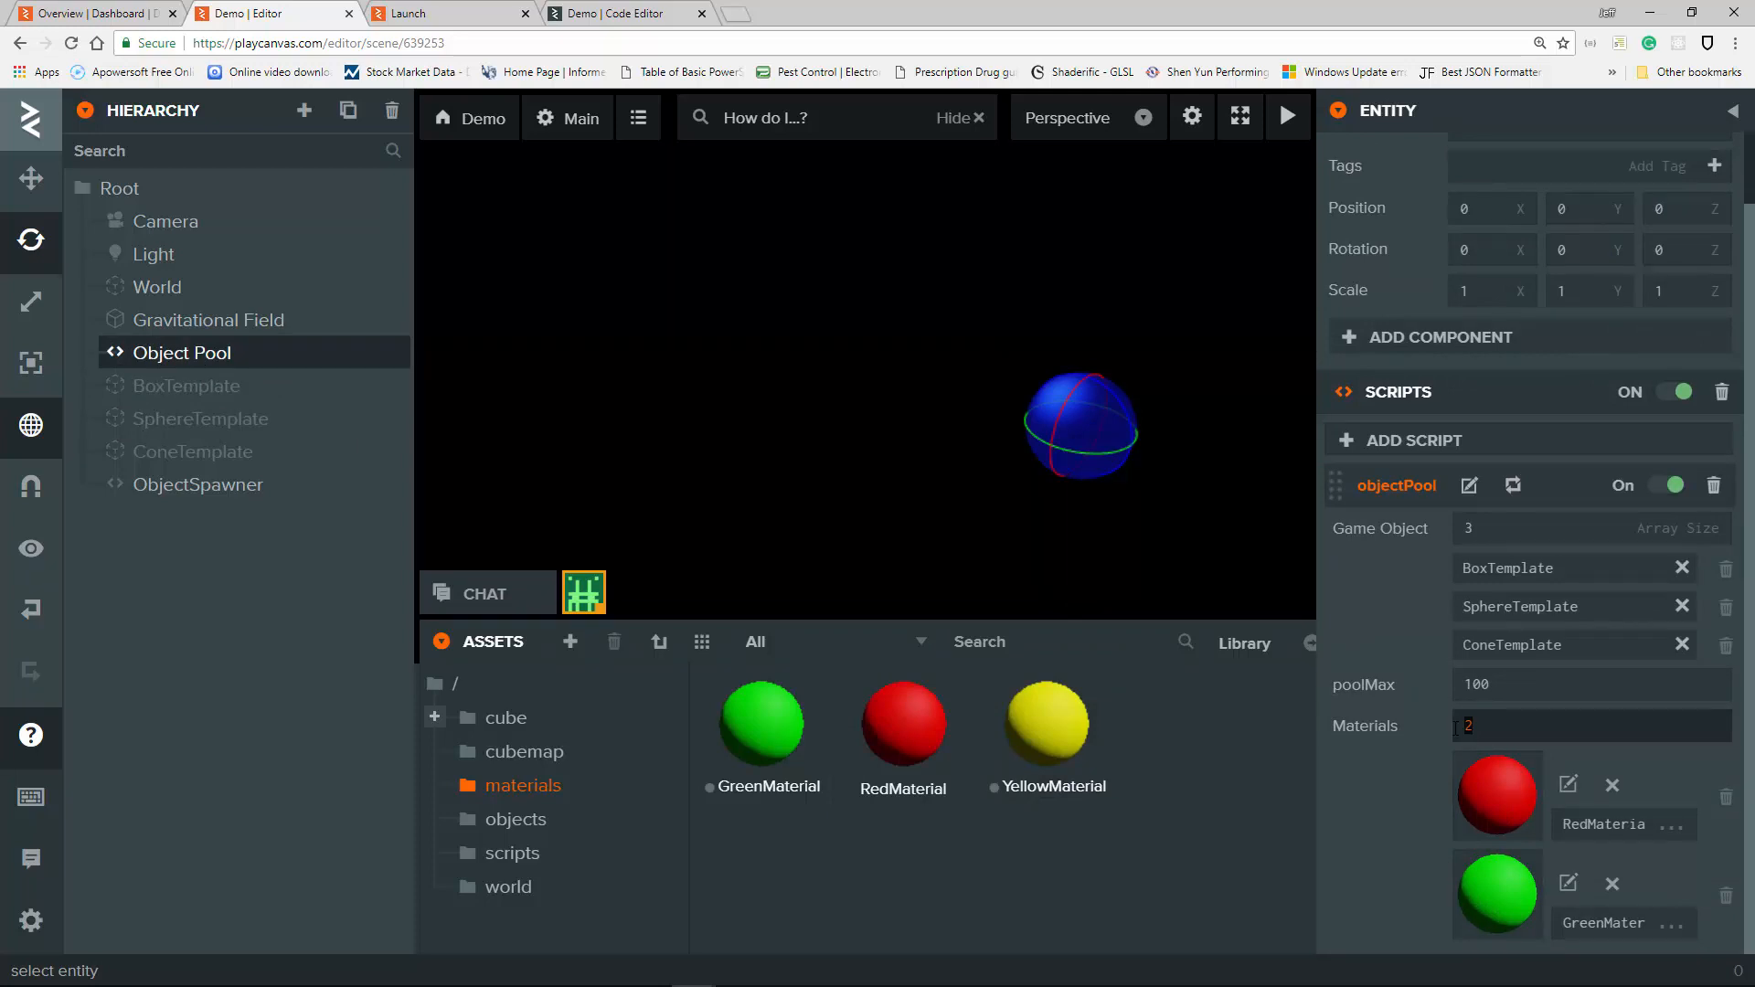
pyautogui.press('Return')
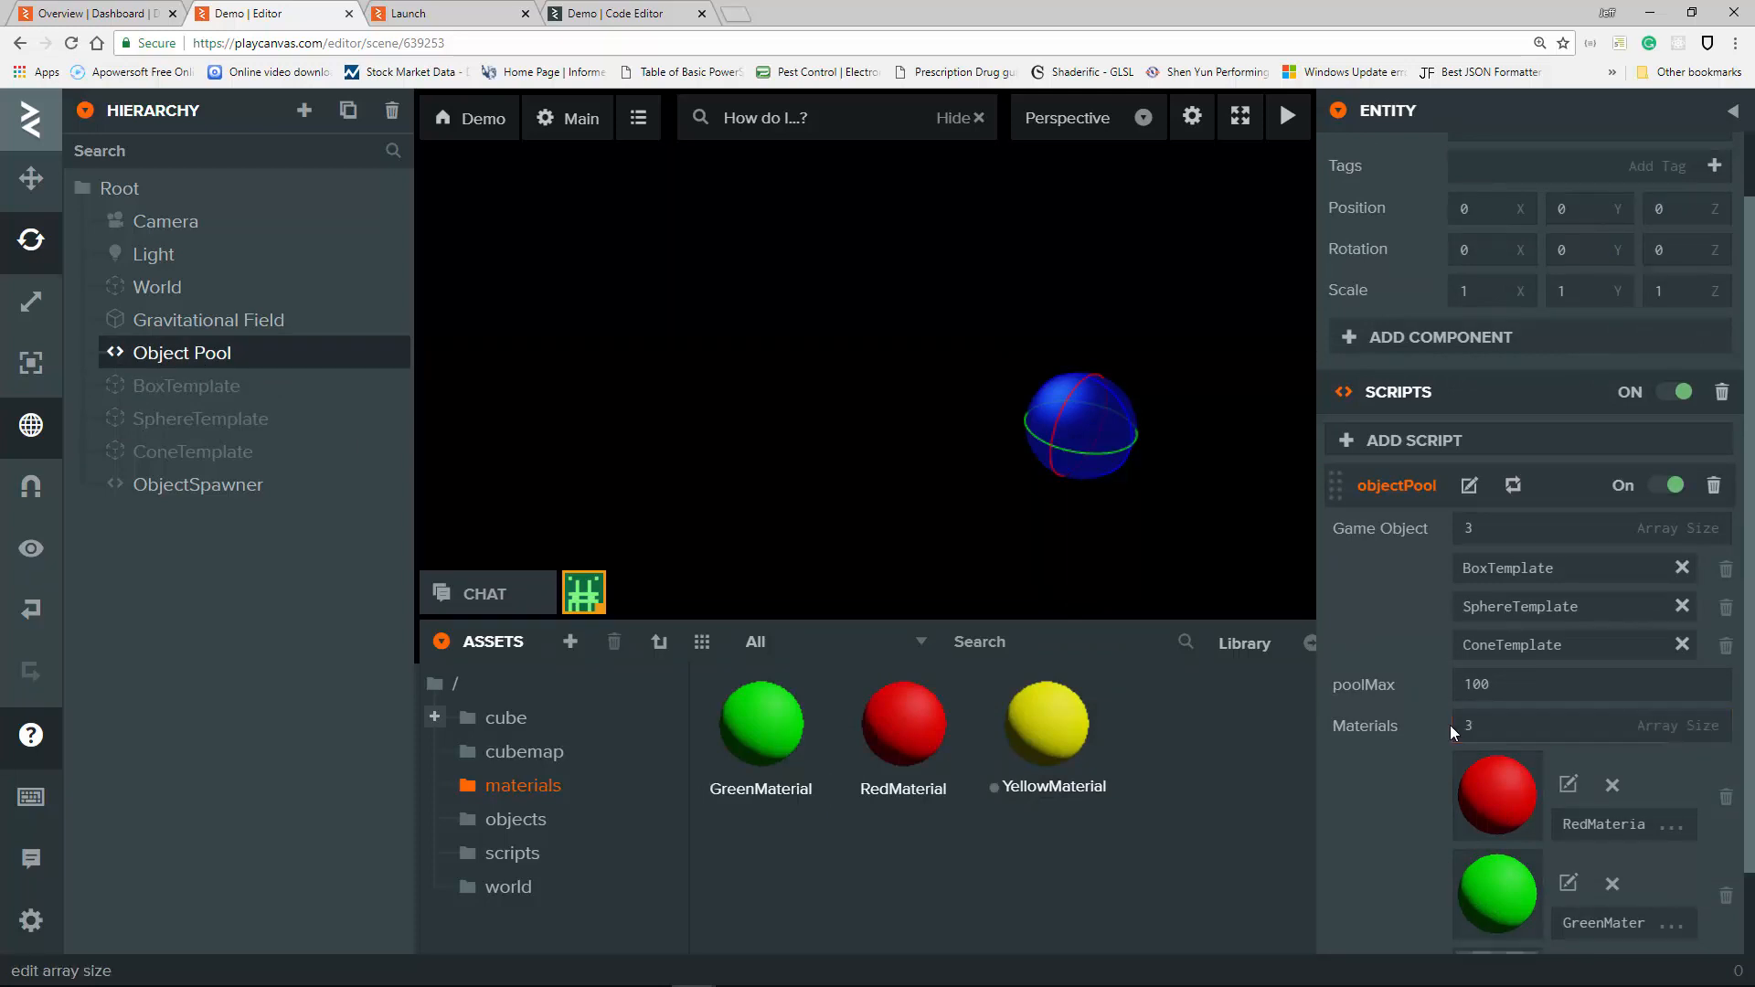
pyautogui.moveTo(1047, 727); pyautogui.dragTo(1474, 882)
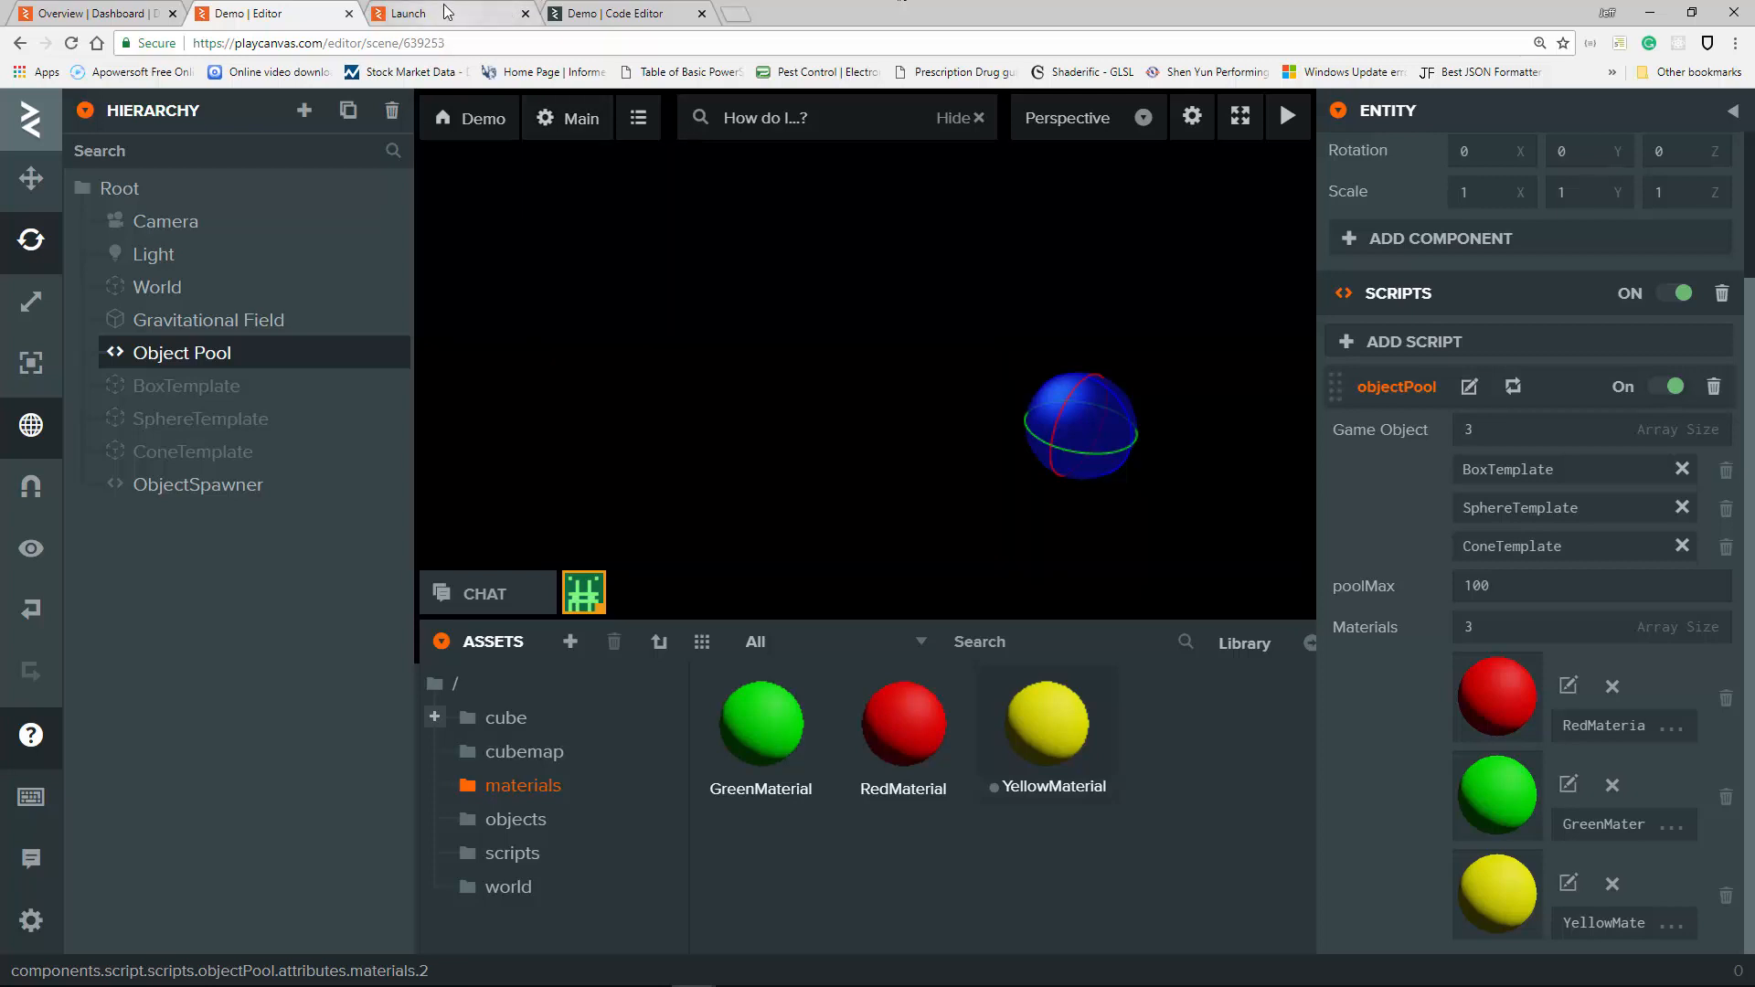
# Check the launched demo with the pooled objects and rotate the camera around the world.
pyautogui.click(500, 13)
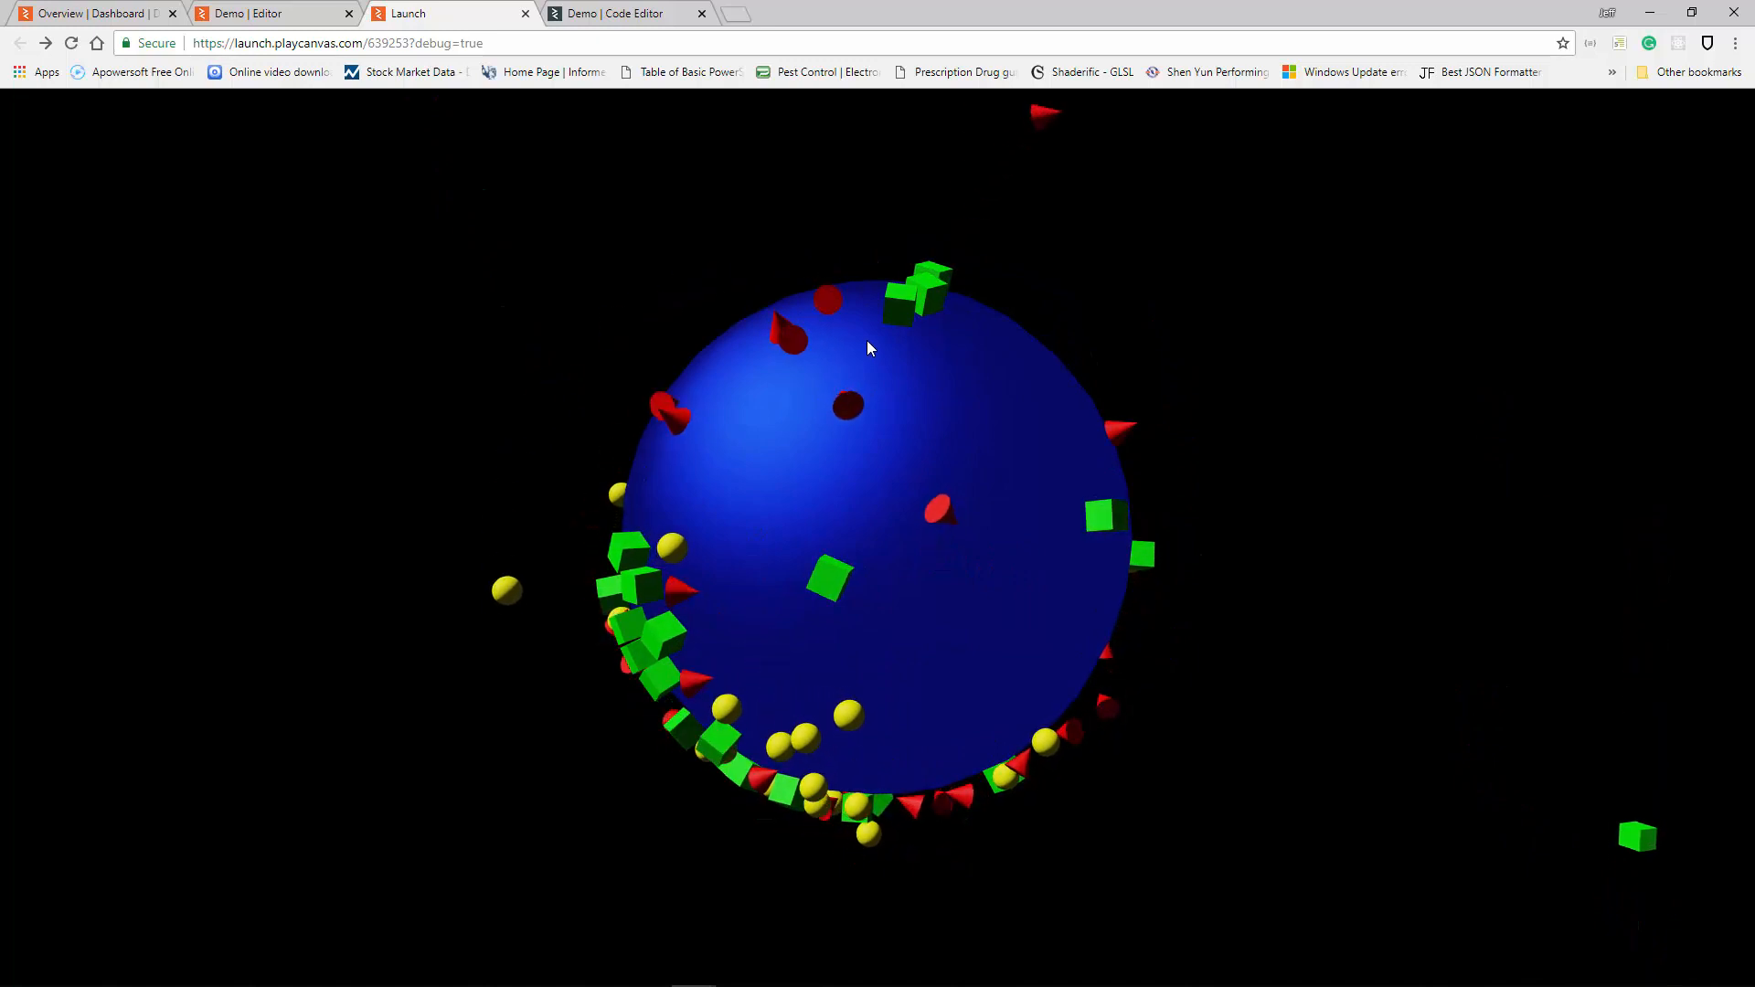
pyautogui.moveTo(912, 393); pyautogui.dragTo(983, 402)
# Set ConeTemplate's rigid body restitution to 0.5 and reload the launched demo.
pyautogui.click(233, 11)
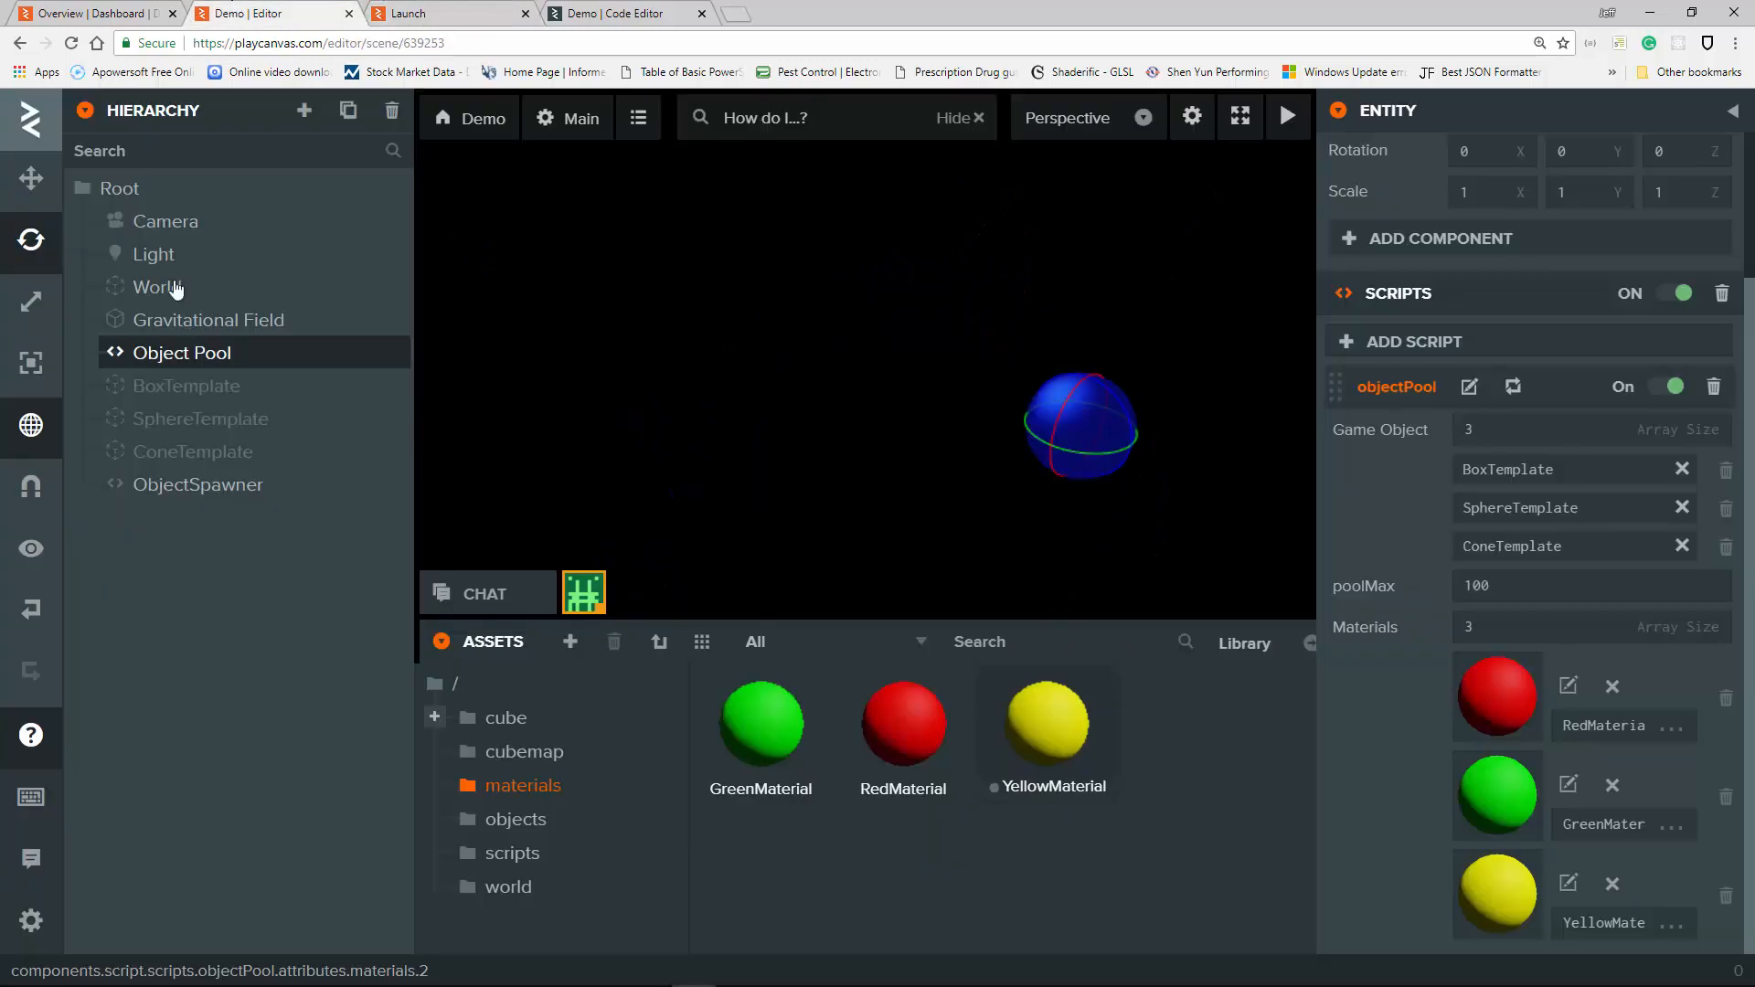
pyautogui.click(211, 454)
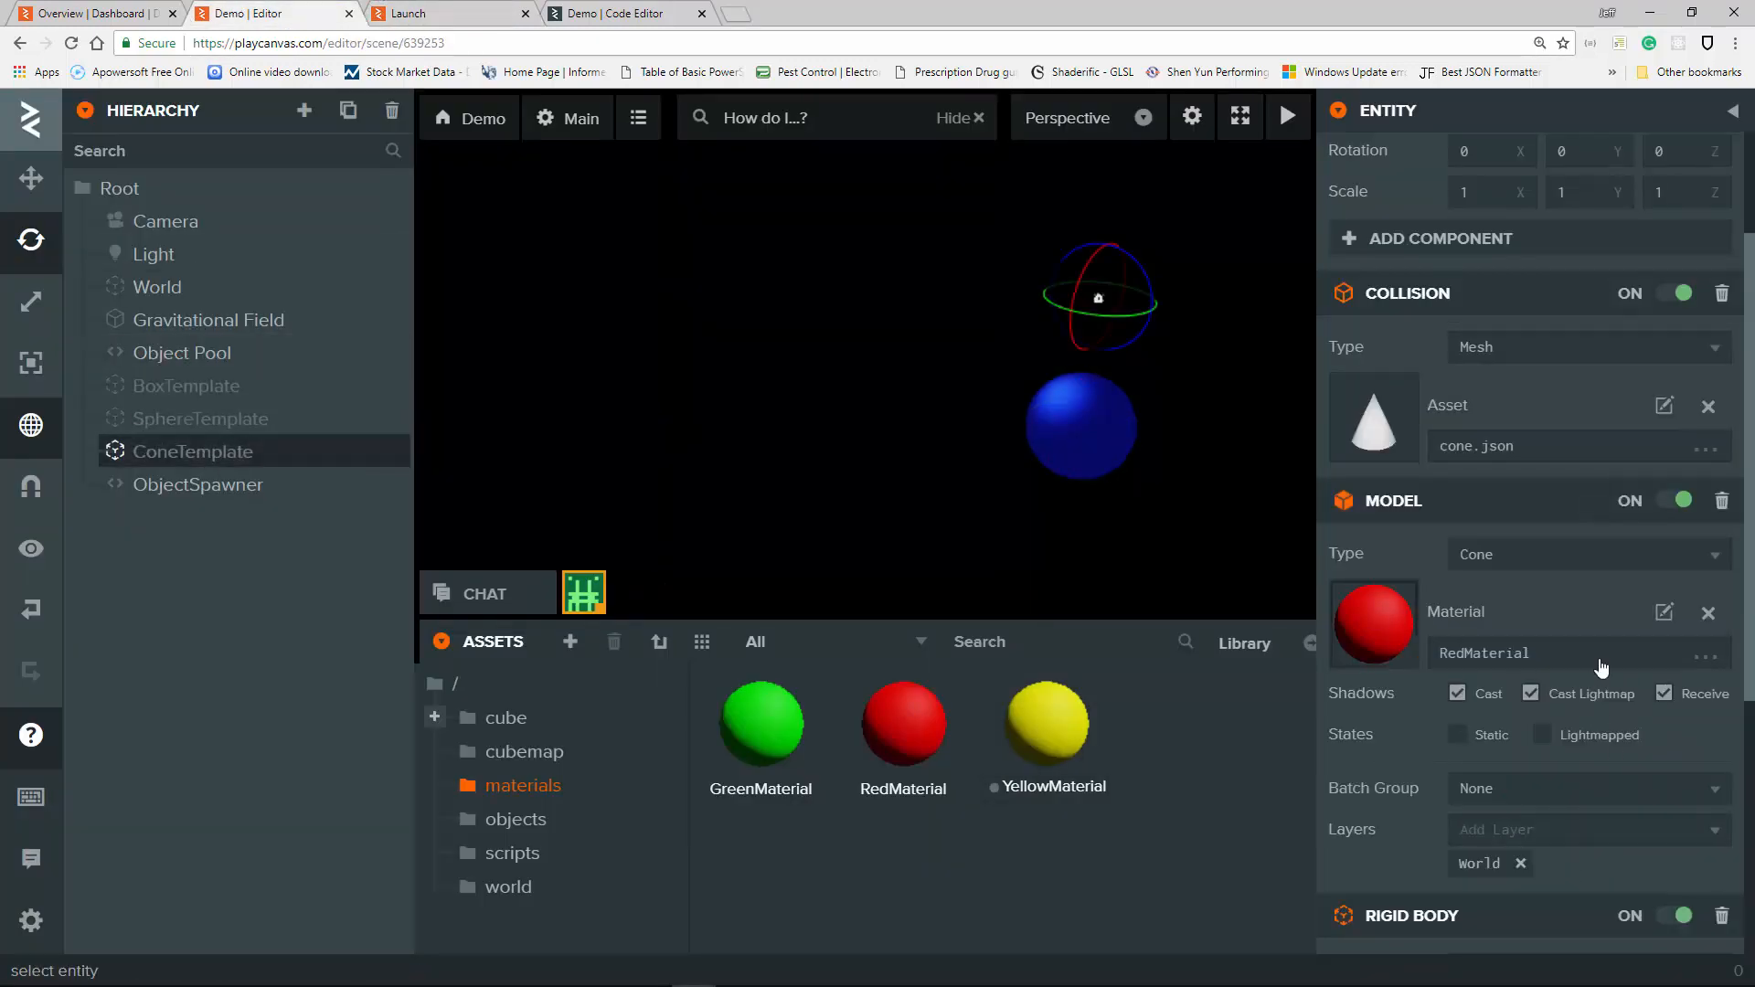
pyautogui.scroll(-5, 1600, 668)
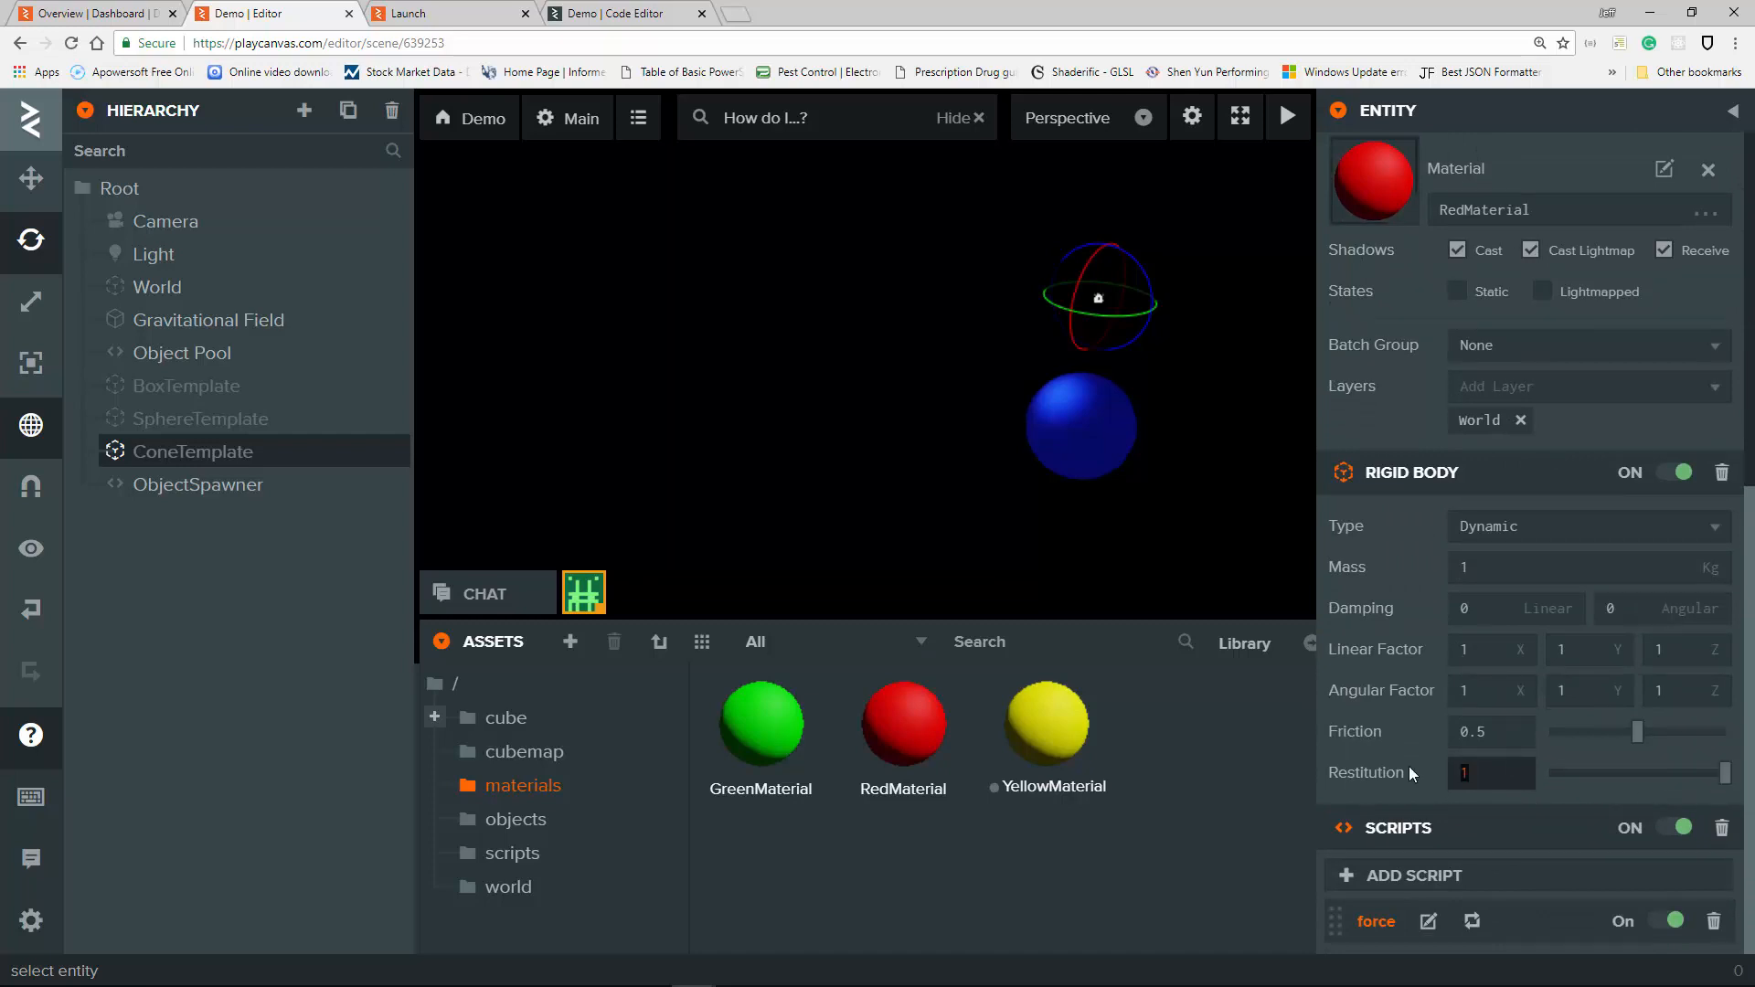
pyautogui.write('.5')
pyautogui.press('Return')
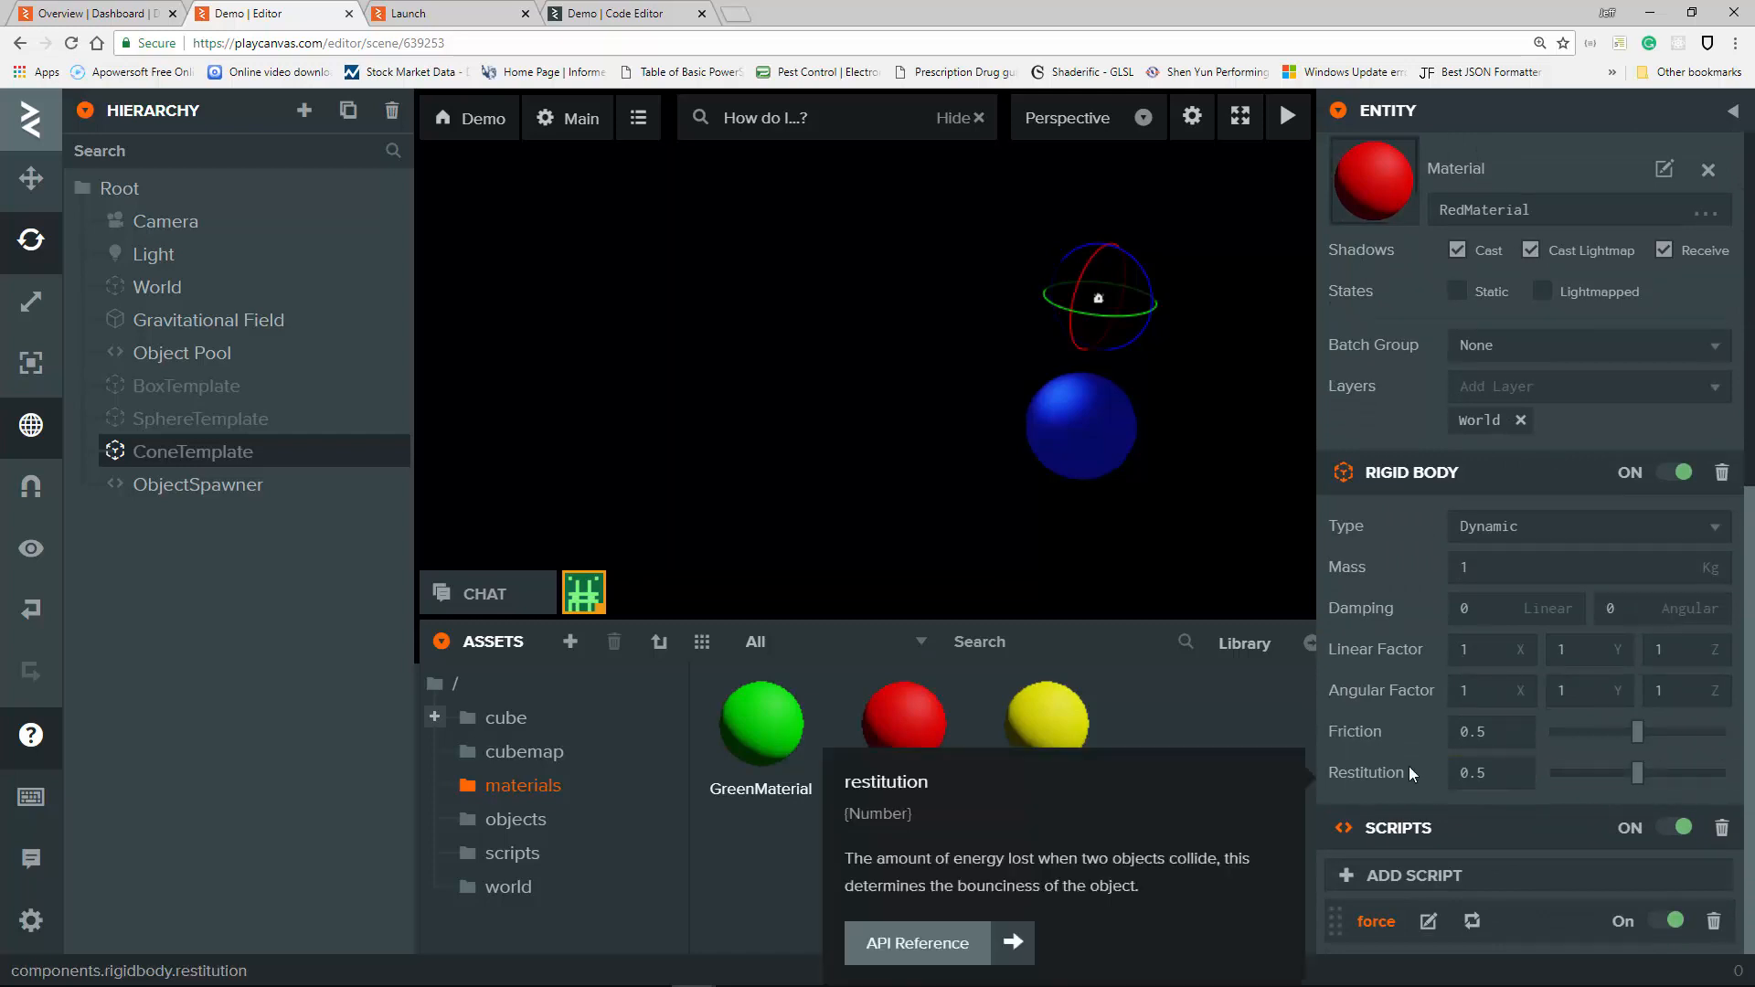
pyautogui.click(382, 11)
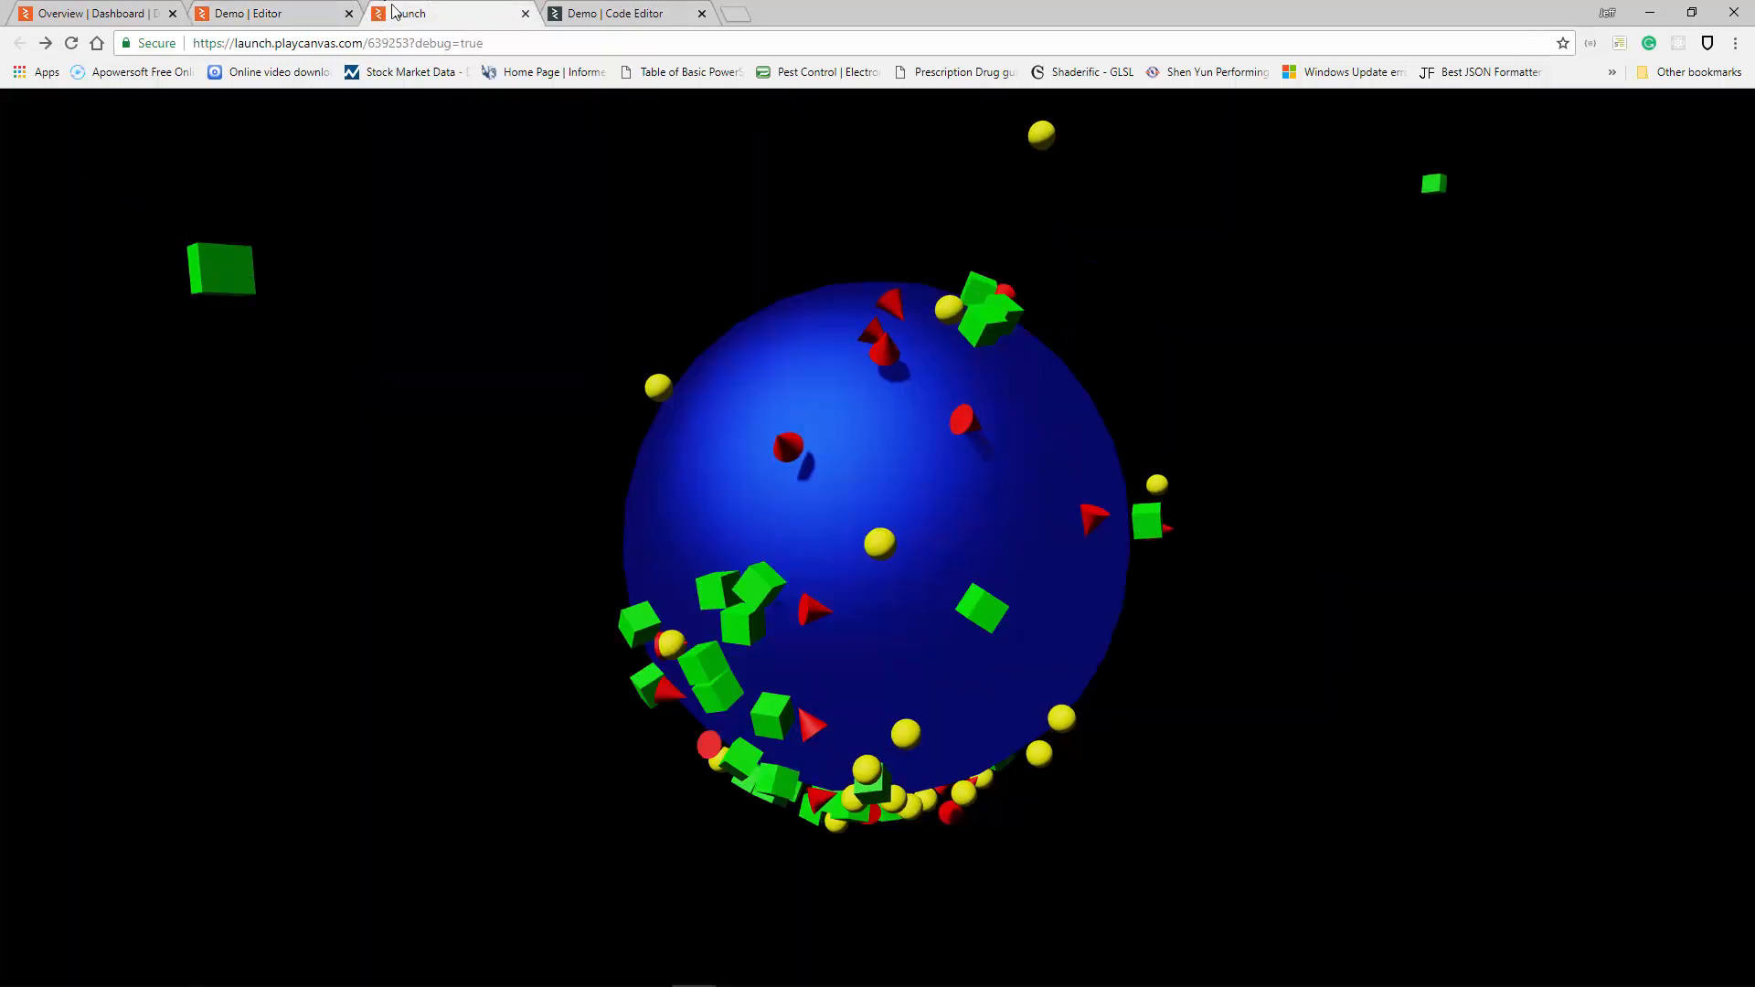
pyautogui.click(71, 43)
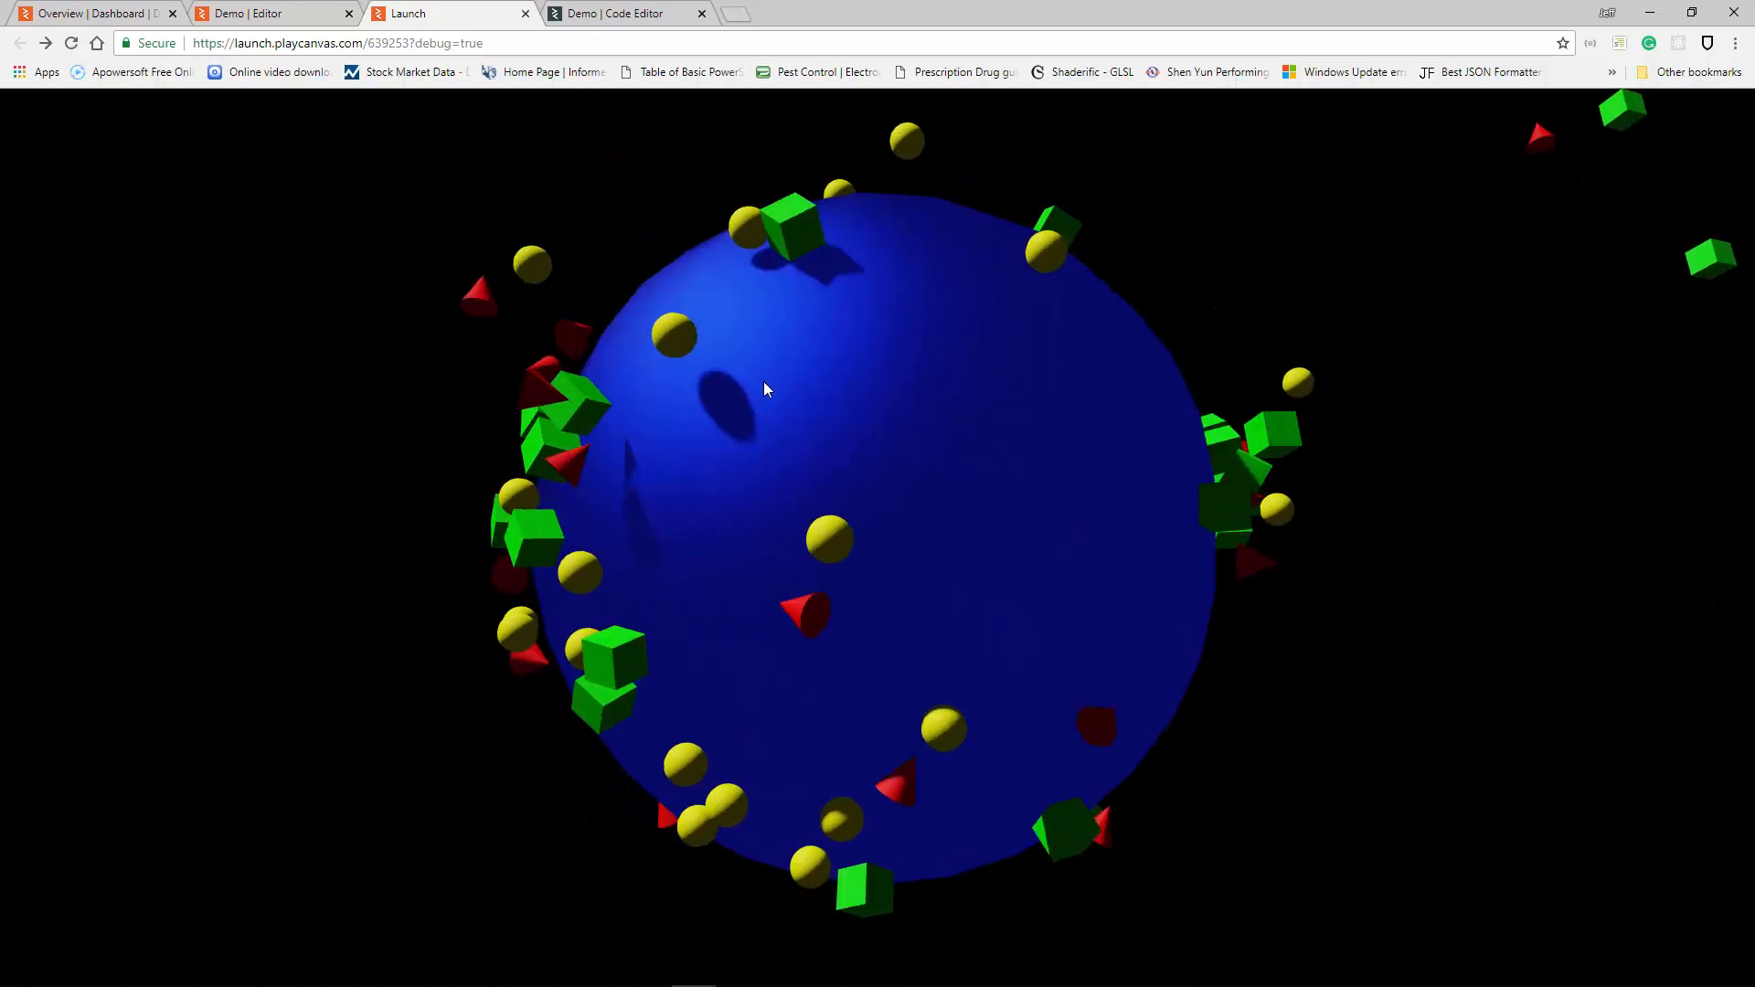
# Set BoxTemplate's rigid body friction to 0 and reload the launched demo.
pyautogui.click(265, 13)
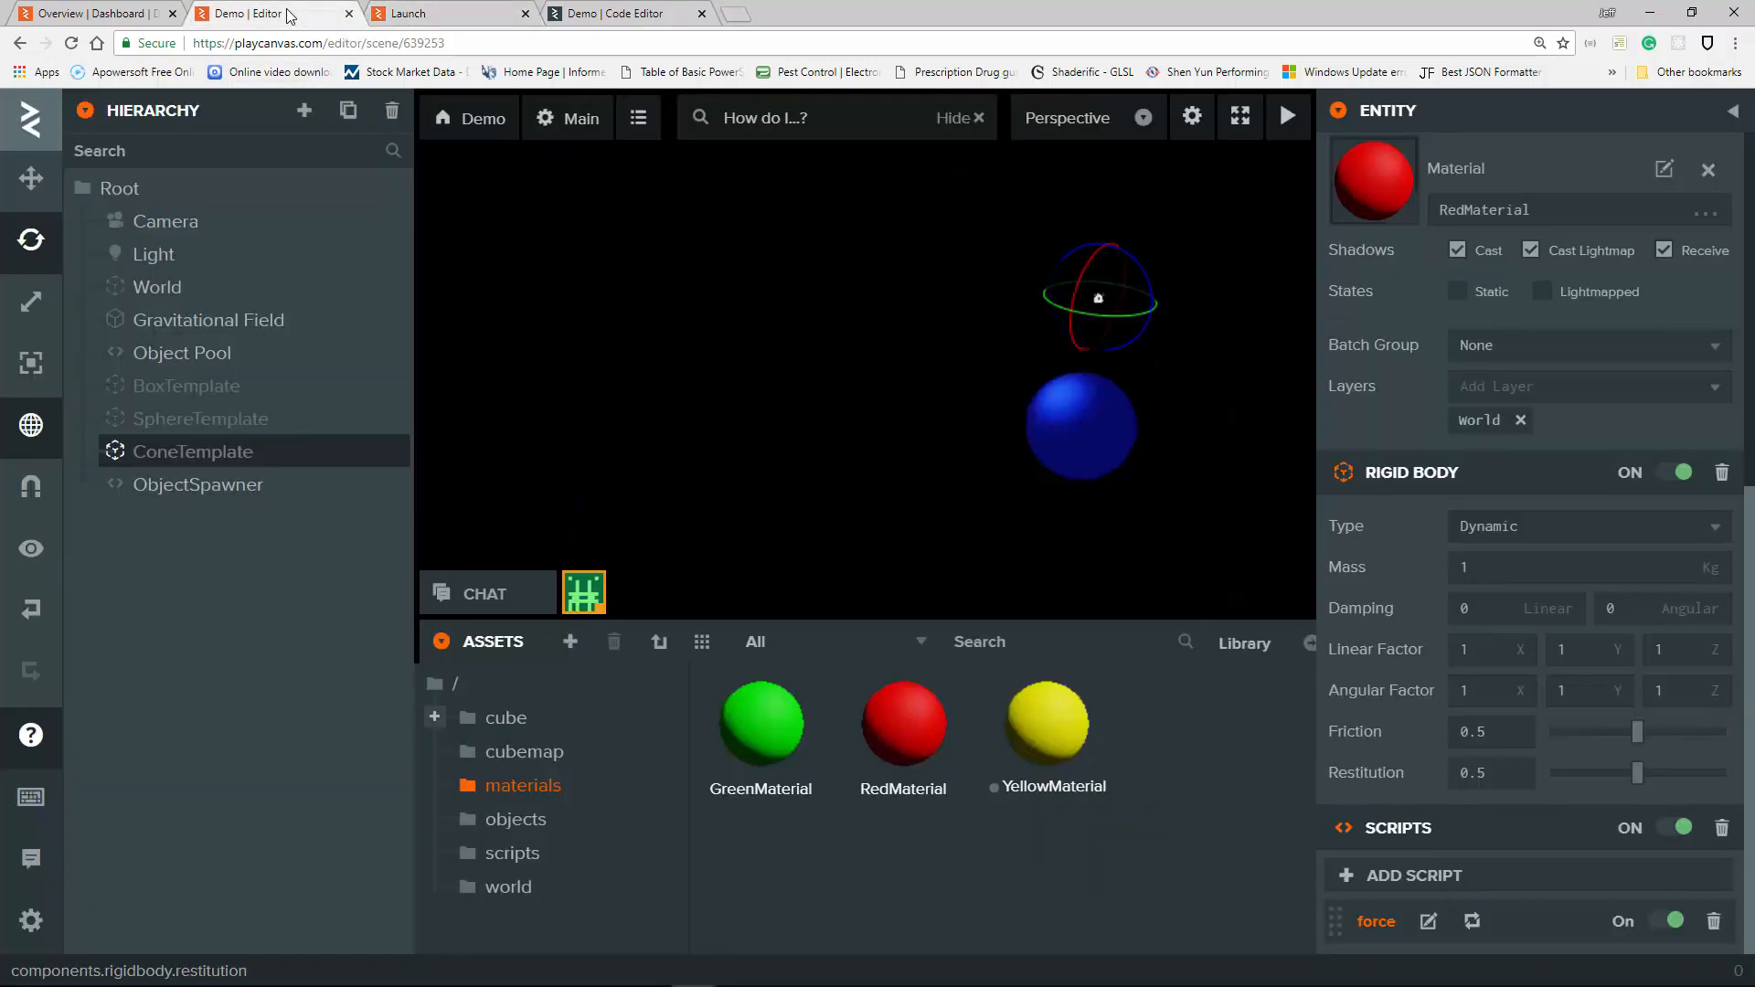
pyautogui.click(204, 386)
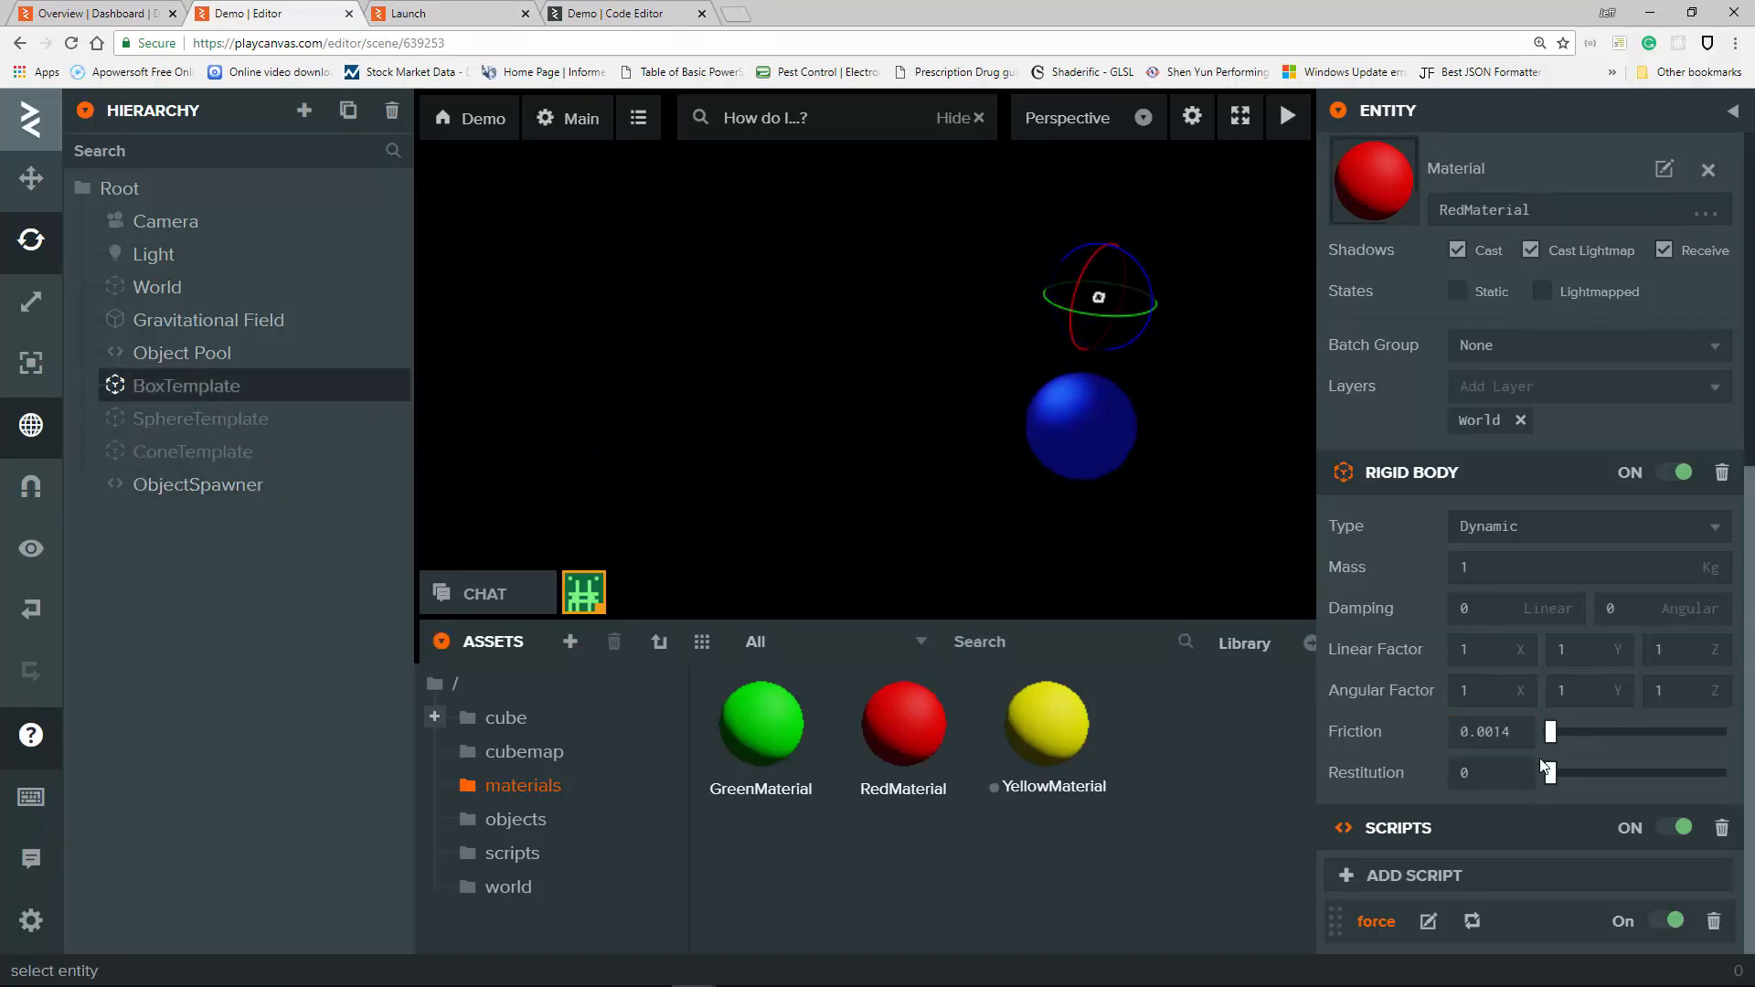
pyautogui.click(423, 16)
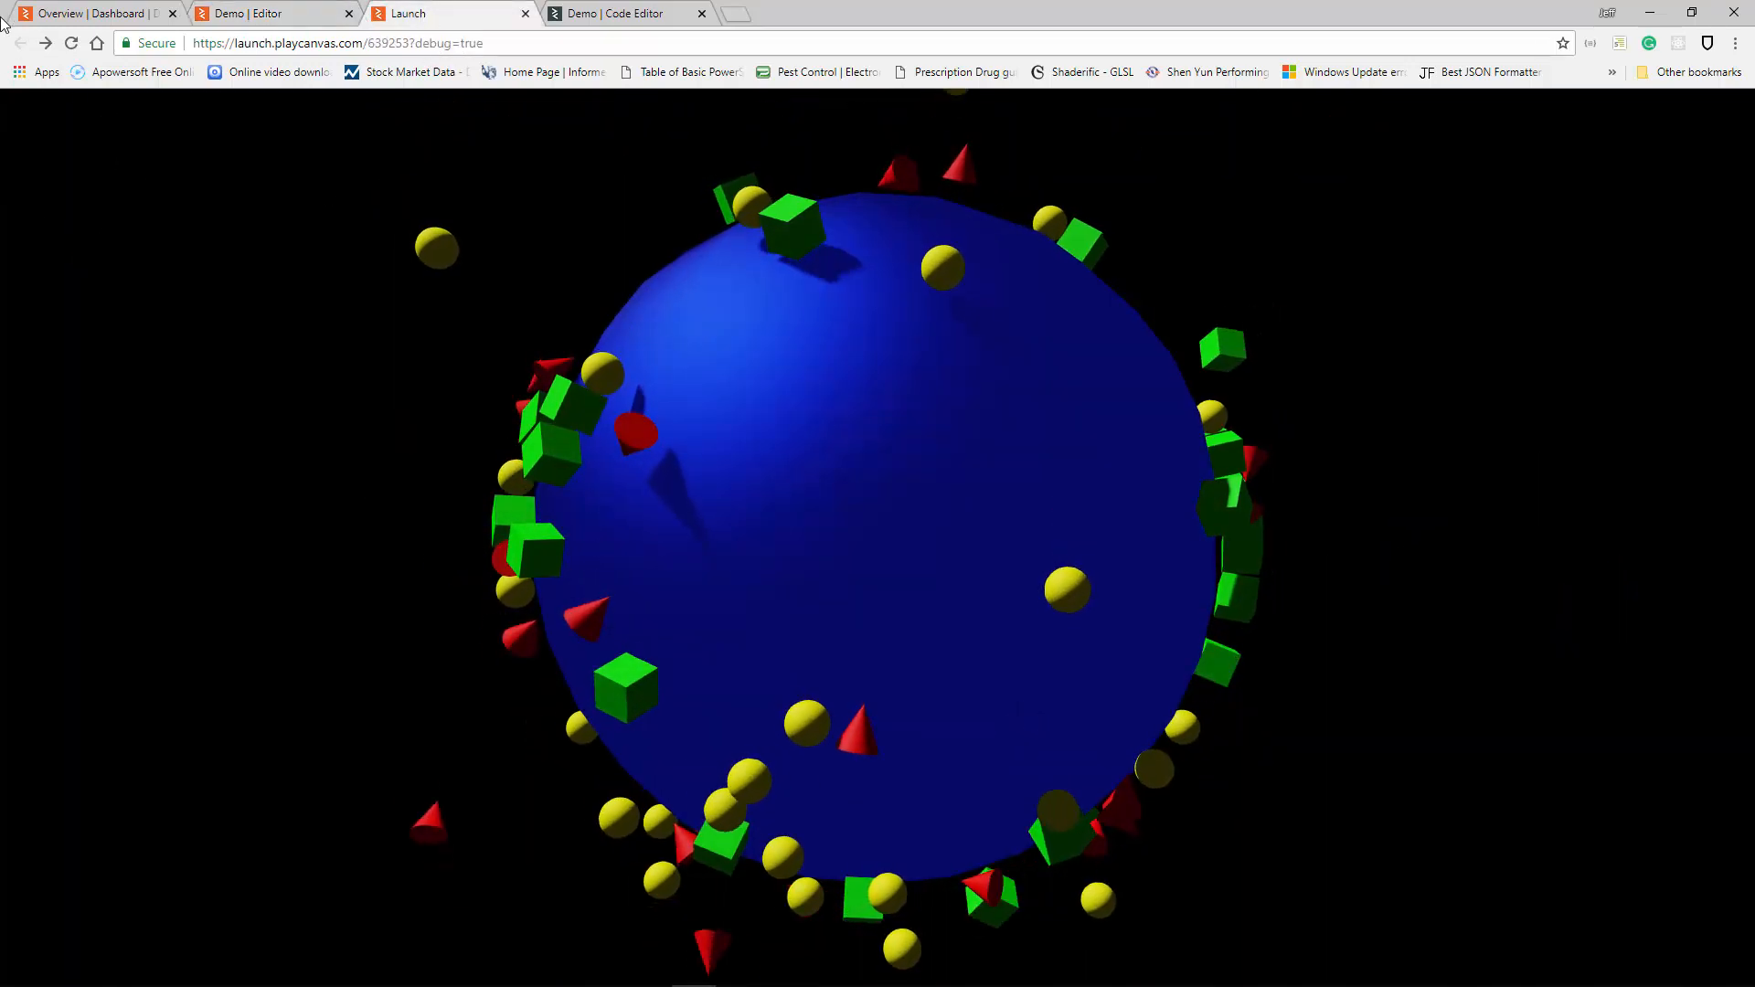
pyautogui.click(72, 46)
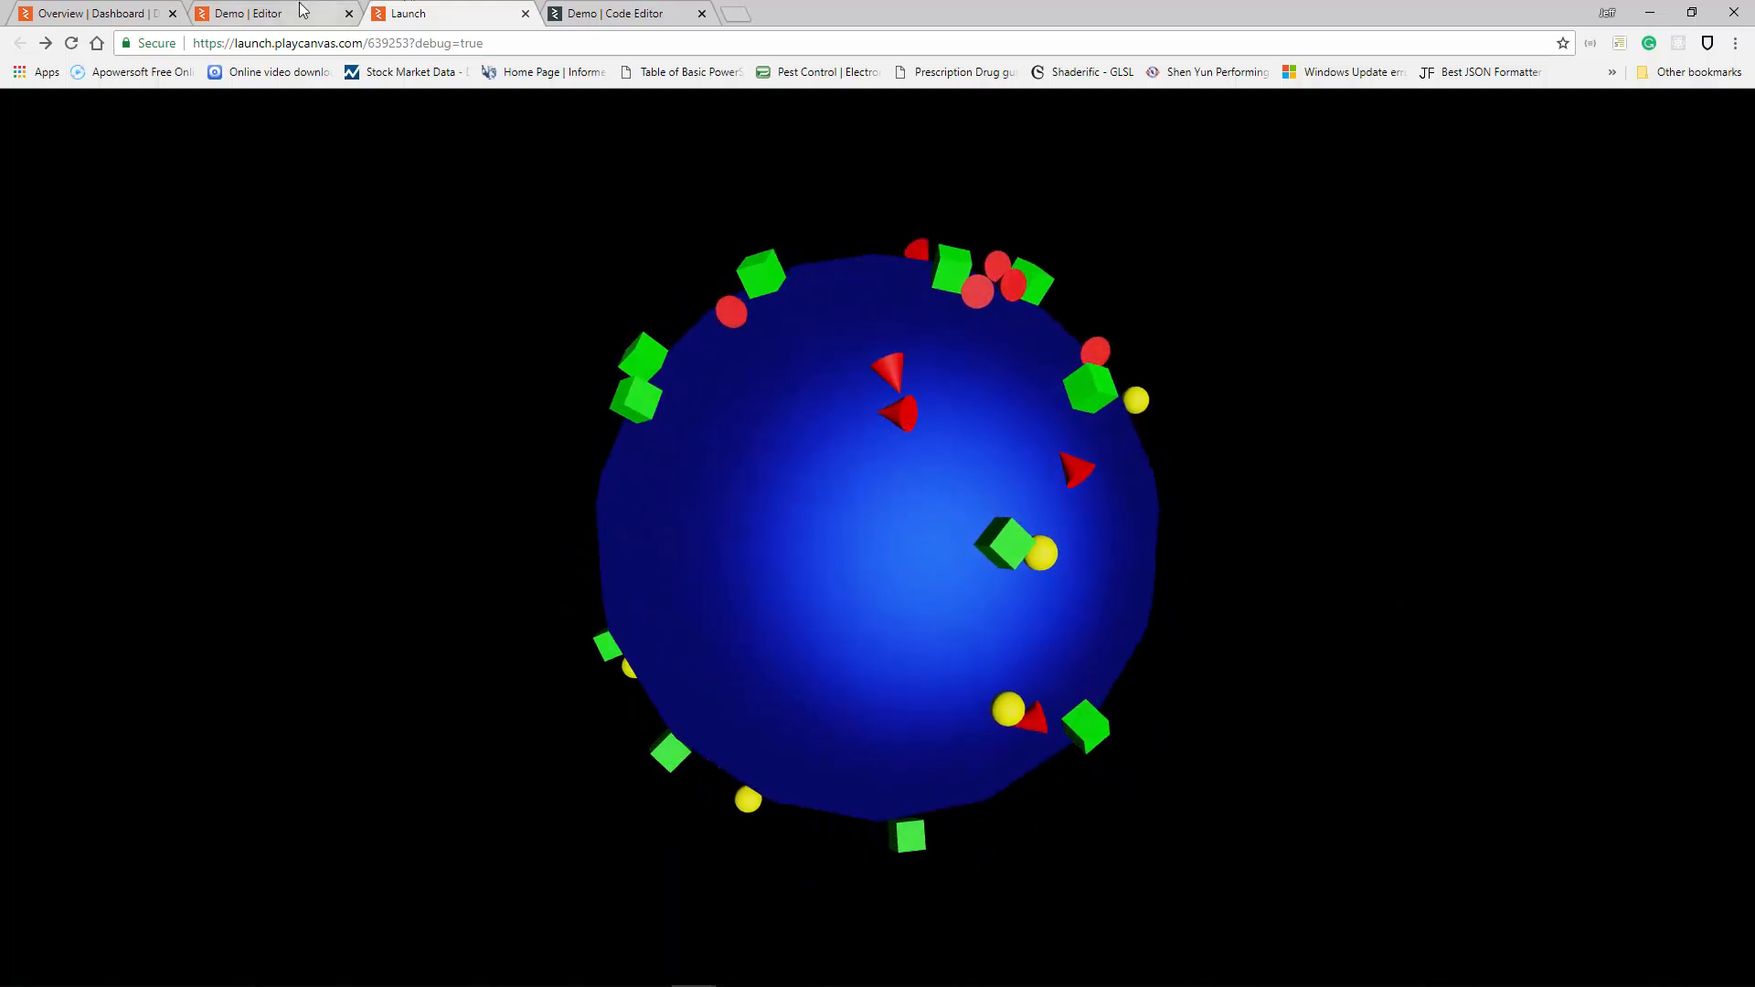
# Review the Object Pool's game object, poolMax and materials settings in the editor, and return to the launched demo.
pyautogui.click(245, 12)
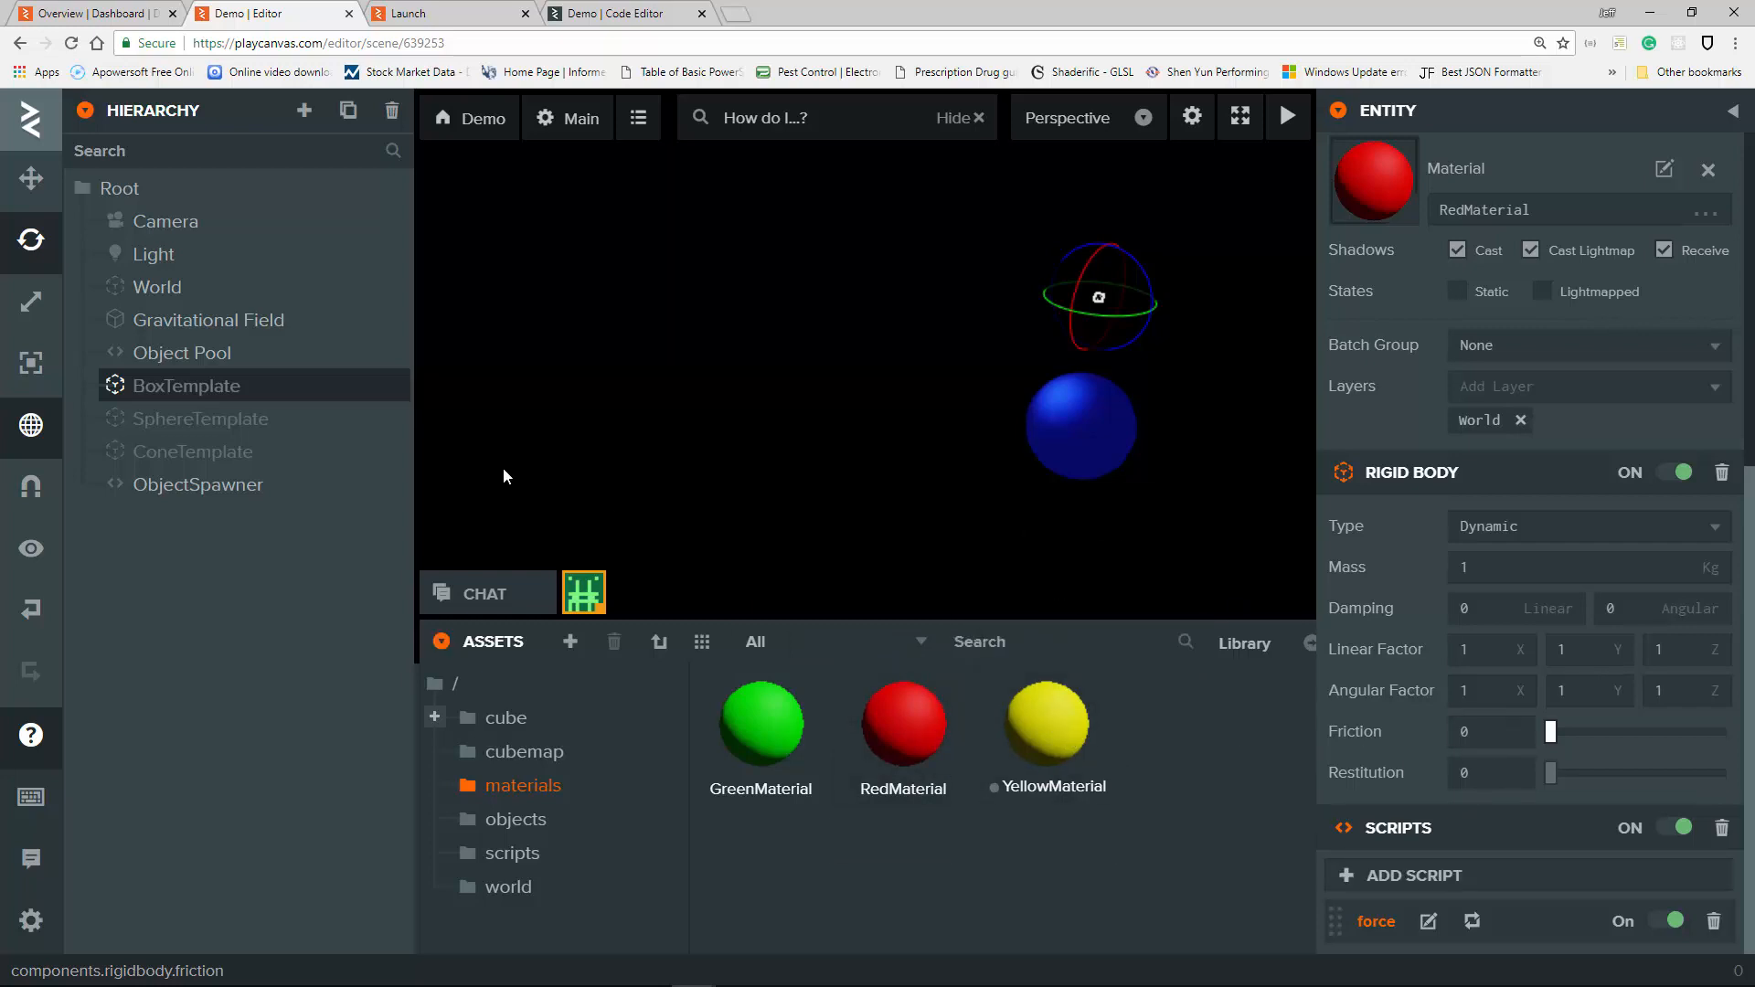
pyautogui.click(225, 356)
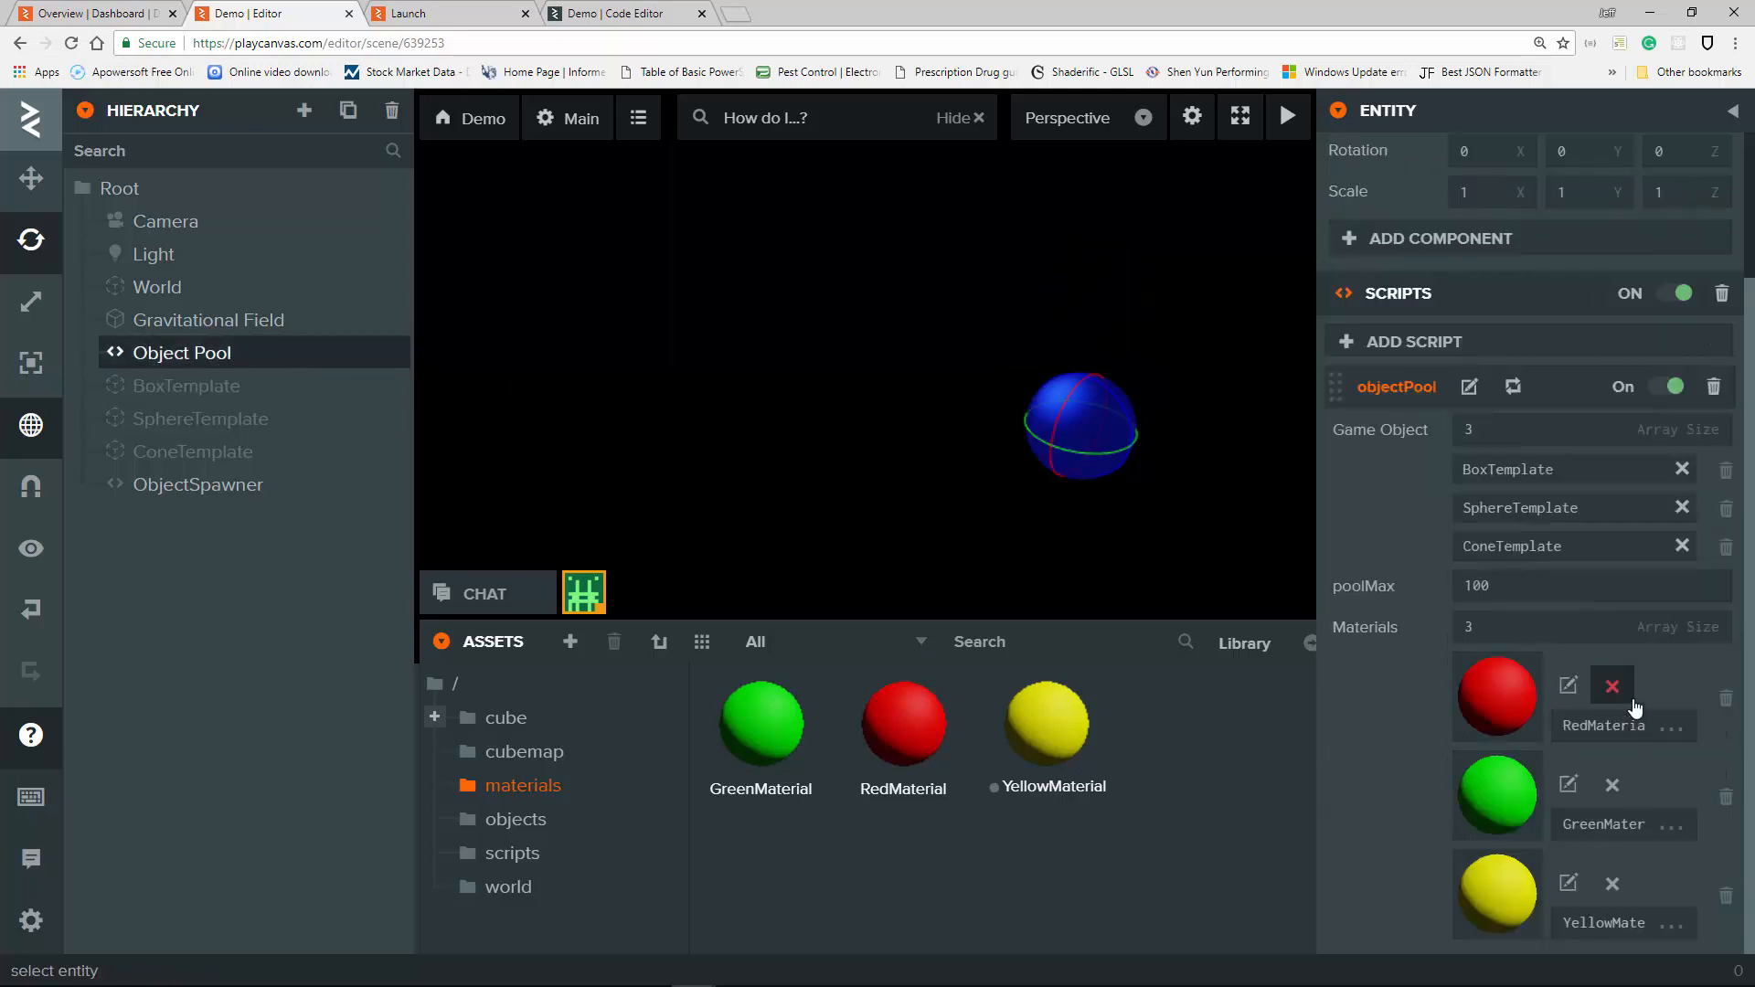
pyautogui.scroll(3, 1499, 556)
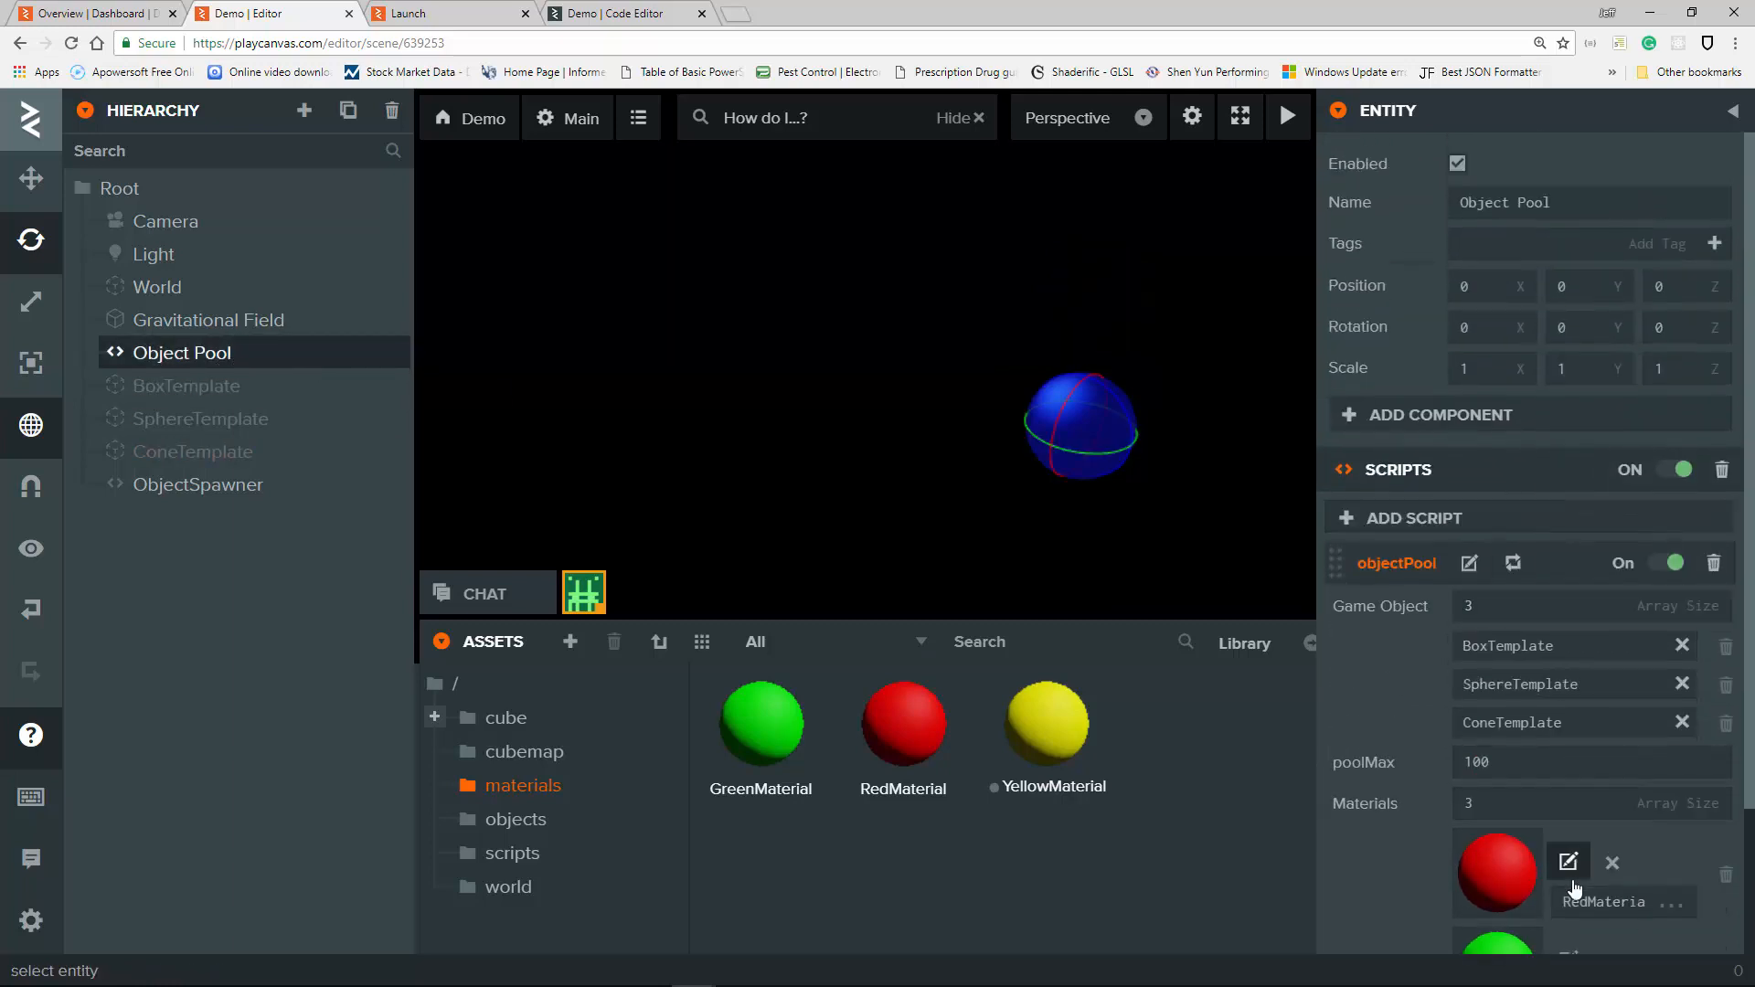
pyautogui.scroll(-3, 1578, 884)
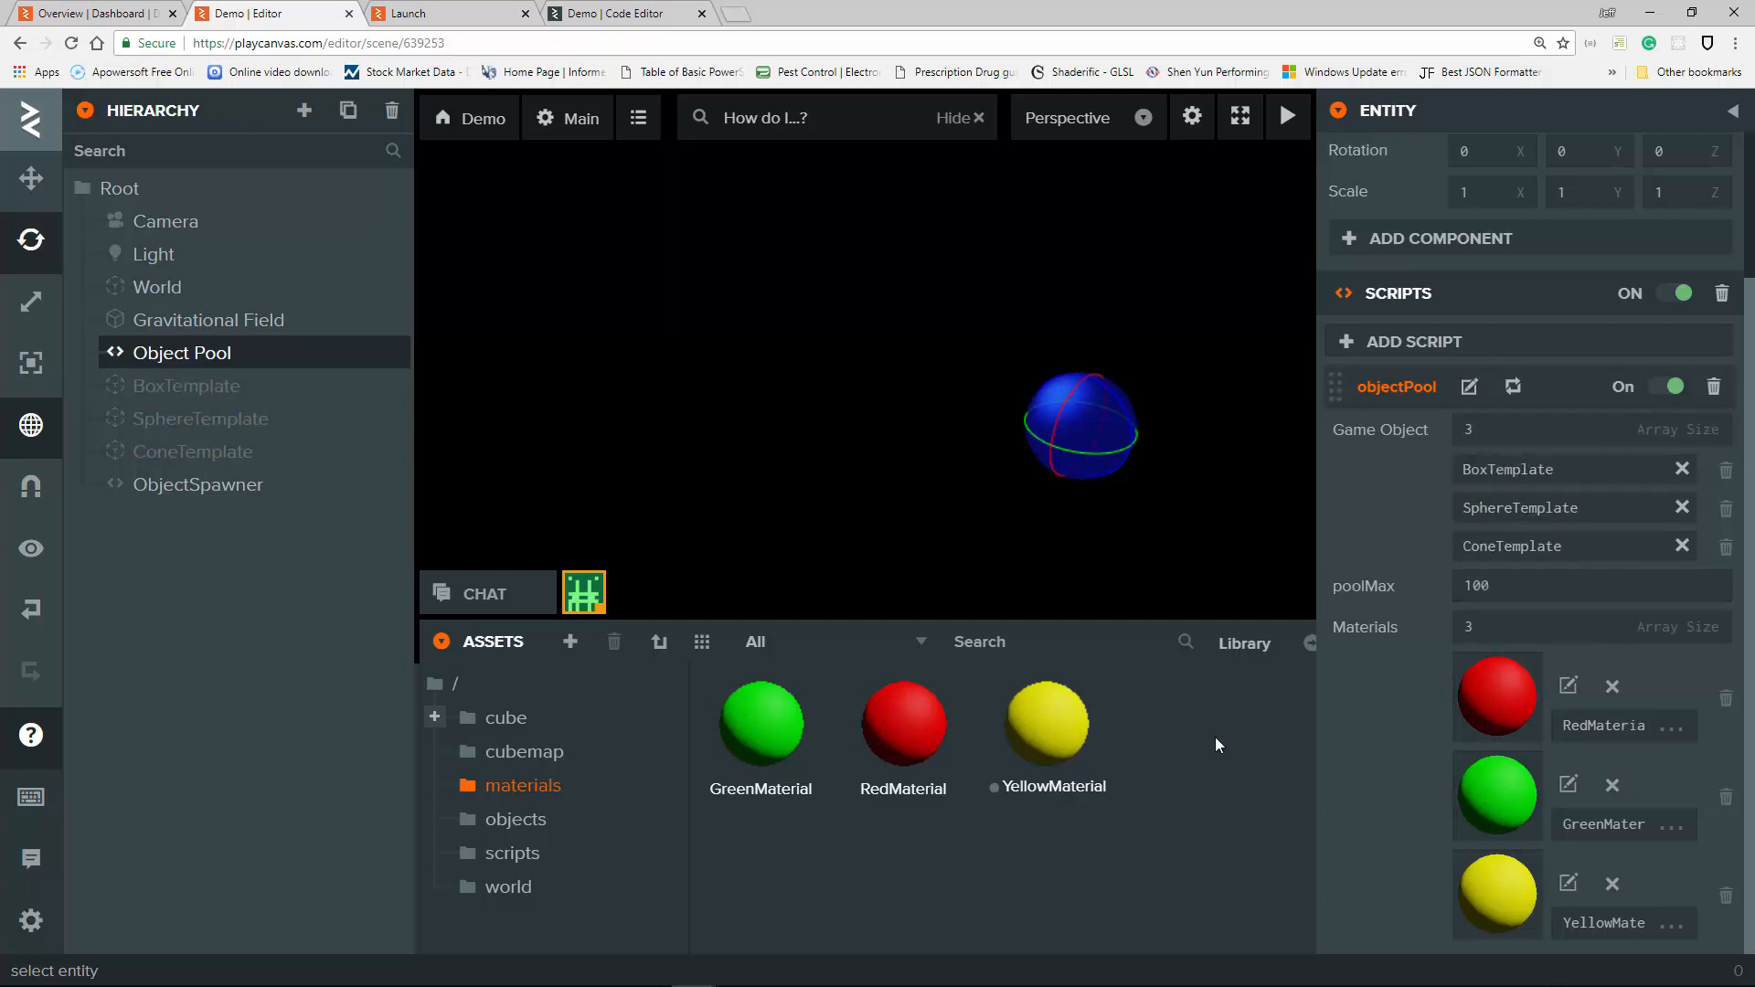
pyautogui.scroll(1, 1534, 736)
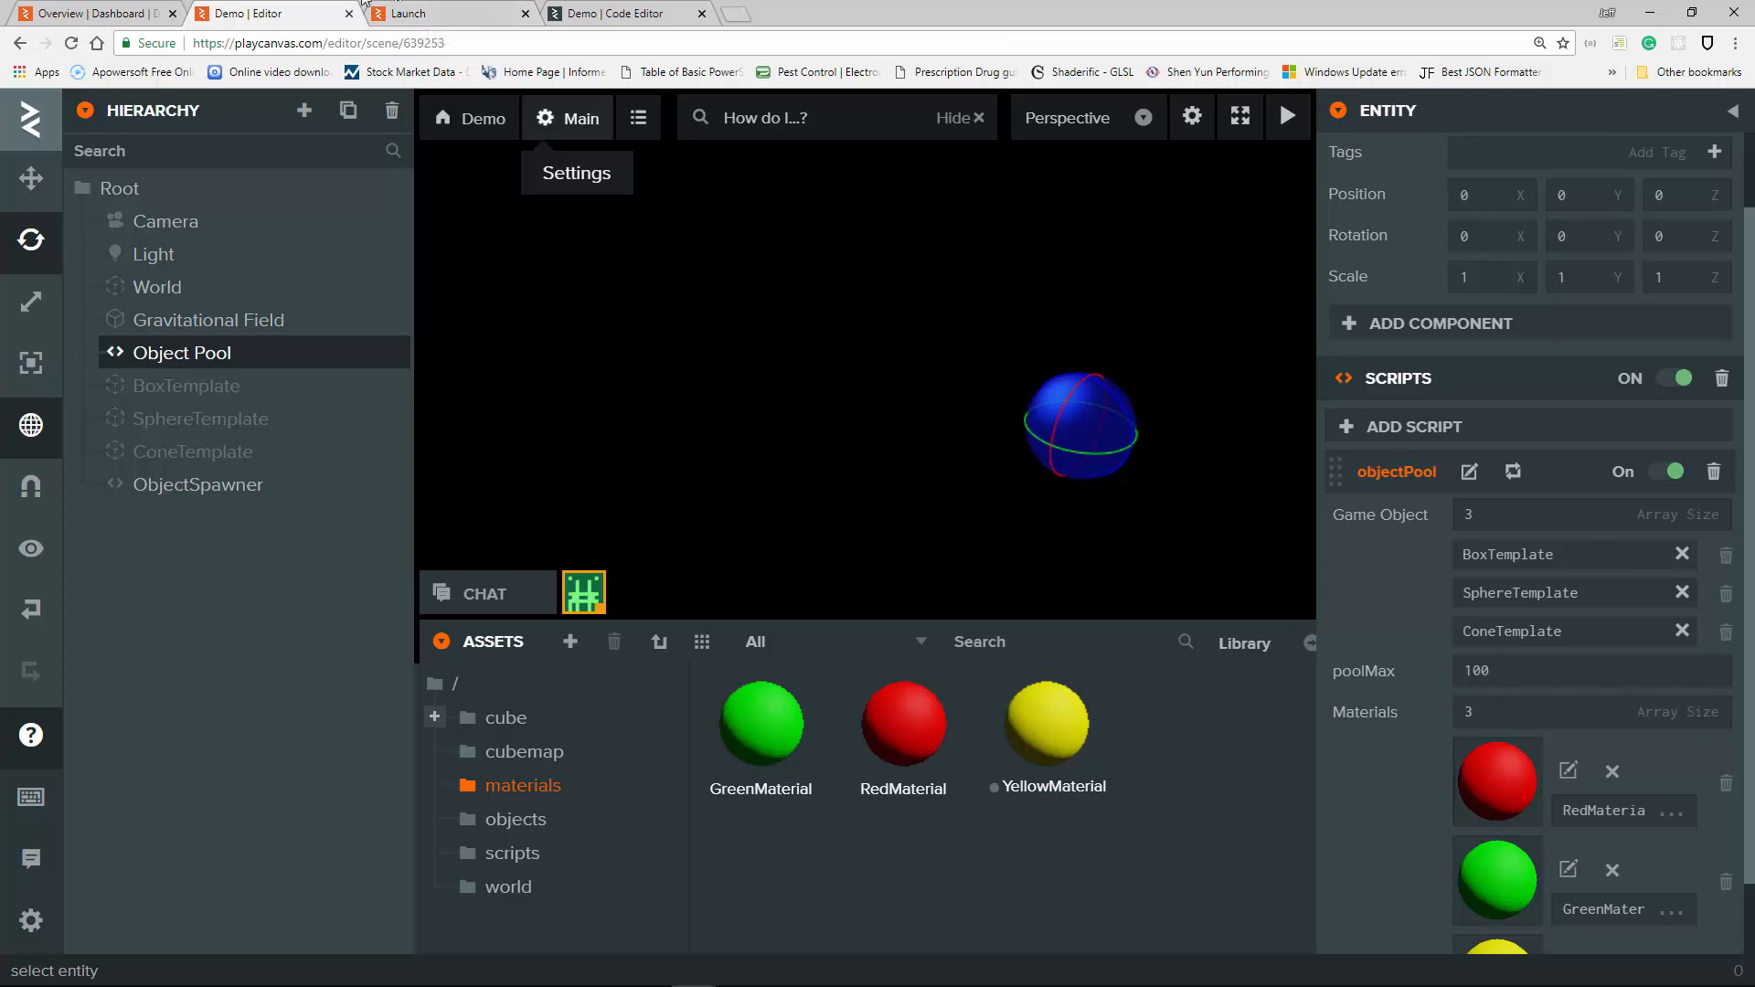
pyautogui.click(451, 11)
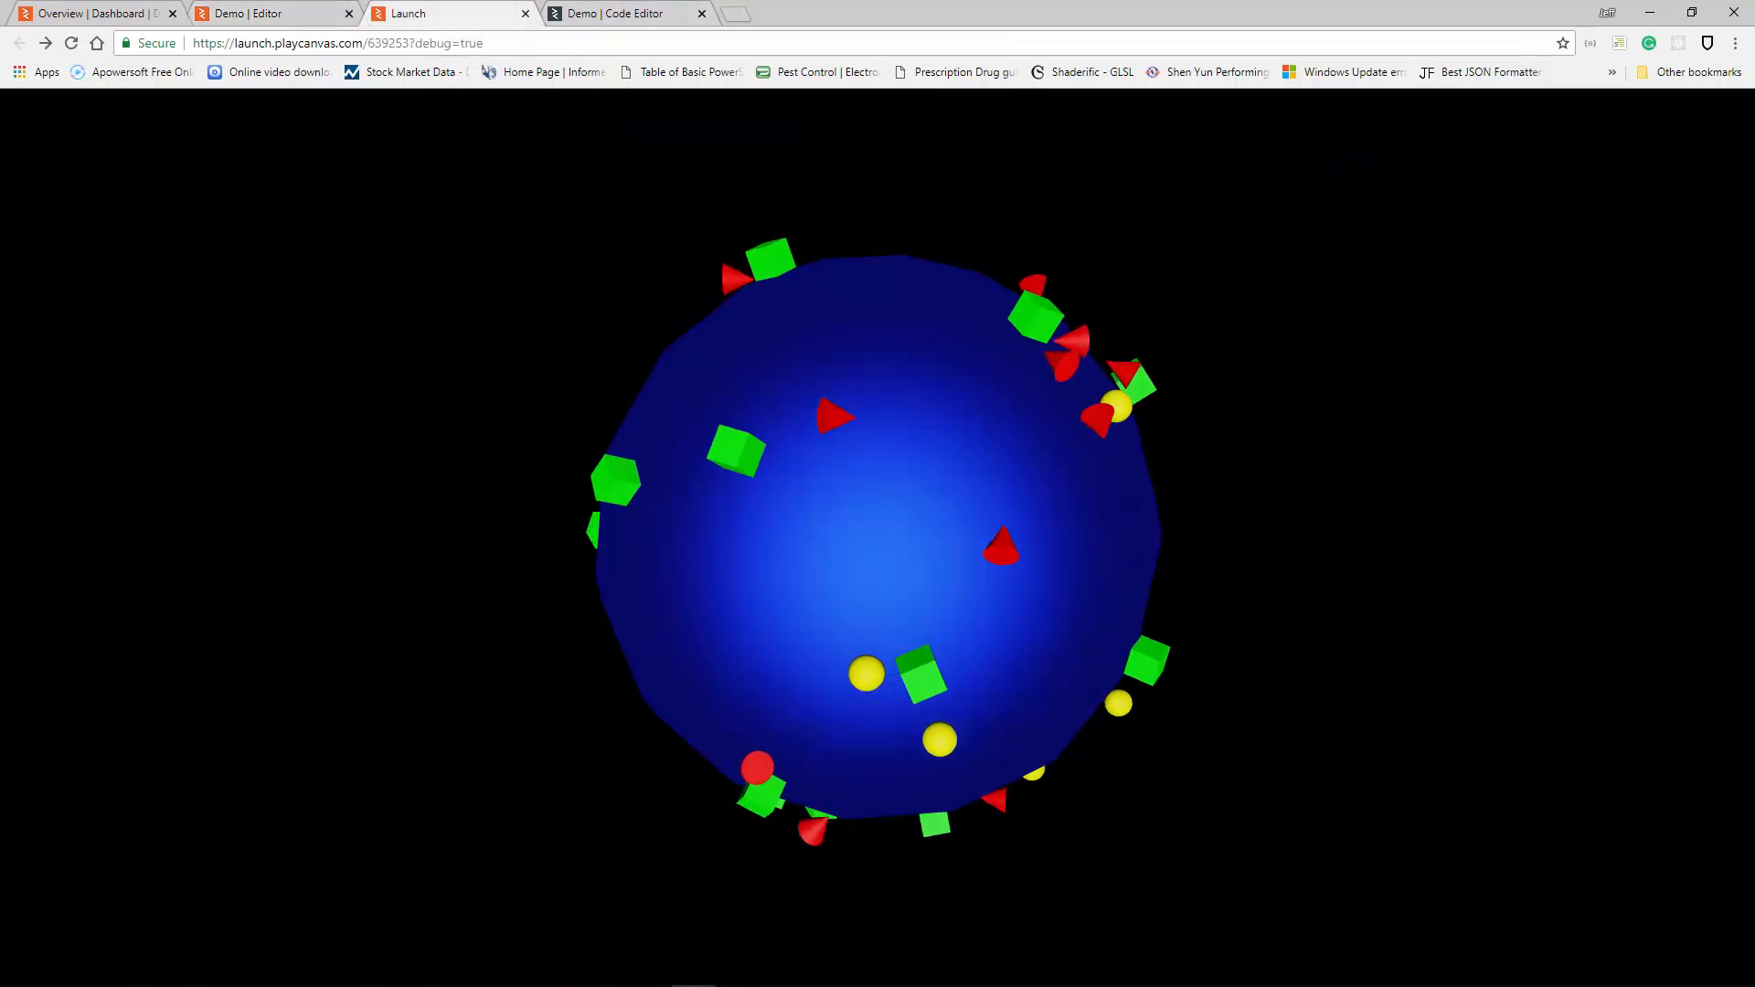